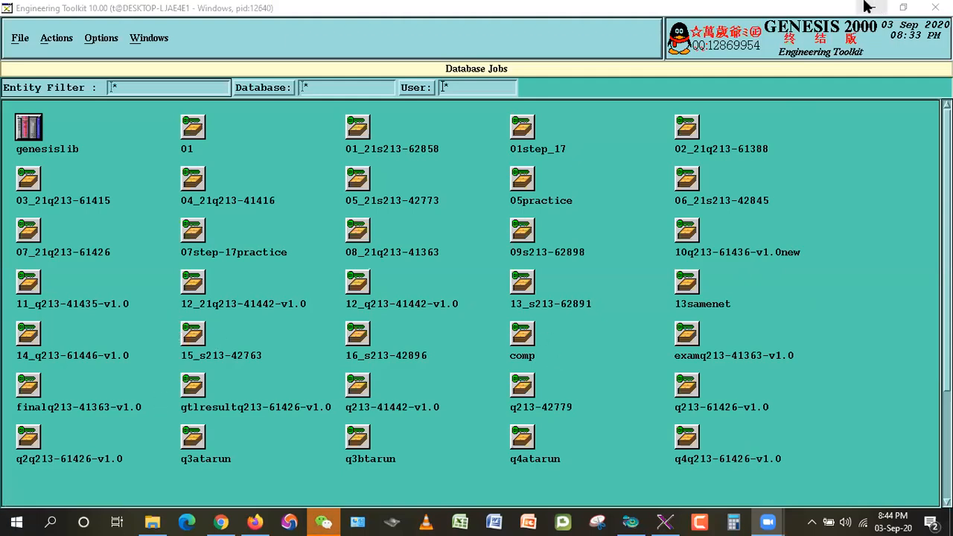
Minimize the open windows to reach the desktop and open the Client-213 folder.
{"action": "left_click", "coordinate": [153, 521]}
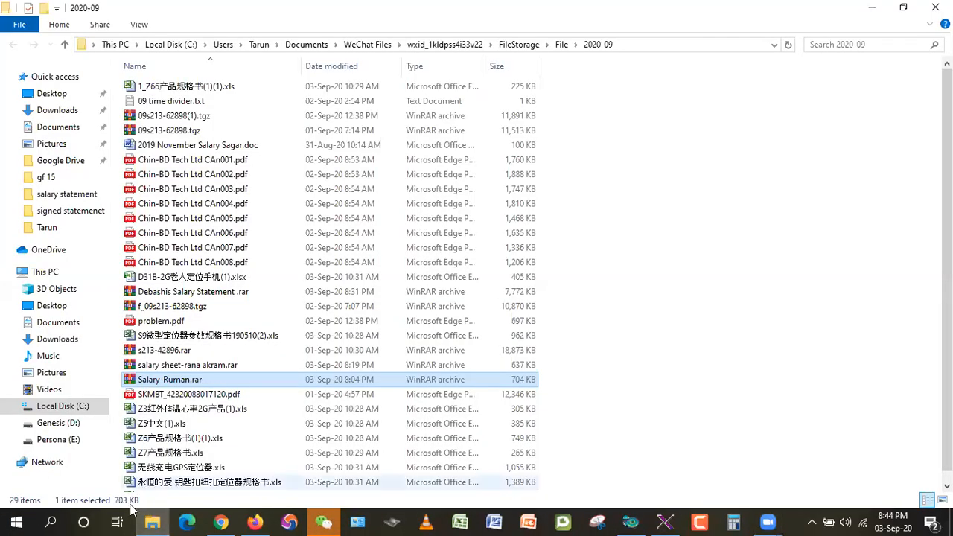
{"action": "left_click", "coordinate": [861, 11]}
{"action": "left_click", "coordinate": [861, 9]}
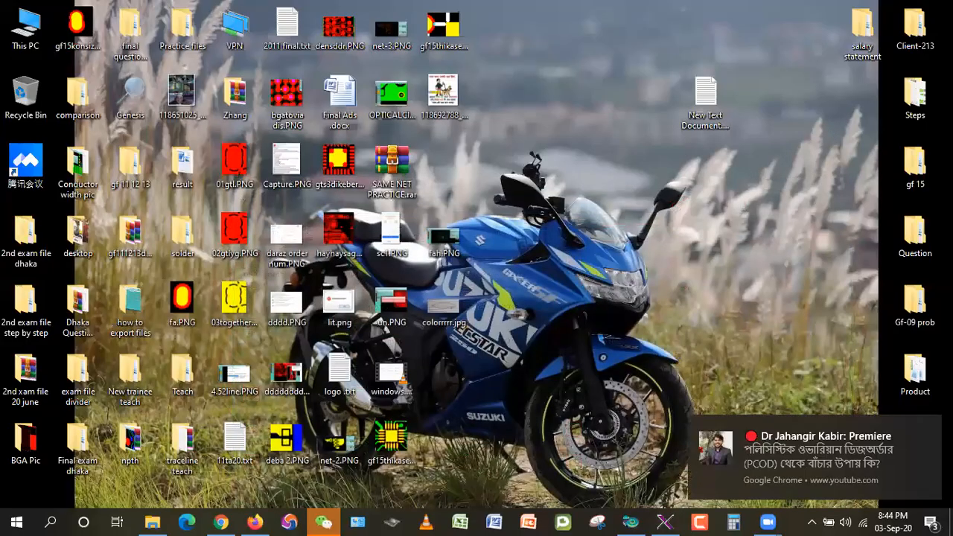
{"action": "double_click", "coordinate": [916, 26]}
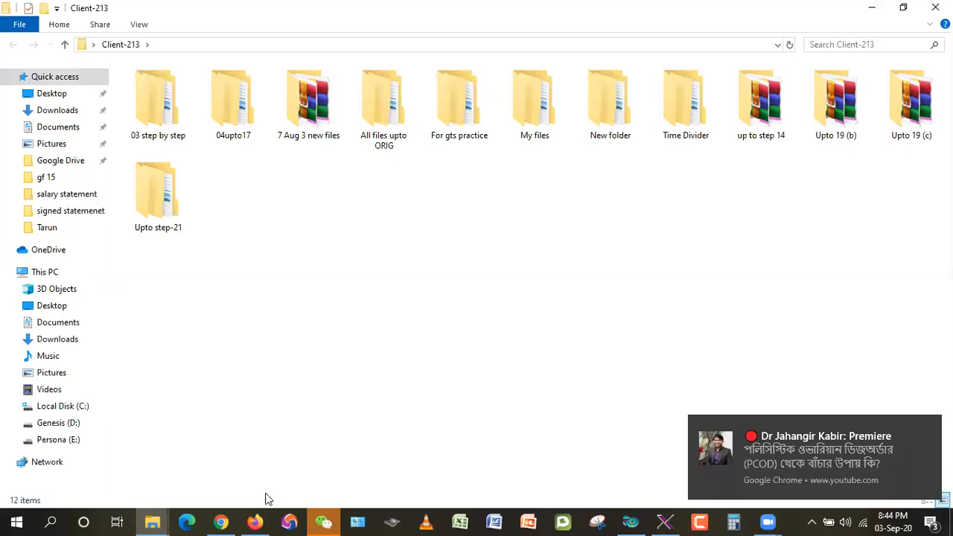
Close the Chrome window showing Gmail and clear the desktop notification.
{"action": "left_click", "coordinate": [221, 521]}
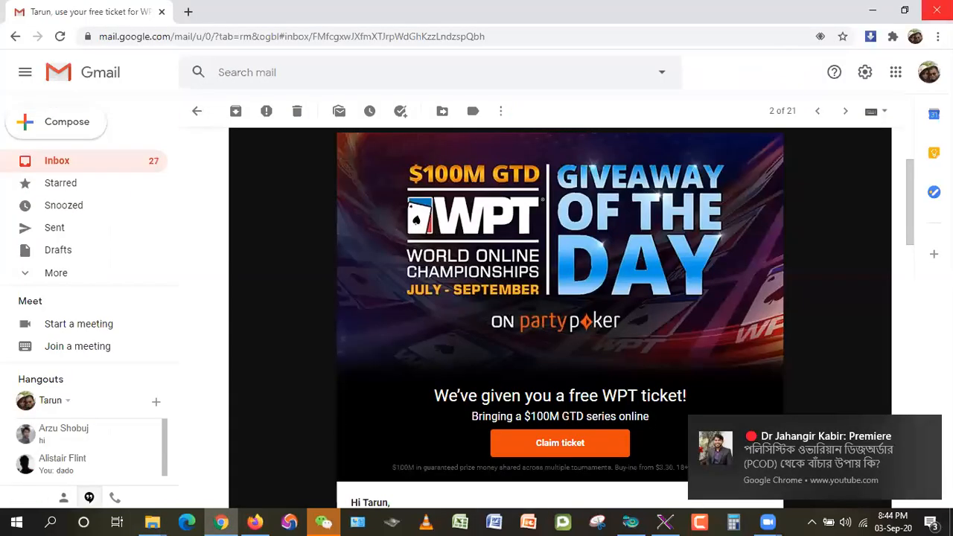
{"action": "left_click", "coordinate": [936, 10]}
{"action": "left_click", "coordinate": [930, 521]}
{"action": "left_click", "coordinate": [452, 333]}
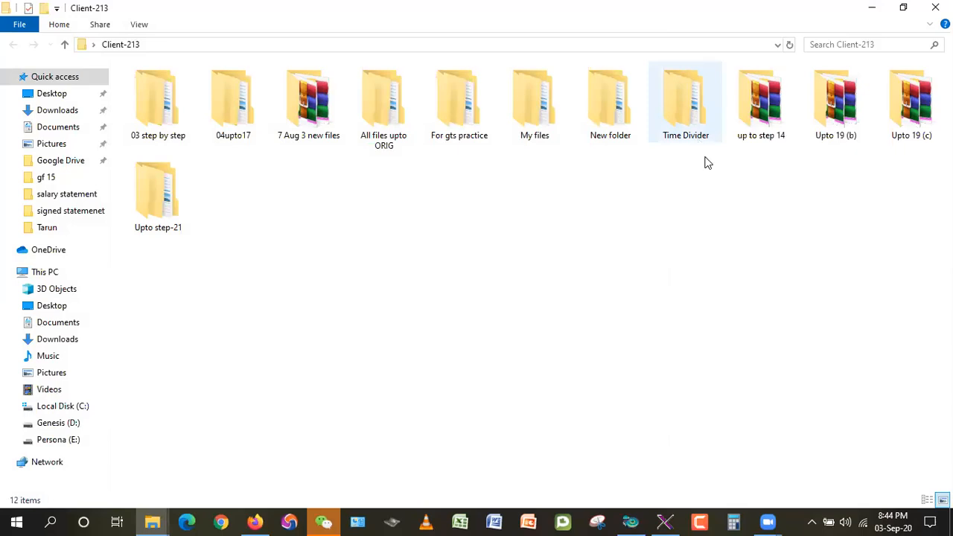
Browse from Client-213 into My files, Upto step-19(a), and open folder 14.
{"action": "double_click", "coordinate": [609, 109]}
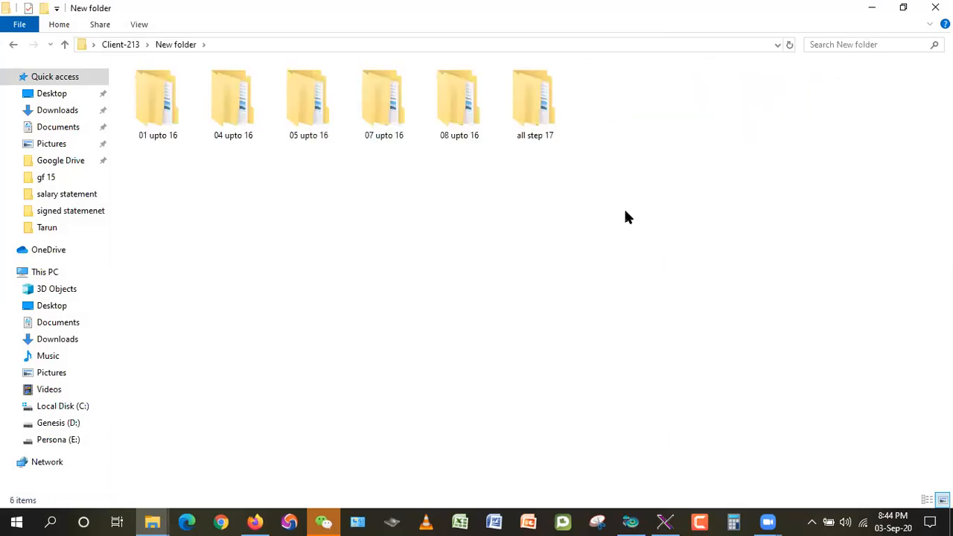
{"action": "left_click", "coordinate": [64, 44]}
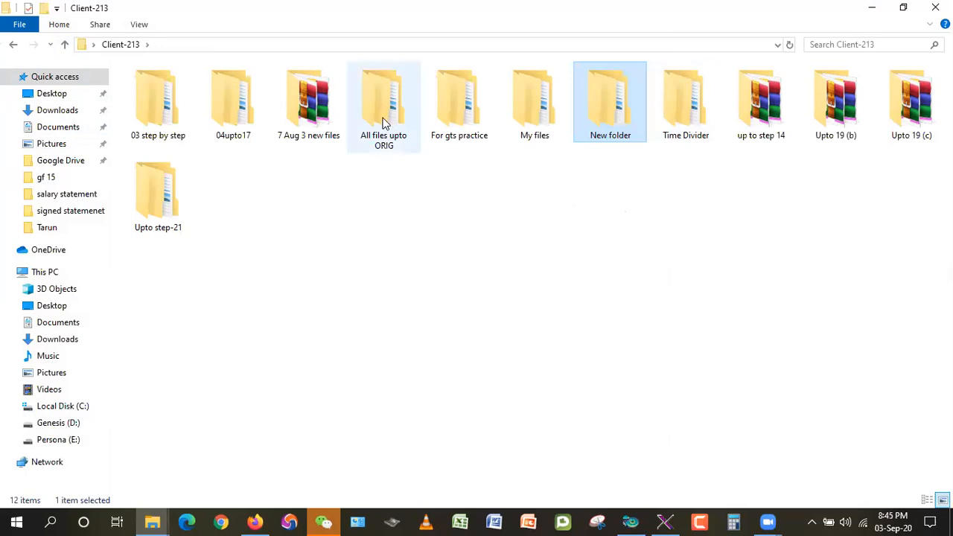
{"action": "double_click", "coordinate": [543, 129]}
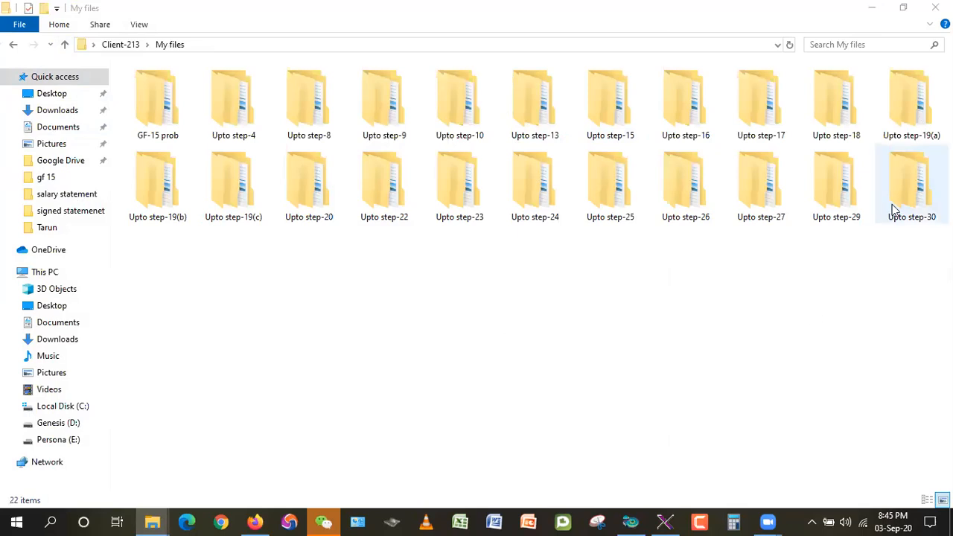
{"action": "double_click", "coordinate": [923, 108]}
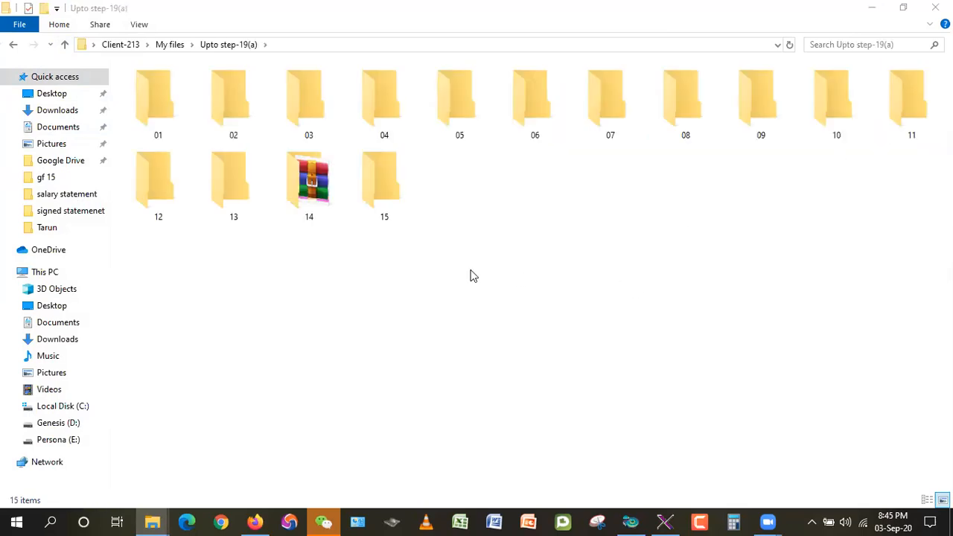
{"action": "double_click", "coordinate": [339, 203]}
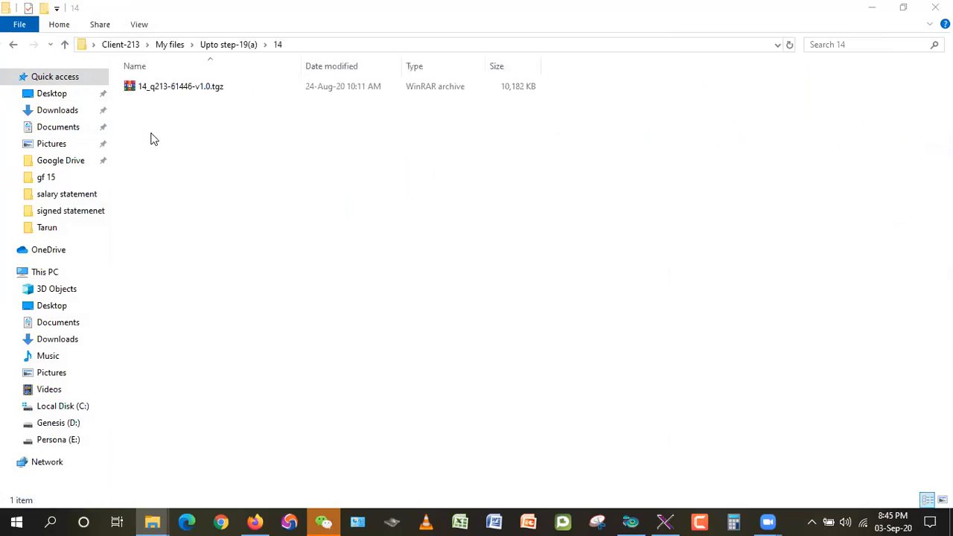
Extract the archive 14_q213-61446-v1.0.tgz to the default destination folder of the same name.
{"action": "right_click", "coordinate": [169, 88]}
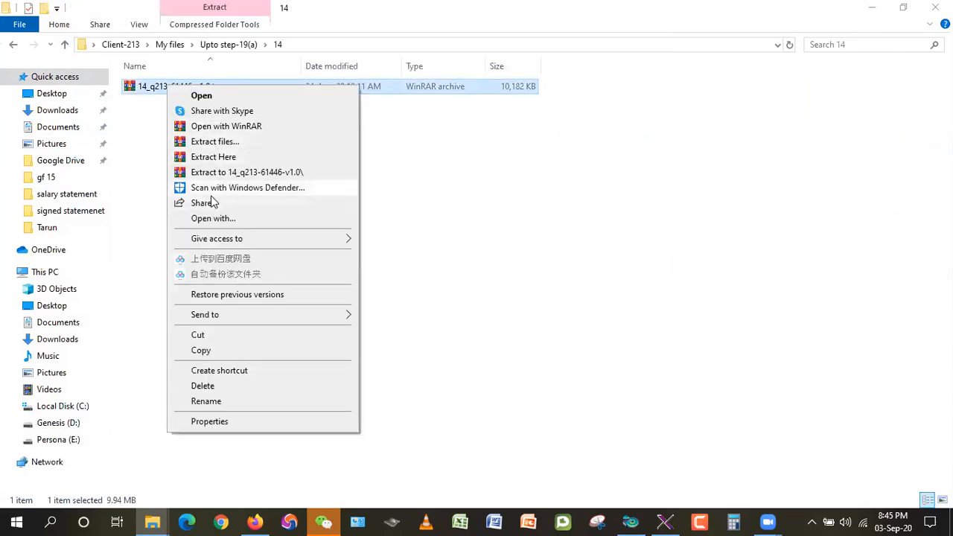
{"action": "left_click", "coordinate": [220, 143]}
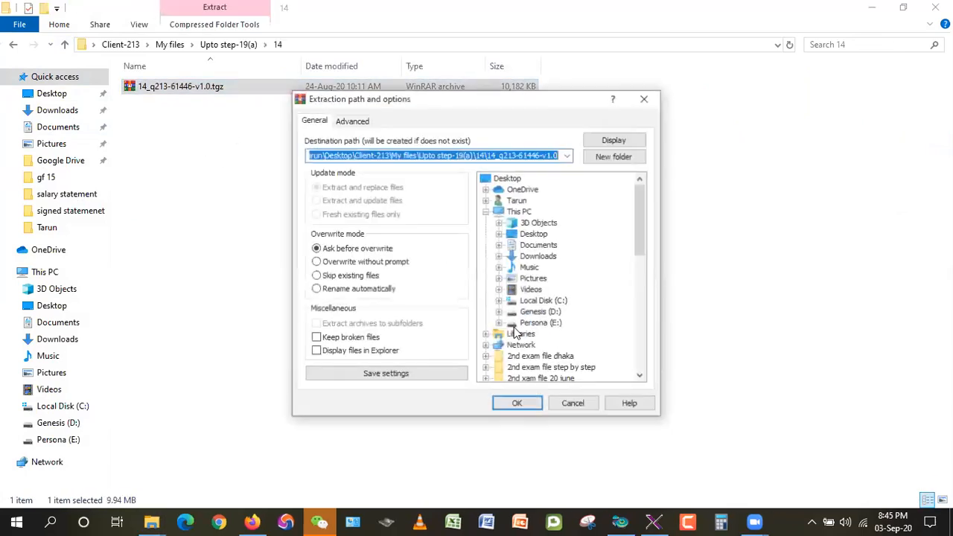
{"action": "left_click", "coordinate": [516, 402]}
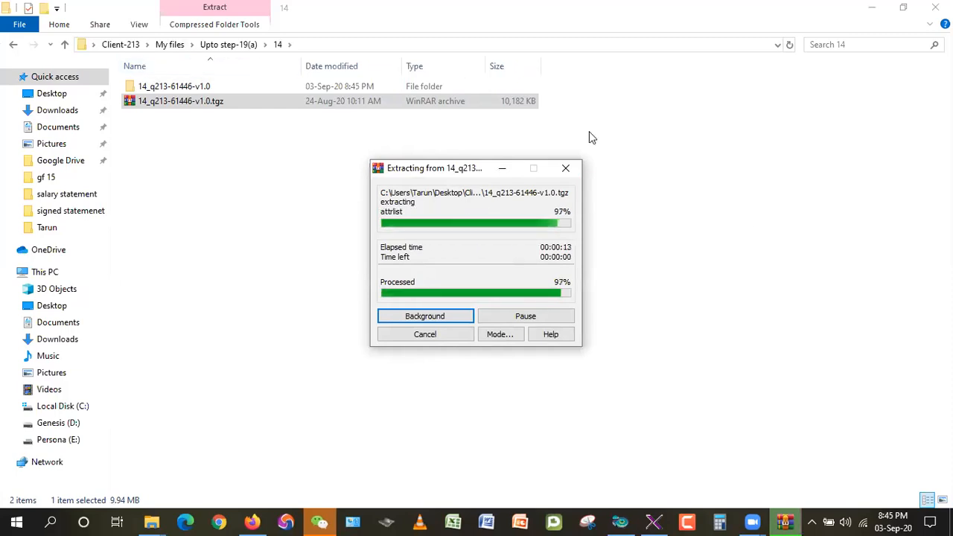
Switch to the Genesis Engineering Toolkit and start a job import with genesis as the database.
{"action": "left_click", "coordinate": [664, 521]}
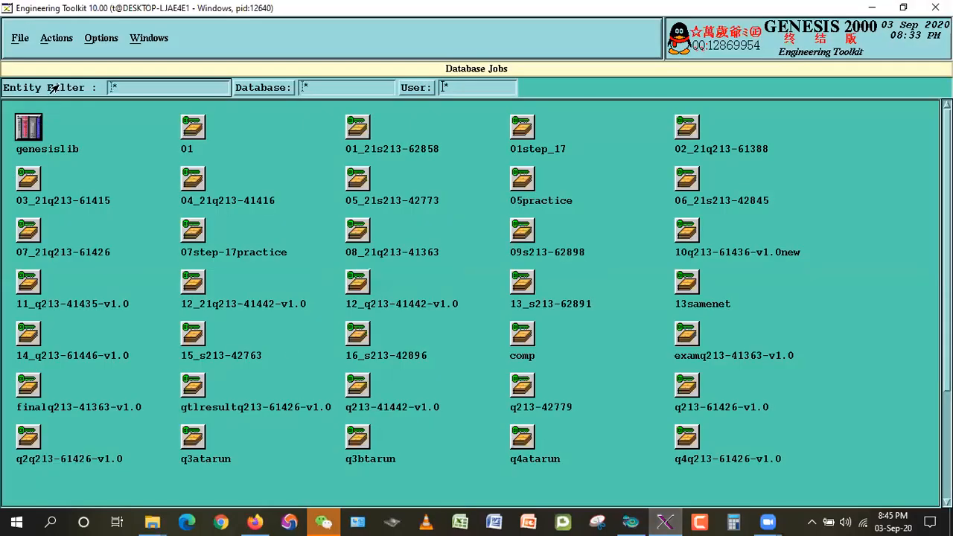
{"action": "key", "text": "alt+f"}
{"action": "left_click", "coordinate": [27, 195]}
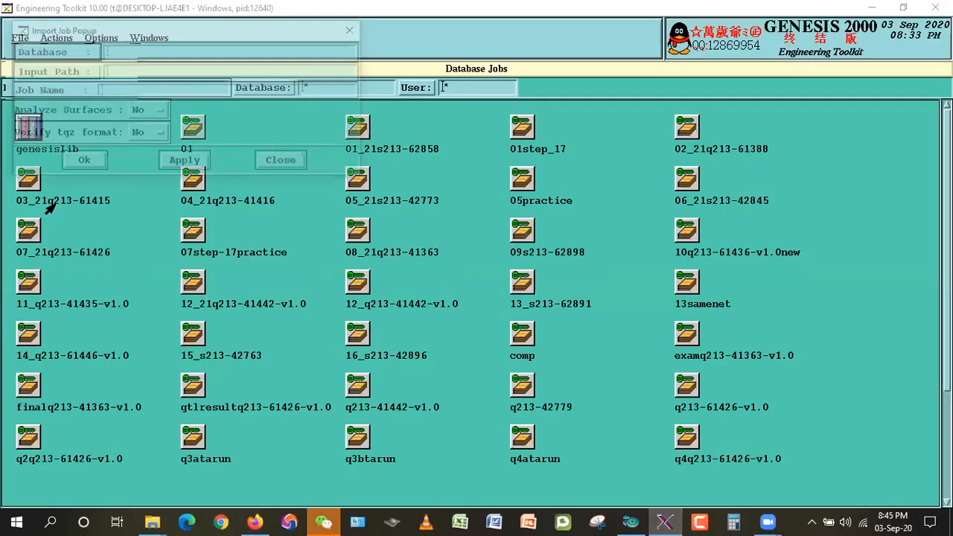
{"action": "left_click", "coordinate": [54, 51]}
Start browsing for the import's input path and go to the Client-213 folder.
{"action": "left_click", "coordinate": [48, 72]}
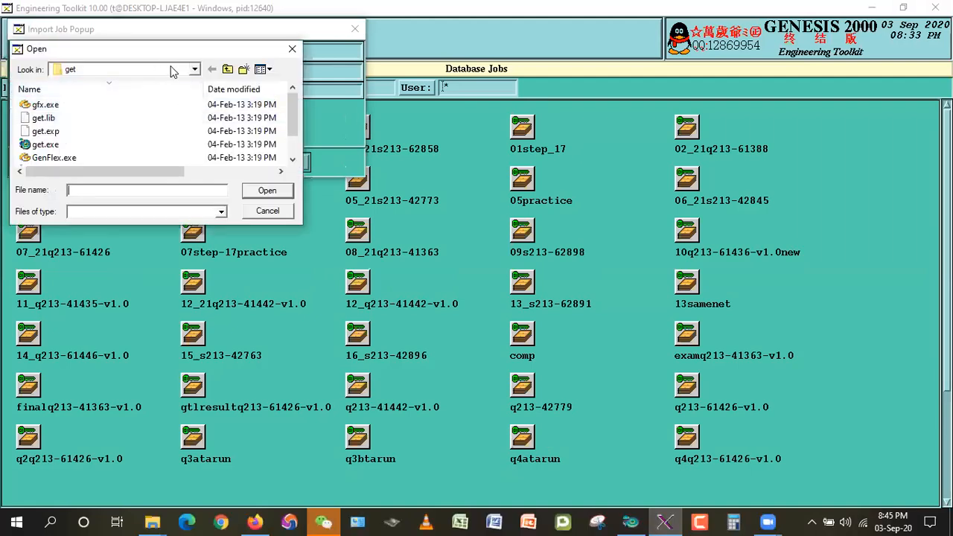
{"action": "left_click", "coordinate": [194, 69]}
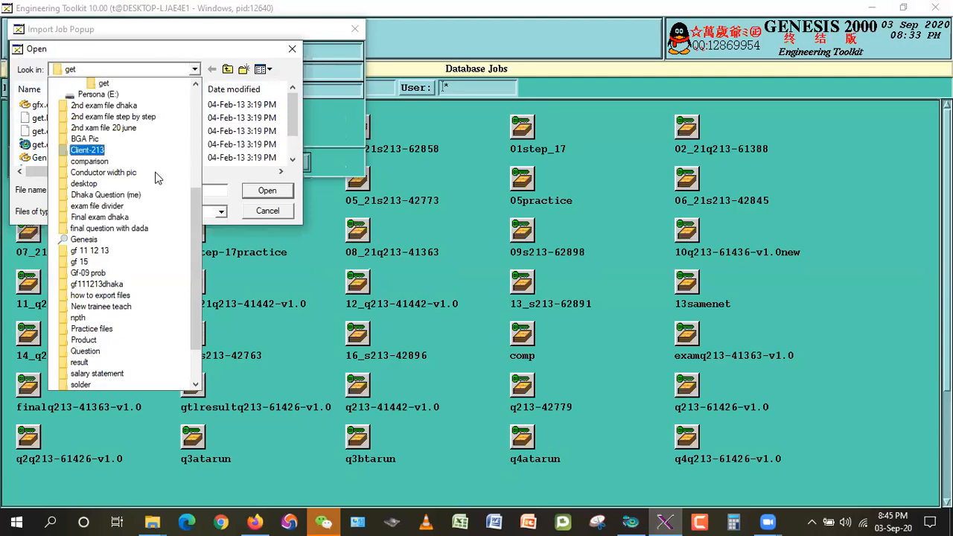
{"action": "key", "text": "Escape"}
{"action": "left_click", "coordinate": [194, 69]}
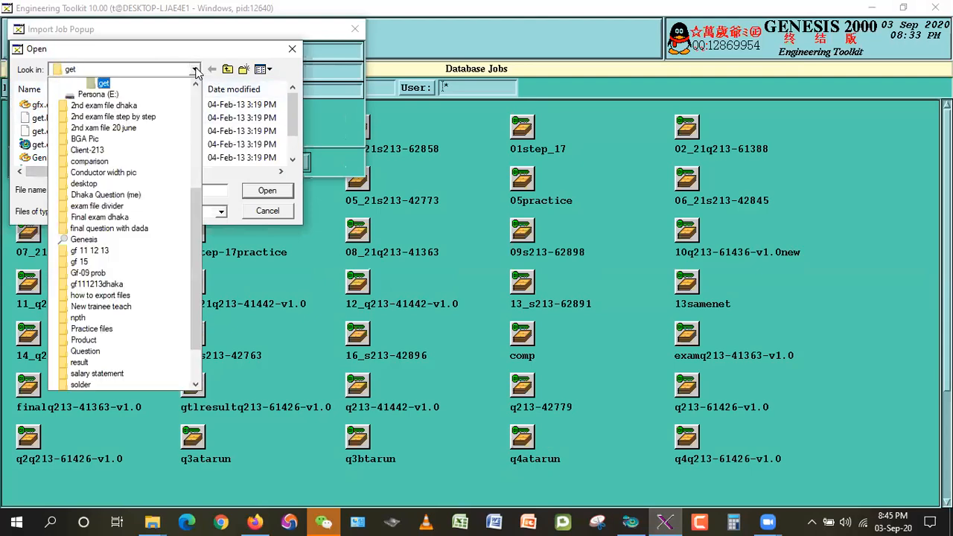
{"action": "left_click", "coordinate": [194, 69]}
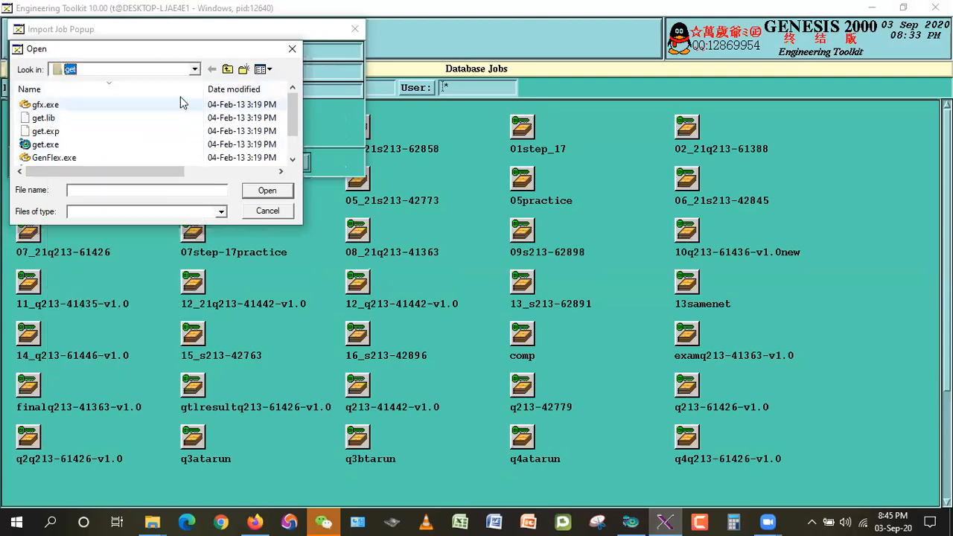
{"action": "left_click", "coordinate": [196, 69]}
{"action": "left_click", "coordinate": [192, 70]}
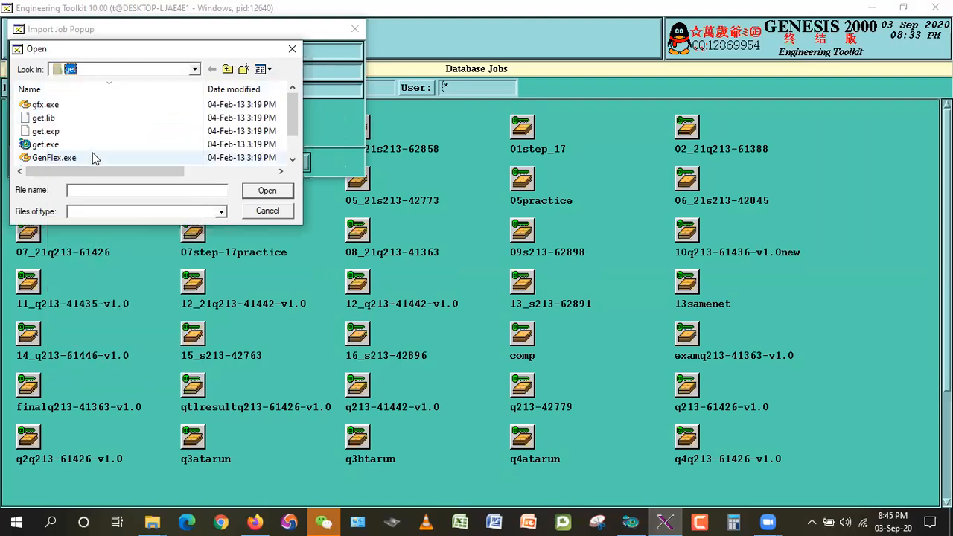
{"action": "left_click", "coordinate": [192, 70]}
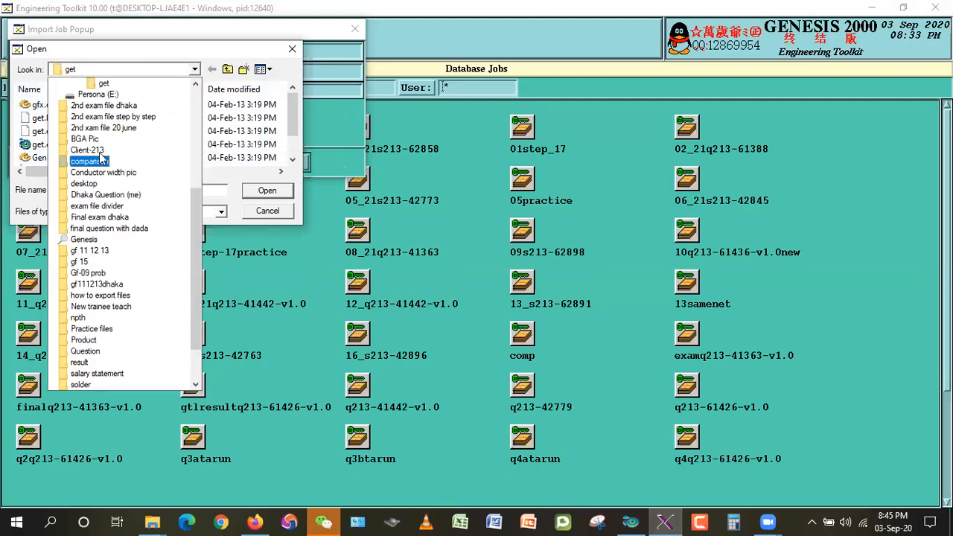
{"action": "left_click", "coordinate": [99, 151]}
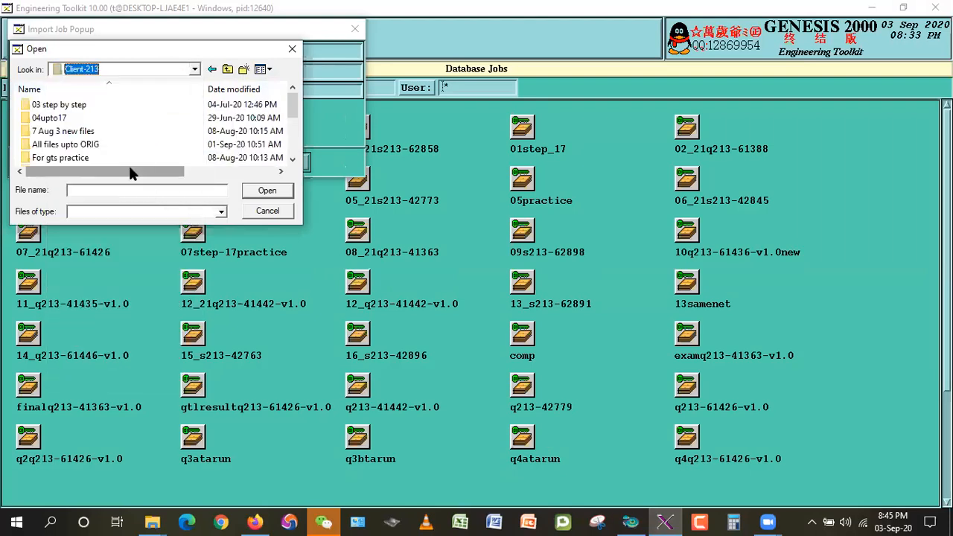
Choose the extracted 14_q213-61446-v1.0 job folder under My files, Upto step-19(a), 14 as the input path.
{"action": "left_click", "coordinate": [293, 161]}
{"action": "left_click", "coordinate": [53, 154]}
{"action": "double_click", "coordinate": [53, 154]}
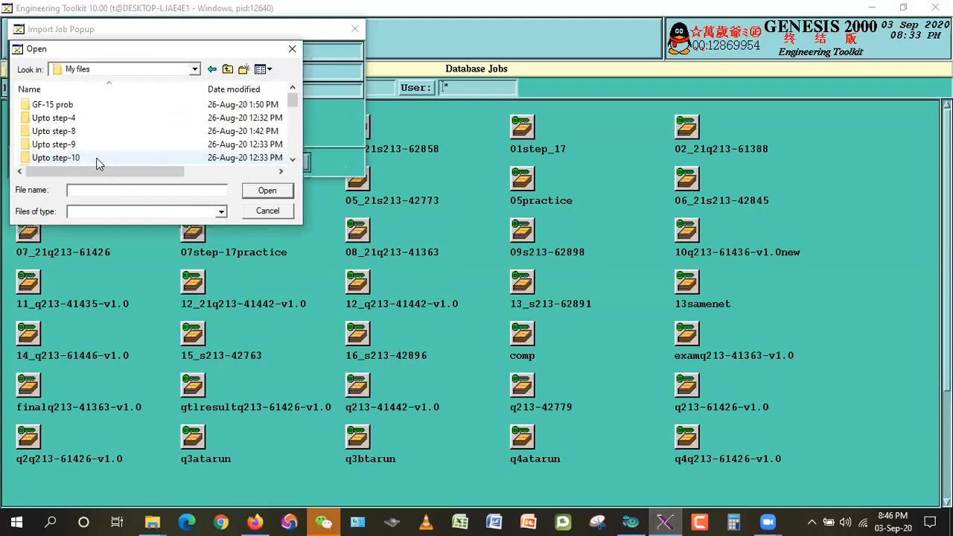
{"action": "left_click", "coordinate": [293, 162]}
{"action": "left_click", "coordinate": [292, 162]}
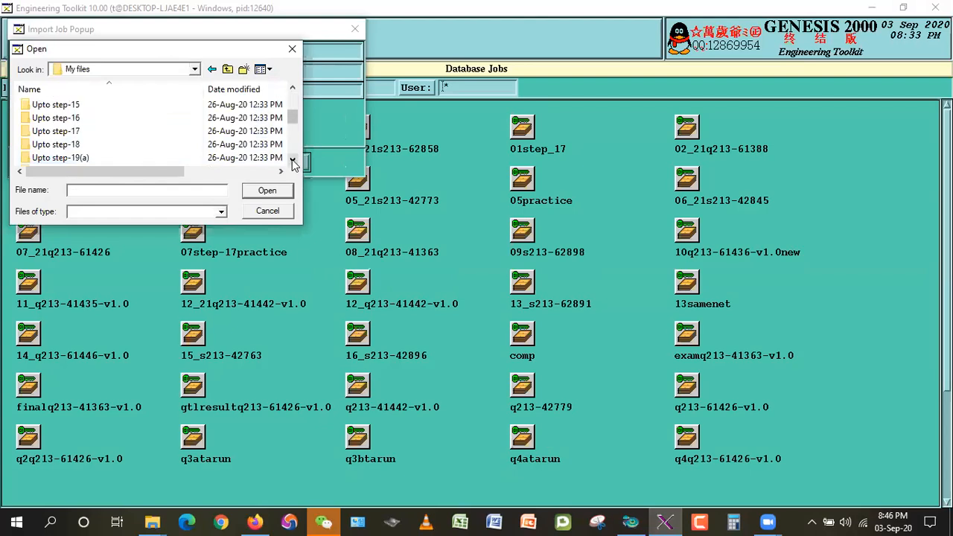
{"action": "double_click", "coordinate": [95, 160]}
{"action": "left_click_drag", "start_coordinate": [292, 104], "coordinate": [292, 146]}
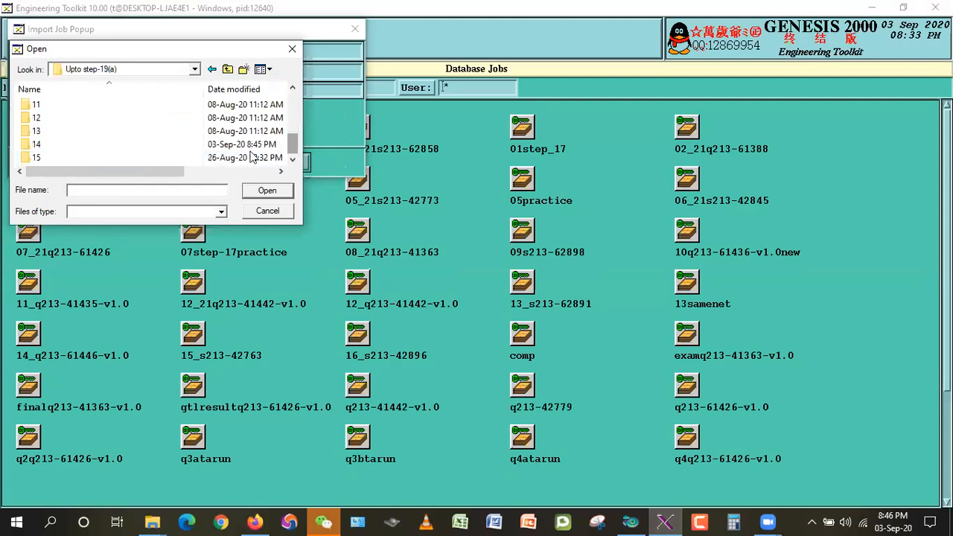
{"action": "double_click", "coordinate": [35, 145]}
{"action": "double_click", "coordinate": [78, 107]}
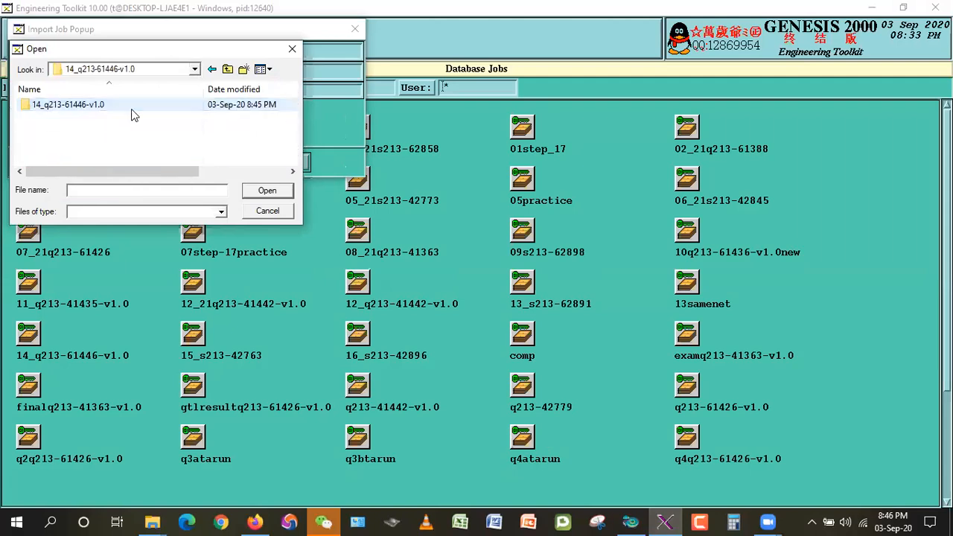
{"action": "double_click", "coordinate": [80, 108]}
{"action": "left_click", "coordinate": [268, 192]}
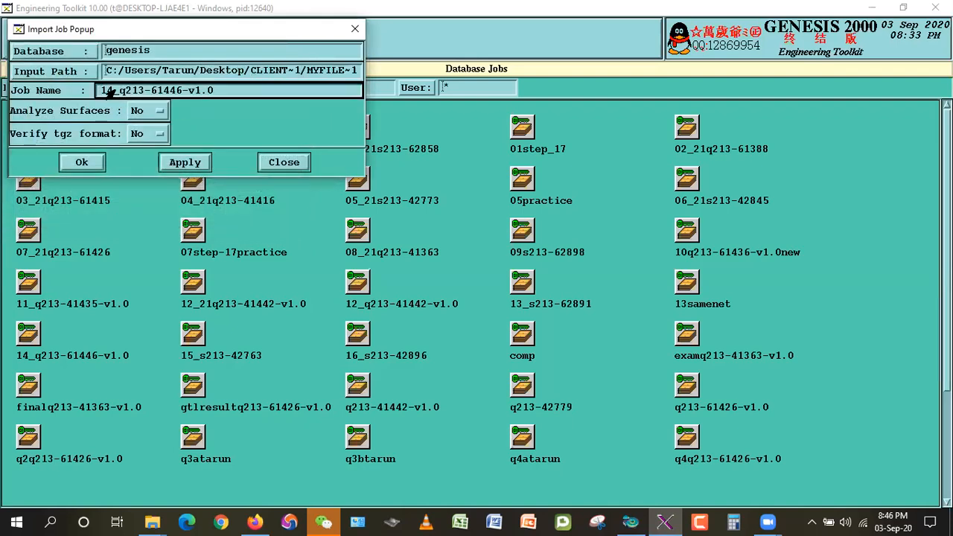
Name the imported job 19bpractice and run the import.
{"action": "double_click", "coordinate": [109, 91]}
{"action": "type", "text": "19bpractice"}
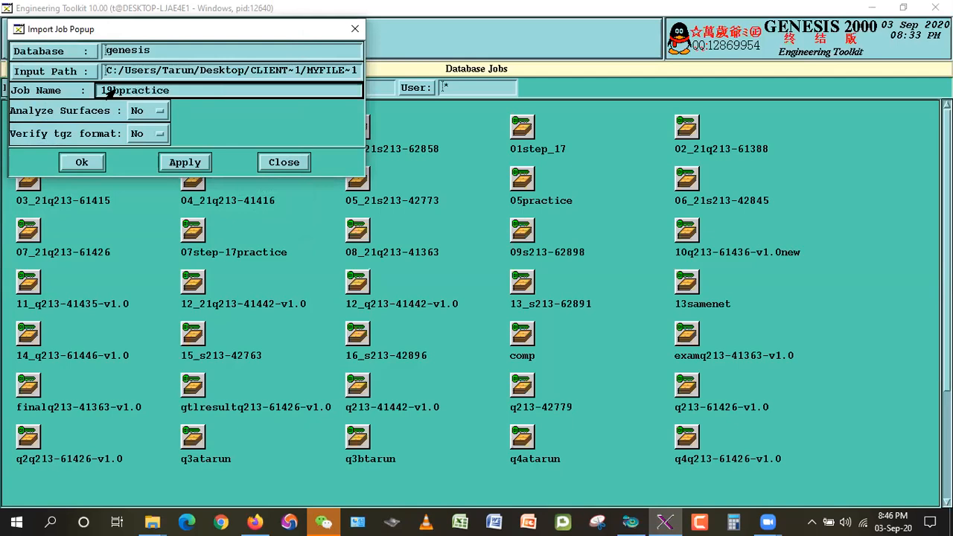
{"action": "left_click", "coordinate": [81, 162]}
{"action": "left_click", "coordinate": [58, 149]}
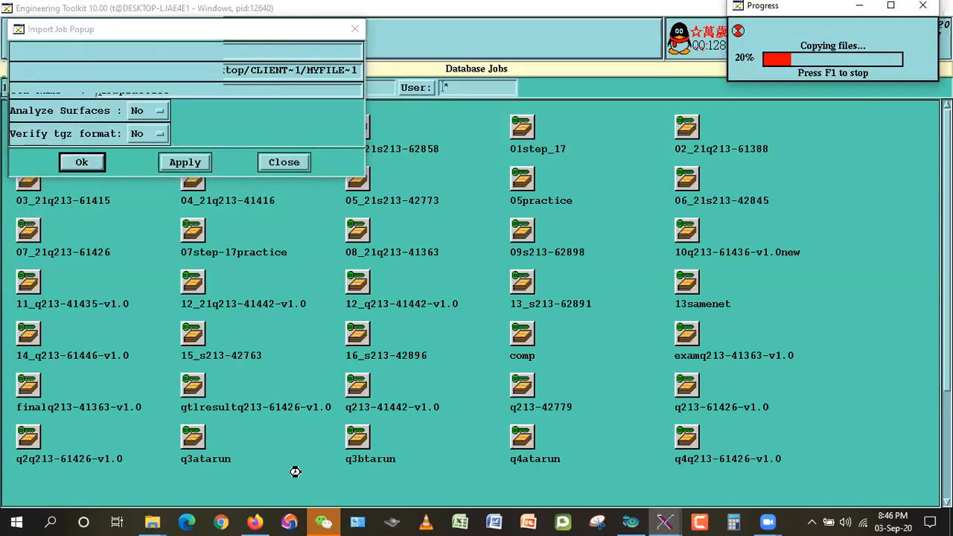
{"action": "left_click", "coordinate": [323, 521]}
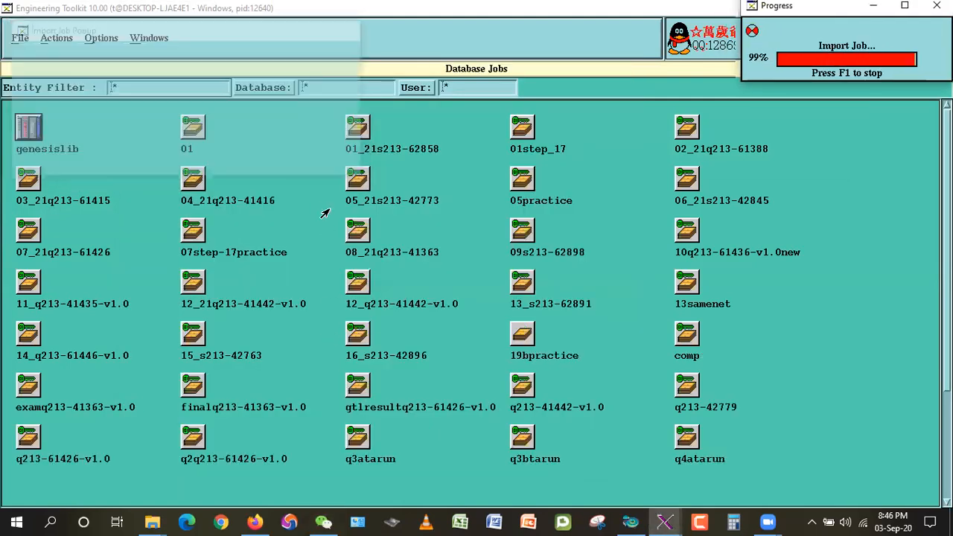
Open the 19bpractice job and launch its edit step in the Graphic Editor.
{"action": "double_click", "coordinate": [523, 336]}
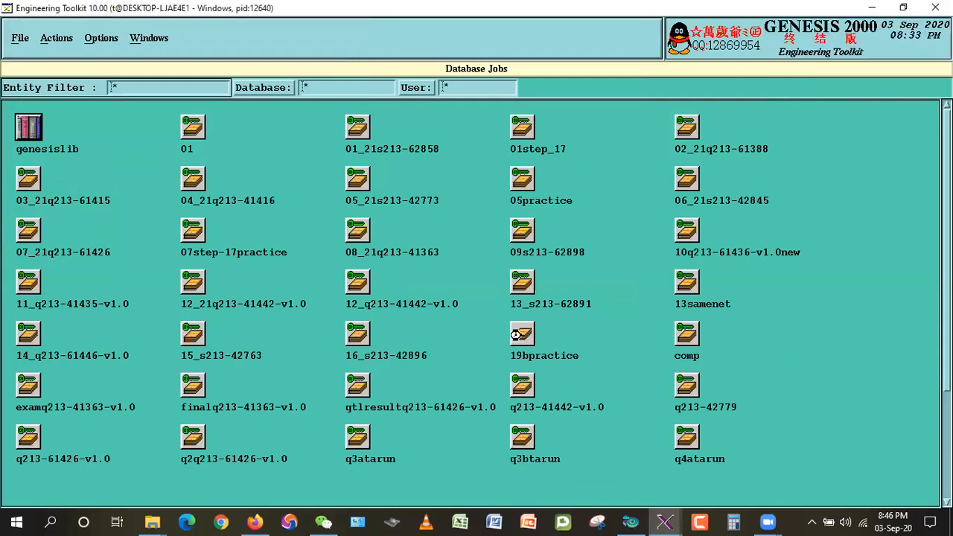
{"action": "left_click", "coordinate": [365, 297]}
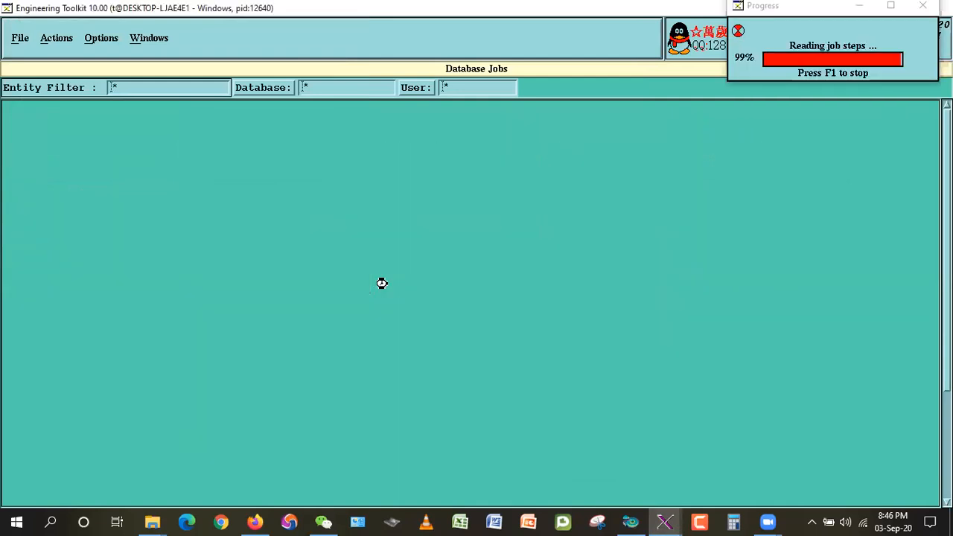
{"action": "double_click", "coordinate": [210, 143]}
{"action": "double_click", "coordinate": [259, 124]}
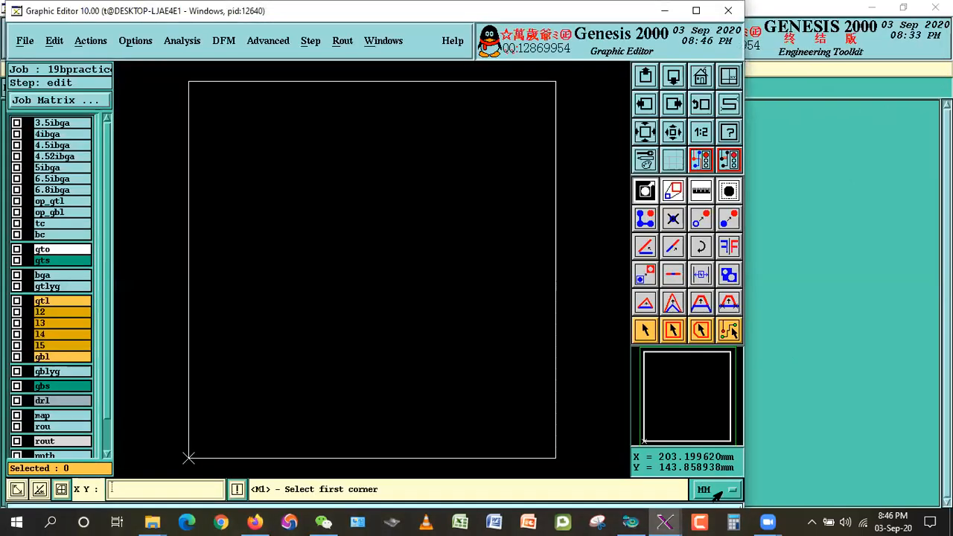
Set the Graphic Editor's units to Inch and maximize its window.
{"action": "left_click", "coordinate": [718, 489]}
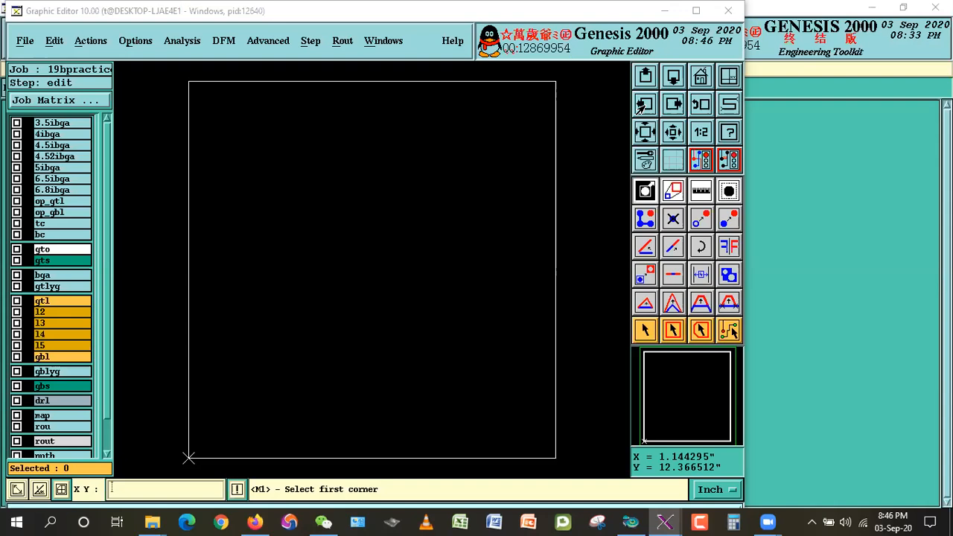
{"action": "left_click", "coordinate": [695, 11]}
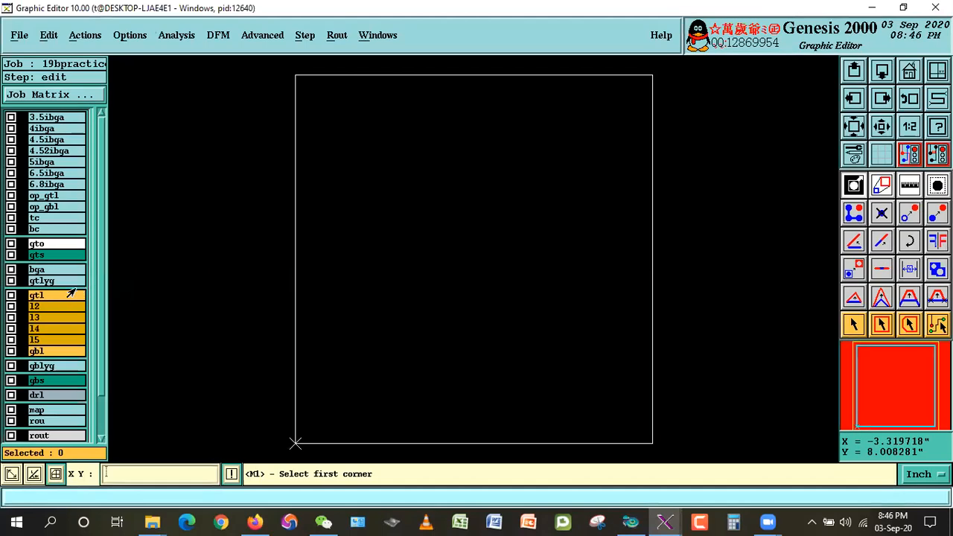
Delete the bga, gtlyg and ggg layers from the 19bpractice job matrix.
{"action": "left_click", "coordinate": [71, 95]}
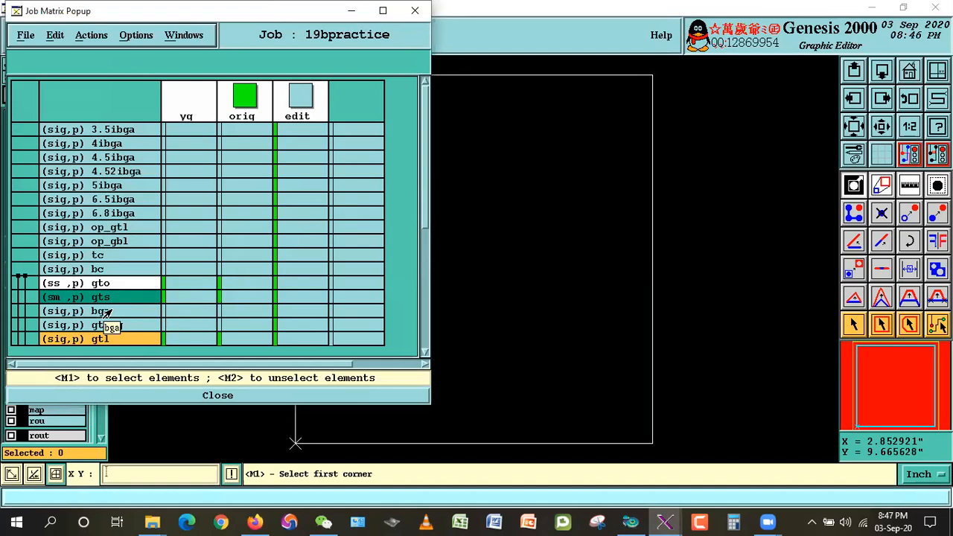
{"action": "left_click_drag", "start_coordinate": [104, 311], "coordinate": [192, 320]}
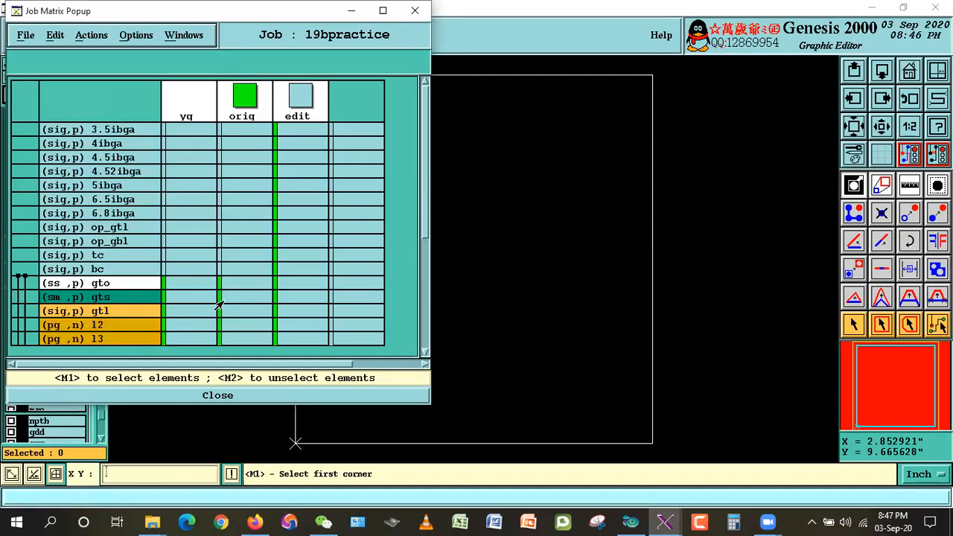
{"action": "scroll", "coordinate": [417, 223], "scroll_direction": "down", "scroll_amount": 3}
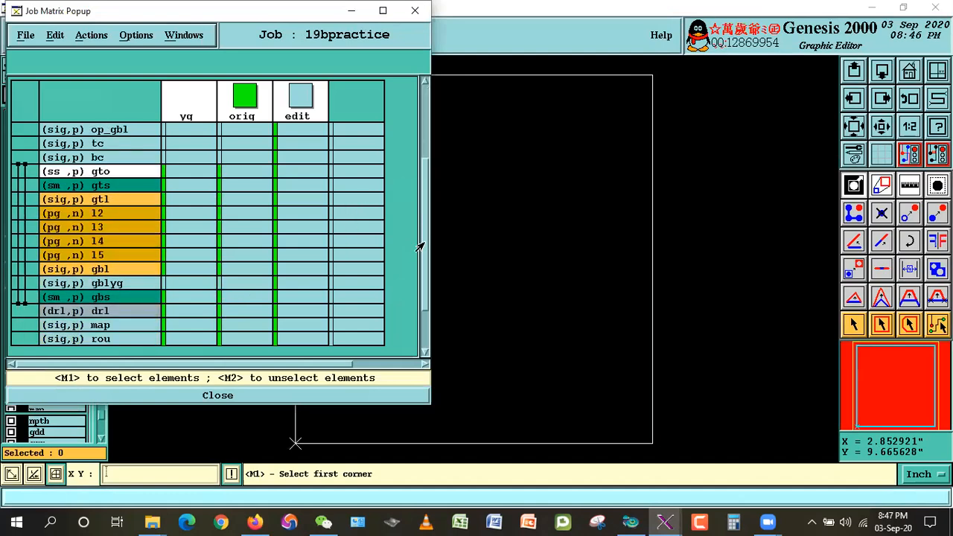
{"action": "scroll", "coordinate": [420, 253], "scroll_direction": "down", "scroll_amount": 2}
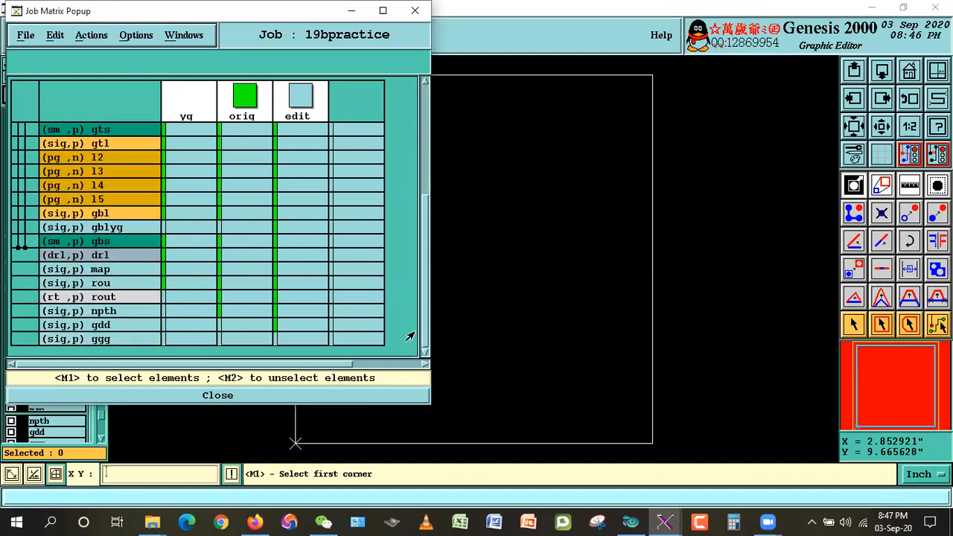
{"action": "left_click", "coordinate": [103, 340]}
{"action": "key", "text": "ctrl+b"}
{"action": "key", "text": "Return"}
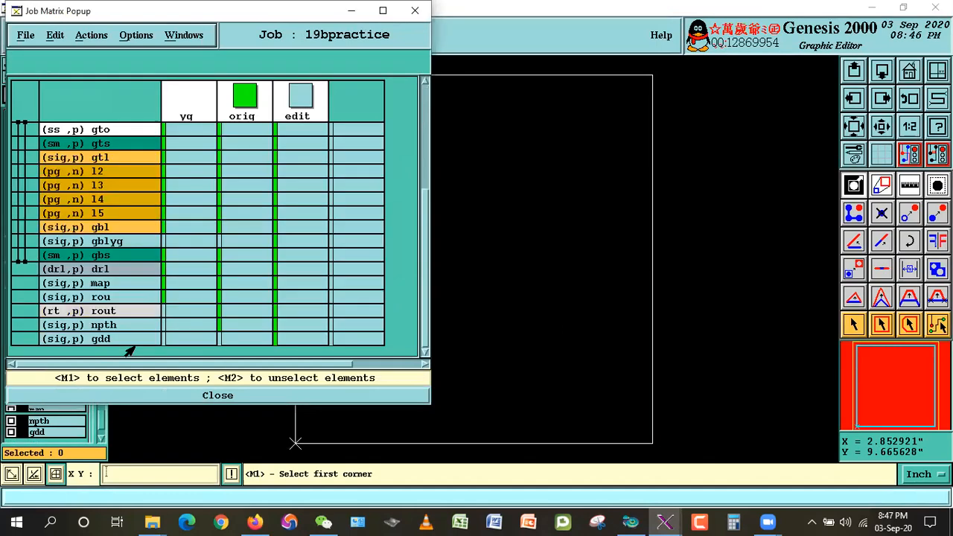
{"action": "left_click", "coordinate": [177, 396]}
Display the gtl layer and activate single feature selection.
{"action": "left_click", "coordinate": [43, 270]}
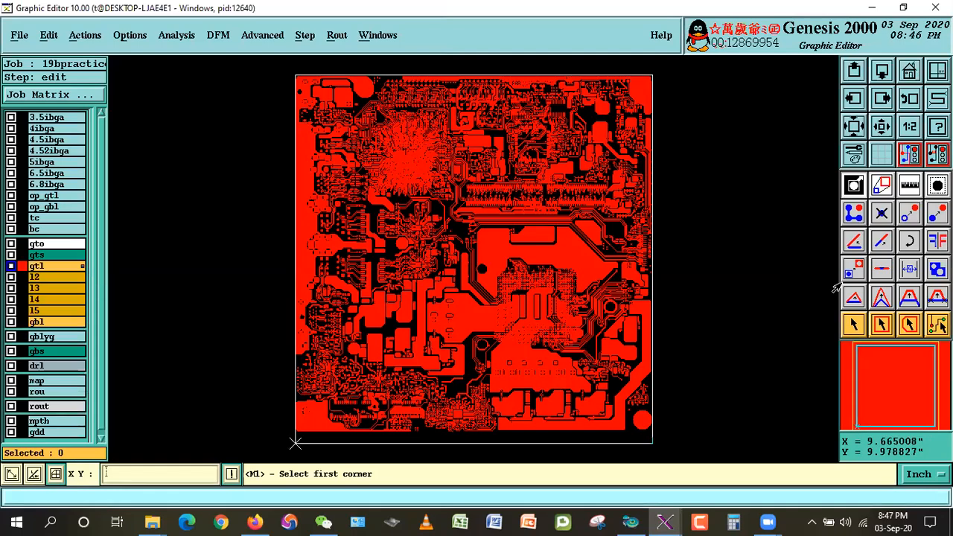
{"action": "left_click", "coordinate": [843, 323]}
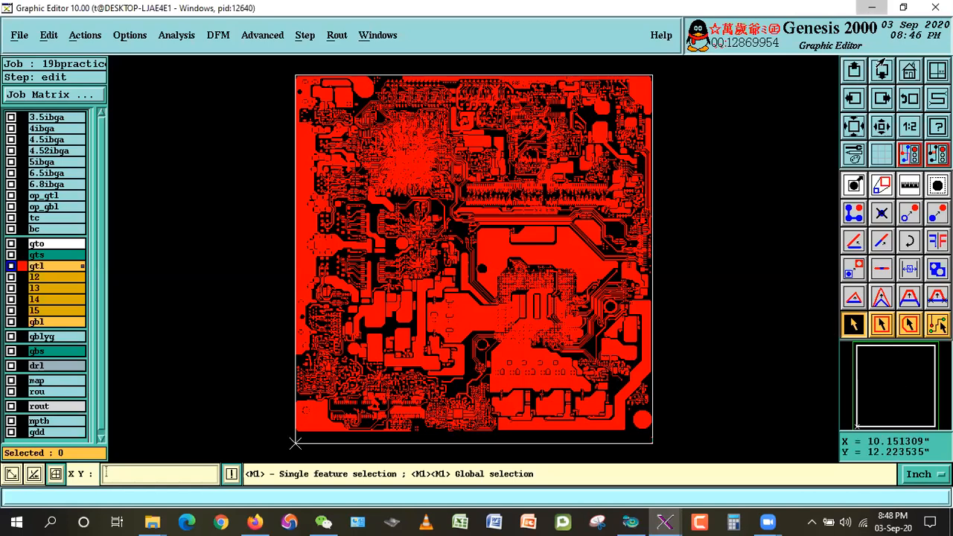
Switch to the desktop's Steps folder and open Outer Layer Steps.txt in a maximized window.
{"action": "left_click", "coordinate": [871, 7]}
{"action": "left_click", "coordinate": [872, 7]}
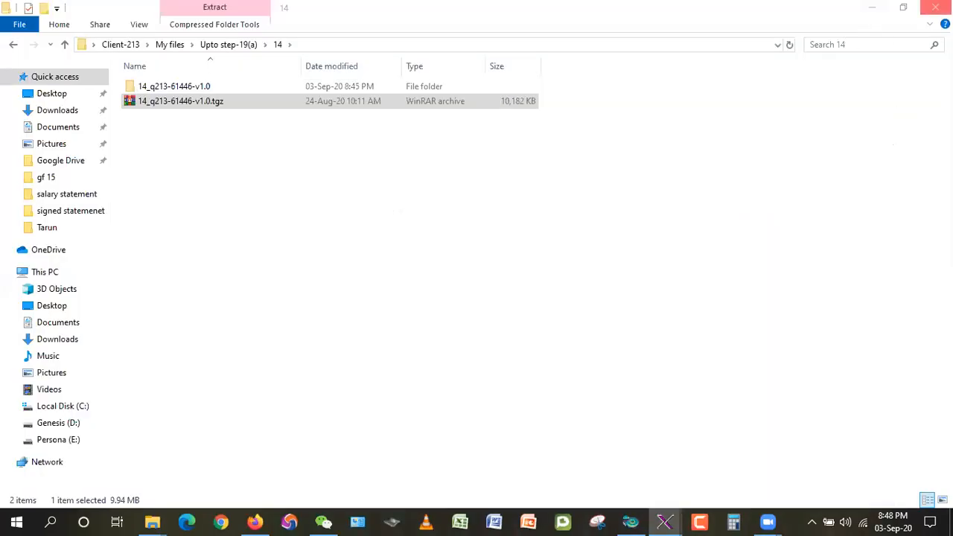
{"action": "left_click", "coordinate": [876, 8]}
{"action": "double_click", "coordinate": [895, 88]}
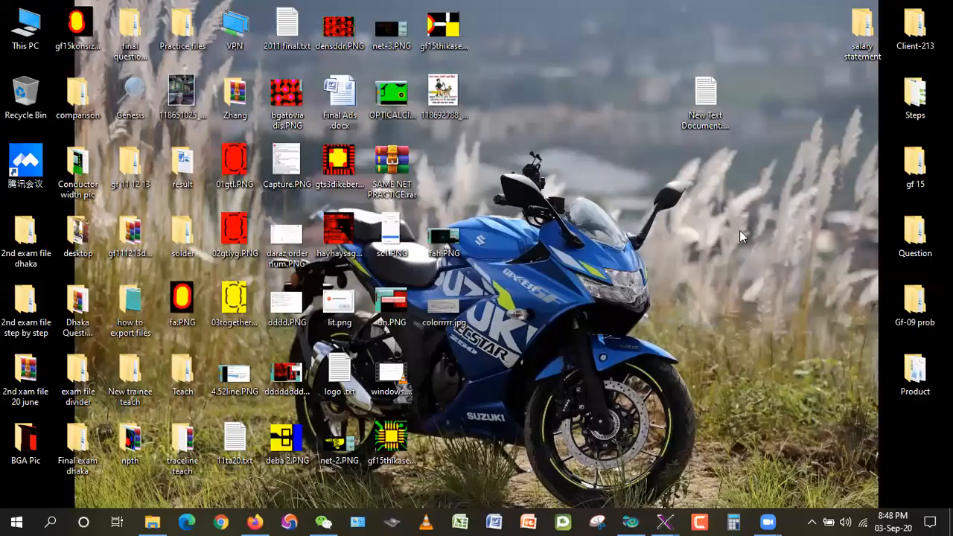
{"action": "double_click", "coordinate": [459, 104]}
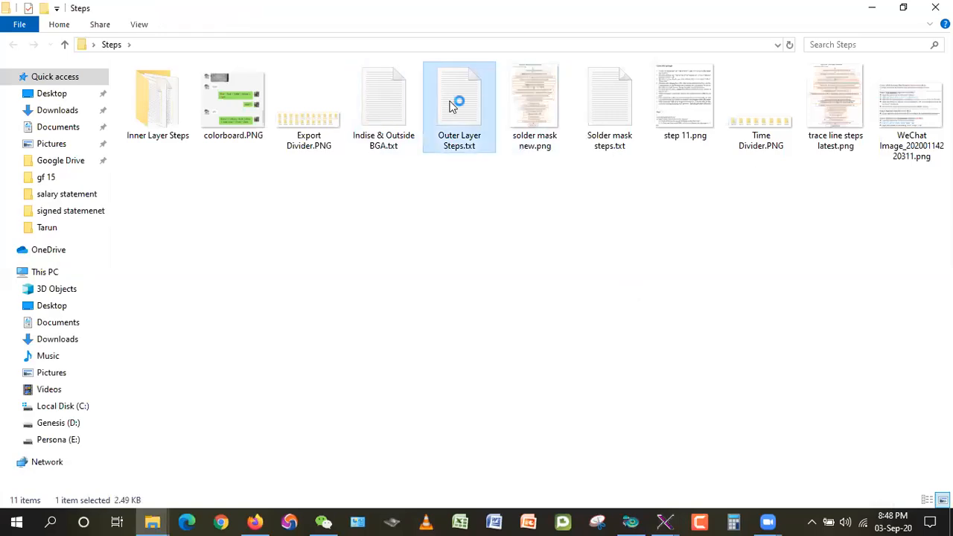
{"action": "left_click", "coordinate": [839, 85]}
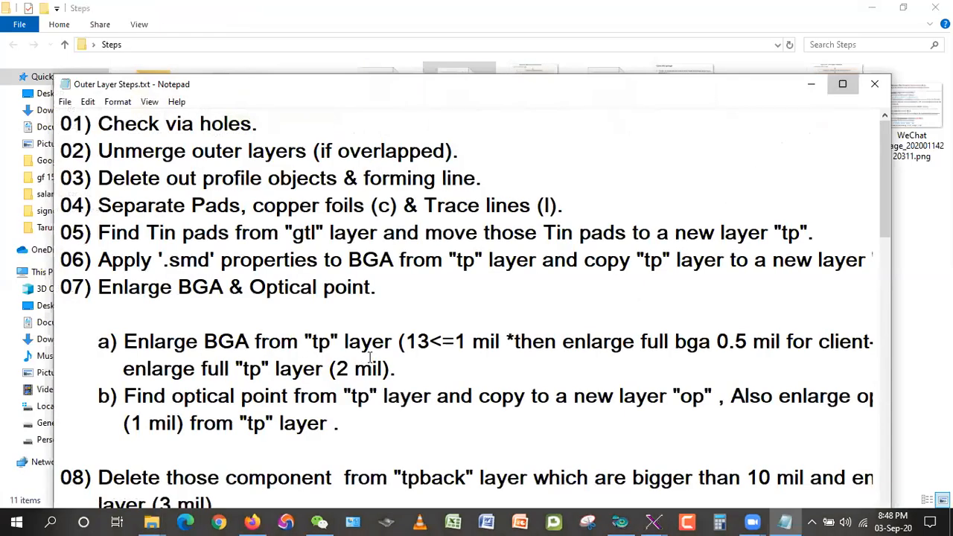
Read item 19(b) of the outer layer notes on maintaining BGA to line and circuit to circuit distance.
{"action": "scroll", "coordinate": [369, 357], "scroll_direction": "down", "scroll_amount": 12}
{"action": "scroll", "coordinate": [321, 284], "scroll_direction": "up", "scroll_amount": 1}
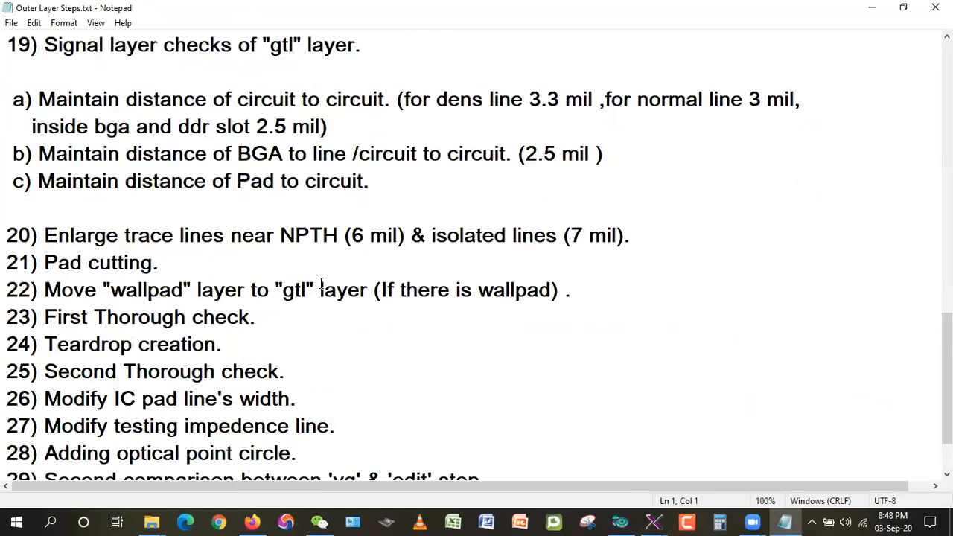
{"action": "left_click_drag", "start_coordinate": [39, 152], "coordinate": [510, 153]}
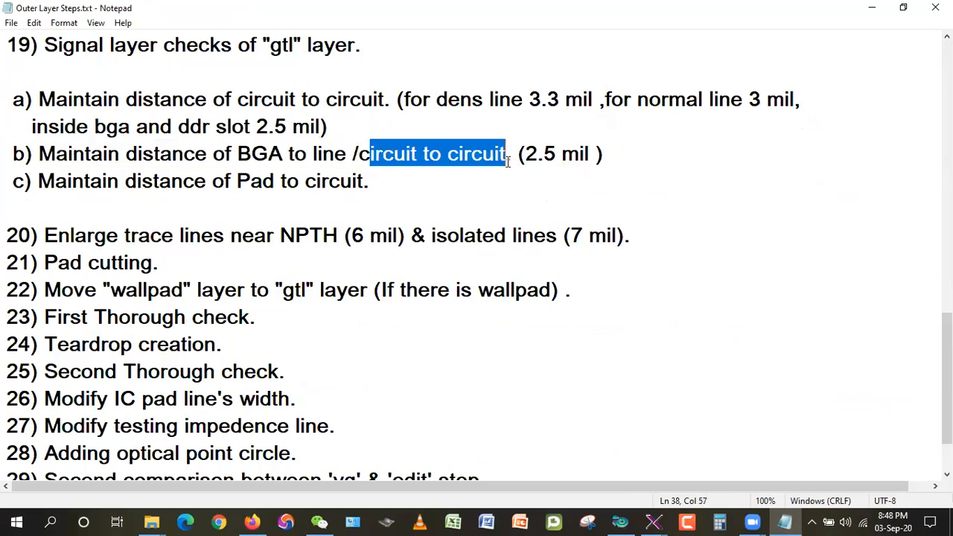
{"action": "left_click", "coordinate": [501, 195]}
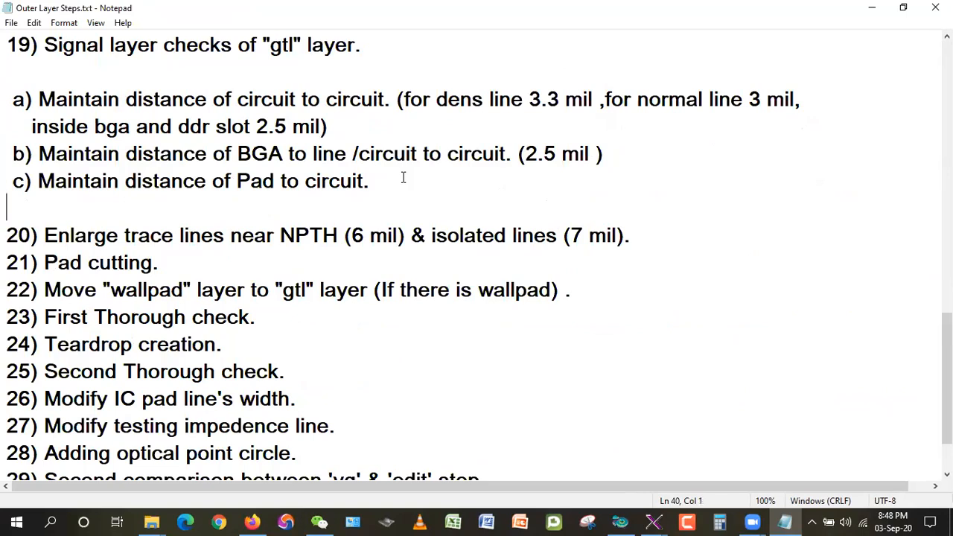
{"action": "left_click_drag", "start_coordinate": [358, 153], "coordinate": [508, 159]}
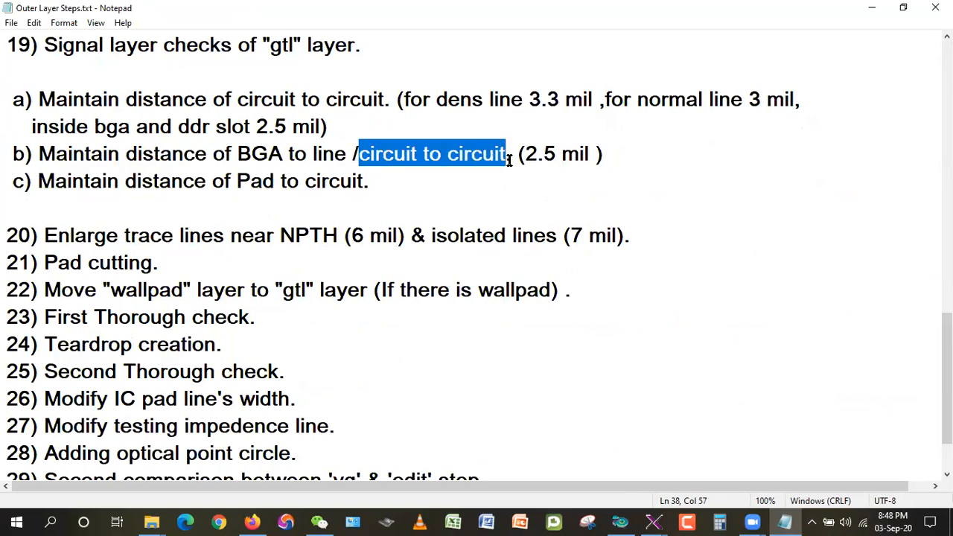
{"action": "left_click", "coordinate": [340, 179]}
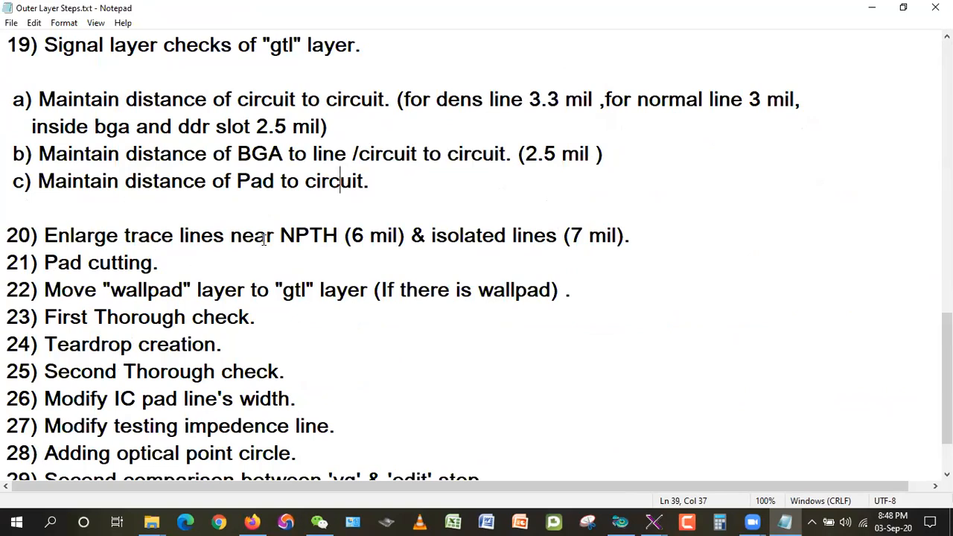
{"action": "left_click_drag", "start_coordinate": [234, 153], "coordinate": [346, 154]}
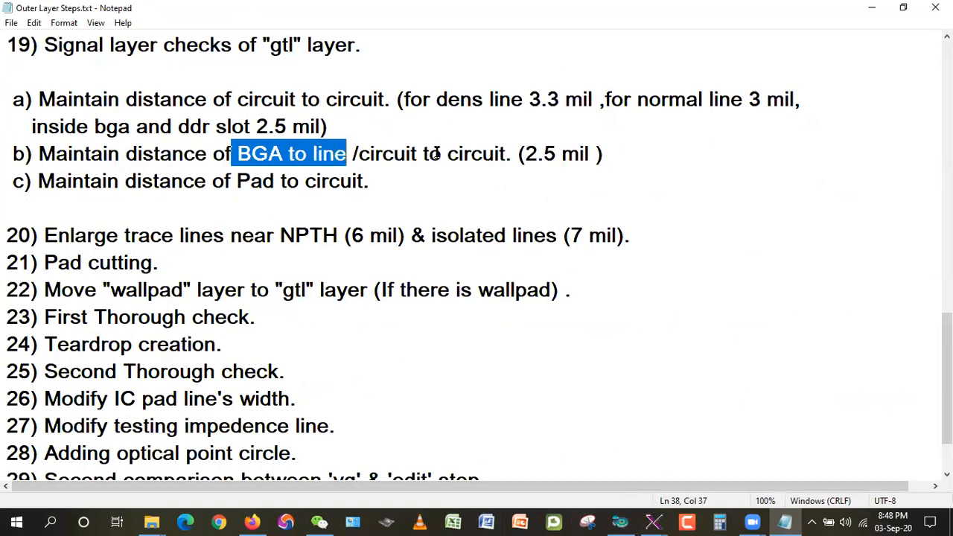
Switch back to the Graphic Editor with 19bpractice's edit step and try to open the Signal Layer Checks.
{"action": "left_click", "coordinate": [655, 521]}
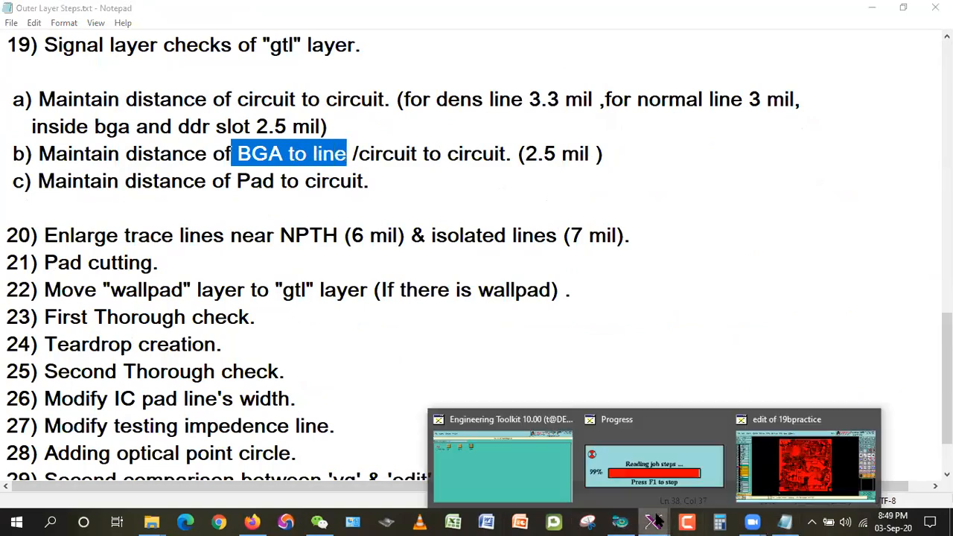
{"action": "left_click", "coordinate": [804, 461]}
{"action": "left_click", "coordinate": [171, 35]}
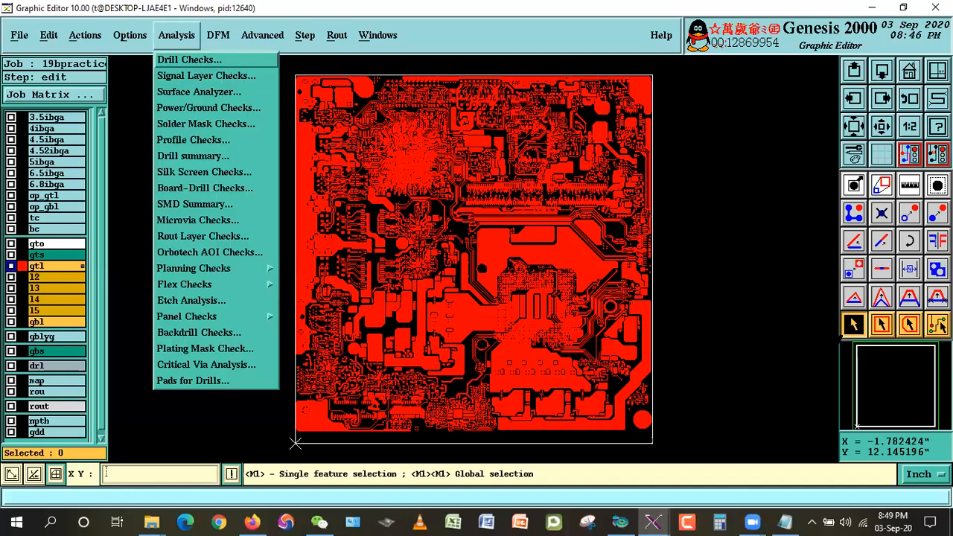
{"action": "left_click", "coordinate": [851, 329]}
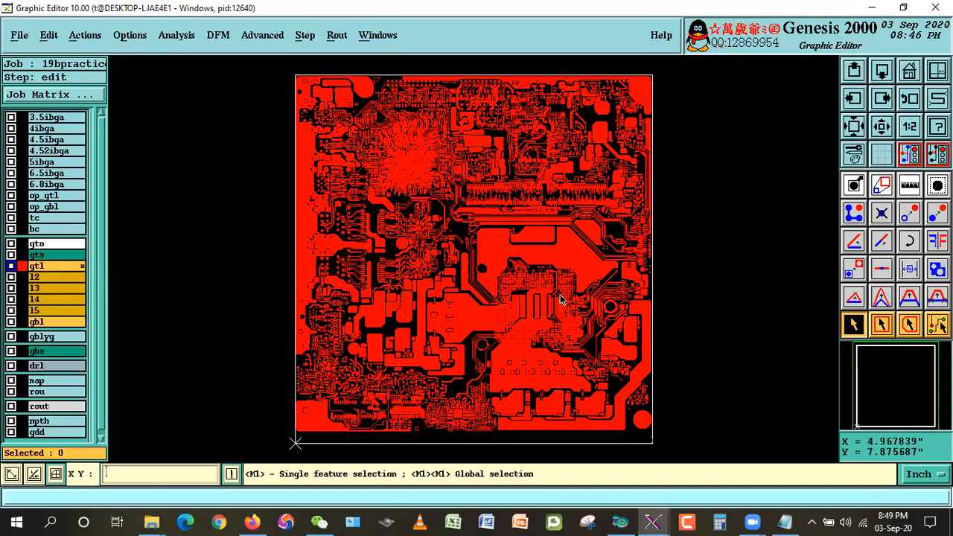
{"action": "left_click", "coordinate": [177, 35]}
{"action": "left_click", "coordinate": [202, 76]}
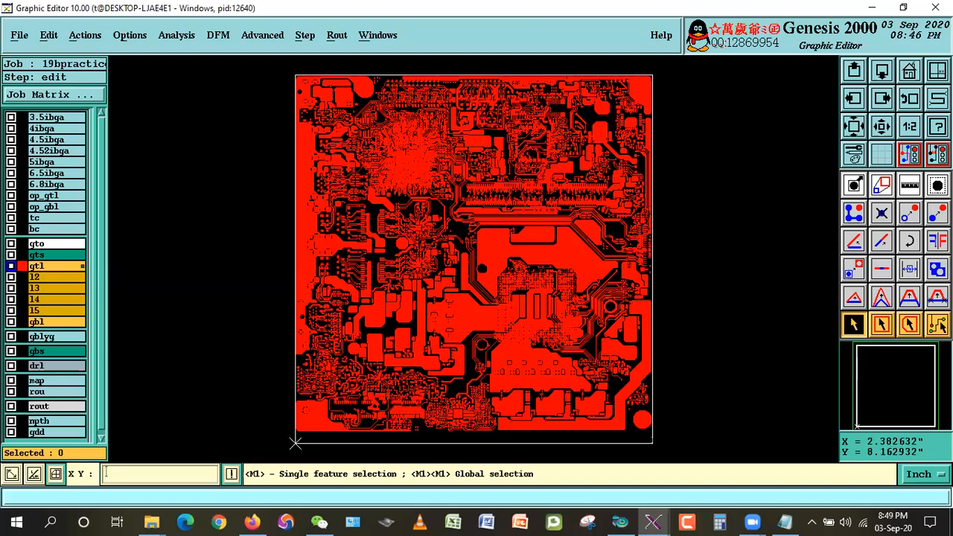
Filter the gtl layer's features by the .smd attribute and select all matching pads.
{"action": "right_click", "coordinate": [854, 324]}
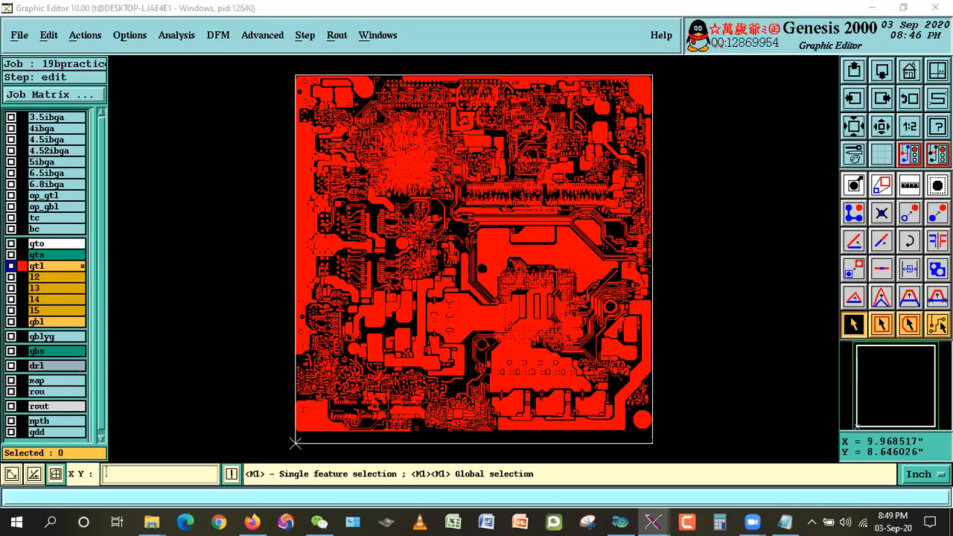
{"action": "left_click", "coordinate": [775, 235]}
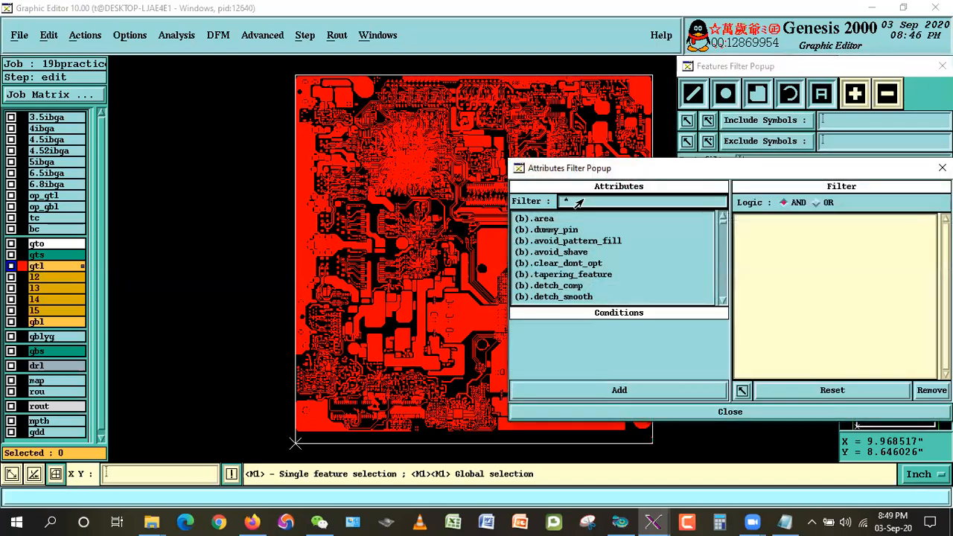
{"action": "key", "text": "Return"}
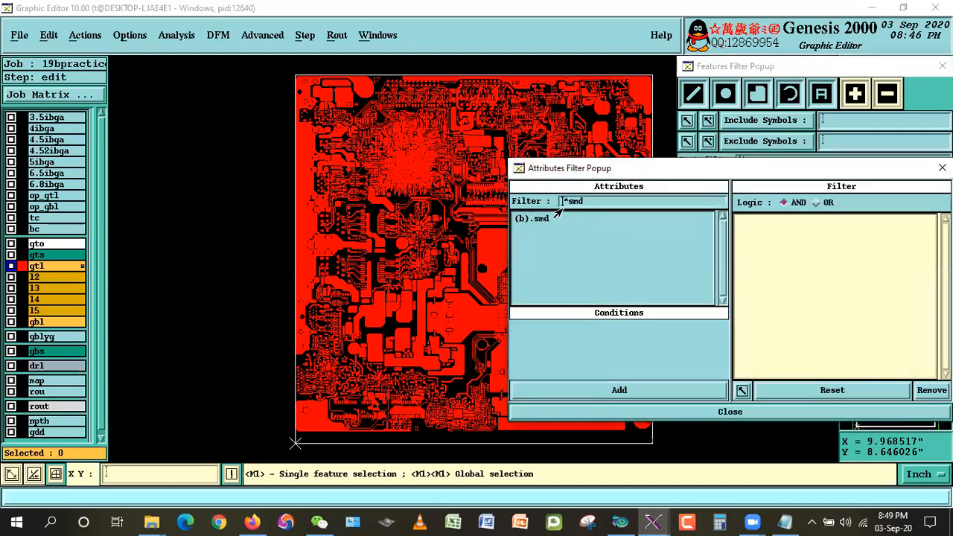
{"action": "left_click", "coordinate": [555, 222]}
{"action": "left_click", "coordinate": [617, 390]}
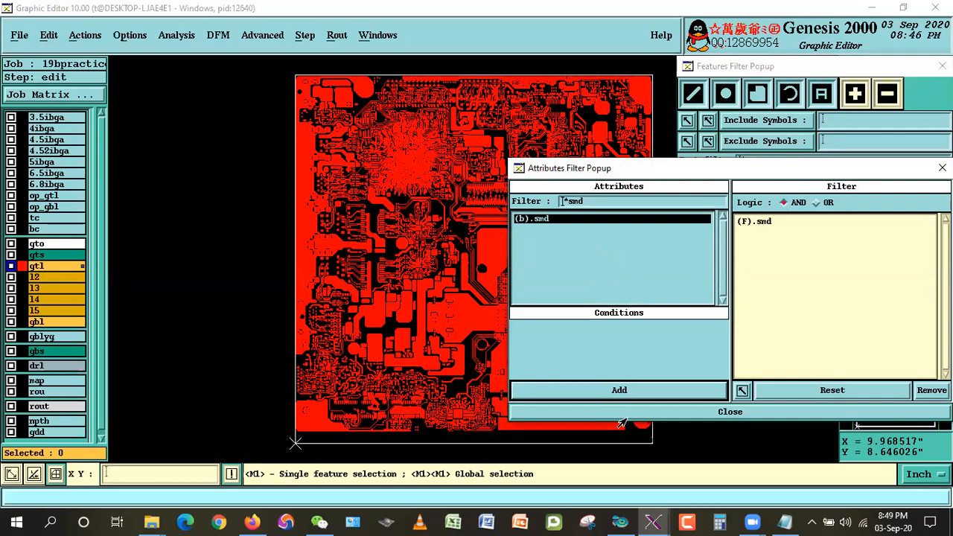
{"action": "left_click", "coordinate": [726, 412]}
{"action": "left_click", "coordinate": [719, 259]}
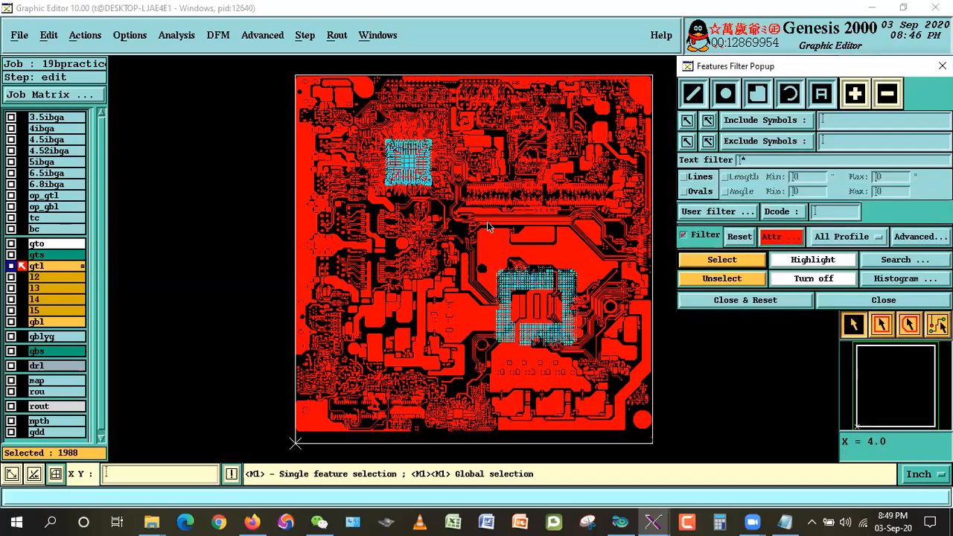
Inspect the pads of the upper BGA closely by selecting one isolated round pad for its feature details, and clear the selection.
{"action": "right_click", "coordinate": [525, 150]}
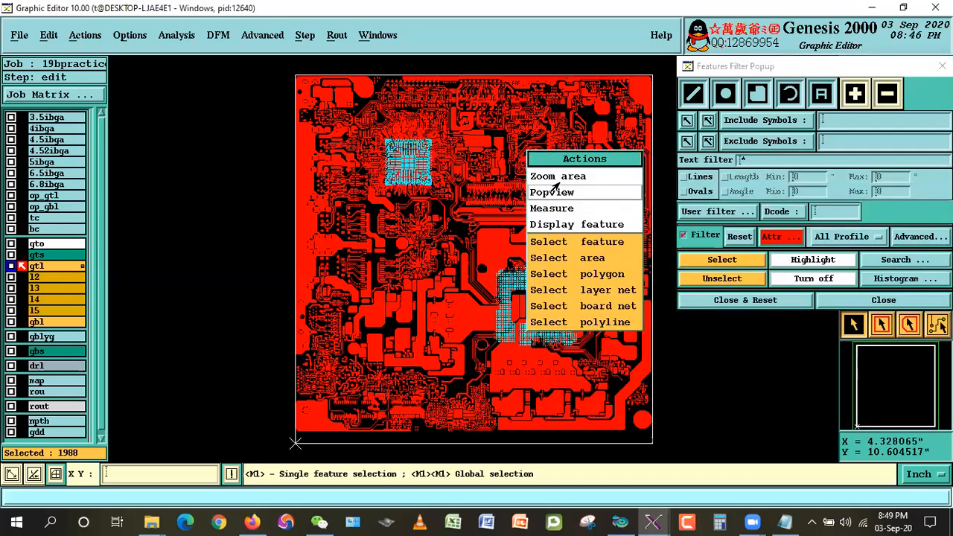
{"action": "left_click", "coordinate": [554, 178]}
{"action": "left_click", "coordinate": [388, 135]}
{"action": "left_click", "coordinate": [426, 163]}
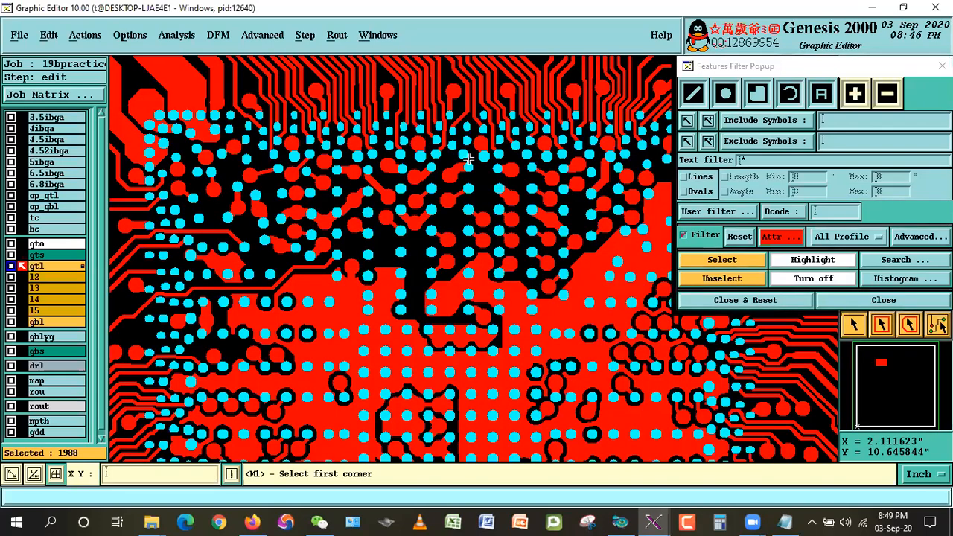
{"action": "left_click", "coordinate": [494, 120]}
{"action": "left_click", "coordinate": [582, 189]}
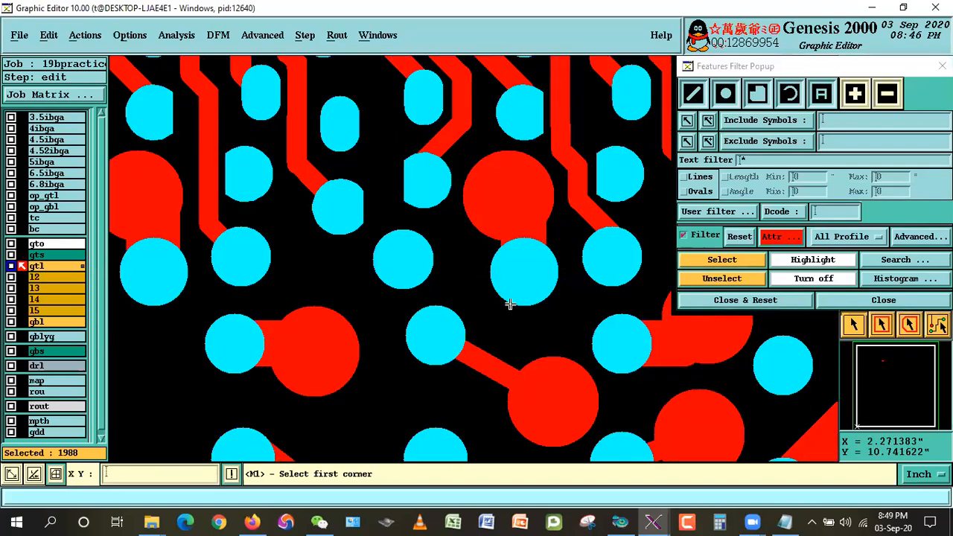
{"action": "right_click", "coordinate": [427, 306]}
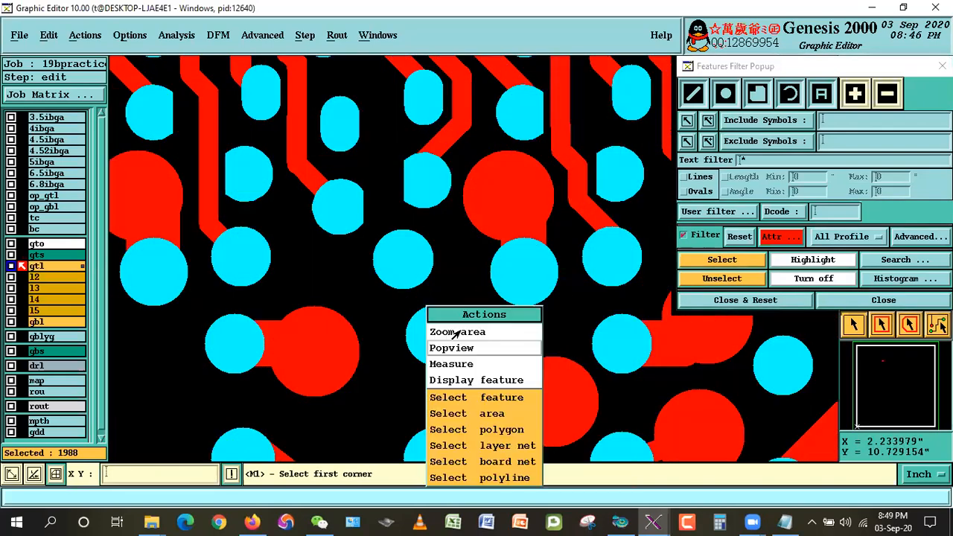
{"action": "left_click", "coordinate": [448, 397]}
{"action": "left_click", "coordinate": [443, 274]}
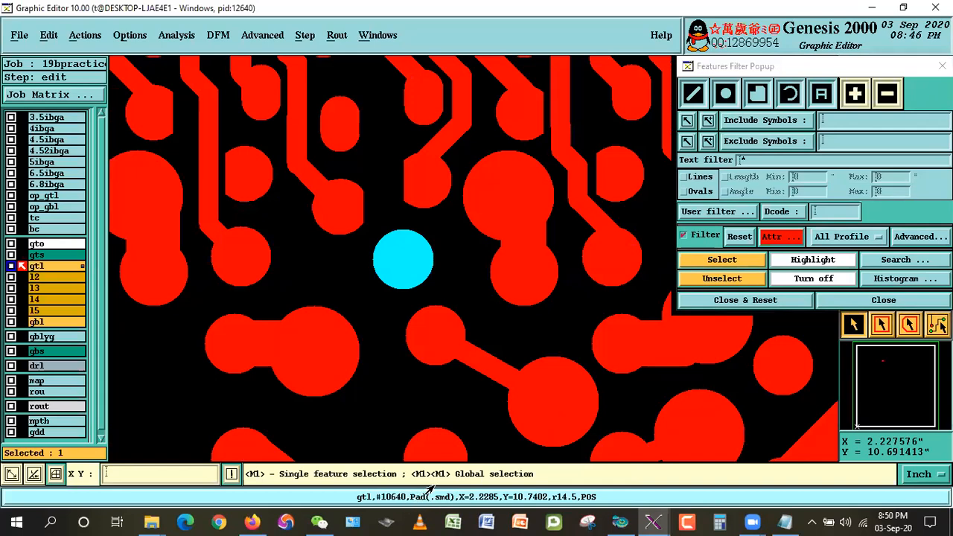
{"action": "left_click", "coordinate": [476, 338]}
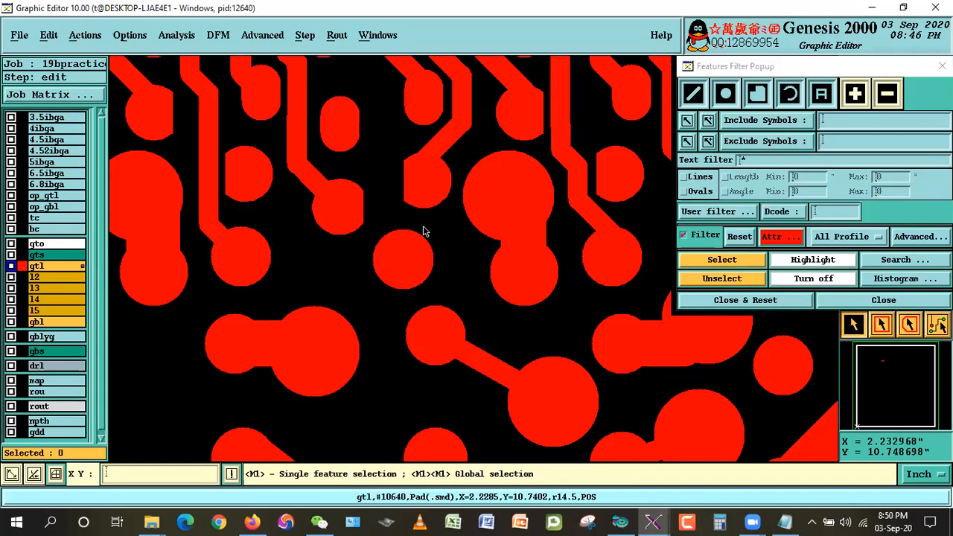
Select all .smd pads on gtl and reshape them from pads to lines, including those outside the display.
{"action": "left_click", "coordinate": [719, 260]}
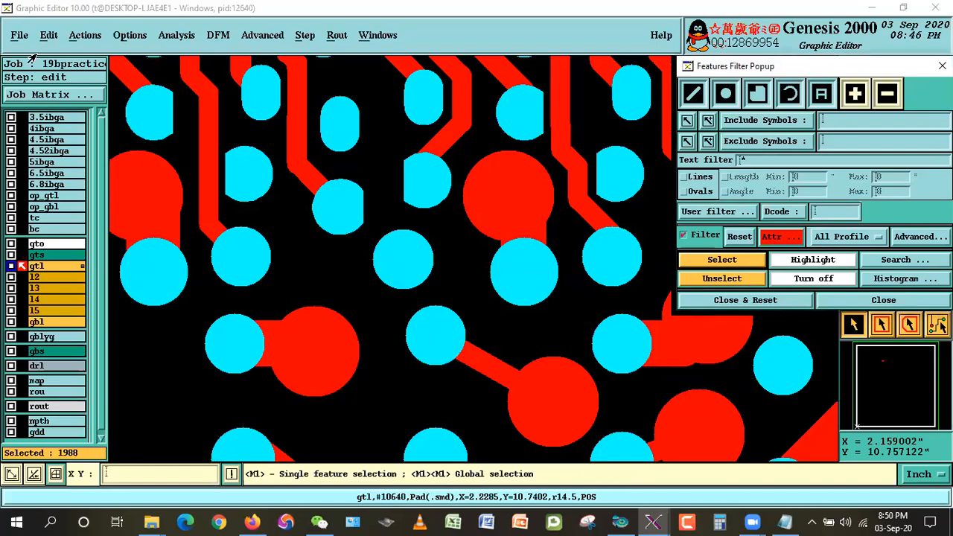
{"action": "left_click", "coordinate": [49, 35]}
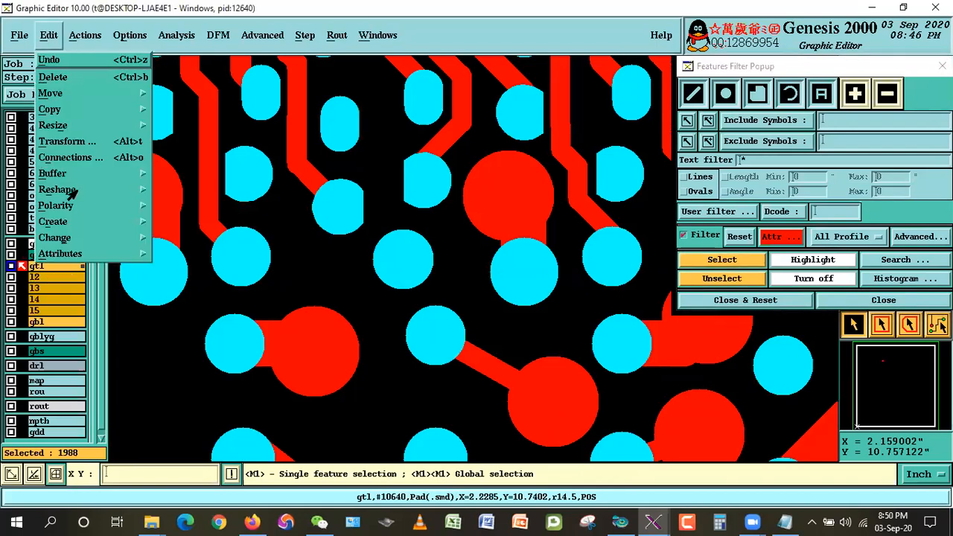
{"action": "mouse_move", "coordinate": [75, 192]}
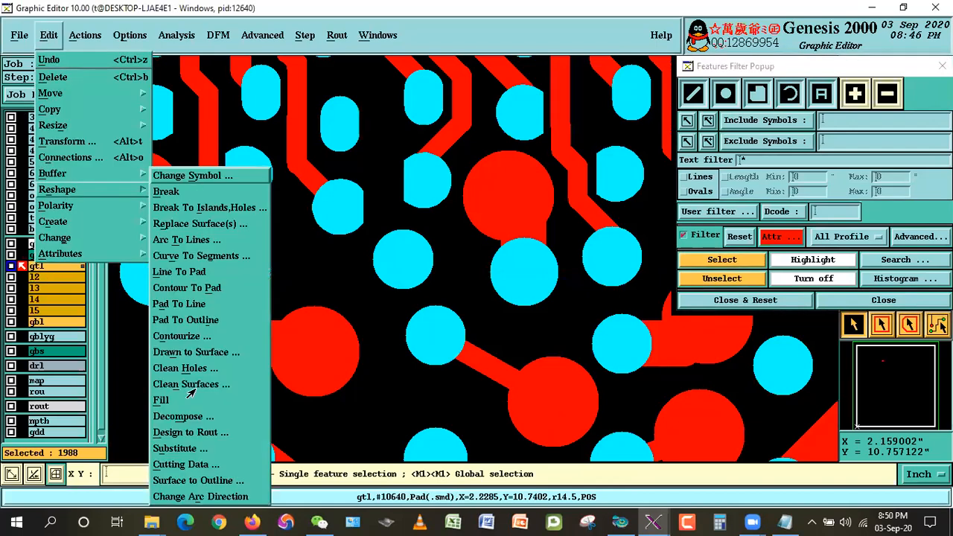
{"action": "left_click", "coordinate": [183, 306]}
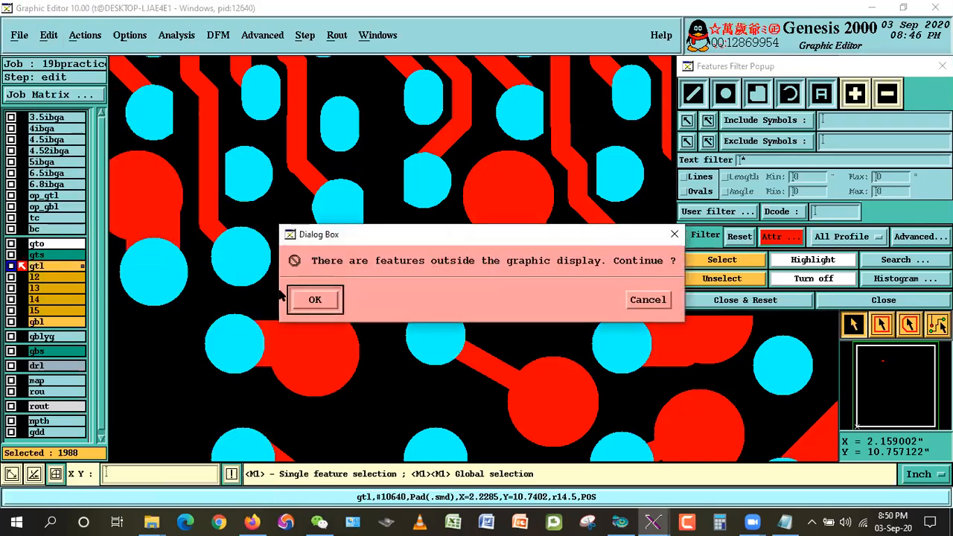
{"action": "left_click", "coordinate": [303, 294]}
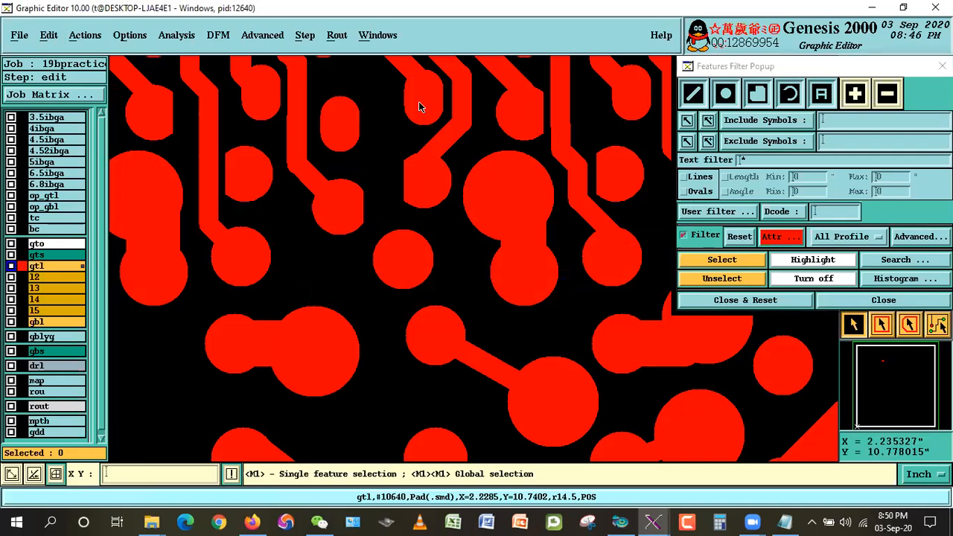
Reset and close the features filter, and open the Signal Layer Checks for the affected layer.
{"action": "left_click", "coordinate": [728, 300]}
{"action": "key", "text": "Home"}
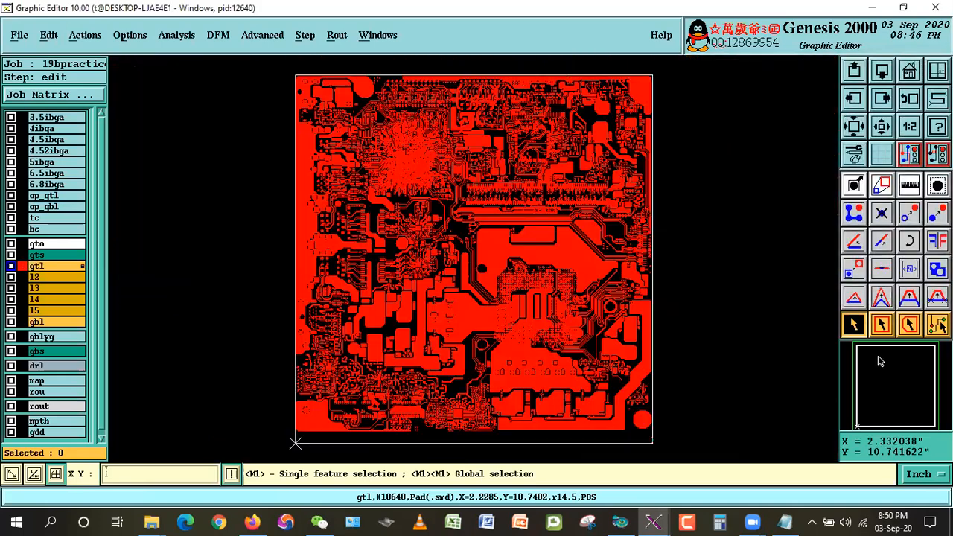
{"action": "left_click", "coordinate": [180, 35]}
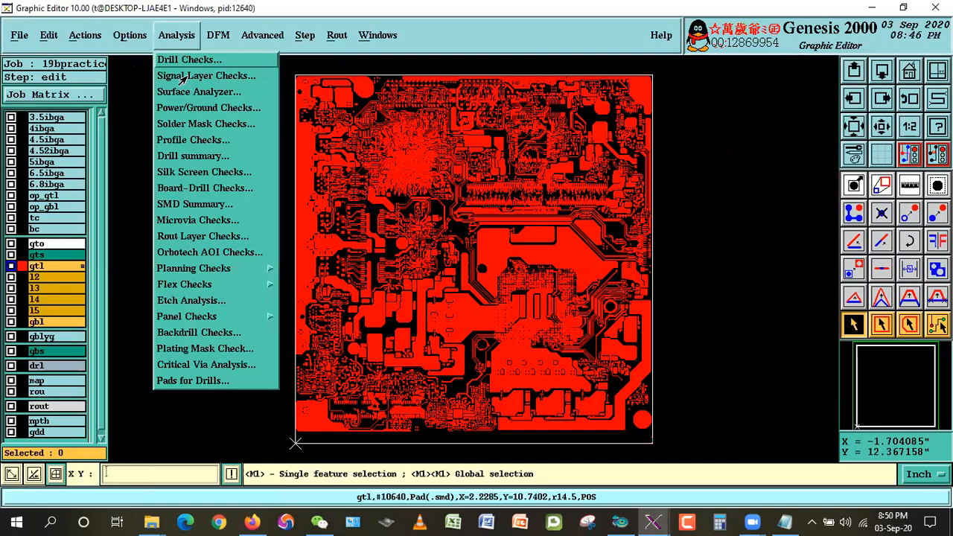
{"action": "left_click", "coordinate": [195, 75]}
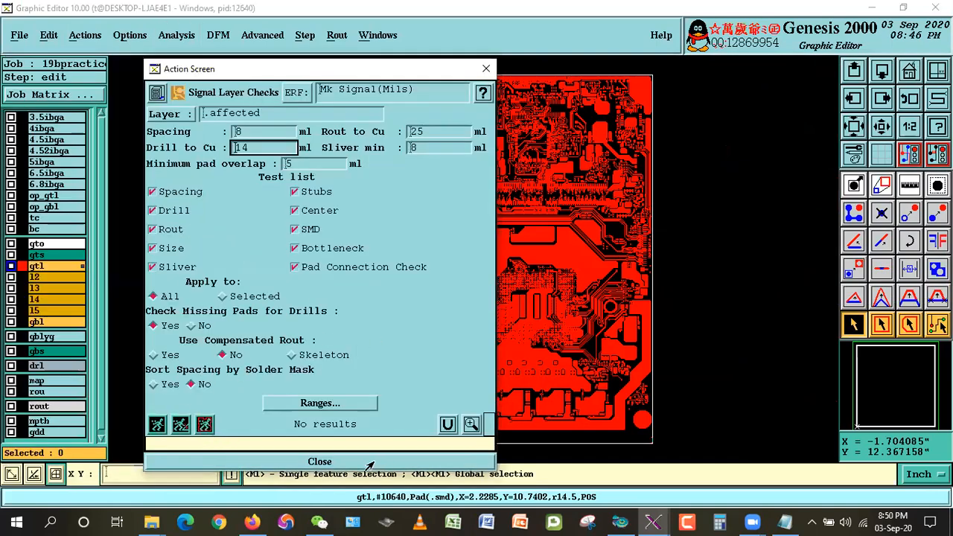
{"action": "left_click_drag", "start_coordinate": [328, 71], "coordinate": [288, 332]}
Filter the gtl features by the .smd attribute and select every matching BGA feature.
{"action": "right_click", "coordinate": [859, 321]}
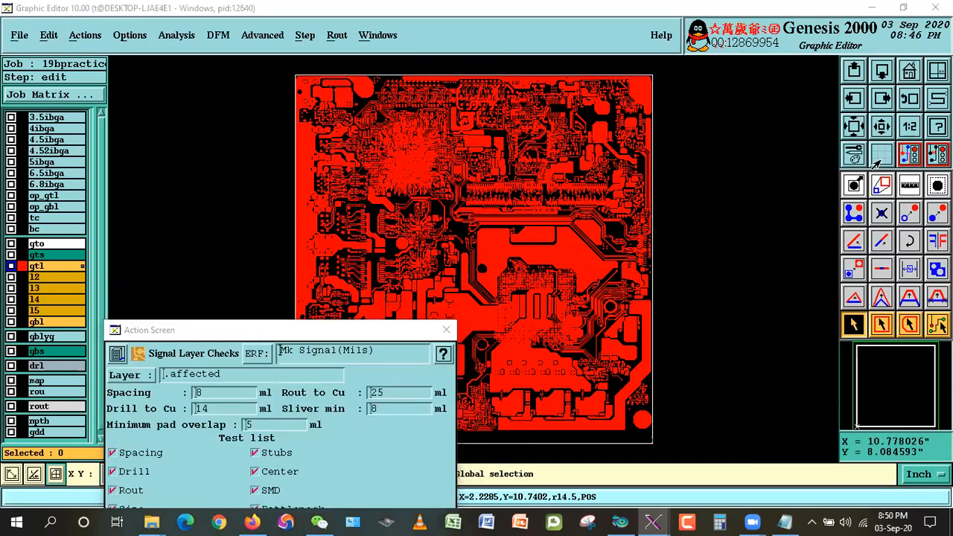
{"action": "left_click", "coordinate": [781, 236]}
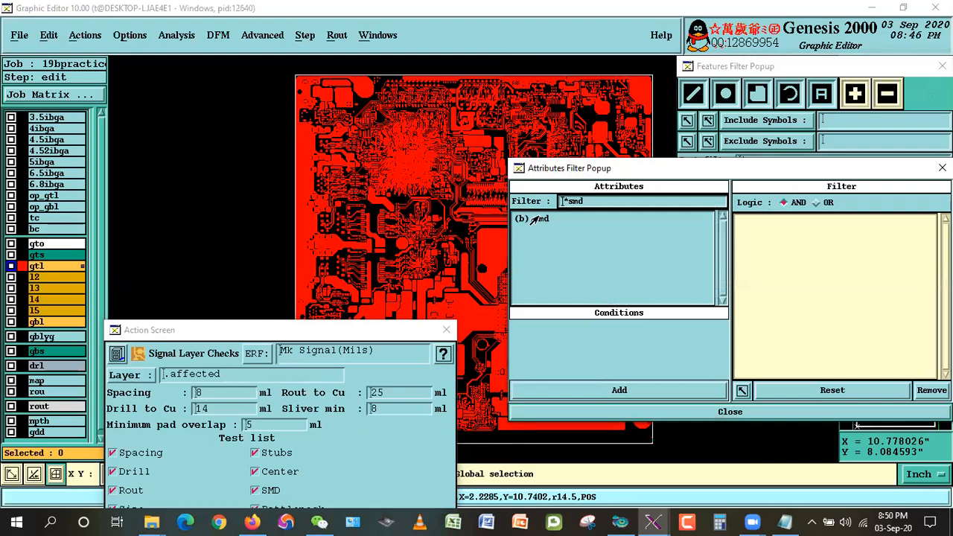
{"action": "left_click", "coordinate": [529, 218]}
{"action": "left_click", "coordinate": [605, 390]}
{"action": "left_click", "coordinate": [603, 410]}
{"action": "left_click", "coordinate": [721, 259]}
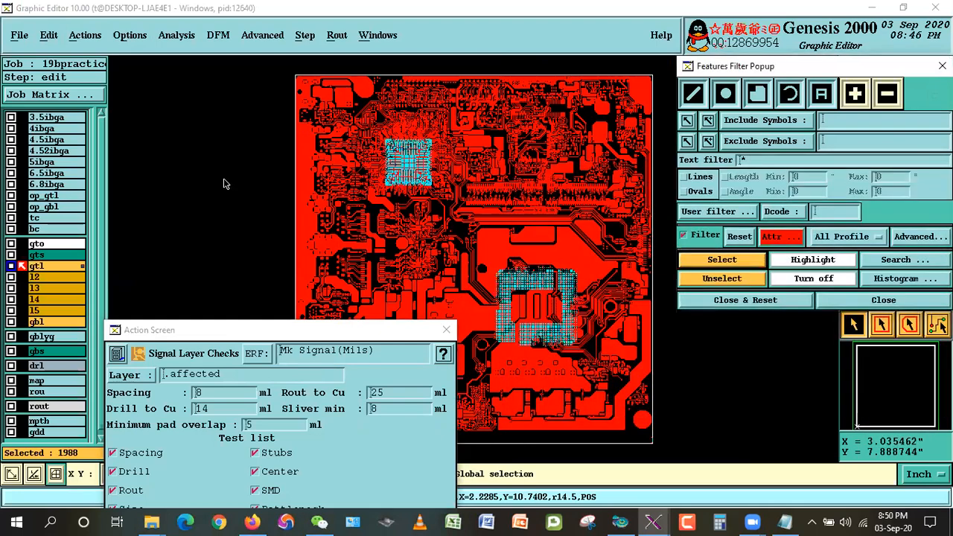
Copy the selected BGA features to another layer named bga, resized by 5 mil.
{"action": "left_click", "coordinate": [48, 35]}
{"action": "mouse_move", "coordinate": [53, 113]}
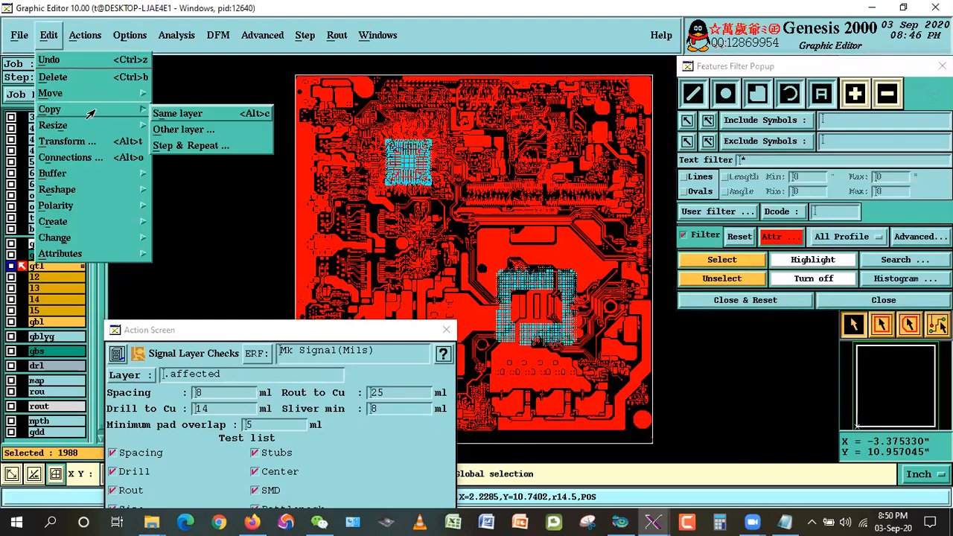
{"action": "left_click", "coordinate": [177, 130]}
{"action": "left_click", "coordinate": [154, 78]}
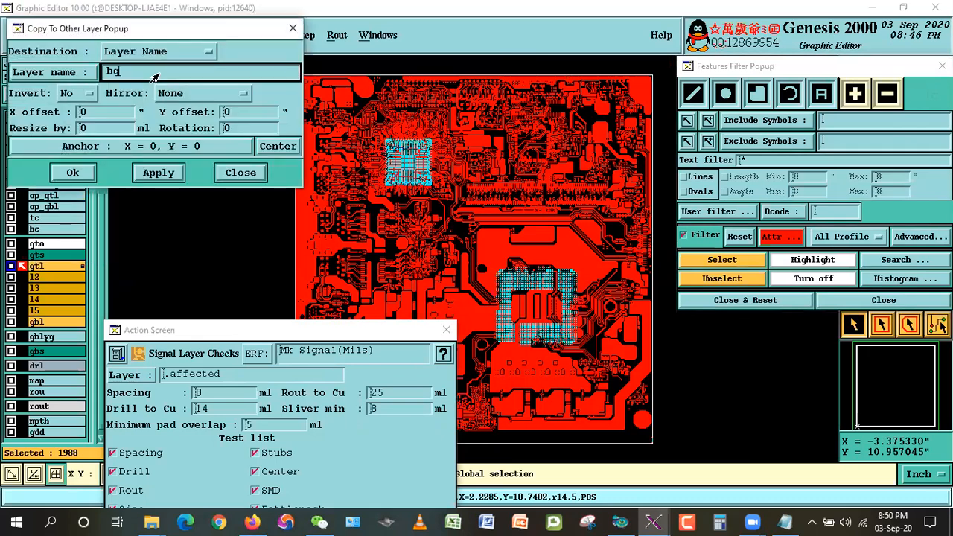
{"action": "left_click", "coordinate": [84, 129]}
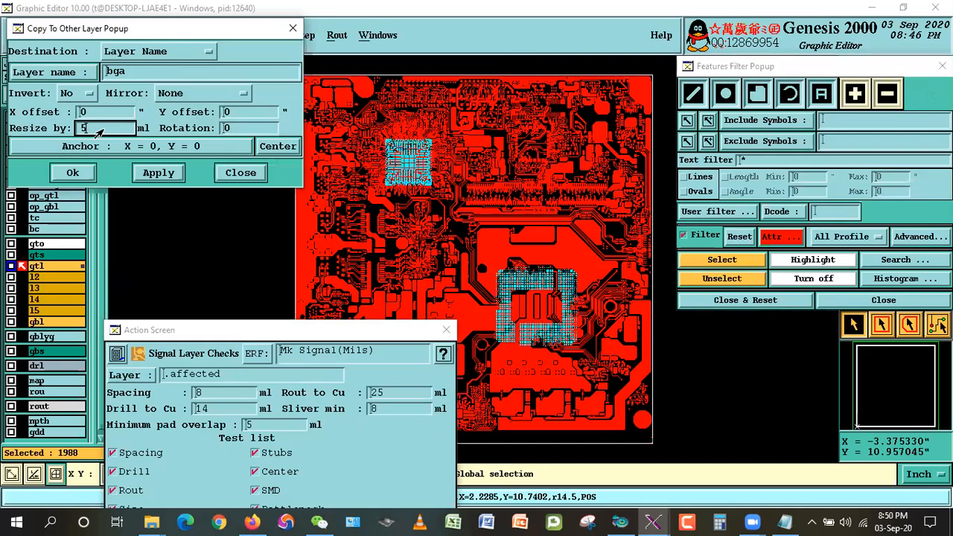
{"action": "left_click", "coordinate": [158, 173]}
{"action": "left_click", "coordinate": [375, 298]}
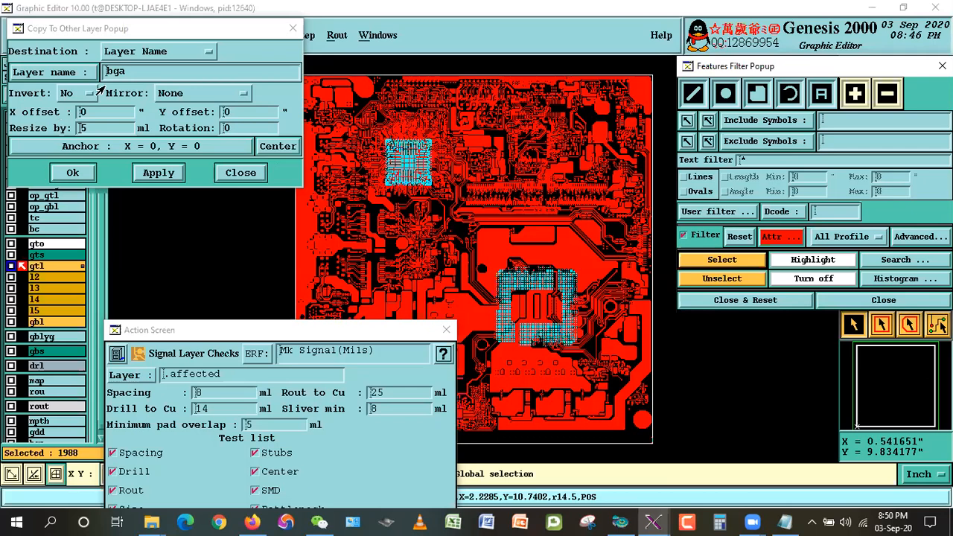
Copy the same BGA features onto layer bga again, inverted and resized by 4 mil.
{"action": "left_click", "coordinate": [67, 93]}
{"action": "left_click", "coordinate": [68, 77]}
{"action": "double_click", "coordinate": [90, 131]}
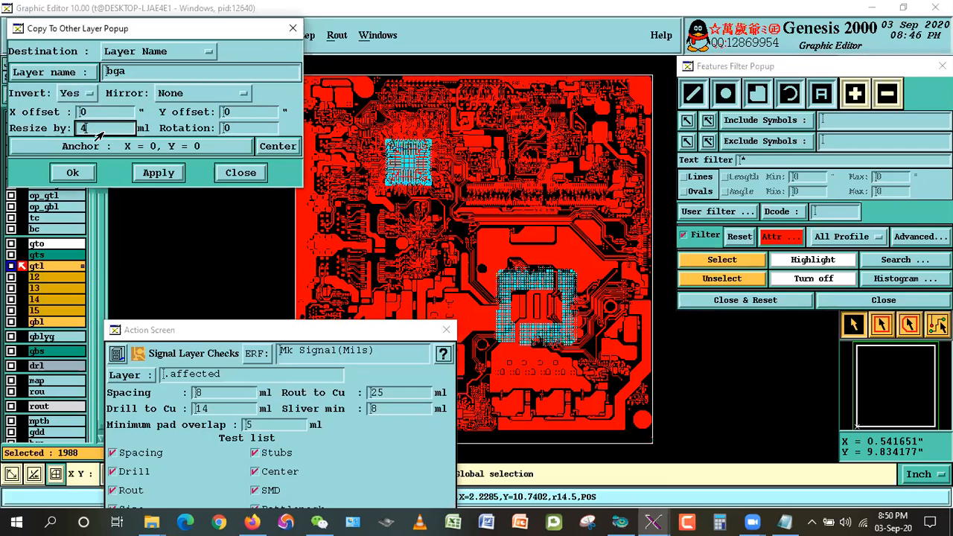
{"action": "left_click", "coordinate": [67, 170]}
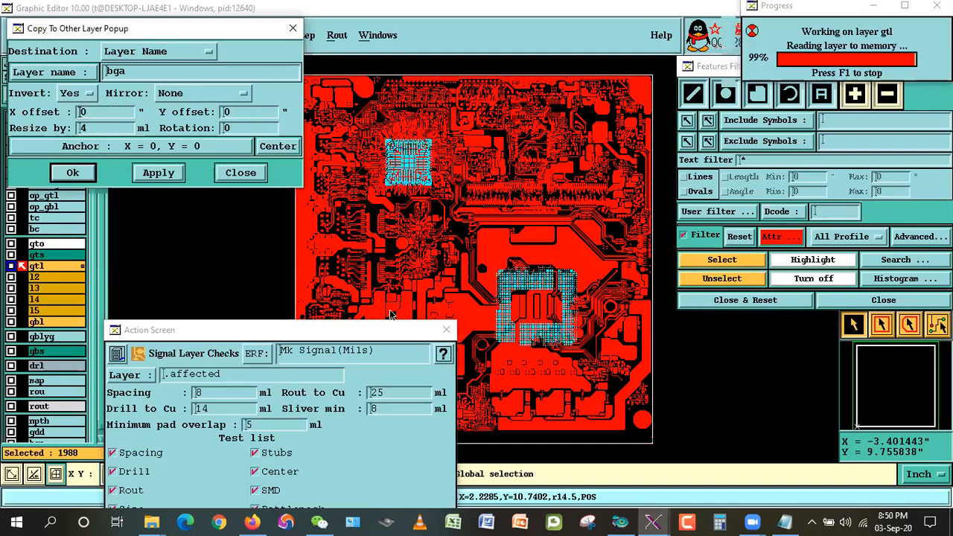
Reset and close the features filter, and run the Signal Layer Checks on the affected layer with the Mk Signal(Mils) values.
{"action": "left_click", "coordinate": [732, 298]}
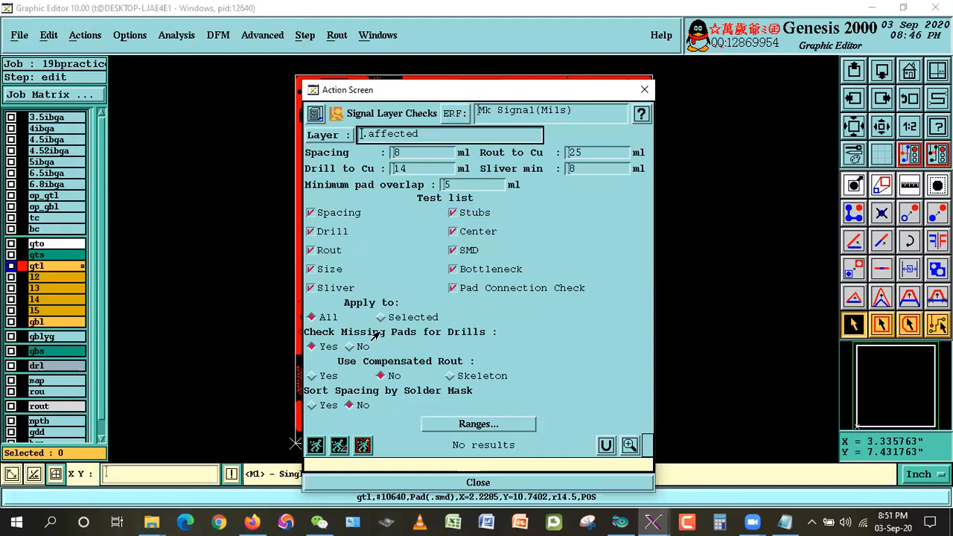
{"action": "left_click", "coordinate": [392, 400]}
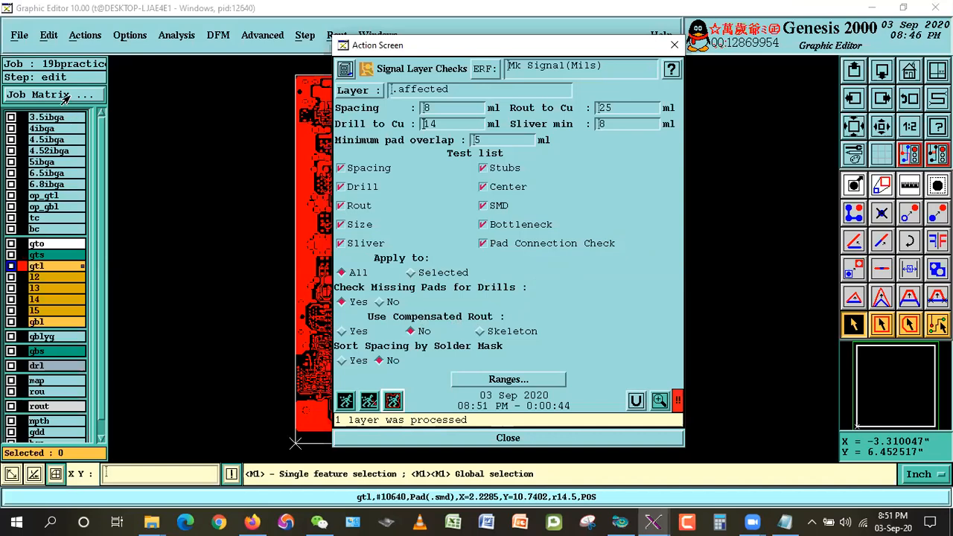
Copy layer gtl from the yg step of 19bpractice into a new layer named gtlyg, using Replace mode without inversion.
{"action": "left_click_drag", "start_coordinate": [102, 279], "coordinate": [105, 310]}
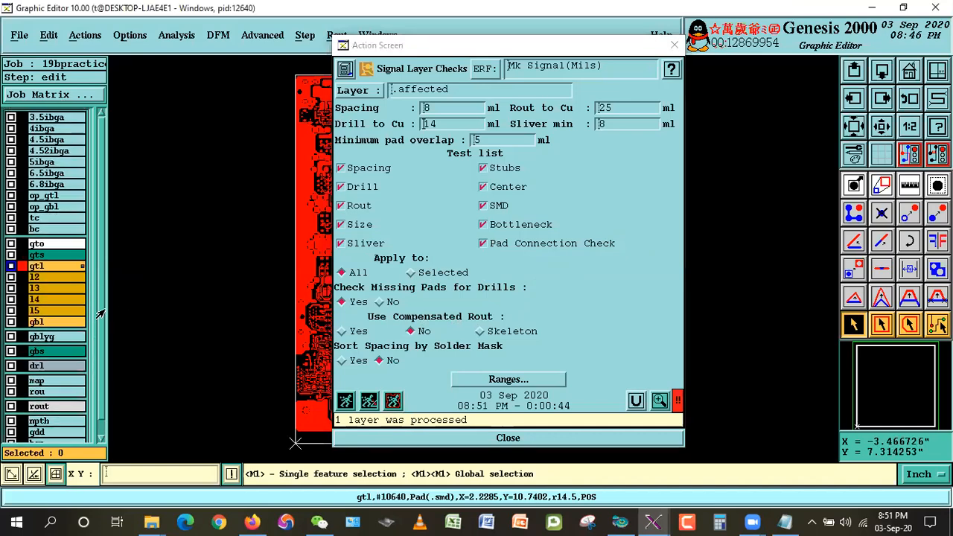
{"action": "right_click", "coordinate": [44, 252]}
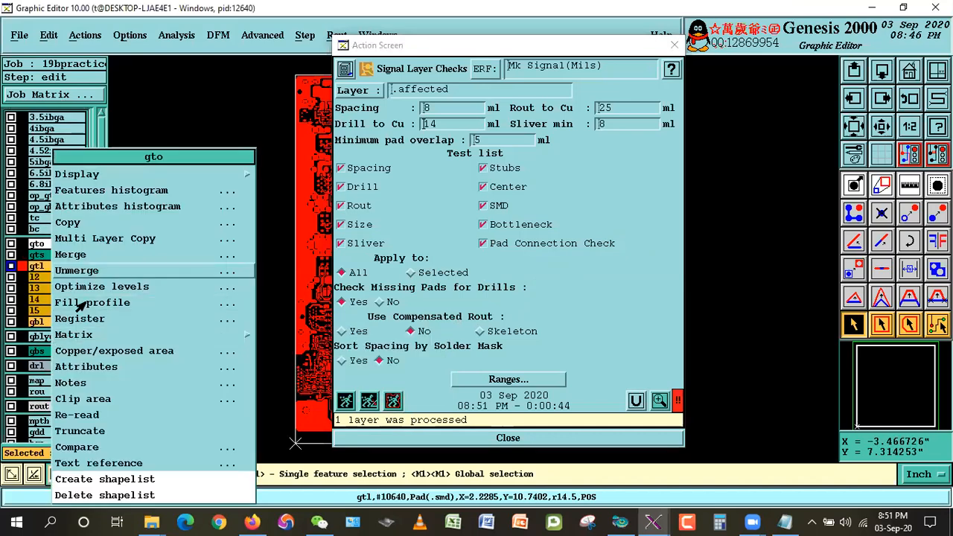
{"action": "left_click", "coordinate": [81, 222]}
{"action": "left_click_drag", "start_coordinate": [98, 30], "coordinate": [201, 120]}
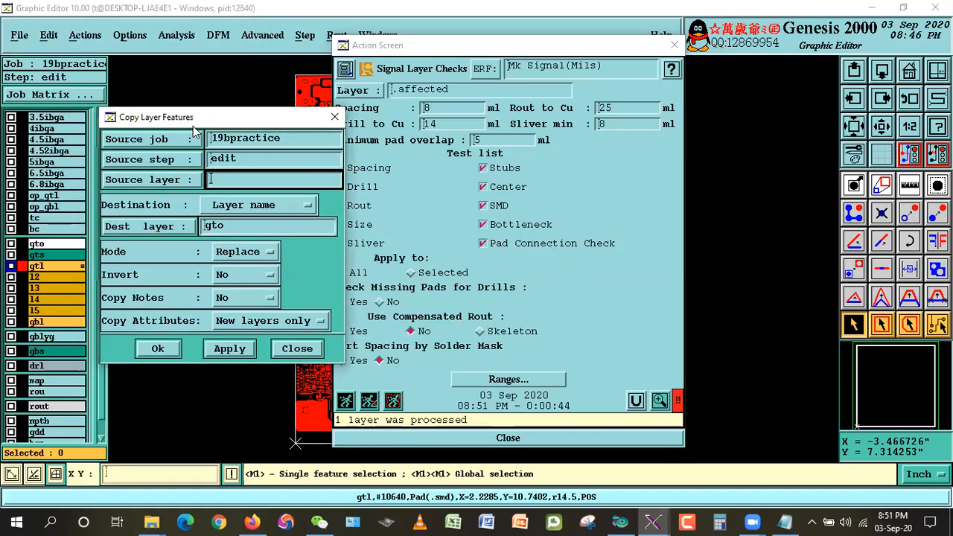
{"action": "left_click", "coordinate": [158, 168]}
{"action": "double_click", "coordinate": [137, 235]}
{"action": "left_click", "coordinate": [163, 159]}
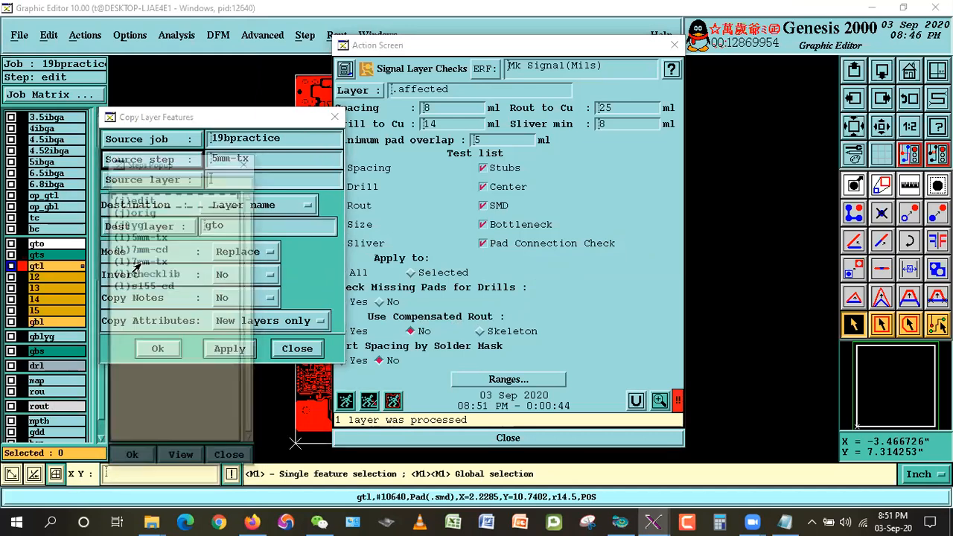
{"action": "double_click", "coordinate": [142, 227]}
{"action": "left_click", "coordinate": [172, 184]}
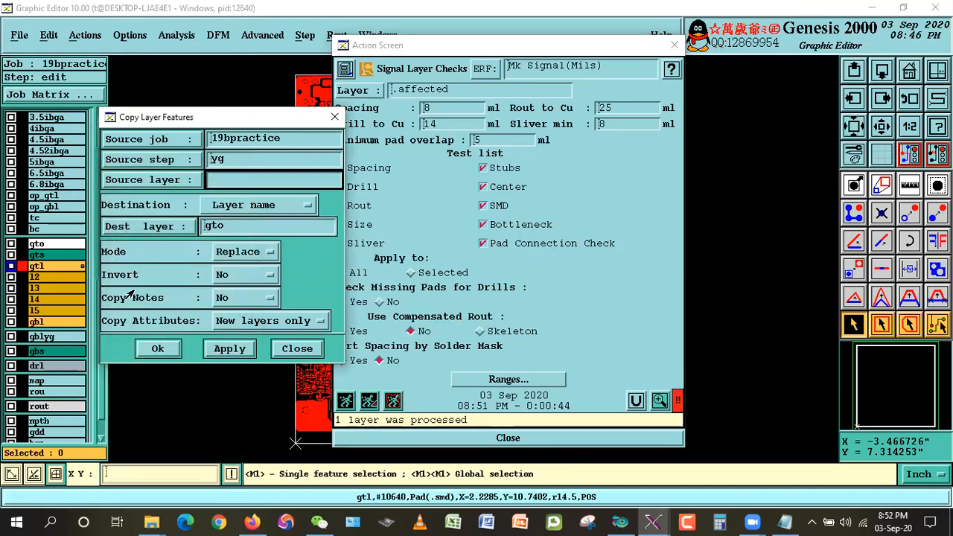
{"action": "double_click", "coordinate": [120, 381]}
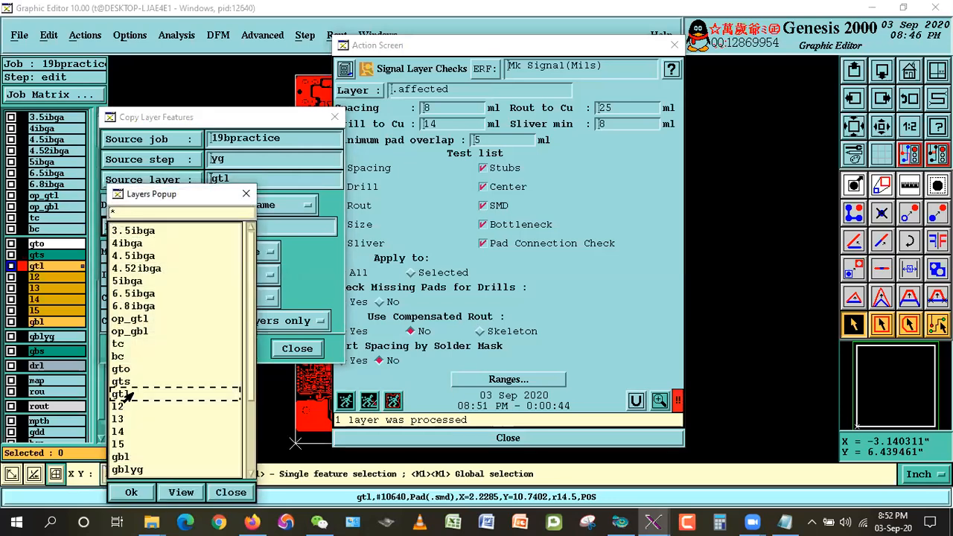
{"action": "double_click", "coordinate": [120, 395]}
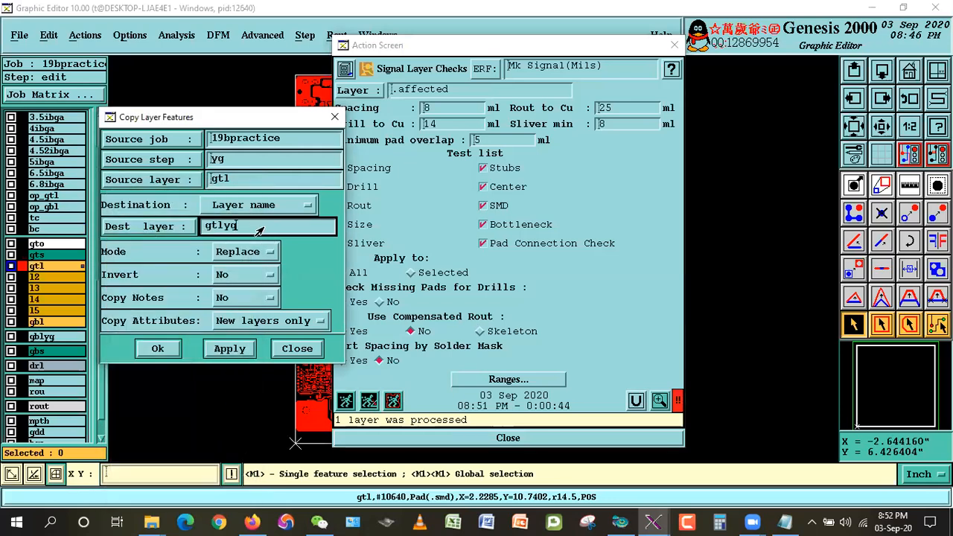
{"action": "left_click", "coordinate": [158, 349]}
{"action": "key", "text": "Return"}
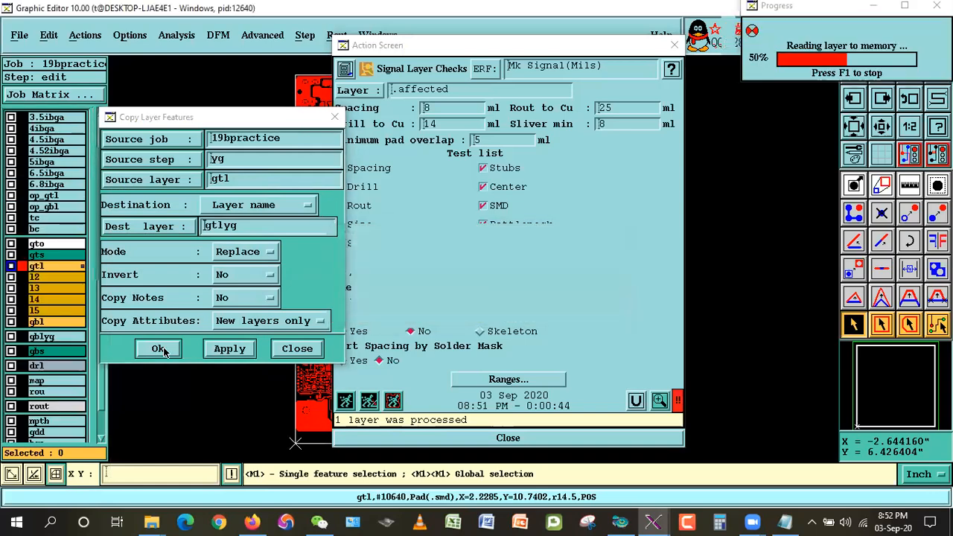
Move the bga and gtlyg layers to between gts and gtl in the job matrix, and close the matrix.
{"action": "left_click", "coordinate": [77, 97]}
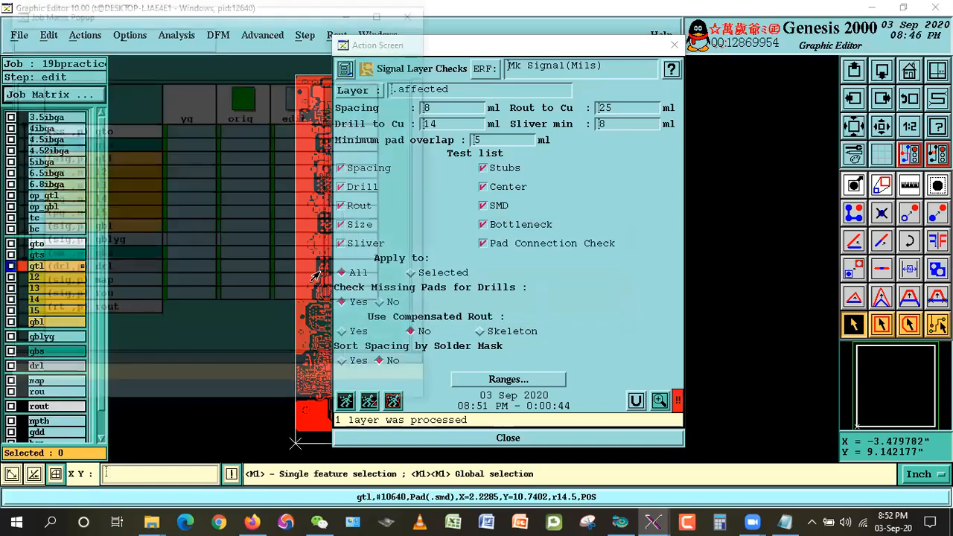
{"action": "scroll", "coordinate": [128, 360], "scroll_direction": "down", "scroll_amount": 1}
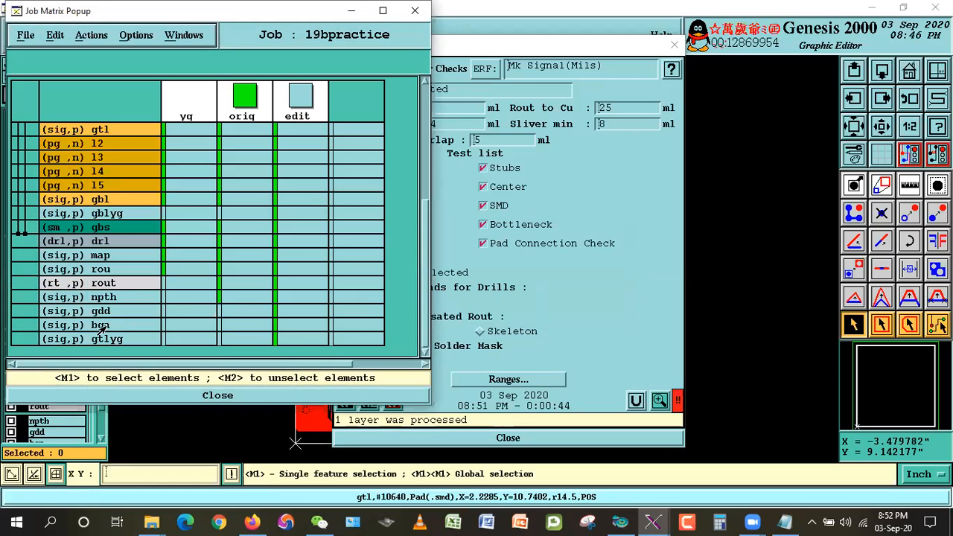
{"action": "left_click_drag", "start_coordinate": [100, 328], "coordinate": [139, 340]}
{"action": "key", "text": "ctrl+x"}
{"action": "left_click_drag", "start_coordinate": [423, 255], "coordinate": [422, 143]}
{"action": "left_click", "coordinate": [130, 283]}
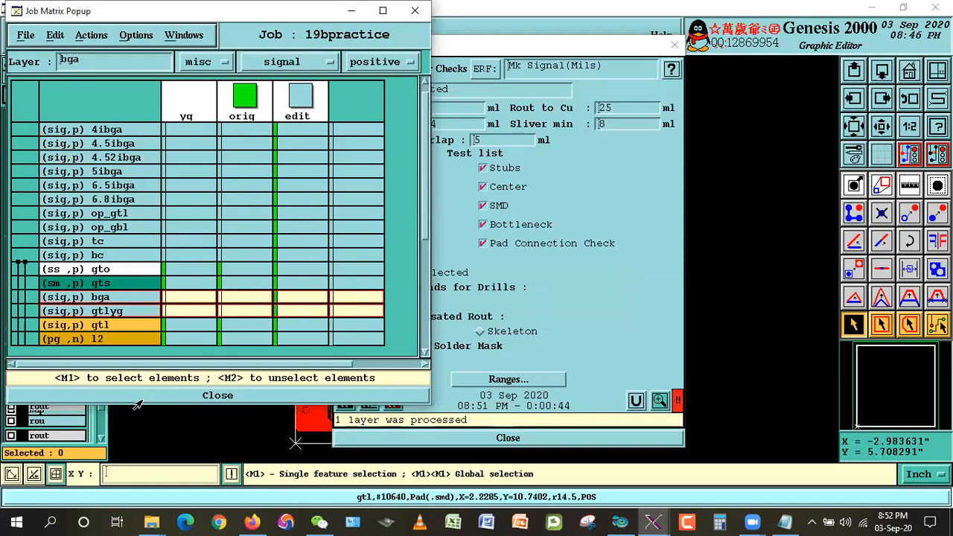
{"action": "left_click", "coordinate": [140, 398]}
View the gtl check results with green severity, and display the Circuit to circuit spacing histogram at a resolution of 0.1.
{"action": "left_click", "coordinate": [659, 401]}
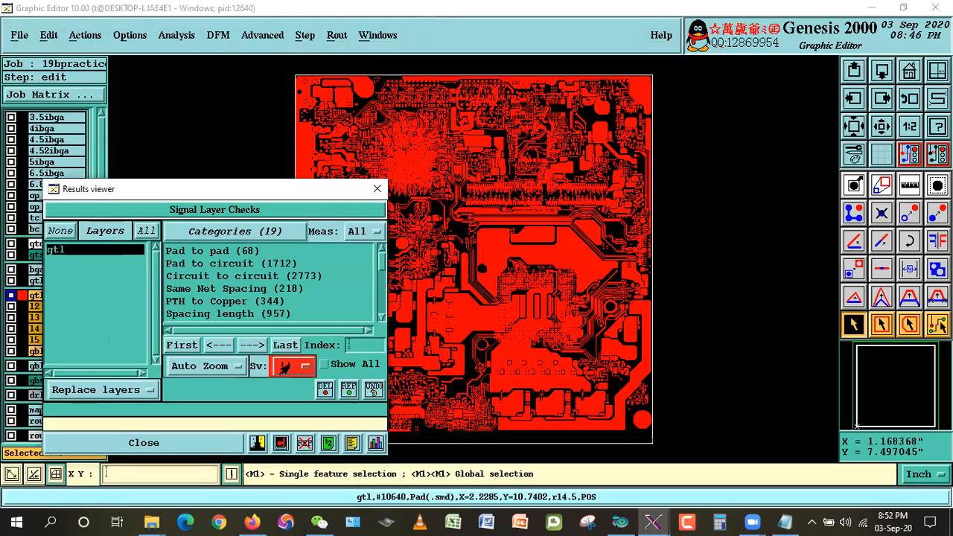
{"action": "left_click_drag", "start_coordinate": [236, 184], "coordinate": [275, 162]}
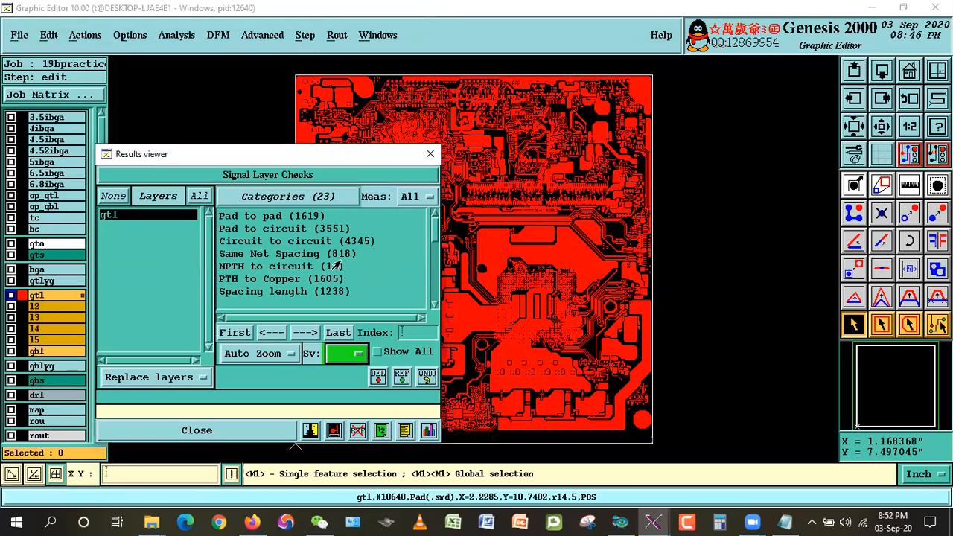
{"action": "left_click", "coordinate": [294, 241]}
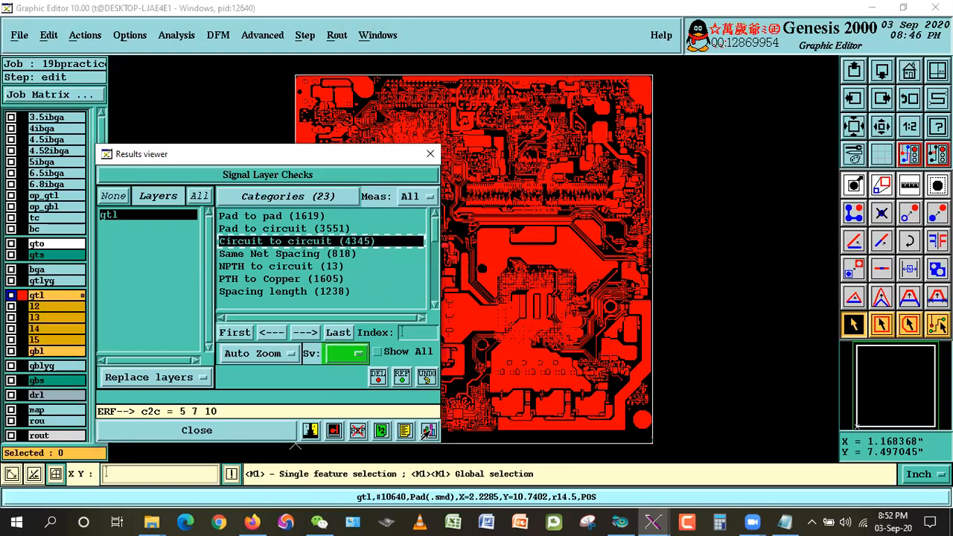
{"action": "left_click", "coordinate": [428, 430]}
{"action": "left_click_drag", "start_coordinate": [165, 35], "coordinate": [718, 137]}
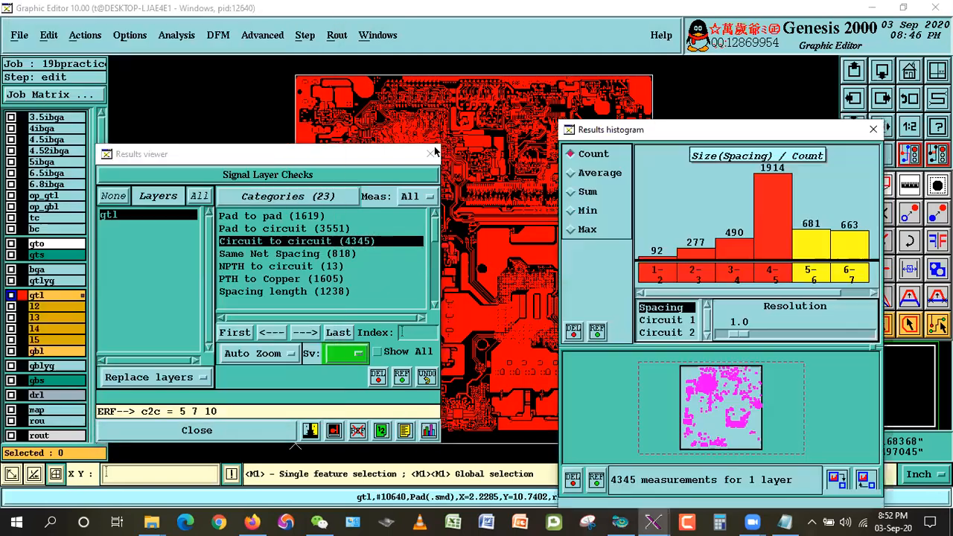
{"action": "left_click_drag", "start_coordinate": [729, 335], "coordinate": [648, 296]}
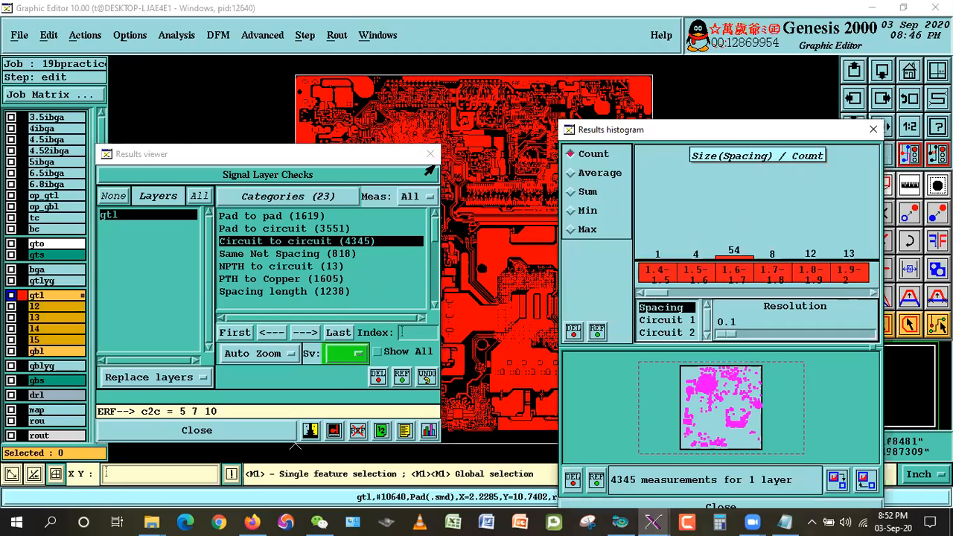
Select every spacing range from 1.4 to 2.5 in the gtl Circuit to circuit results histogram.
{"action": "left_click", "coordinate": [659, 272]}
{"action": "left_click", "coordinate": [699, 270]}
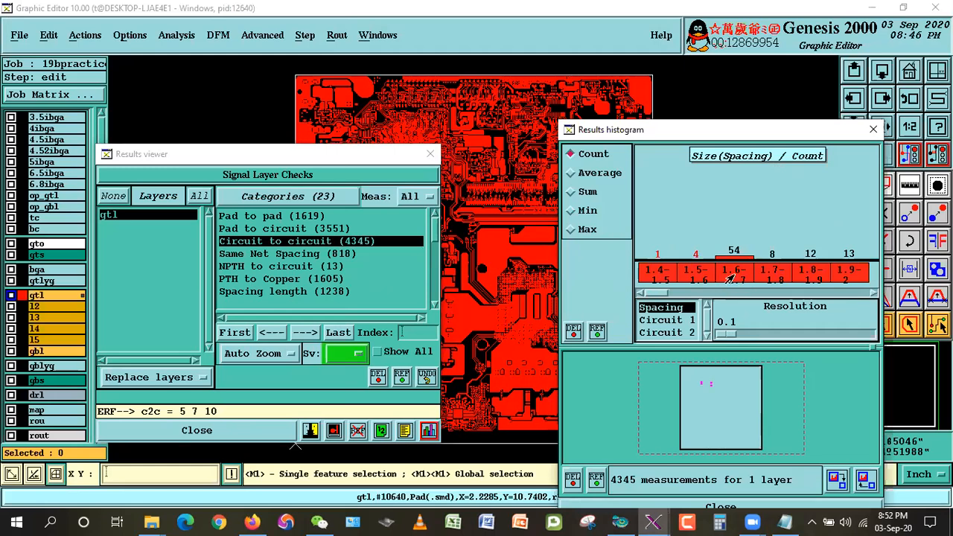
{"action": "left_click", "coordinate": [771, 274]}
{"action": "left_click", "coordinate": [811, 275]}
{"action": "left_click", "coordinate": [850, 277]}
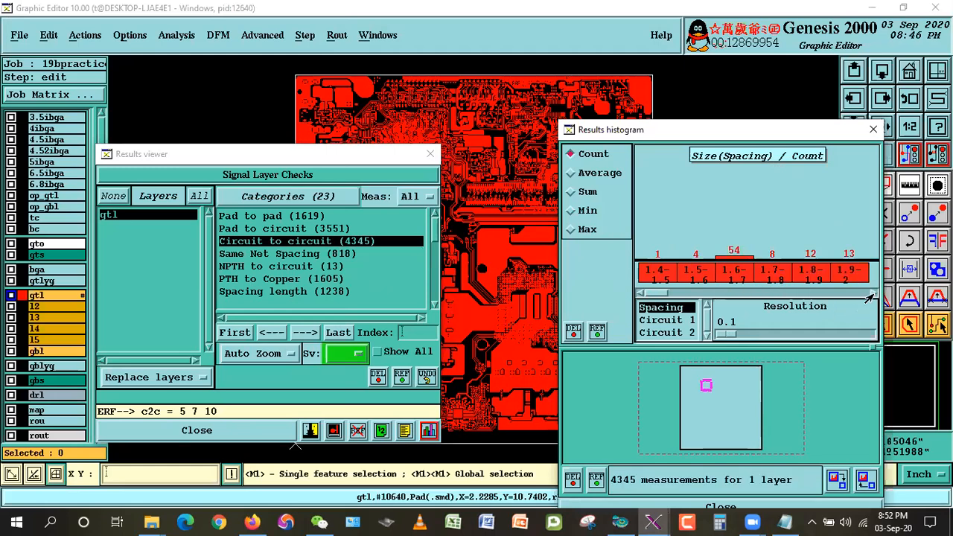
{"action": "left_click", "coordinate": [871, 293]}
{"action": "left_click", "coordinate": [727, 268]}
{"action": "left_click", "coordinate": [767, 268]}
{"action": "left_click", "coordinate": [810, 277]}
{"action": "left_click", "coordinate": [848, 277]}
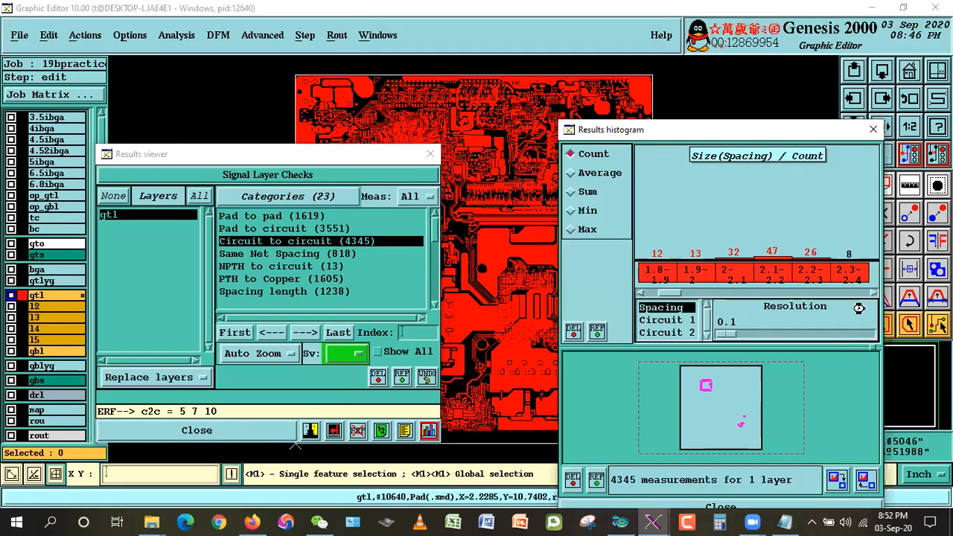
{"action": "left_click", "coordinate": [871, 294]}
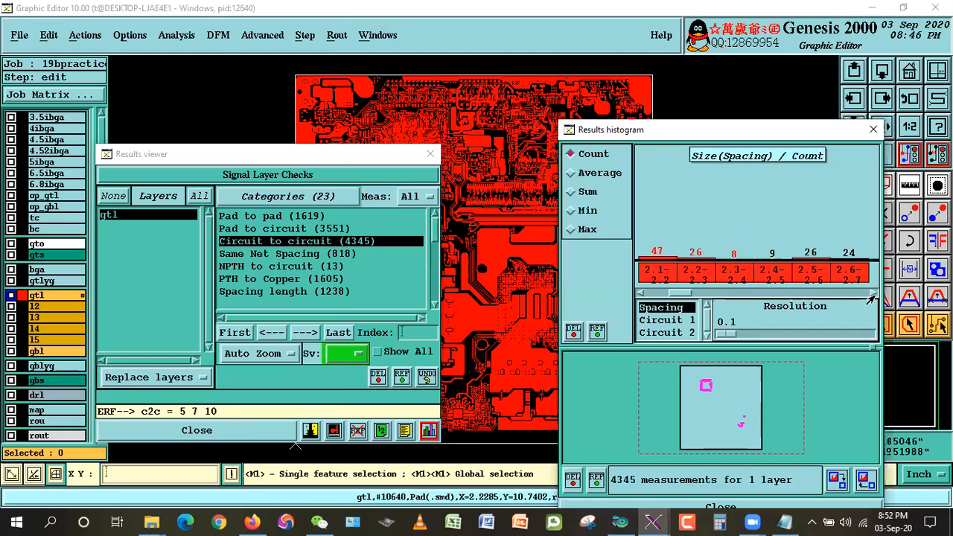
{"action": "left_click", "coordinate": [762, 277]}
Enable Show All for the check results, close the histogram, and shrink the results viewer and move it clear of the board.
{"action": "left_click", "coordinate": [377, 351]}
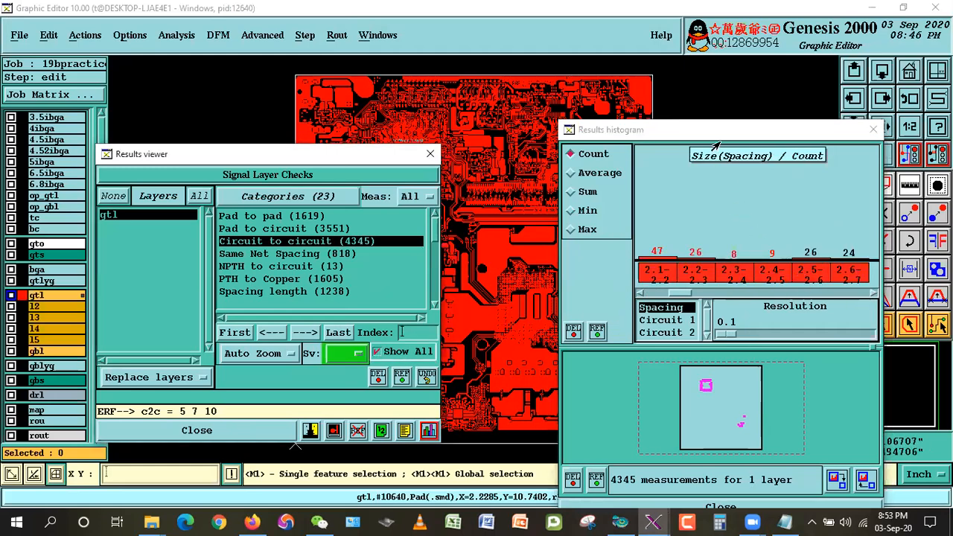
{"action": "left_click_drag", "start_coordinate": [719, 133], "coordinate": [724, 85]}
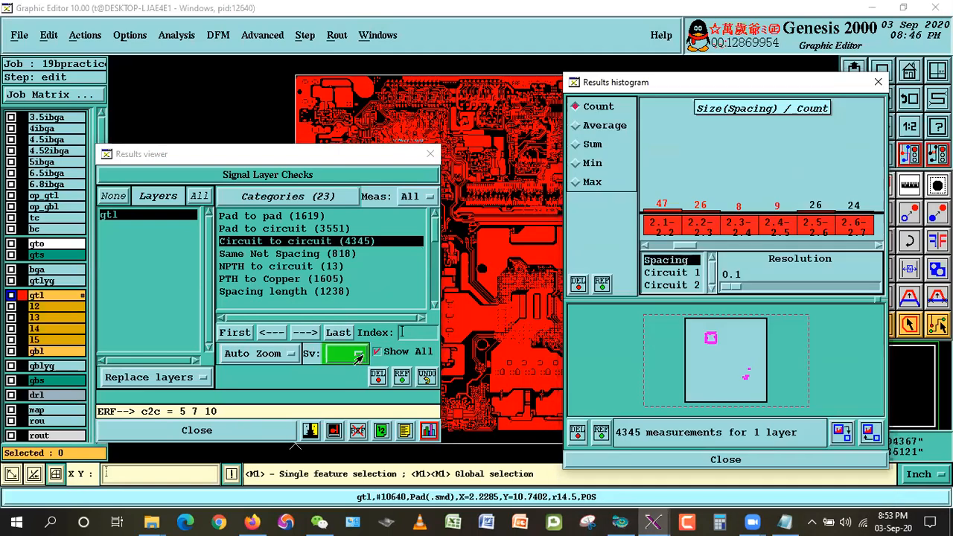
{"action": "left_click", "coordinate": [699, 463]}
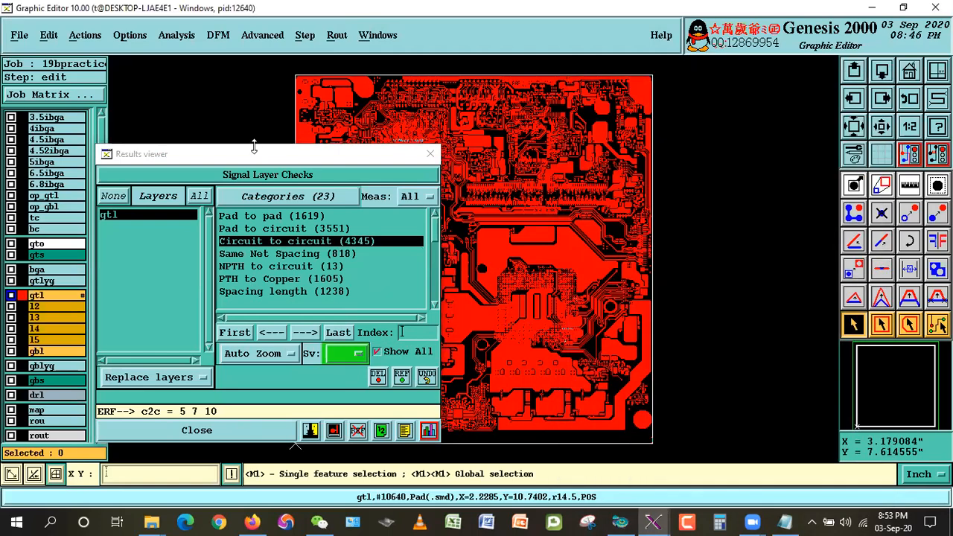
{"action": "left_click_drag", "start_coordinate": [254, 147], "coordinate": [249, 253]}
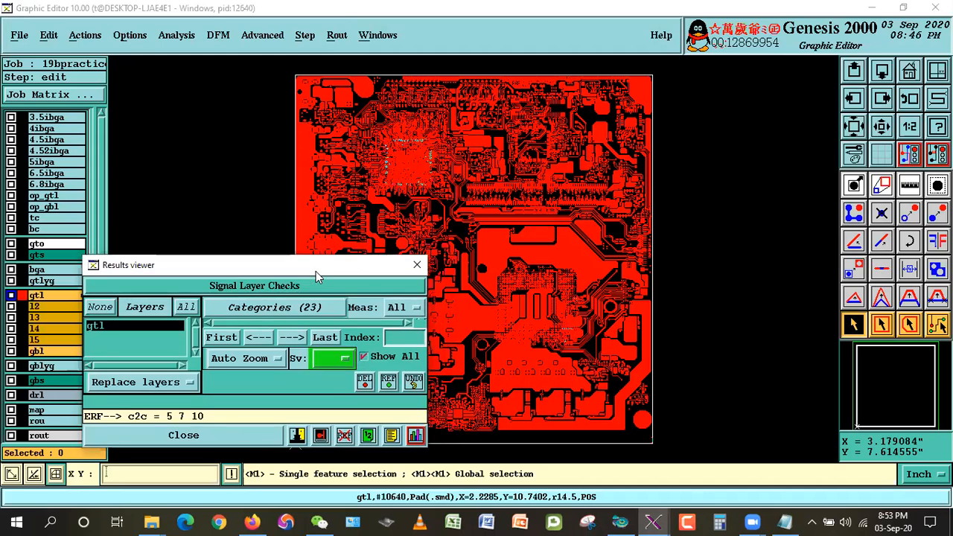
{"action": "left_click_drag", "start_coordinate": [316, 270], "coordinate": [15, 357]}
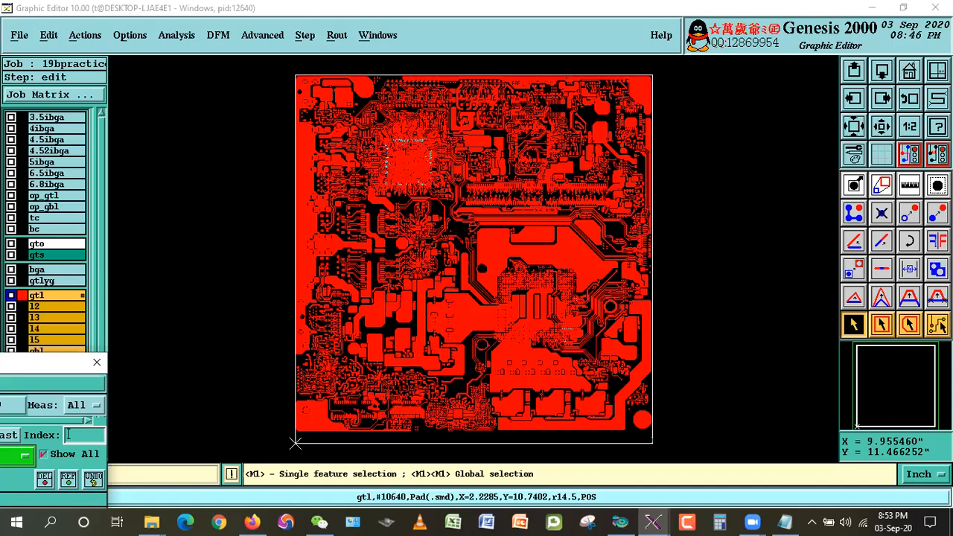
Filter the gtl features by the .smd attribute and select the matching features in the BGA areas.
{"action": "right_click", "coordinate": [854, 324]}
{"action": "left_click", "coordinate": [784, 237]}
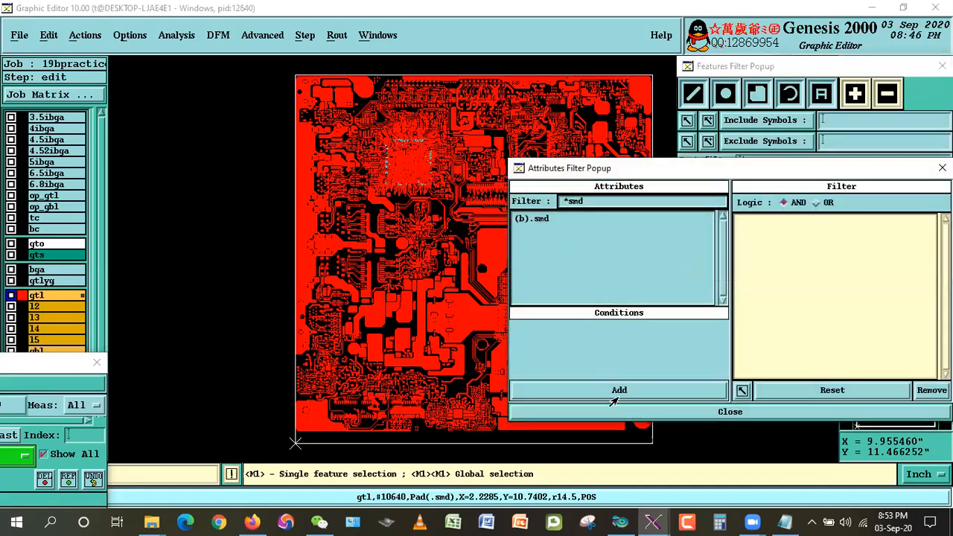
{"action": "left_click", "coordinate": [533, 219]}
{"action": "left_click", "coordinate": [618, 398]}
{"action": "left_click", "coordinate": [623, 409]}
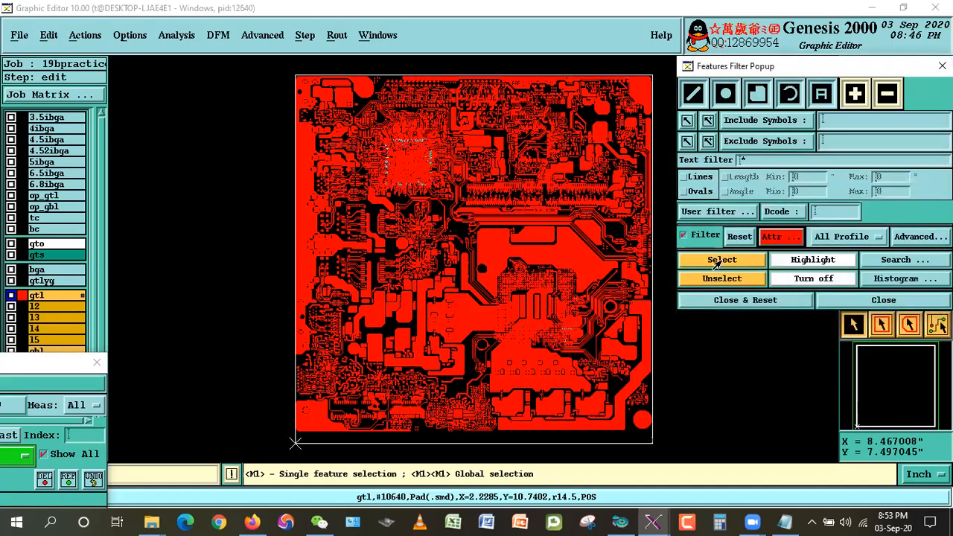
{"action": "left_click", "coordinate": [719, 261]}
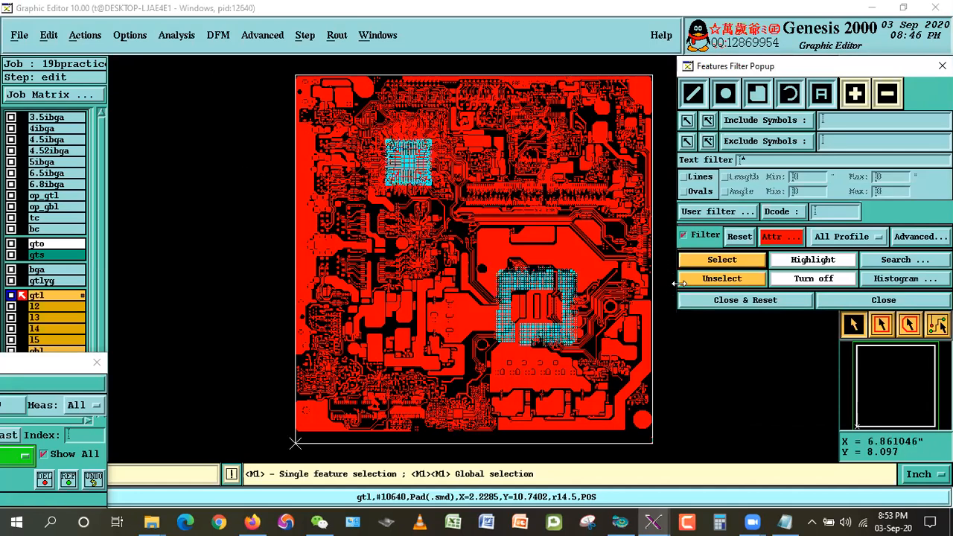
Run the Line To Pad reshape on the selected BGA features, and close and reset the features filter.
{"action": "left_click", "coordinate": [46, 36]}
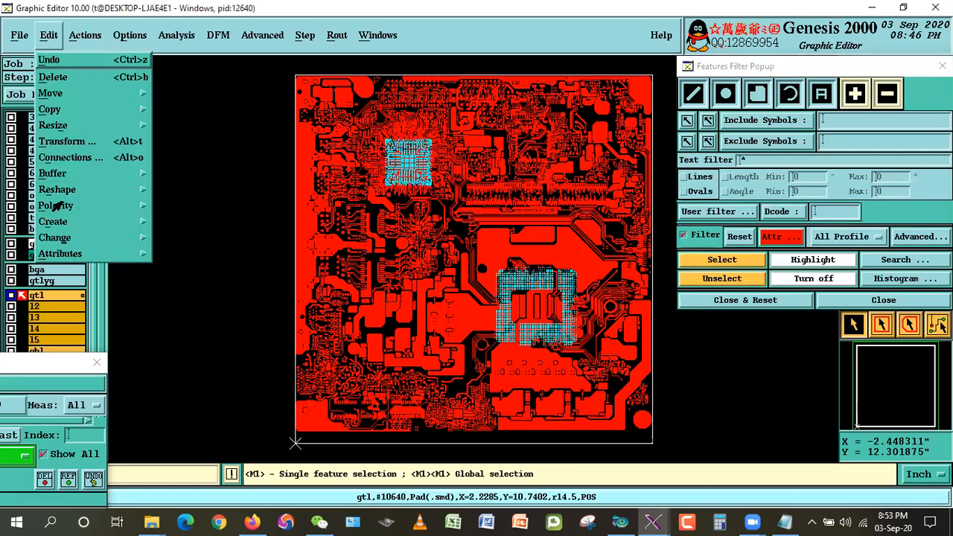
{"action": "mouse_move", "coordinate": [64, 191]}
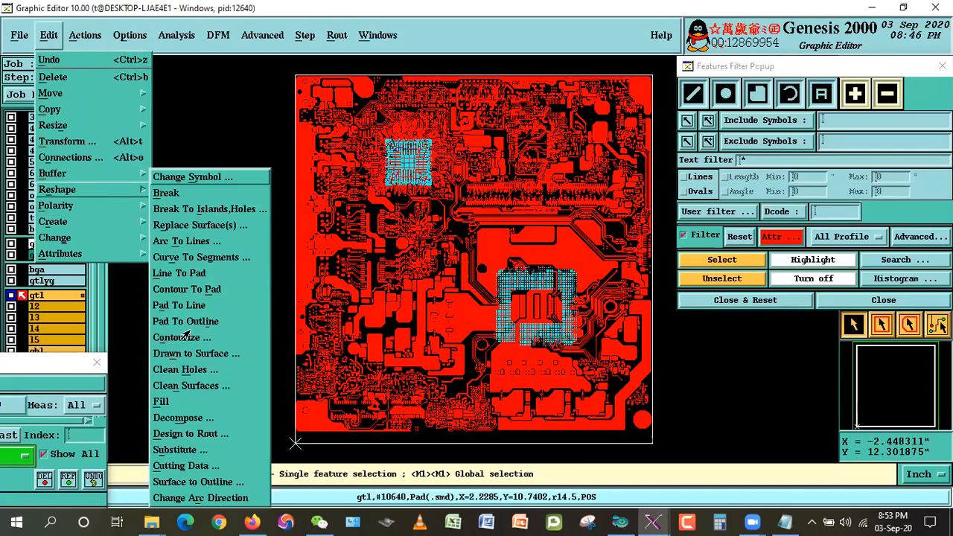
{"action": "left_click", "coordinate": [186, 274]}
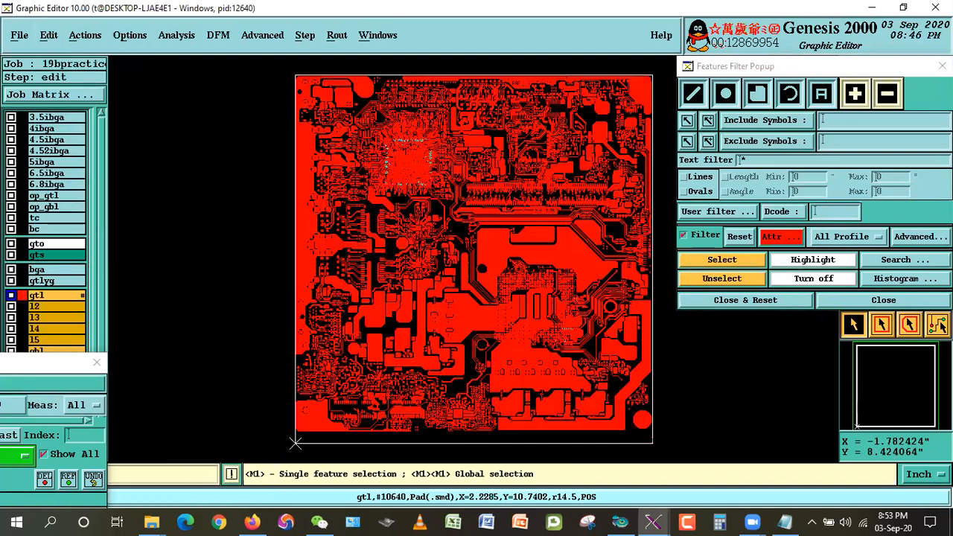
{"action": "left_click", "coordinate": [704, 300]}
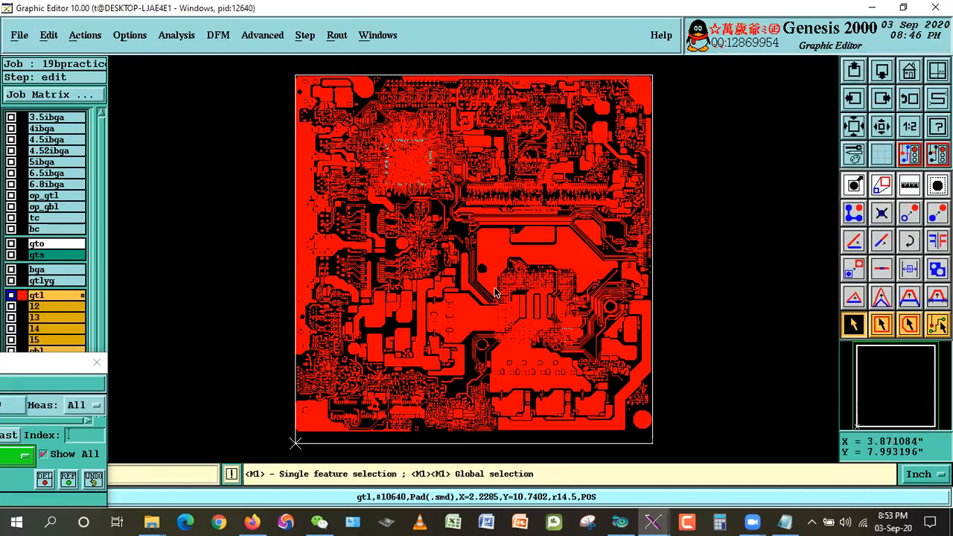
Set the measure mode to Between Contours and move the Measure popup clear of the board.
{"action": "left_click", "coordinate": [907, 159]}
{"action": "left_click", "coordinate": [823, 229]}
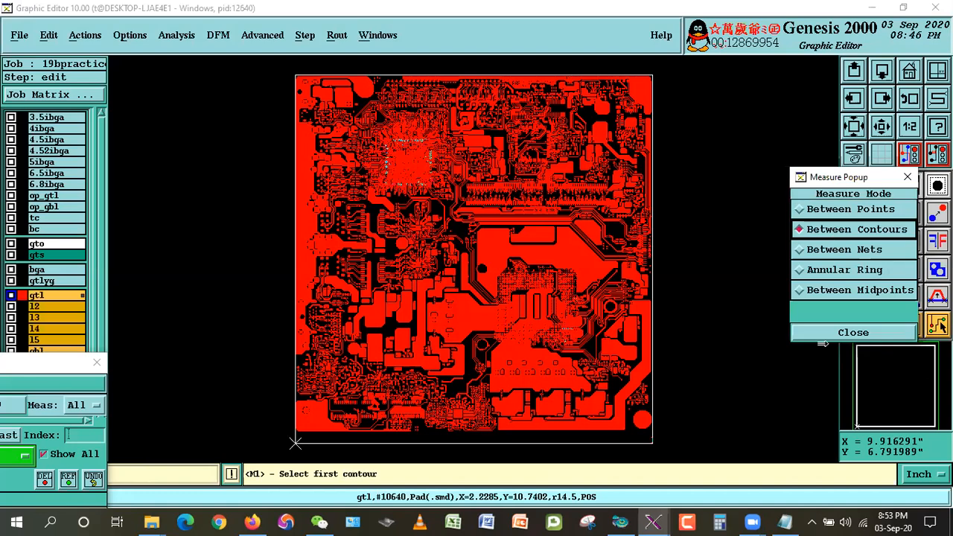
{"action": "left_click_drag", "start_coordinate": [825, 348], "coordinate": [768, 14]}
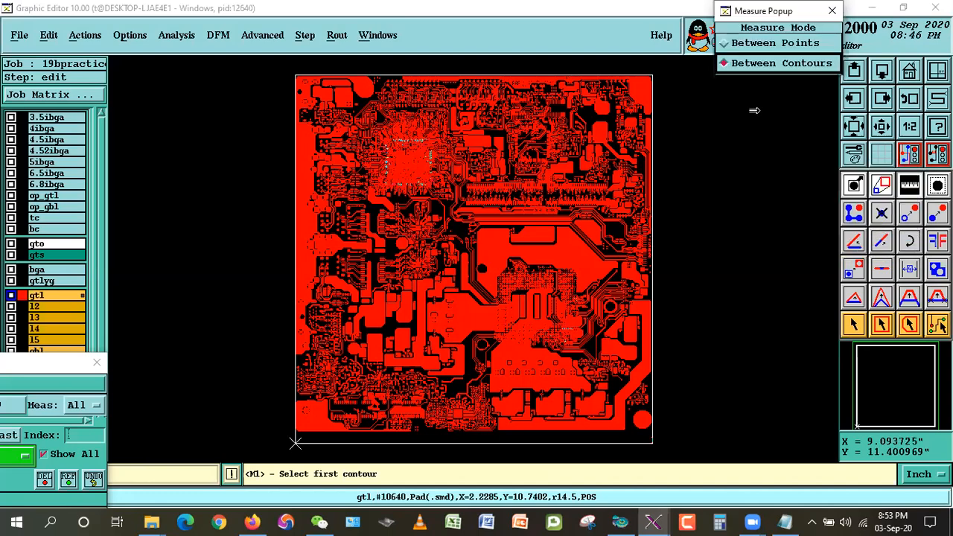
Open the Resize Features popup, and shrink it and place it clear of the board.
{"action": "left_click", "coordinate": [48, 35]}
{"action": "mouse_move", "coordinate": [52, 125]}
{"action": "left_click", "coordinate": [183, 132]}
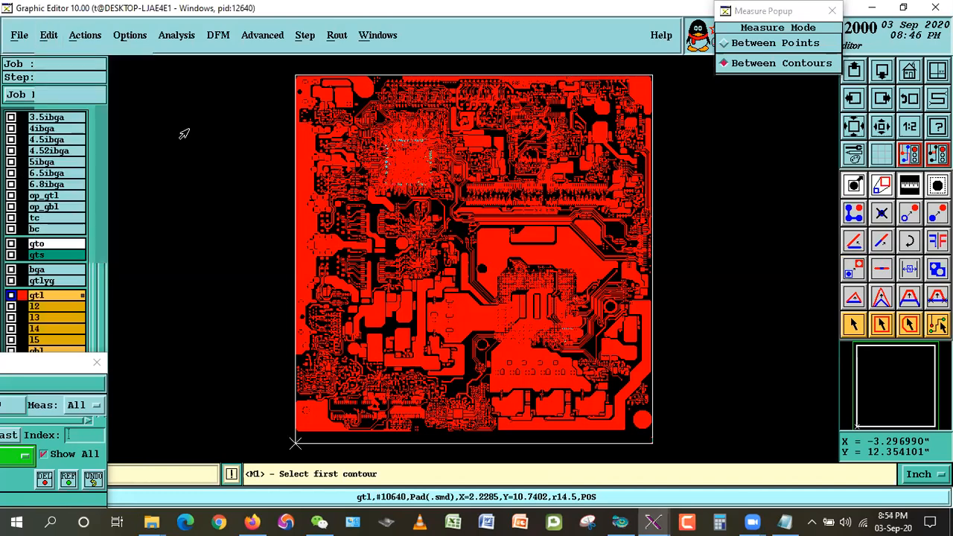
{"action": "left_click_drag", "start_coordinate": [183, 28], "coordinate": [233, 37]}
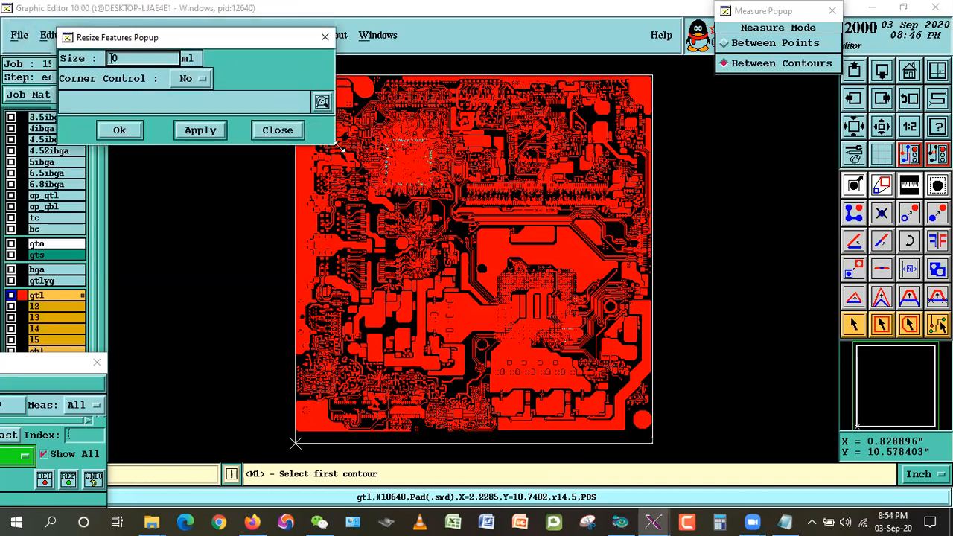
{"action": "left_click_drag", "start_coordinate": [339, 148], "coordinate": [232, 137]}
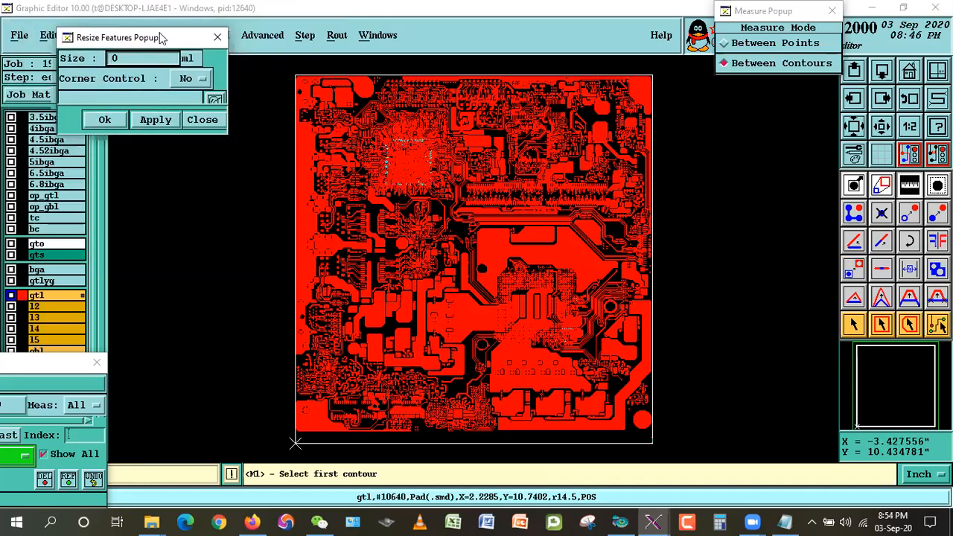
{"action": "left_click_drag", "start_coordinate": [137, 38], "coordinate": [165, 16]}
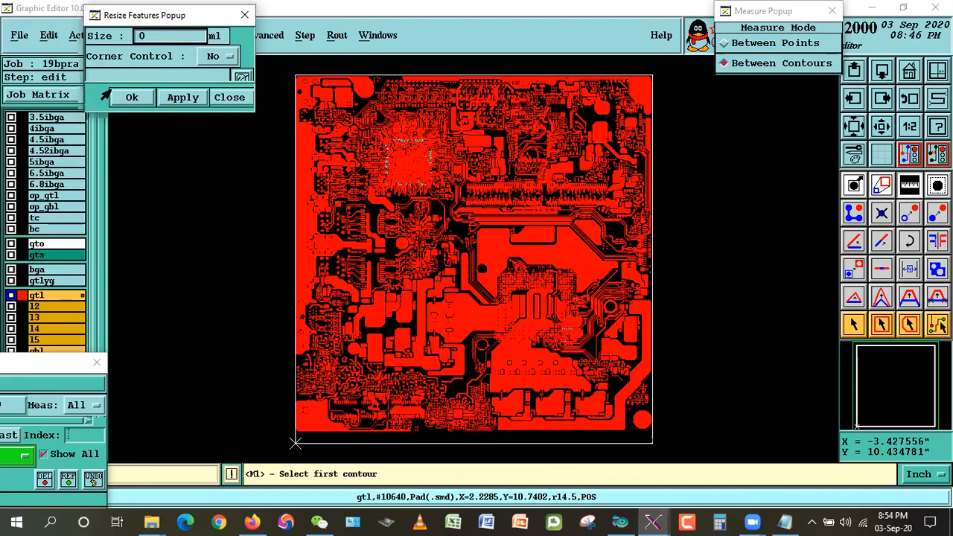
Open the Connections popup in feature selection mode, and shrink it and place it below the Resize Features popup.
{"action": "left_click", "coordinate": [49, 35]}
{"action": "left_click", "coordinate": [64, 157]}
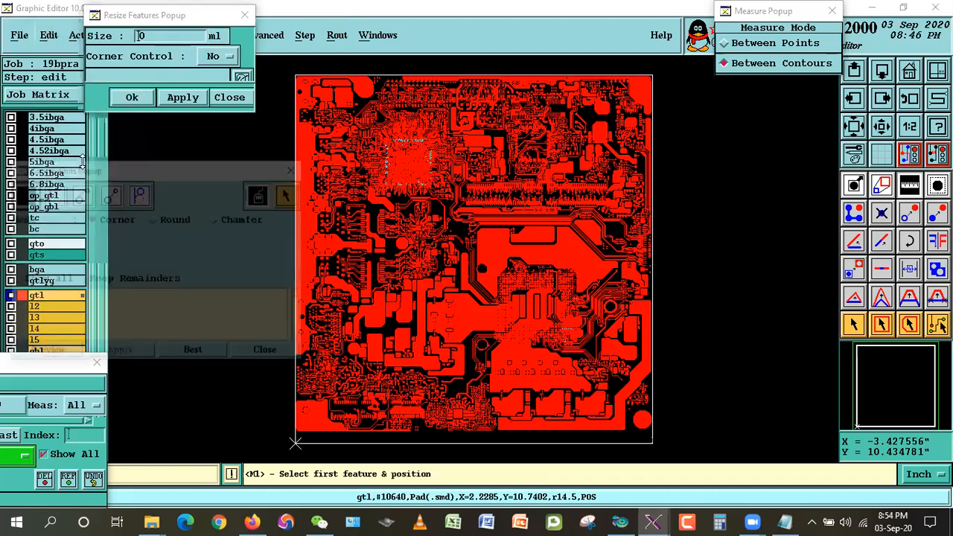
{"action": "left_click", "coordinate": [291, 195]}
{"action": "left_click", "coordinate": [270, 353]}
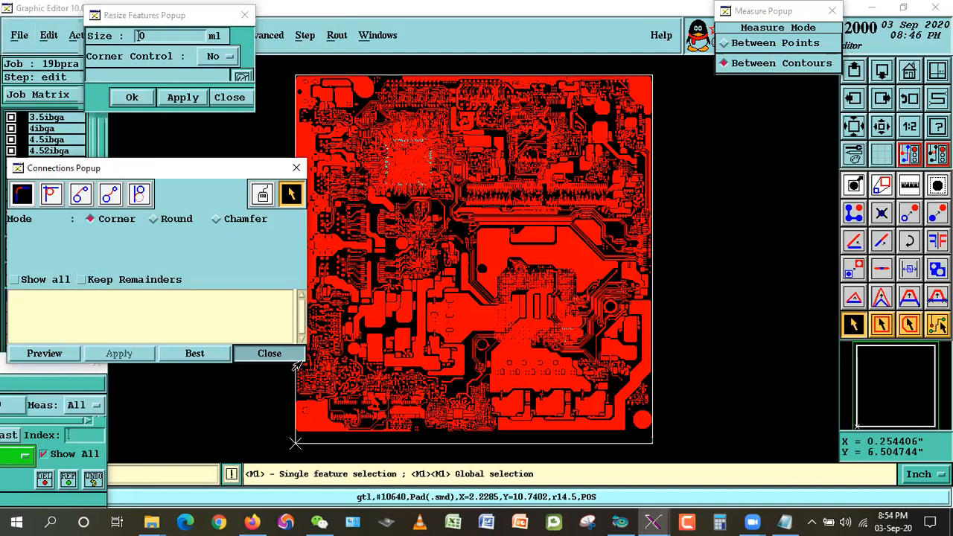
{"action": "left_click", "coordinate": [48, 35]}
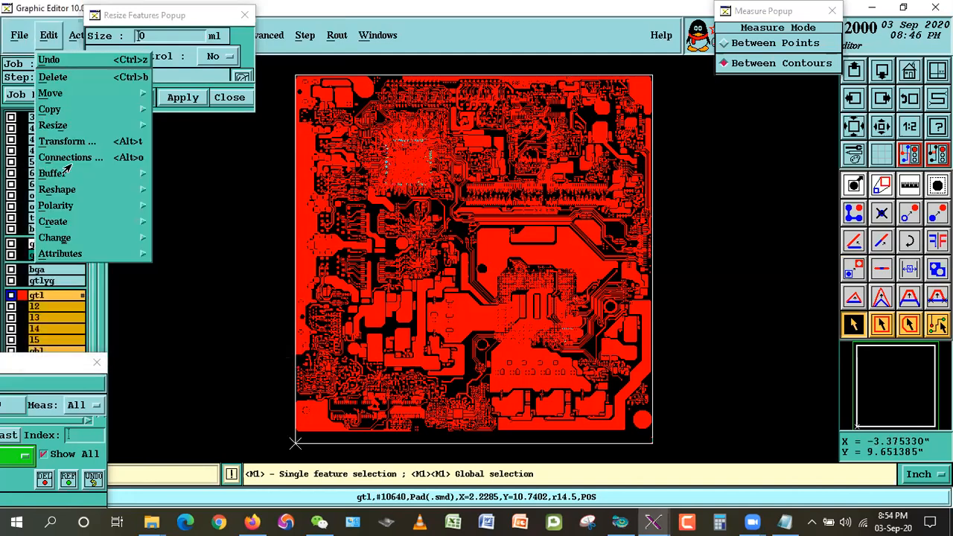
{"action": "left_click", "coordinate": [64, 156]}
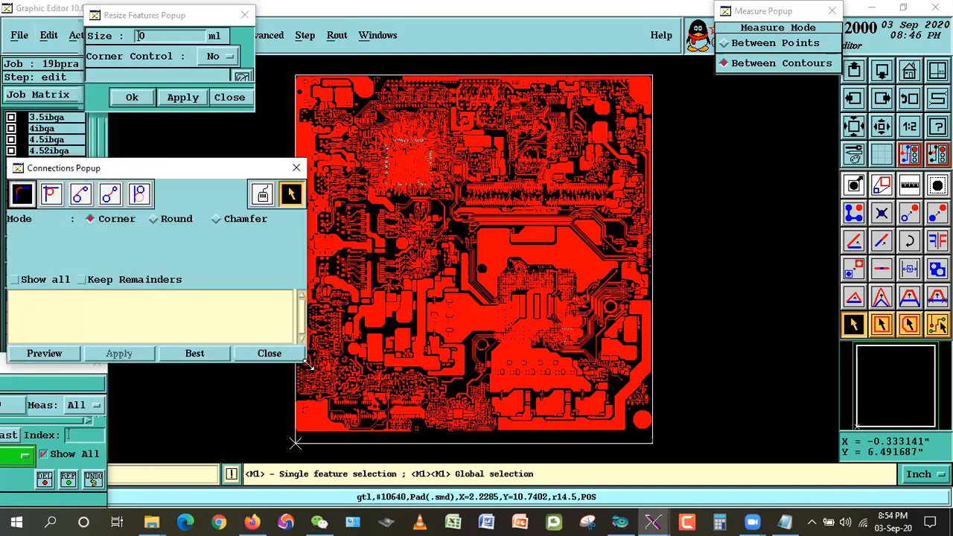
{"action": "left_click_drag", "start_coordinate": [308, 364], "coordinate": [188, 316]}
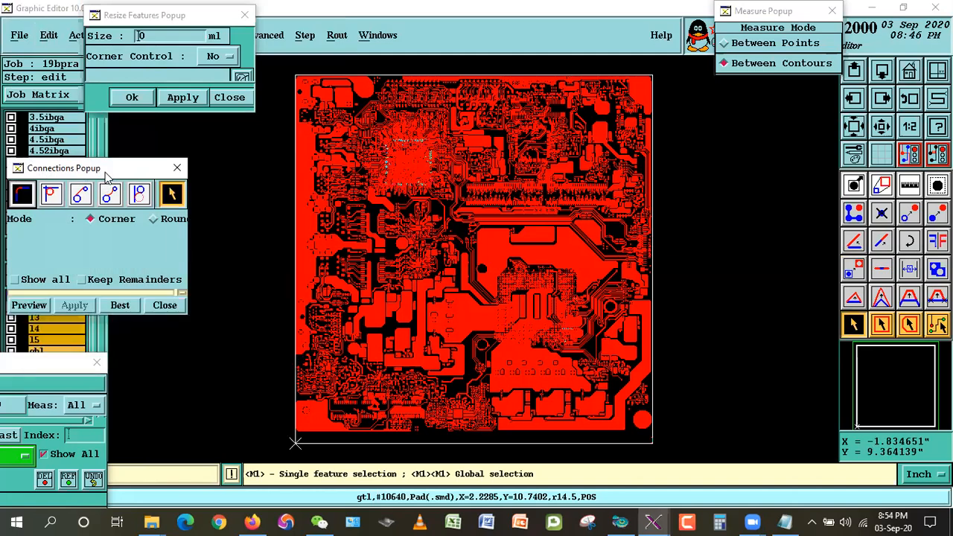
{"action": "left_click_drag", "start_coordinate": [105, 172], "coordinate": [179, 136]}
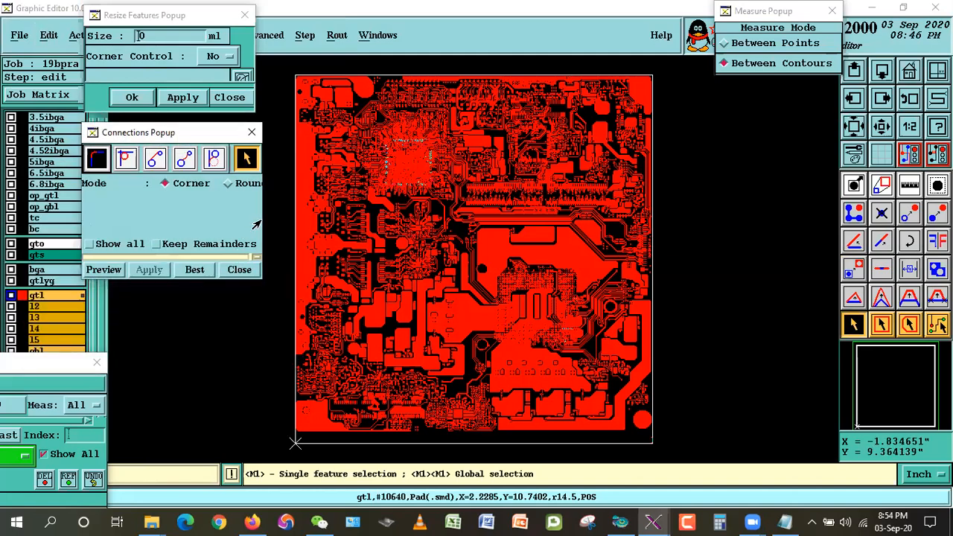
{"action": "left_click_drag", "start_coordinate": [260, 219], "coordinate": [248, 236]}
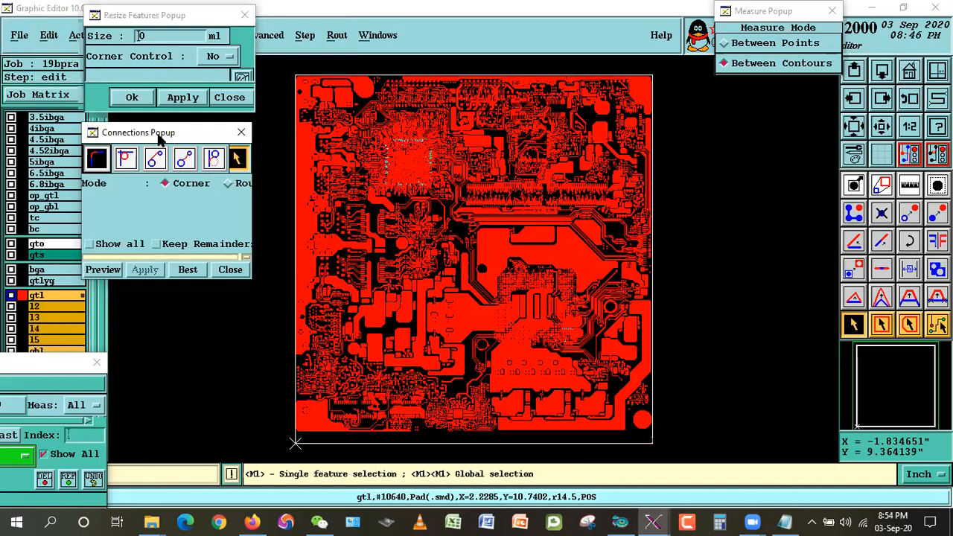
{"action": "left_click_drag", "start_coordinate": [157, 141], "coordinate": [161, 141]}
Set up the Bus Editor to Space Tracks Evenly with Features as reference and a trace to trace space of 2.5 ml.
{"action": "left_click", "coordinate": [46, 36]}
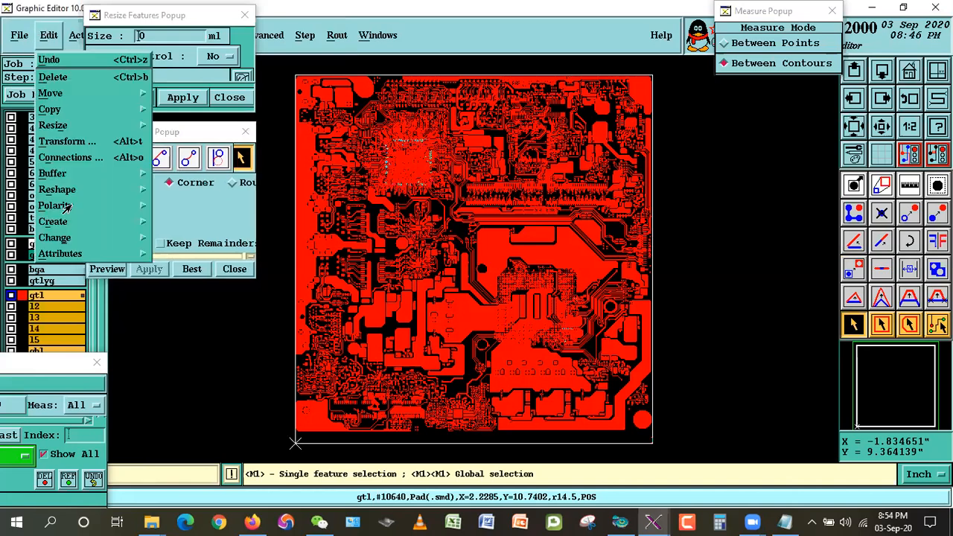
{"action": "mouse_move", "coordinate": [150, 234]}
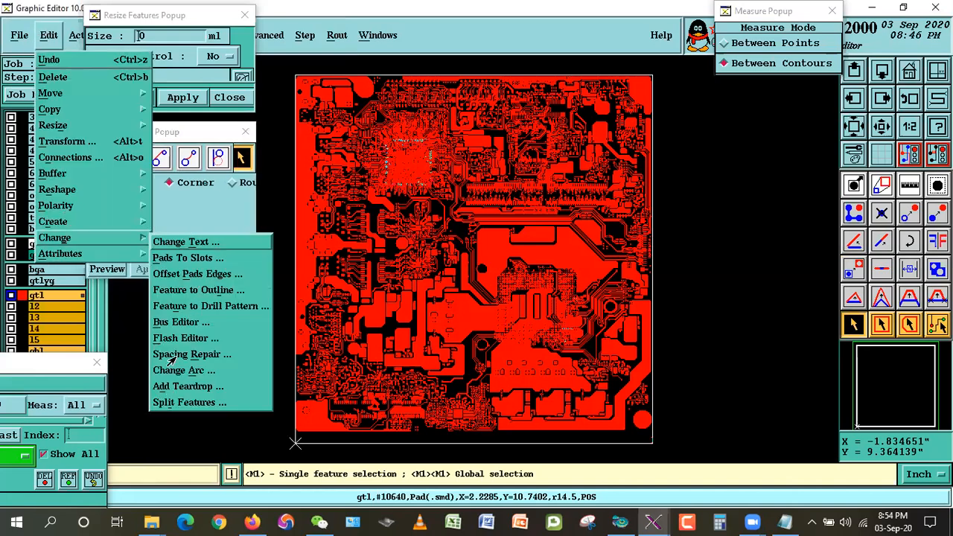
{"action": "left_click", "coordinate": [170, 322]}
{"action": "left_click", "coordinate": [197, 71]}
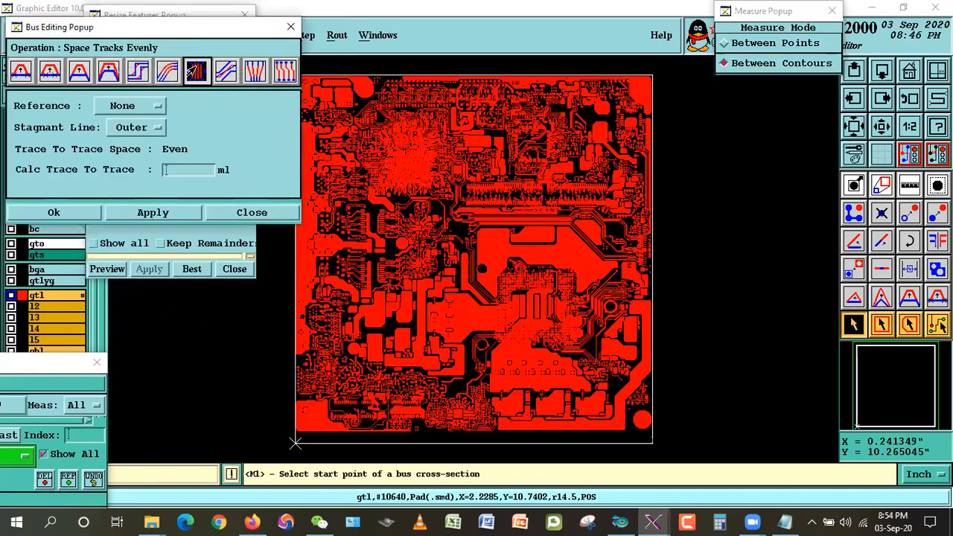
{"action": "left_click", "coordinate": [128, 109]}
{"action": "left_click", "coordinate": [121, 124]}
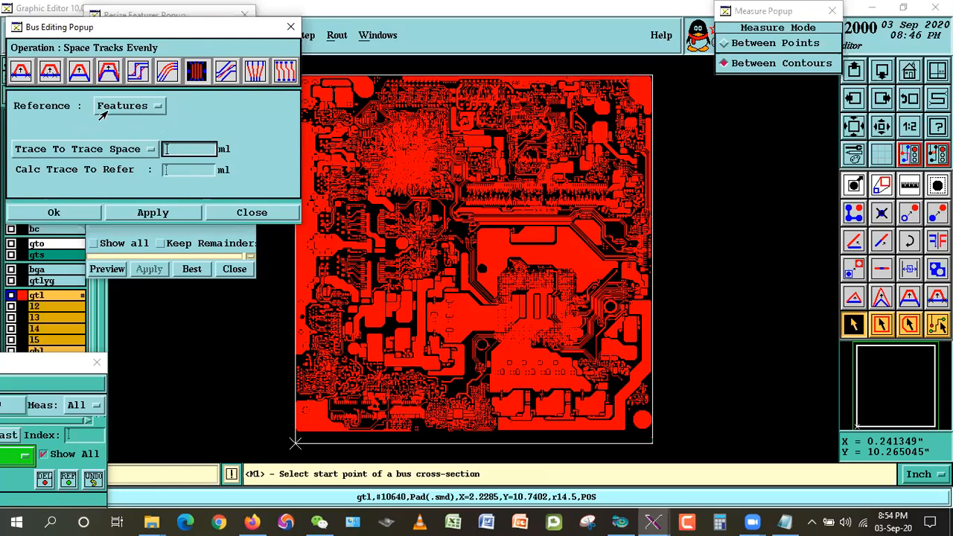
{"action": "left_click", "coordinate": [140, 109]}
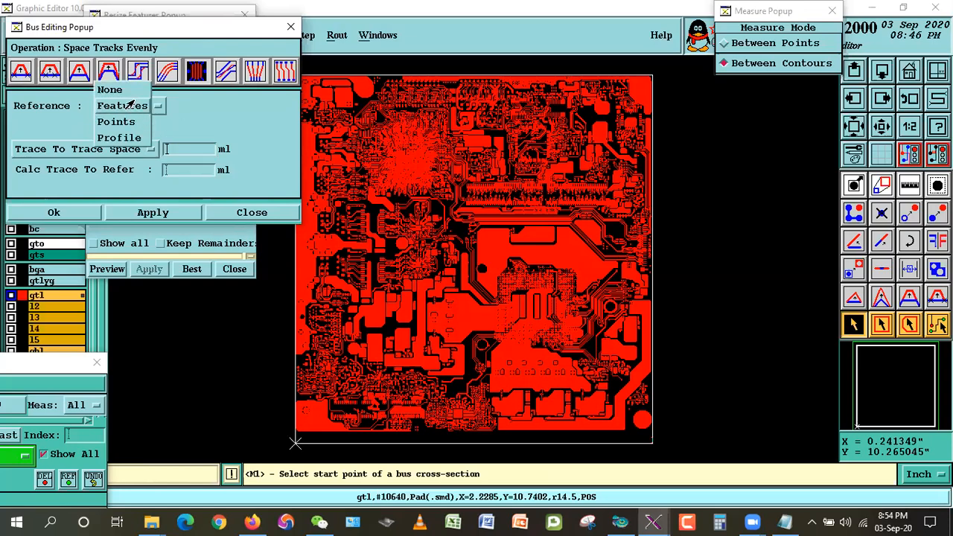
{"action": "left_click", "coordinate": [179, 151]}
{"action": "type", "text": "2.5"}
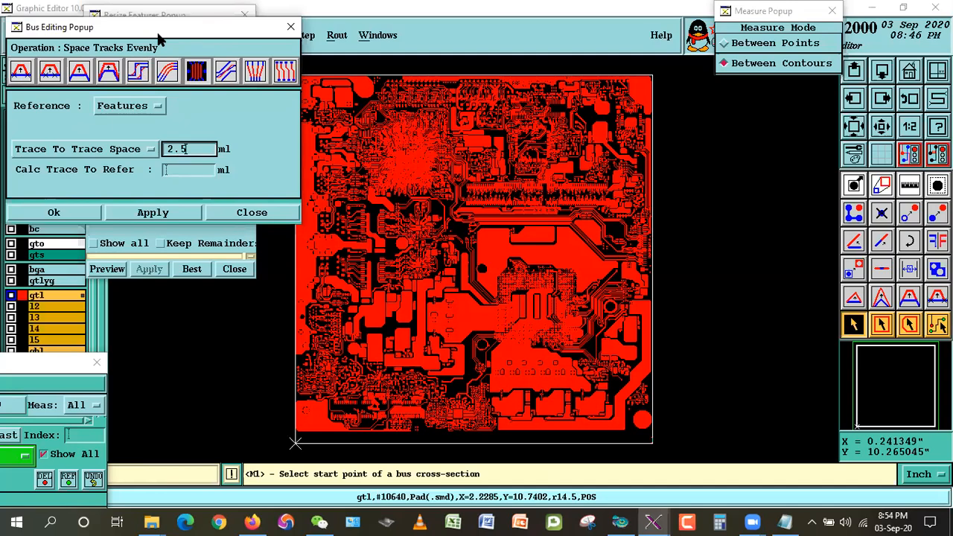
Move the Bus Editing popup clear of the board and activate single feature selection.
{"action": "left_click_drag", "start_coordinate": [159, 38], "coordinate": [812, 407]}
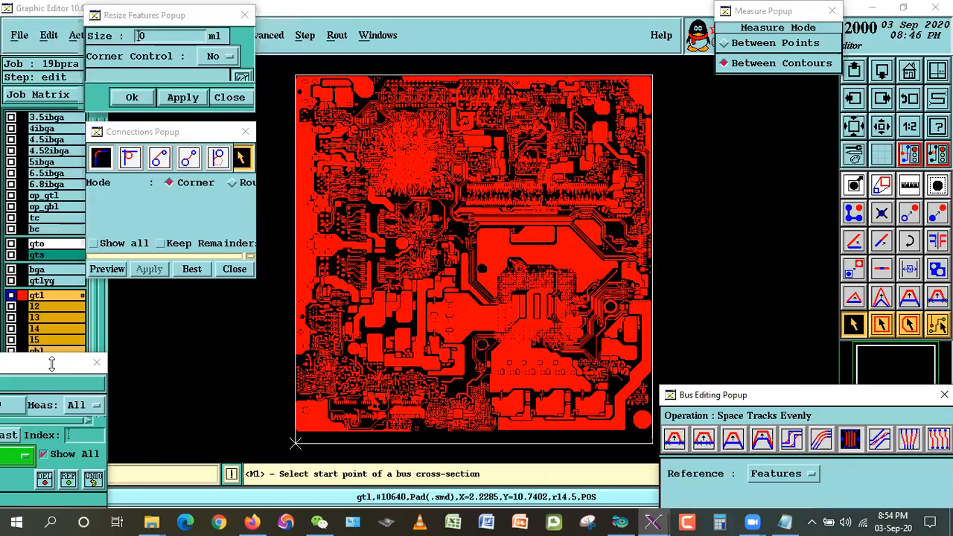
{"action": "left_click", "coordinate": [853, 324]}
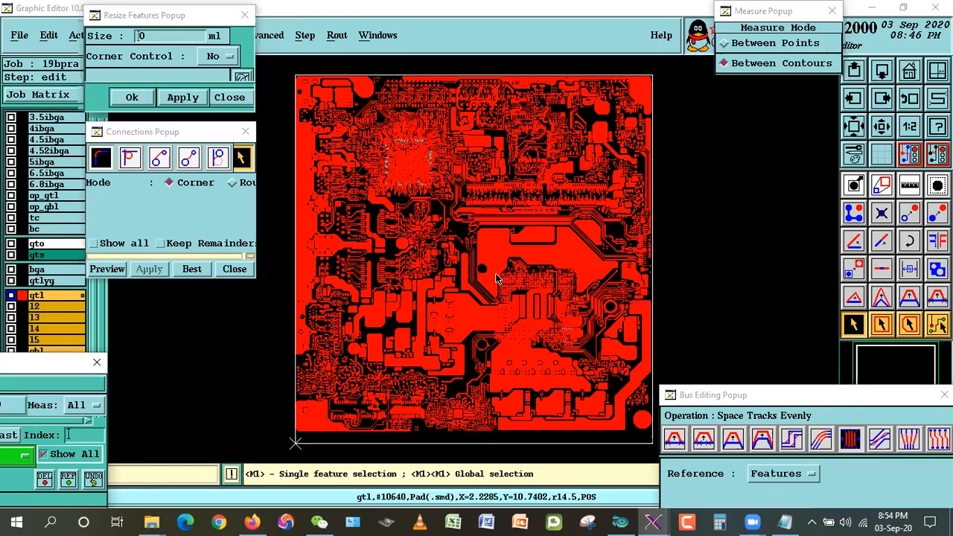
Zoom in on the flagged trace-to-pad spacing spots along the upper-left edge of the BGA pad field.
{"action": "right_click", "coordinate": [442, 154]}
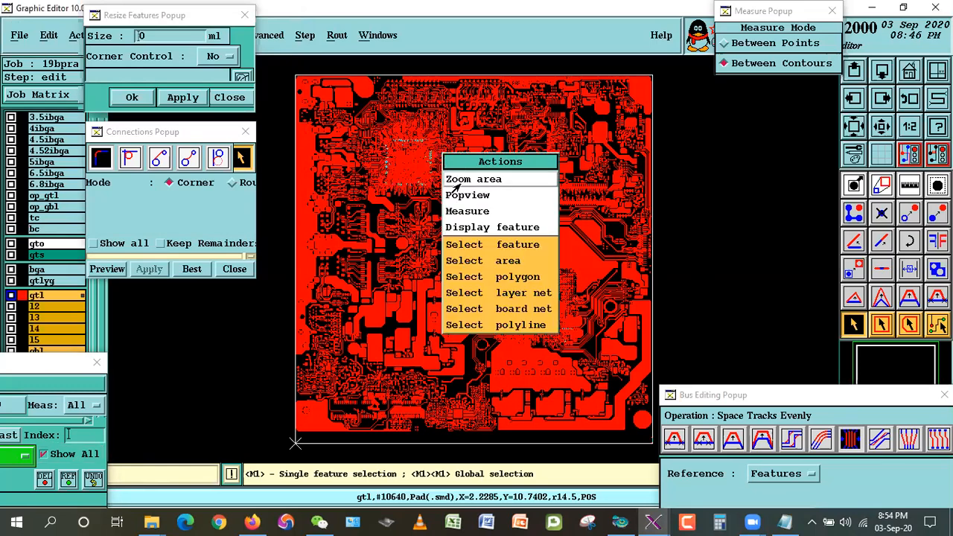
{"action": "left_click", "coordinate": [460, 181]}
{"action": "left_click", "coordinate": [372, 124]}
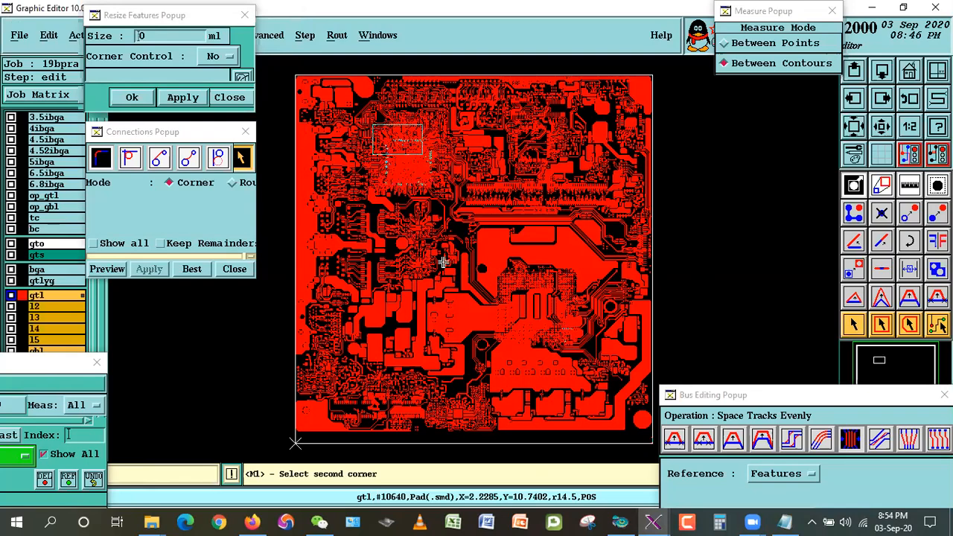
{"action": "left_click", "coordinate": [393, 274]}
{"action": "left_click", "coordinate": [362, 181]}
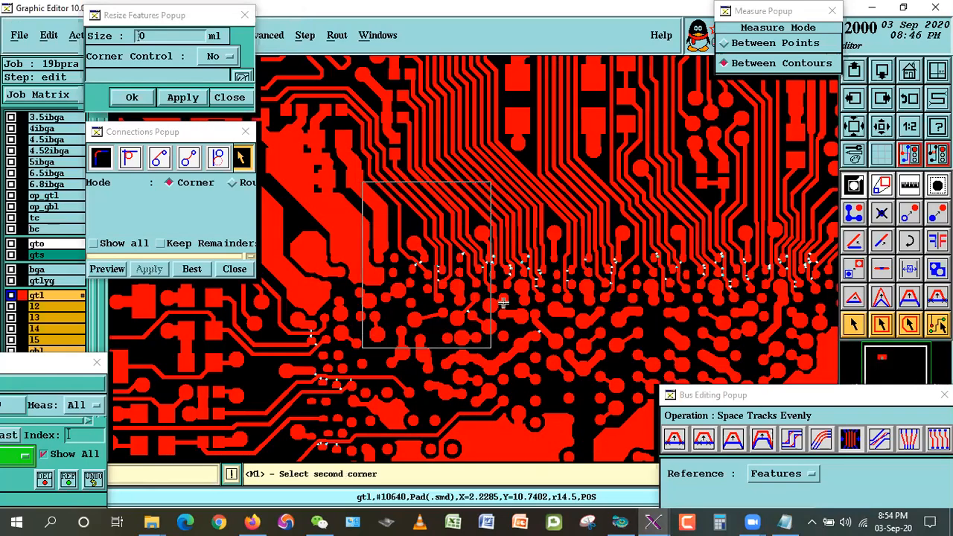
{"action": "left_click", "coordinate": [491, 347]}
{"action": "left_click", "coordinate": [352, 162]}
{"action": "left_click", "coordinate": [548, 340]}
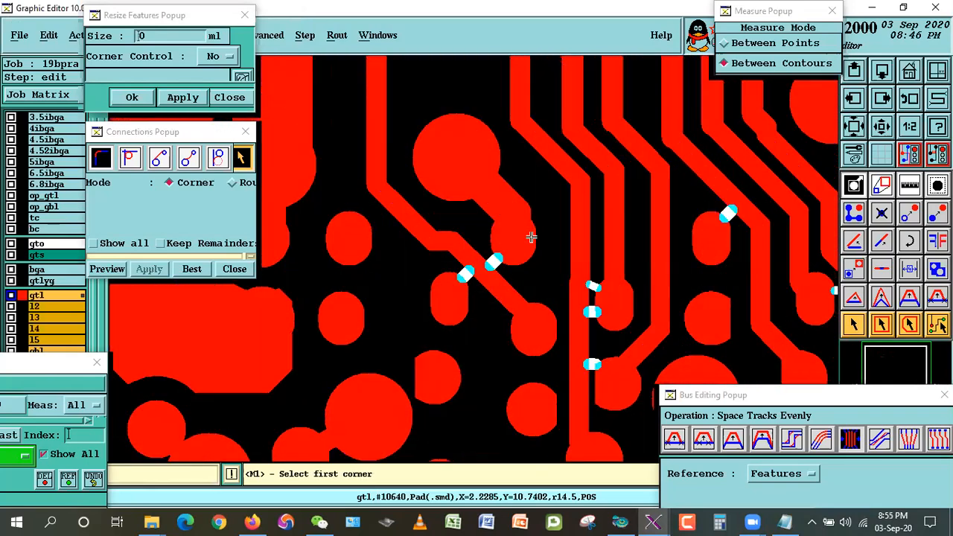
{"action": "left_click", "coordinate": [854, 324]}
Examine the diagonal trace and the oval pad beside its flagged gap on gtl, and clear the selection.
{"action": "left_click", "coordinate": [515, 248]}
{"action": "left_click", "coordinate": [488, 271]}
{"action": "left_click", "coordinate": [515, 250]}
{"action": "left_click", "coordinate": [480, 273]}
{"action": "left_click", "coordinate": [508, 252]}
{"action": "left_click", "coordinate": [480, 273]}
{"action": "left_click", "coordinate": [508, 257]}
{"action": "left_click", "coordinate": [491, 280]}
{"action": "left_click", "coordinate": [509, 257]}
{"action": "left_click", "coordinate": [490, 287]}
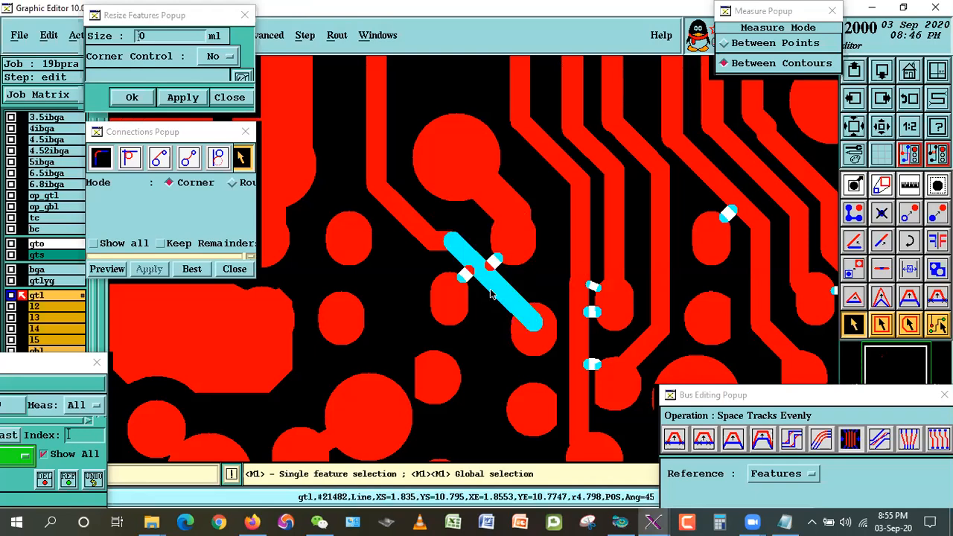
{"action": "left_click", "coordinate": [514, 297]}
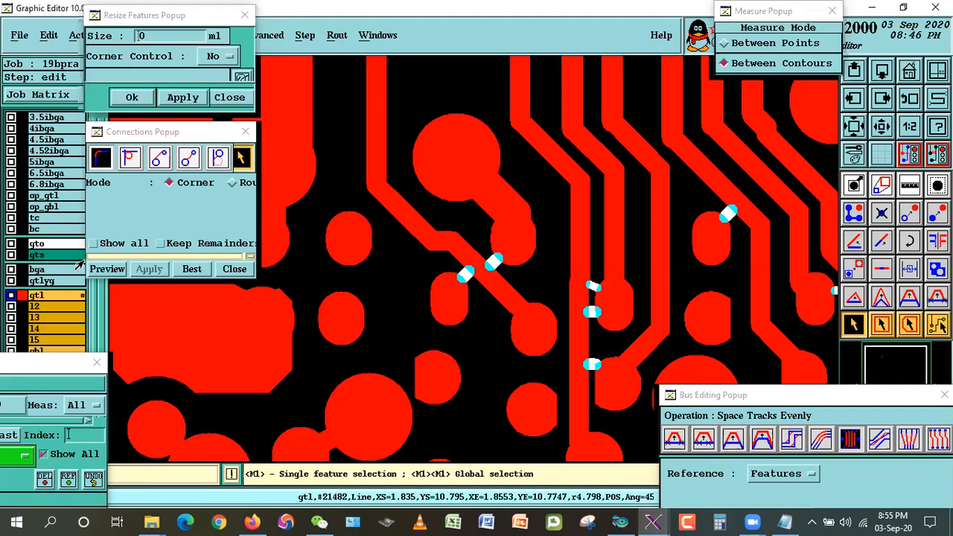
Display the gtlyg and bga layers over gtl and measure the gaps between the diagonal trace and the oval pads on either side.
{"action": "left_click", "coordinate": [42, 280]}
{"action": "left_click", "coordinate": [40, 271]}
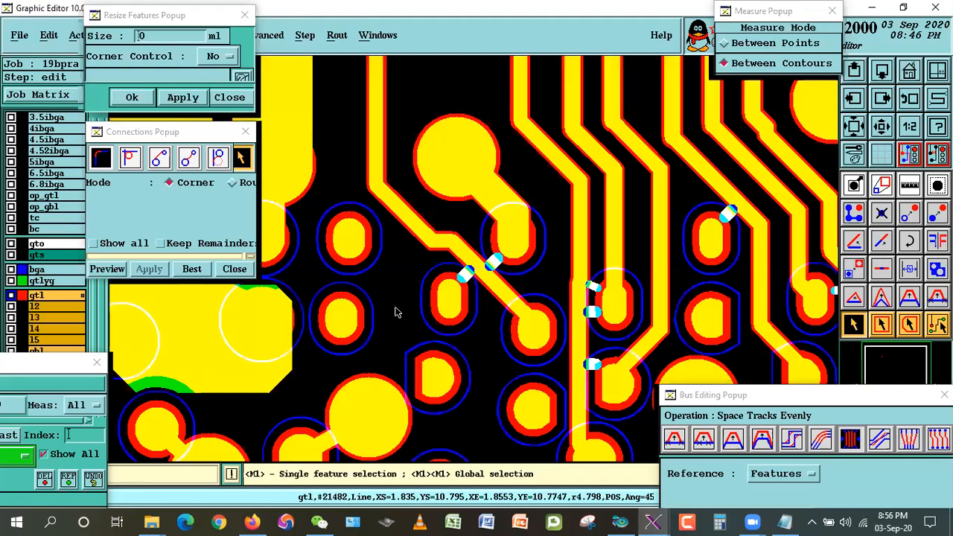
{"action": "left_click", "coordinate": [913, 186]}
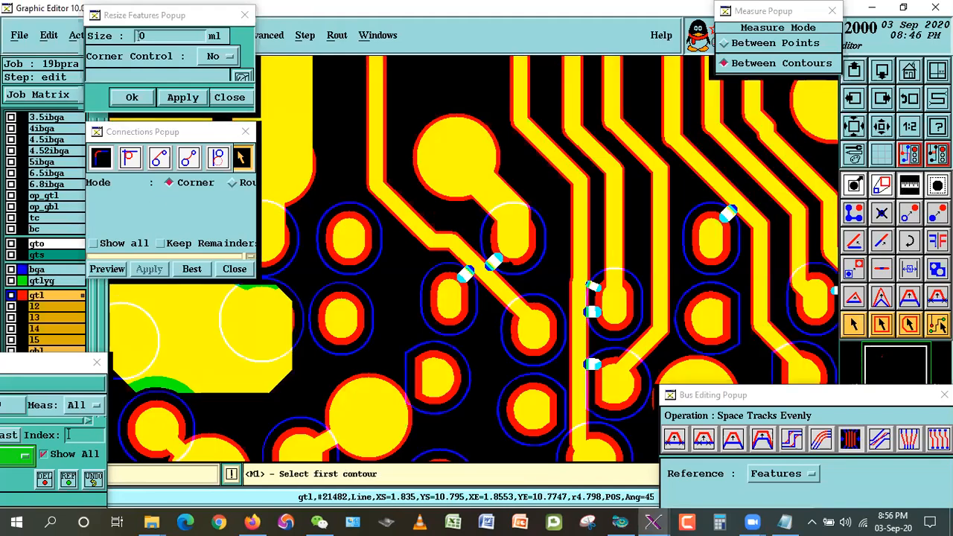
{"action": "left_click", "coordinate": [486, 275]}
{"action": "left_click", "coordinate": [507, 260]}
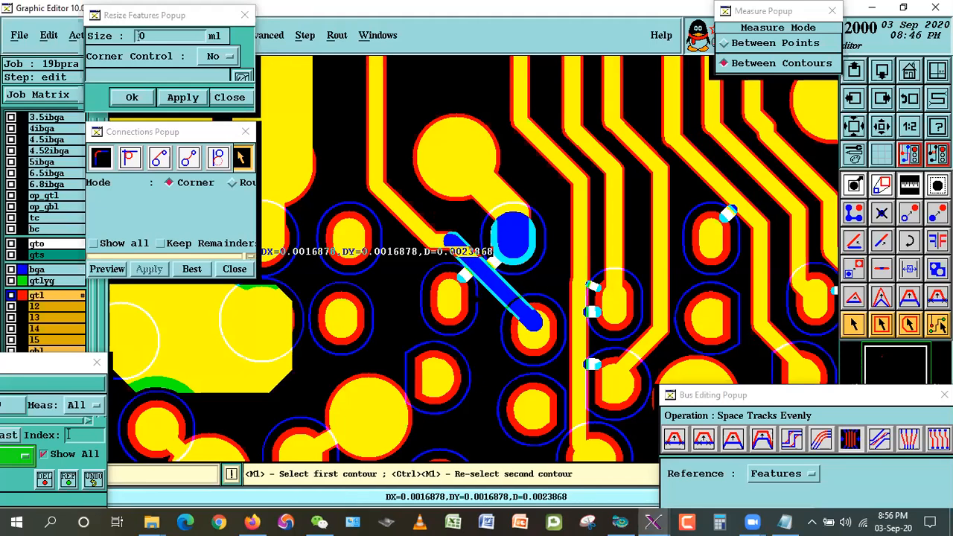
{"action": "left_click", "coordinate": [458, 290]}
{"action": "left_click", "coordinate": [472, 277]}
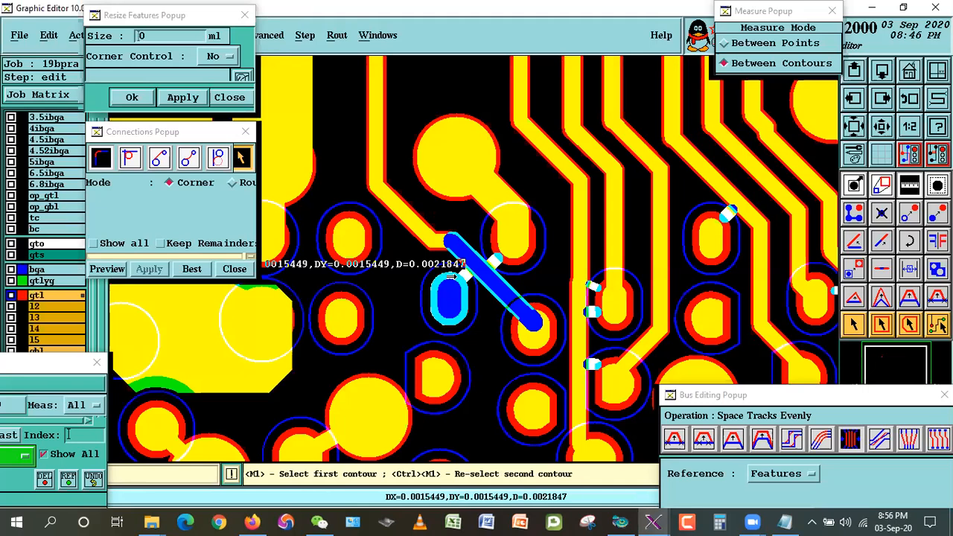
Check the sizes of the flagged traces and oval pads on gtl using global selection, and clear the selections.
{"action": "left_click", "coordinate": [852, 327]}
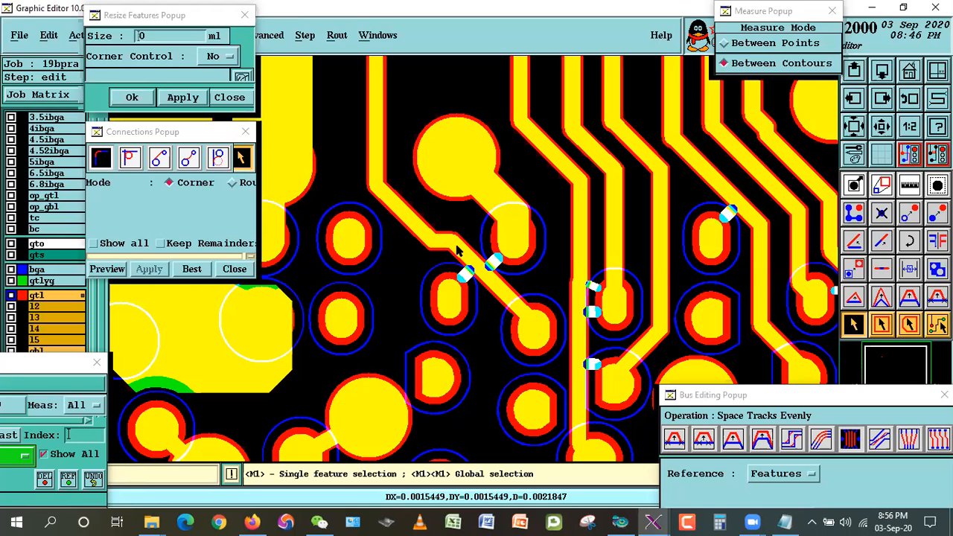
{"action": "double_click", "coordinate": [494, 282]}
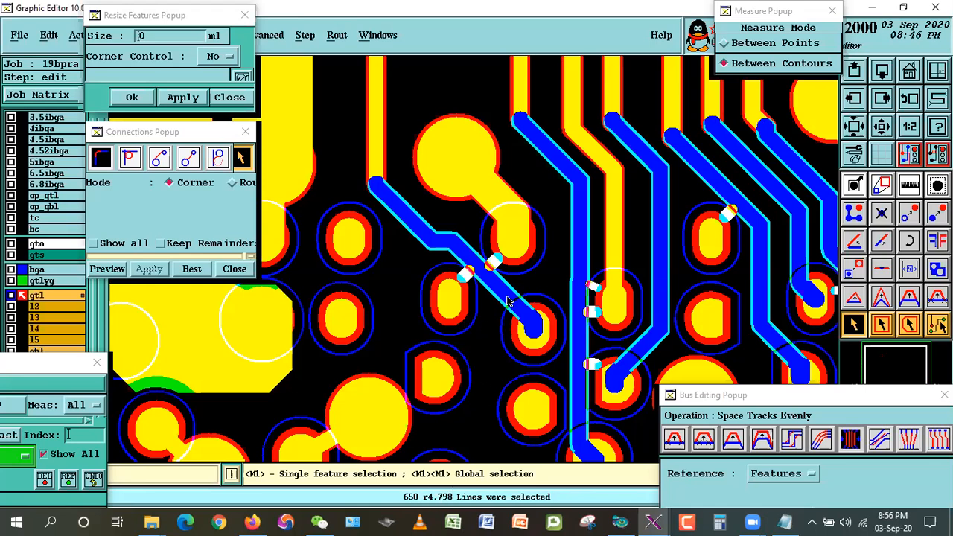
{"action": "left_click", "coordinate": [463, 366]}
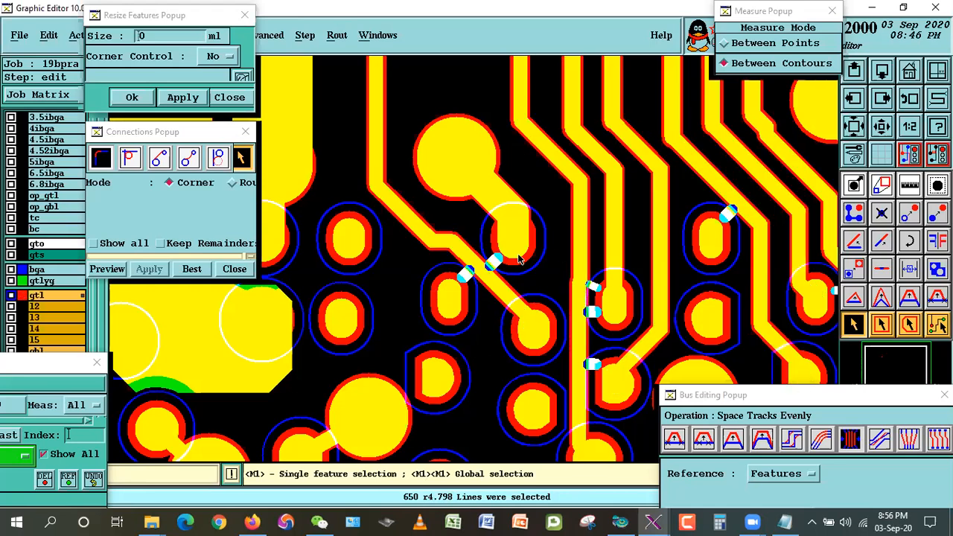
{"action": "double_click", "coordinate": [457, 298]}
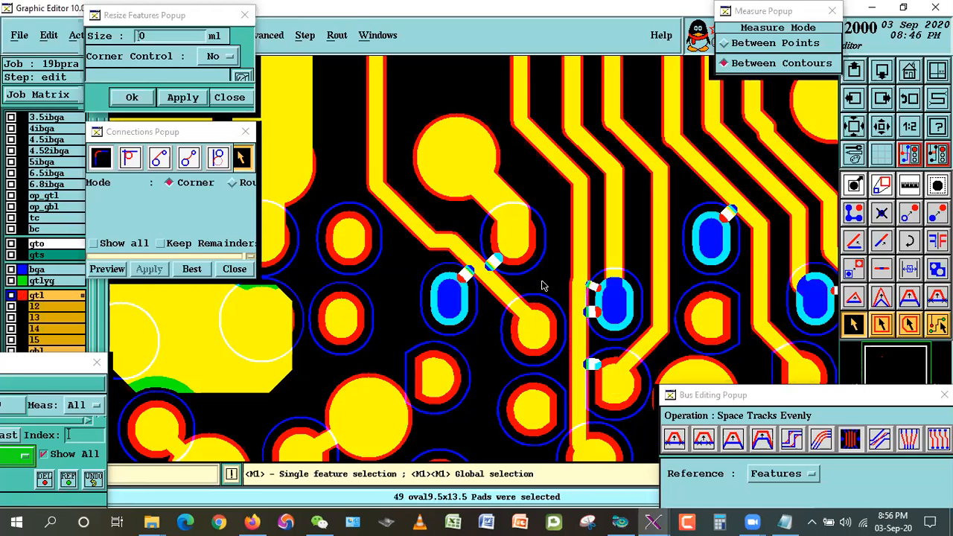
{"action": "left_click", "coordinate": [544, 286]}
{"action": "double_click", "coordinate": [514, 256]}
{"action": "double_click", "coordinate": [473, 271]}
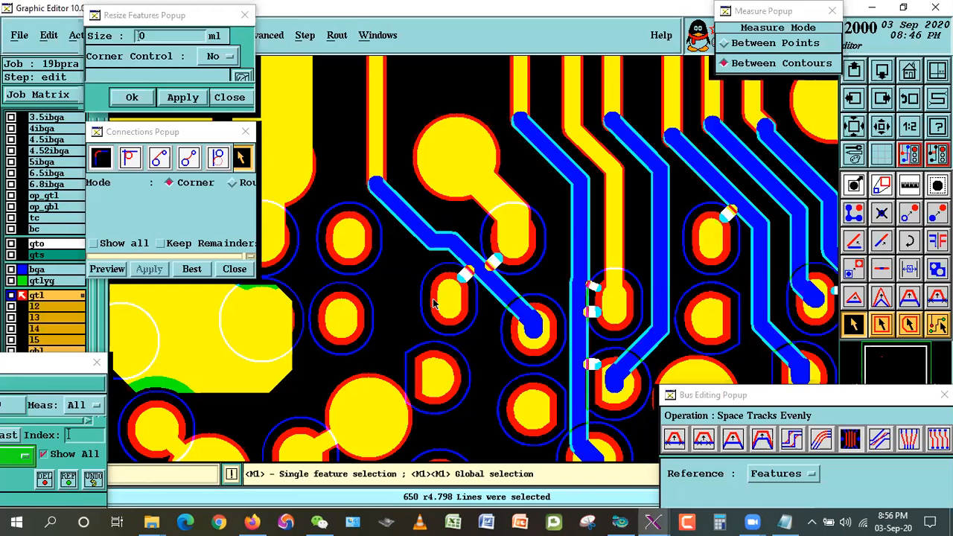
{"action": "double_click", "coordinate": [455, 305]}
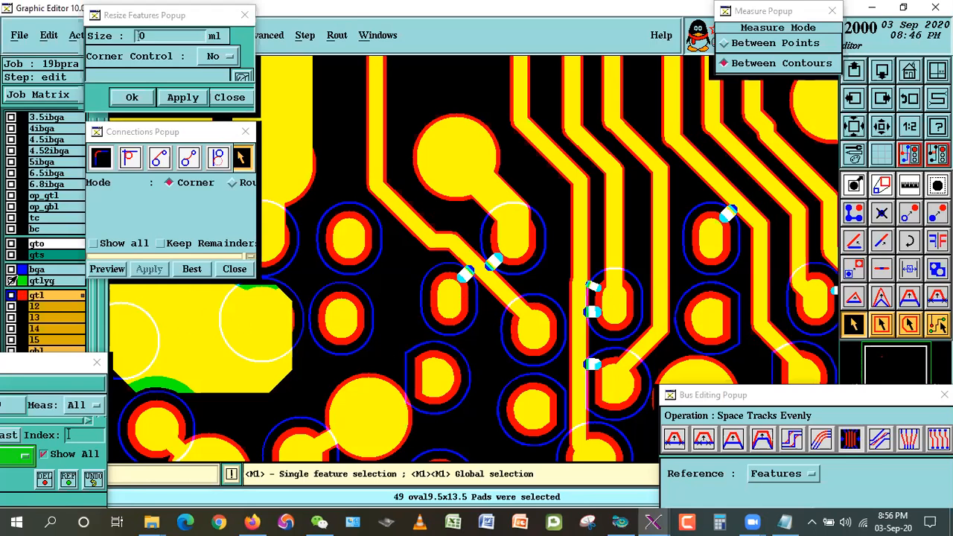
Make gtlyg the work layer, check the original size of the oval pads beside the flagged traces, and clear the selection.
{"action": "left_click", "coordinate": [15, 282]}
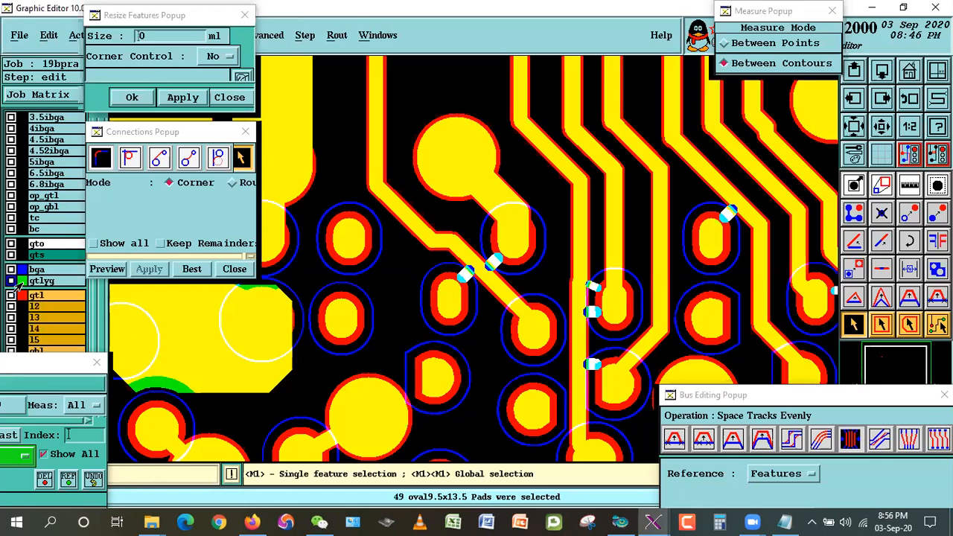
{"action": "double_click", "coordinate": [455, 305]}
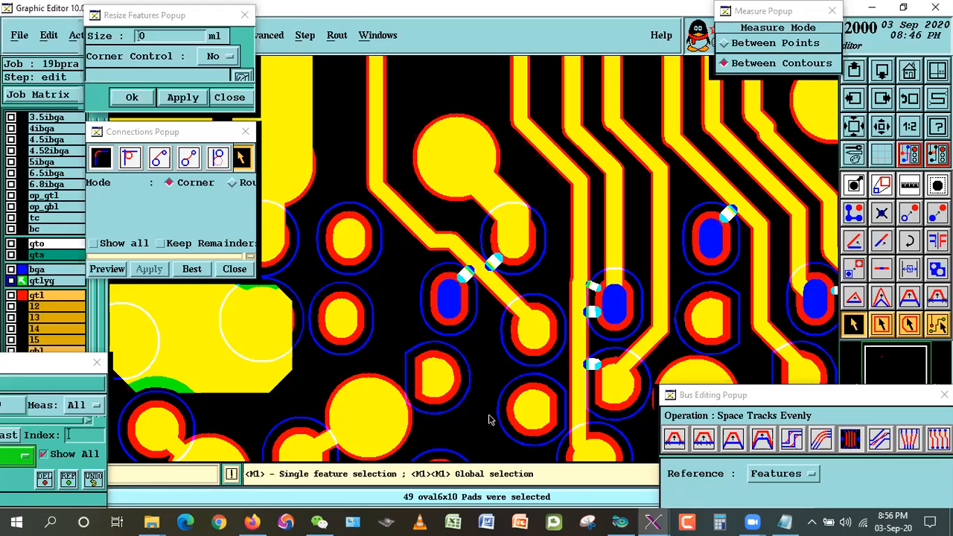
{"action": "left_click", "coordinate": [394, 323]}
{"action": "left_click", "coordinate": [7, 281]}
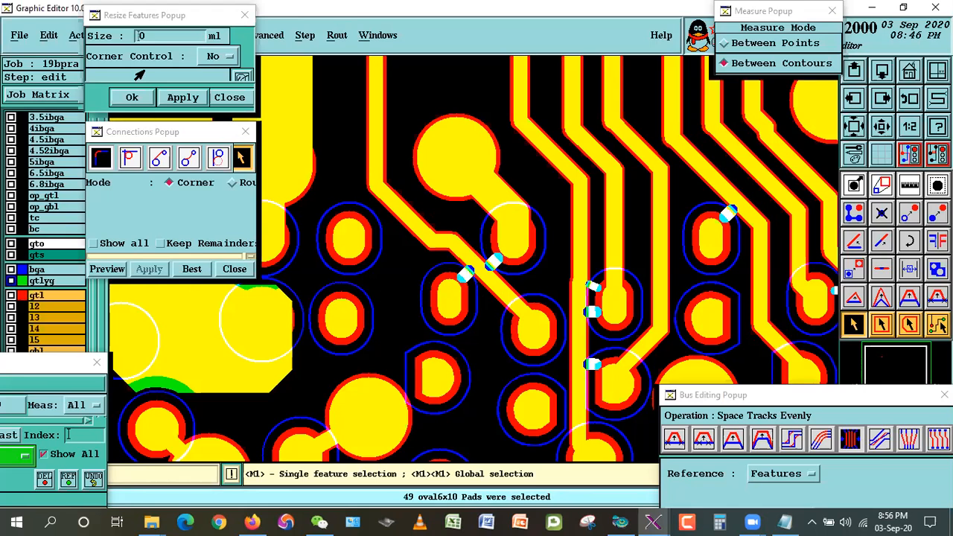
Set the Resize Features size to -0.5 ml and check the gtlyg oval pad beside the diagonal trace.
{"action": "left_click", "coordinate": [165, 38]}
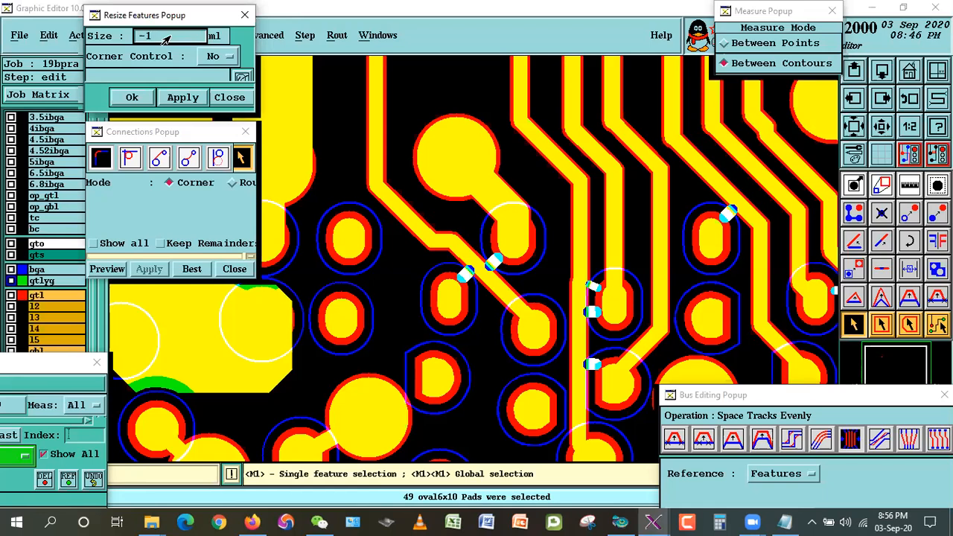
{"action": "key", "text": "BackSpace"}
{"action": "left_click", "coordinate": [452, 286]}
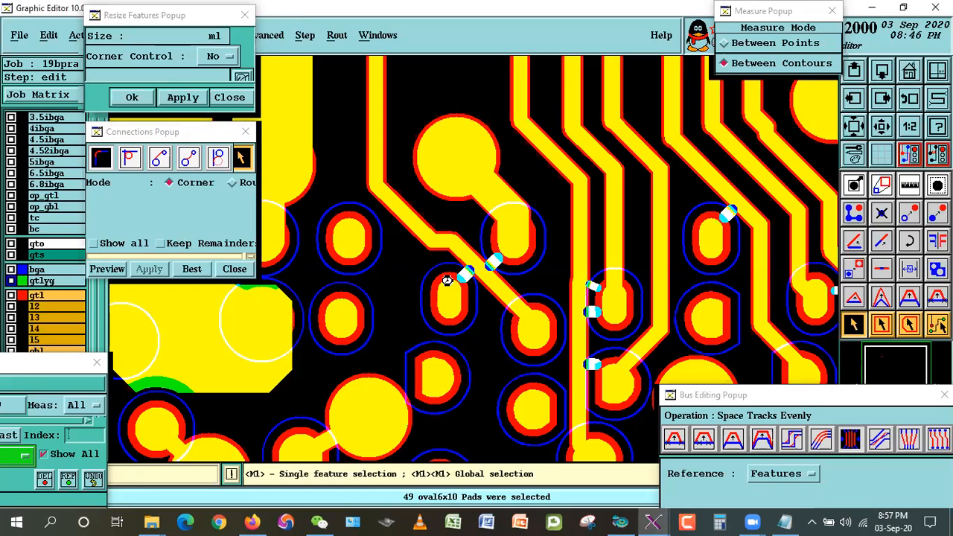
{"action": "left_click", "coordinate": [378, 266]}
{"action": "left_click", "coordinate": [441, 286]}
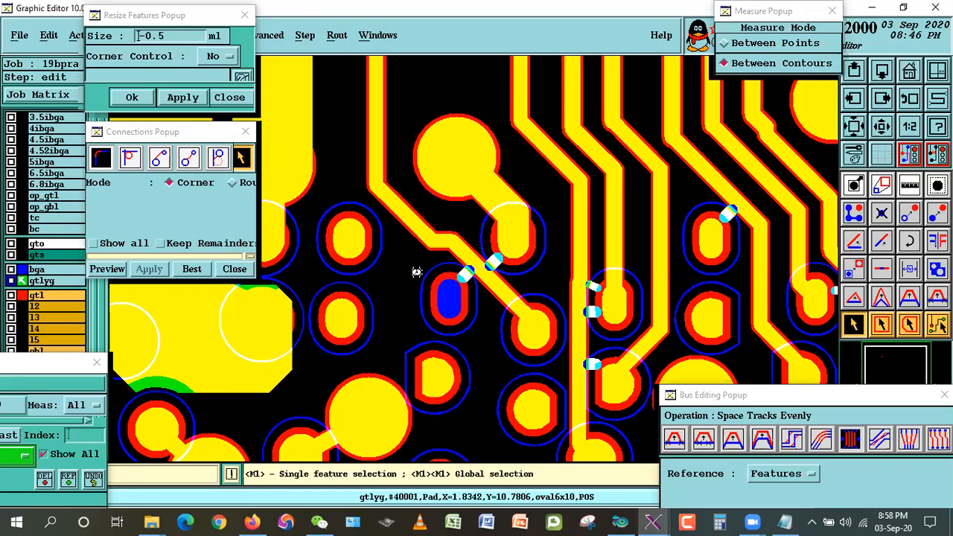
{"action": "left_click", "coordinate": [417, 271]}
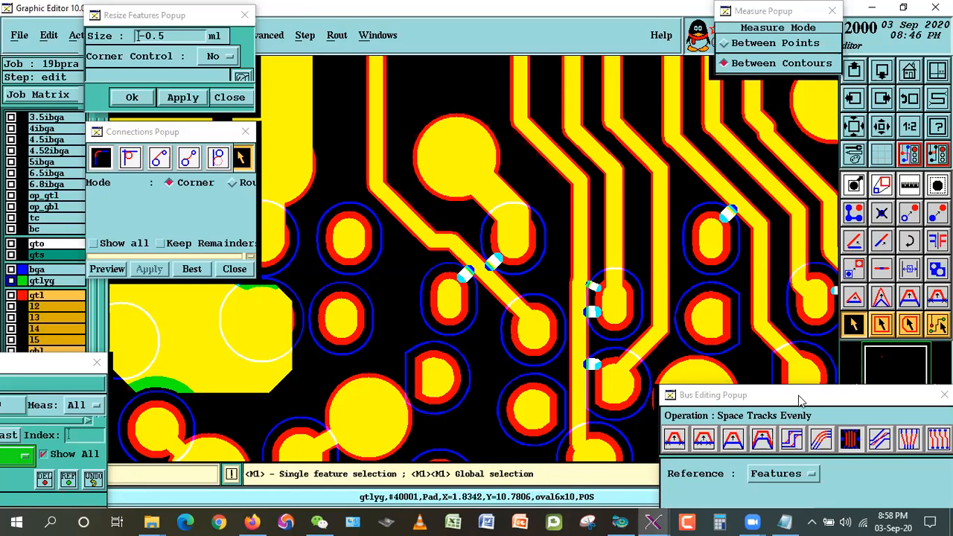
Check the symbols of the wider oval pads and the flat-sided pad on gtlyg, clearing each selection.
{"action": "left_click_drag", "start_coordinate": [803, 400], "coordinate": [818, 411]}
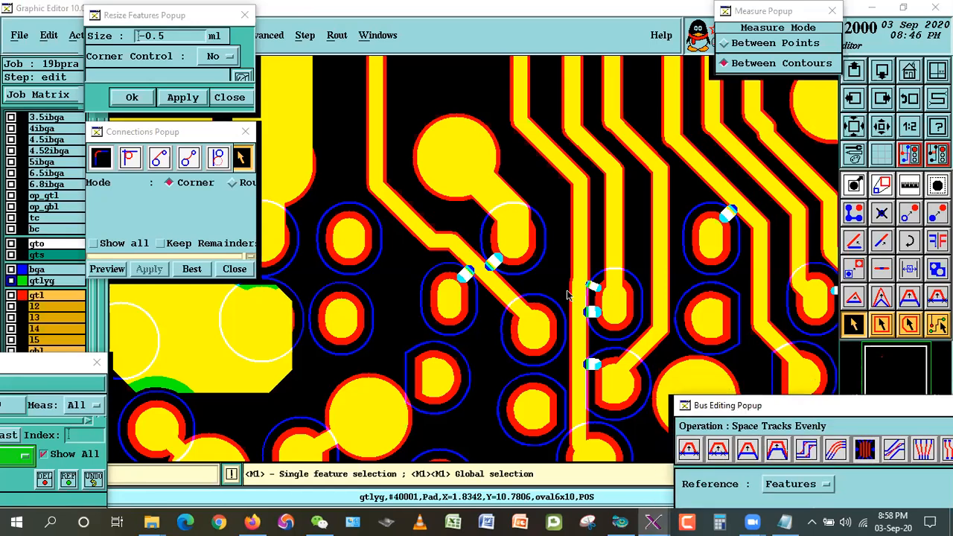
{"action": "double_click", "coordinate": [524, 257]}
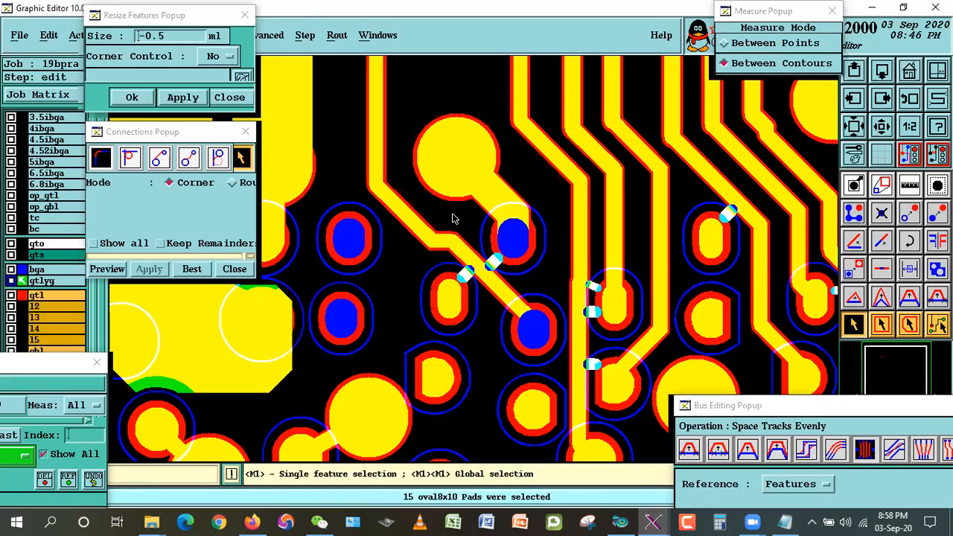
{"action": "left_click", "coordinate": [402, 270]}
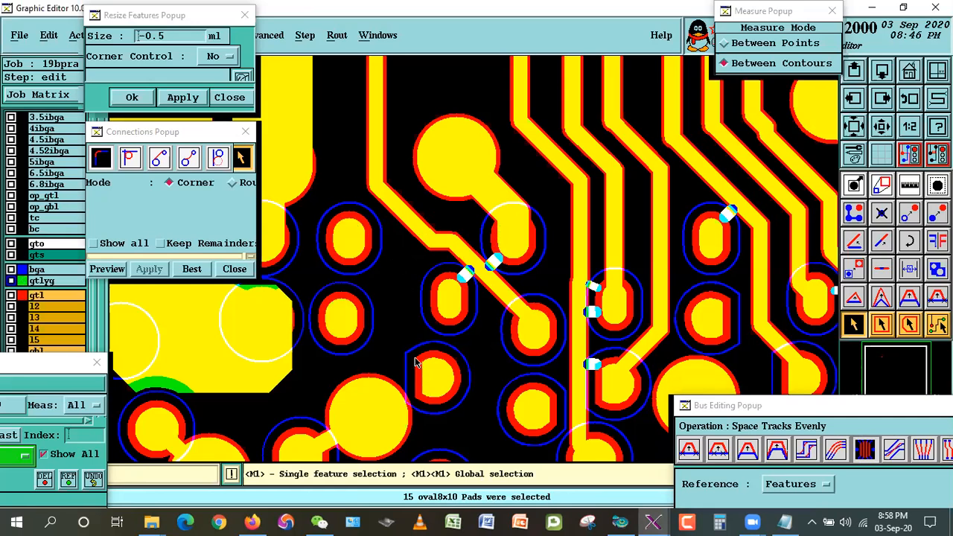
{"action": "left_click", "coordinate": [437, 370]}
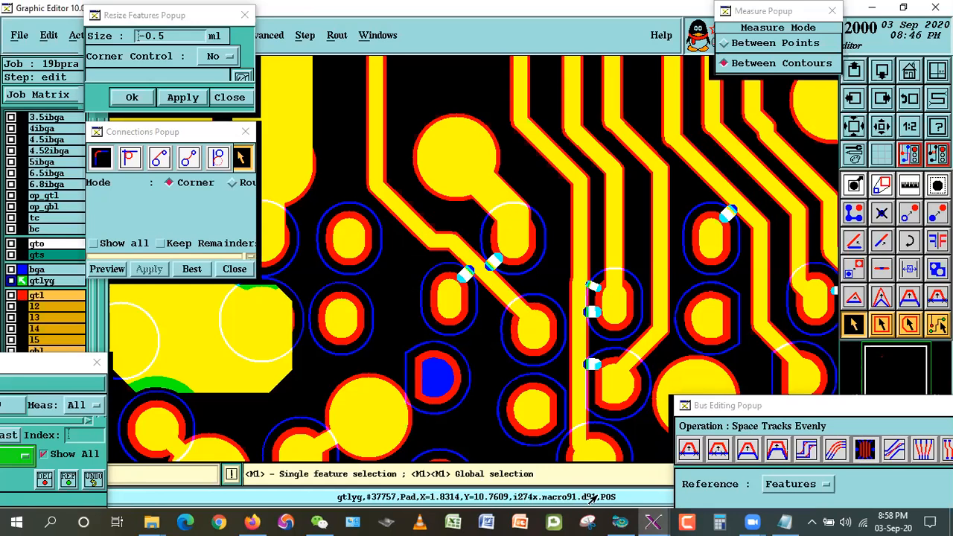
{"action": "left_click", "coordinate": [405, 90]}
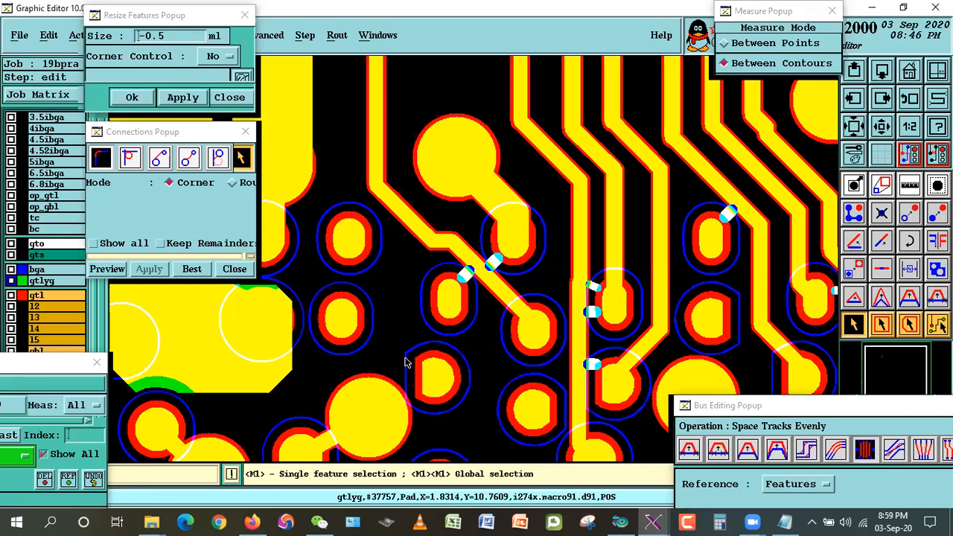
{"action": "left_click", "coordinate": [450, 390]}
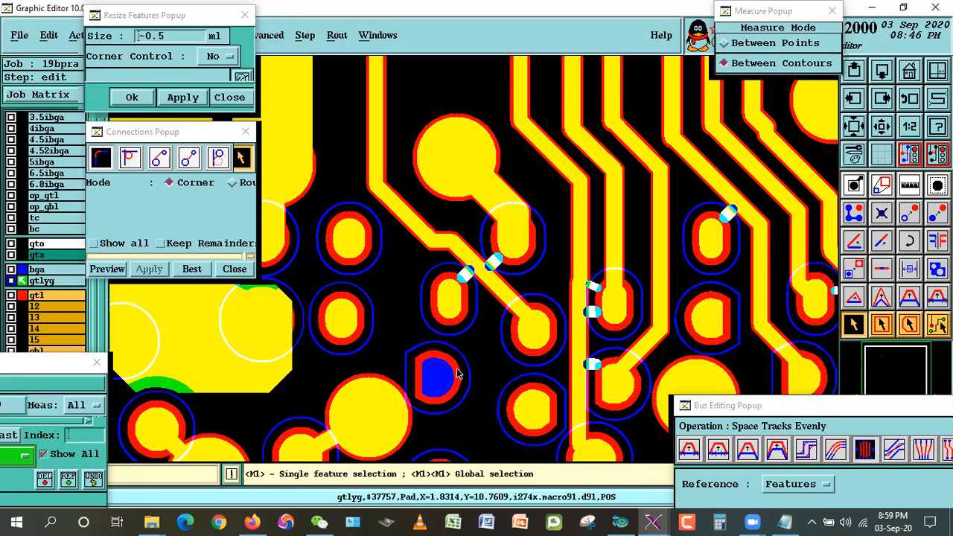
{"action": "left_click", "coordinate": [480, 117]}
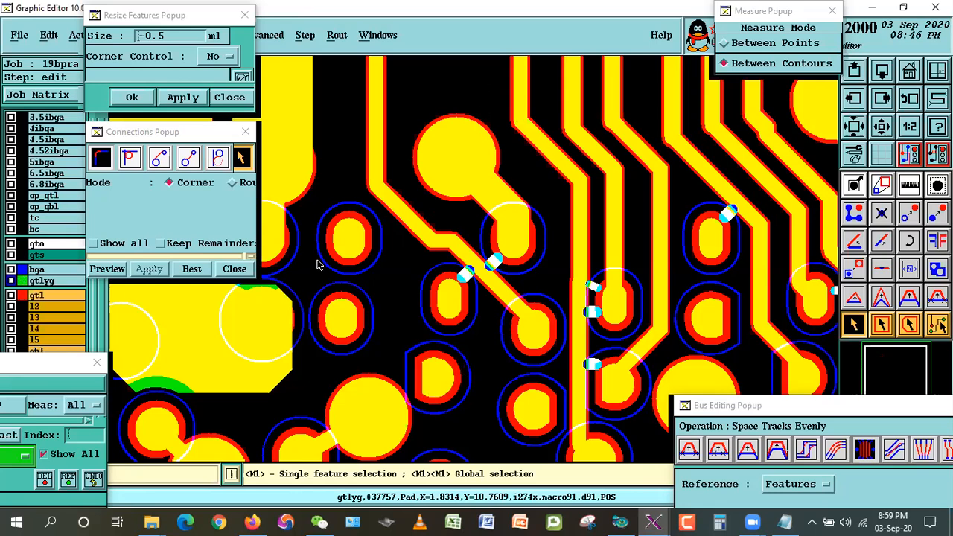
Make gtl the work layer and globally select all oval9.5x13.5 pads across the BGA area.
{"action": "left_click", "coordinate": [13, 297]}
{"action": "double_click", "coordinate": [445, 284]}
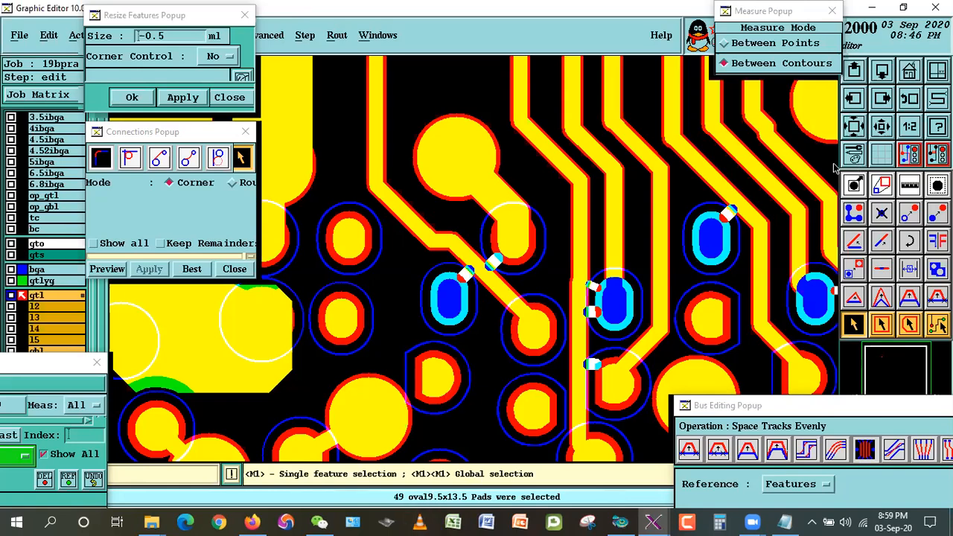
{"action": "left_click", "coordinate": [881, 126]}
{"action": "scroll", "coordinate": [488, 271], "scroll_direction": "down", "scroll_amount": 1}
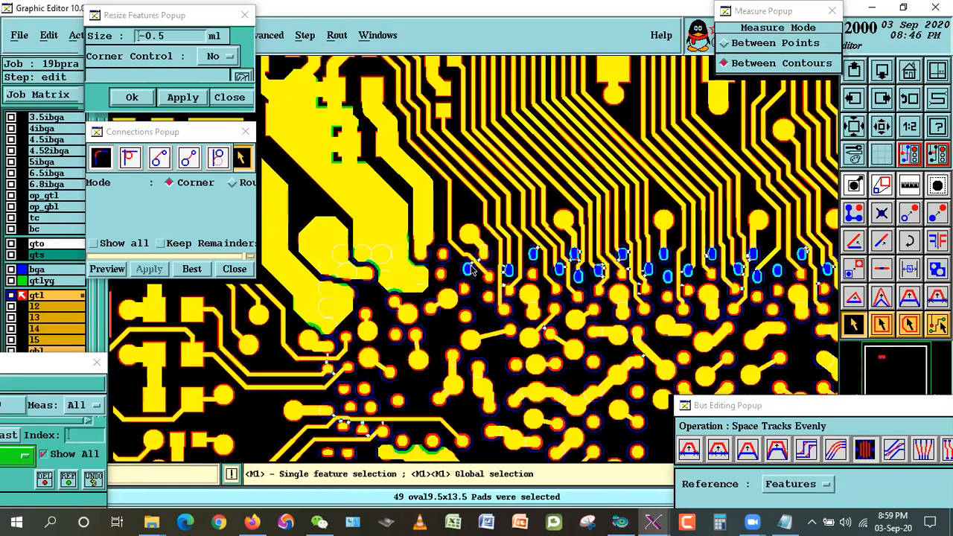
{"action": "scroll", "coordinate": [574, 268], "scroll_direction": "down", "scroll_amount": 1}
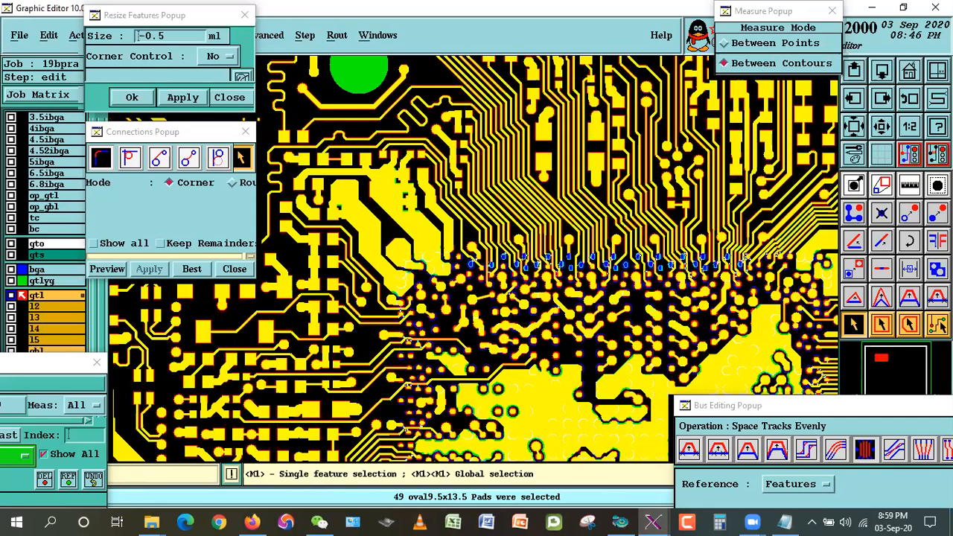
Globally select the oval11.5x13.5 pads beside the diagonal trace on gtl to check their size, and clear the selection.
{"action": "left_click", "coordinate": [908, 98]}
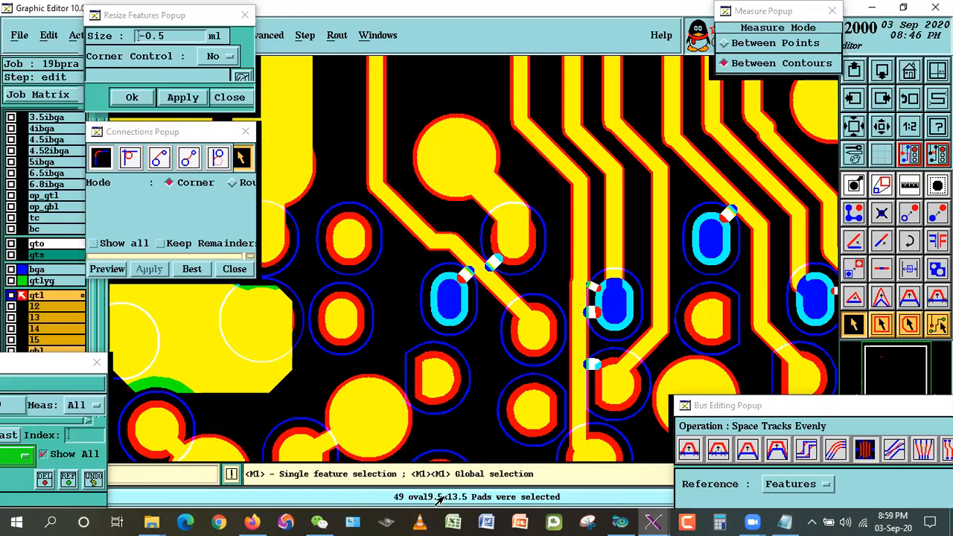
{"action": "double_click", "coordinate": [525, 255]}
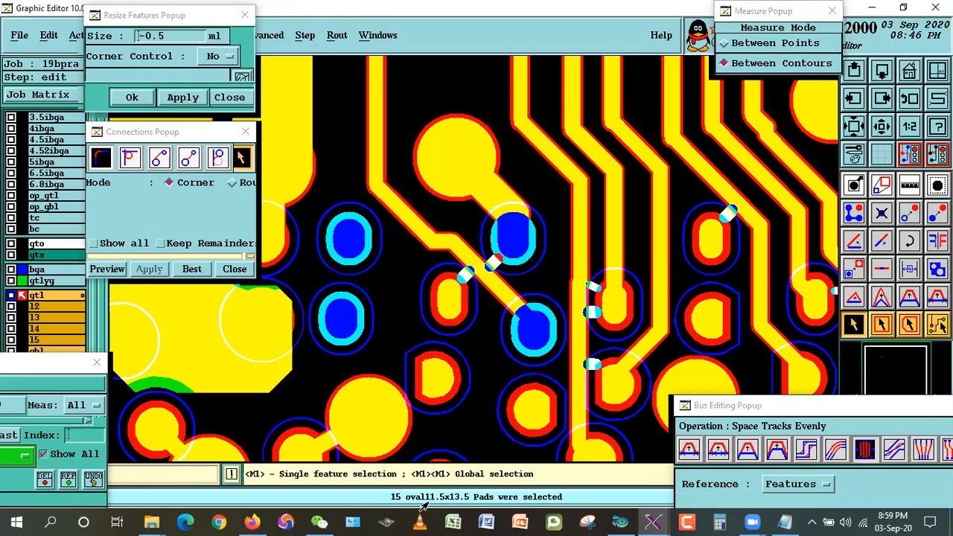
{"action": "left_click_drag", "start_coordinate": [781, 405], "coordinate": [759, 406]}
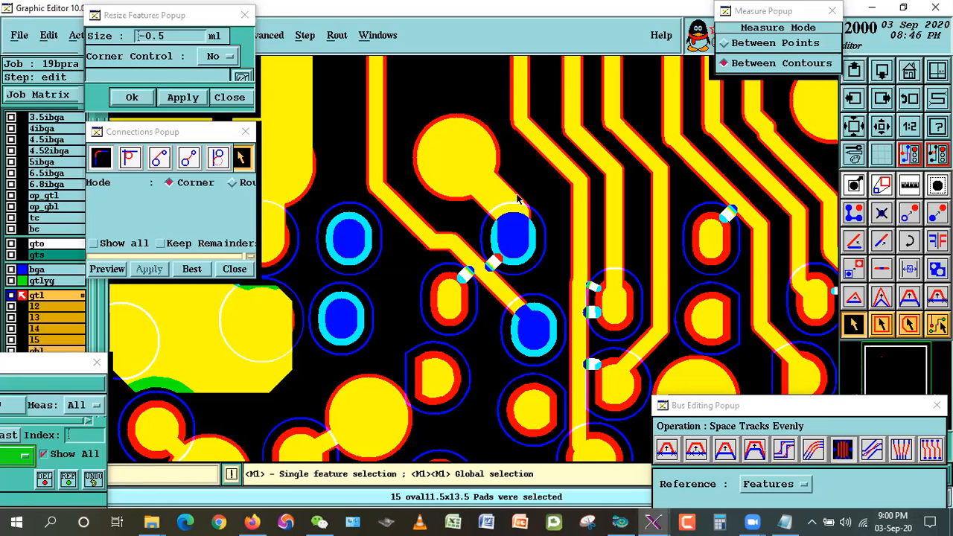
{"action": "left_click", "coordinate": [515, 283]}
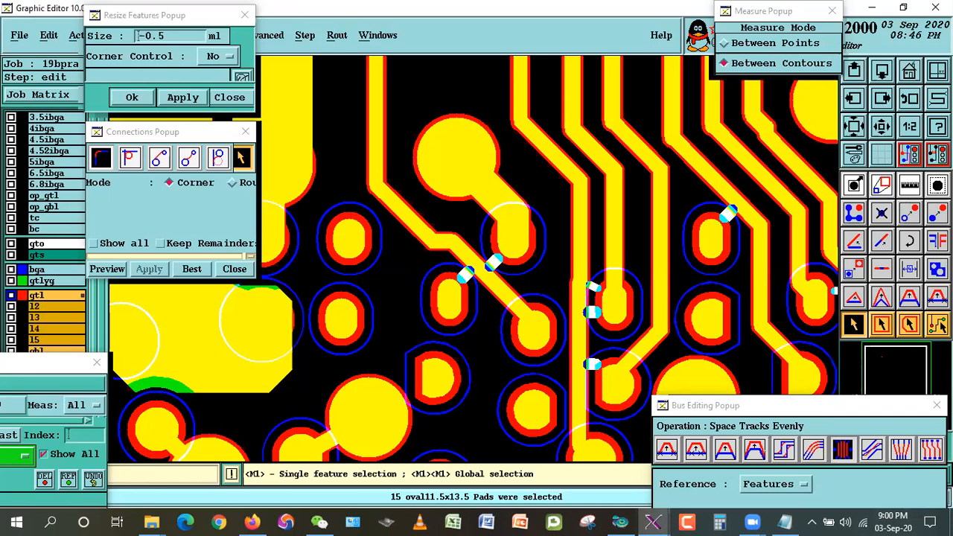
Measure the contour spacing between the diagonal trace and the narrow oval pad below it, and return to feature selection.
{"action": "left_click", "coordinate": [909, 184]}
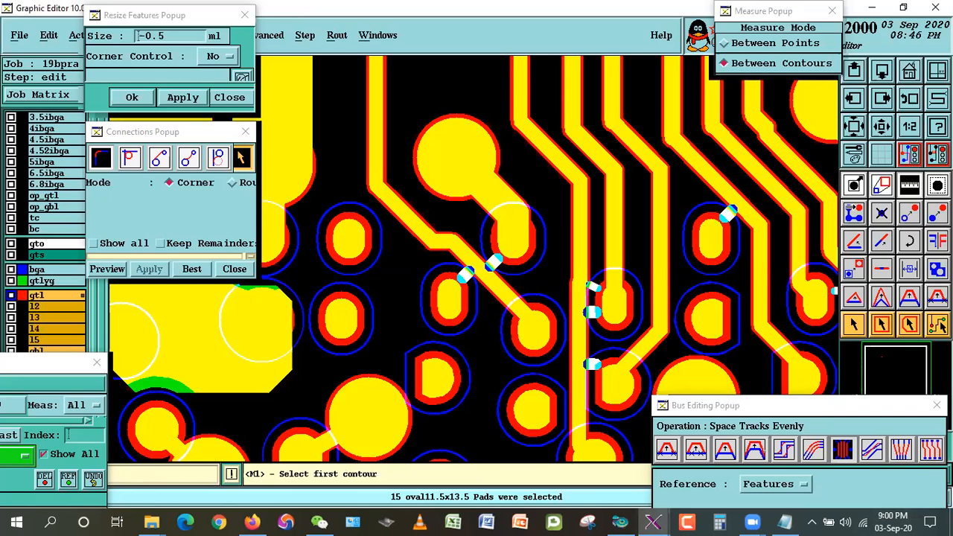
{"action": "left_click", "coordinate": [497, 278]}
{"action": "left_click", "coordinate": [452, 297], "text": "ctrl"}
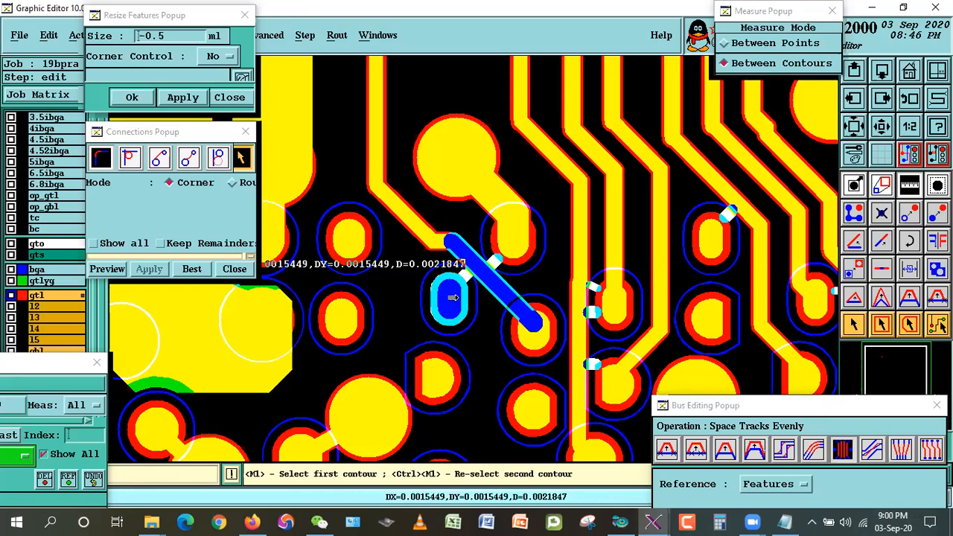
{"action": "left_click", "coordinate": [852, 324]}
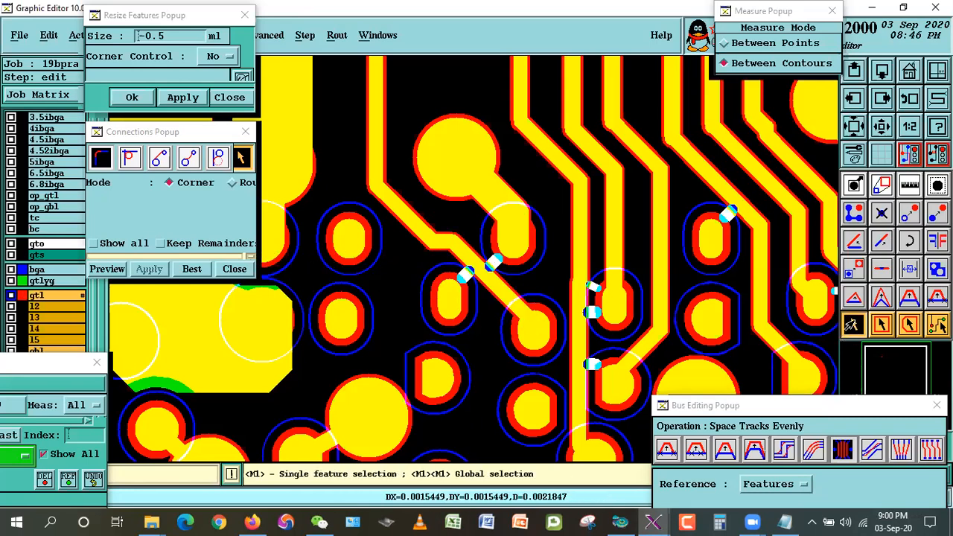
Check the Trace To Trace Space and Calc Trace To Refer settings for the Space Tracks Evenly operation.
{"action": "left_click_drag", "start_coordinate": [751, 406], "coordinate": [738, 263]}
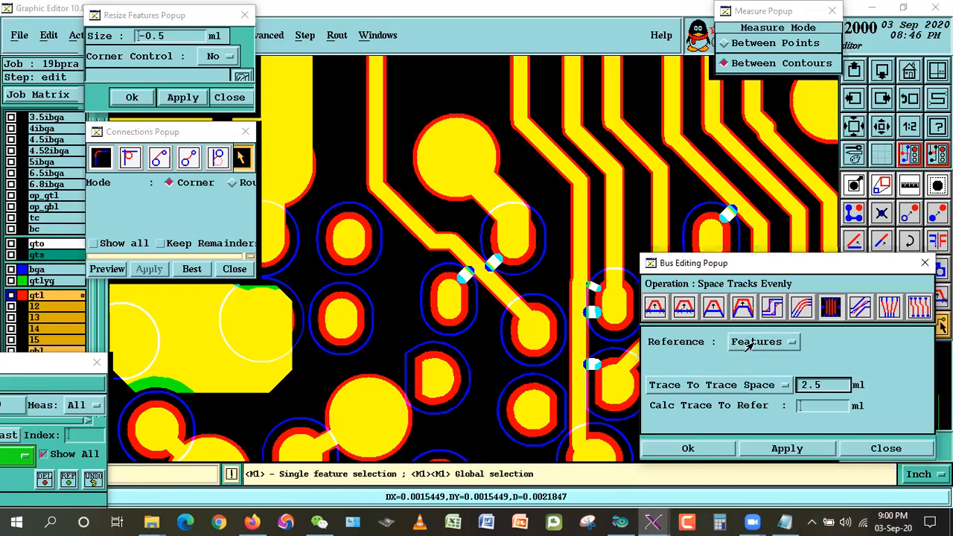
{"action": "left_click", "coordinate": [815, 410]}
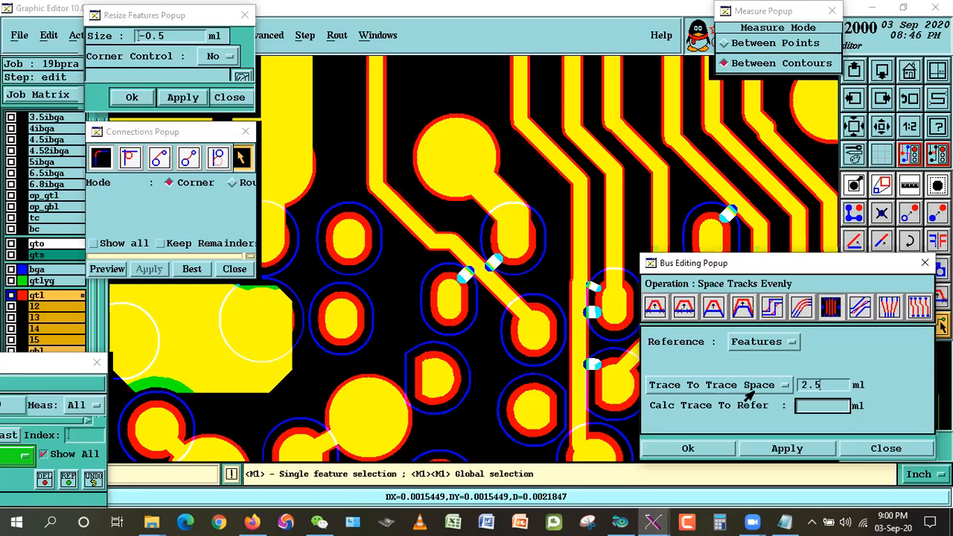
{"action": "left_click", "coordinate": [817, 387]}
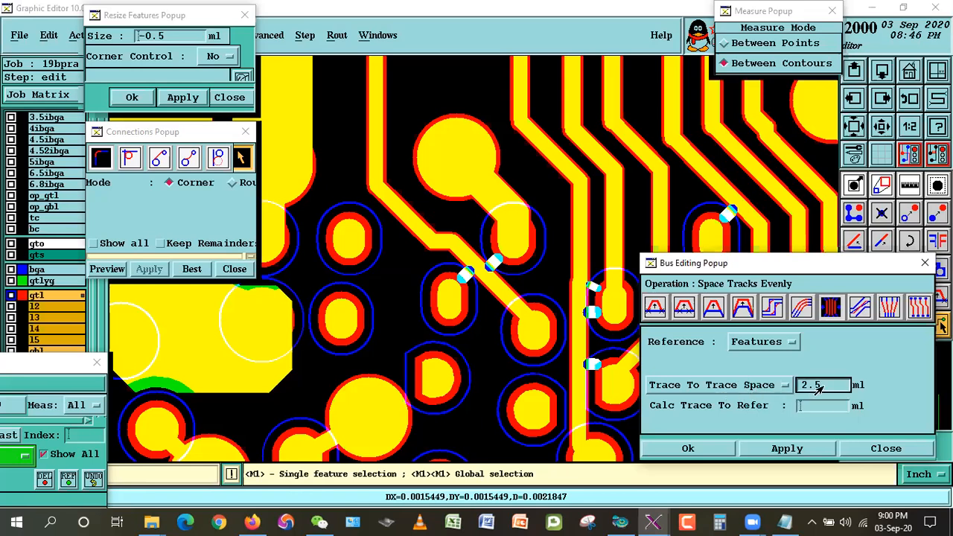
{"action": "left_click", "coordinate": [481, 146]}
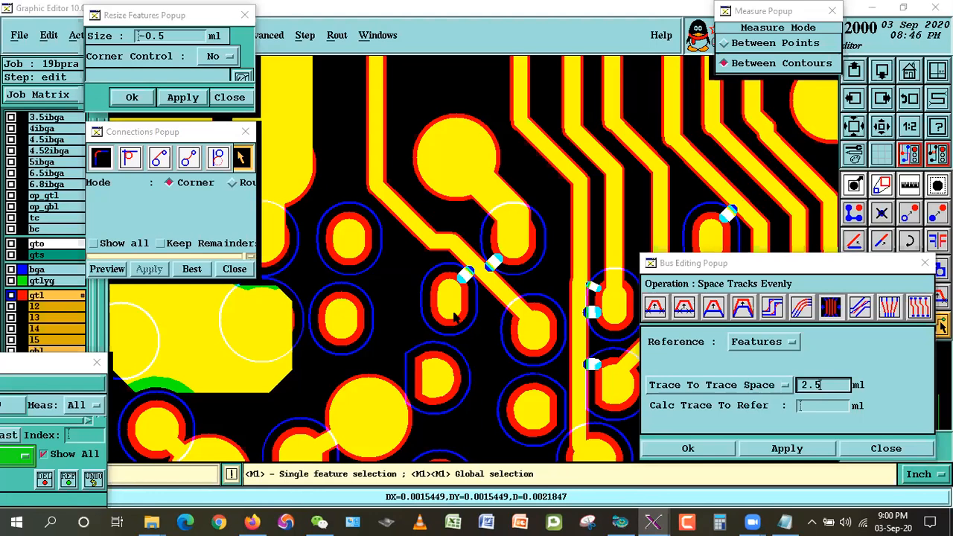
{"action": "left_click_drag", "start_coordinate": [752, 261], "coordinate": [751, 235]}
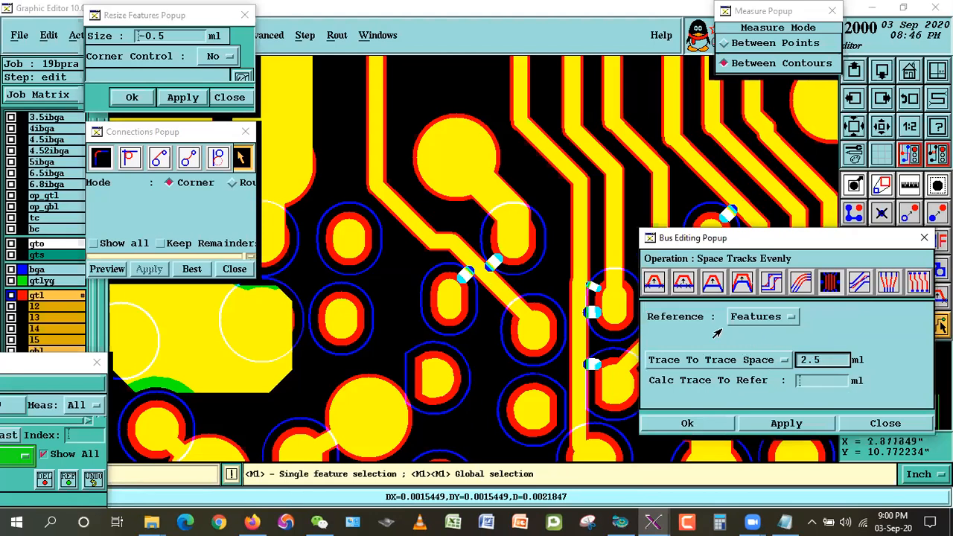
{"action": "left_click", "coordinate": [766, 321]}
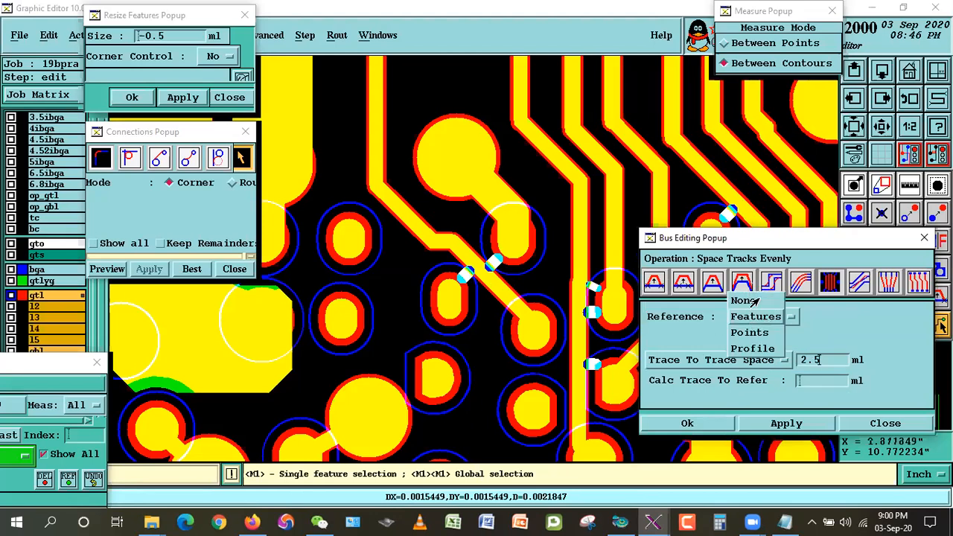
{"action": "left_click", "coordinate": [748, 300]}
{"action": "left_click", "coordinate": [770, 341]}
{"action": "left_click", "coordinate": [770, 359]}
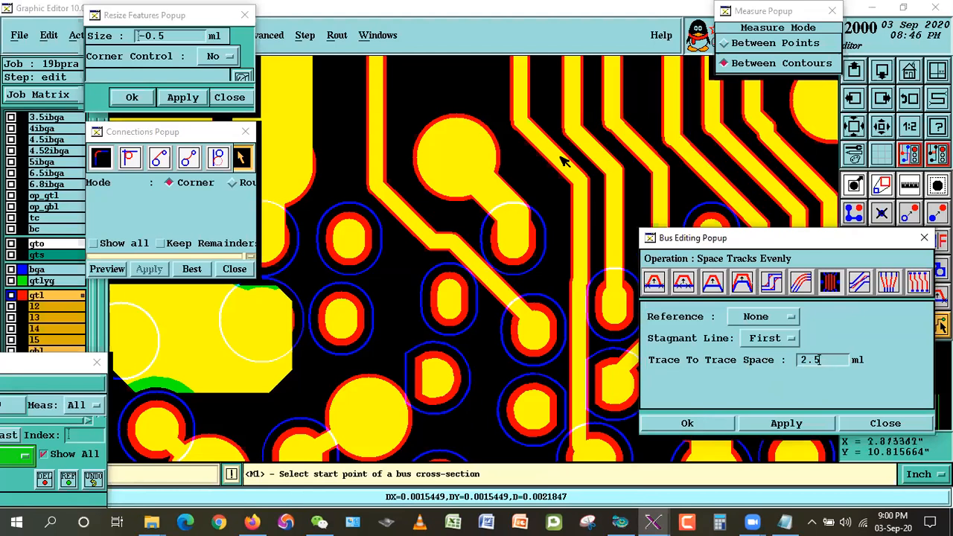
{"action": "left_click", "coordinate": [818, 361]}
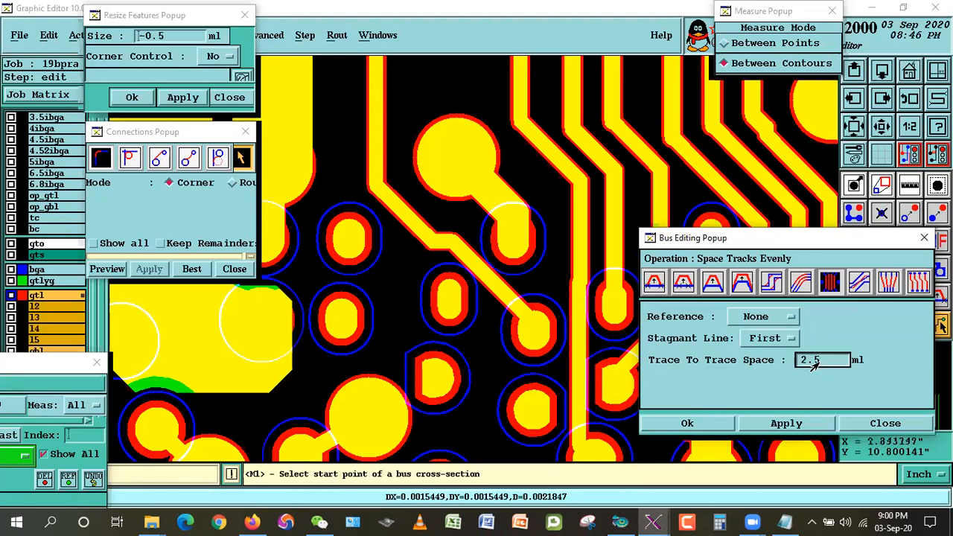
Set the spacing reference to Features and space the diagonal trace evenly between the two neighbouring oval pads.
{"action": "left_click", "coordinate": [758, 317]}
{"action": "left_click", "coordinate": [765, 335]}
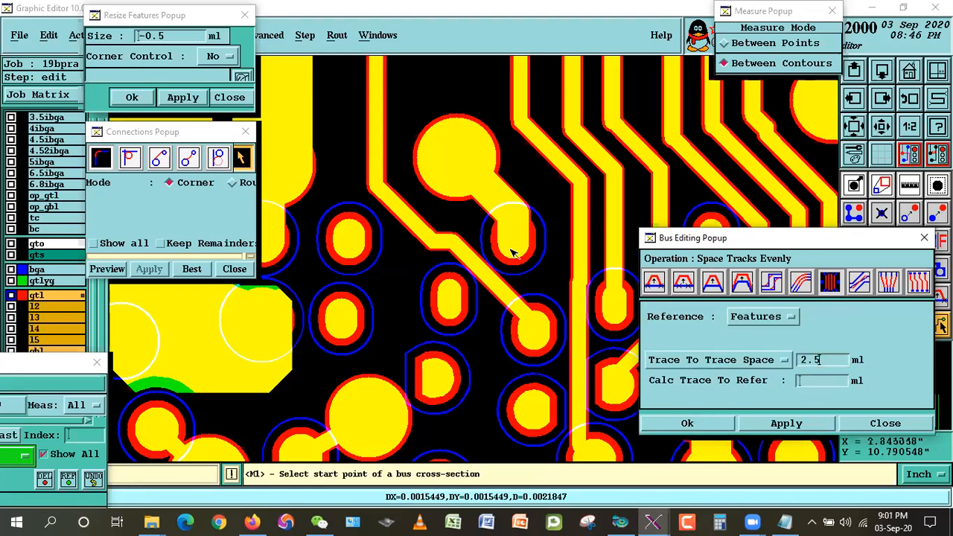
{"action": "left_click", "coordinate": [460, 279]}
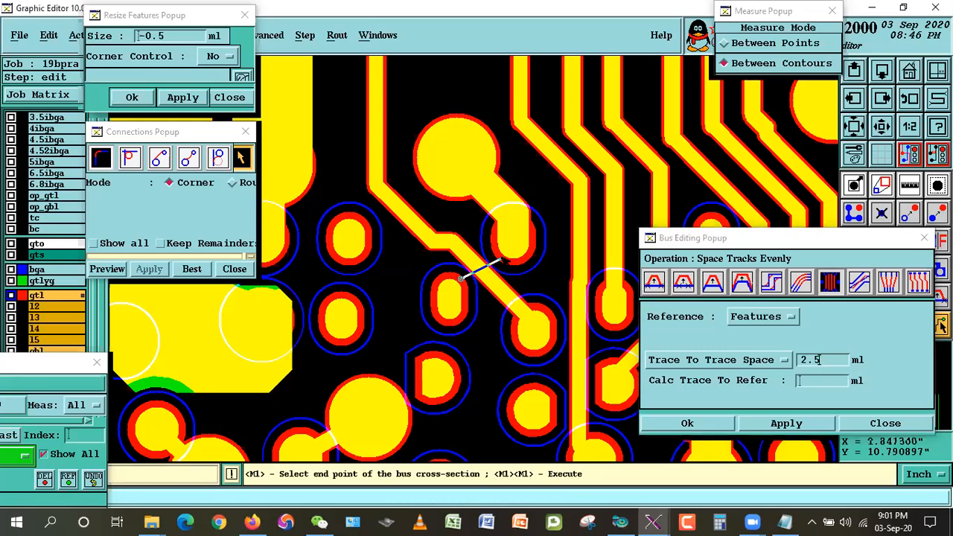
{"action": "left_click", "coordinate": [505, 259]}
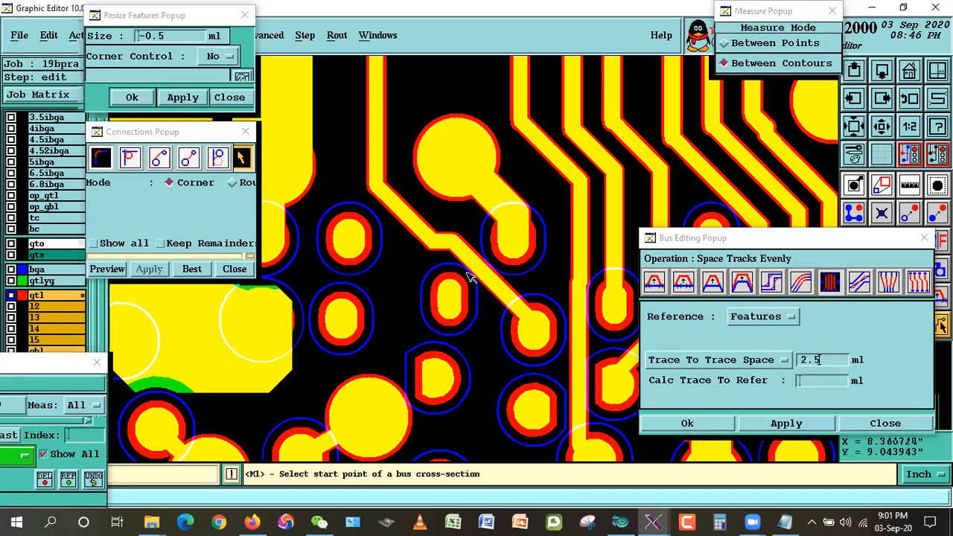
Space the vertical trace evenly between the round pad and the flat-sided pad, and return to feature selection.
{"action": "left_click_drag", "start_coordinate": [780, 238], "coordinate": [899, 270]}
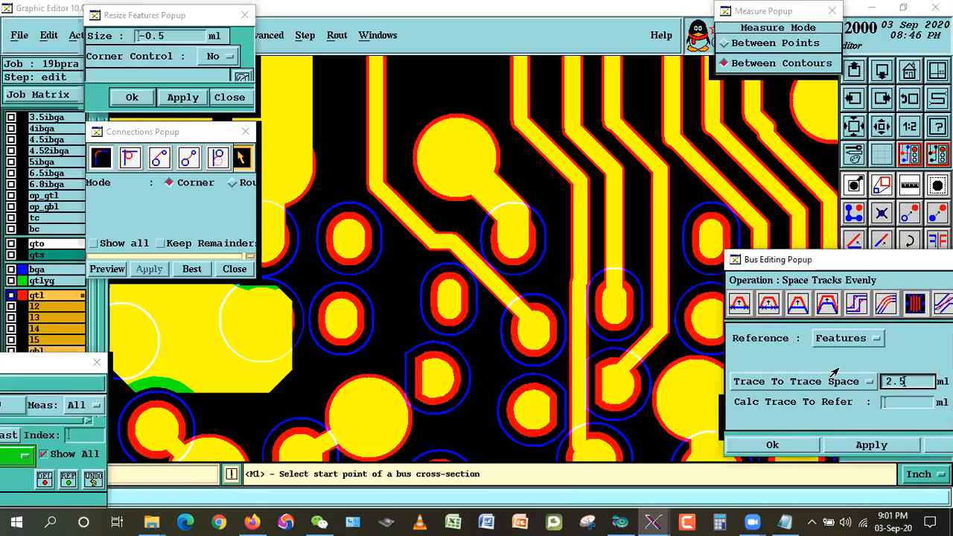
{"action": "left_click", "coordinate": [549, 400]}
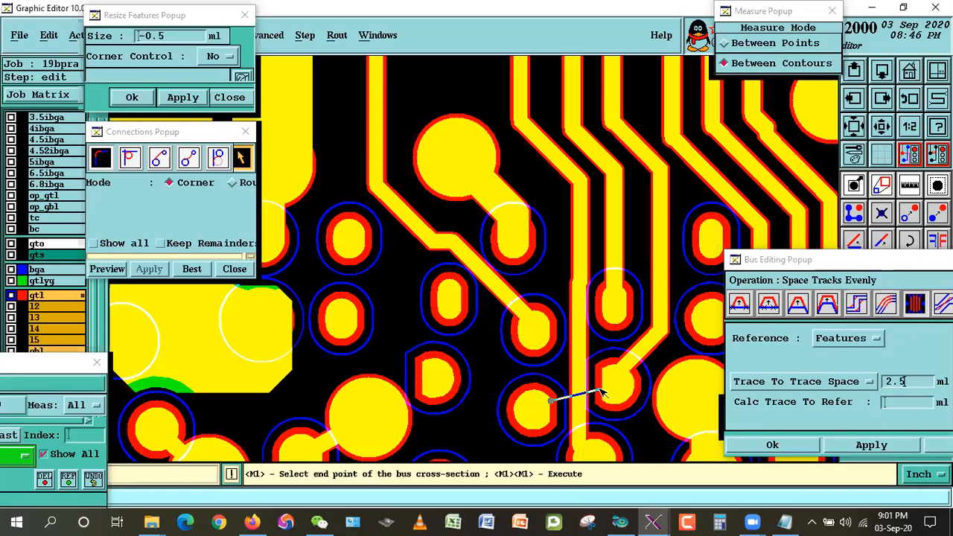
{"action": "double_click", "coordinate": [600, 390]}
{"action": "right_click", "coordinate": [604, 355]}
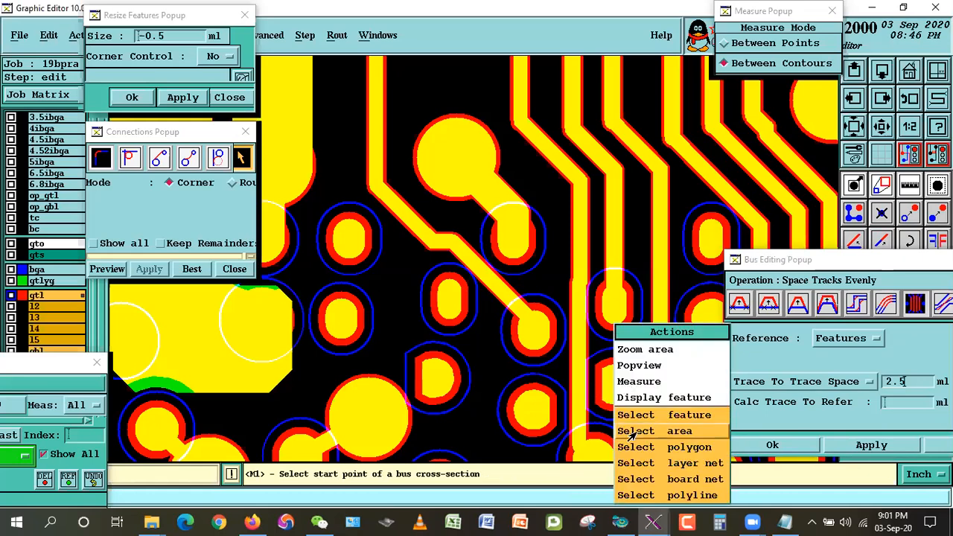
{"action": "left_click", "coordinate": [631, 419]}
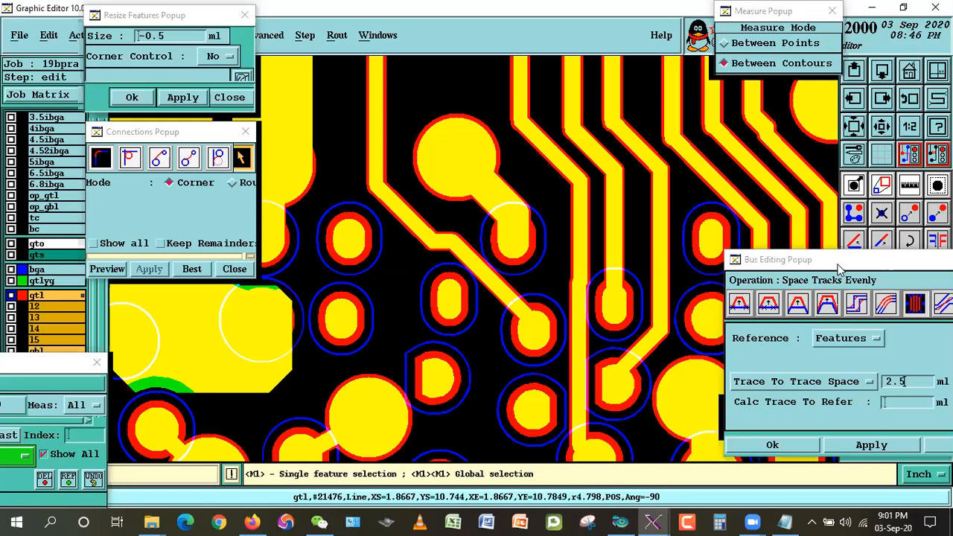
Run Space Tracks Evenly again on the diagonal trace between the narrow and wider oval pads, with Features as reference.
{"action": "left_click_drag", "start_coordinate": [840, 266], "coordinate": [730, 357]}
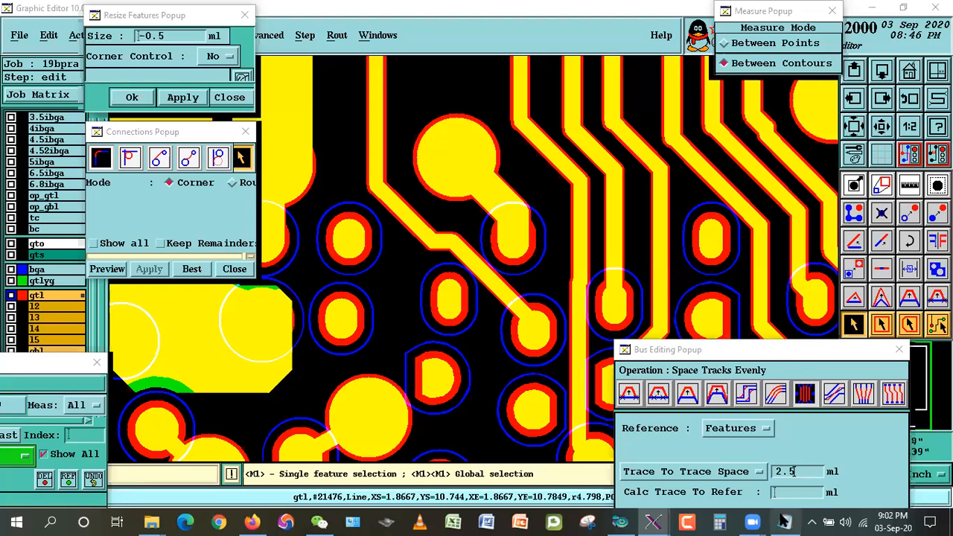
{"action": "left_click", "coordinate": [797, 388]}
{"action": "left_click", "coordinate": [465, 290]}
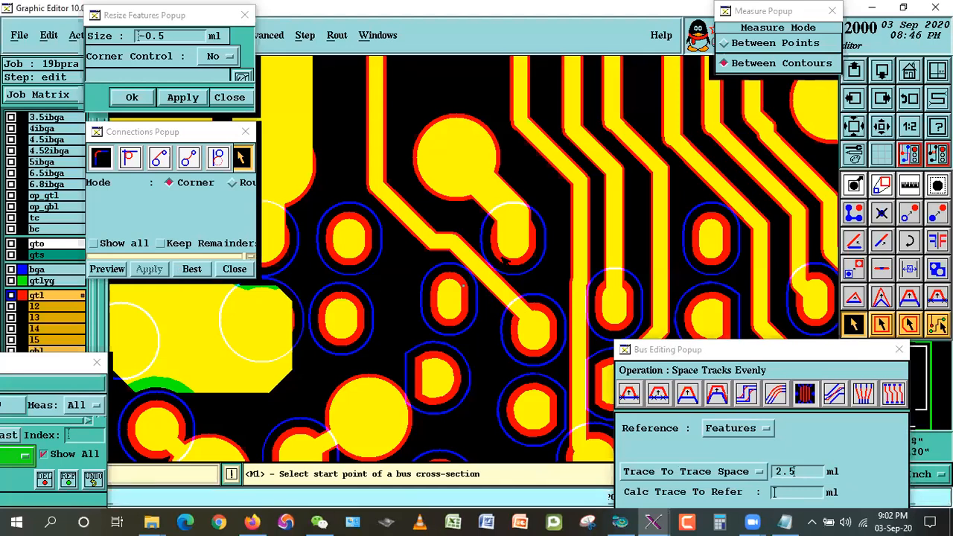
{"action": "left_click", "coordinate": [497, 258]}
Measure the contour spacing from the diagonal trace to the oval pad on each side of it.
{"action": "left_click", "coordinate": [909, 186]}
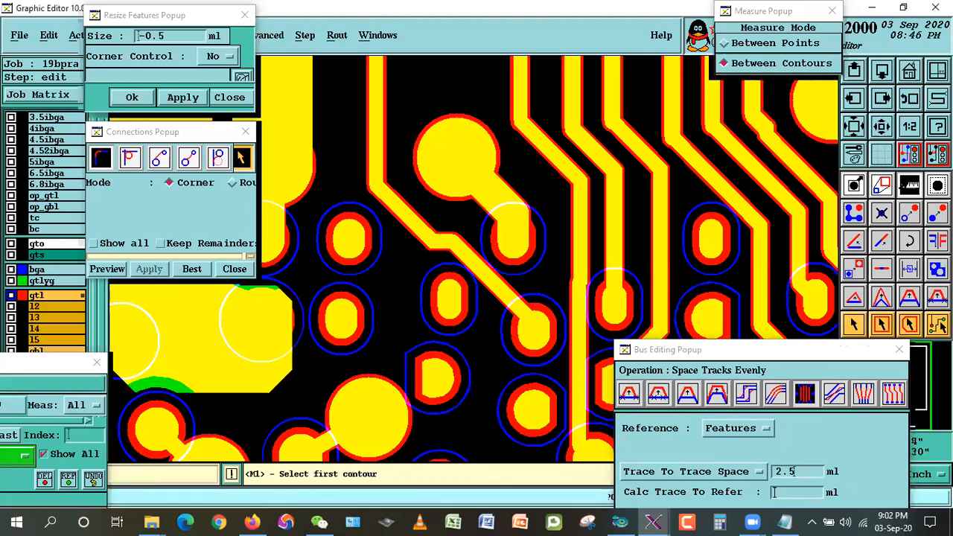
{"action": "left_click", "coordinate": [450, 285]}
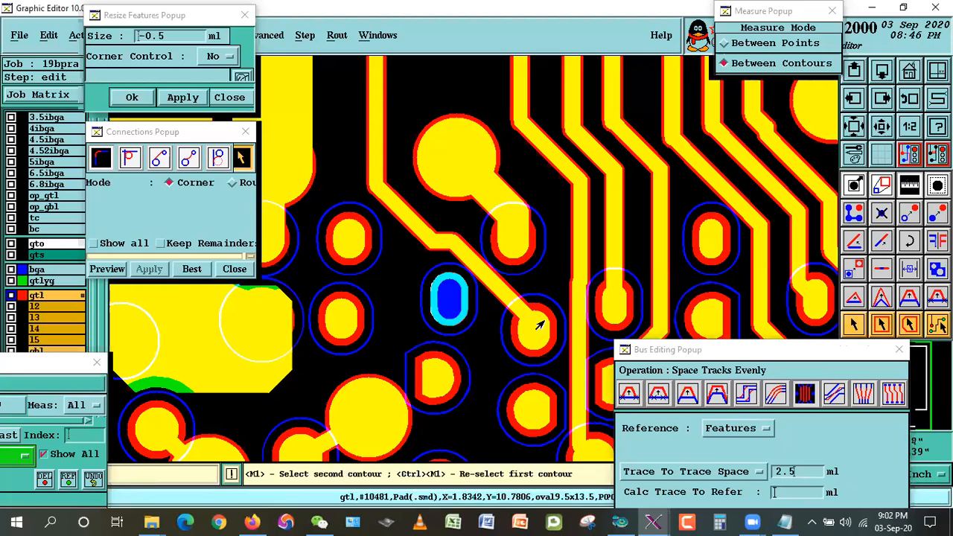
{"action": "left_click", "coordinate": [500, 299]}
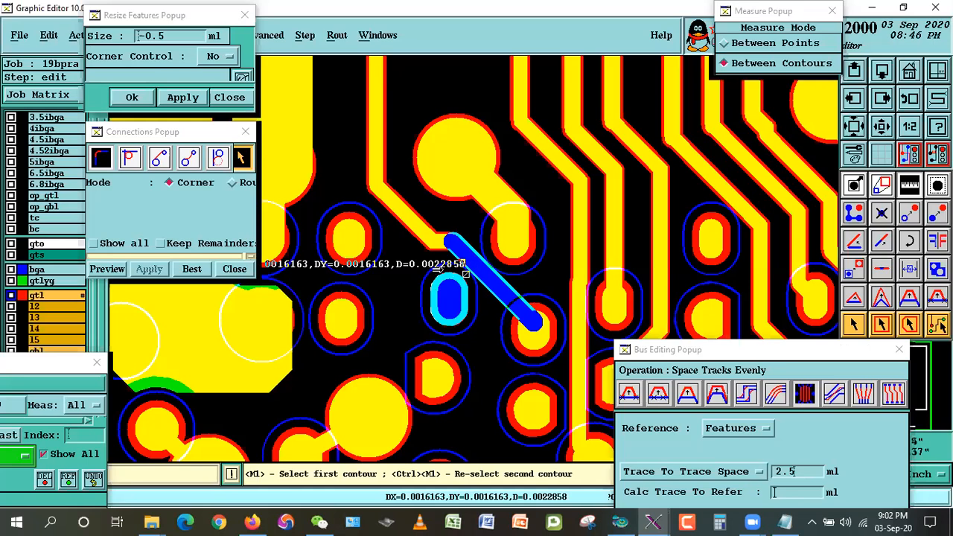
{"action": "left_click", "coordinate": [490, 262]}
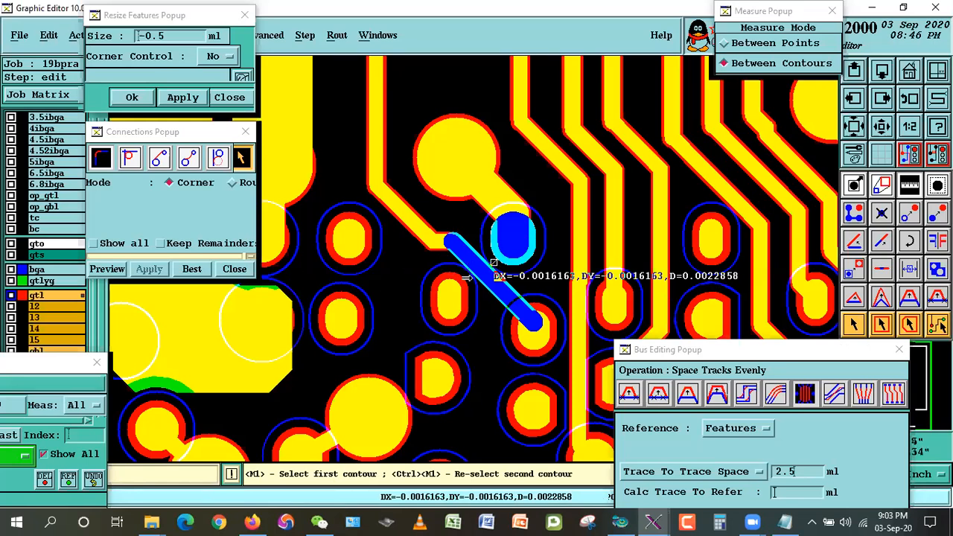
{"action": "left_click", "coordinate": [853, 324]}
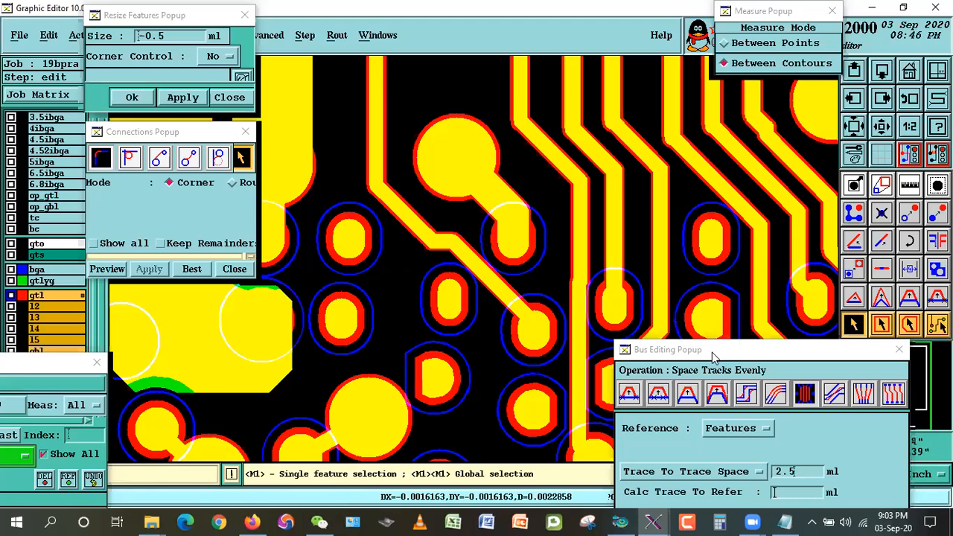
Globally select all lines with the diagonal trace's symbol, clear them, and check the diagonal segment's line width individually.
{"action": "left_click_drag", "start_coordinate": [712, 352], "coordinate": [802, 412]}
{"action": "double_click", "coordinate": [485, 283]}
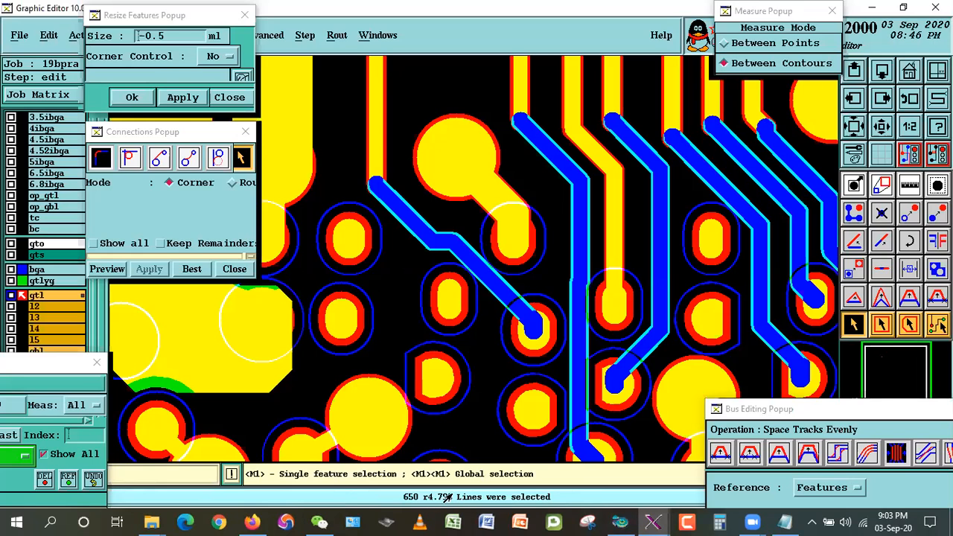
{"action": "left_click", "coordinate": [493, 350]}
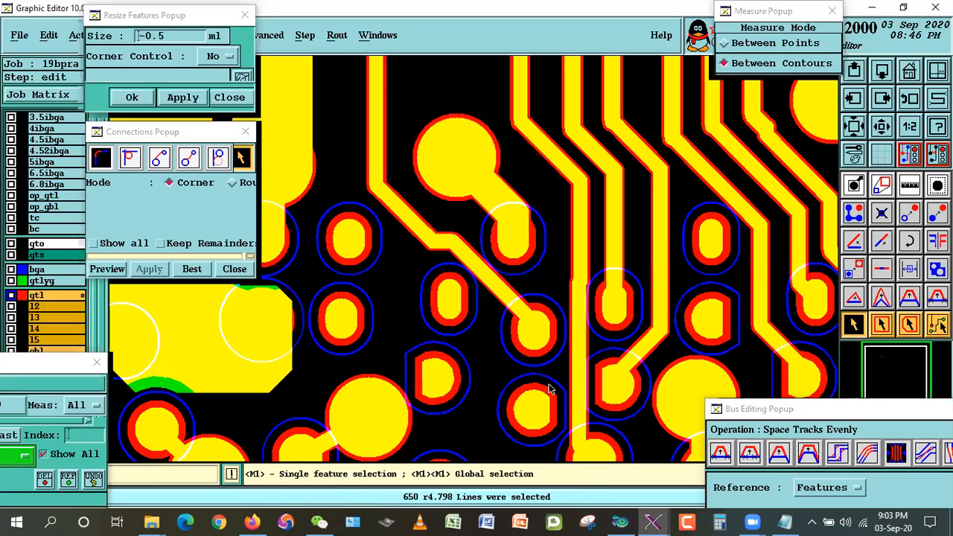
{"action": "left_click", "coordinate": [465, 256]}
{"action": "left_click", "coordinate": [543, 270]}
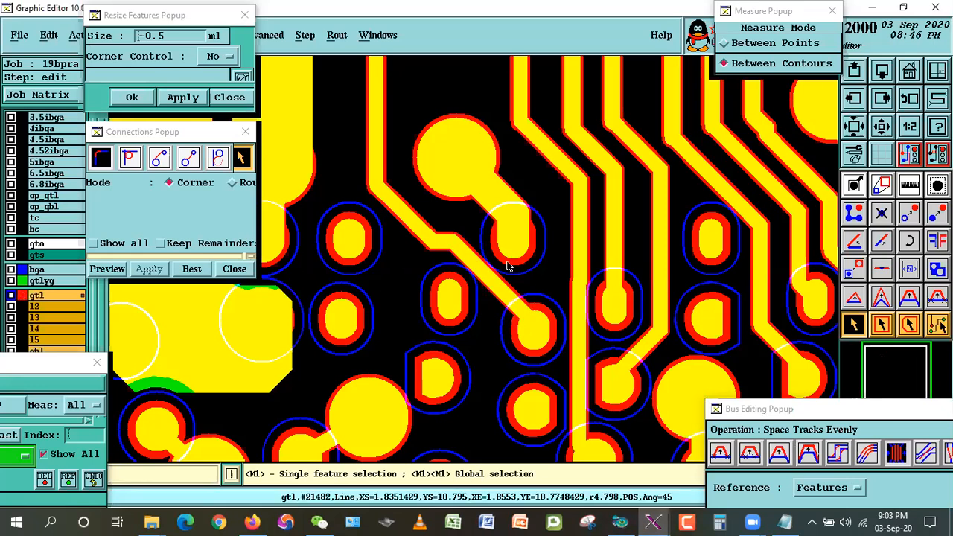
Check the narrow oval pad's symbol, globally select the oval11.5x13.5 pads, and clear the selection.
{"action": "left_click", "coordinate": [447, 300]}
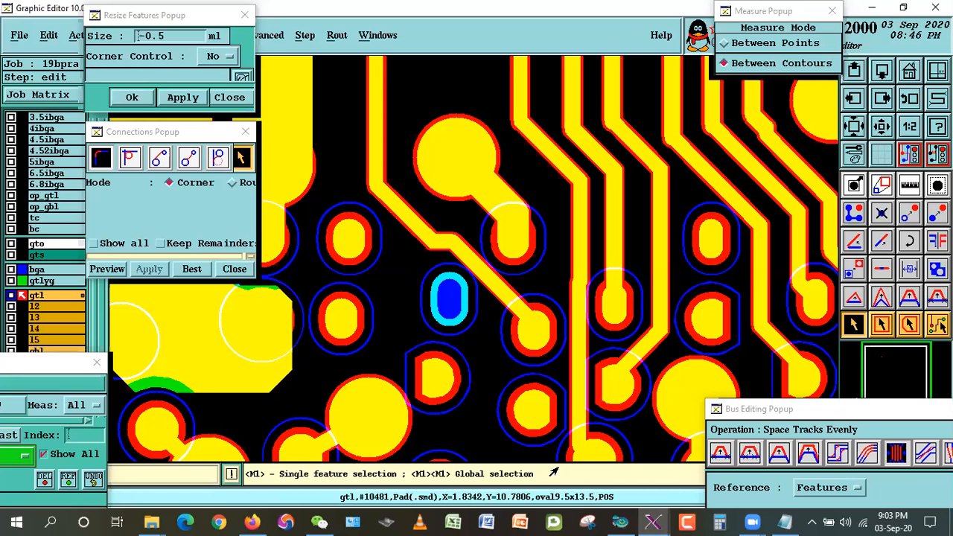
{"action": "double_click", "coordinate": [541, 300]}
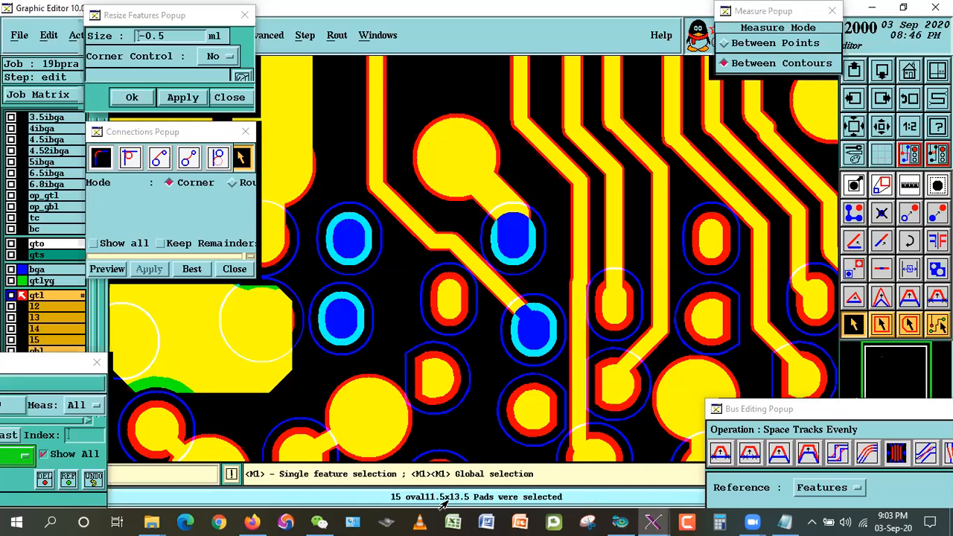
{"action": "left_click", "coordinate": [540, 174]}
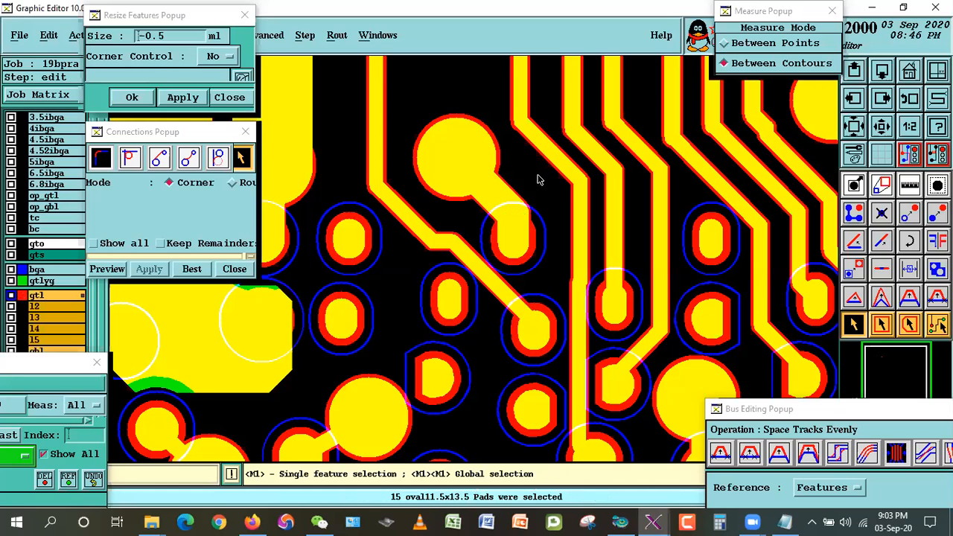
Resize the two oval pads flanking the diagonal trace by -0.5 mil and space the trace evenly between them.
{"action": "left_click", "coordinate": [515, 249]}
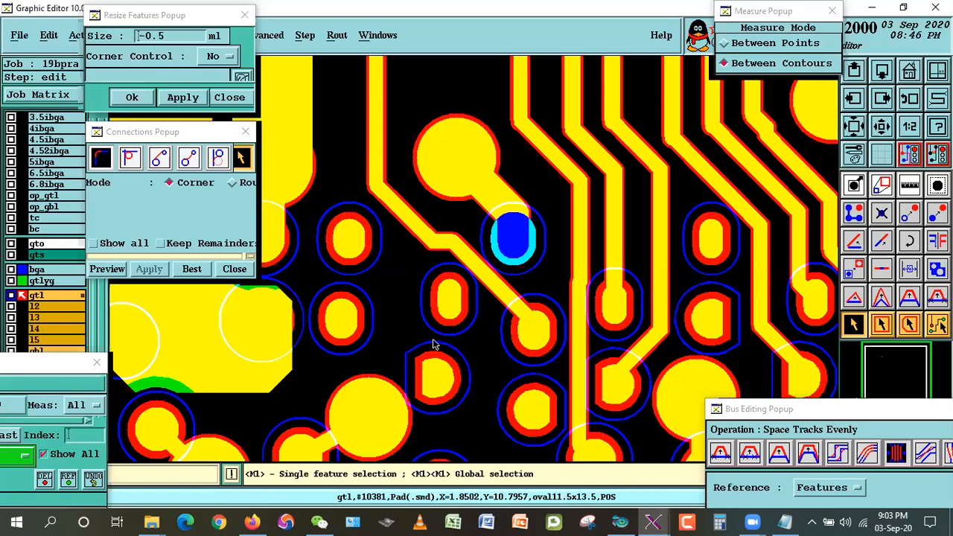
{"action": "left_click", "coordinate": [450, 300]}
{"action": "left_click", "coordinate": [181, 97]}
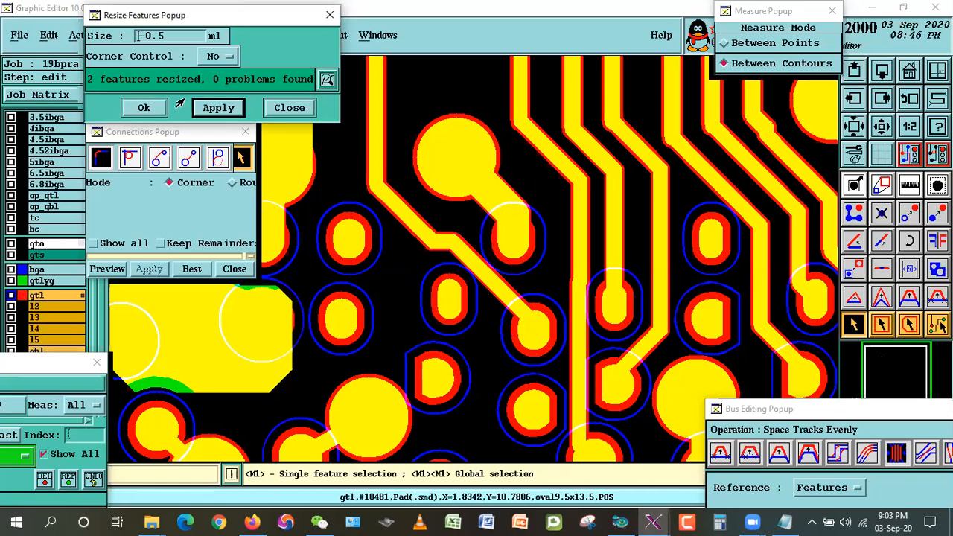
{"action": "left_click", "coordinate": [895, 452]}
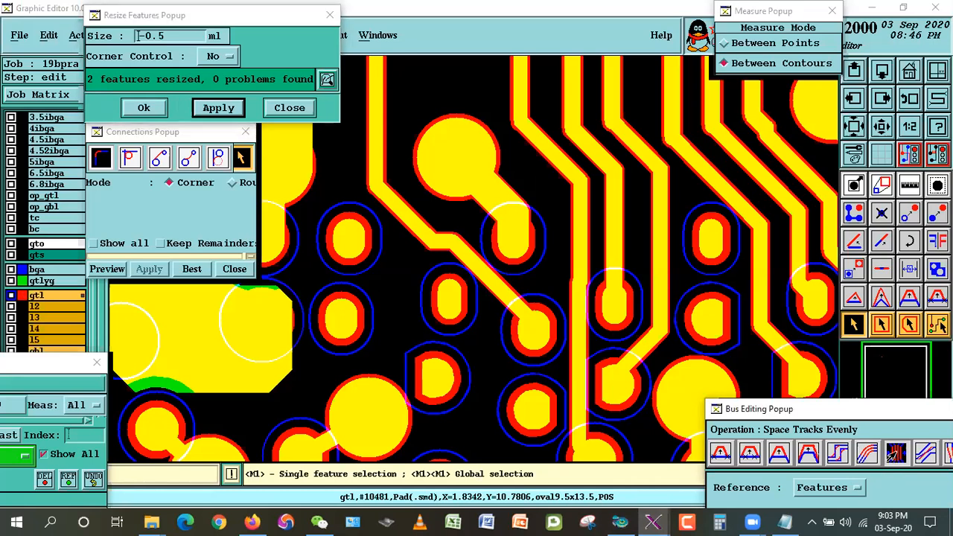
{"action": "left_click", "coordinate": [461, 285]}
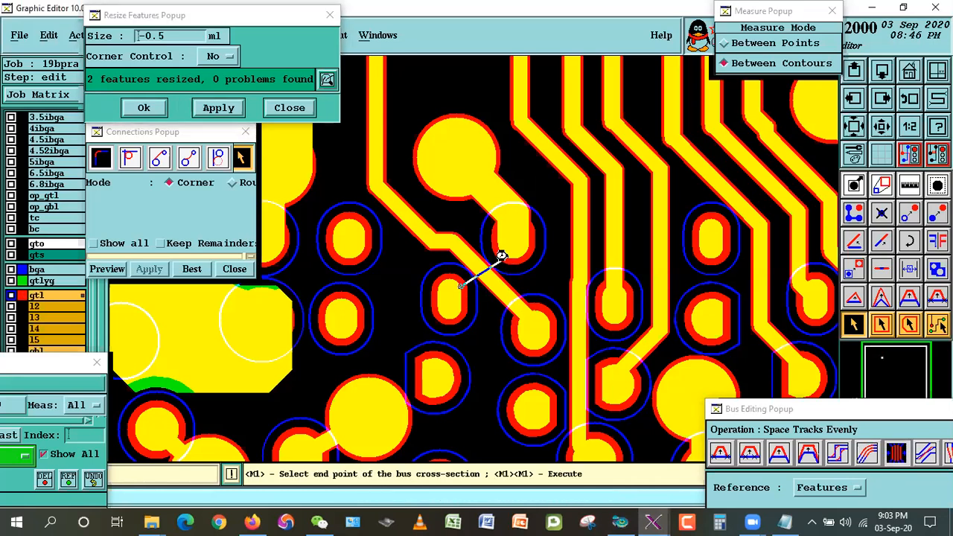
{"action": "double_click", "coordinate": [501, 254]}
Measure the contour spacing from the diagonal trace to the resized oval pad on each side of it.
{"action": "left_click", "coordinate": [909, 185]}
{"action": "left_click", "coordinate": [450, 289]}
{"action": "left_click", "coordinate": [489, 260]}
{"action": "left_click", "coordinate": [470, 265]}
{"action": "left_click", "coordinate": [443, 298]}
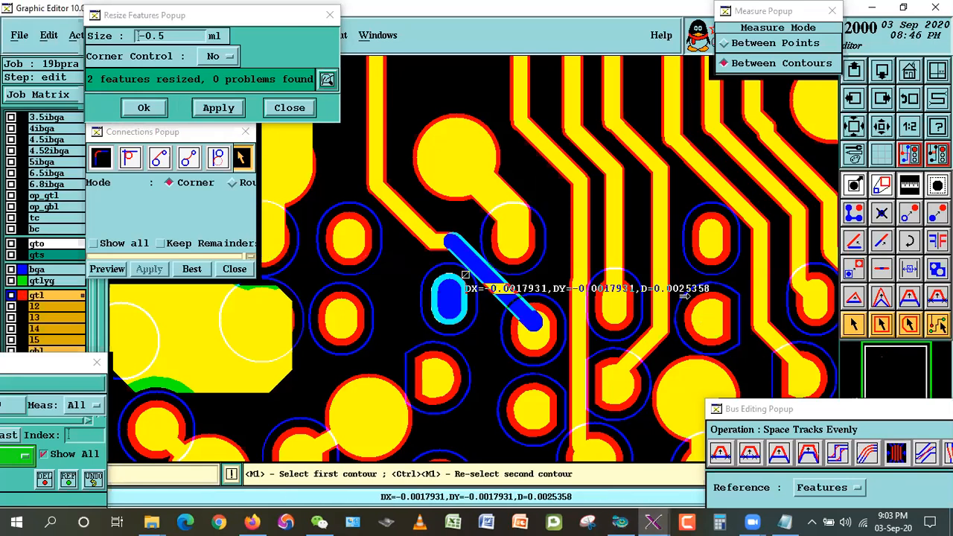
{"action": "left_click", "coordinate": [510, 258], "text": "ctrl"}
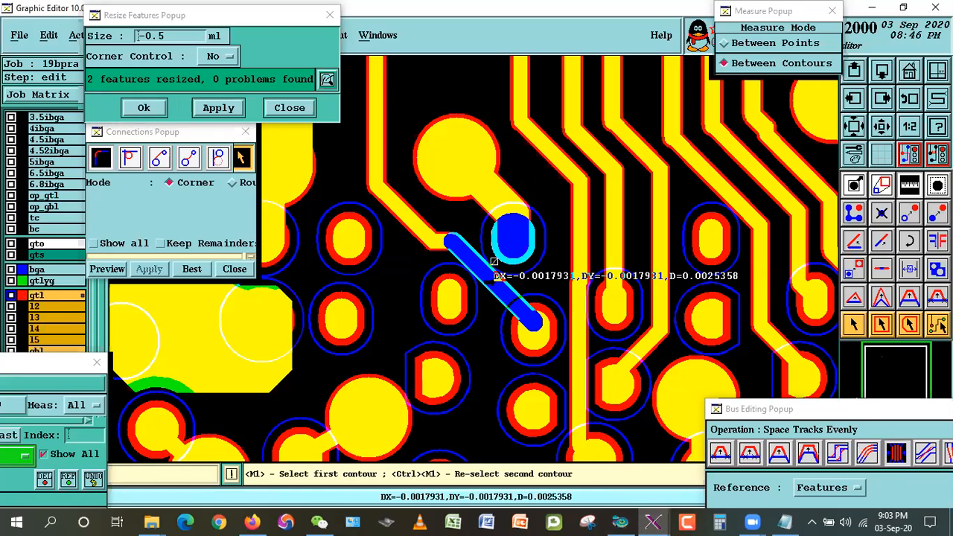
{"action": "left_click", "coordinate": [854, 324]}
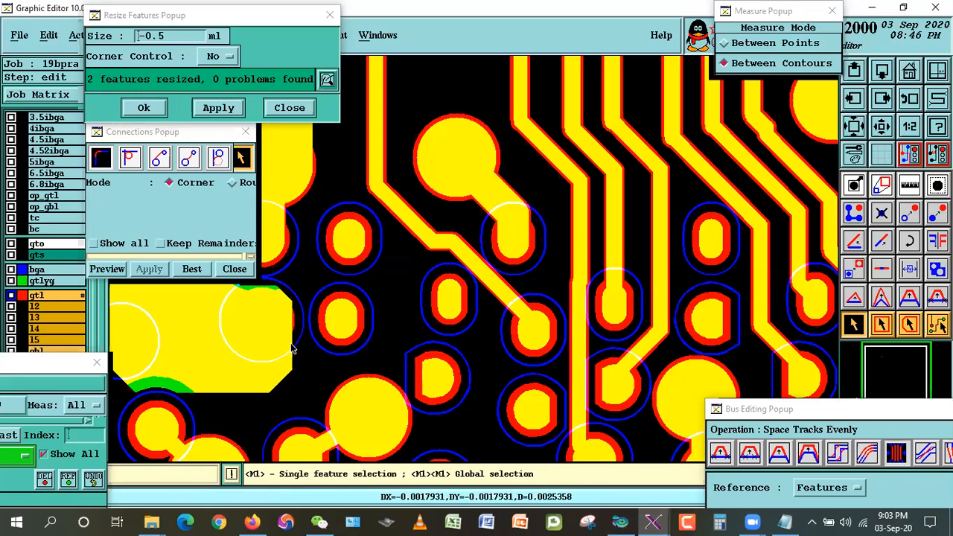
Show all measurement markers and measure the contour spacing between the next marked isolated oval pad and its adjacent diagonal trace.
{"action": "left_click", "coordinate": [96, 455]}
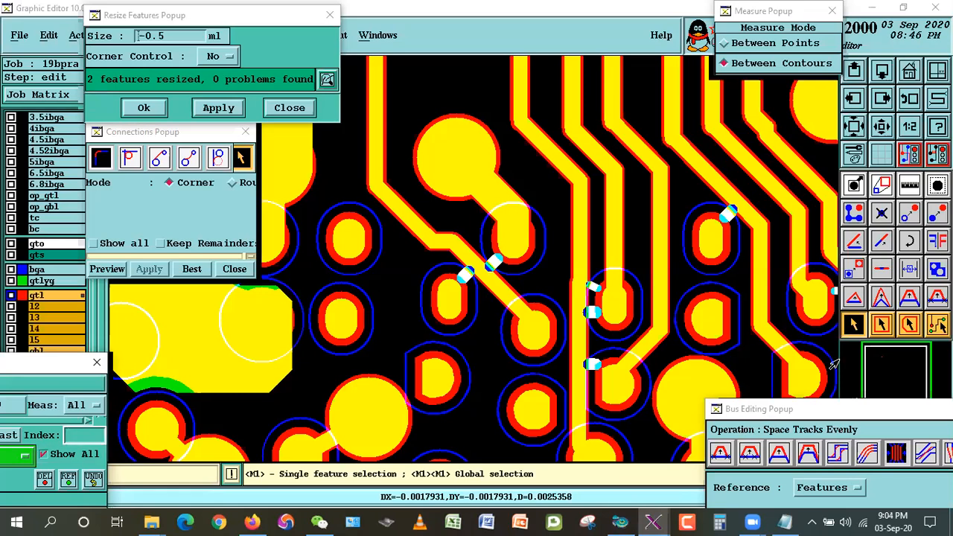
{"action": "left_click", "coordinate": [884, 130]}
{"action": "right_click", "coordinate": [714, 192]}
{"action": "left_click", "coordinate": [747, 224]}
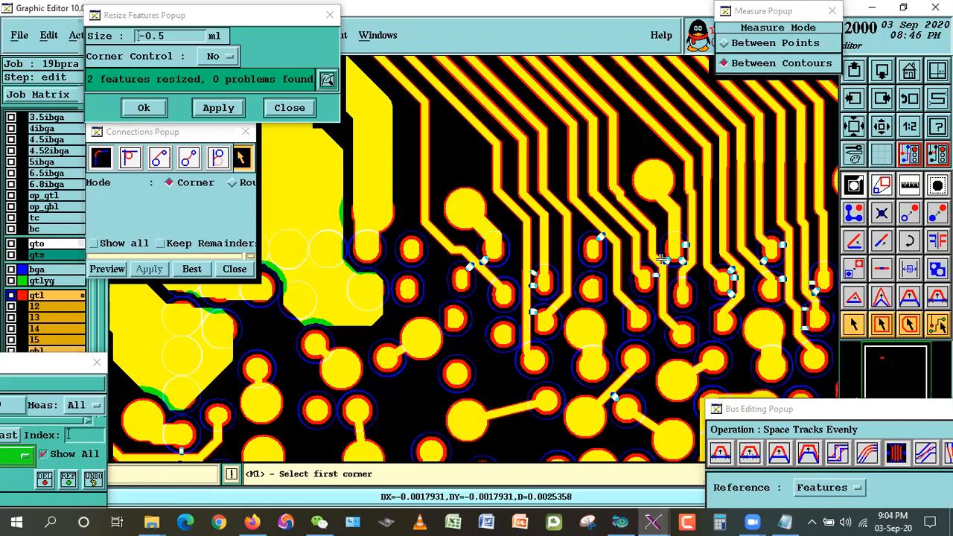
{"action": "left_click_drag", "start_coordinate": [662, 258], "coordinate": [541, 191]}
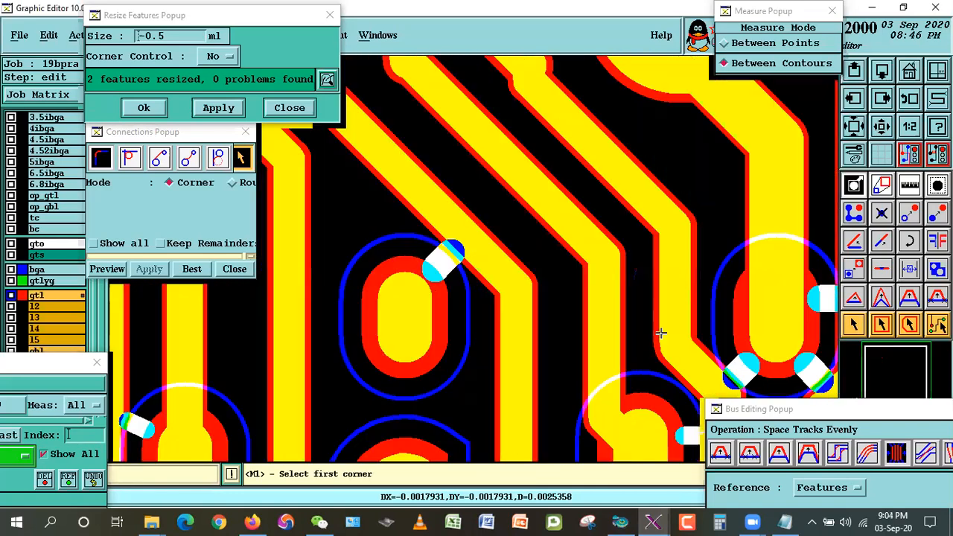
{"action": "left_click", "coordinate": [909, 185]}
{"action": "left_click", "coordinate": [419, 285]}
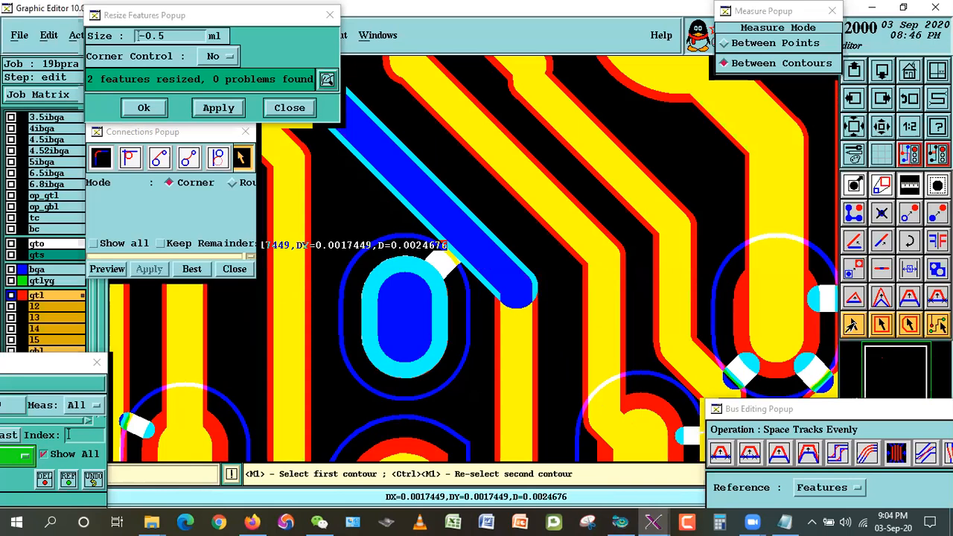
{"action": "left_click", "coordinate": [851, 322]}
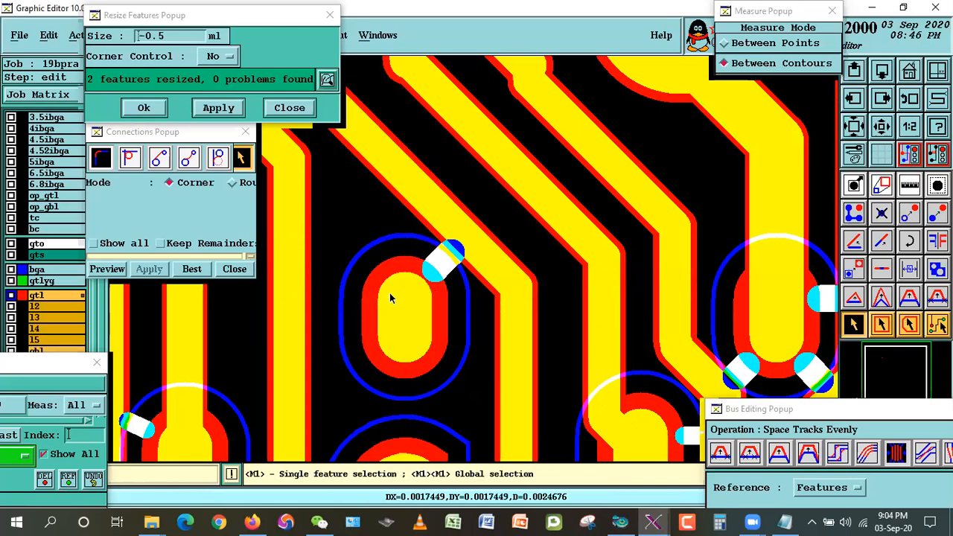
Try to move the diagonal segment beside the isolated oval pad using the fixed-angle line triplet move.
{"action": "left_click", "coordinate": [909, 296]}
{"action": "left_click", "coordinate": [487, 247]}
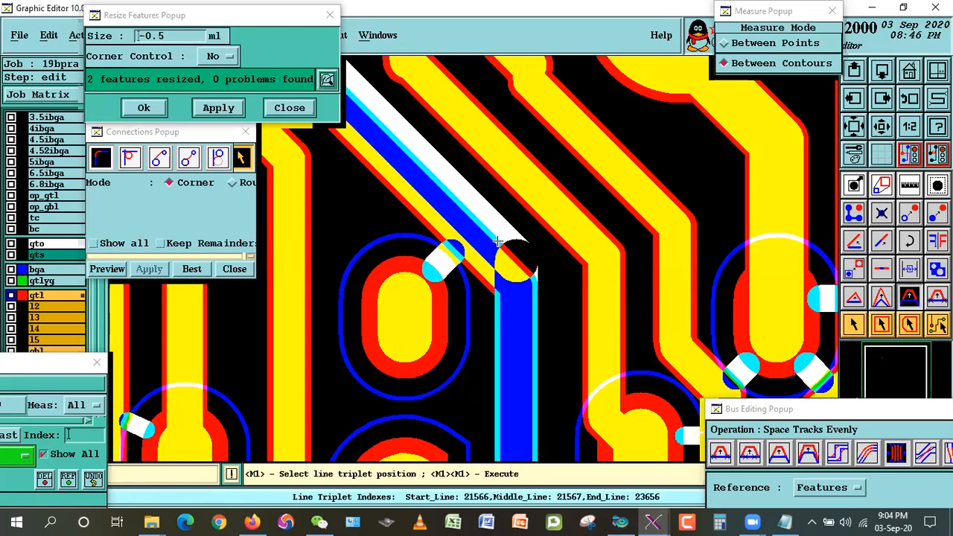
{"action": "left_click", "coordinate": [486, 250]}
{"action": "double_click", "coordinate": [454, 277]}
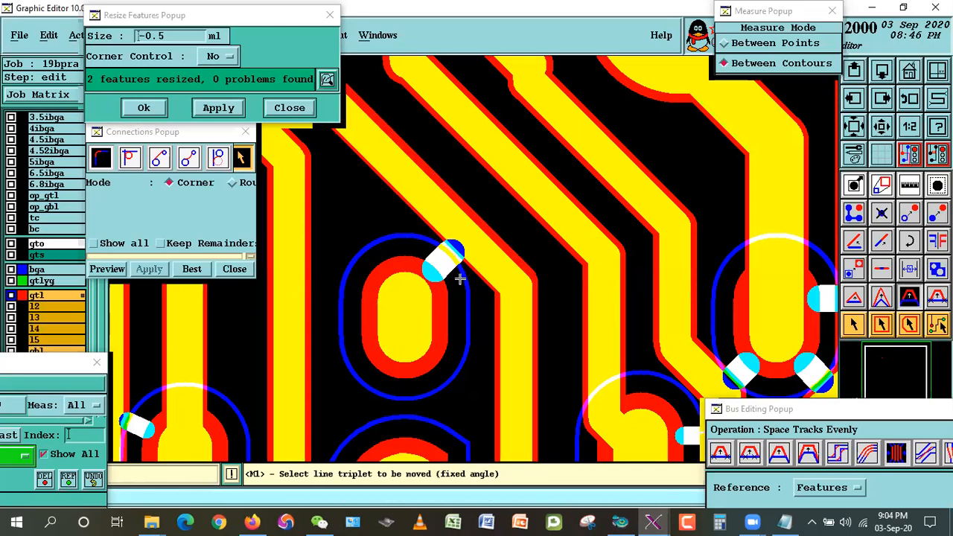
Measure the contour spacing between the diagonal trace beside the oval pad and the neighbouring parallel diagonal trace.
{"action": "scroll", "coordinate": [450, 261], "scroll_direction": "down", "scroll_amount": 2}
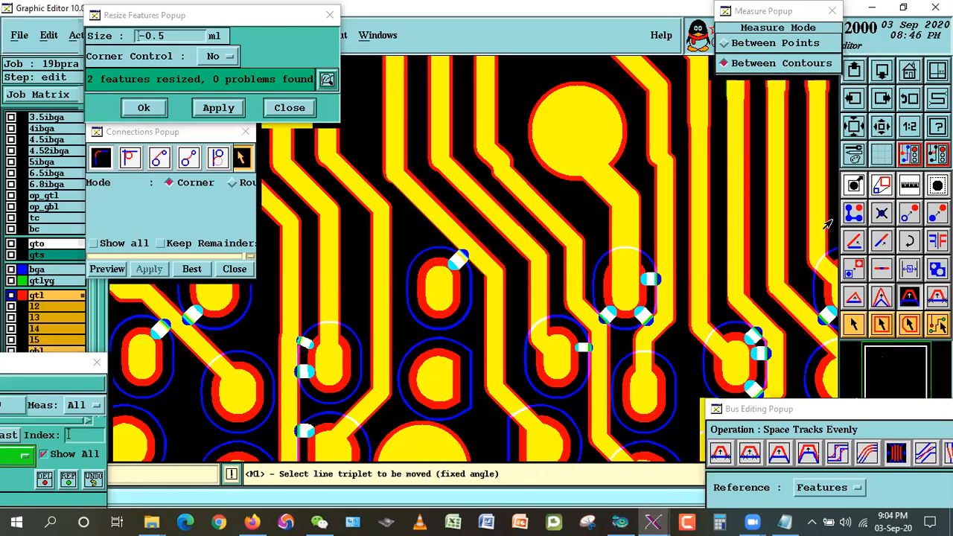
{"action": "left_click", "coordinate": [909, 186]}
{"action": "left_click", "coordinate": [445, 225]}
{"action": "left_click", "coordinate": [508, 221]}
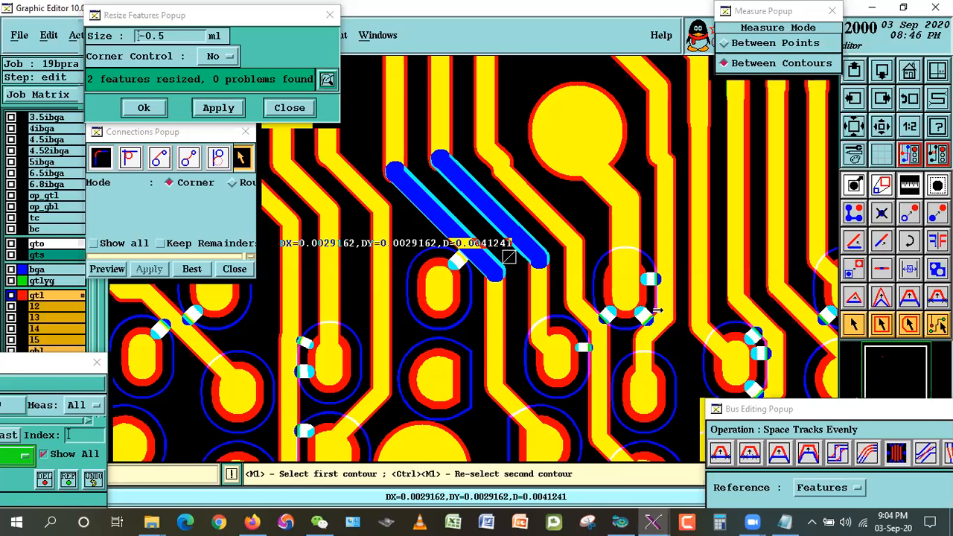
{"action": "left_click", "coordinate": [853, 324]}
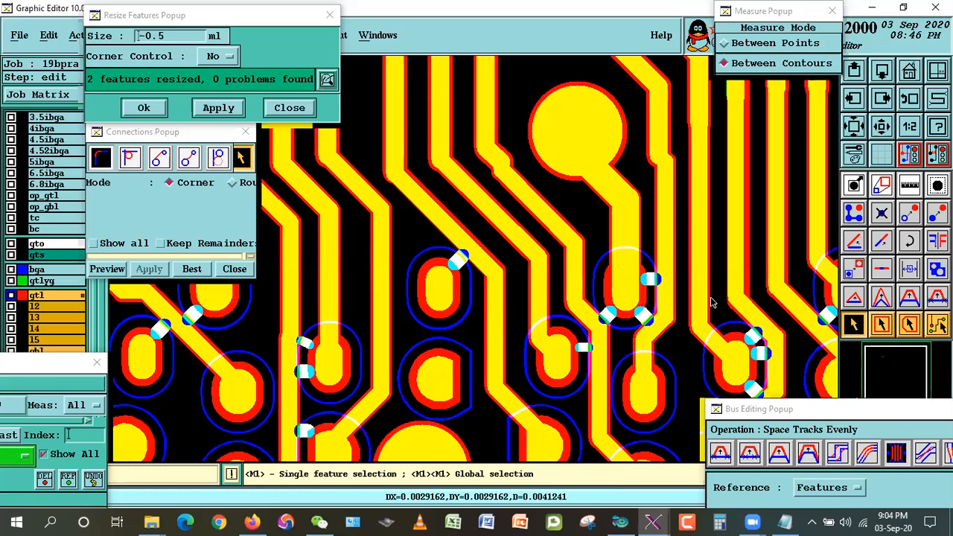
Space the vertical trace evenly between the oval pads flanking it, in the next area with spacing markers.
{"action": "left_click", "coordinate": [882, 130]}
{"action": "right_click", "coordinate": [549, 273]}
{"action": "left_click", "coordinate": [568, 297]}
{"action": "left_click", "coordinate": [424, 258]}
{"action": "left_click", "coordinate": [625, 385]}
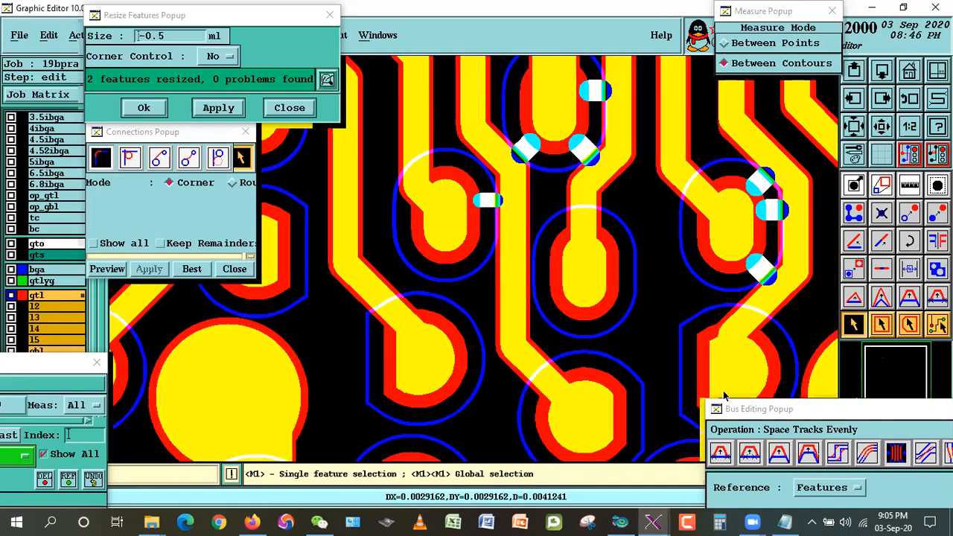
{"action": "left_click", "coordinate": [898, 457]}
{"action": "left_click", "coordinate": [475, 225]}
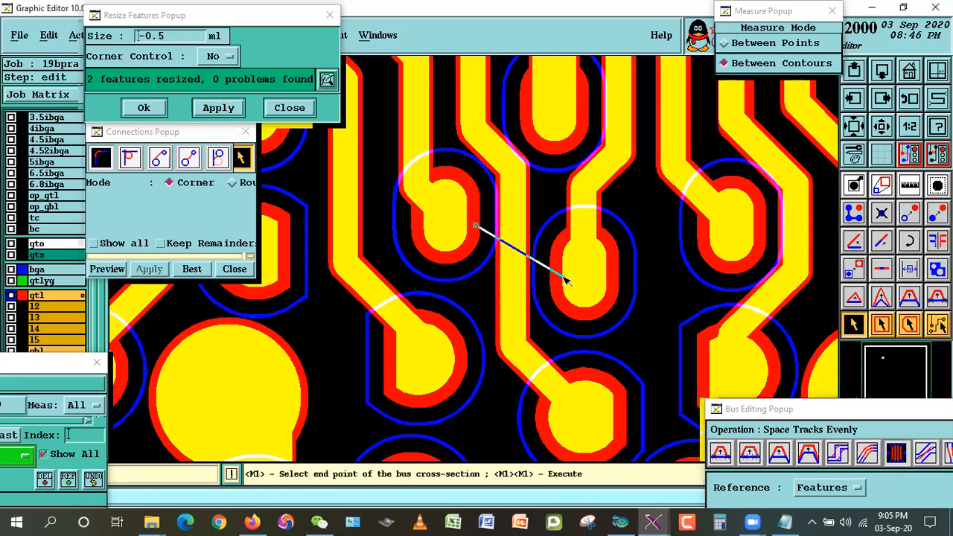
{"action": "double_click", "coordinate": [549, 271]}
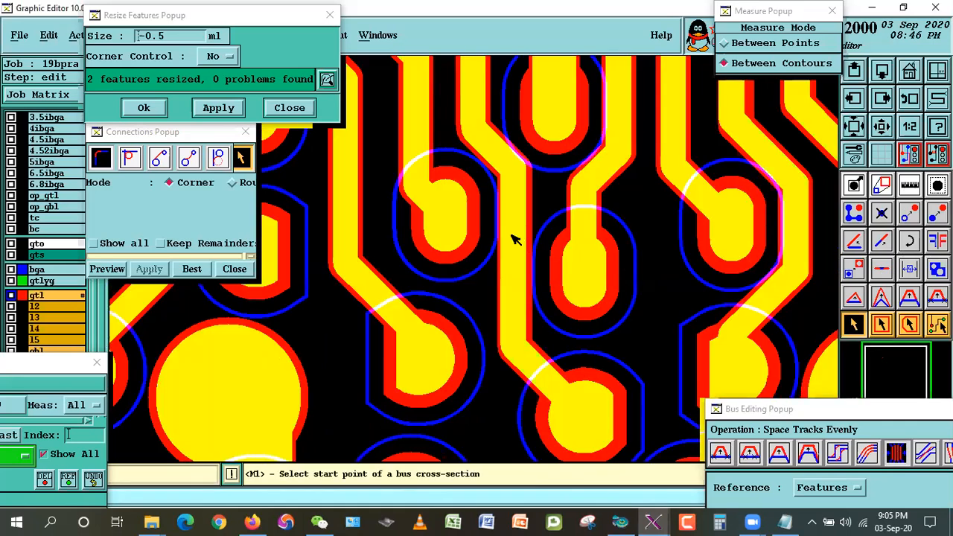
Measure the contour spacing between the vertical trace and its flanking oval pads.
{"action": "left_click", "coordinate": [909, 185]}
{"action": "left_click", "coordinate": [458, 231]}
{"action": "left_click", "coordinate": [505, 260]}
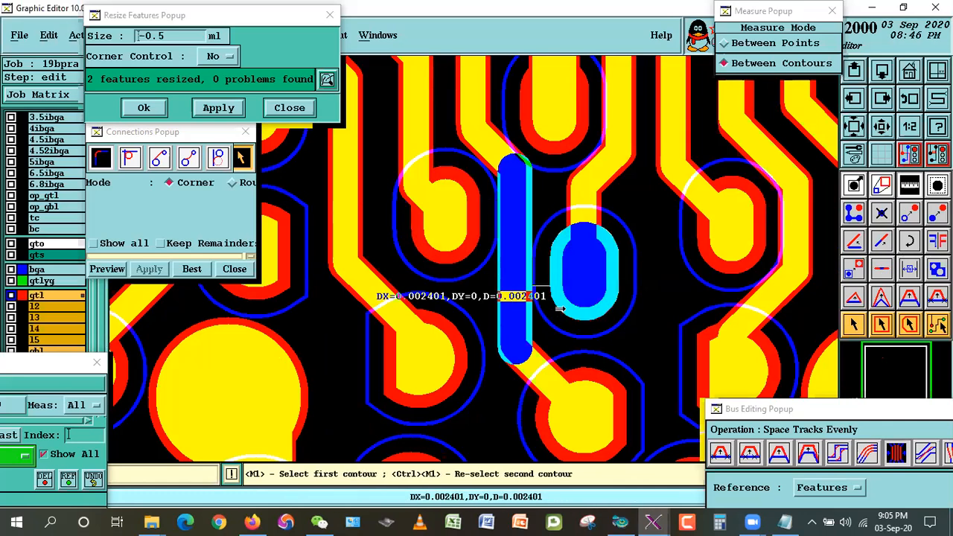
Globally select the oval9.5x13.5 pads from the oval pad beside the vertical trace, and clear the selection.
{"action": "left_click", "coordinate": [853, 324]}
{"action": "double_click", "coordinate": [583, 276]}
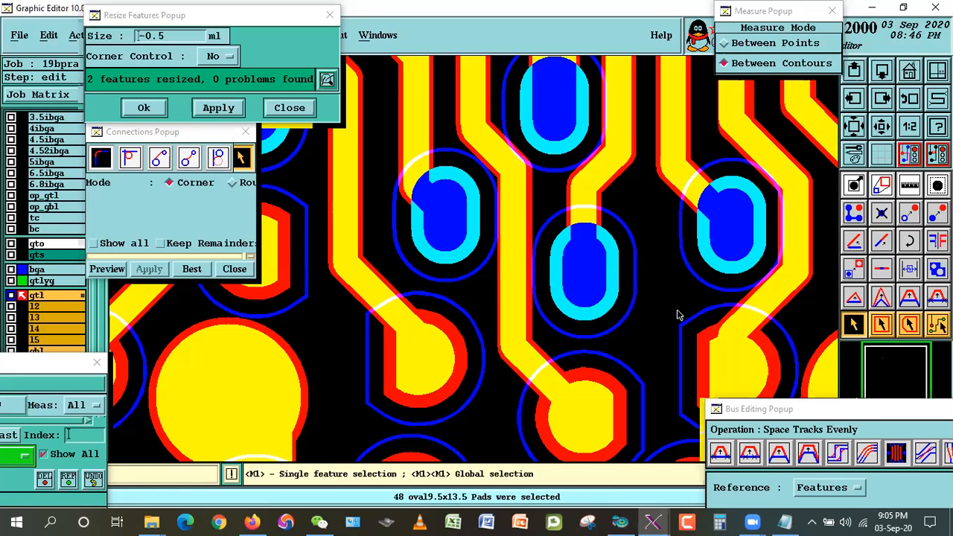
{"action": "left_click", "coordinate": [669, 281]}
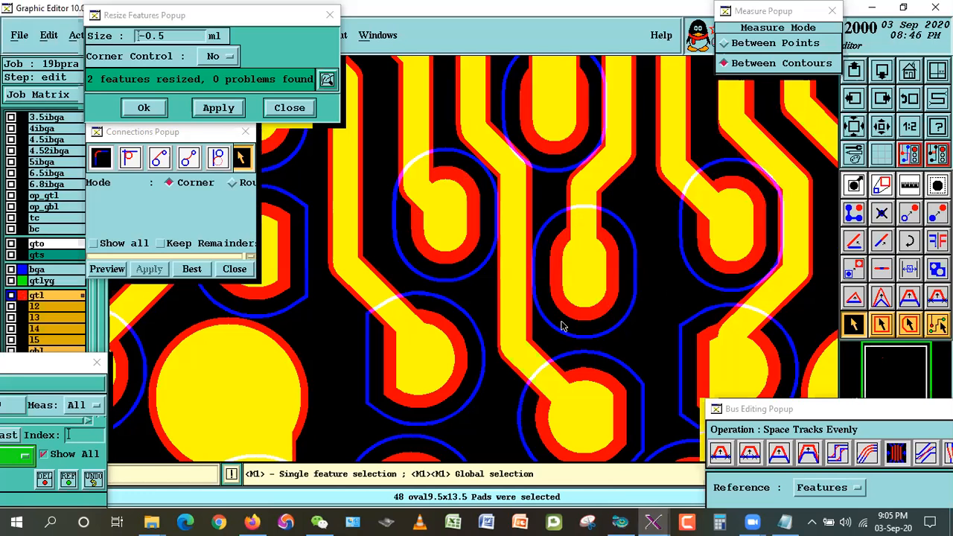
Resize the two oval pads flanking the vertical trace by -0.5 mil and space the trace evenly between them.
{"action": "left_click", "coordinate": [596, 300]}
{"action": "left_click", "coordinate": [474, 243]}
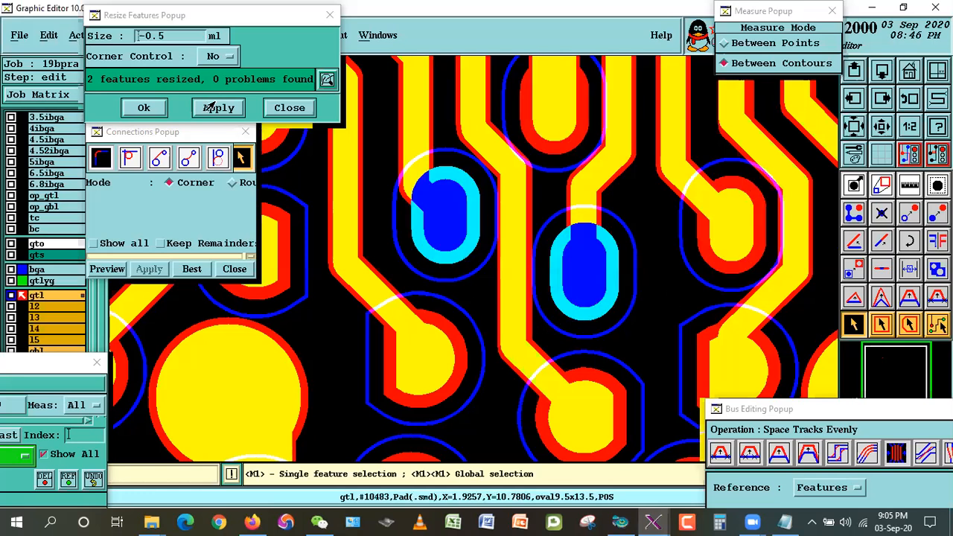
{"action": "left_click", "coordinate": [210, 107]}
{"action": "left_click", "coordinate": [897, 452]}
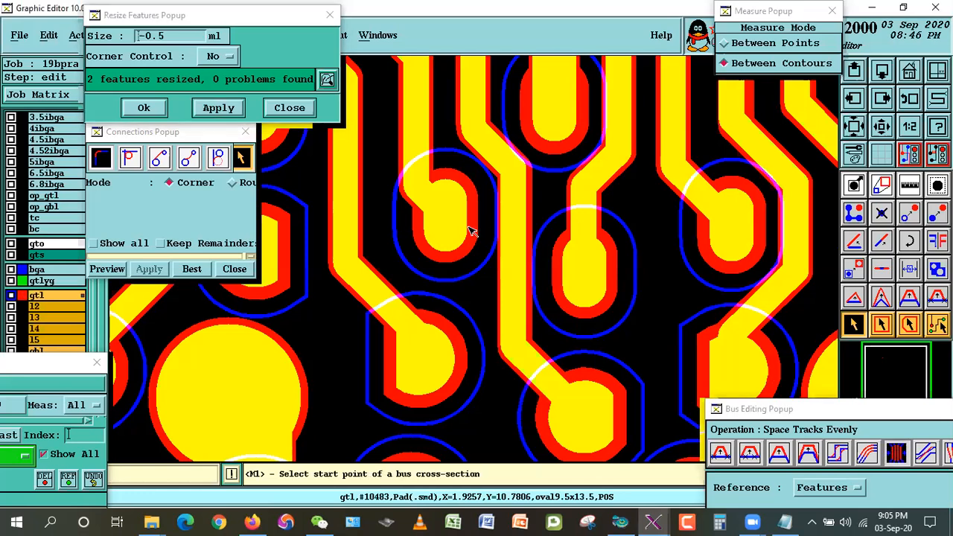
{"action": "left_click", "coordinate": [469, 227]}
{"action": "double_click", "coordinate": [549, 274]}
Measure the contour spacing between the vertical trace and the resized oval pad on its left side.
{"action": "left_click", "coordinate": [907, 185]}
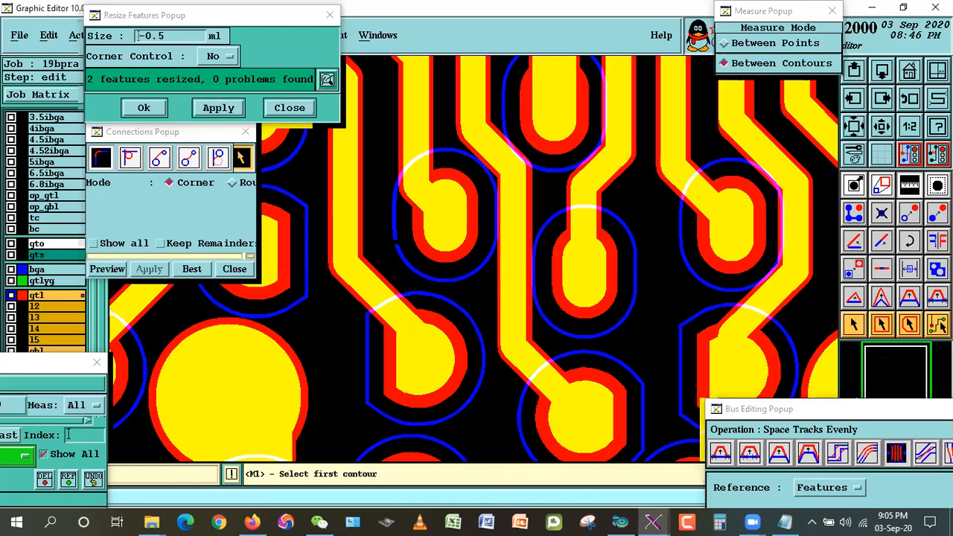
{"action": "left_click", "coordinate": [439, 233]}
{"action": "left_click", "coordinate": [509, 272]}
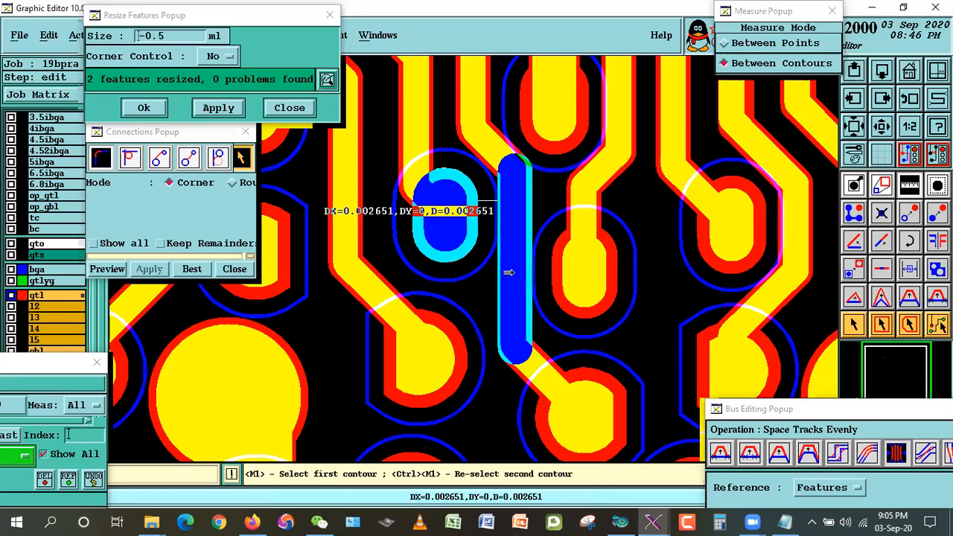
{"action": "left_click", "coordinate": [506, 315]}
{"action": "left_click", "coordinate": [856, 324]}
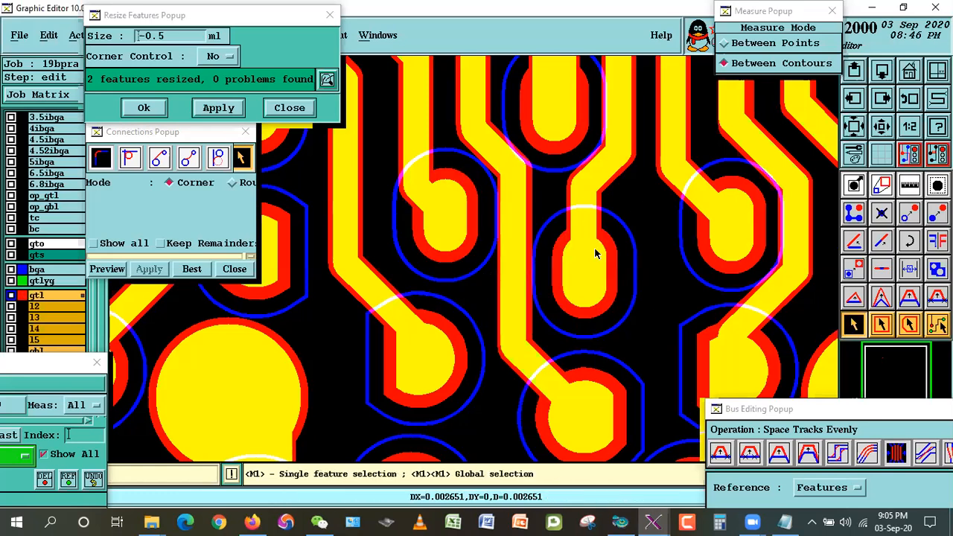
Undo the last edit and resize the oval pad to the left of the vertical trace by -0.5 mil.
{"action": "key", "text": "ctrl+z"}
{"action": "key", "text": "Return"}
{"action": "left_click", "coordinate": [472, 220]}
{"action": "left_click", "coordinate": [216, 106]}
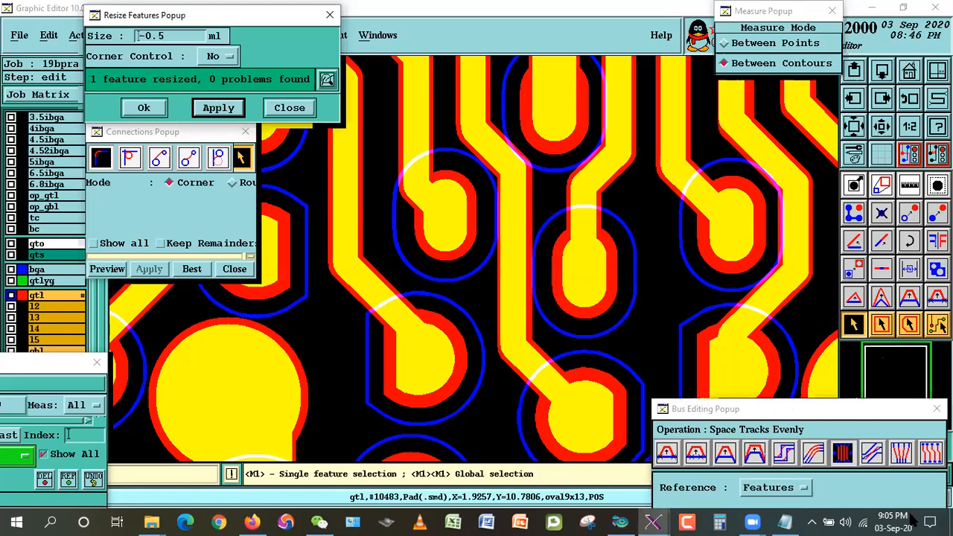
Space the vertical trace evenly again between its two flanking oval pads, with Features as reference.
{"action": "left_click", "coordinate": [836, 462]}
{"action": "left_click", "coordinate": [470, 229]}
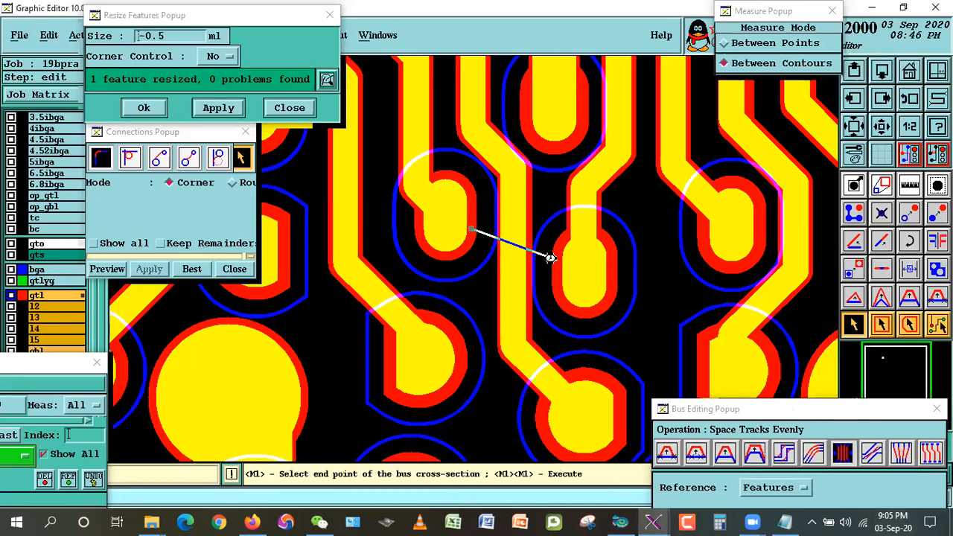
{"action": "left_click", "coordinate": [551, 257]}
Measure the contour spacing from the vertical trace to the oval pad on each side of it.
{"action": "left_click", "coordinate": [904, 186]}
{"action": "left_click", "coordinate": [461, 216]}
{"action": "left_click", "coordinate": [493, 238]}
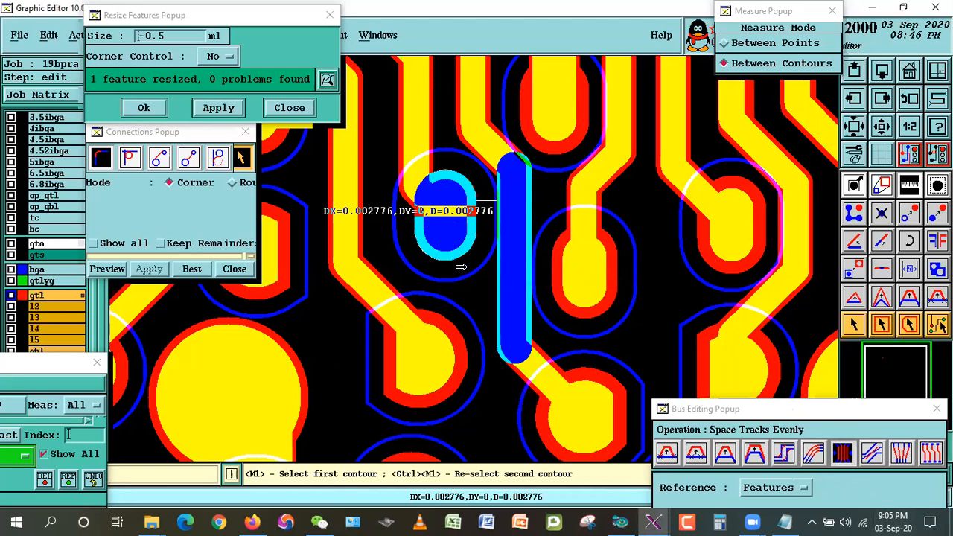
{"action": "left_click", "coordinate": [552, 288]}
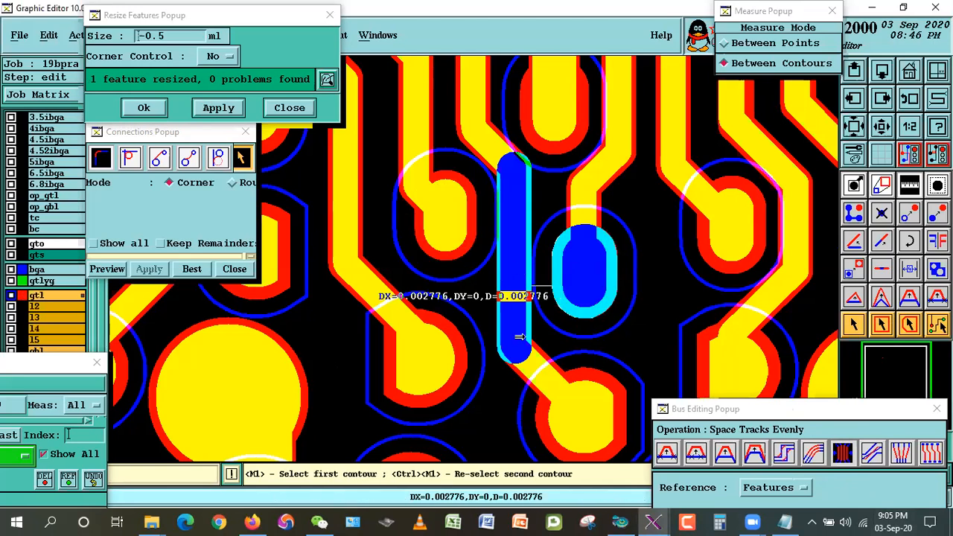
Globally select the oval9x13 pads, and globally select the oval8.5x12.5 pads to check both flanking pads' symbols.
{"action": "left_click", "coordinate": [853, 325]}
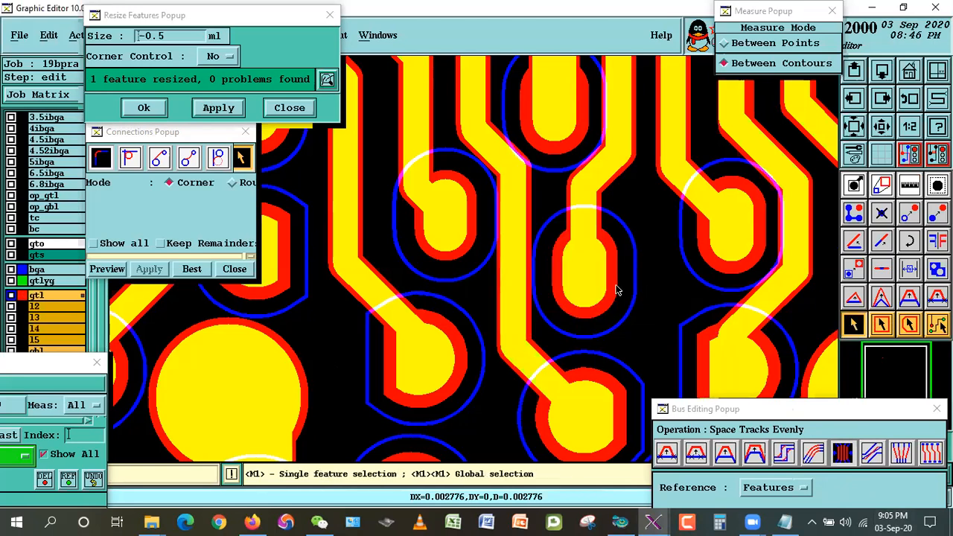
{"action": "left_click", "coordinate": [577, 291]}
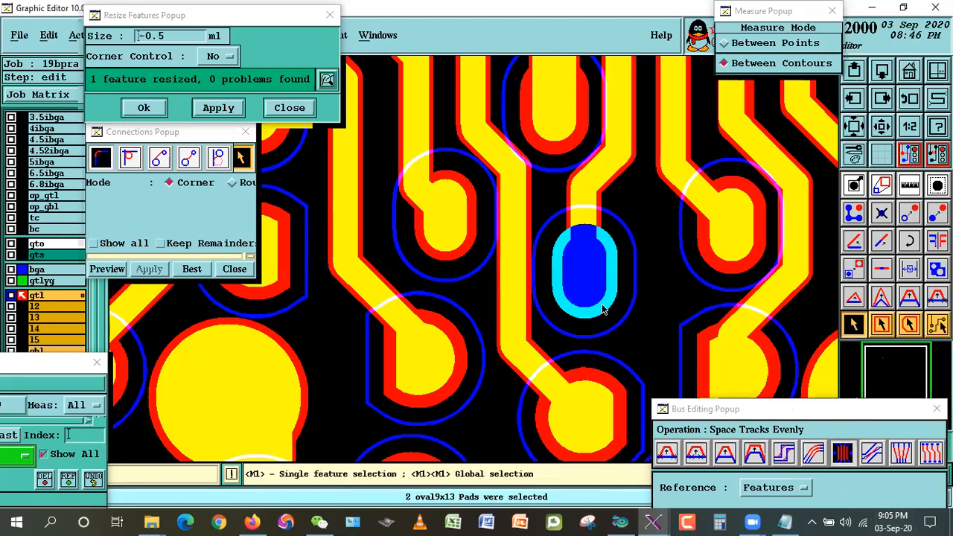
{"action": "left_click", "coordinate": [421, 229]}
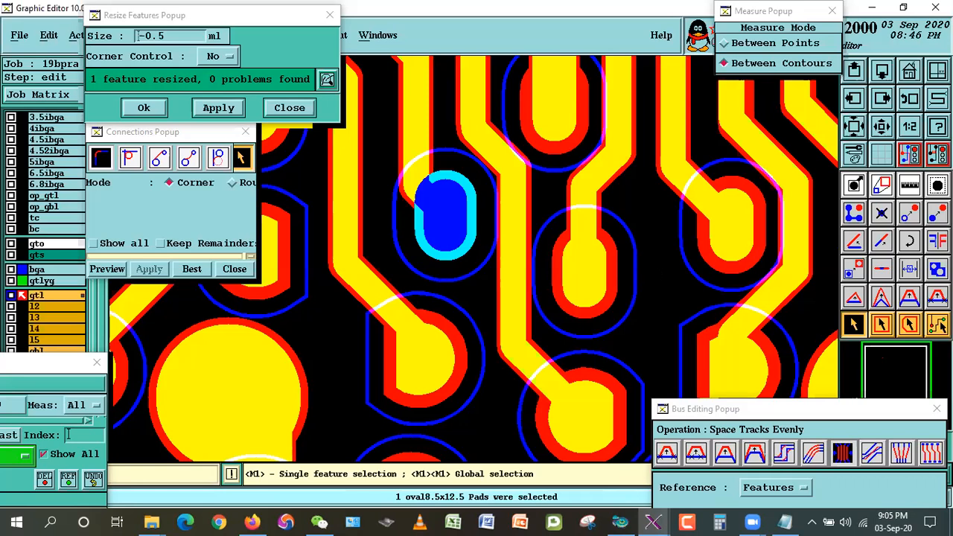
Globally select the oval6x10 pads on gtlyg to check their symbol, and clear the selection.
{"action": "left_click", "coordinate": [640, 287]}
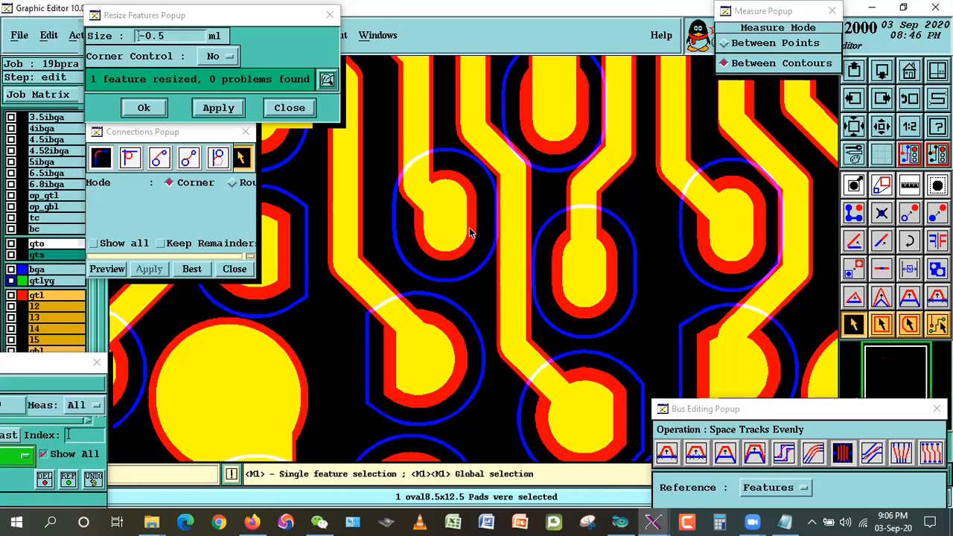
{"action": "left_click", "coordinate": [447, 237]}
{"action": "left_click", "coordinate": [446, 237]}
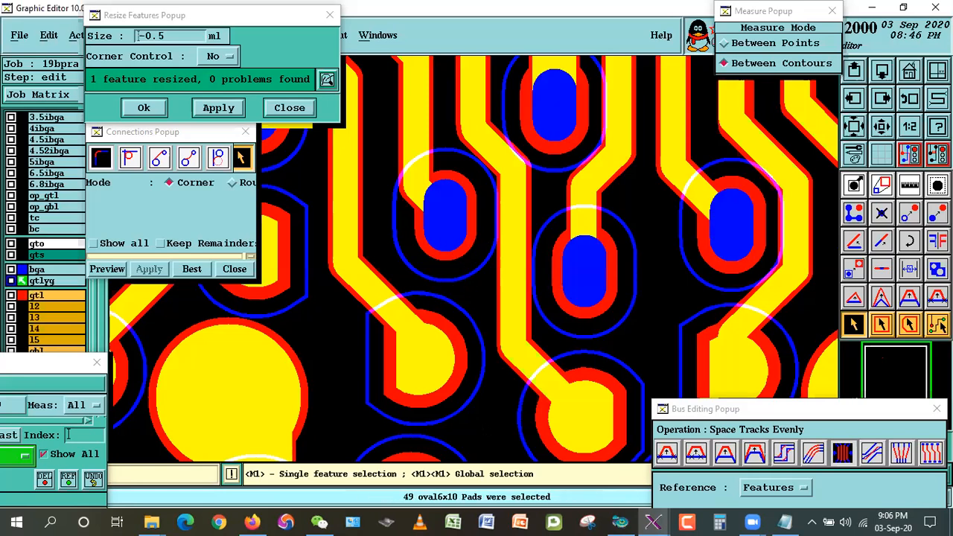
{"action": "left_click", "coordinate": [660, 297]}
Display all spacing result markers and frame the marked diagonal traces around the large oval pad.
{"action": "double_click", "coordinate": [69, 452]}
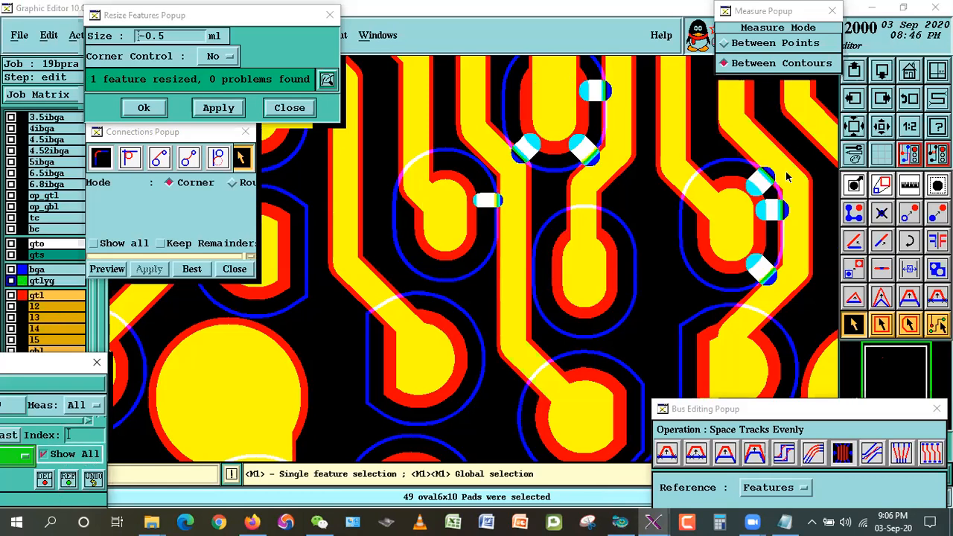
{"action": "left_click", "coordinate": [878, 131]}
{"action": "right_click", "coordinate": [548, 199]}
{"action": "left_click", "coordinate": [563, 223]}
{"action": "left_click", "coordinate": [472, 154]}
{"action": "left_click", "coordinate": [579, 242]}
Move the diagonal line triplet on gtlyg slightly away from the oval pad above it, keeping the angle fixed.
{"action": "left_click", "coordinate": [909, 297]}
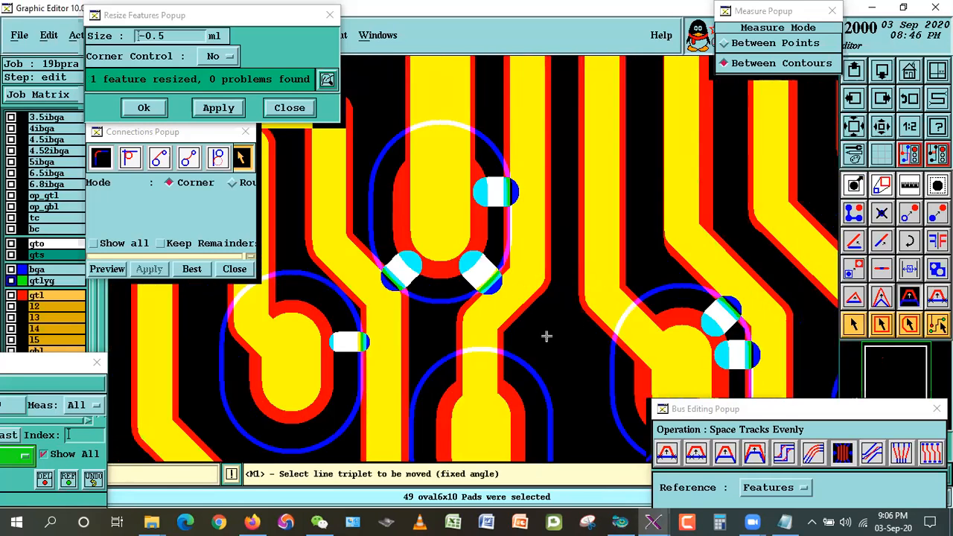
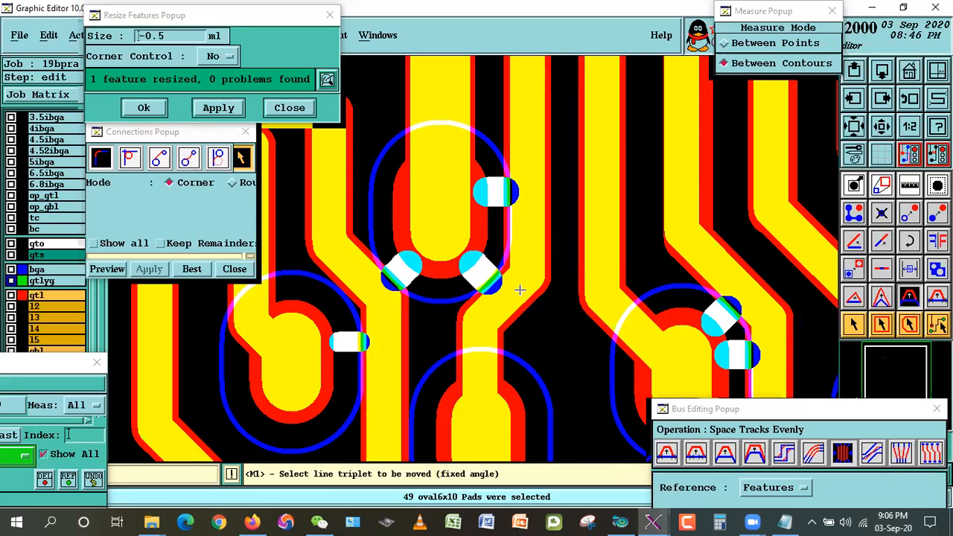
{"action": "left_click", "coordinate": [513, 307]}
{"action": "double_click", "coordinate": [510, 287]}
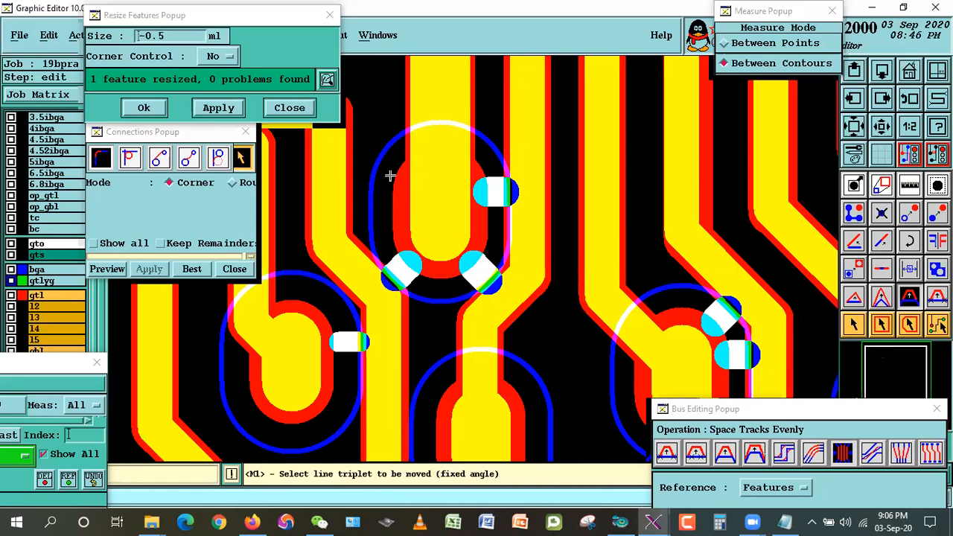
{"action": "right_click", "coordinate": [489, 249]}
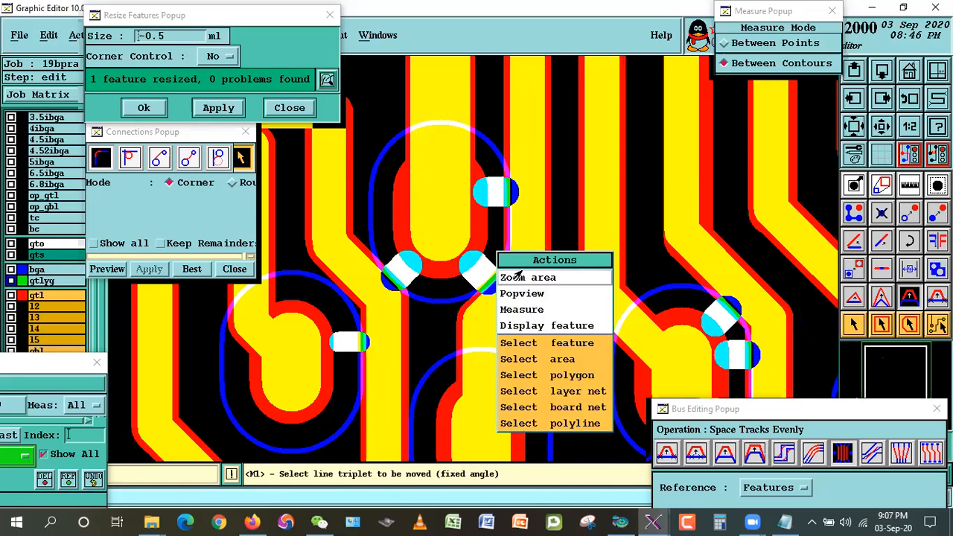
{"action": "left_click", "coordinate": [527, 277]}
{"action": "left_click_drag", "start_coordinate": [387, 247], "coordinate": [554, 375]}
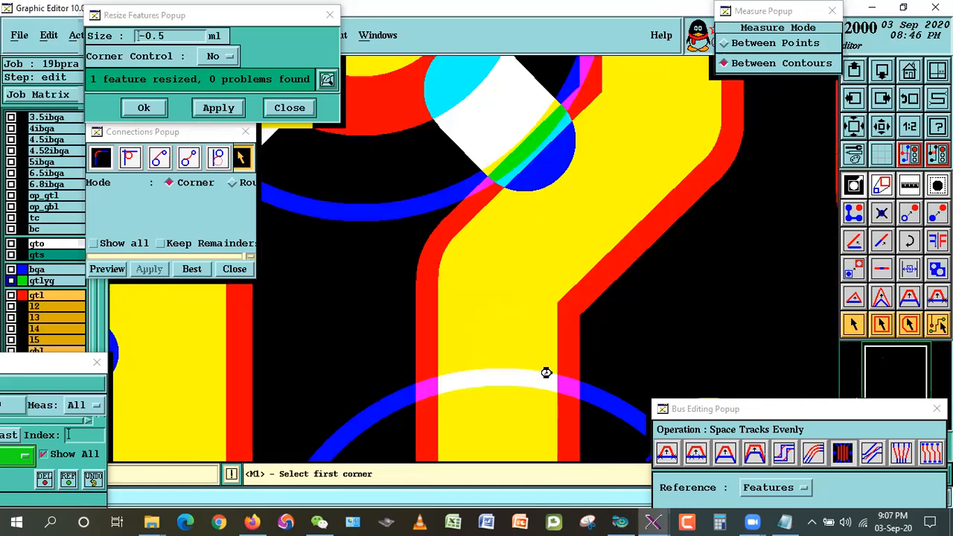
{"action": "left_click", "coordinate": [909, 297]}
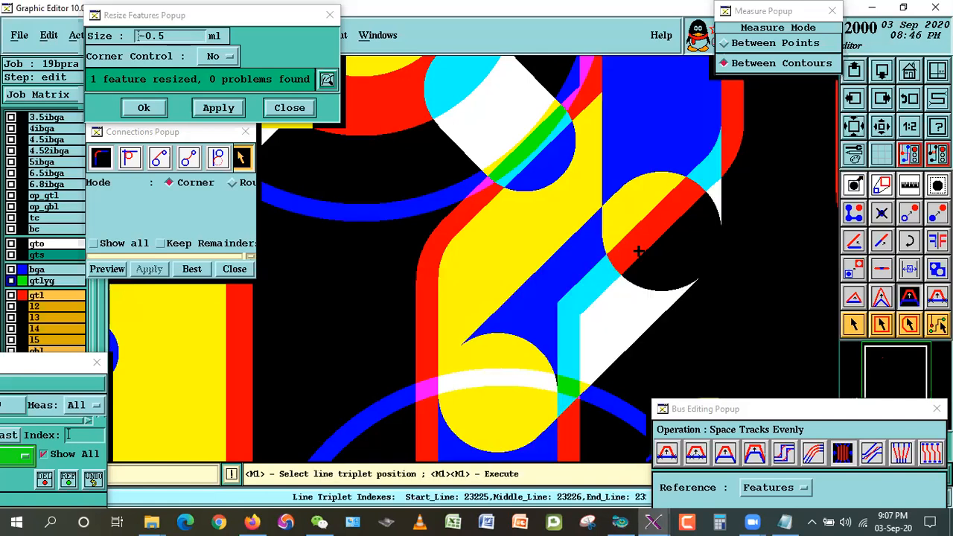
{"action": "left_click", "coordinate": [571, 204]}
{"action": "left_click", "coordinate": [556, 232]}
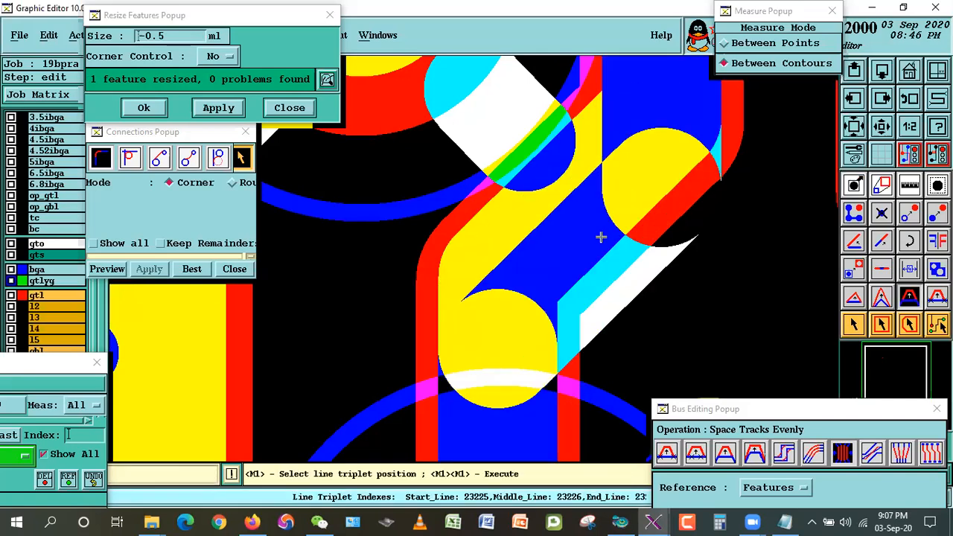
{"action": "left_click", "coordinate": [557, 216]}
{"action": "left_click", "coordinate": [562, 218]}
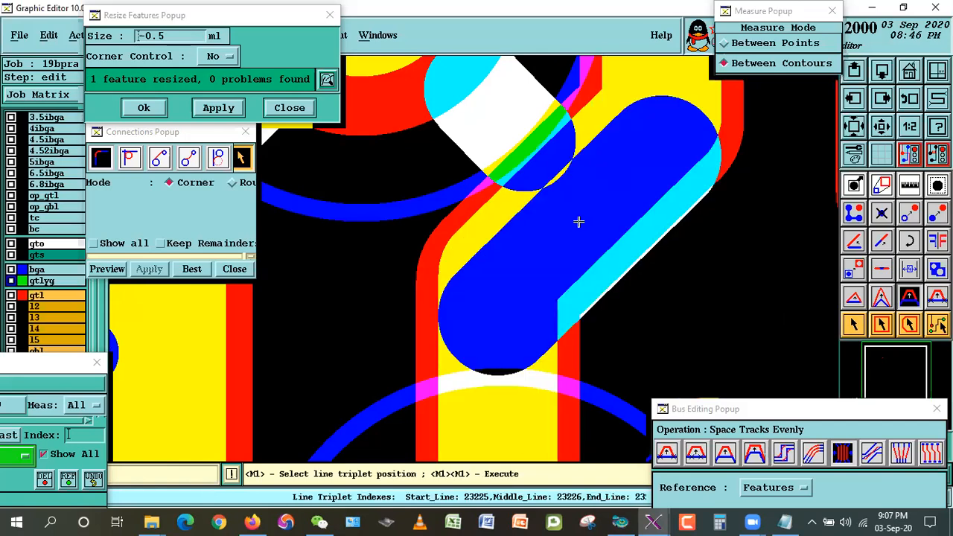
{"action": "double_click", "coordinate": [568, 215]}
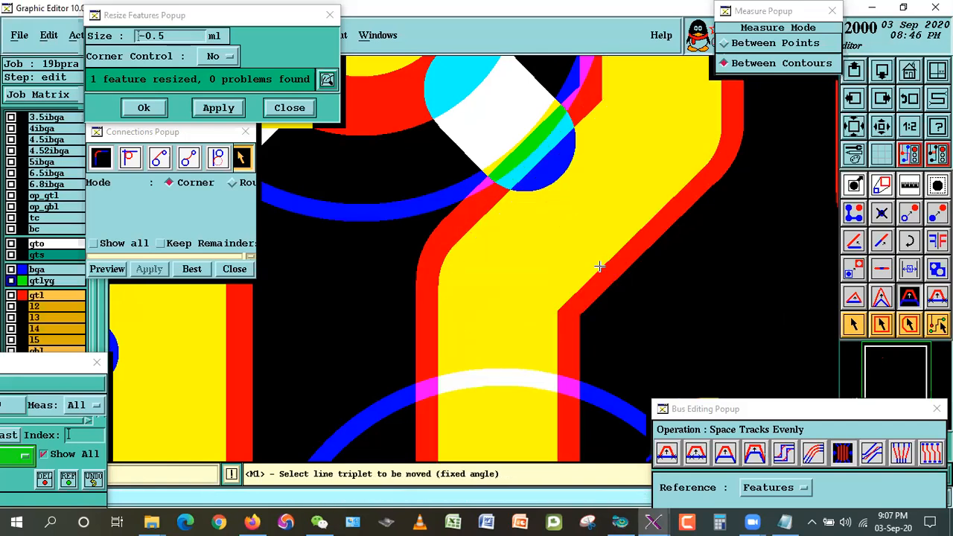
Make gtl the work layer and move its diagonal line triplet away from the oval pad at a fixed angle.
{"action": "left_click", "coordinate": [13, 296]}
{"action": "left_click", "coordinate": [588, 230]}
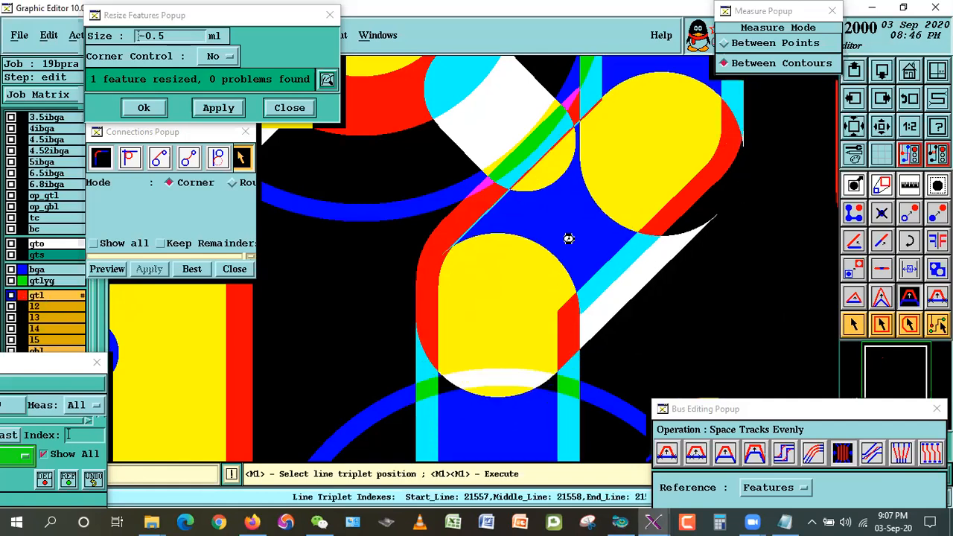
{"action": "double_click", "coordinate": [568, 238]}
Measure the contour spacing from the large oval pad to the moved diagonal trace.
{"action": "left_click", "coordinate": [876, 130]}
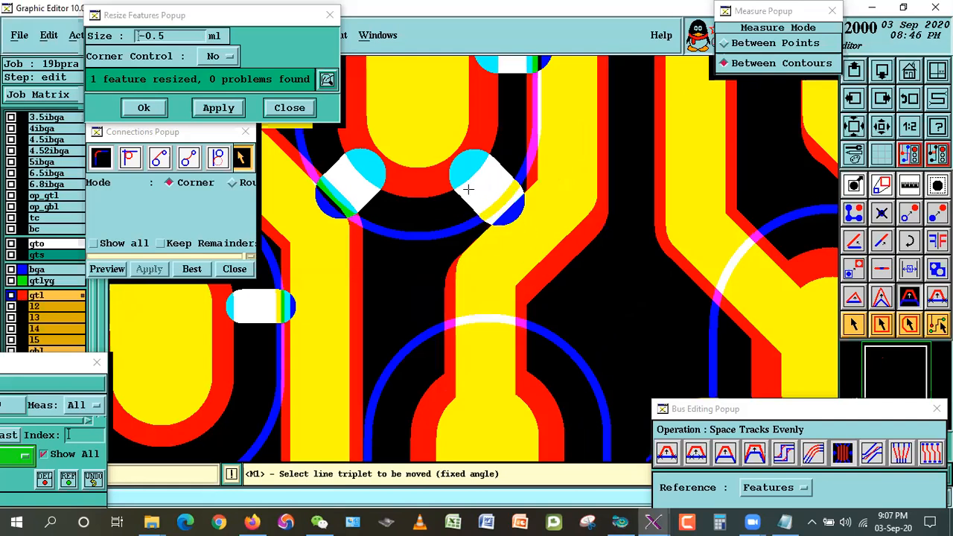
{"action": "left_click", "coordinate": [909, 185]}
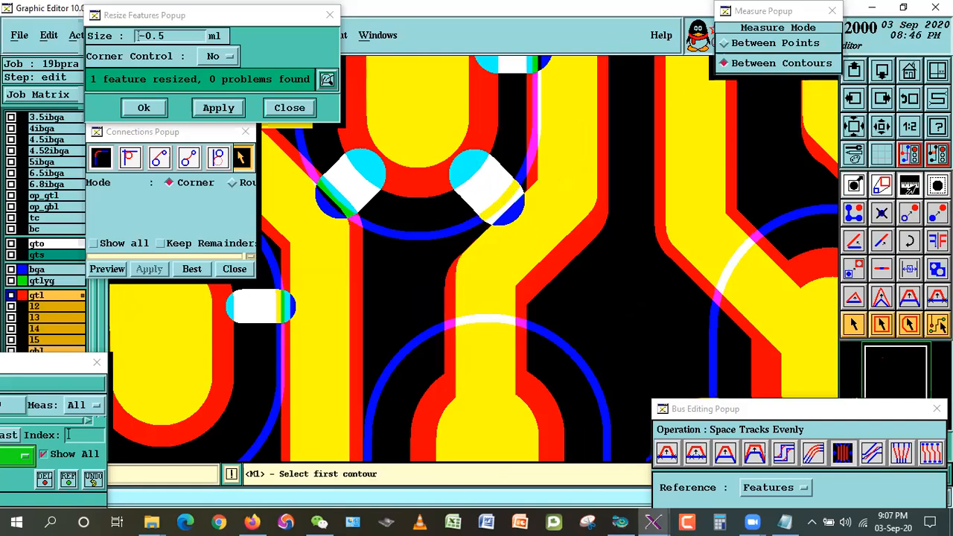
{"action": "left_click", "coordinate": [456, 181]}
{"action": "left_click", "coordinate": [495, 233]}
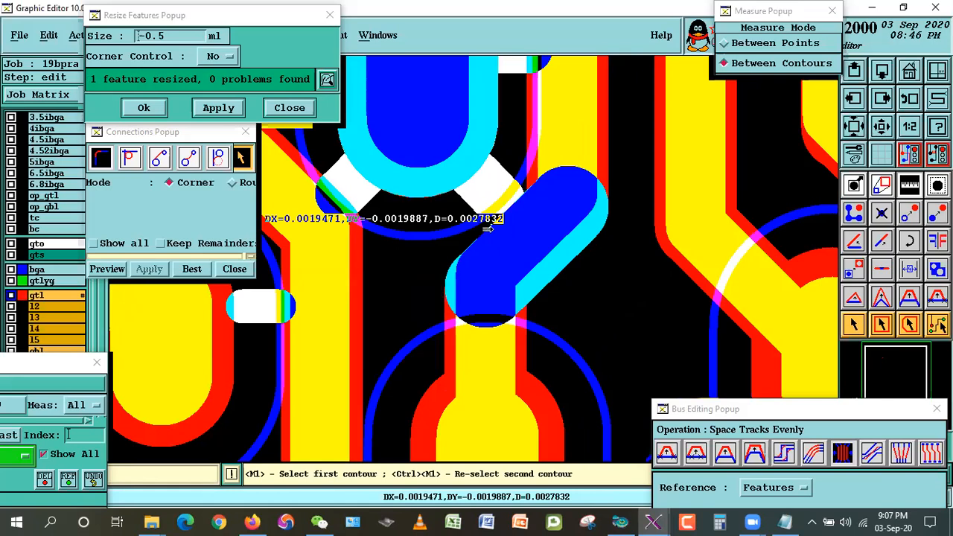
{"action": "left_click", "coordinate": [853, 324]}
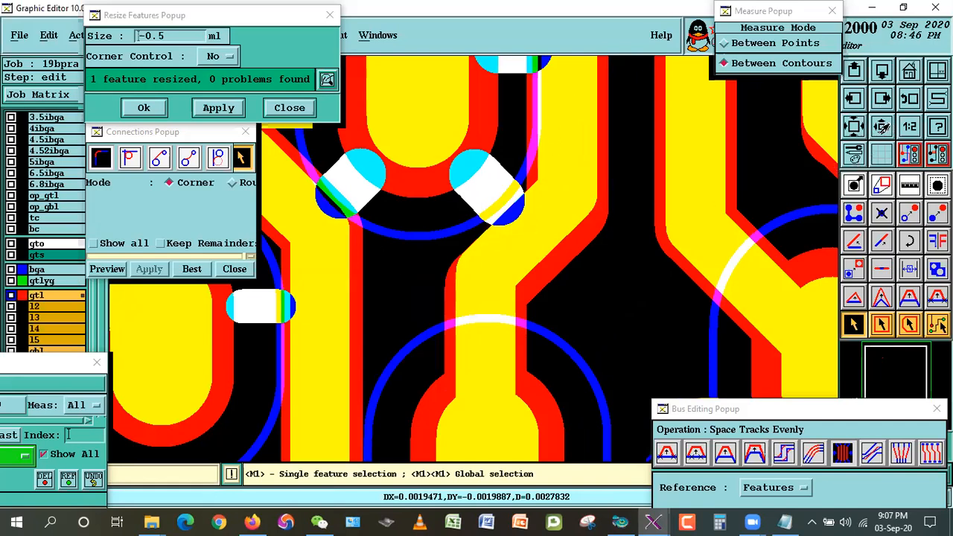
Examine the remaining marked spacing violations around the next group of oval and round pads.
{"action": "left_click", "coordinate": [887, 124]}
{"action": "left_click", "coordinate": [884, 125]}
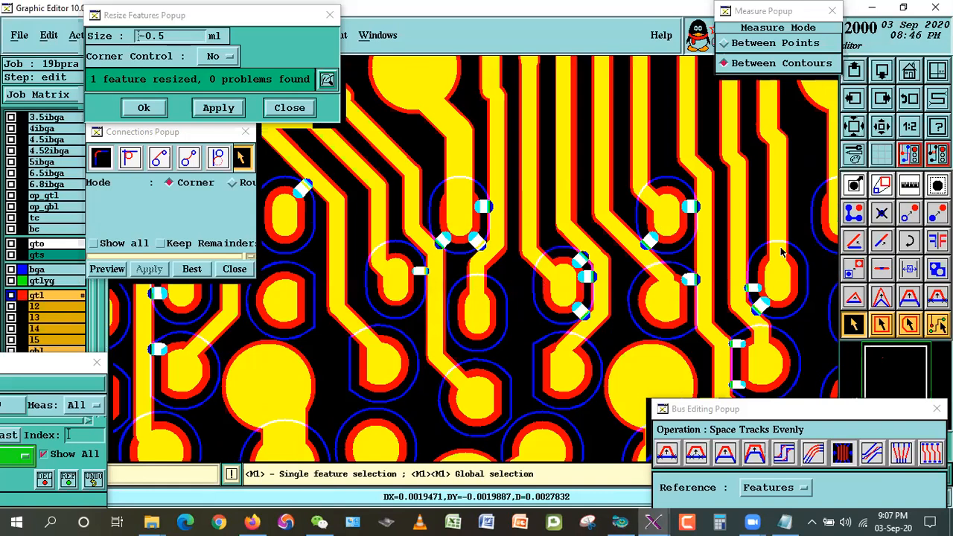
{"action": "left_click", "coordinate": [887, 125]}
{"action": "right_click", "coordinate": [763, 223]}
{"action": "left_click", "coordinate": [774, 221]}
{"action": "left_click", "coordinate": [497, 214]}
{"action": "left_click", "coordinate": [645, 340]}
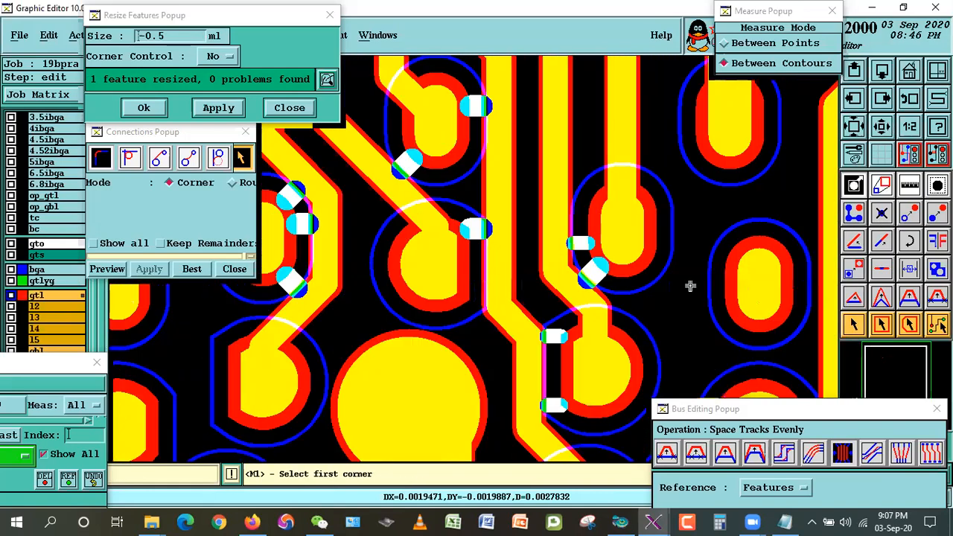
{"action": "left_click", "coordinate": [883, 128]}
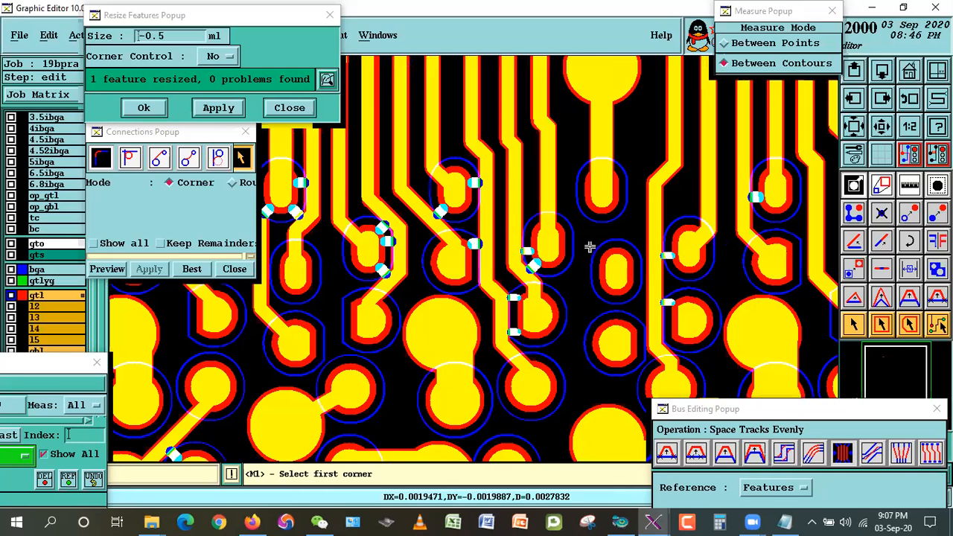
{"action": "left_click", "coordinate": [390, 137]}
{"action": "left_click", "coordinate": [611, 345]}
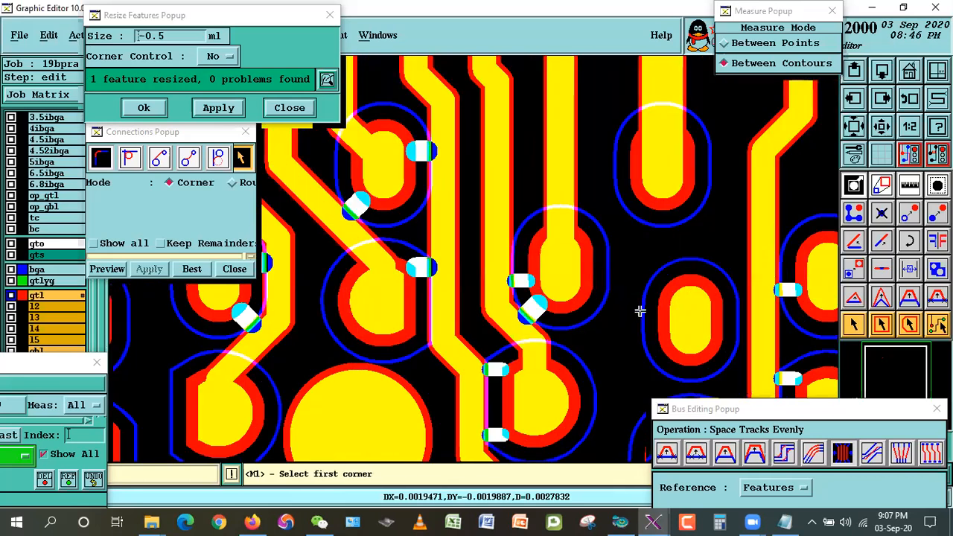
{"action": "left_click", "coordinate": [853, 325]}
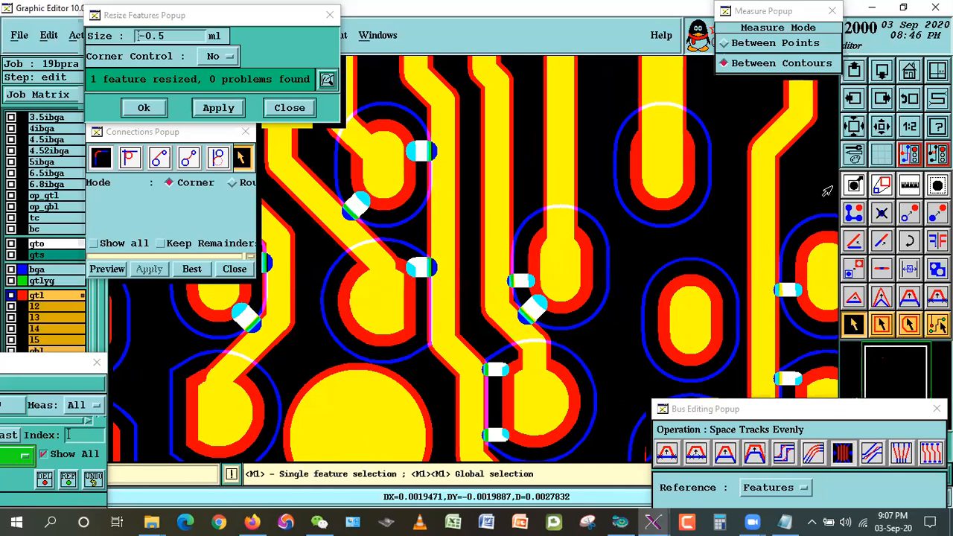
Measure the contour spacing from the first vertical trace to the oval pad and the round pad on its left.
{"action": "left_click", "coordinate": [906, 177]}
{"action": "left_click", "coordinate": [374, 167]}
{"action": "left_click", "coordinate": [433, 200]}
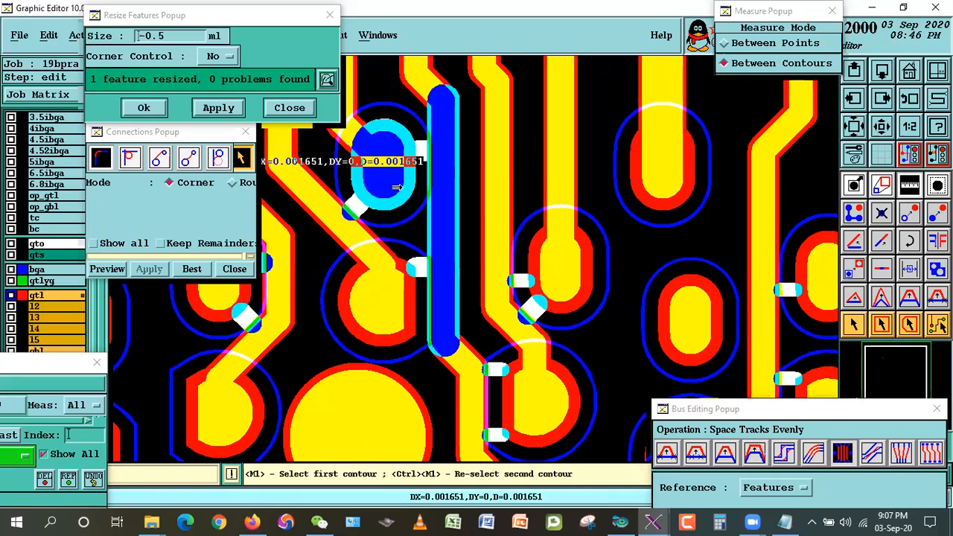
{"action": "left_click", "coordinate": [399, 306]}
{"action": "left_click", "coordinate": [446, 296]}
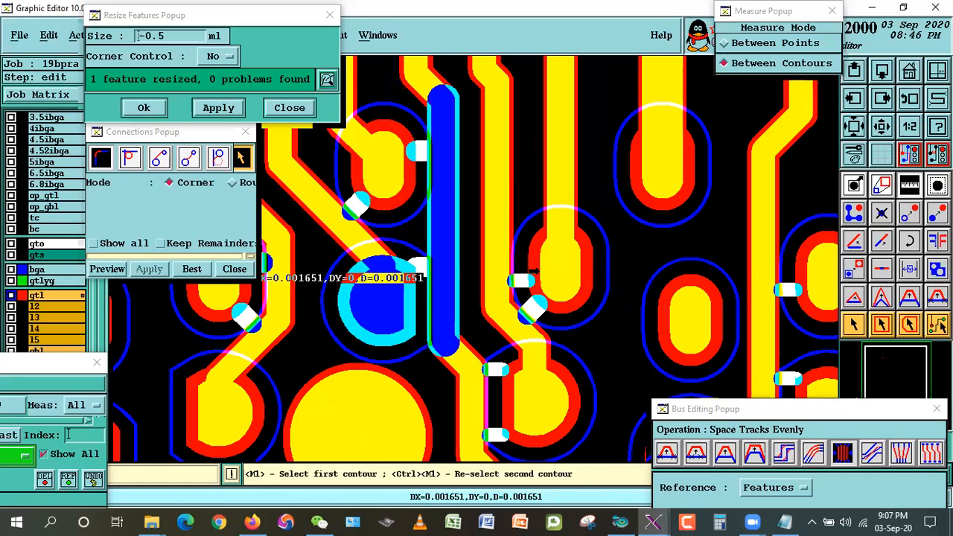
Measure the contour spacing from the second vertical trace to its right oval pad, and from the lower round pad to the trace beside it.
{"action": "left_click", "coordinate": [535, 269]}
{"action": "left_click", "coordinate": [491, 269]}
{"action": "left_click", "coordinate": [519, 400]}
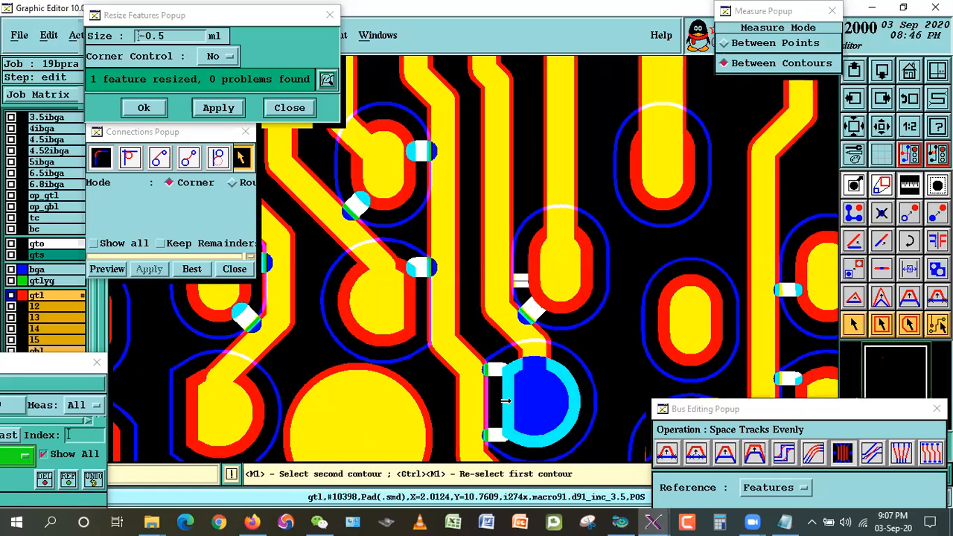
{"action": "left_click", "coordinate": [467, 400]}
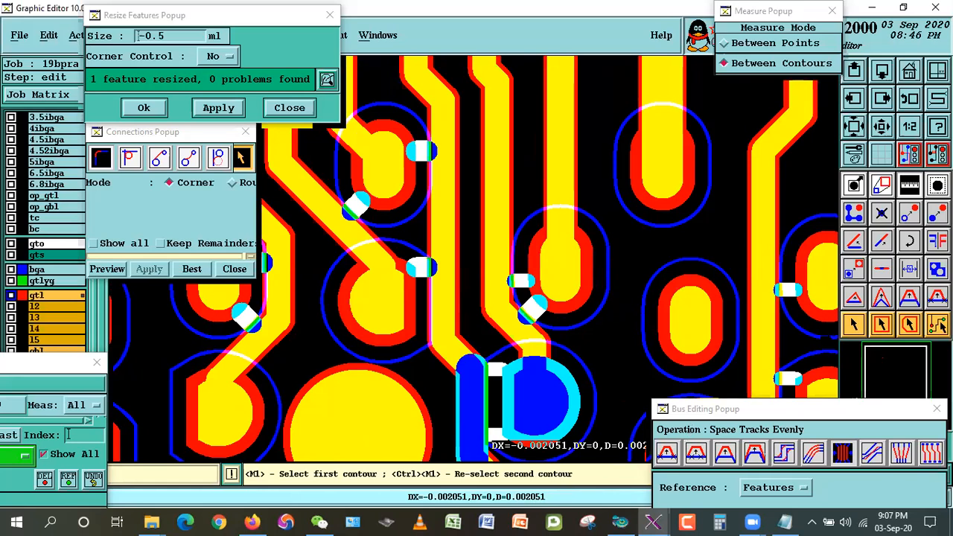
{"action": "left_click", "coordinate": [853, 326]}
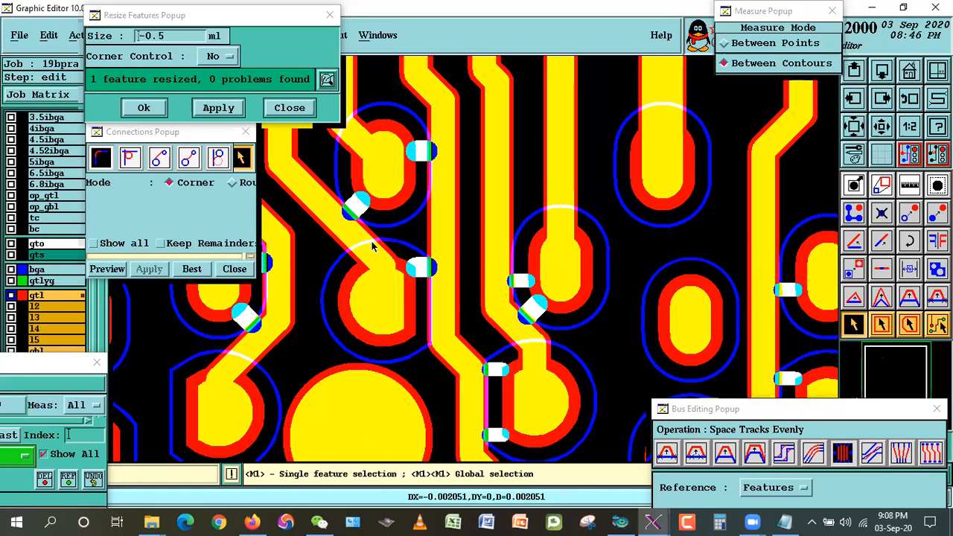
Select the oval pad left of the vertical traces and a nearby line to check their symbols, and clear the selection.
{"action": "left_click_drag", "start_coordinate": [245, 22], "coordinate": [173, 22]}
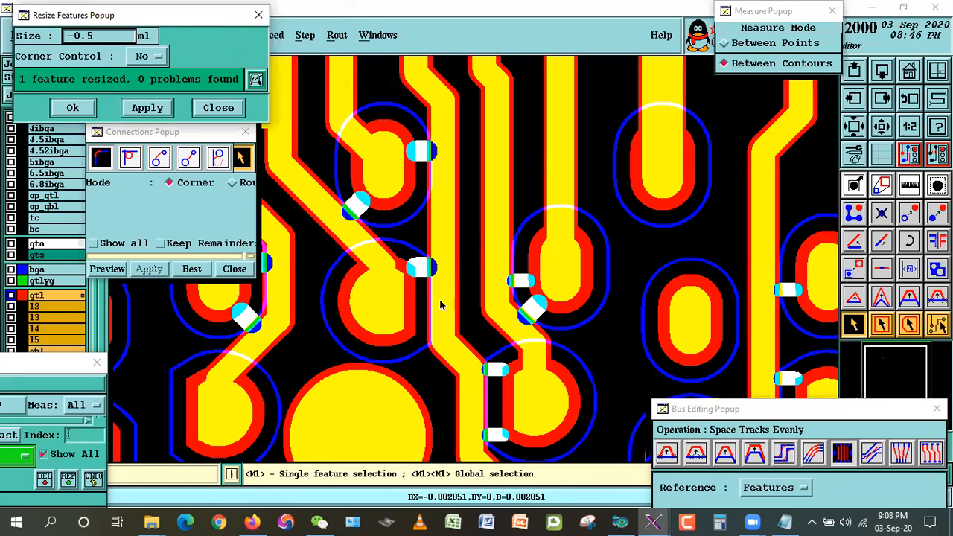
{"action": "left_click", "coordinate": [387, 192]}
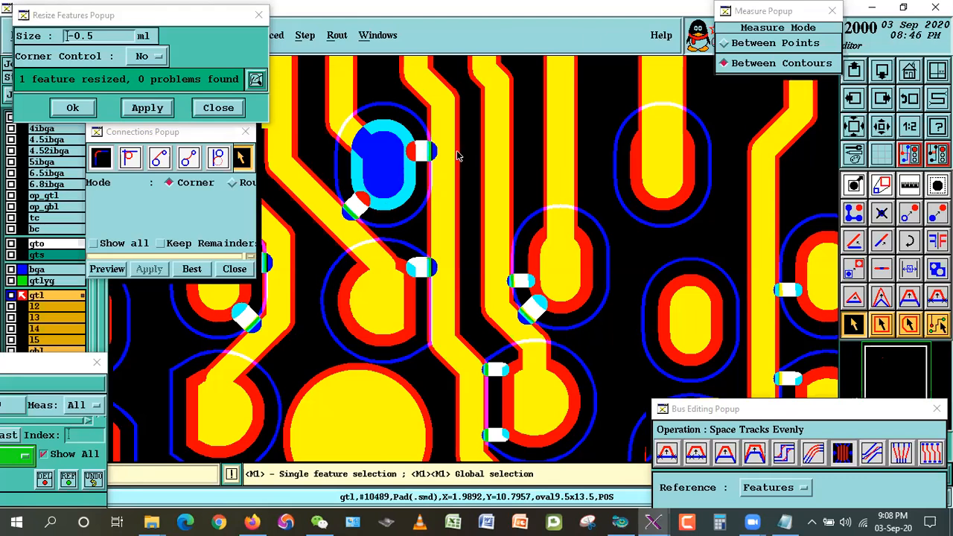
{"action": "left_click", "coordinate": [721, 226]}
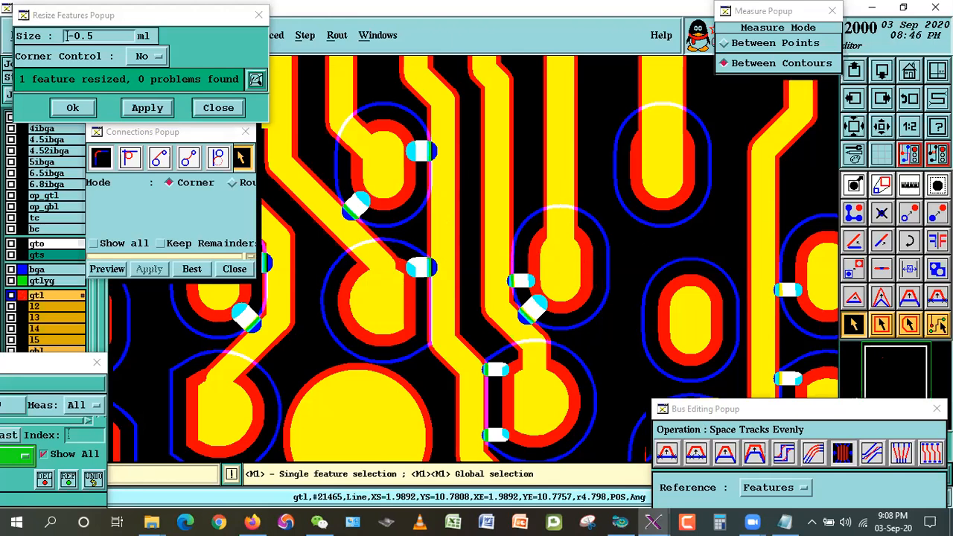
Space the two vertical traces evenly between the left round pad and the right oval pad, with Features as reference.
{"action": "left_click", "coordinate": [842, 454]}
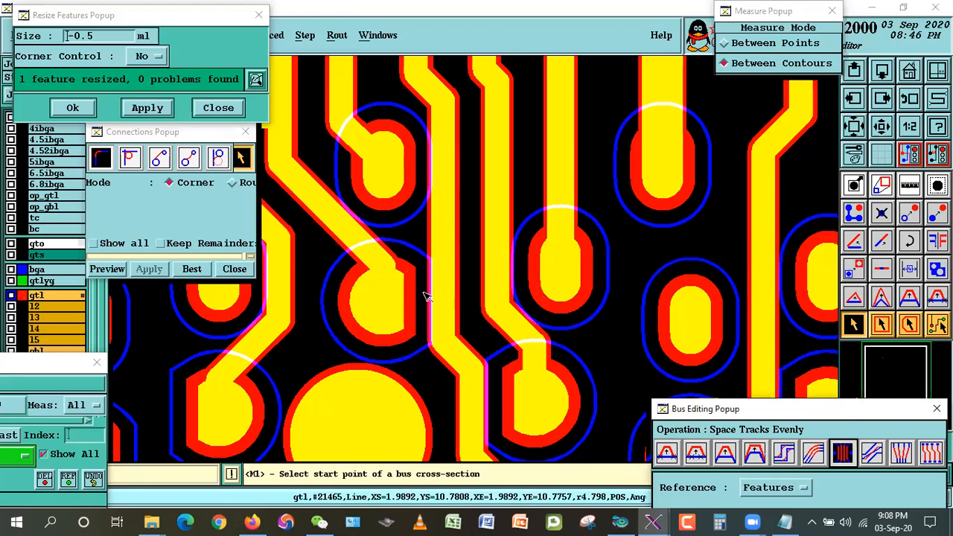
{"action": "left_click", "coordinate": [414, 296]}
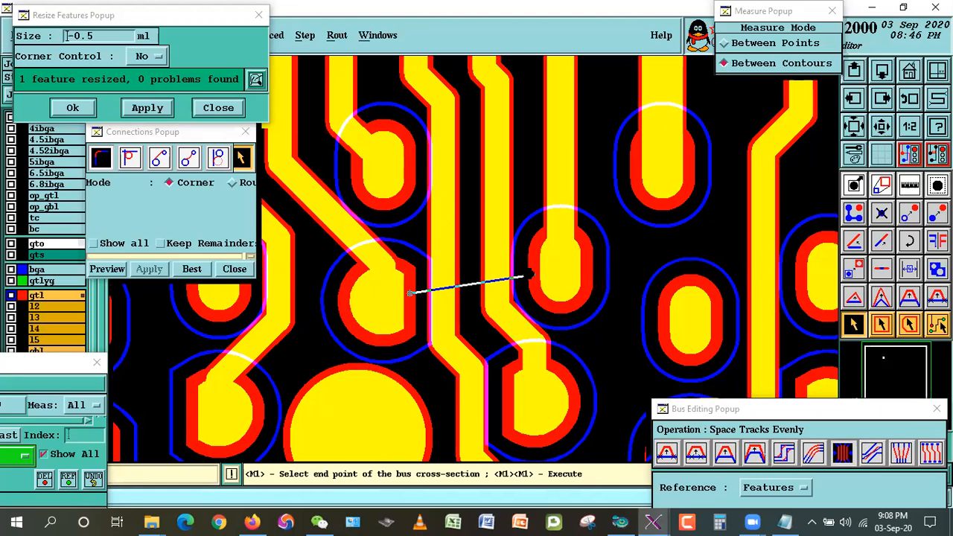
{"action": "left_click", "coordinate": [536, 279]}
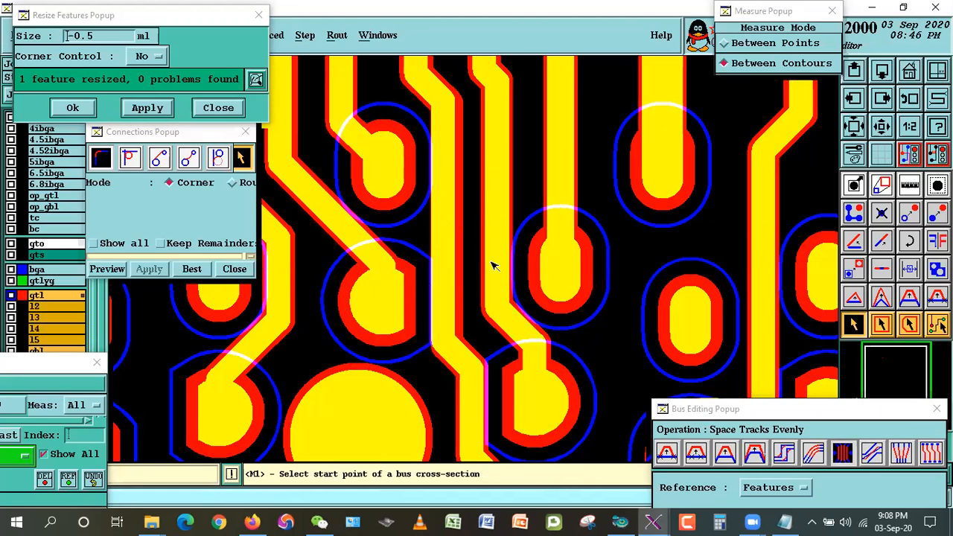
Measure the contour spacing from the left round pad to the respaced first vertical trace.
{"action": "left_click", "coordinate": [837, 456]}
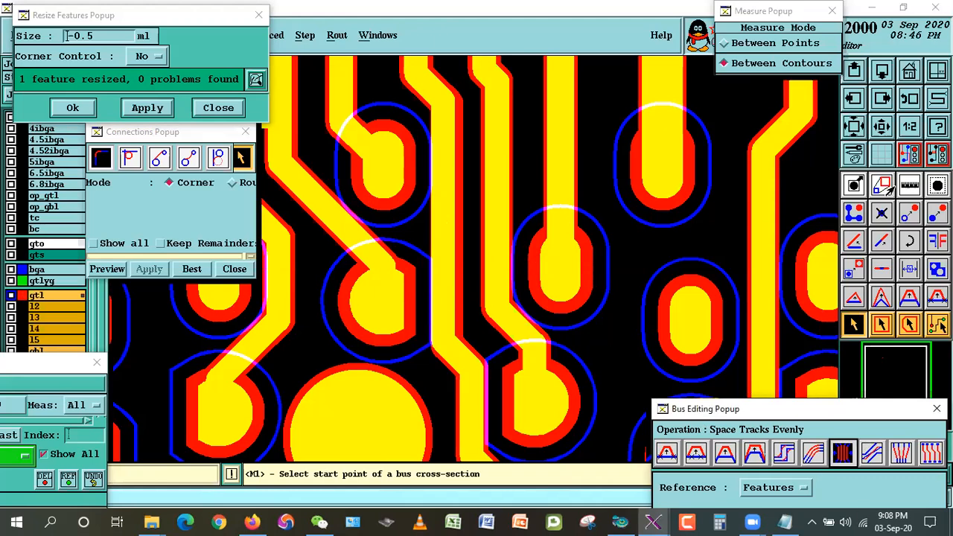
{"action": "left_click", "coordinate": [909, 185]}
{"action": "left_click", "coordinate": [393, 298]}
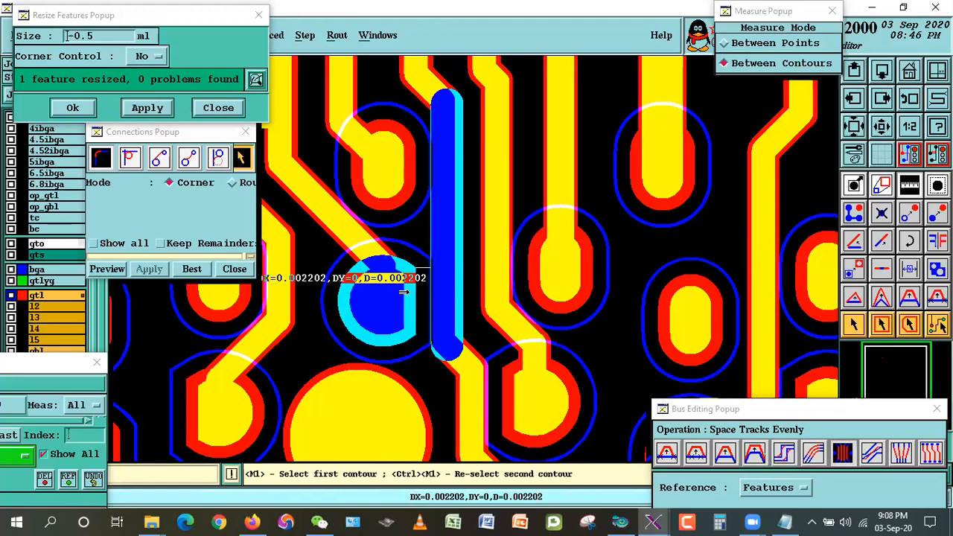
Measure the contour spacing from the oval pad right of the vertical traces to the second vertical trace.
{"action": "left_click", "coordinate": [531, 272]}
{"action": "left_click", "coordinate": [491, 274]}
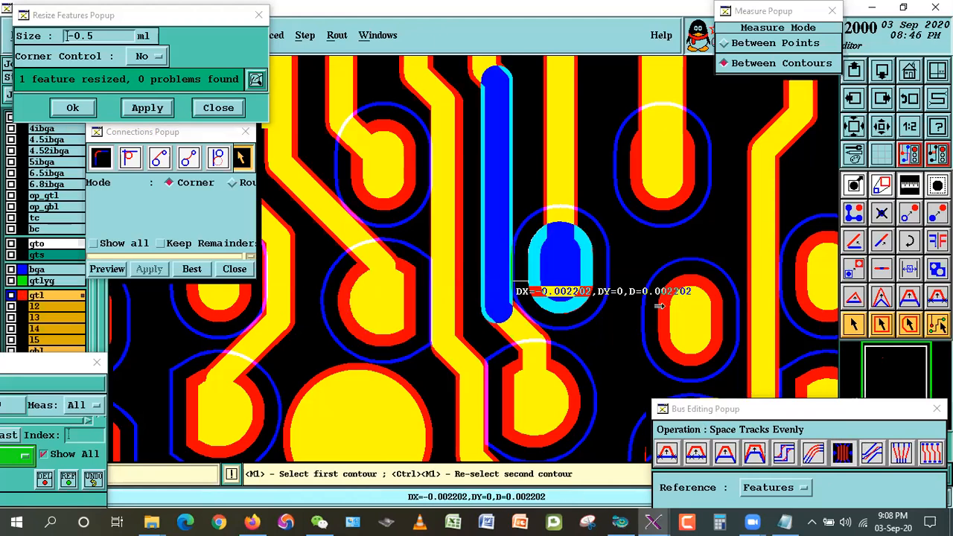
{"action": "left_click", "coordinate": [853, 324]}
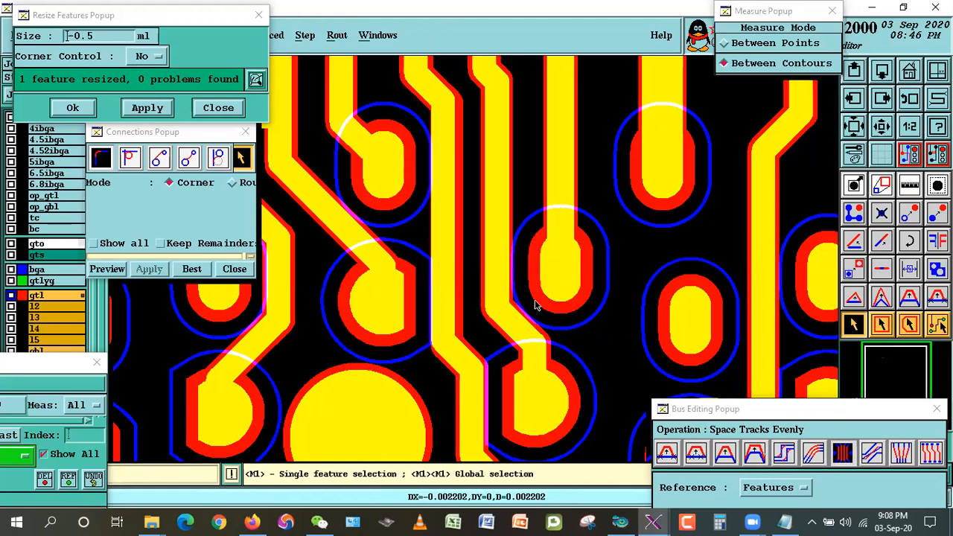
Globally select the lines matching the second vertical trace and the pads matching the right oval pad to check their symbols, clearing each selection.
{"action": "double_click", "coordinate": [486, 245]}
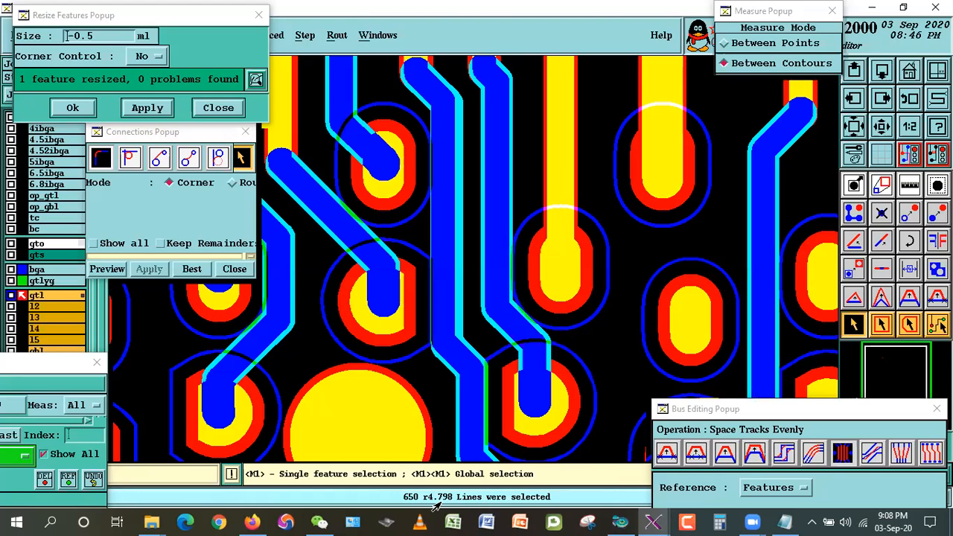
{"action": "left_click", "coordinate": [624, 350]}
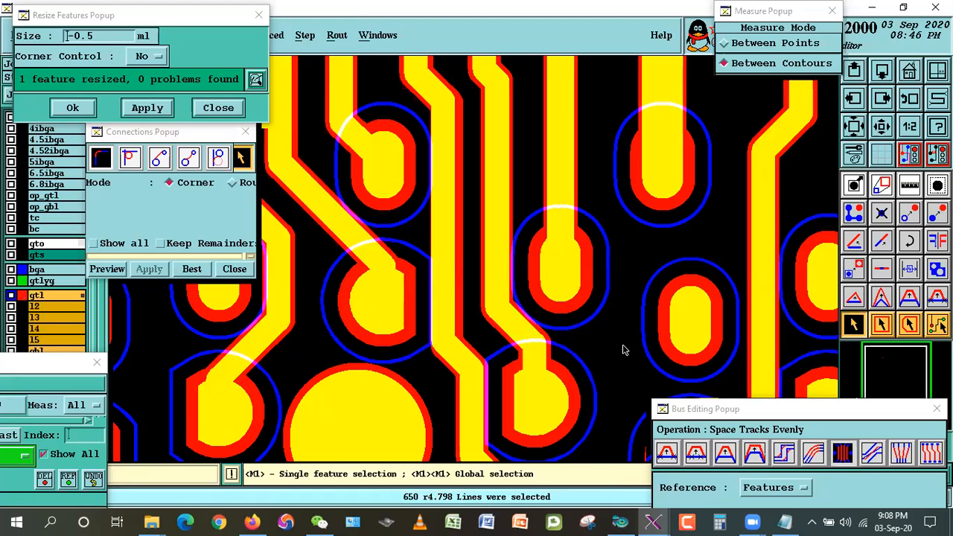
{"action": "double_click", "coordinate": [541, 273]}
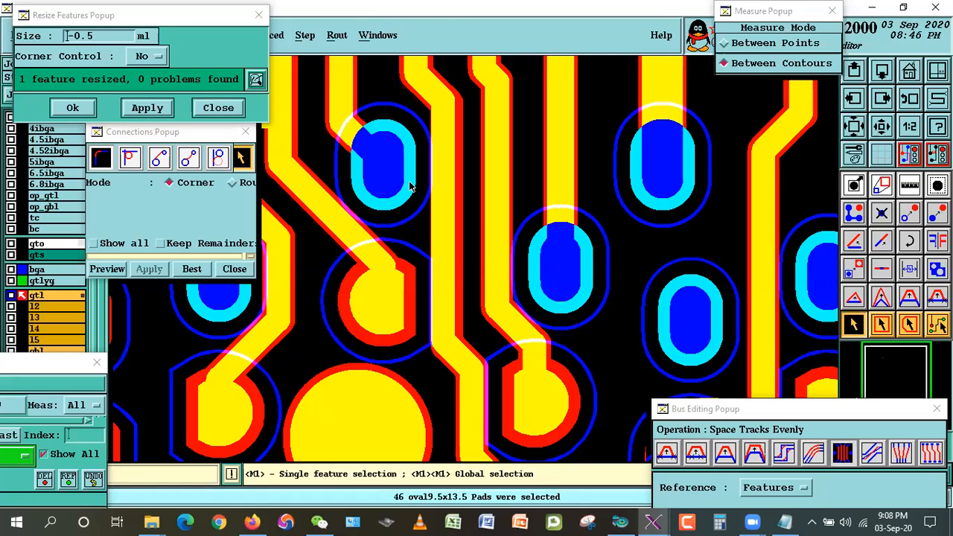
{"action": "left_click", "coordinate": [607, 339]}
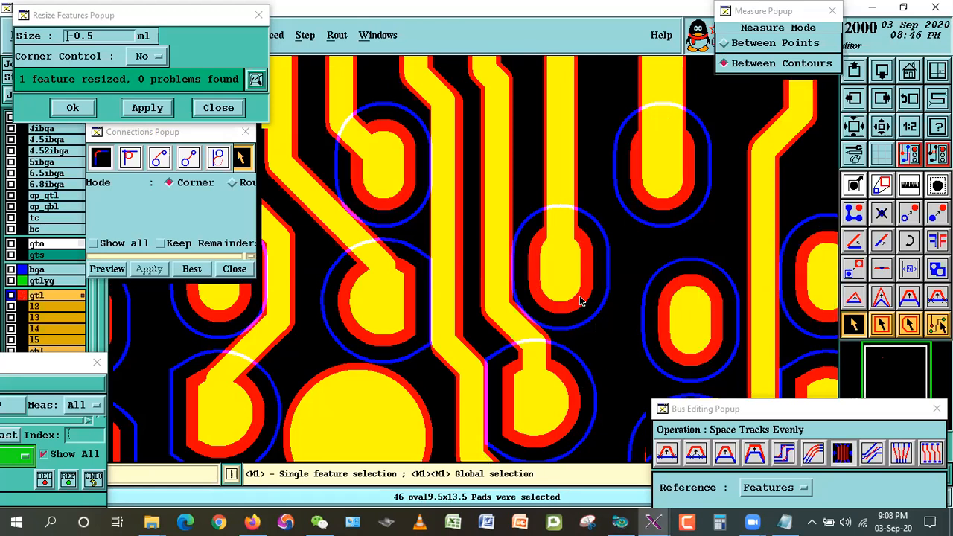
Resize the oval pads at the upper left and right of the two vertical traces by -0.5 mil.
{"action": "left_click", "coordinate": [566, 291]}
{"action": "left_click", "coordinate": [368, 186]}
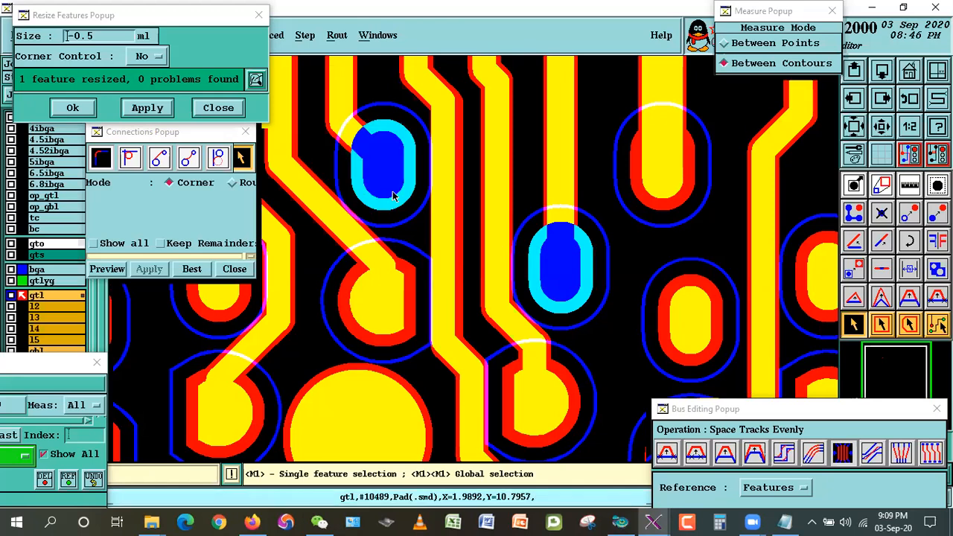
{"action": "left_click", "coordinate": [147, 107]}
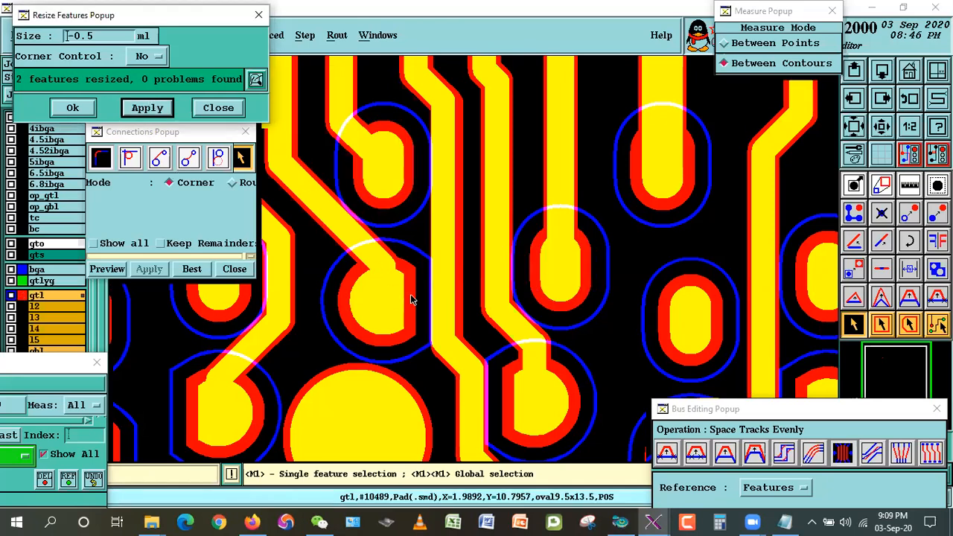
Space the two vertical traces evenly between the upper-left oval pad and the right oval pad, with Features as reference.
{"action": "left_click", "coordinate": [839, 453]}
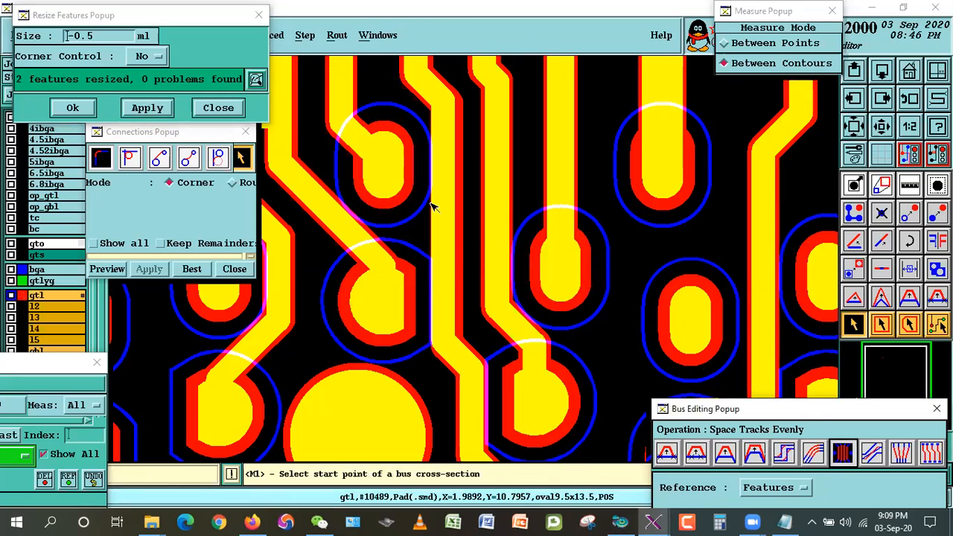
{"action": "left_click", "coordinate": [408, 187]}
{"action": "left_click", "coordinate": [539, 259]}
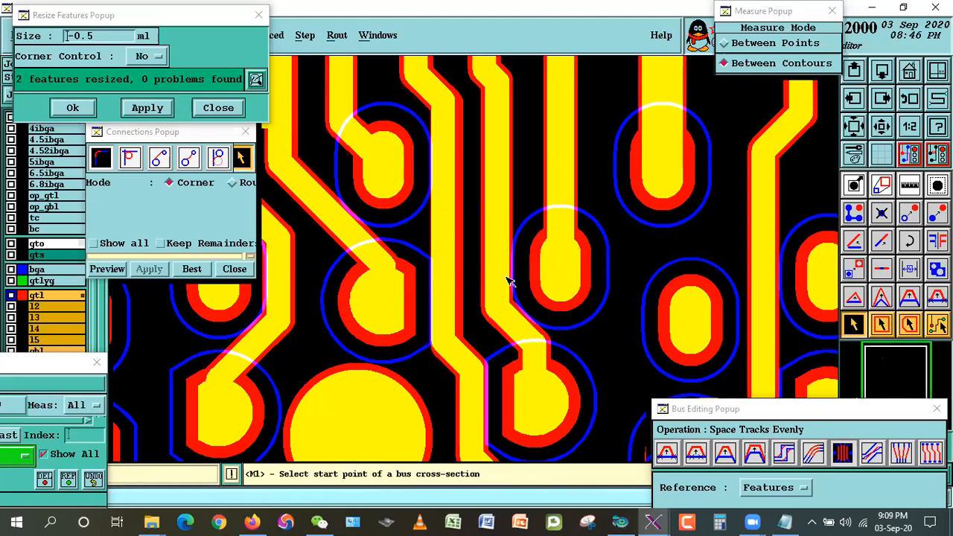
Measure the contour spacing from the two resized oval pads and the left round pad to their adjacent vertical traces.
{"action": "left_click", "coordinate": [908, 187]}
{"action": "left_click", "coordinate": [385, 168]}
{"action": "left_click", "coordinate": [427, 221]}
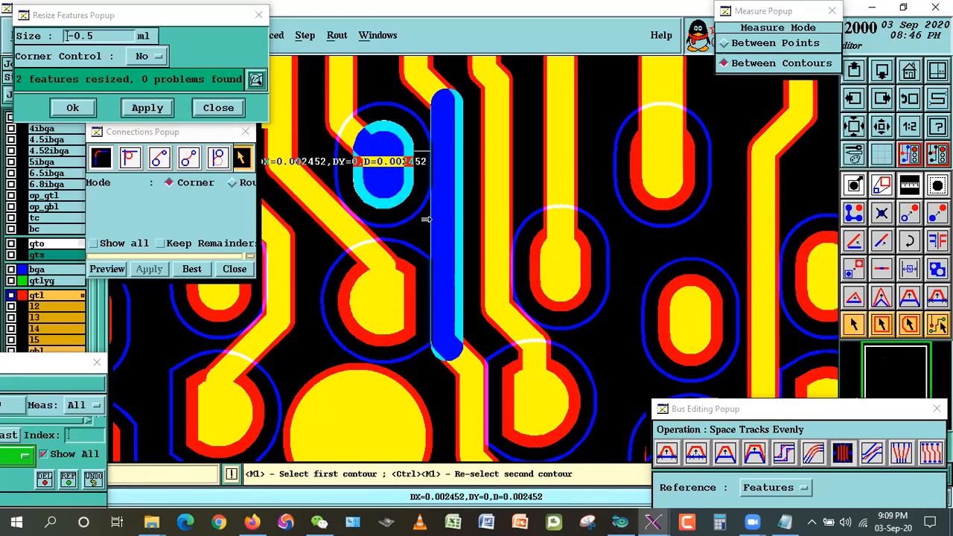
{"action": "left_click", "coordinate": [545, 276]}
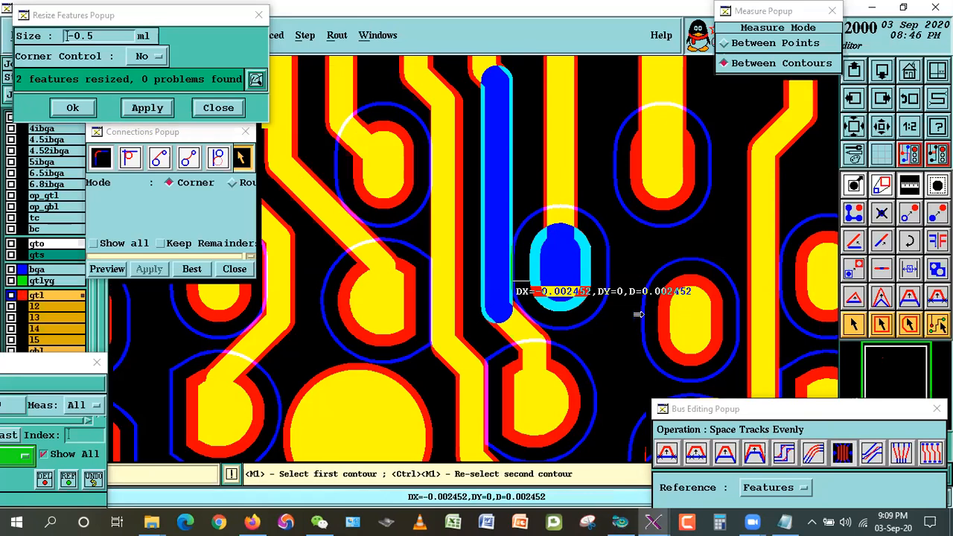
{"action": "left_click", "coordinate": [375, 311]}
{"action": "left_click", "coordinate": [444, 296]}
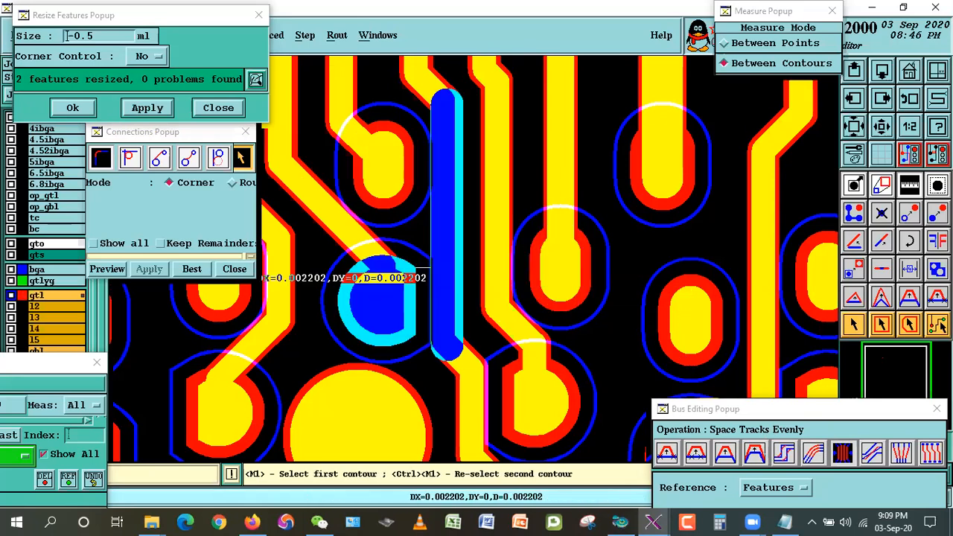
Resize the round pad left of the first vertical trace by -0.5 mil.
{"action": "left_click", "coordinate": [856, 323]}
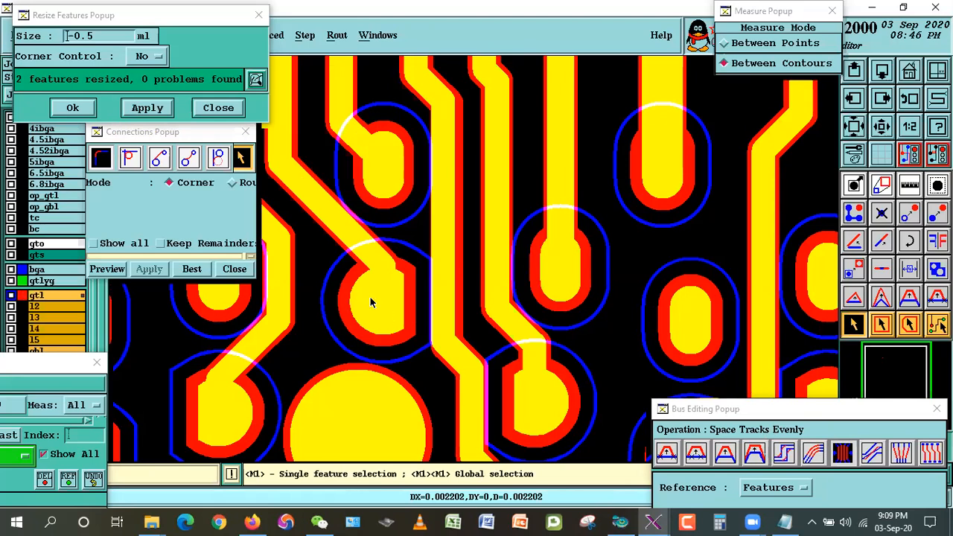
{"action": "left_click", "coordinate": [390, 308]}
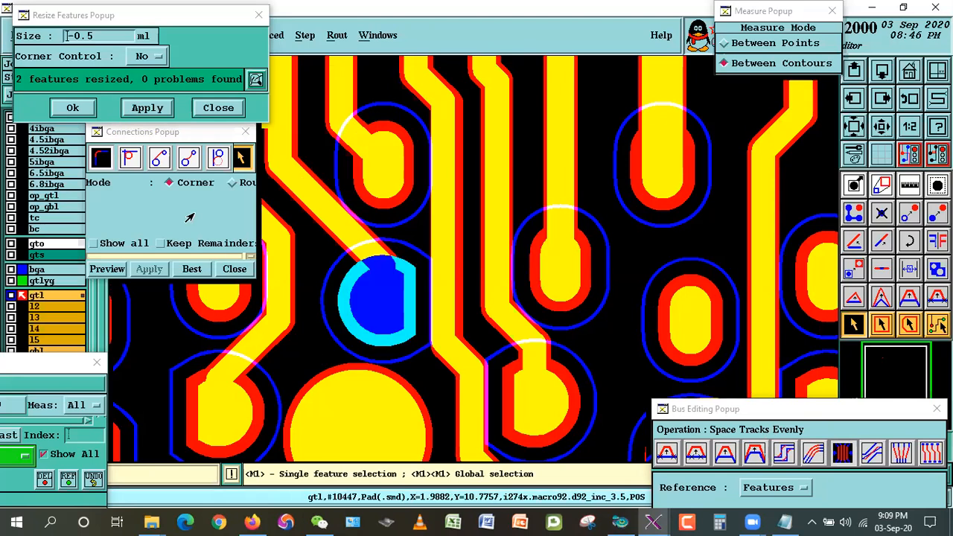
{"action": "left_click", "coordinate": [138, 108]}
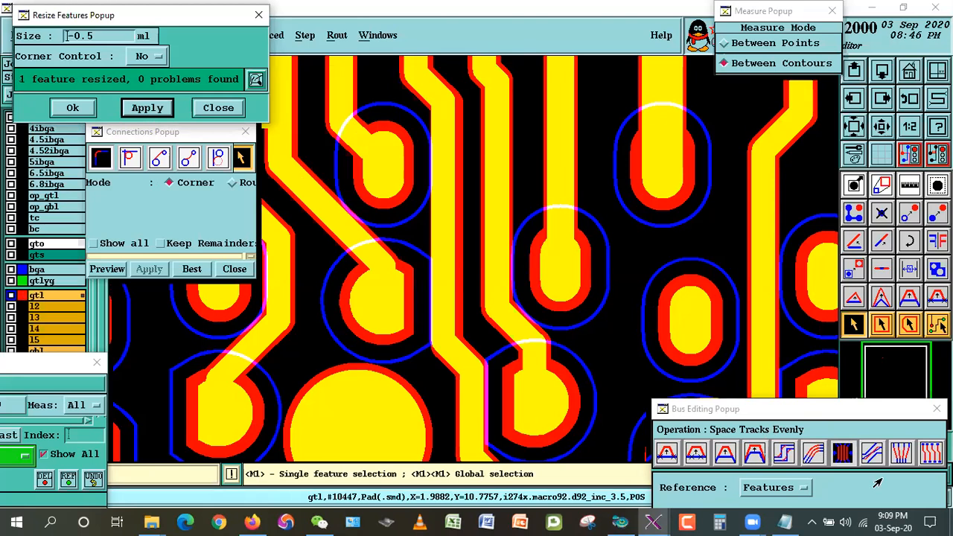
Space the two vertical traces evenly between the resized left round pad and the right oval pad.
{"action": "left_click", "coordinate": [841, 452]}
{"action": "left_click", "coordinate": [406, 293]}
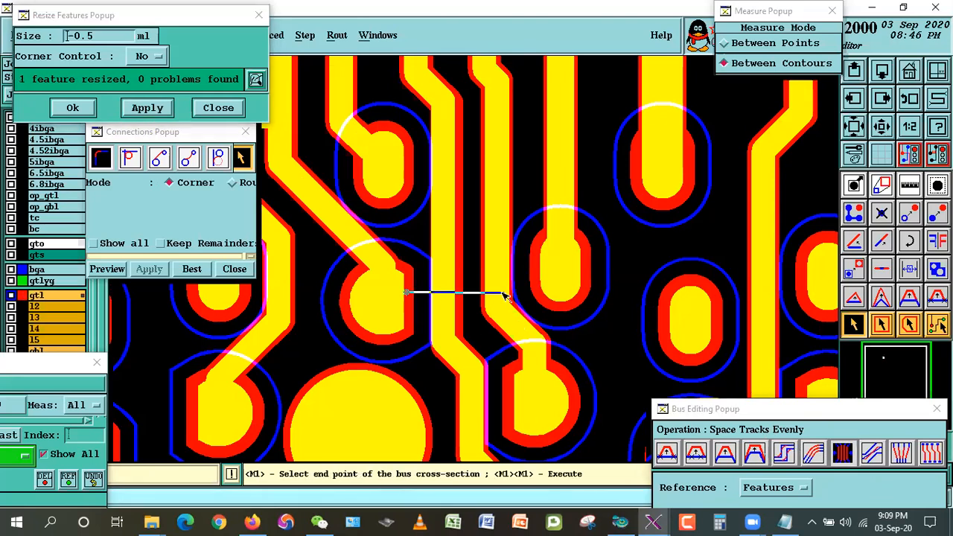
{"action": "double_click", "coordinate": [525, 276]}
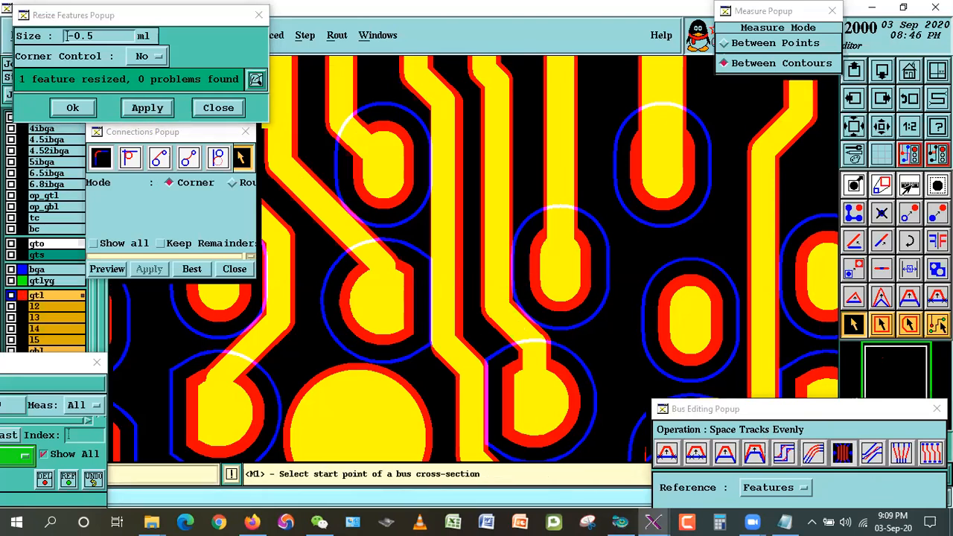
Measure the contour spacing from the left round pad and the upper-left oval pad to the first vertical trace.
{"action": "left_click", "coordinate": [908, 188]}
{"action": "left_click", "coordinate": [392, 292]}
{"action": "left_click", "coordinate": [445, 333]}
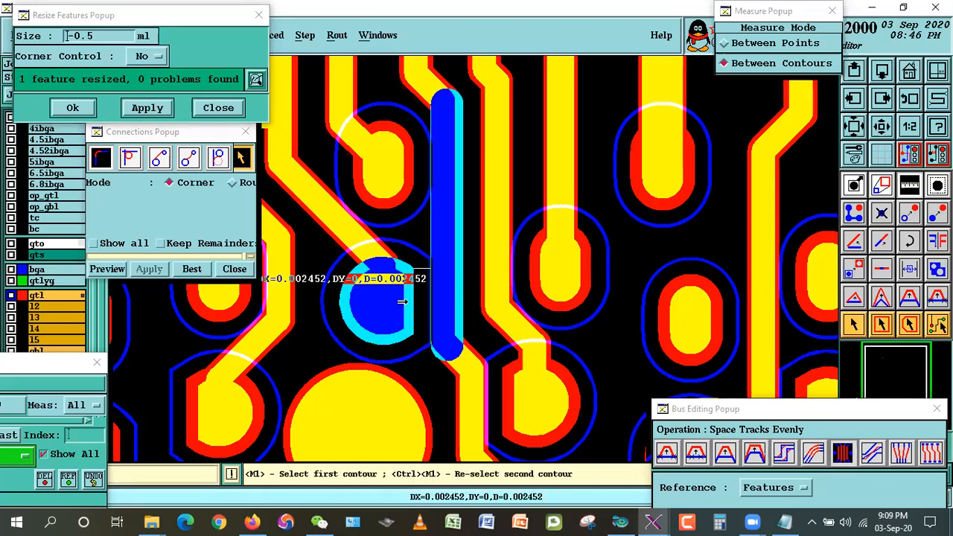
{"action": "left_click", "coordinate": [408, 186]}
{"action": "left_click", "coordinate": [443, 195]}
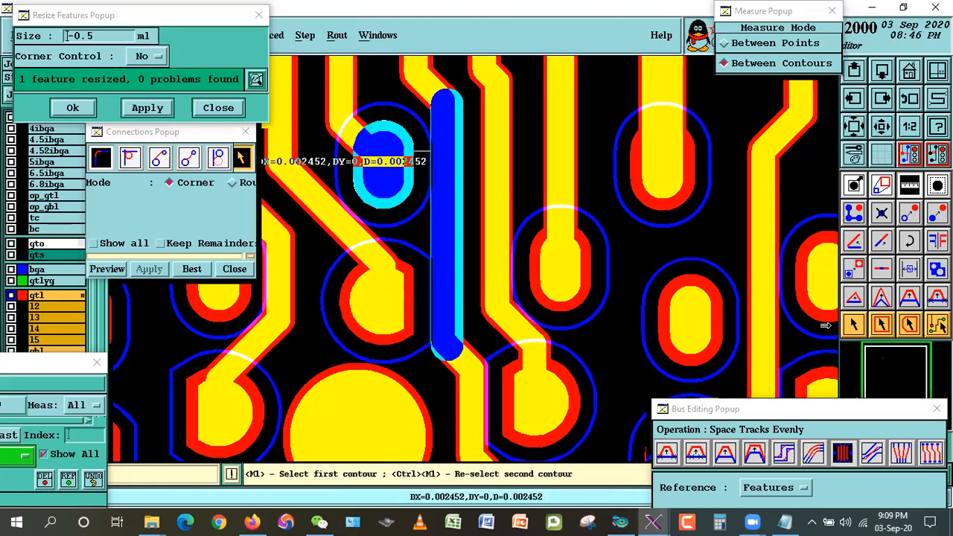
Shrink the left round pad by another 0.5 mil using a resize of -0.5 mil.
{"action": "left_click", "coordinate": [851, 330]}
{"action": "left_click", "coordinate": [341, 304]}
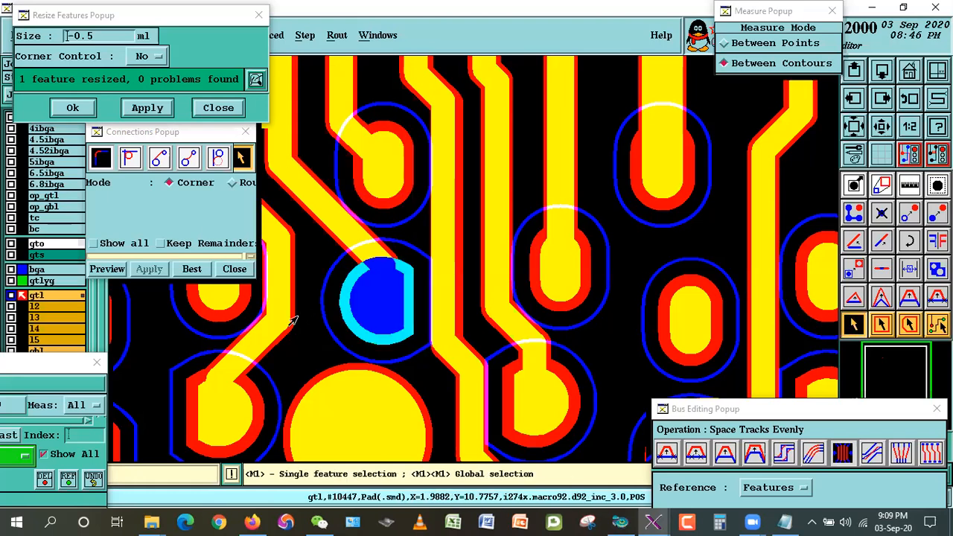
{"action": "left_click", "coordinate": [147, 107]}
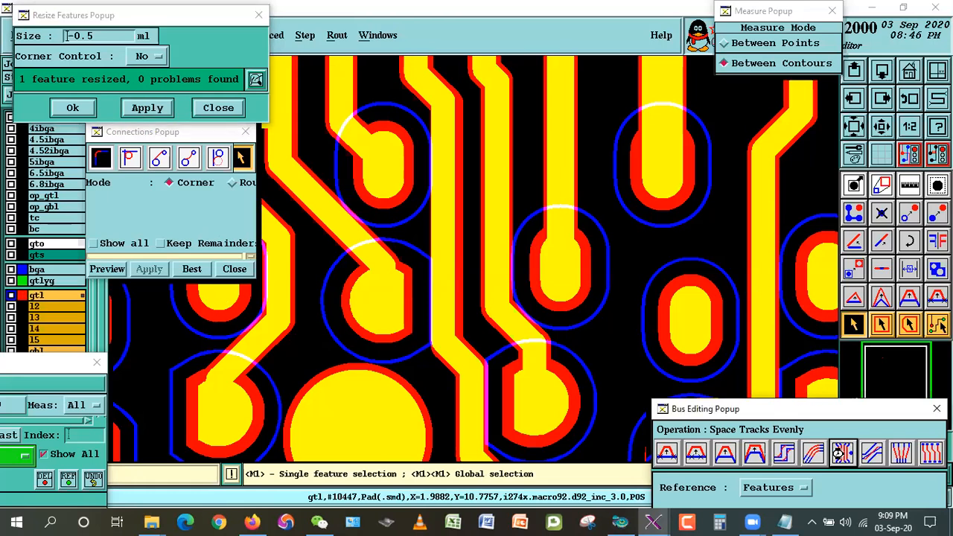
Respace the two vertical traces evenly across a section from the reduced round pad to the right oval pad.
{"action": "left_click", "coordinate": [842, 452]}
{"action": "left_click", "coordinate": [398, 303]}
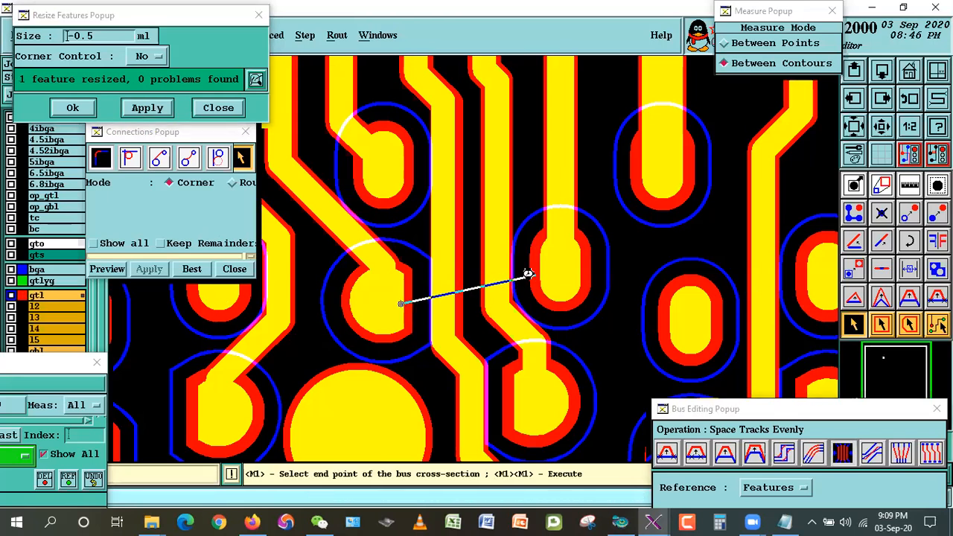
{"action": "left_click", "coordinate": [531, 276]}
Measure the contour spacing from the round pad and upper-left oval pad to the first trace, and from the right oval pad to the second.
{"action": "left_click", "coordinate": [899, 179]}
{"action": "left_click", "coordinate": [372, 324]}
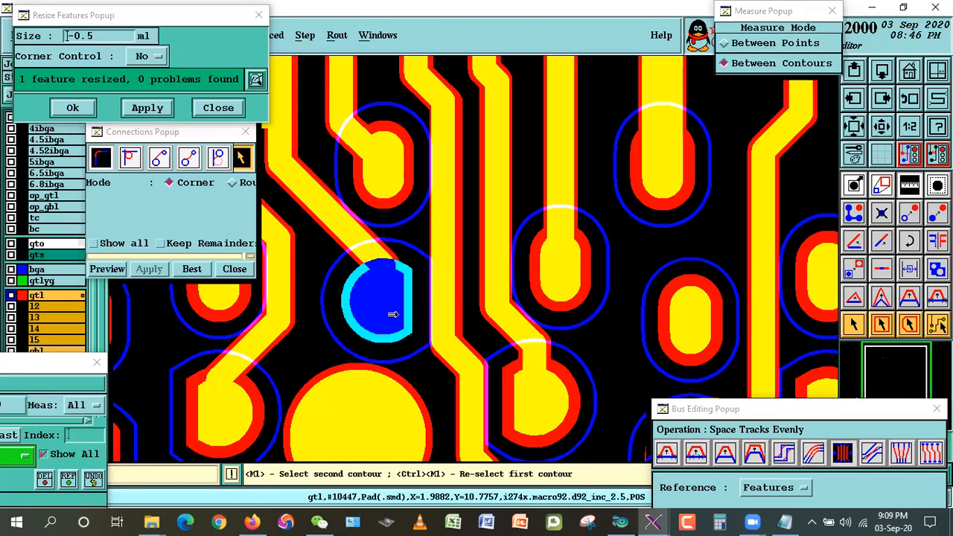
{"action": "left_click", "coordinate": [440, 294]}
{"action": "left_click", "coordinate": [402, 167]}
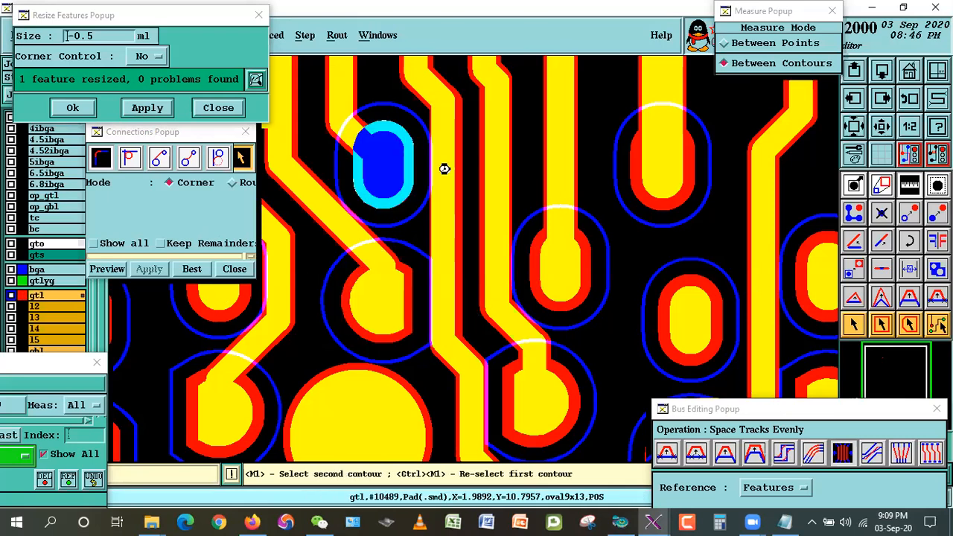
{"action": "left_click", "coordinate": [445, 169]}
{"action": "left_click", "coordinate": [532, 269]}
{"action": "left_click", "coordinate": [483, 281]}
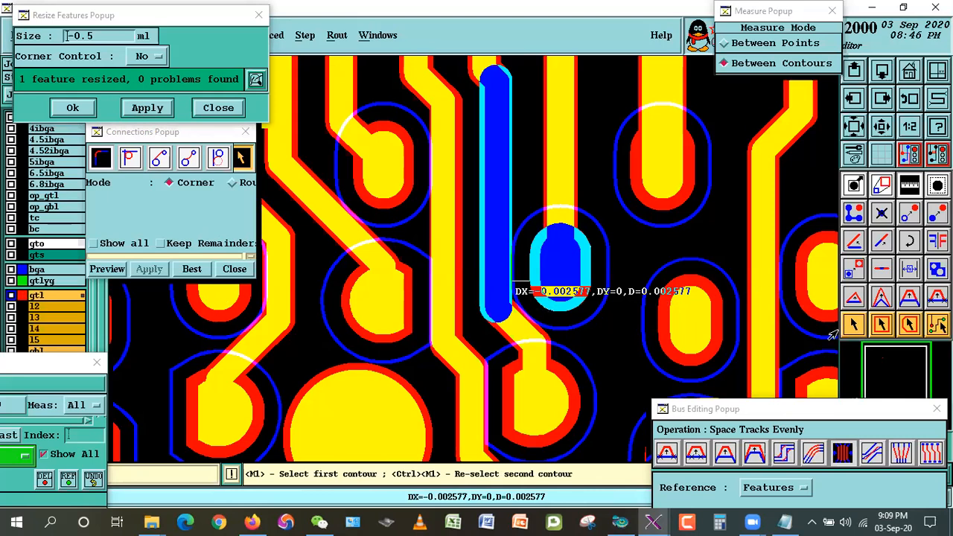
{"action": "left_click", "coordinate": [854, 325]}
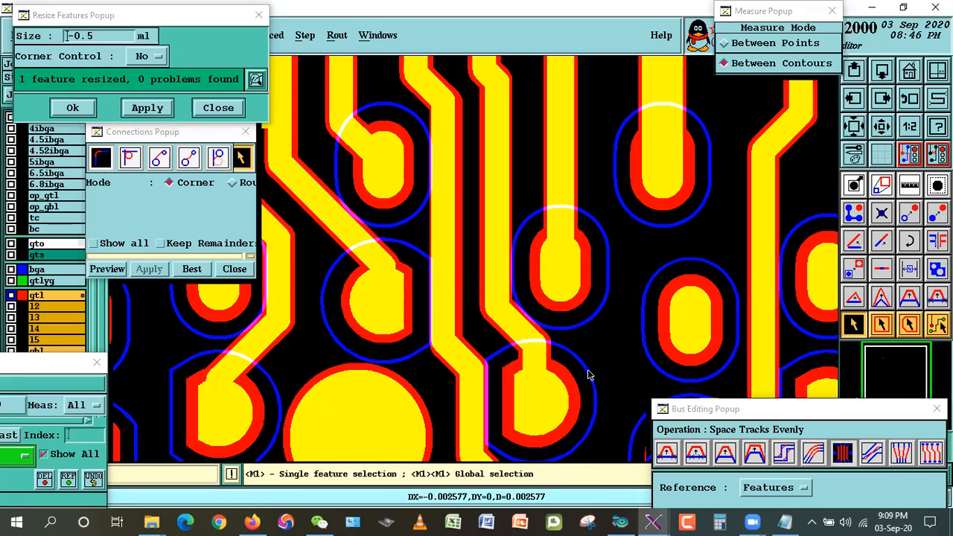
Recheck the pad-to-trace contour spacing at the left round pad, the right oval pad and the upper-left oval pad.
{"action": "left_click", "coordinate": [909, 185]}
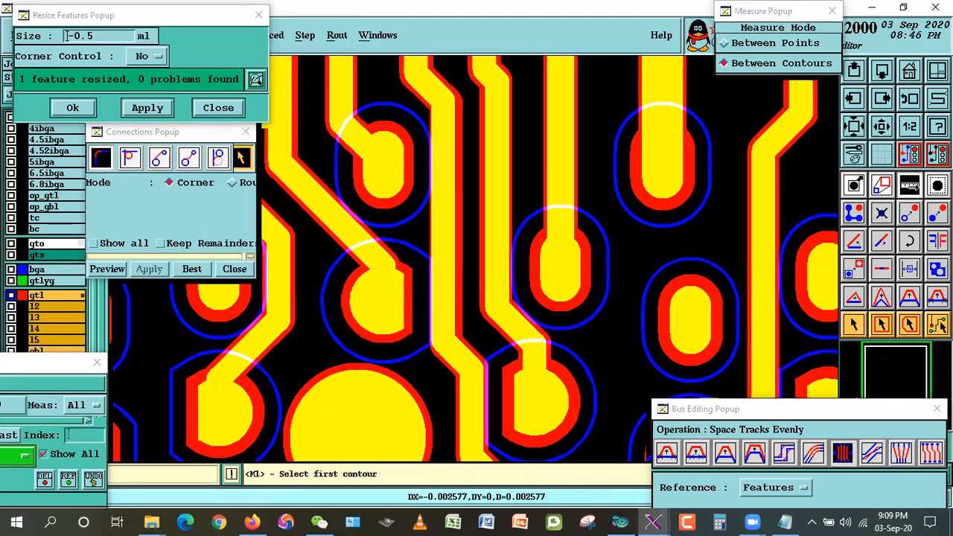
{"action": "left_click", "coordinate": [407, 295]}
{"action": "left_click", "coordinate": [441, 311]}
{"action": "left_click", "coordinate": [527, 280]}
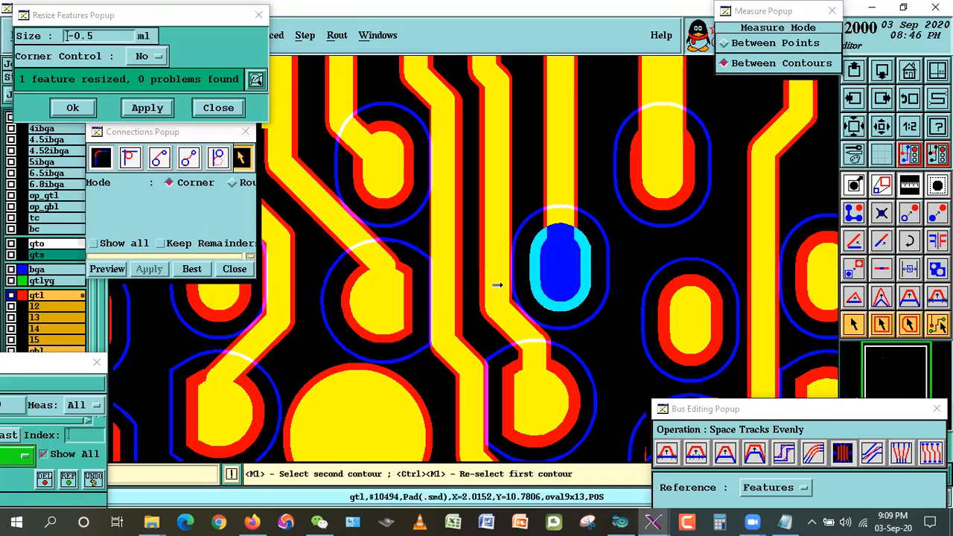
{"action": "left_click", "coordinate": [497, 285]}
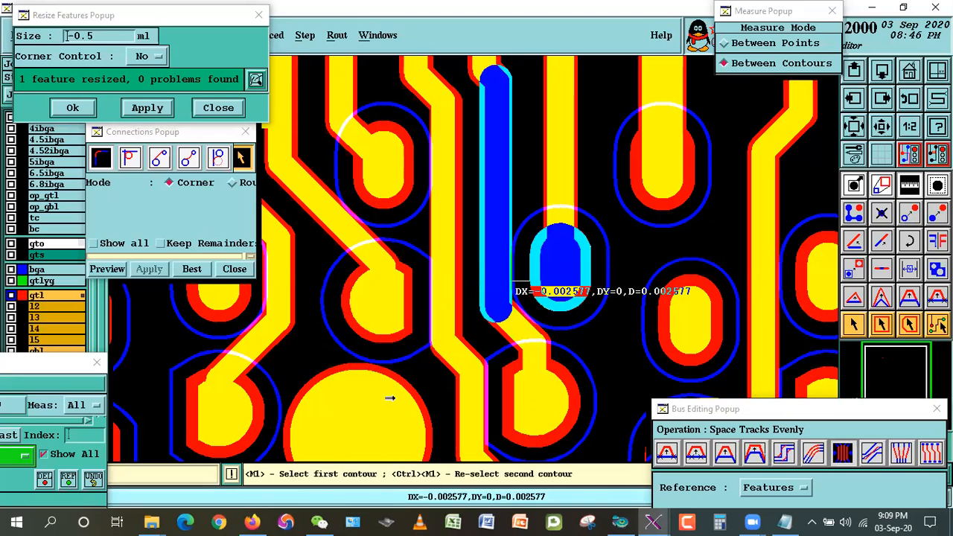
{"action": "left_click", "coordinate": [407, 163]}
{"action": "left_click", "coordinate": [450, 164]}
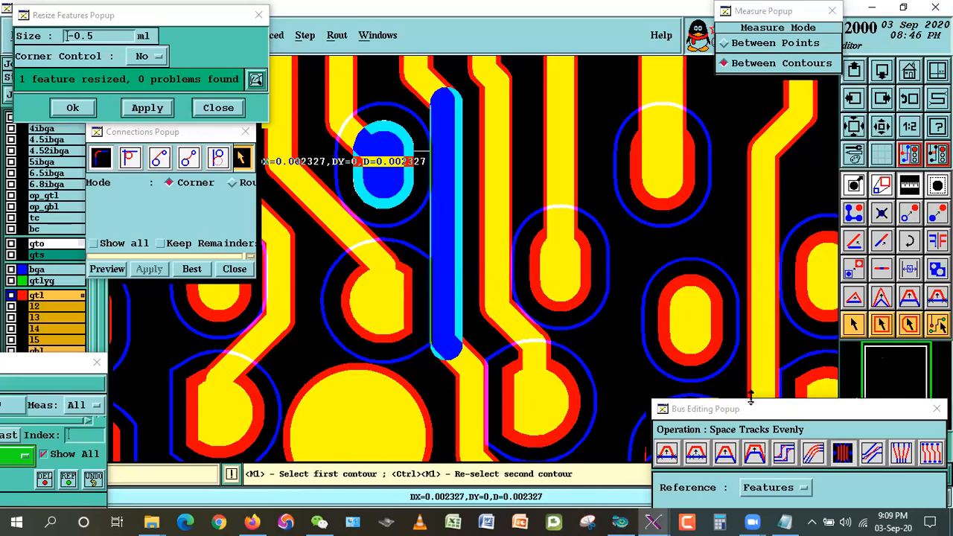
Measure the contour spacing between the two vertical traces.
{"action": "left_click", "coordinate": [854, 324]}
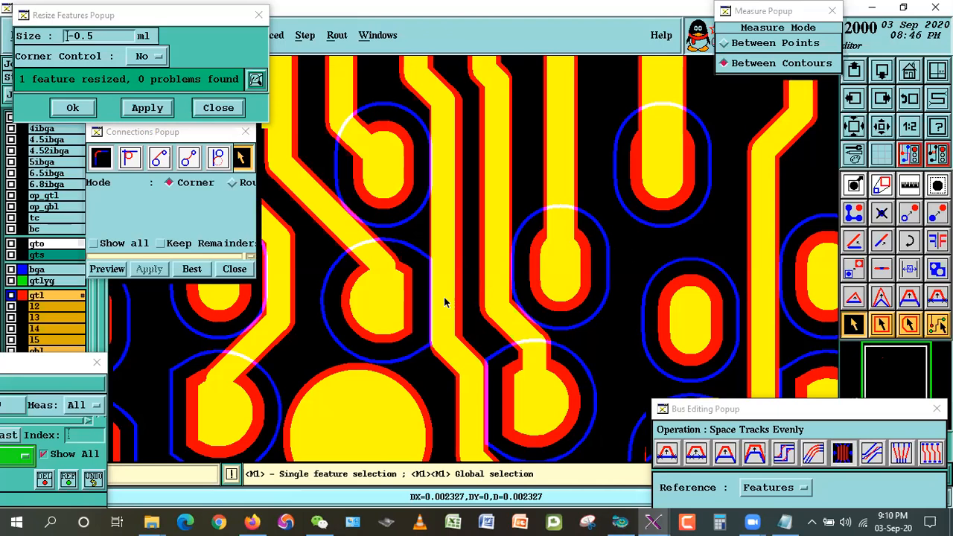
{"action": "left_click", "coordinate": [909, 189]}
{"action": "left_click", "coordinate": [454, 253]}
{"action": "left_click", "coordinate": [484, 267]}
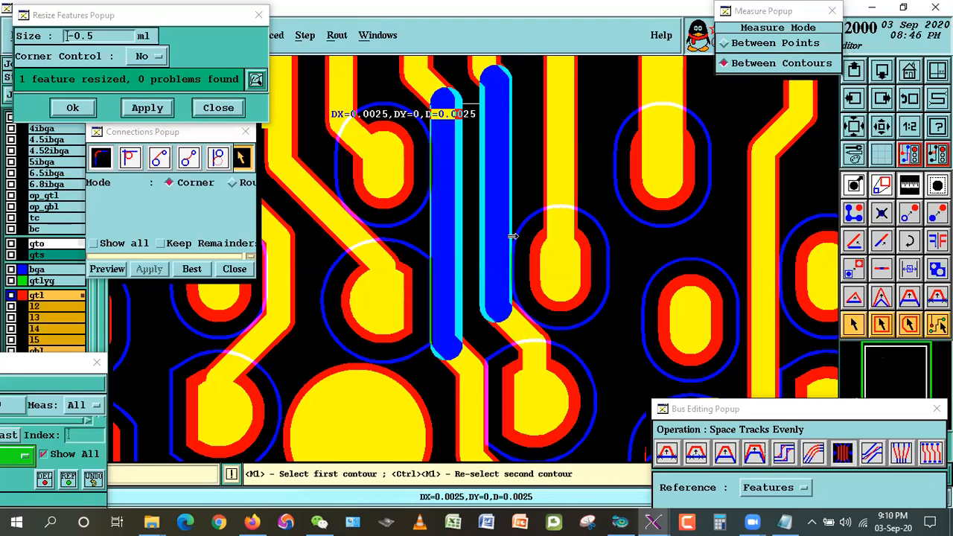
Bring the full Bus Editing settings into view to check Trace To Trace Space, and move the popup back out of the way.
{"action": "left_click_drag", "start_coordinate": [829, 406], "coordinate": [800, 300]}
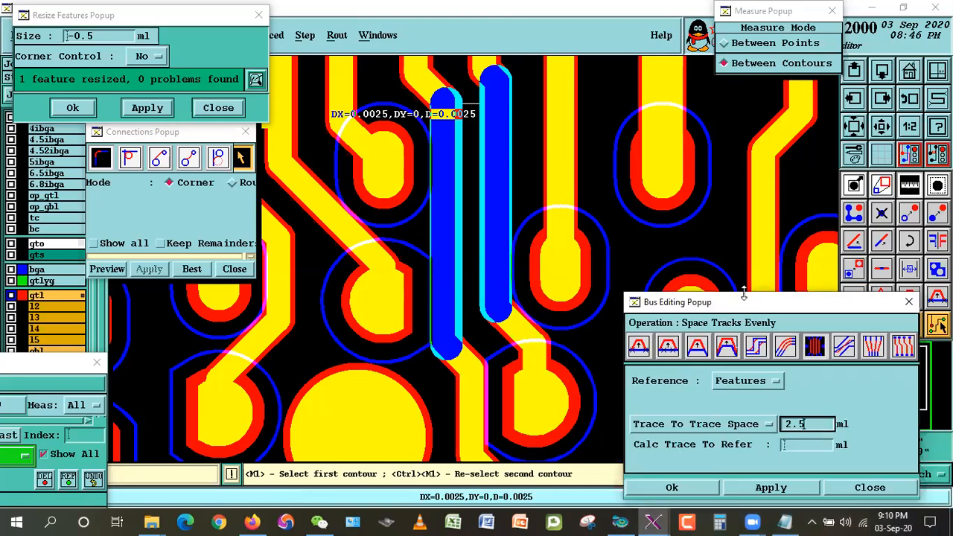
{"action": "left_click_drag", "start_coordinate": [799, 305], "coordinate": [827, 431]}
{"action": "left_click", "coordinate": [850, 326]}
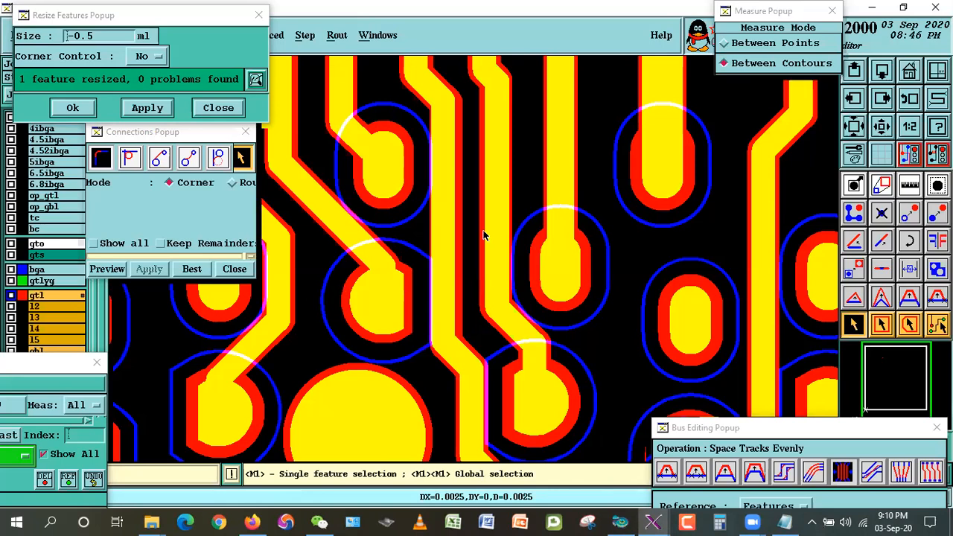
Inspect the first vertical trace segment, and measure the contour spacing from the second vertical trace to the trace feeding the right oval pad.
{"action": "left_click", "coordinate": [435, 186]}
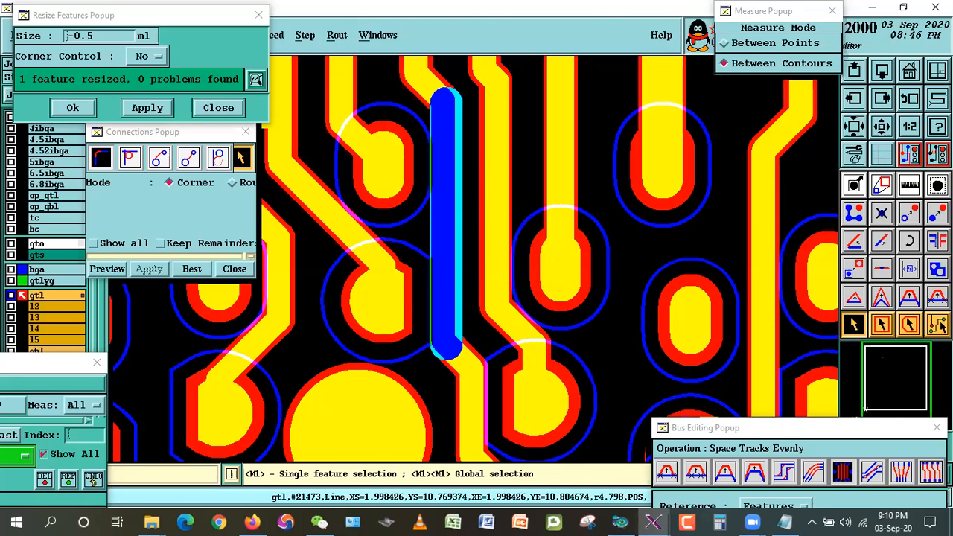
{"action": "left_click", "coordinate": [909, 185]}
{"action": "left_click", "coordinate": [506, 167]}
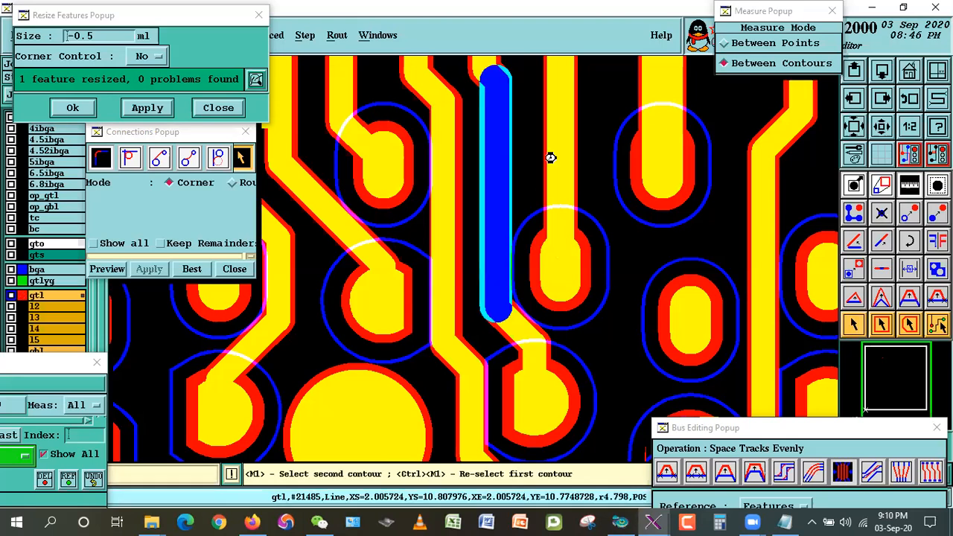
{"action": "left_click", "coordinate": [554, 160]}
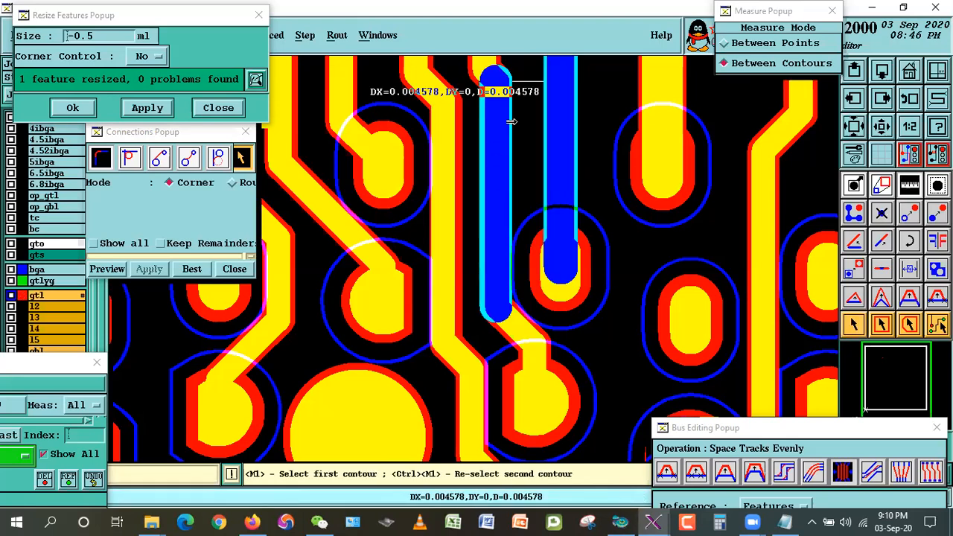
{"action": "left_click", "coordinate": [853, 325]}
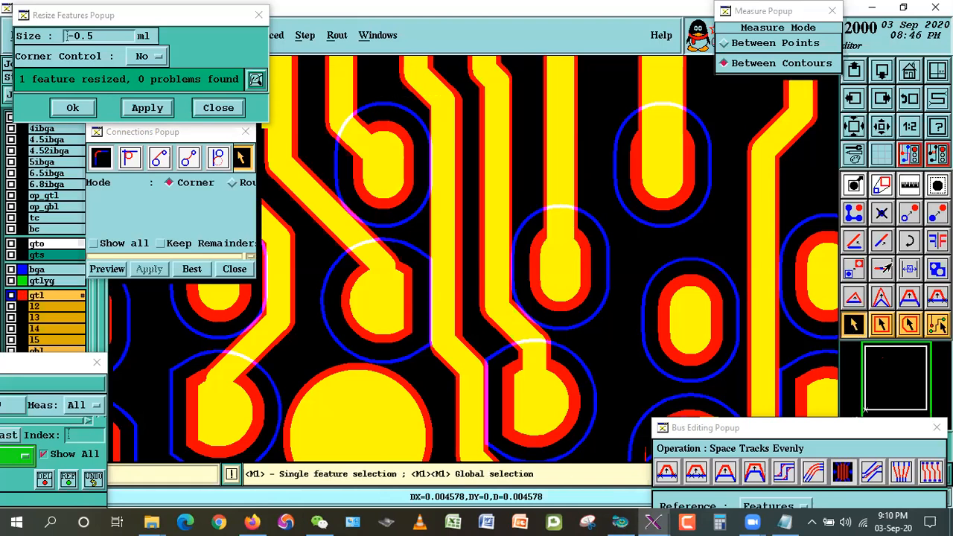
Break the first vertical trace with a short gap near the middle of its straight segment, between the upper-left oval pad and left round pad.
{"action": "left_click", "coordinate": [879, 272]}
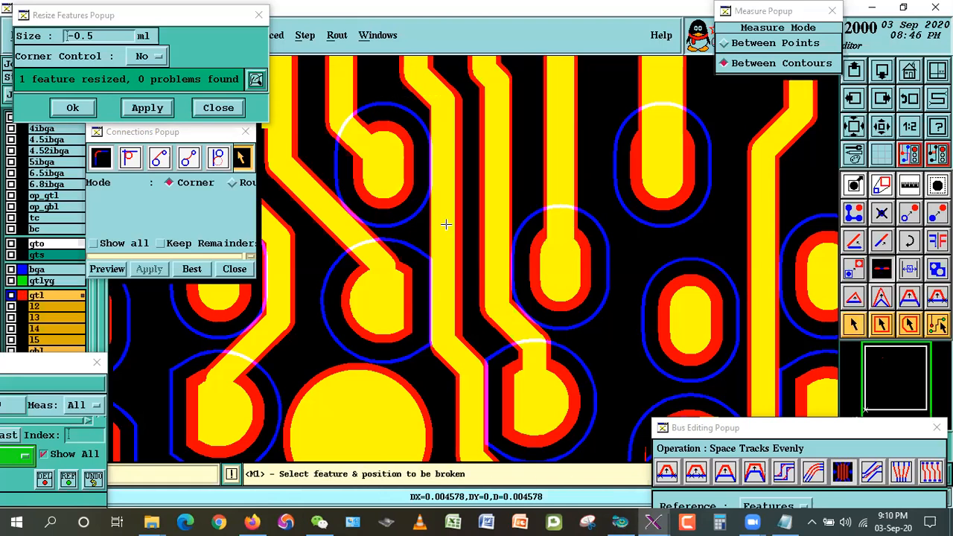
{"action": "left_click", "coordinate": [445, 201]}
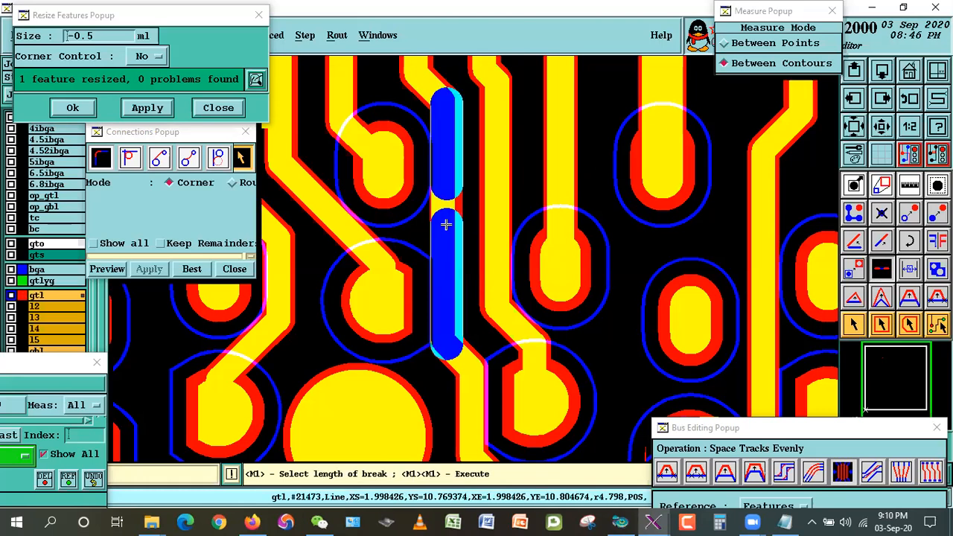
{"action": "right_click", "coordinate": [446, 227]}
{"action": "left_click", "coordinate": [445, 228]}
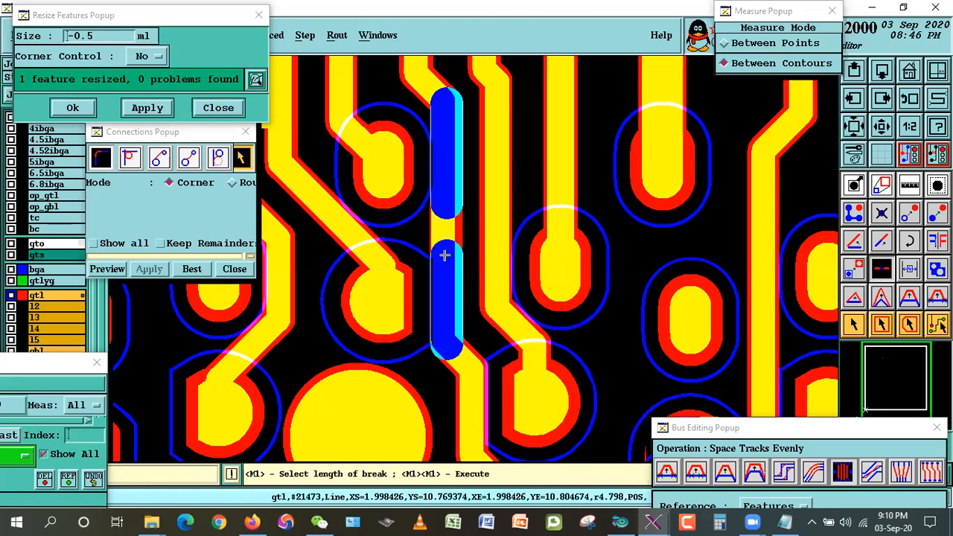
{"action": "double_click", "coordinate": [445, 252]}
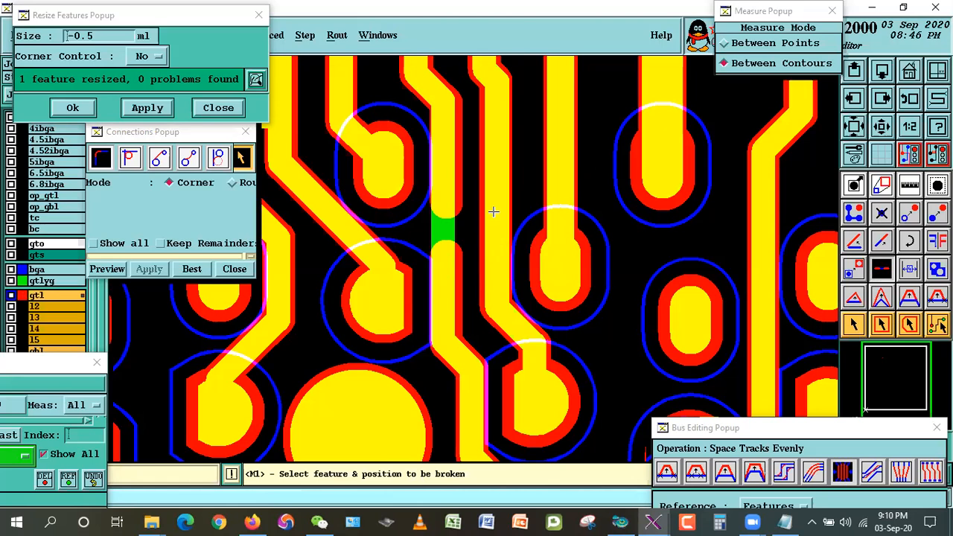
Break the unbroken vertical trace between the pads, opening a gap level with the one in the neighbouring trace.
{"action": "left_click", "coordinate": [493, 212]}
{"action": "right_click", "coordinate": [498, 230]}
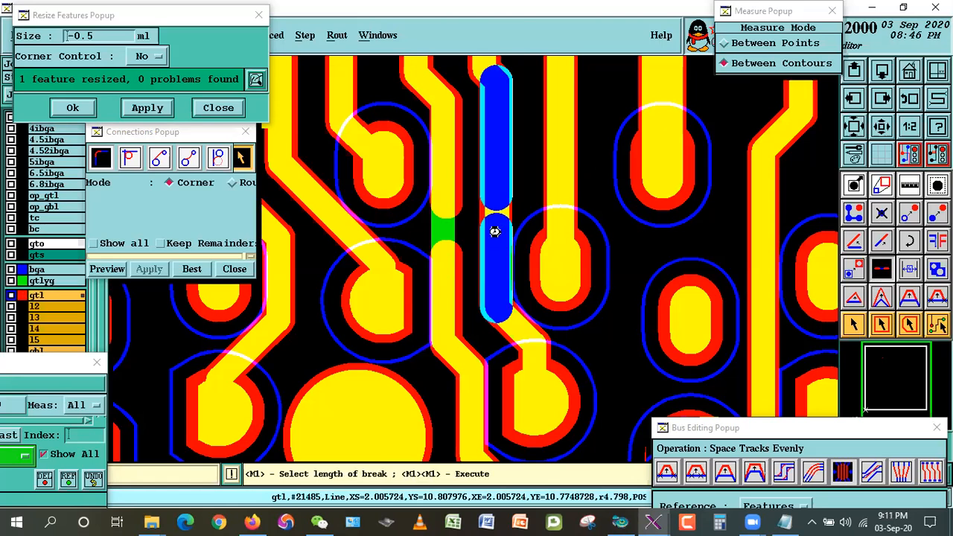
{"action": "left_click", "coordinate": [497, 232]}
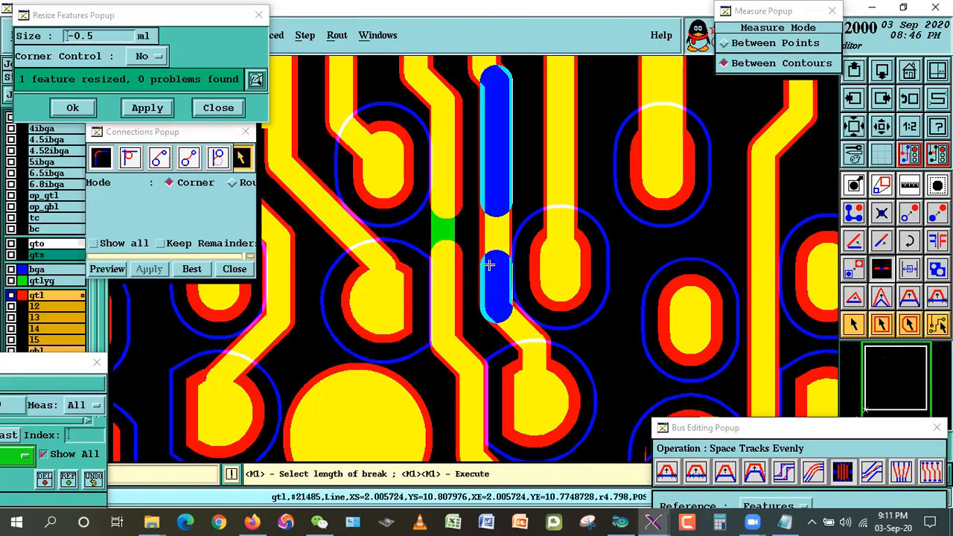
{"action": "double_click", "coordinate": [526, 282]}
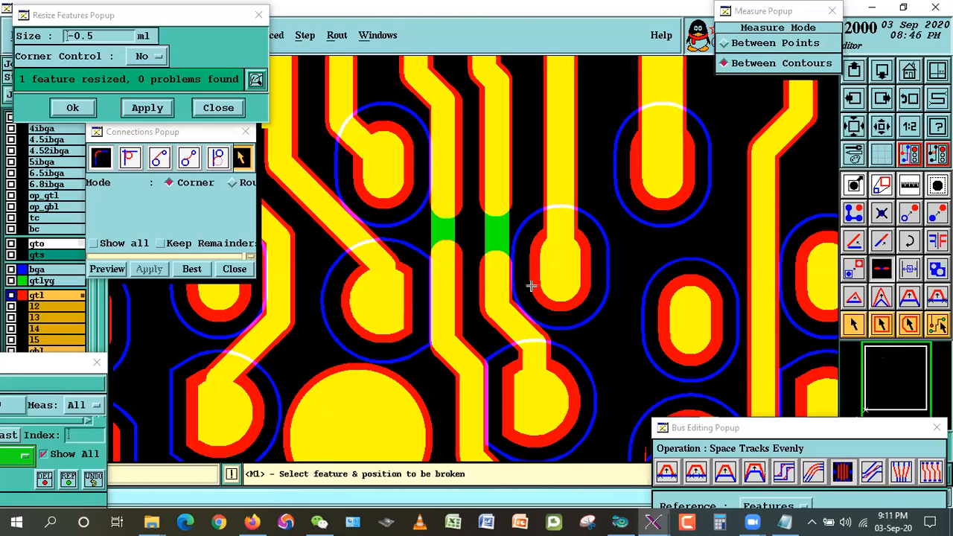
Stretch the lower segments of both broken traces upward until only narrow gaps remain below the upper segments.
{"action": "left_click", "coordinate": [880, 241]}
{"action": "left_click", "coordinate": [493, 277]}
{"action": "double_click", "coordinate": [495, 225]}
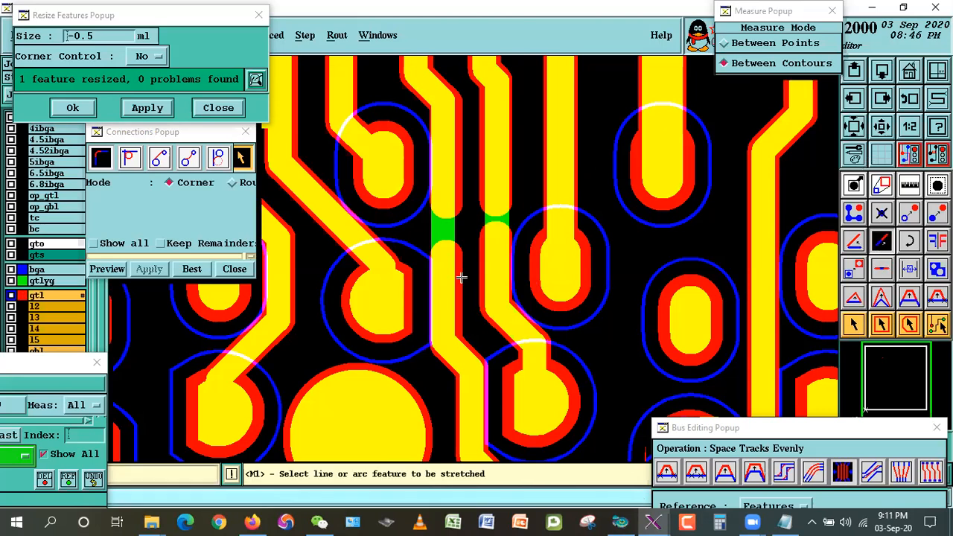
{"action": "left_click", "coordinate": [448, 265]}
{"action": "double_click", "coordinate": [447, 234]}
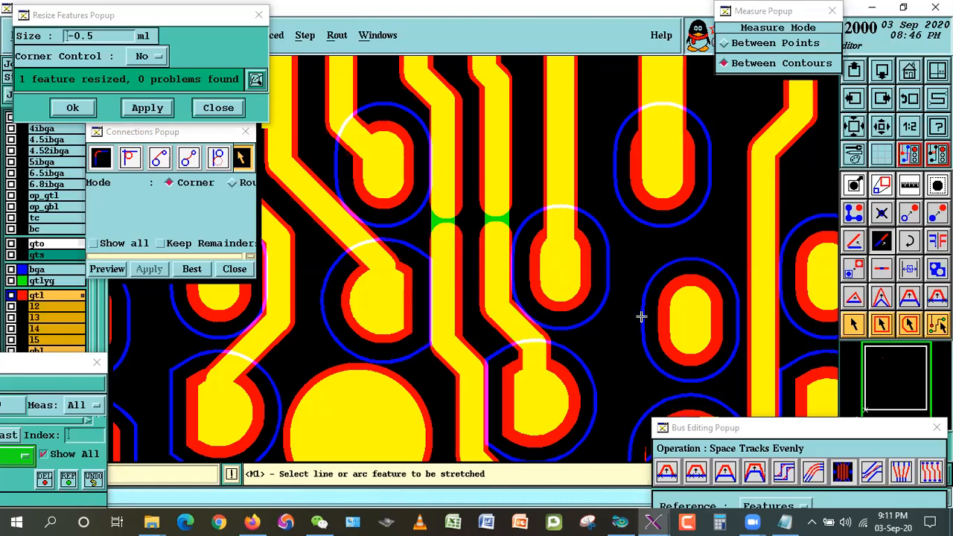
Move the upper vertical segments of both broken traces together slightly to the right, away from the oval pad.
{"action": "left_click", "coordinate": [853, 325]}
{"action": "left_click", "coordinate": [476, 201]}
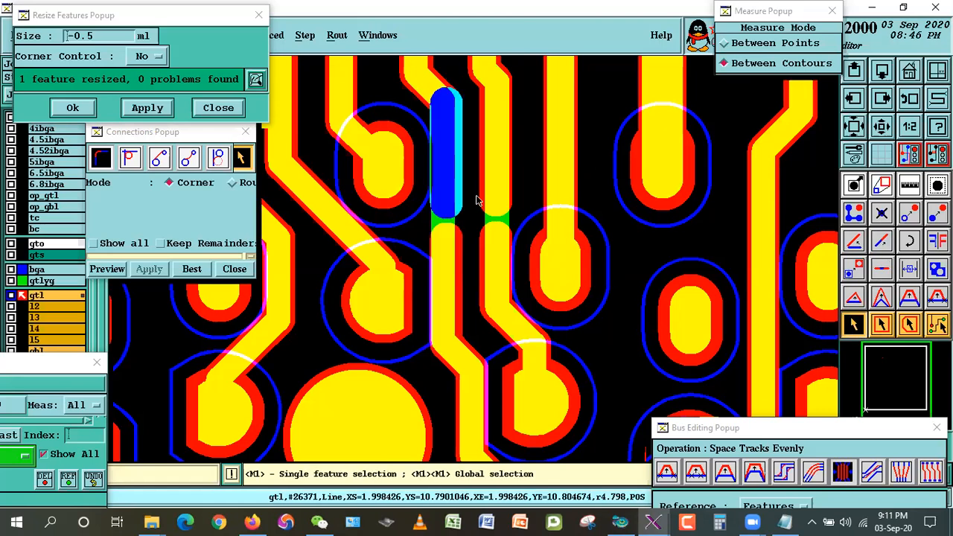
{"action": "left_click", "coordinate": [492, 178]}
{"action": "key", "text": "ctrl+x"}
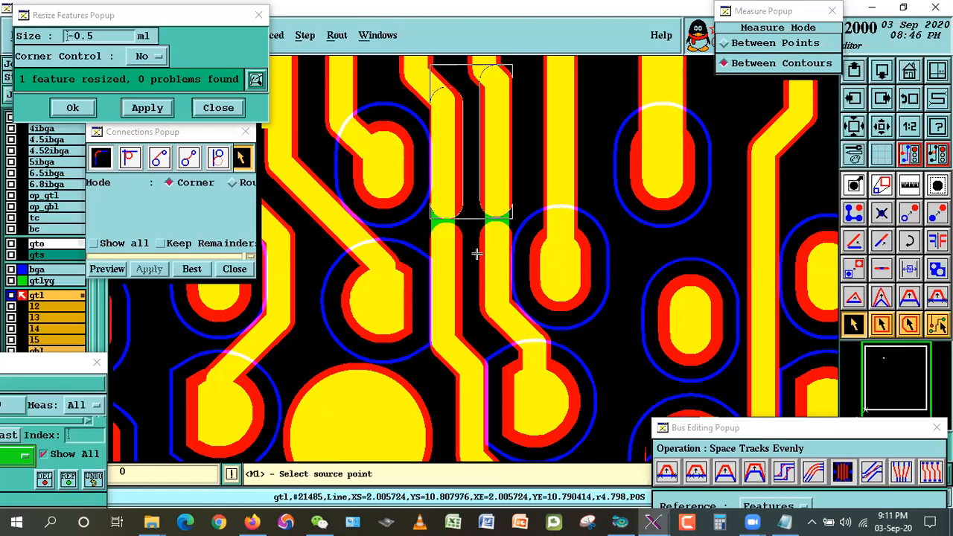
{"action": "left_click", "coordinate": [527, 150]}
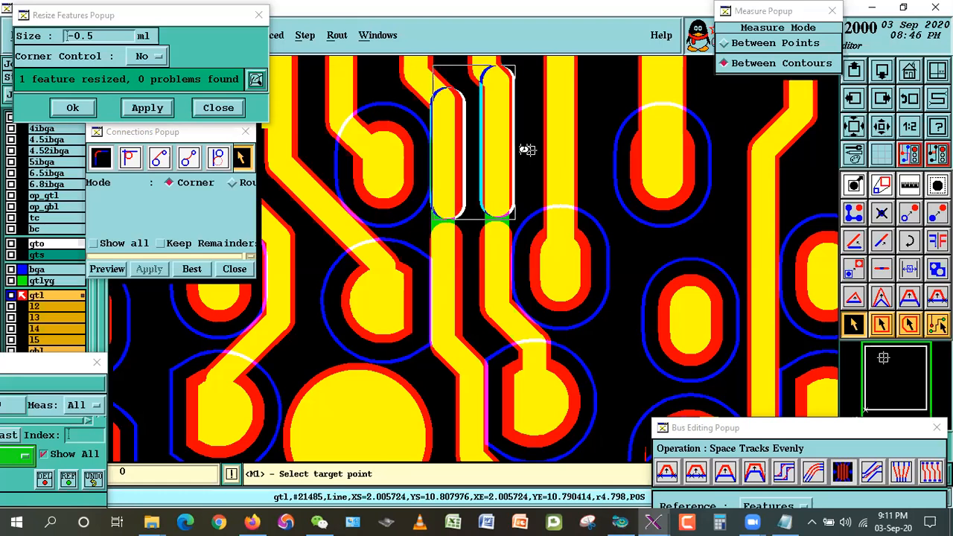
{"action": "left_click", "coordinate": [527, 150]}
Measure the contour spacing between the upper oval pad and the adjacent shifted trace segment.
{"action": "left_click", "coordinate": [920, 185]}
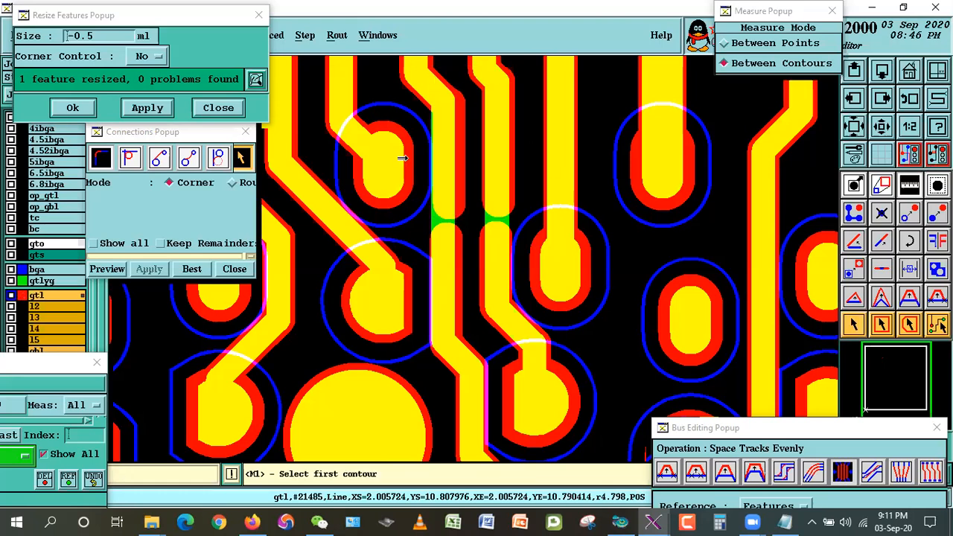
{"action": "left_click", "coordinate": [407, 157]}
{"action": "left_click", "coordinate": [438, 172]}
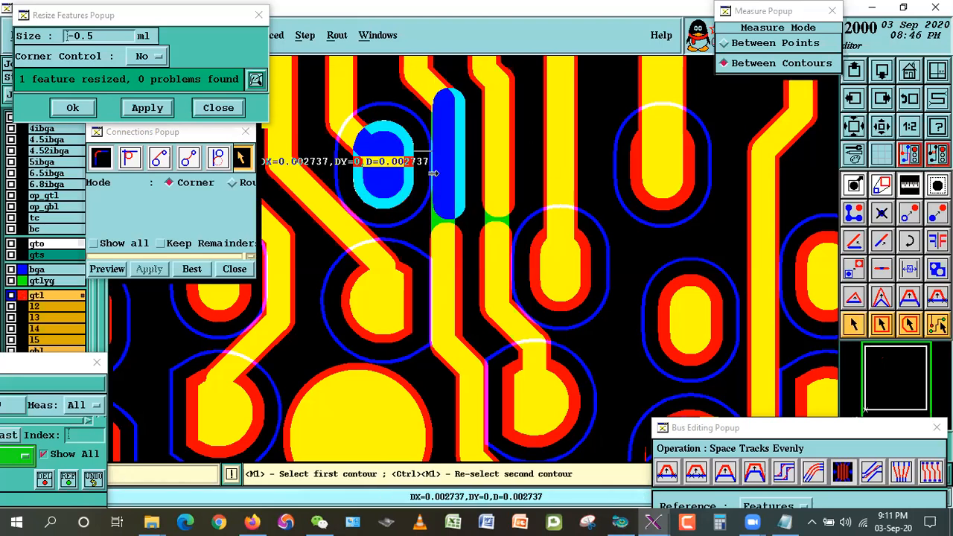
Reconnect each shifted vertical segment to its diagonal segment with the best corner connection.
{"action": "left_click", "coordinate": [847, 332]}
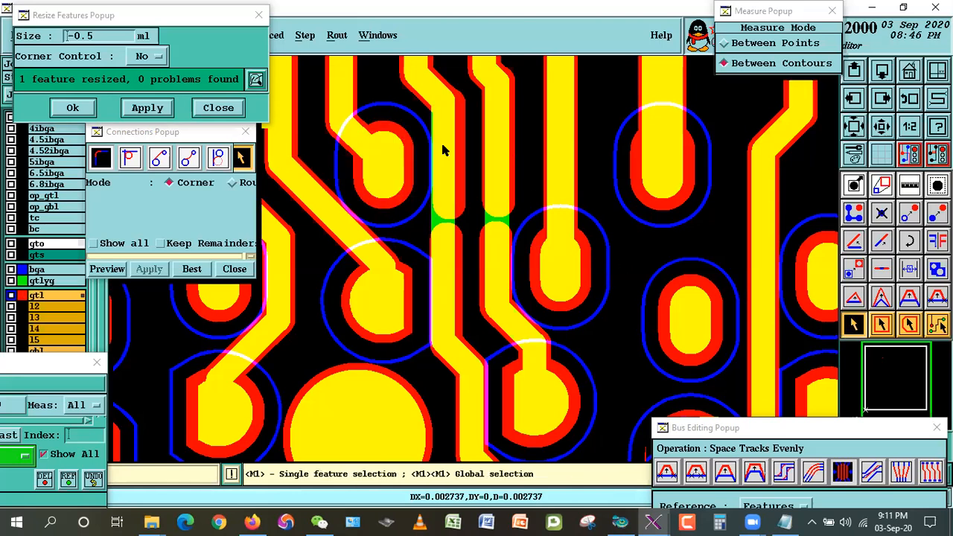
{"action": "left_click", "coordinate": [455, 97]}
{"action": "left_click", "coordinate": [455, 124]}
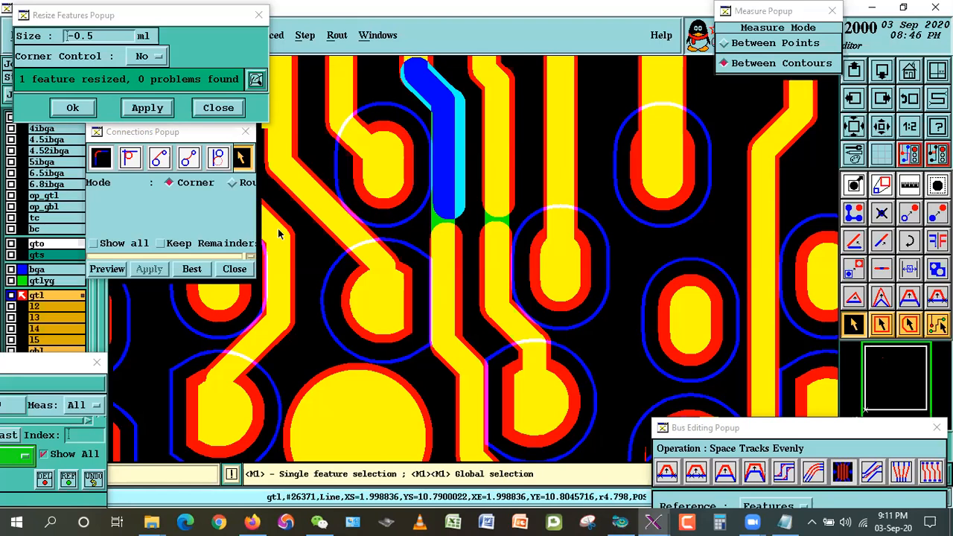
{"action": "left_click", "coordinate": [189, 271]}
{"action": "left_click", "coordinate": [502, 70]}
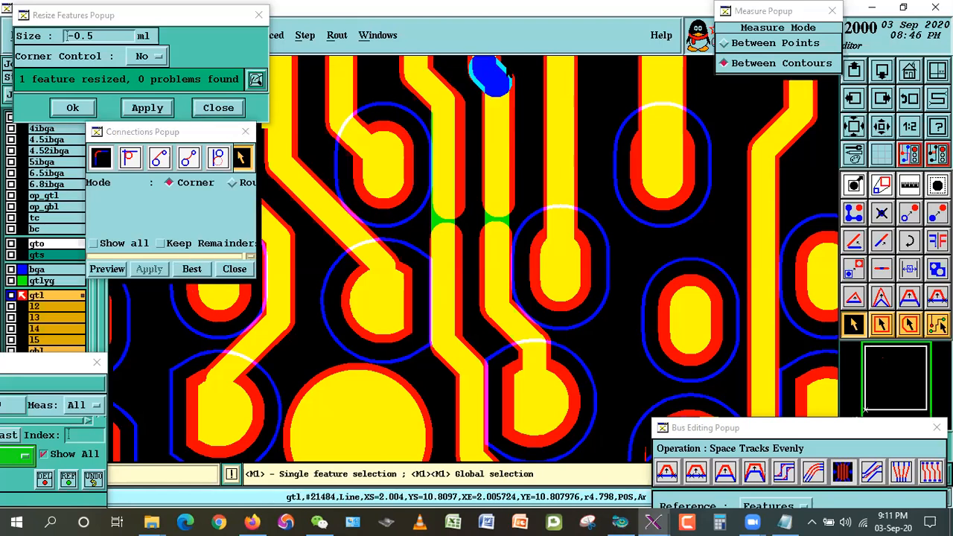
{"action": "left_click", "coordinate": [506, 91]}
{"action": "left_click", "coordinate": [190, 270]}
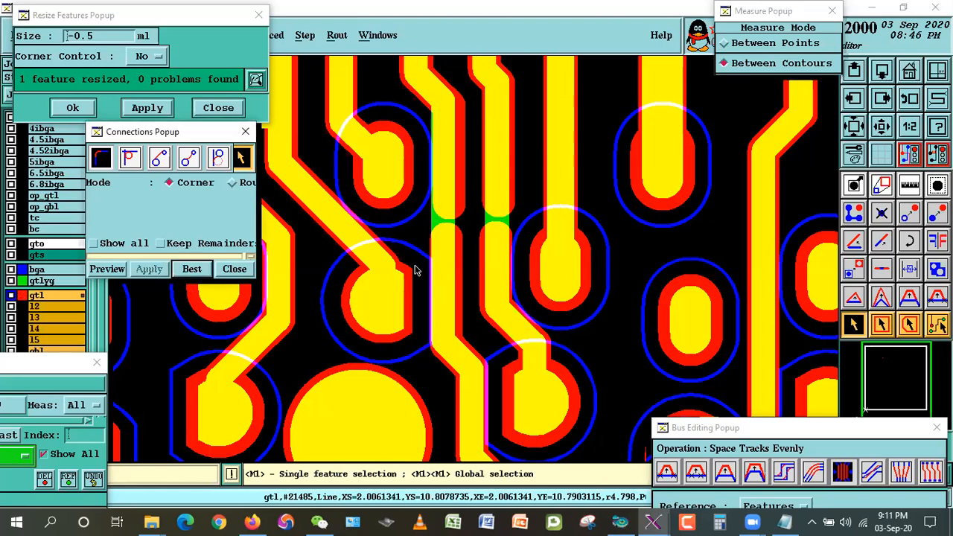
Measure the contour spacings between the two broken traces and their neighbouring pads and traces, above and below the gaps.
{"action": "left_click", "coordinate": [908, 186]}
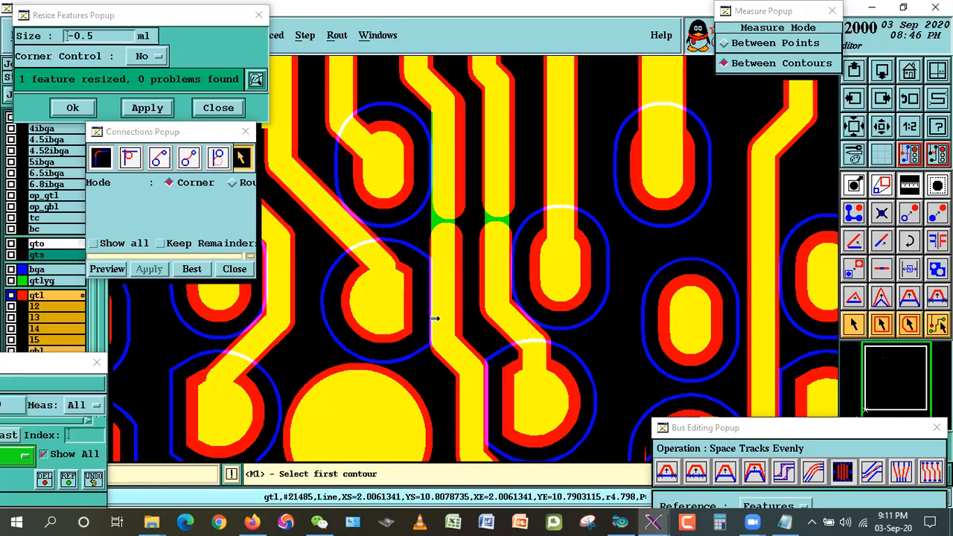
{"action": "left_click", "coordinate": [384, 299]}
{"action": "left_click", "coordinate": [439, 289]}
{"action": "left_click", "coordinate": [500, 268]}
{"action": "left_click", "coordinate": [526, 299]}
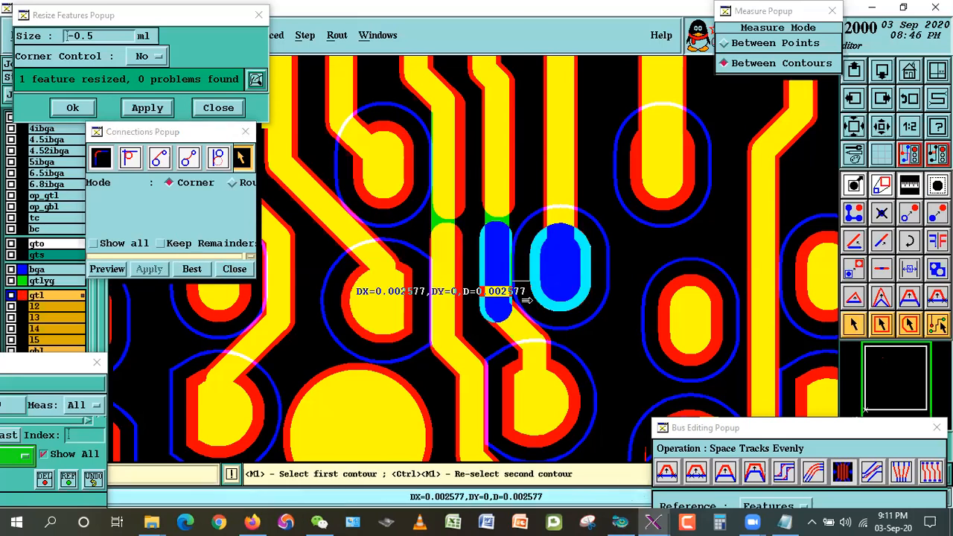
{"action": "left_click", "coordinate": [399, 181]}
{"action": "left_click", "coordinate": [441, 179]}
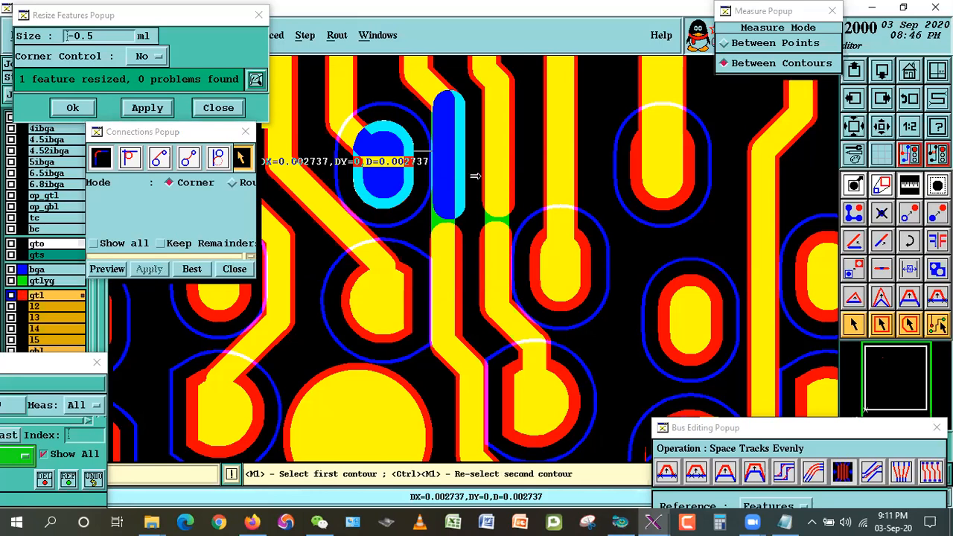
{"action": "left_click", "coordinate": [455, 179]}
{"action": "left_click", "coordinate": [503, 169]}
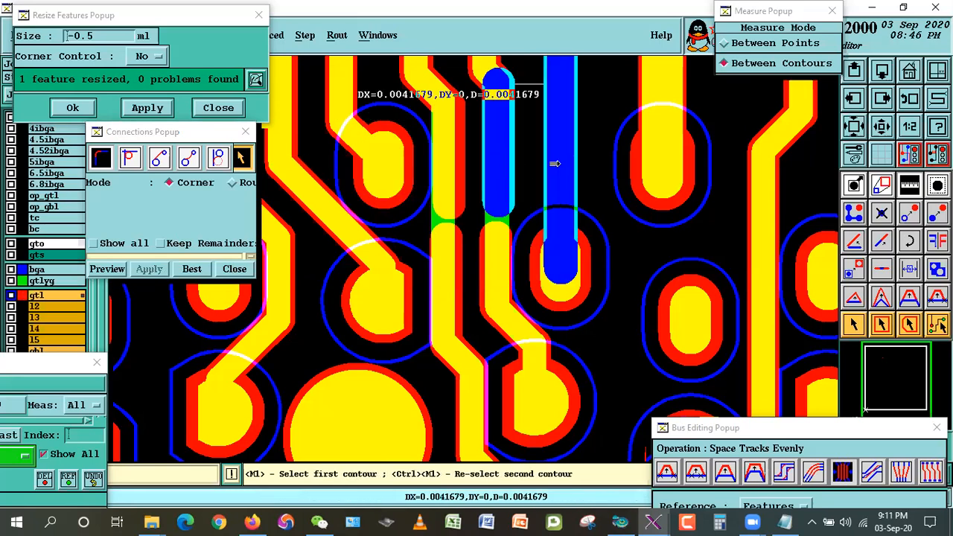
Stretch the lower ends of both upper trace segments upward to widen the two gaps.
{"action": "left_click", "coordinate": [853, 324]}
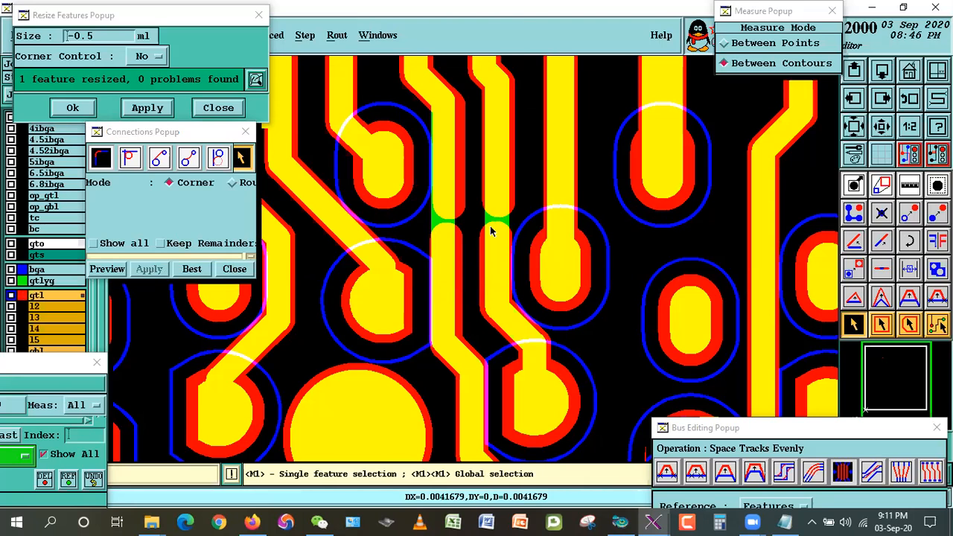
{"action": "right_click", "coordinate": [570, 168]}
{"action": "left_click", "coordinate": [593, 198]}
{"action": "left_click", "coordinate": [315, 111]}
{"action": "left_click", "coordinate": [630, 385]}
{"action": "left_click", "coordinate": [880, 241]}
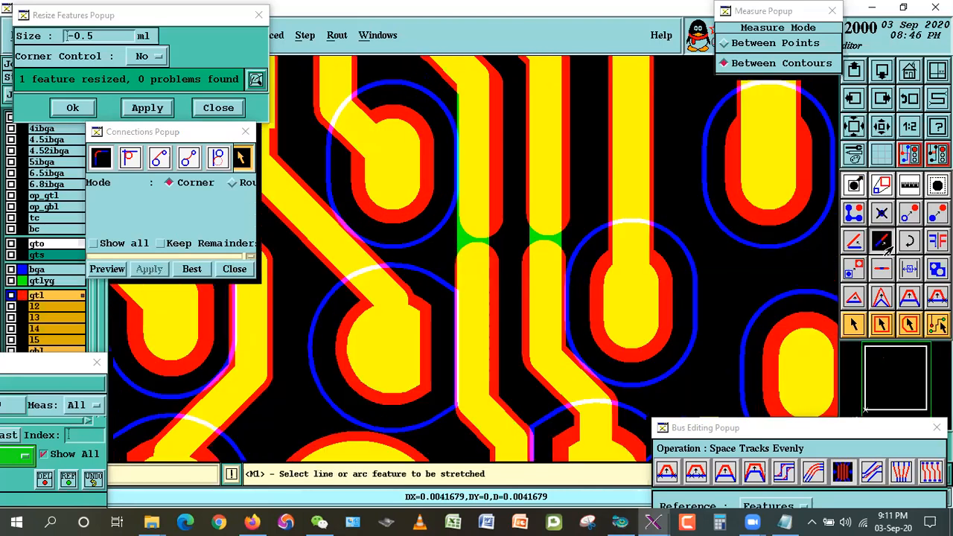
{"action": "left_click", "coordinate": [479, 226]}
{"action": "double_click", "coordinate": [480, 192]}
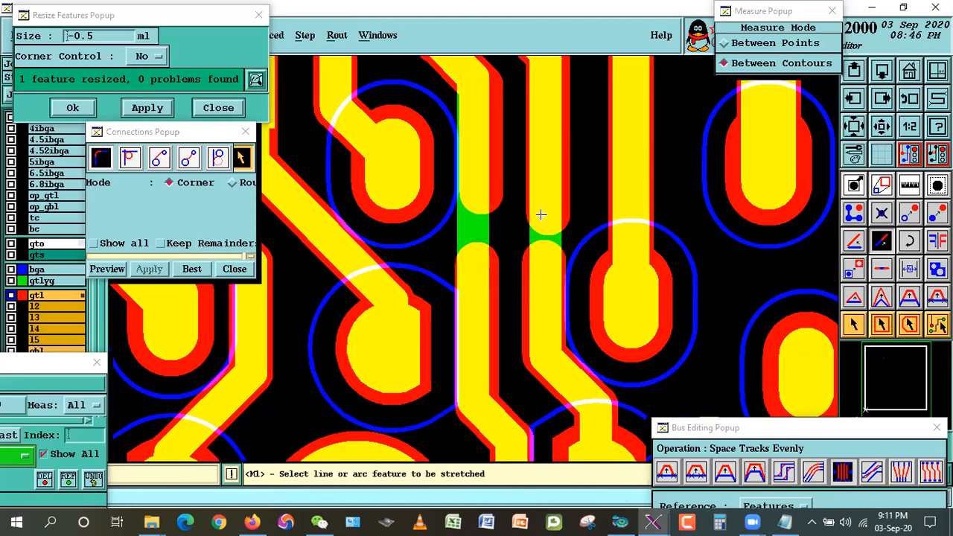
{"action": "left_click", "coordinate": [546, 195]}
{"action": "double_click", "coordinate": [559, 197]}
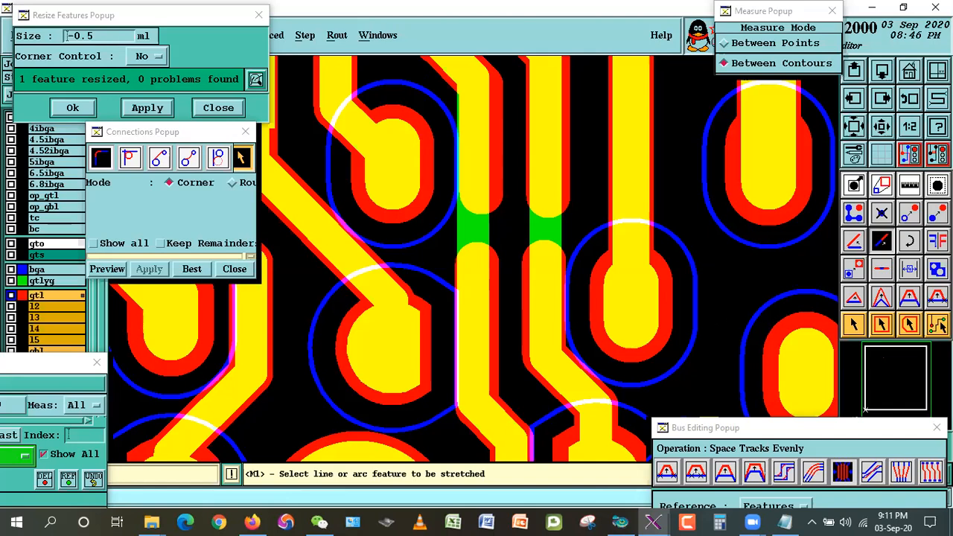
Add a positive single line with symbol r4.798 across each gap, joining the upper and lower segments of both traces.
{"action": "right_click", "coordinate": [637, 191]}
{"action": "left_click", "coordinate": [660, 219]}
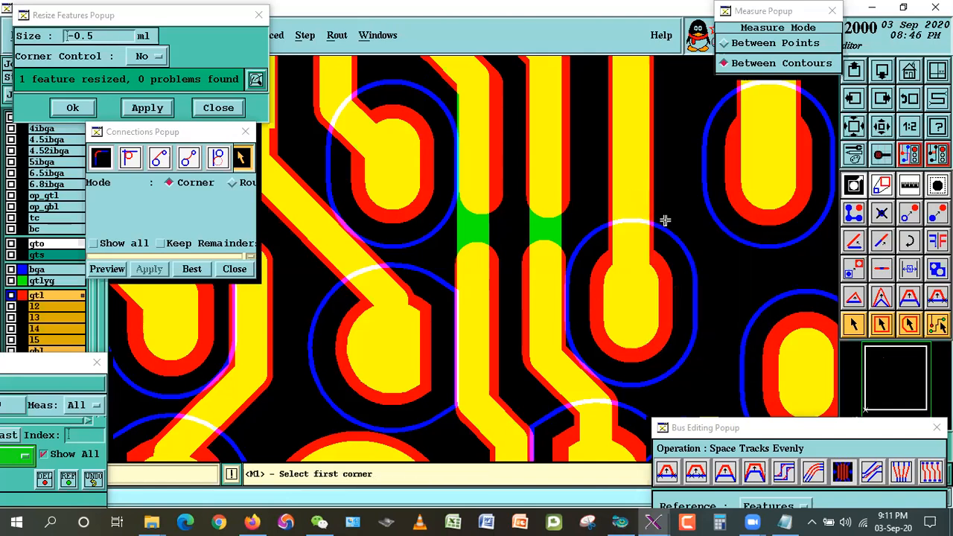
{"action": "left_click", "coordinate": [853, 212]}
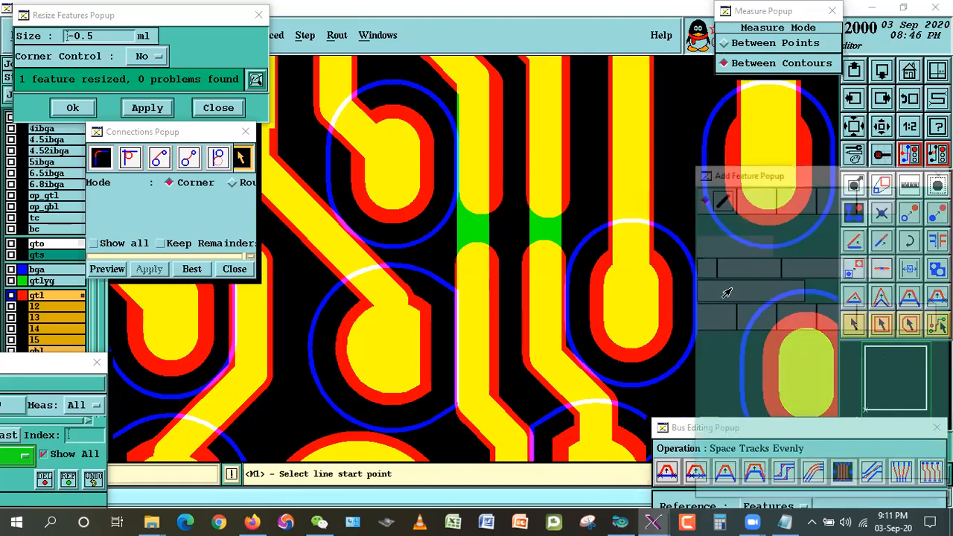
{"action": "left_click", "coordinate": [701, 266]}
{"action": "left_click", "coordinate": [485, 227]}
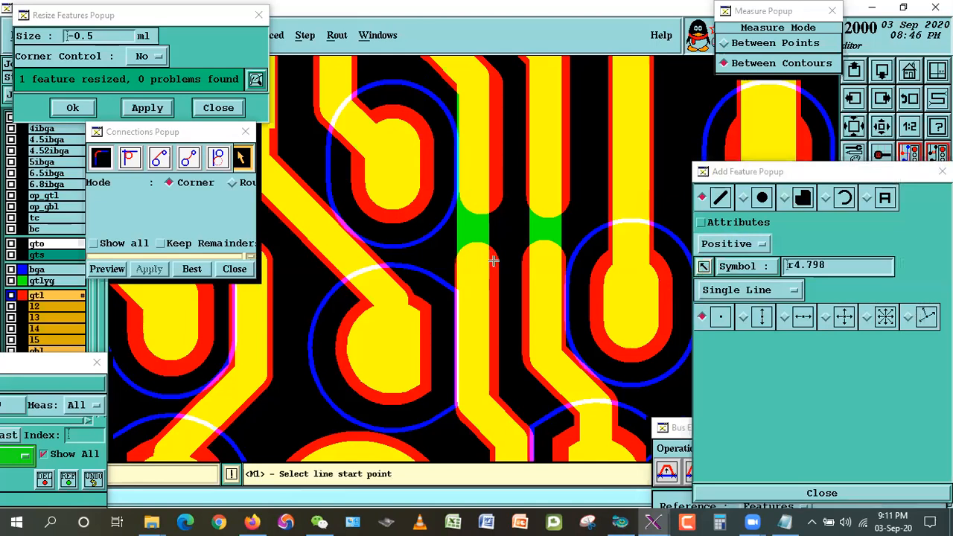
{"action": "left_click", "coordinate": [480, 194]}
{"action": "double_click", "coordinate": [476, 259]}
{"action": "left_click", "coordinate": [544, 200]}
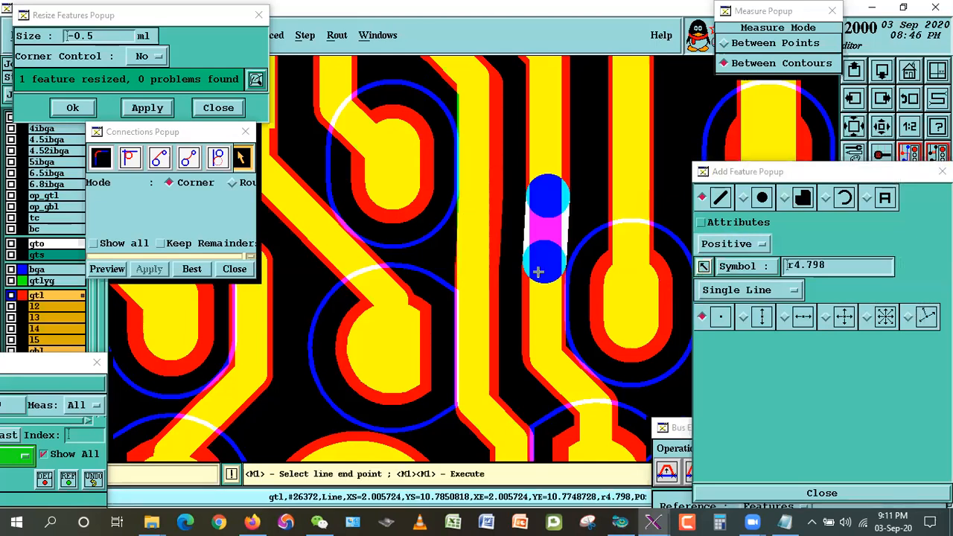
{"action": "double_click", "coordinate": [541, 262]}
{"action": "left_click", "coordinate": [764, 495]}
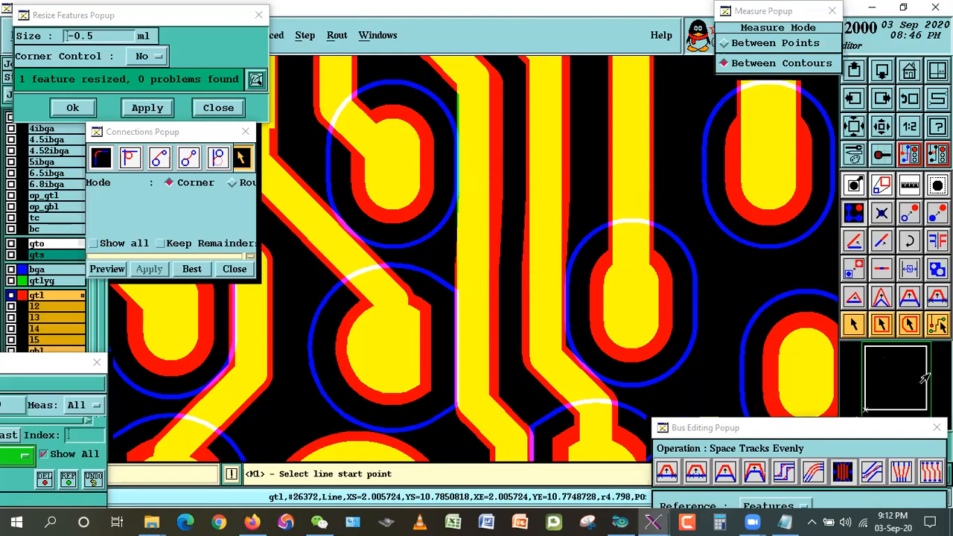
Measure the spacing from the upper oval pad to the adjacent trace and between the two upper trace segments.
{"action": "right_click", "coordinate": [545, 193]}
{"action": "left_click", "coordinate": [577, 218]}
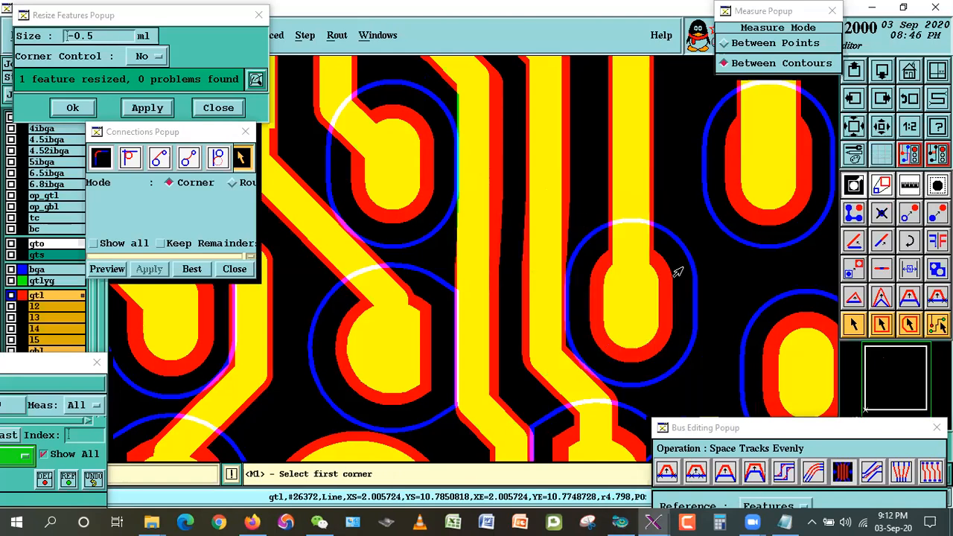
{"action": "left_click", "coordinate": [907, 194]}
{"action": "left_click", "coordinate": [428, 172]}
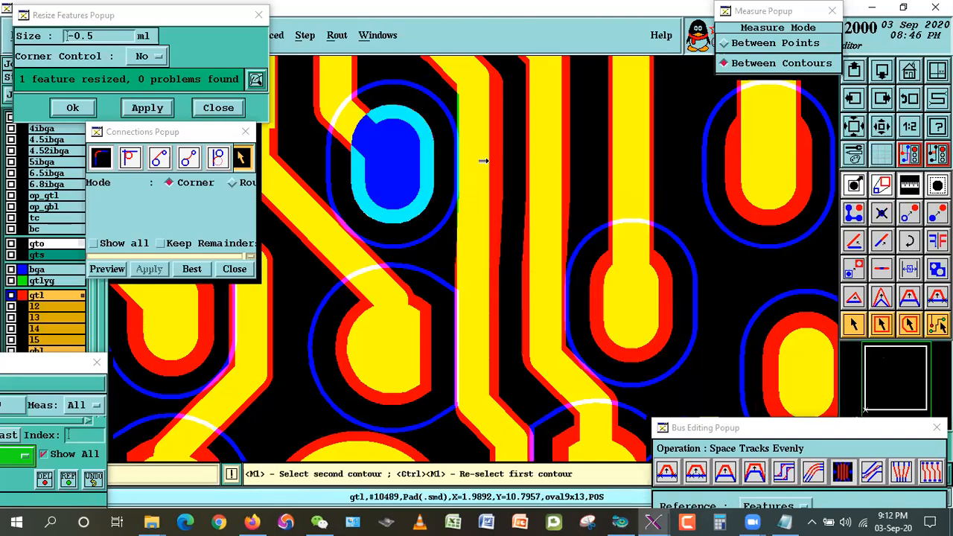
{"action": "left_click", "coordinate": [482, 169]}
{"action": "left_click", "coordinate": [531, 173], "text": "ctrl"}
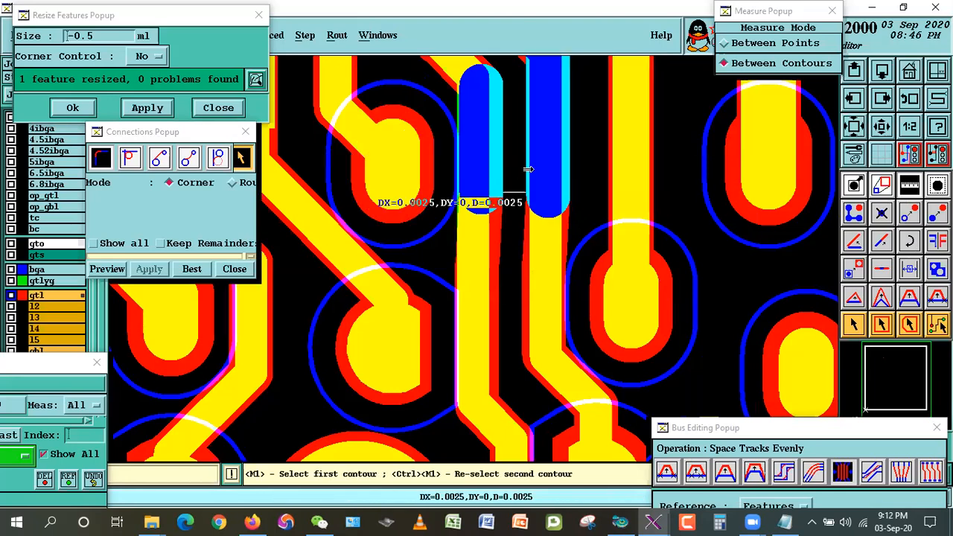
Measure the spacing between the two added connecting lines and from the upper oval pad to the nearer connecting line.
{"action": "left_click", "coordinate": [527, 169]}
{"action": "left_click", "coordinate": [560, 236]}
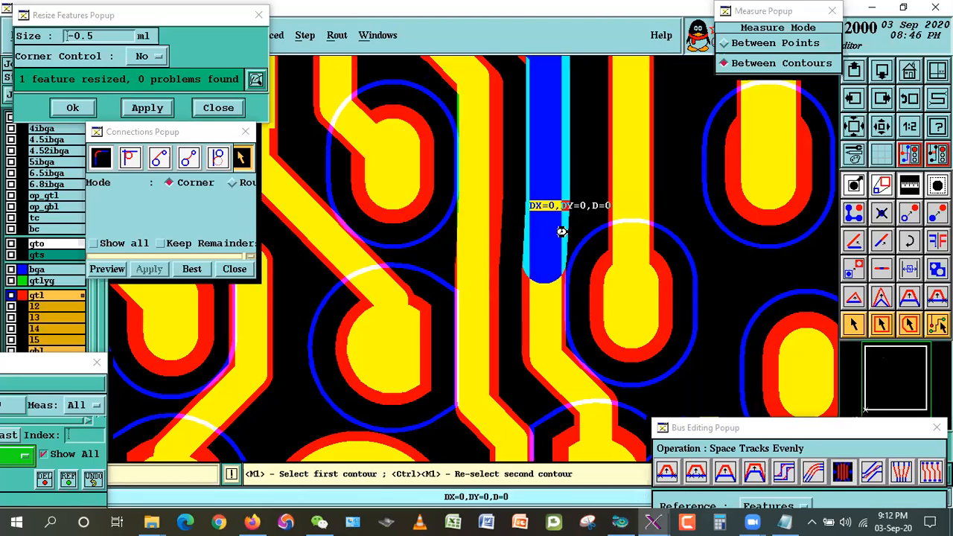
{"action": "left_click", "coordinate": [482, 242]}
{"action": "left_click", "coordinate": [554, 236]}
{"action": "left_click", "coordinate": [558, 231]}
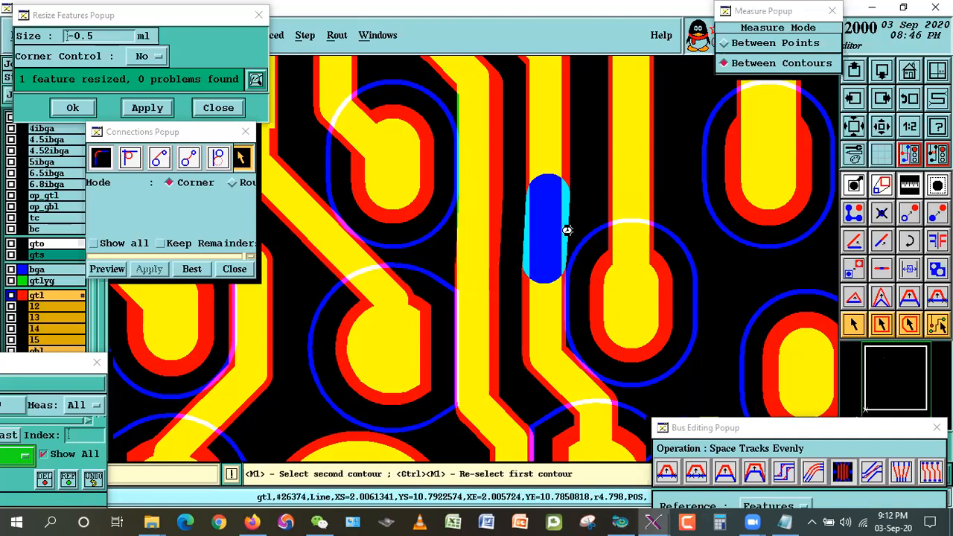
{"action": "left_click", "coordinate": [488, 237]}
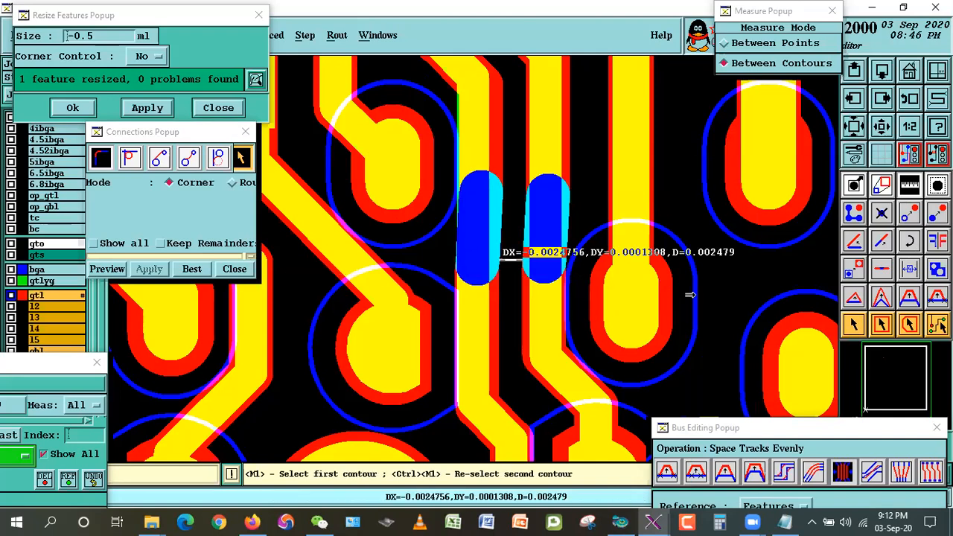
{"action": "left_click", "coordinate": [413, 207]}
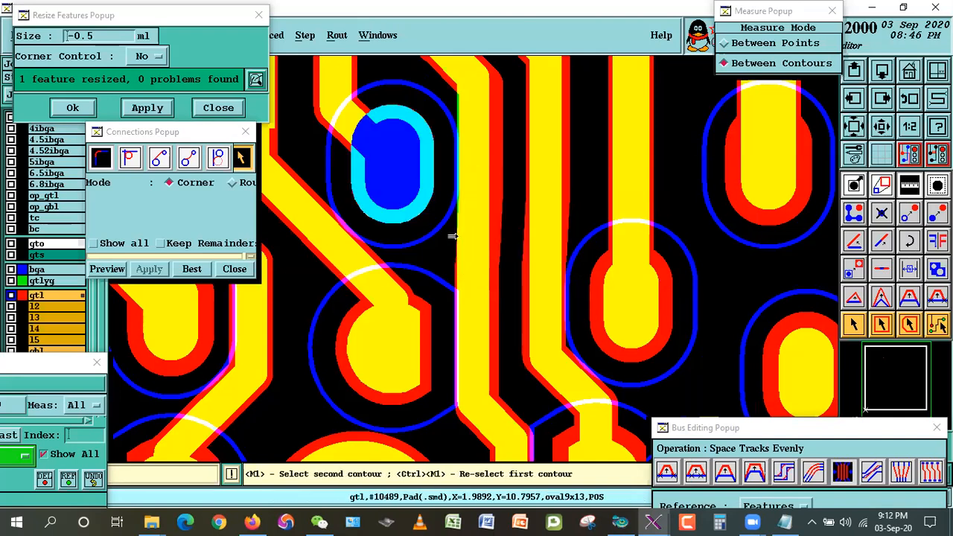
{"action": "left_click", "coordinate": [414, 210]}
{"action": "left_click", "coordinate": [853, 323]}
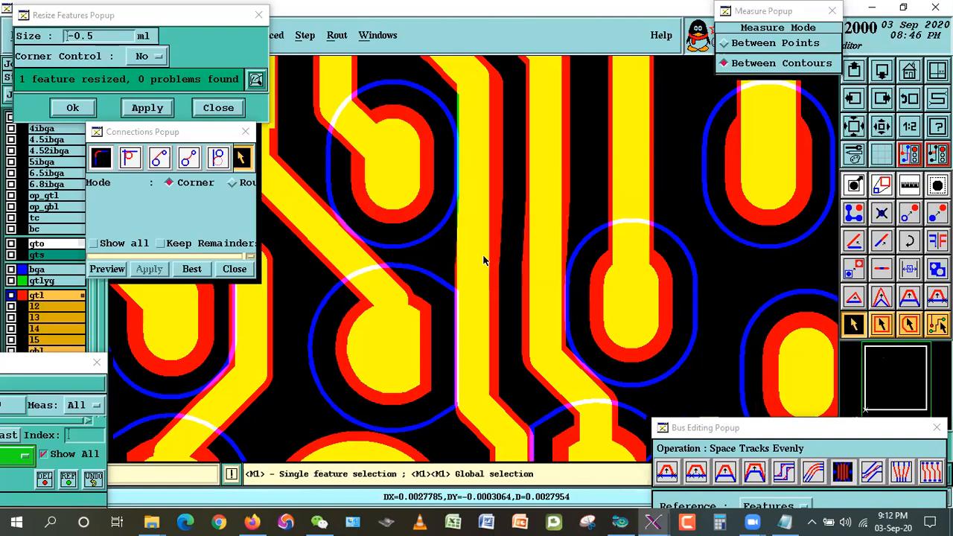
Shift the connecting segment of the left trace slightly toward the upper oval pad with fixed-angle line triplet moves.
{"action": "right_click", "coordinate": [547, 221]}
{"action": "left_click", "coordinate": [553, 222]}
{"action": "left_click", "coordinate": [365, 164]}
{"action": "left_click", "coordinate": [587, 332]}
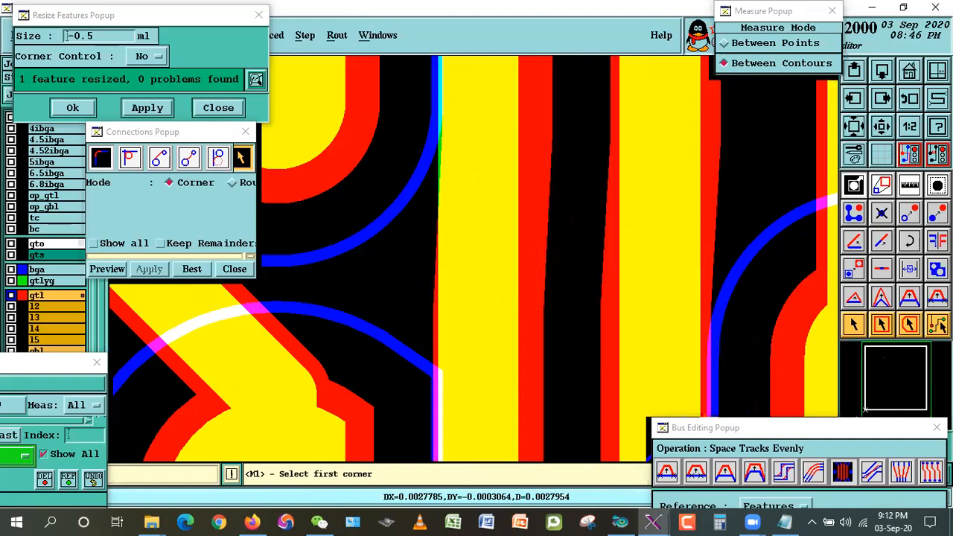
{"action": "left_click", "coordinate": [909, 296]}
{"action": "left_click", "coordinate": [427, 212]}
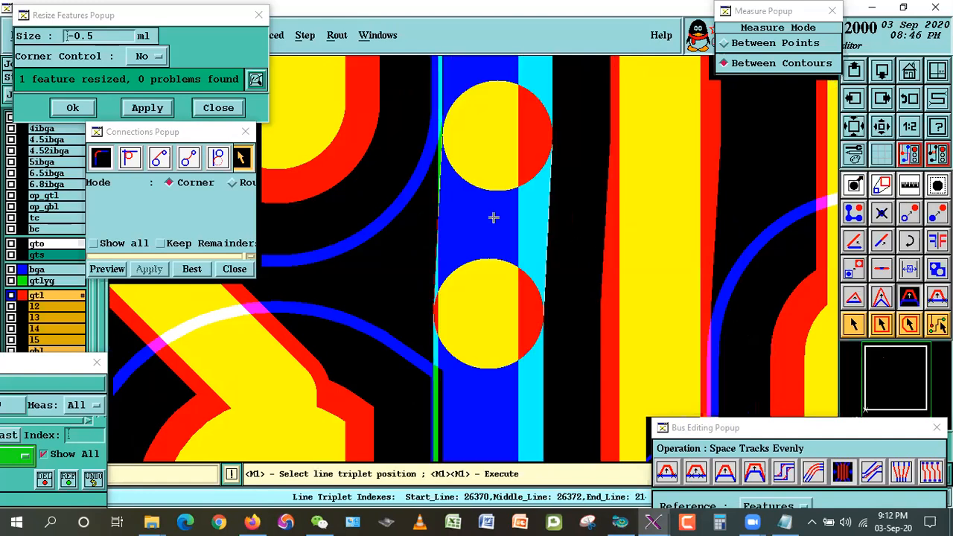
{"action": "double_click", "coordinate": [494, 217]}
{"action": "left_click", "coordinate": [873, 129]}
{"action": "left_click", "coordinate": [460, 239]}
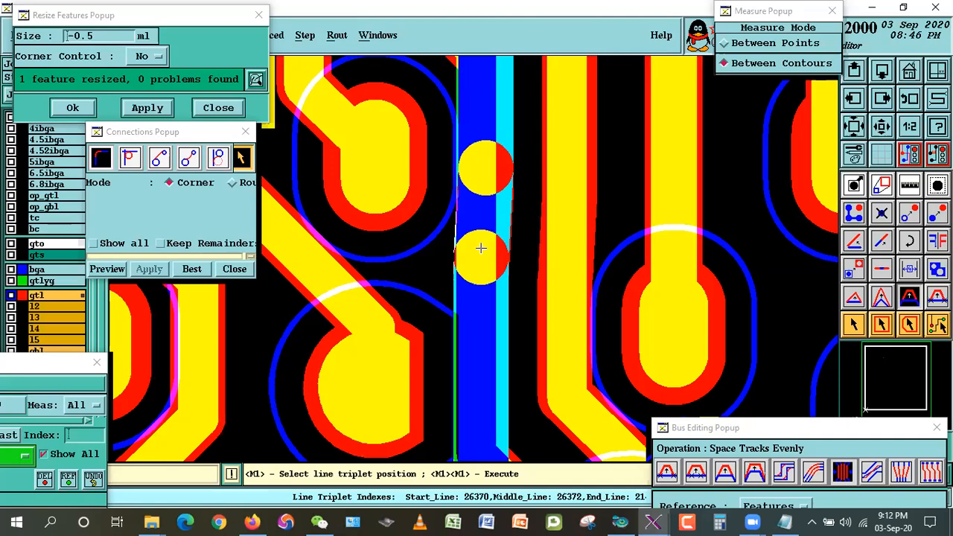
{"action": "double_click", "coordinate": [480, 248]}
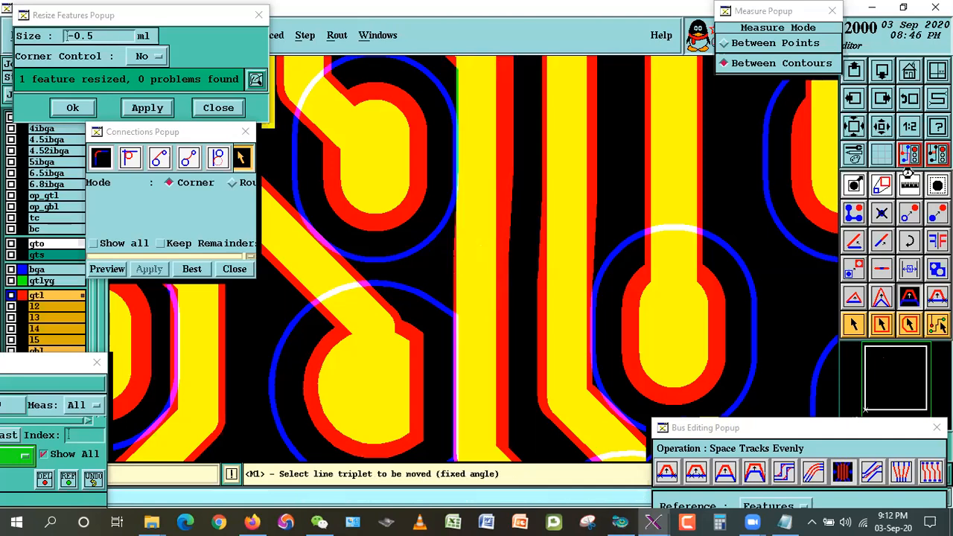
Measure the spacing between the two traces at their connecting segments, lower segments and upper segments.
{"action": "left_click", "coordinate": [909, 184]}
{"action": "left_click", "coordinate": [496, 231]}
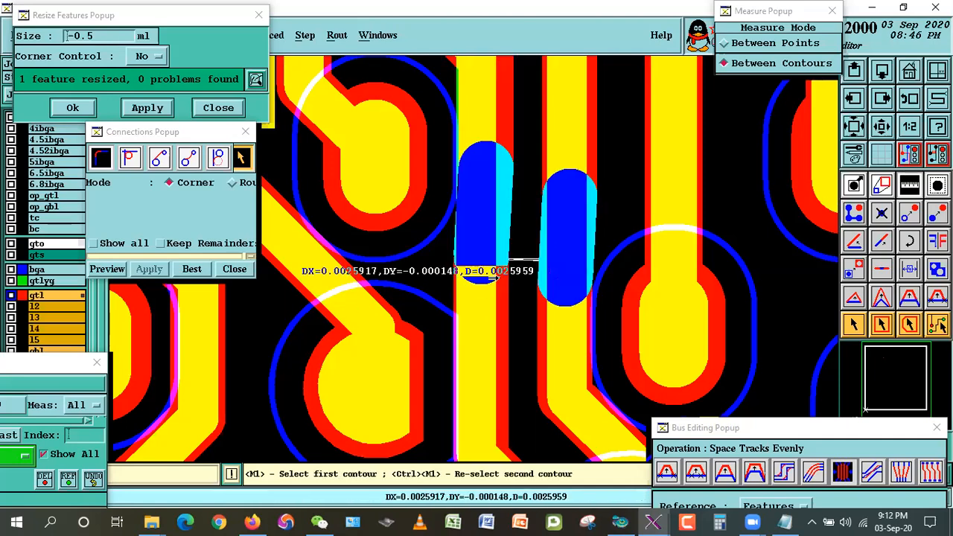
{"action": "left_click", "coordinate": [484, 333]}
{"action": "left_click", "coordinate": [566, 352]}
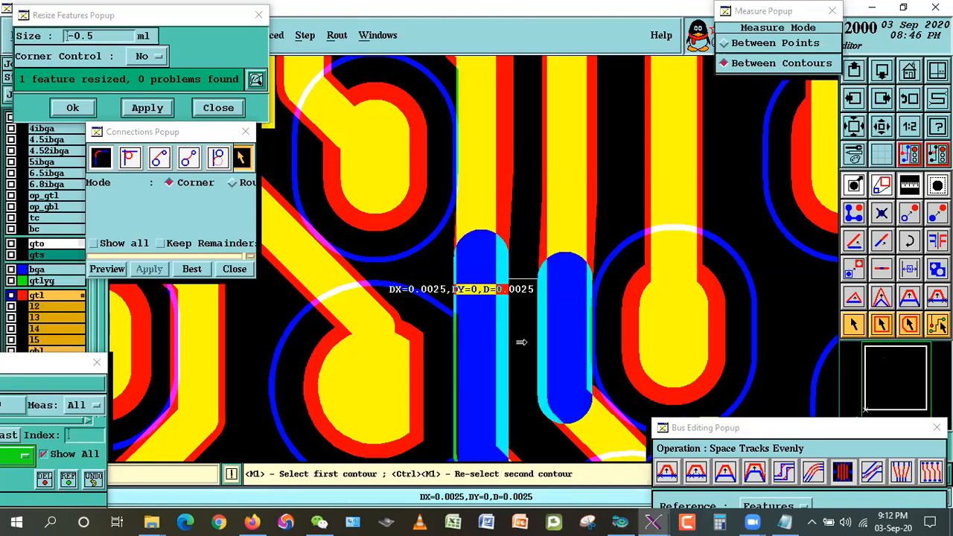
{"action": "left_click", "coordinate": [547, 153]}
{"action": "left_click", "coordinate": [499, 111]}
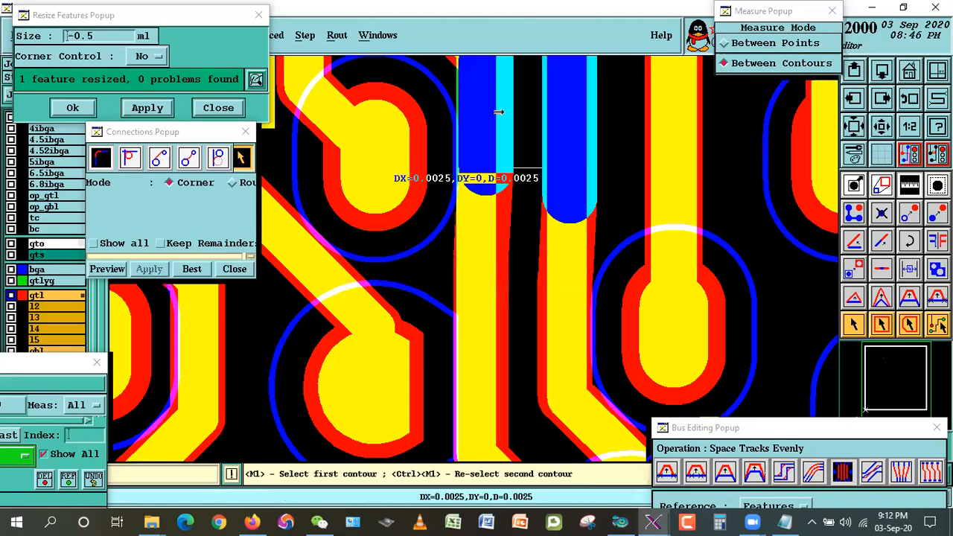
Measure the spacing from the upper oval pad and lower round pad to the left trace, and from the right oval pad to the right trace.
{"action": "left_click", "coordinate": [439, 173]}
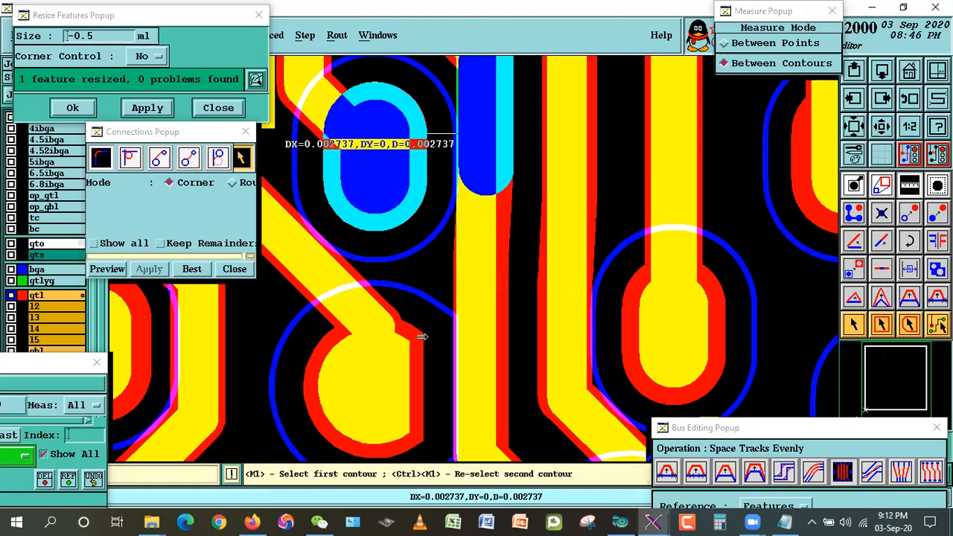
{"action": "left_click", "coordinate": [408, 371]}
{"action": "left_click", "coordinate": [491, 369]}
{"action": "left_click", "coordinate": [652, 367]}
{"action": "left_click", "coordinate": [568, 349]}
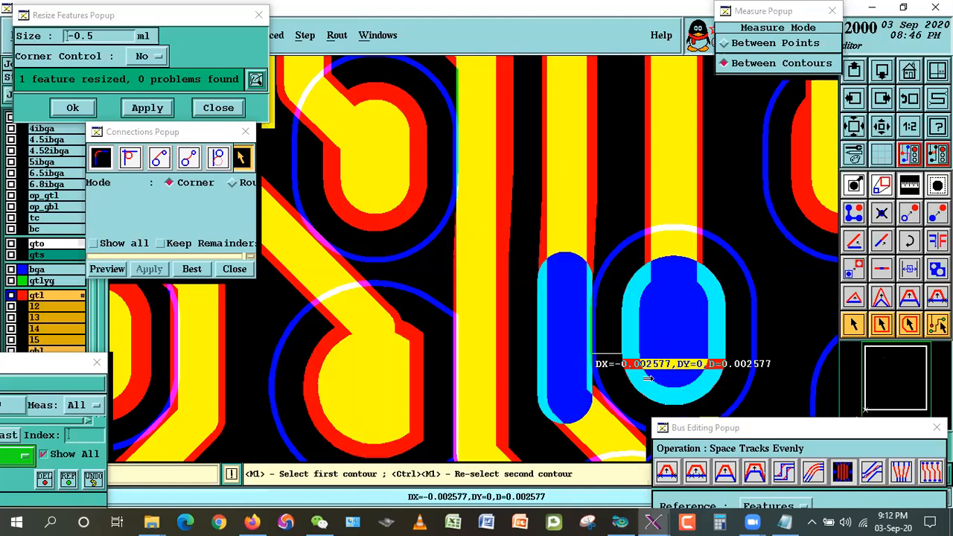
{"action": "left_click", "coordinate": [849, 326]}
{"action": "left_click", "coordinate": [881, 125]}
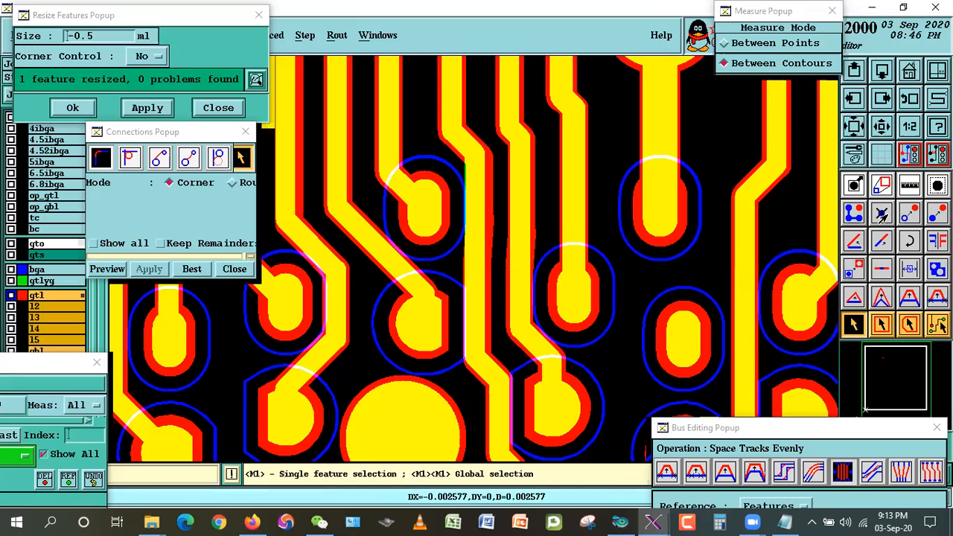
Measure the spacing from the upper oval pad to the left connecting segment and between the two connecting segments.
{"action": "left_click", "coordinate": [909, 184]}
{"action": "left_click", "coordinate": [440, 212]}
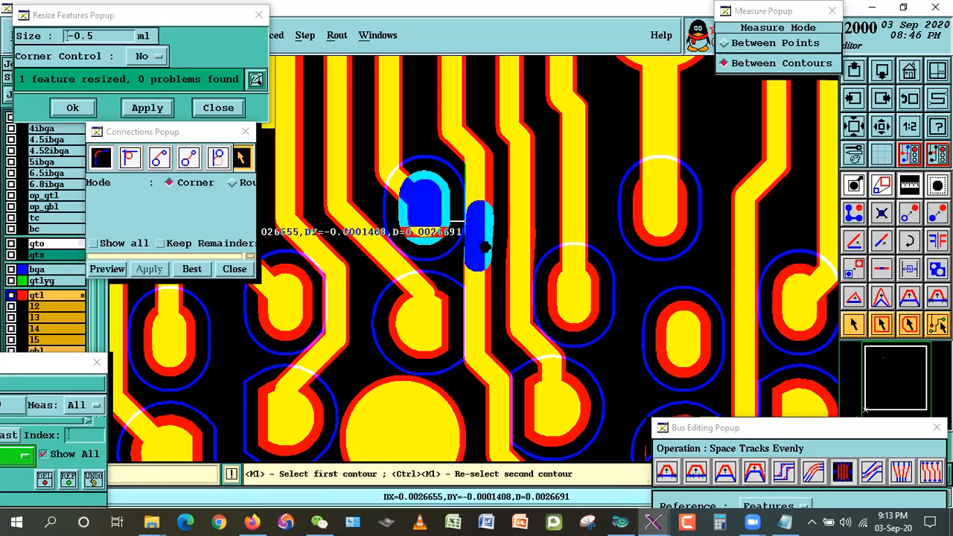
{"action": "left_click", "coordinate": [524, 246]}
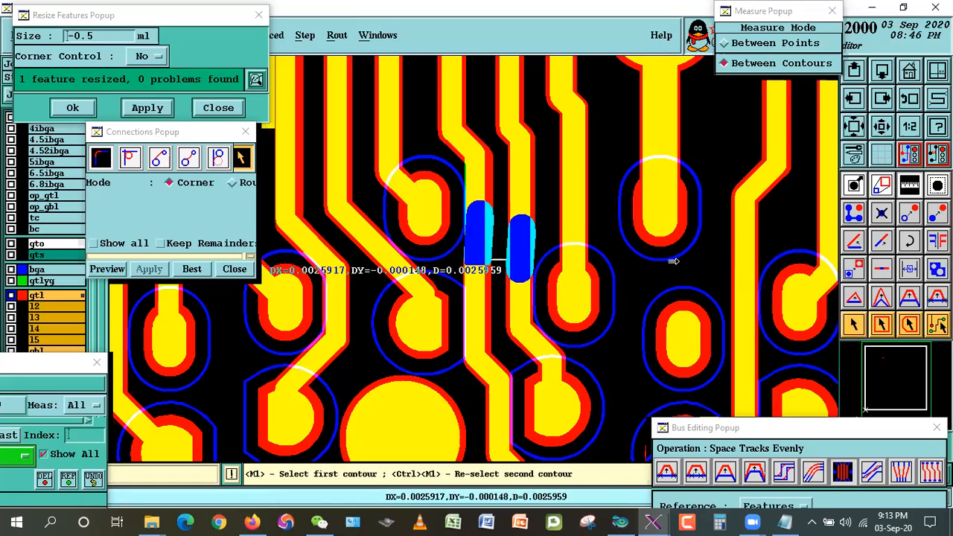
{"action": "left_click", "coordinate": [853, 325]}
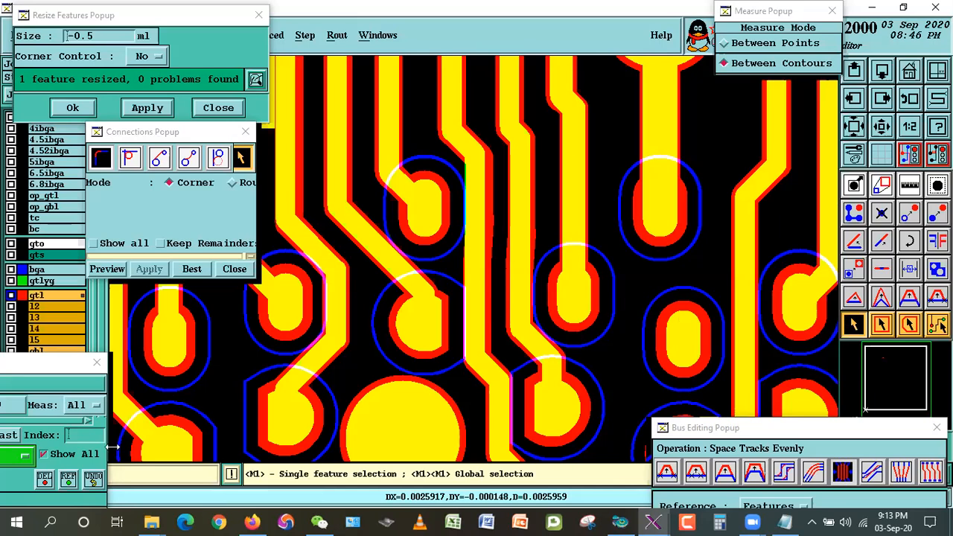
Display the spacing markers and move the left trace's vertical segment away from the lower round pad as a fixed-angle line triplet.
{"action": "left_click", "coordinate": [19, 451]}
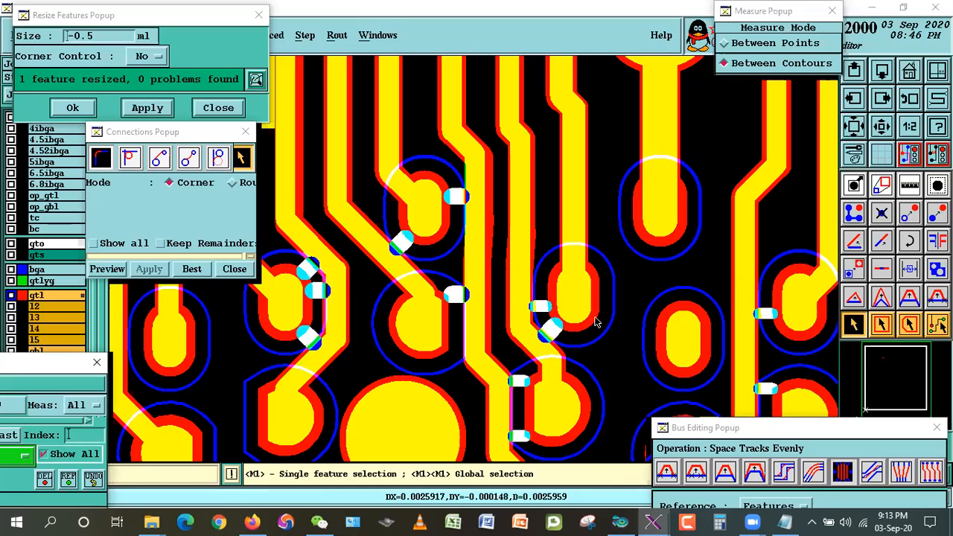
{"action": "scroll", "coordinate": [526, 261], "scroll_direction": "down", "scroll_amount": 1}
{"action": "right_click", "coordinate": [547, 290]}
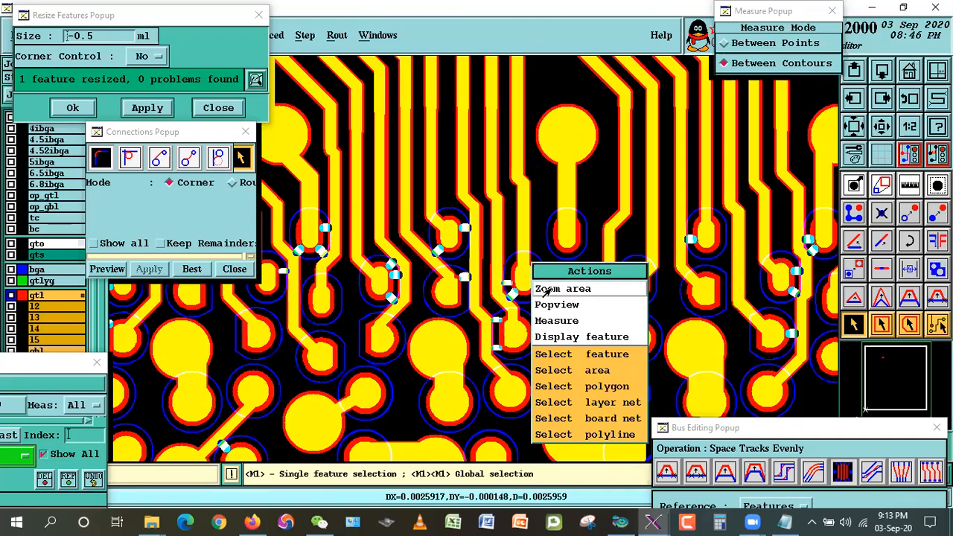
{"action": "left_click", "coordinate": [563, 289]}
{"action": "left_click", "coordinate": [423, 283]}
{"action": "left_click", "coordinate": [551, 402]}
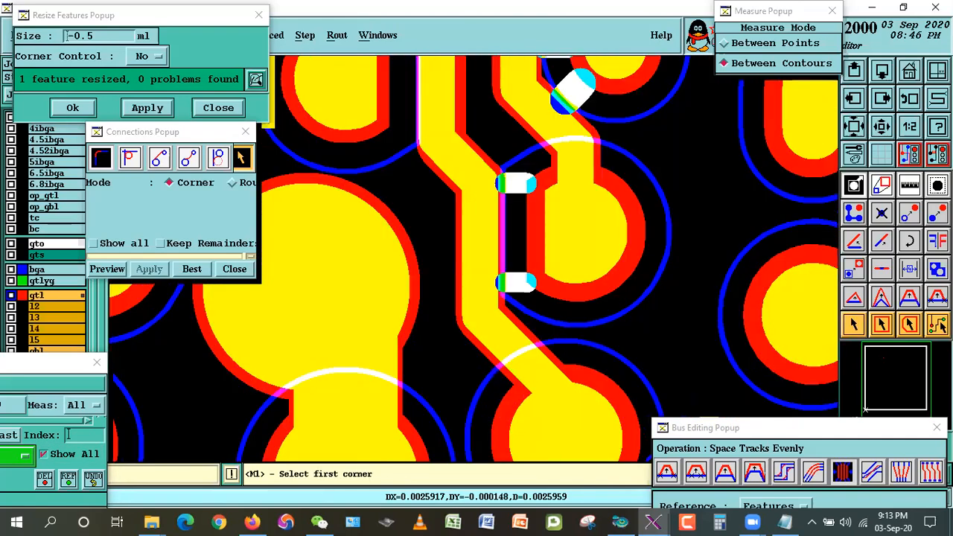
{"action": "left_click", "coordinate": [909, 297]}
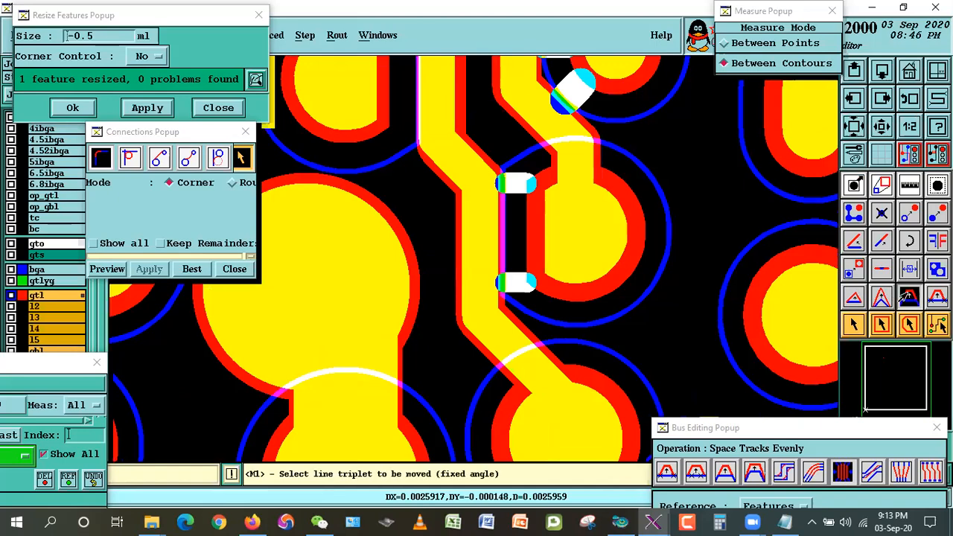
{"action": "left_click", "coordinate": [470, 257]}
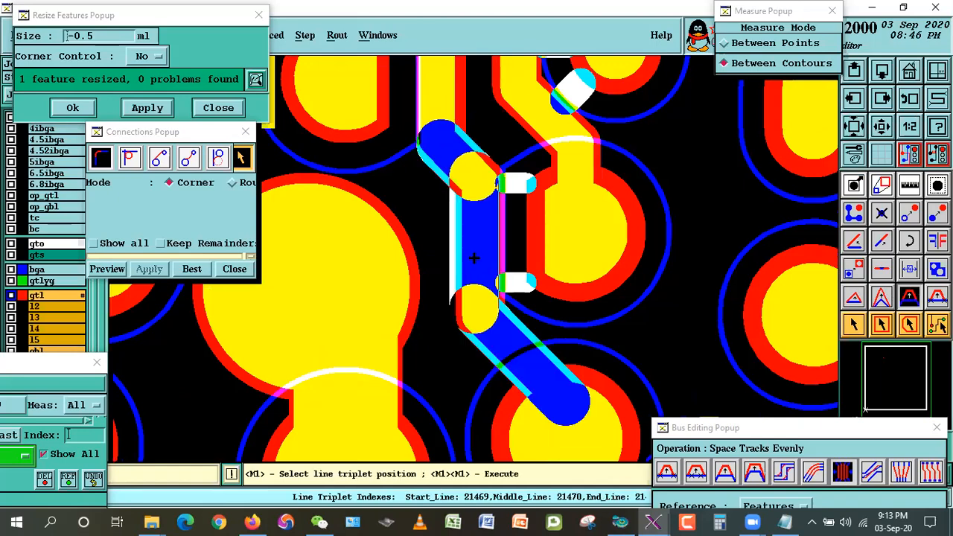
{"action": "double_click", "coordinate": [464, 258]}
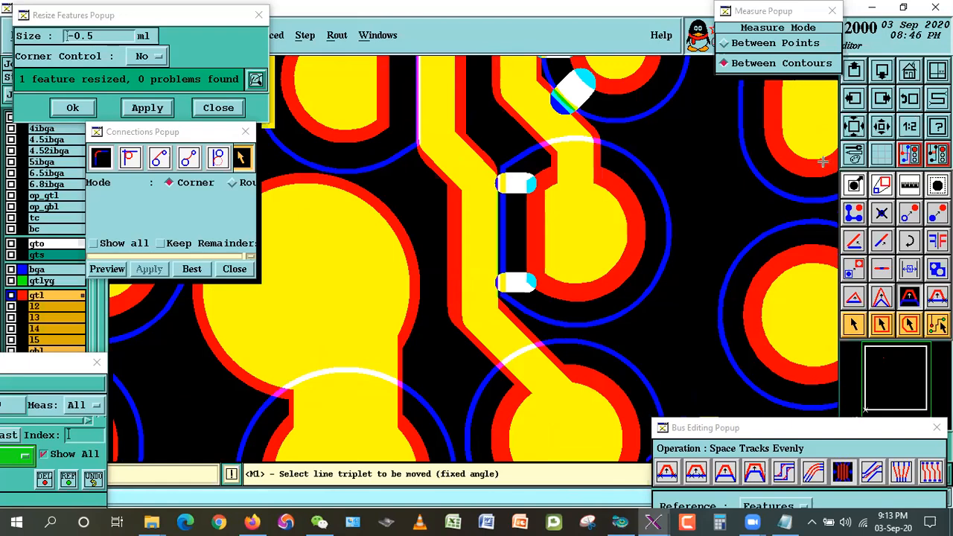
{"action": "left_click", "coordinate": [886, 125]}
{"action": "left_click", "coordinate": [886, 127]}
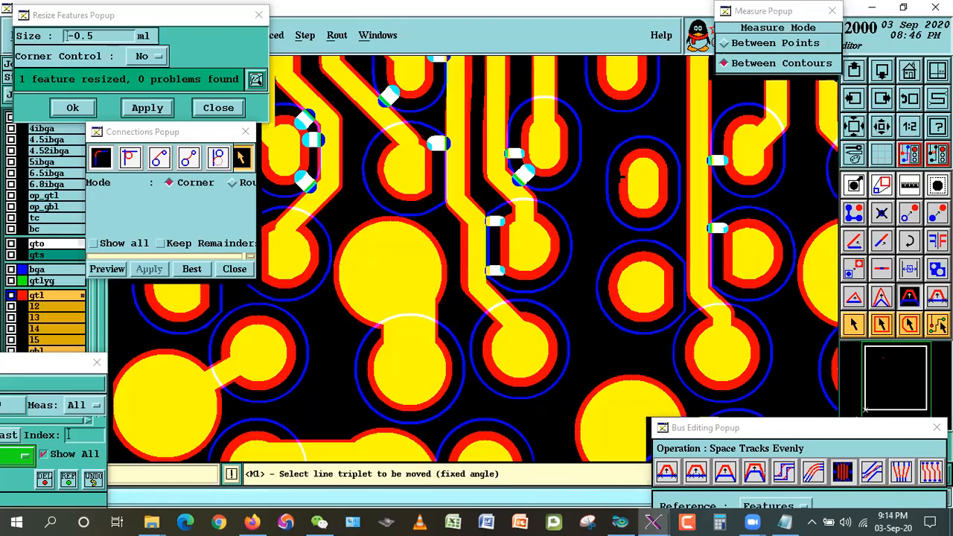
{"action": "right_click", "coordinate": [617, 178]}
{"action": "left_click", "coordinate": [637, 205]}
{"action": "left_click", "coordinate": [384, 147]}
{"action": "left_click", "coordinate": [525, 219]}
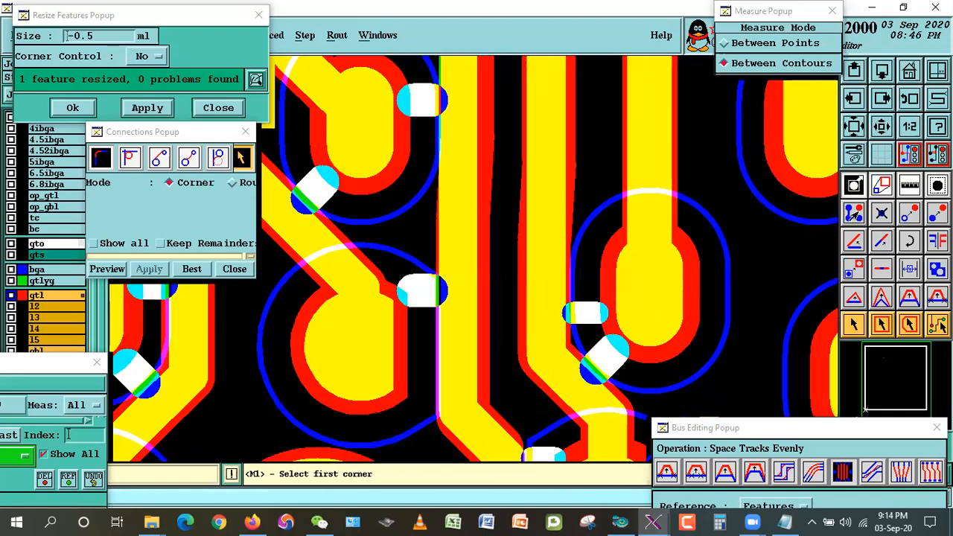
{"action": "left_click", "coordinate": [854, 214]}
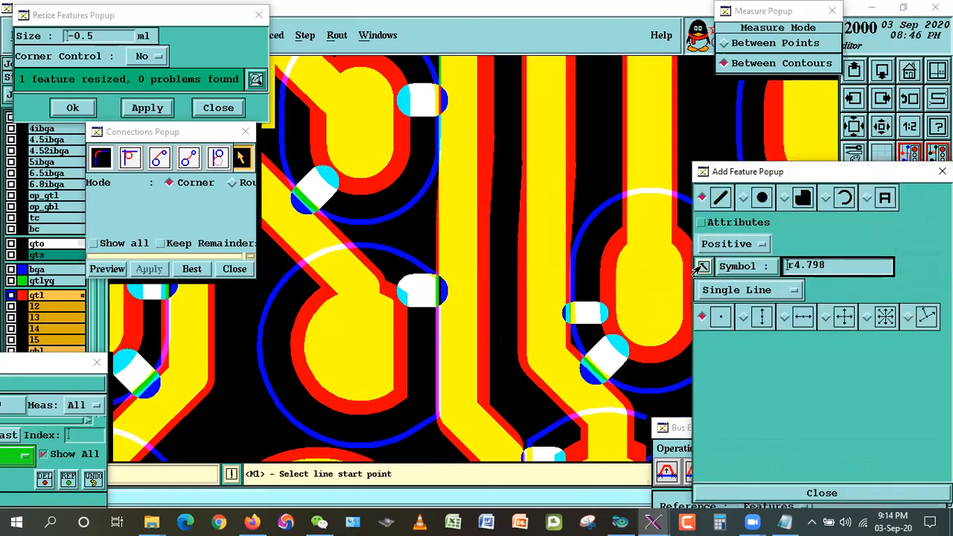
{"action": "left_click", "coordinate": [700, 271]}
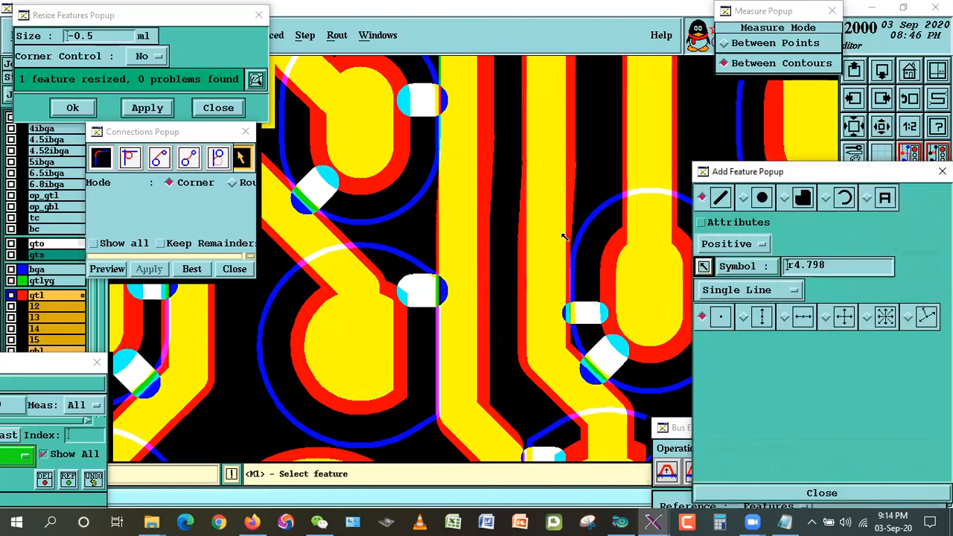
{"action": "left_click", "coordinate": [473, 88]}
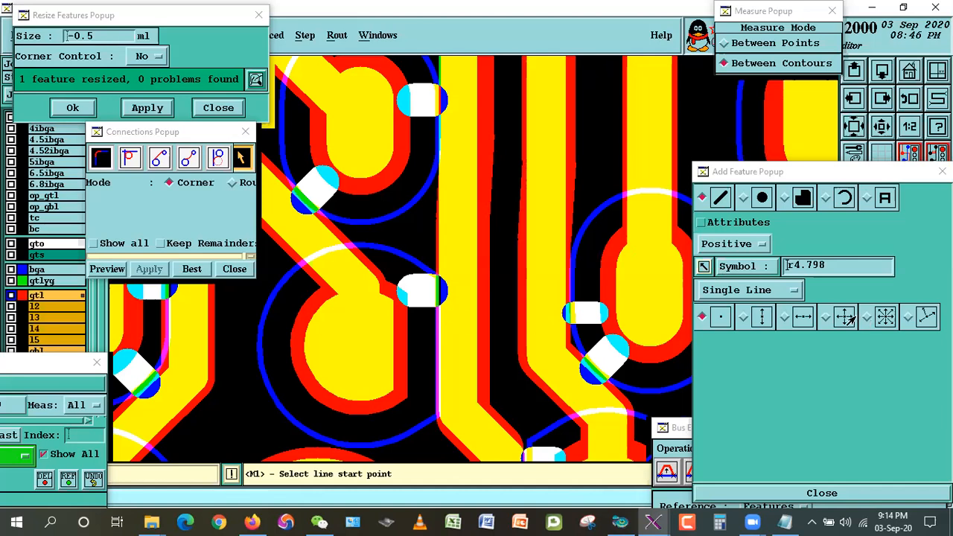
{"action": "left_click", "coordinate": [846, 493]}
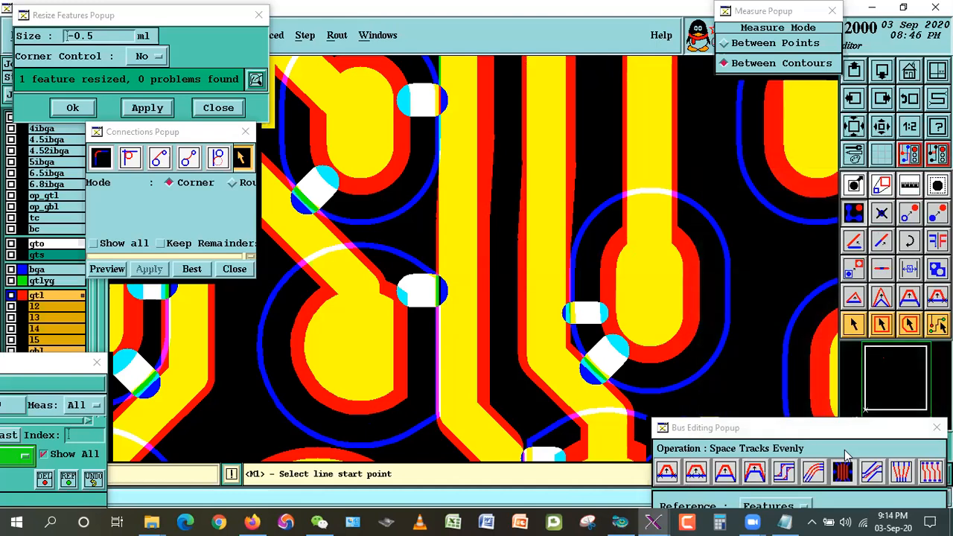
Move the left trace's vertical segment beside the lower round pad further from that pad, keeping the adjoining line angles fixed.
{"action": "left_click", "coordinate": [875, 134]}
{"action": "right_click", "coordinate": [518, 319]}
{"action": "left_click", "coordinate": [532, 332]}
{"action": "left_click", "coordinate": [401, 325]}
{"action": "left_click", "coordinate": [593, 455]}
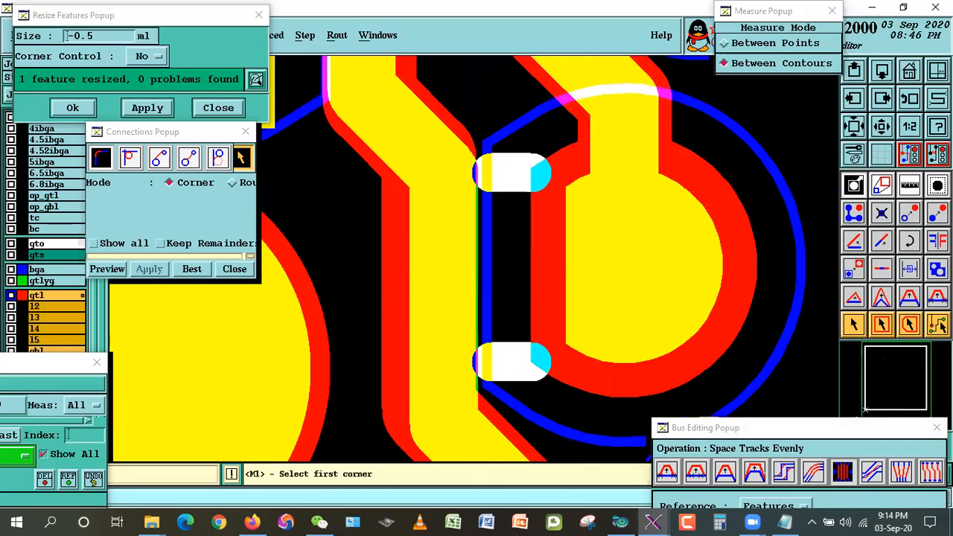
{"action": "left_click", "coordinate": [908, 297]}
{"action": "left_click", "coordinate": [432, 277]}
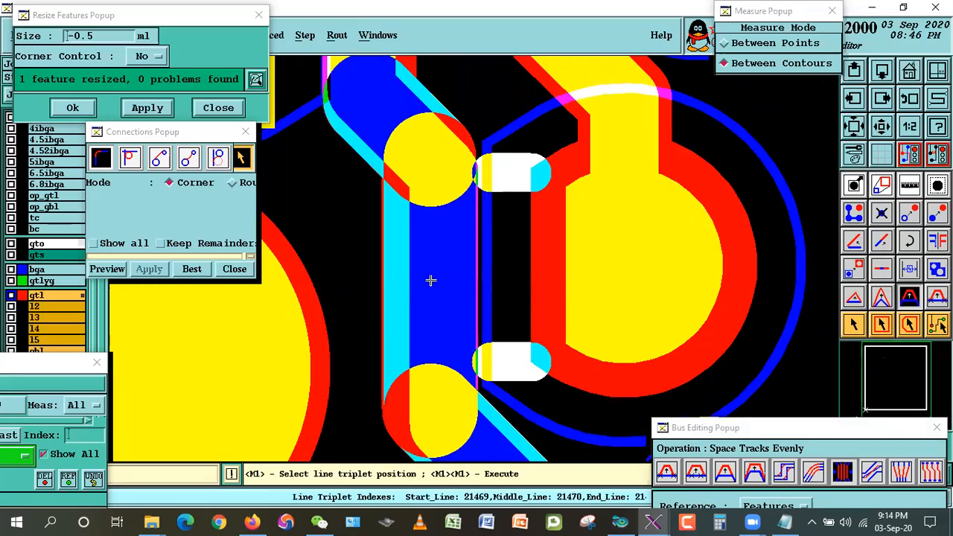
{"action": "left_click", "coordinate": [419, 306]}
{"action": "left_click", "coordinate": [880, 125]}
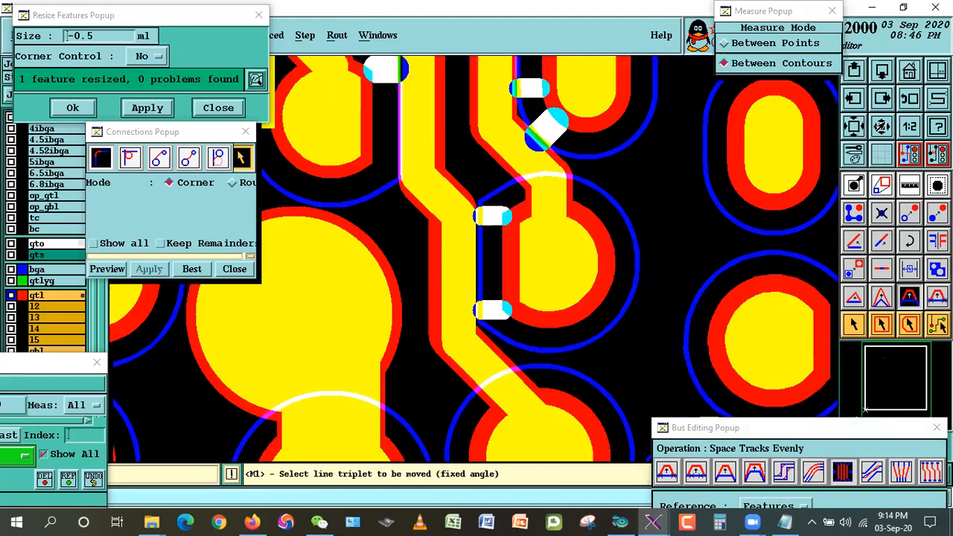
Measure the spacing between the parallel diagonal segments of the two traces above the lower round pad.
{"action": "left_click", "coordinate": [881, 126]}
{"action": "right_click", "coordinate": [595, 162]}
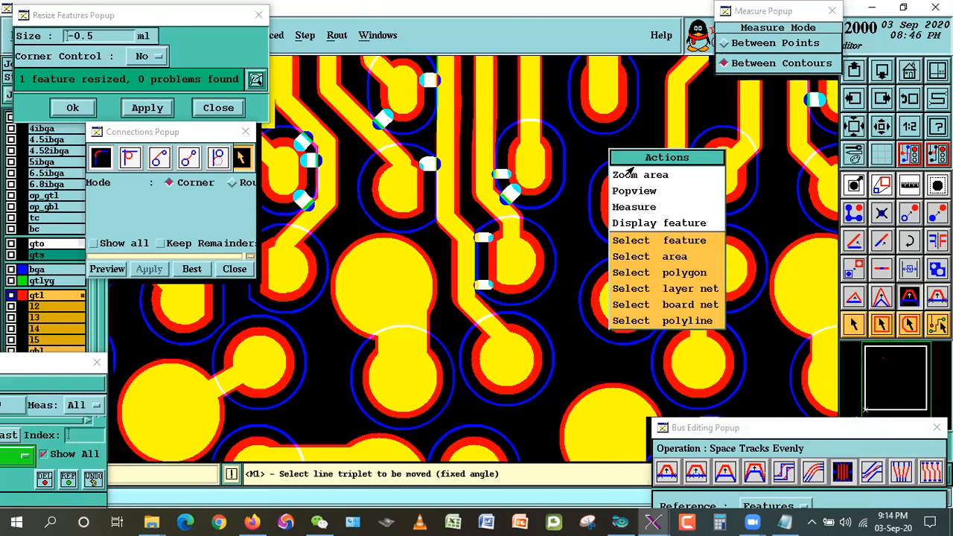
{"action": "left_click", "coordinate": [633, 174]}
{"action": "left_click", "coordinate": [368, 161]}
{"action": "left_click", "coordinate": [581, 265]}
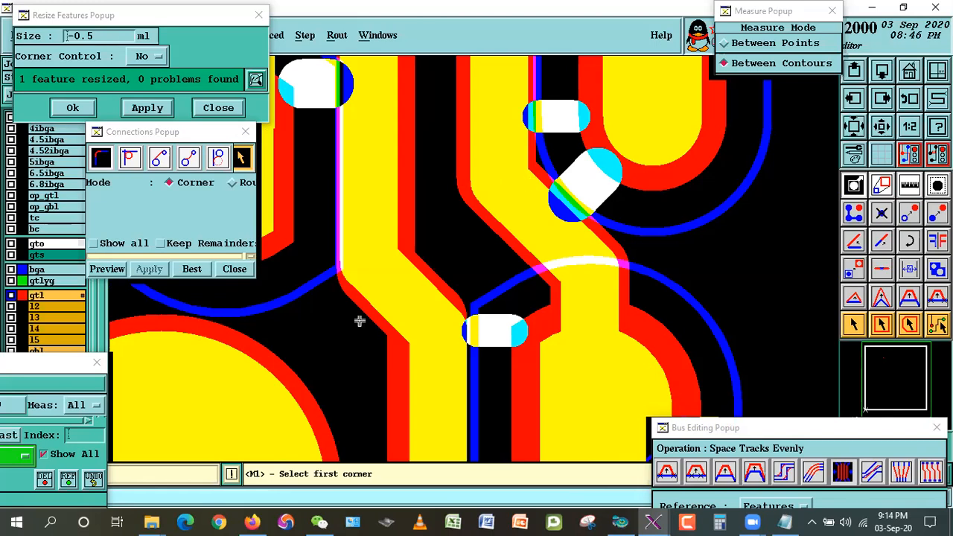
{"action": "left_click", "coordinate": [907, 184]}
{"action": "left_click", "coordinate": [528, 228]}
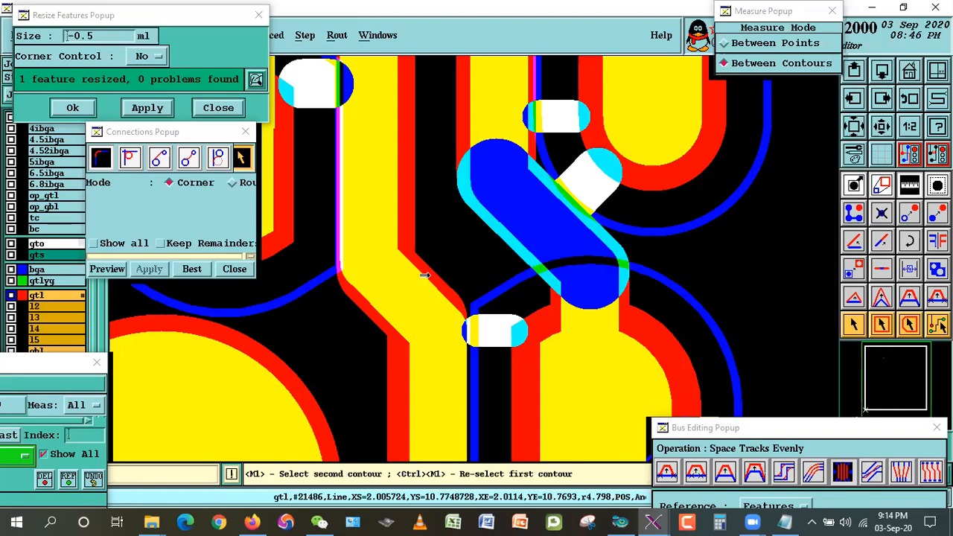
{"action": "left_click", "coordinate": [423, 276]}
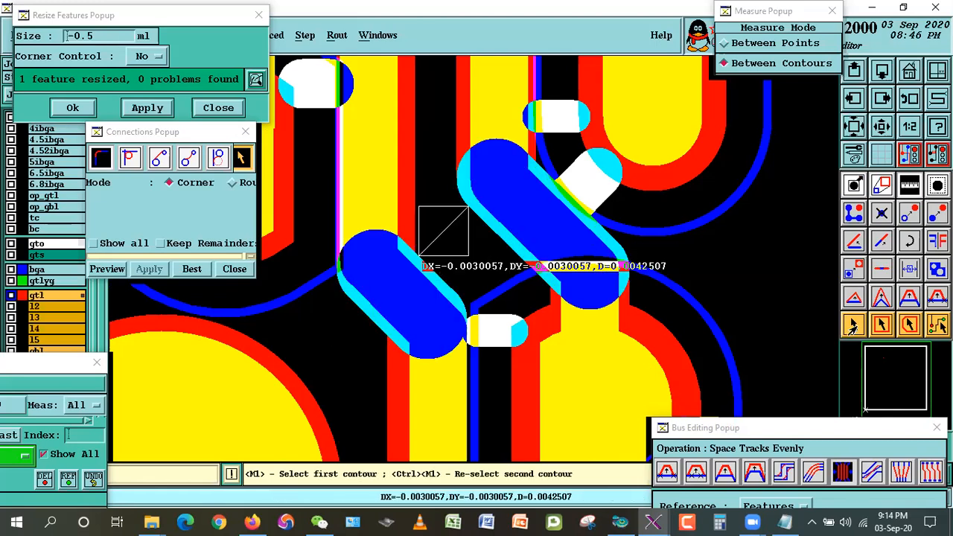
Move the right trace's diagonal segment away from the oval pad toward the left trace as a fixed-angle line triplet.
{"action": "left_click", "coordinate": [853, 325]}
{"action": "left_click", "coordinate": [909, 296]}
{"action": "left_click", "coordinate": [495, 243]}
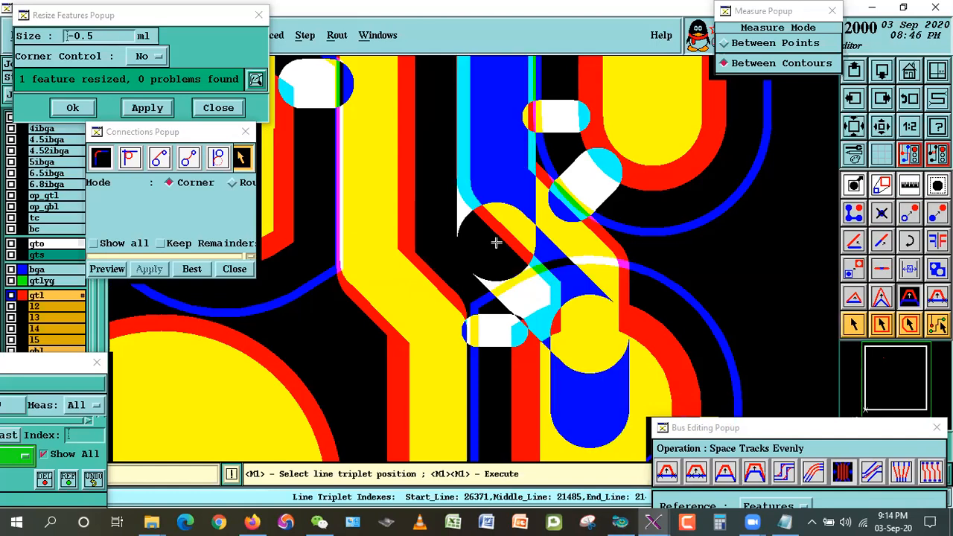
{"action": "left_click", "coordinate": [530, 226]}
Measure the contour spacing from the right trace's diagonal segment to the oval pad and to the left trace's parallel diagonal.
{"action": "left_click", "coordinate": [909, 184]}
{"action": "left_click", "coordinate": [526, 218]}
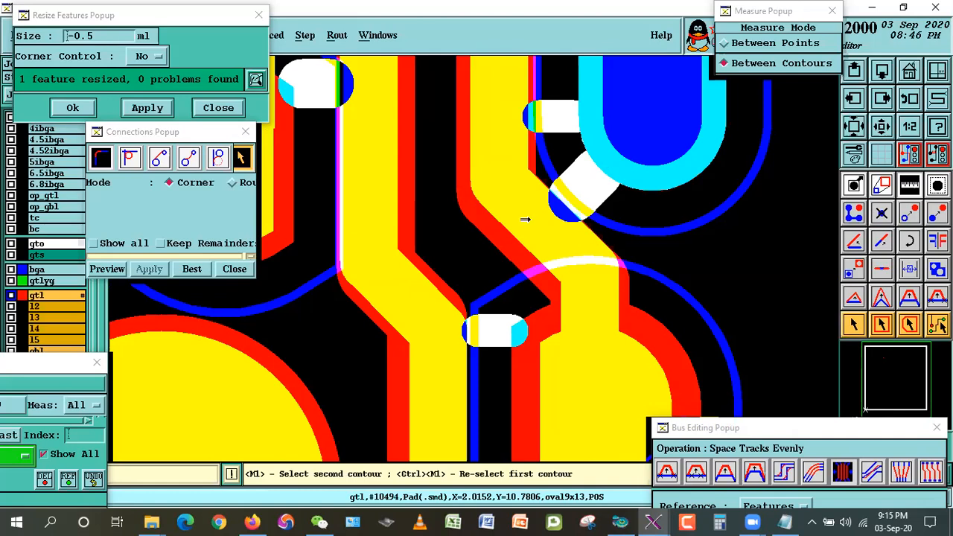
{"action": "left_click", "coordinate": [521, 223]}
{"action": "left_click", "coordinate": [424, 274]}
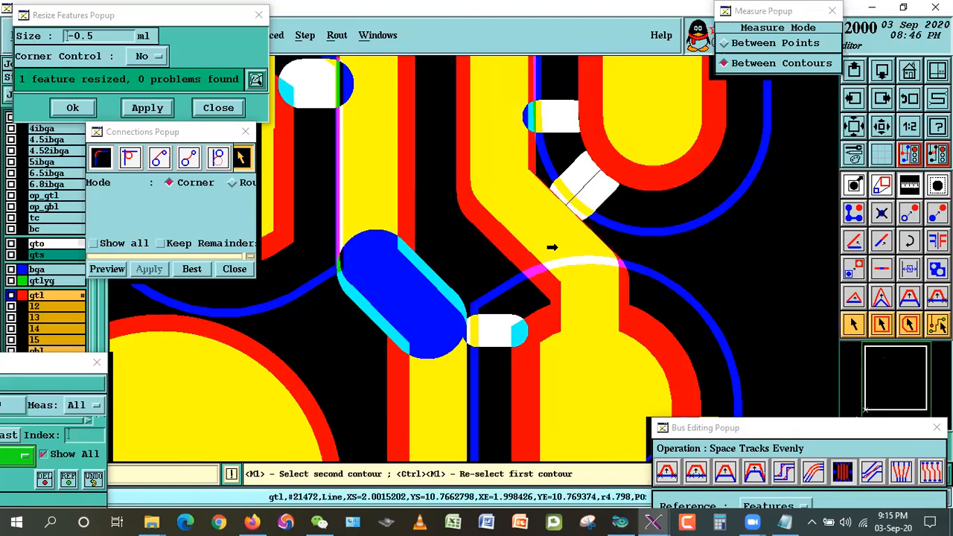
{"action": "left_click", "coordinate": [600, 235]}
{"action": "left_click", "coordinate": [858, 328]}
Space the next long vertical trace evenly between the oval pads on either side of it.
{"action": "left_click", "coordinate": [880, 126]}
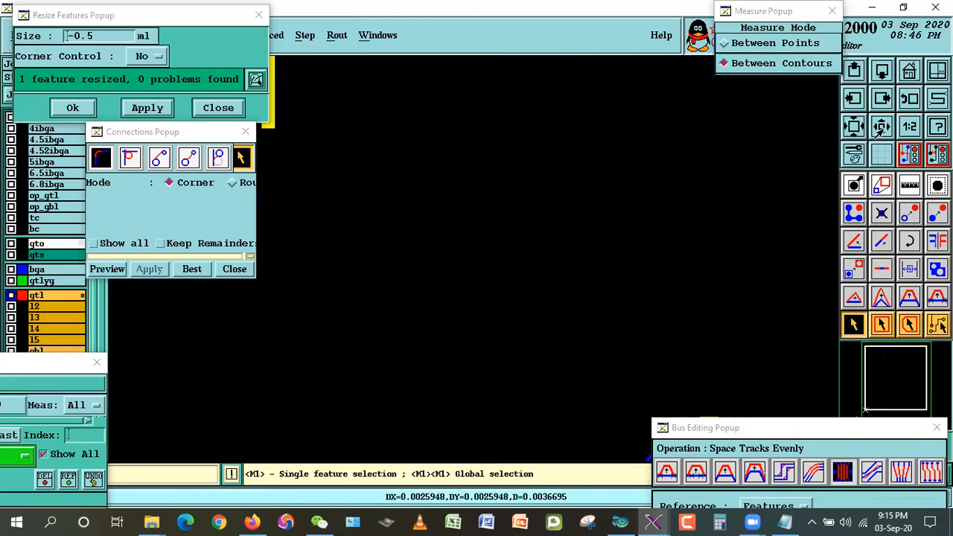
{"action": "left_click", "coordinate": [878, 127]}
{"action": "left_click", "coordinate": [877, 129]}
{"action": "right_click", "coordinate": [615, 242]}
{"action": "left_click", "coordinate": [637, 259]}
{"action": "left_click", "coordinate": [454, 183]}
{"action": "left_click", "coordinate": [638, 335]}
{"action": "left_click", "coordinate": [353, 127]}
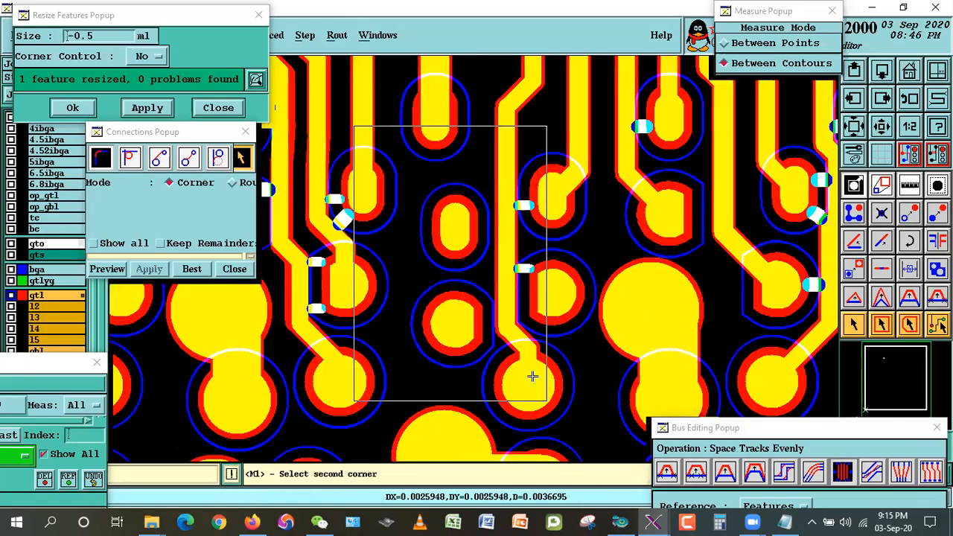
{"action": "left_click", "coordinate": [605, 422]}
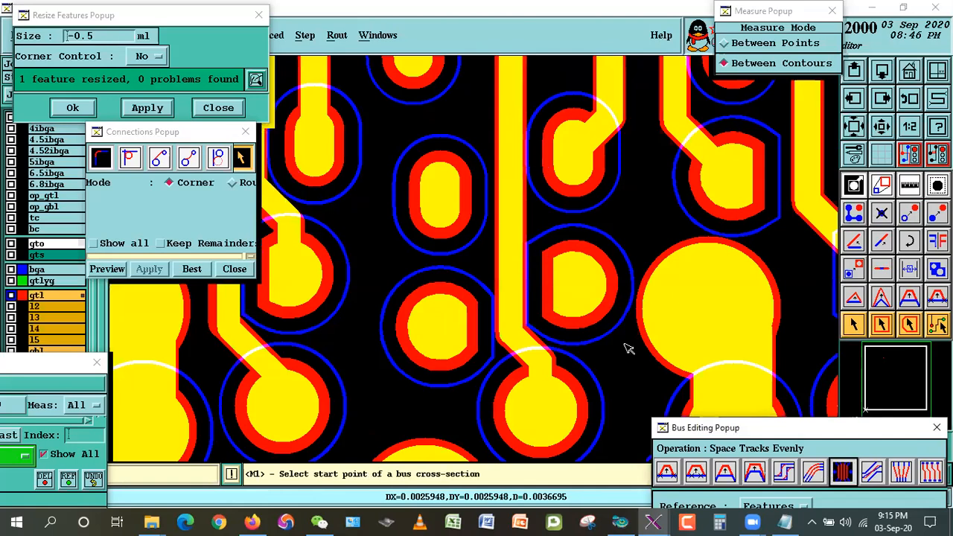
{"action": "left_click", "coordinate": [462, 197]}
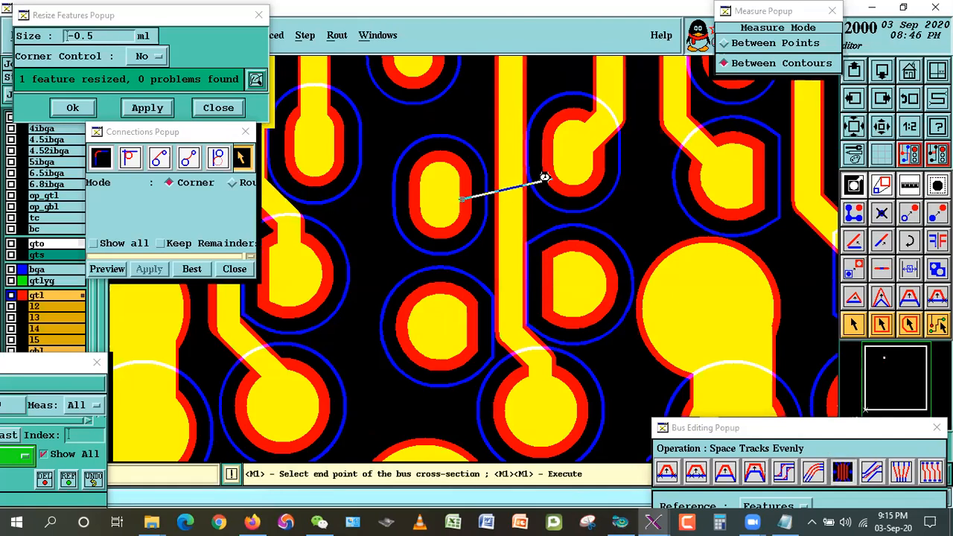
{"action": "double_click", "coordinate": [529, 191]}
Measure the contour spacing from the vertical trace to the oval pads and the flat-sided round pads on both sides.
{"action": "left_click", "coordinate": [909, 185]}
{"action": "left_click", "coordinate": [422, 192]}
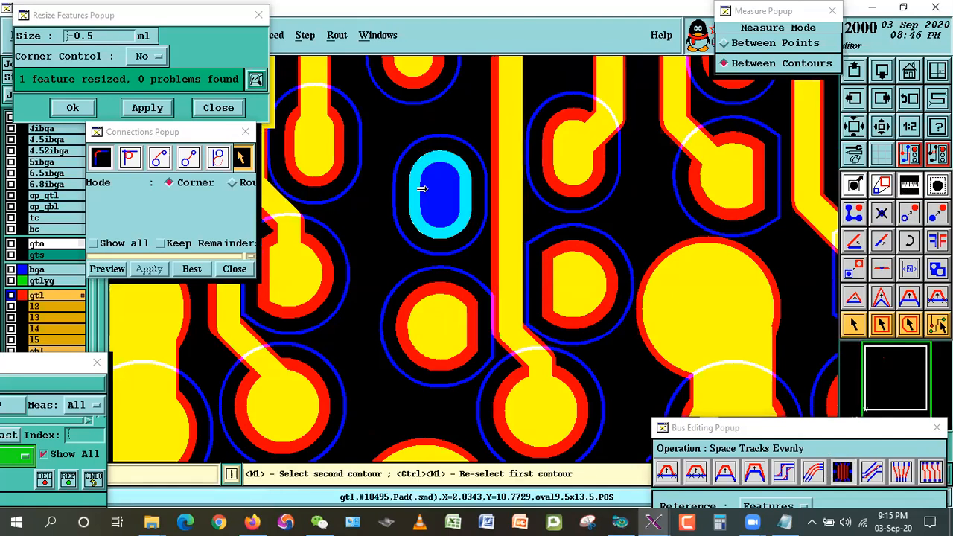
{"action": "left_click", "coordinate": [500, 211]}
{"action": "left_click", "coordinate": [509, 191]}
{"action": "left_click", "coordinate": [547, 177]}
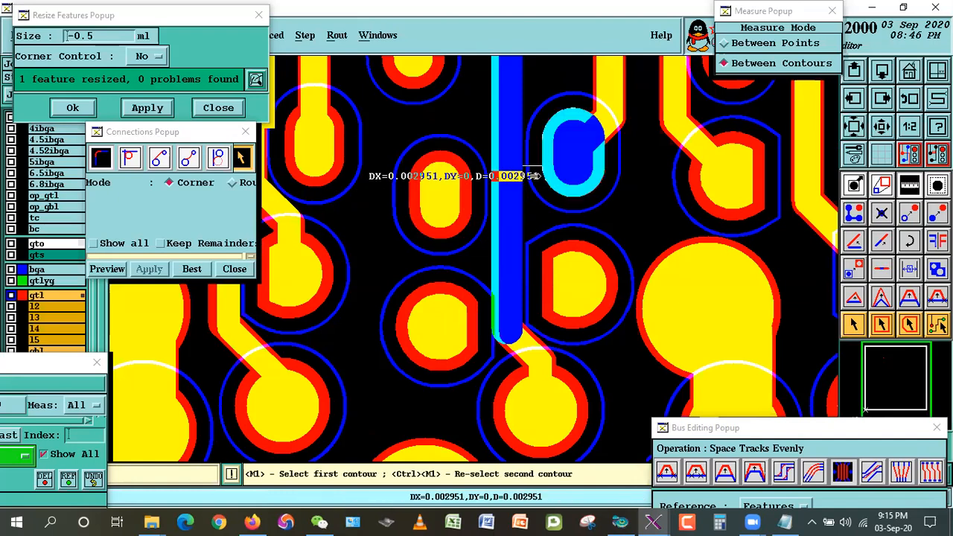
{"action": "left_click", "coordinate": [455, 340]}
{"action": "left_click", "coordinate": [515, 298]}
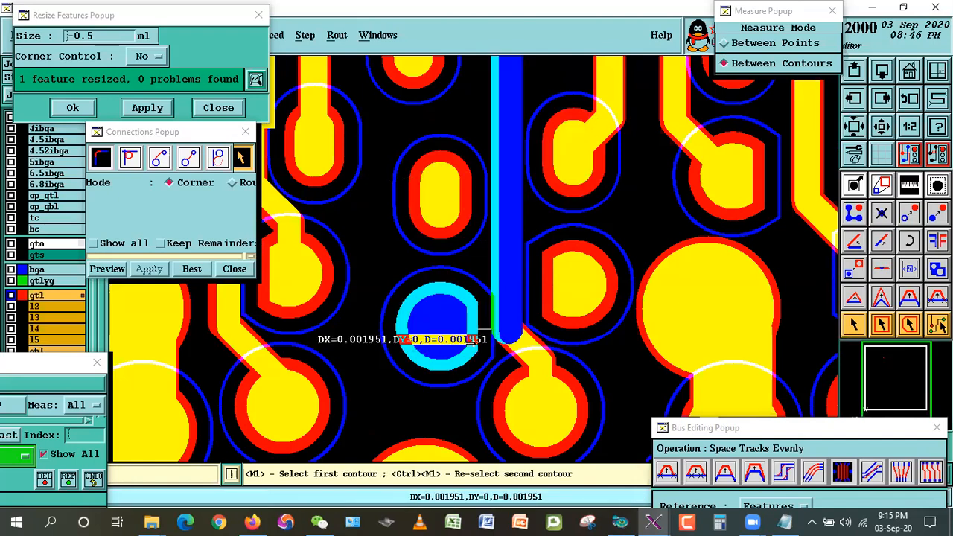
{"action": "left_click", "coordinate": [506, 293]}
{"action": "left_click", "coordinate": [552, 284]}
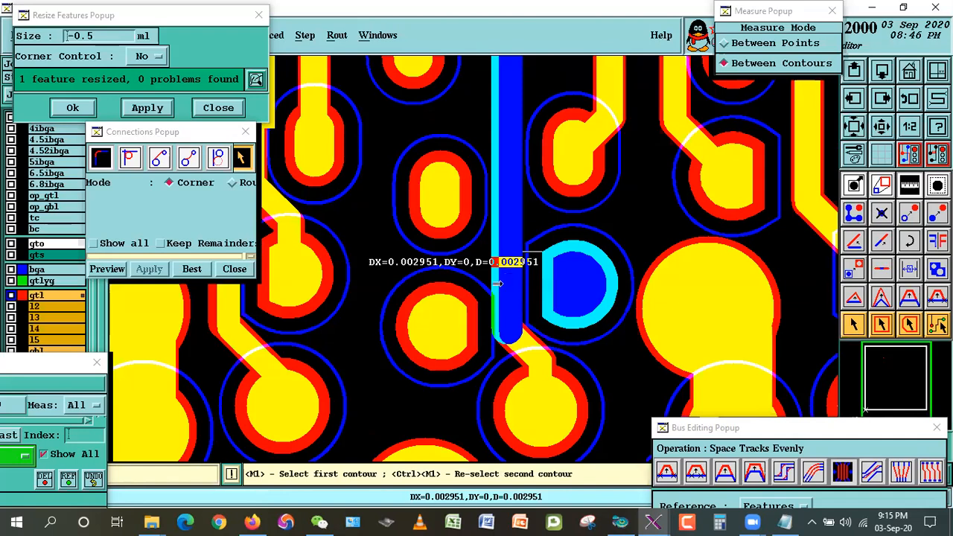
{"action": "left_click", "coordinate": [851, 320]}
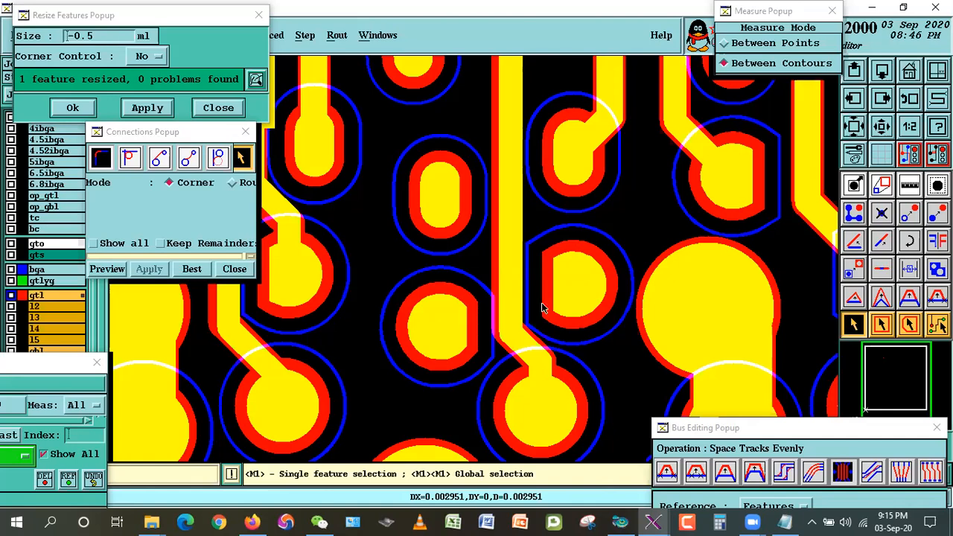
{"action": "left_click", "coordinate": [464, 341]}
{"action": "left_click", "coordinate": [415, 393]}
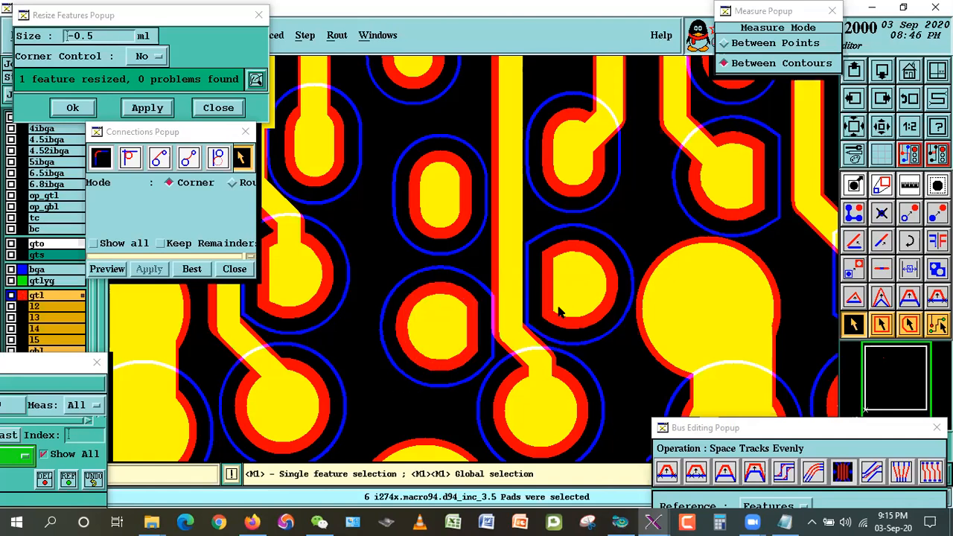
Recheck the contour spacing between the vertical trace and the two flat-sided round pads beside its lower part.
{"action": "left_click", "coordinate": [909, 185]}
{"action": "left_click", "coordinate": [506, 287]}
{"action": "left_click", "coordinate": [555, 311]}
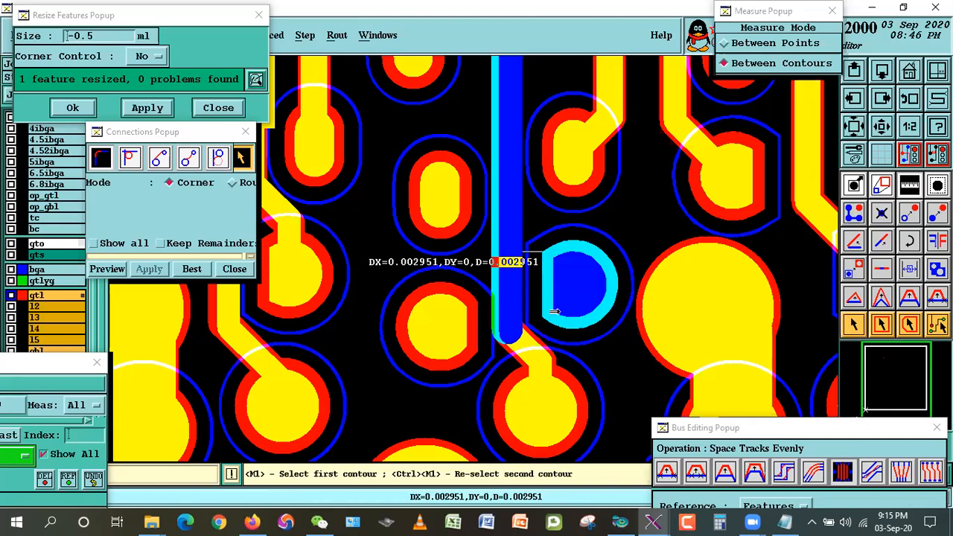
{"action": "left_click", "coordinate": [461, 341], "text": "ctrl"}
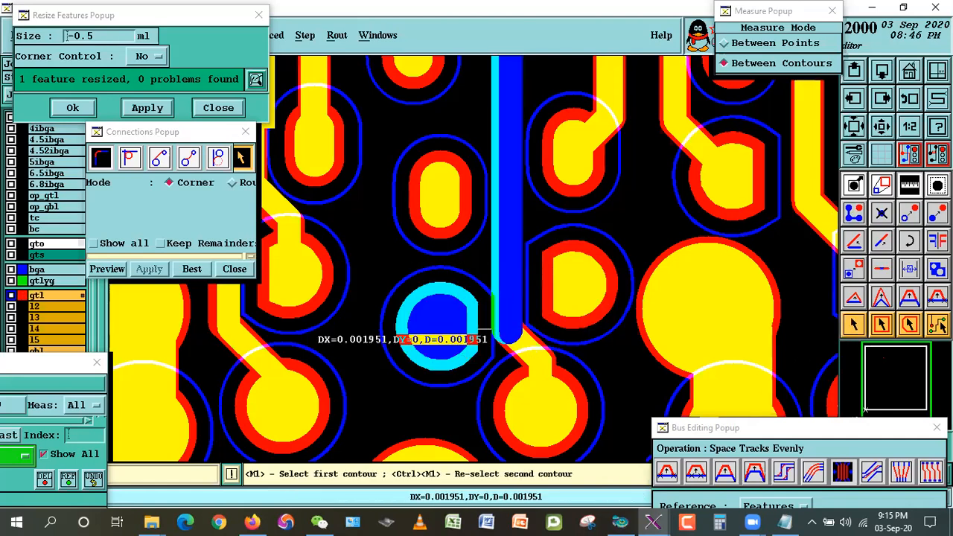
Resize the flat-sided round pad left of the vertical trace by -0.5 mil.
{"action": "key", "text": "Escape"}
{"action": "left_click", "coordinate": [455, 356]}
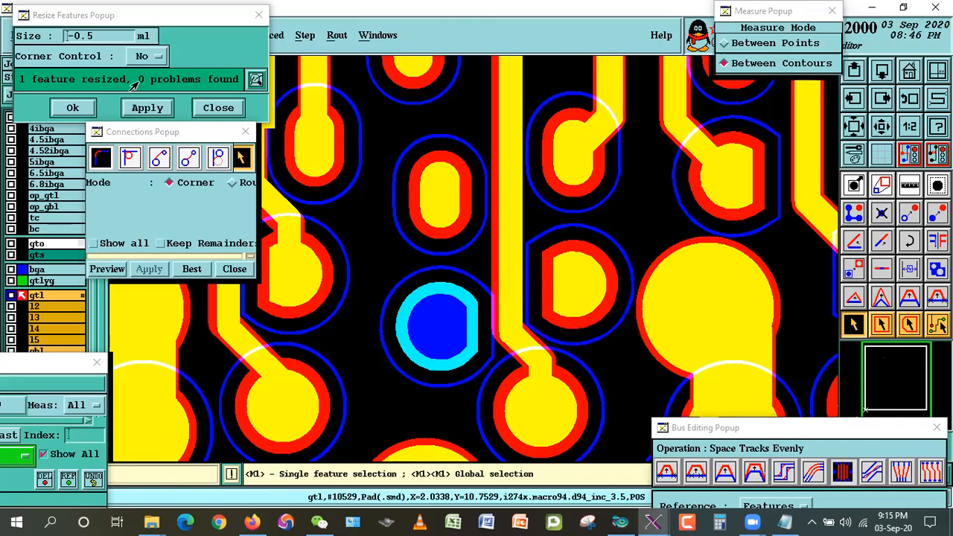
{"action": "left_click", "coordinate": [142, 109]}
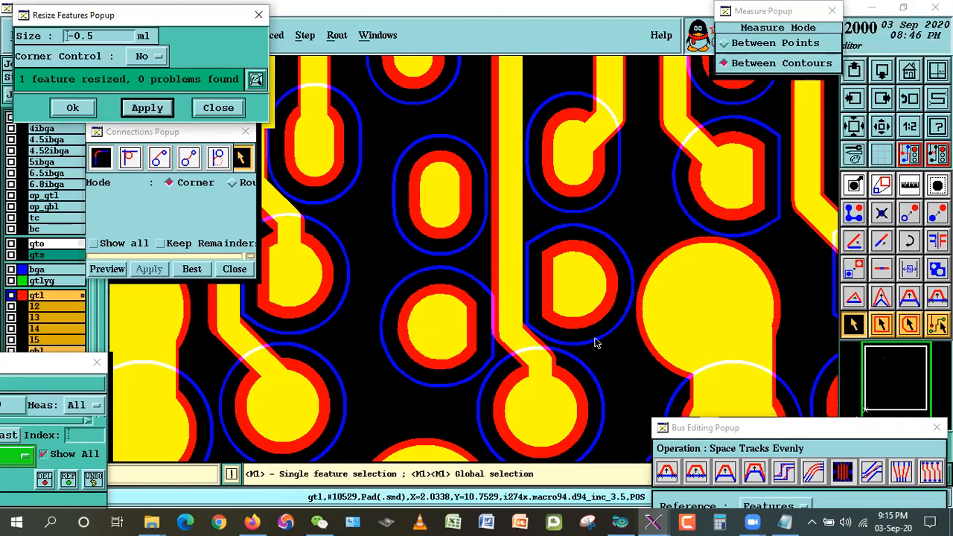
Break the vertical trace just above the flat-sided round pads and stretch the lower piece's upper end slightly upward.
{"action": "left_click", "coordinate": [881, 241]}
{"action": "left_click", "coordinate": [882, 269]}
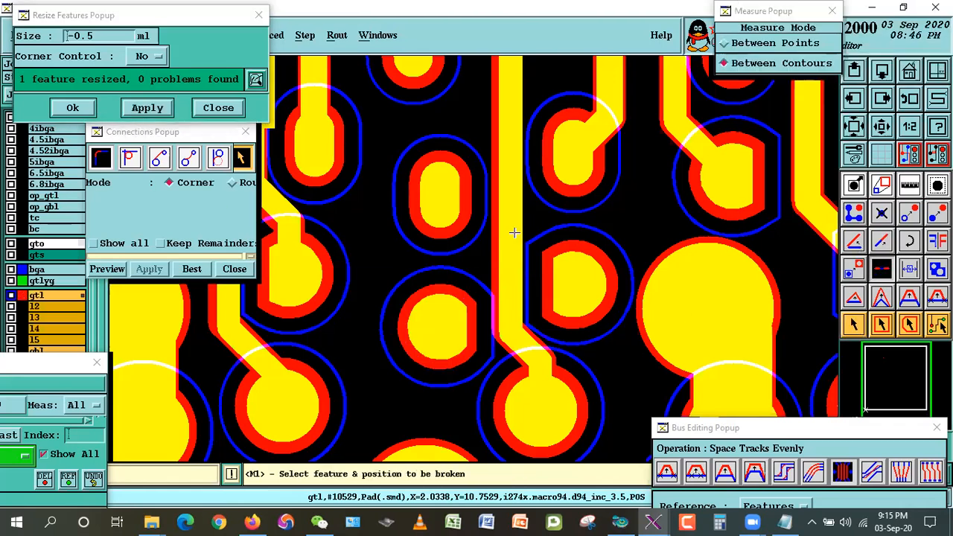
{"action": "left_click", "coordinate": [508, 264]}
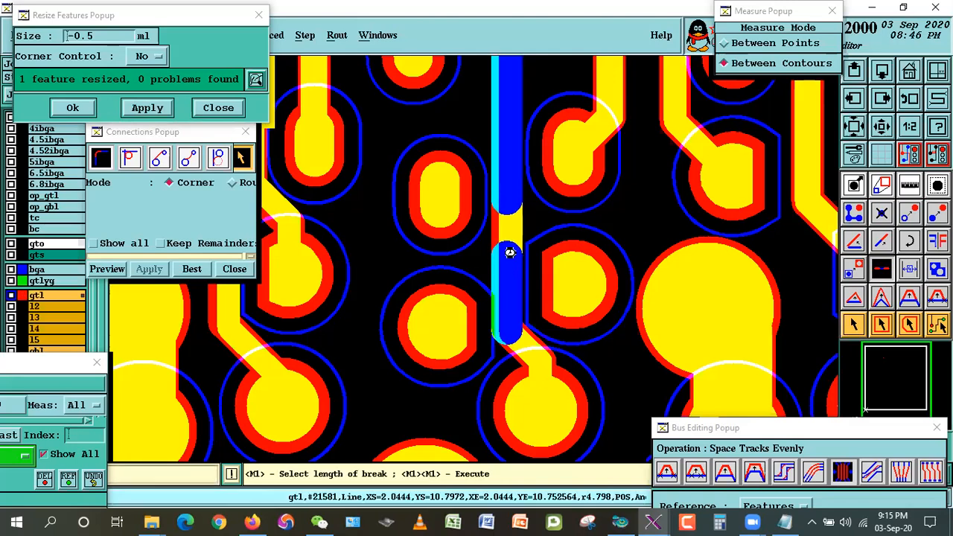
{"action": "left_click", "coordinate": [515, 254]}
{"action": "left_click", "coordinate": [515, 254]}
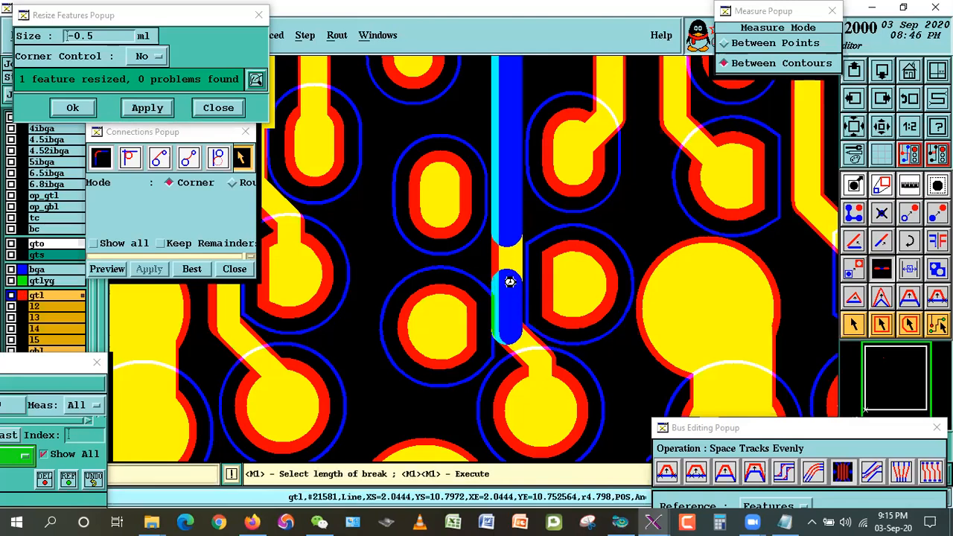
{"action": "left_click", "coordinate": [509, 281]}
{"action": "left_click", "coordinate": [881, 240]}
{"action": "left_click", "coordinate": [512, 280]}
{"action": "double_click", "coordinate": [512, 270]}
Space the lower piece of the broken trace evenly between the two flat-sided round pads.
{"action": "left_click", "coordinate": [841, 472]}
{"action": "left_click", "coordinate": [466, 318]}
{"action": "double_click", "coordinate": [552, 294]}
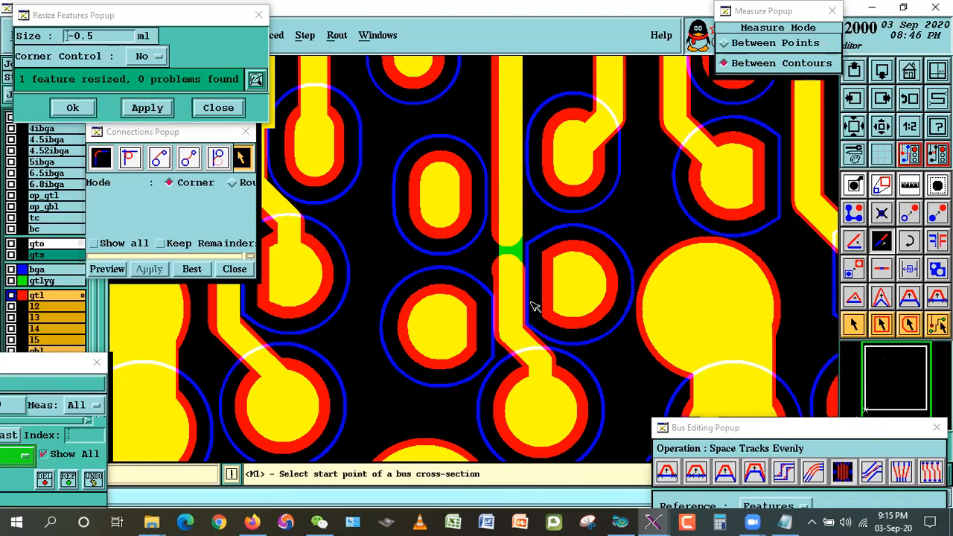
Measure the contour spacing from the lower trace piece to the flat-sided round pad on each side.
{"action": "left_click", "coordinate": [912, 190]}
{"action": "left_click", "coordinate": [451, 332]}
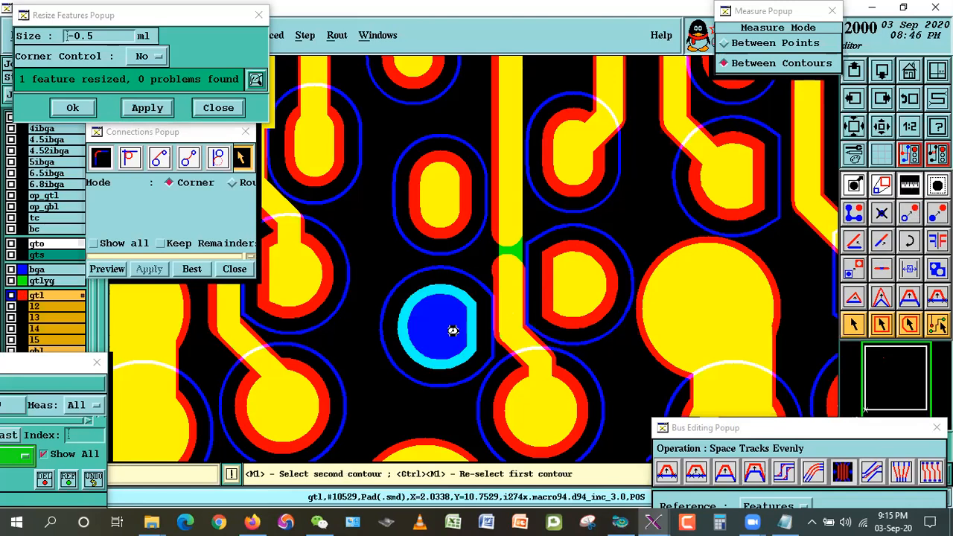
{"action": "left_click", "coordinate": [470, 341]}
{"action": "left_click", "coordinate": [526, 315]}
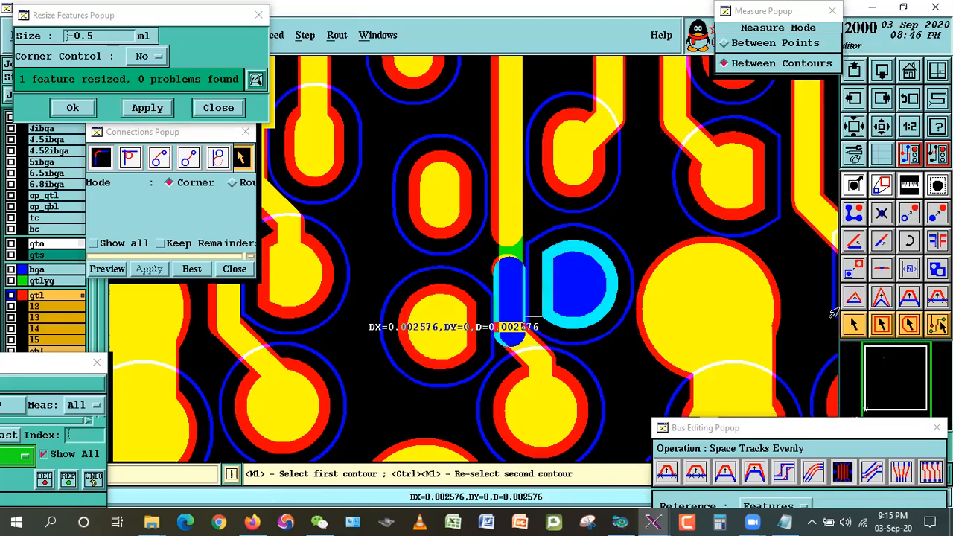
{"action": "left_click", "coordinate": [852, 324]}
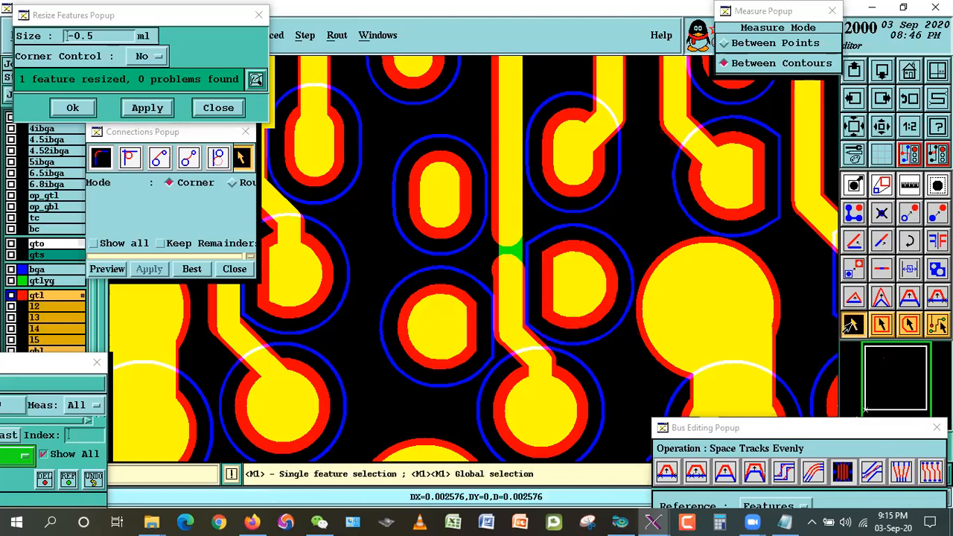
Delete the short stub line at the trace break and shorten the upper piece's lower end to widen the gap.
{"action": "left_click", "coordinate": [497, 266]}
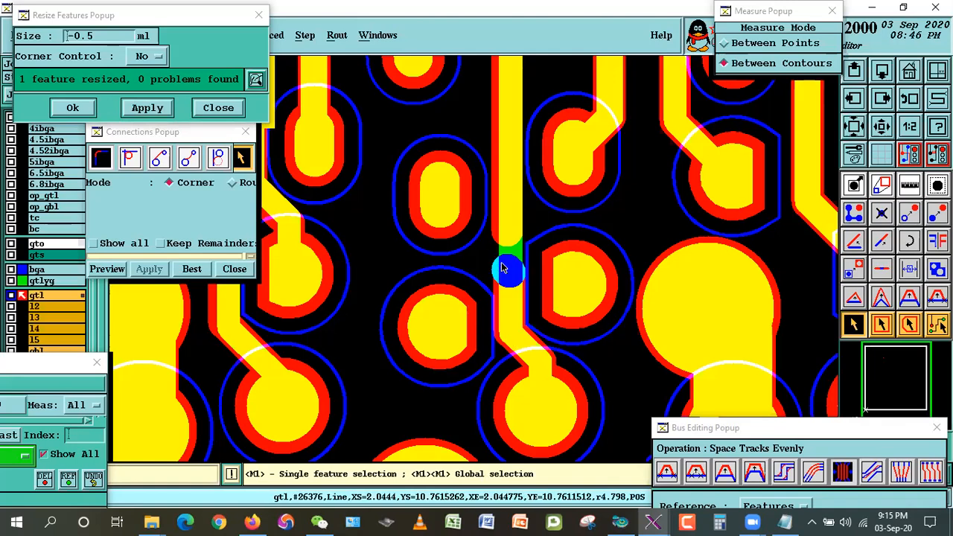
{"action": "key", "text": "ctrl+b"}
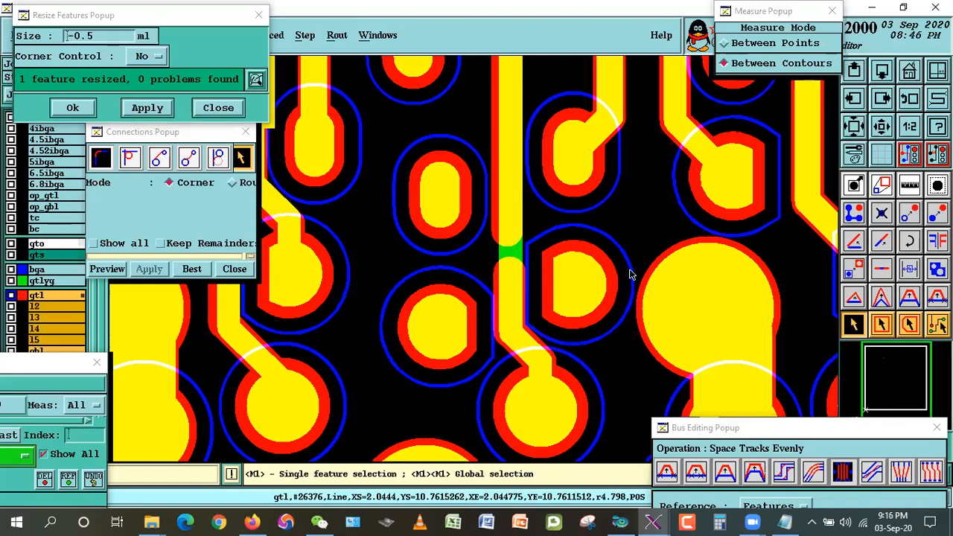
{"action": "left_click", "coordinate": [881, 241]}
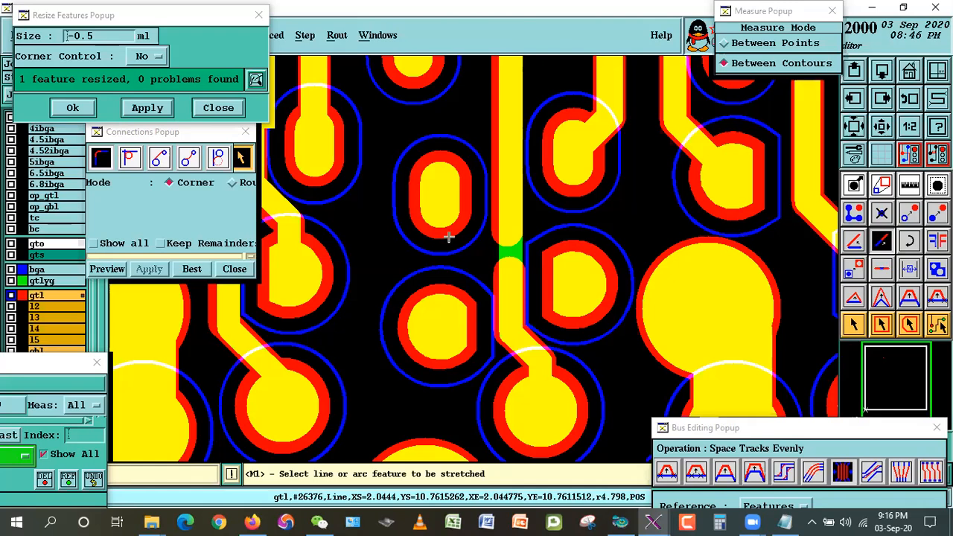
{"action": "left_click", "coordinate": [510, 229]}
{"action": "double_click", "coordinate": [526, 256]}
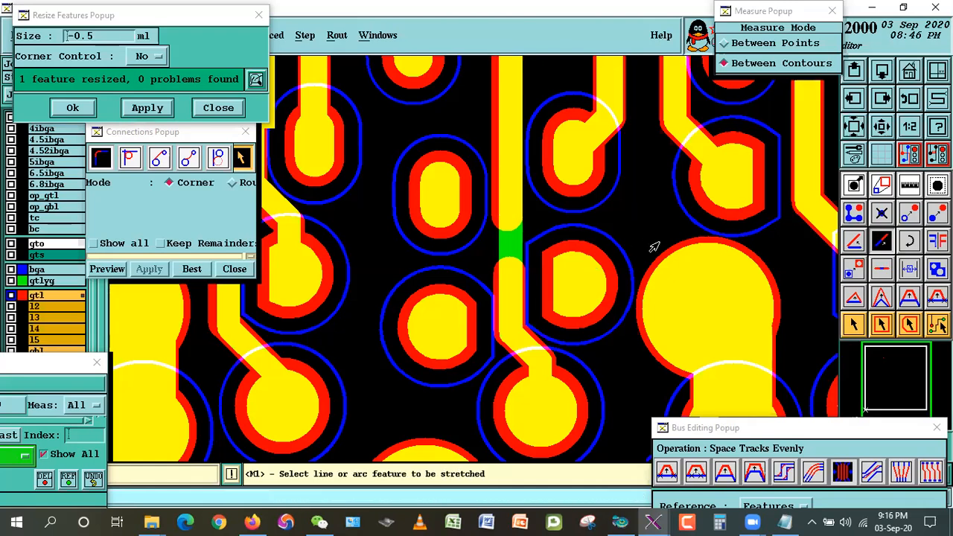
Add a positive r4.798 single line across the gap to reconnect the upper and lower trace pieces.
{"action": "right_click", "coordinate": [660, 244]}
{"action": "left_click", "coordinate": [660, 244]}
{"action": "left_click", "coordinate": [853, 214]}
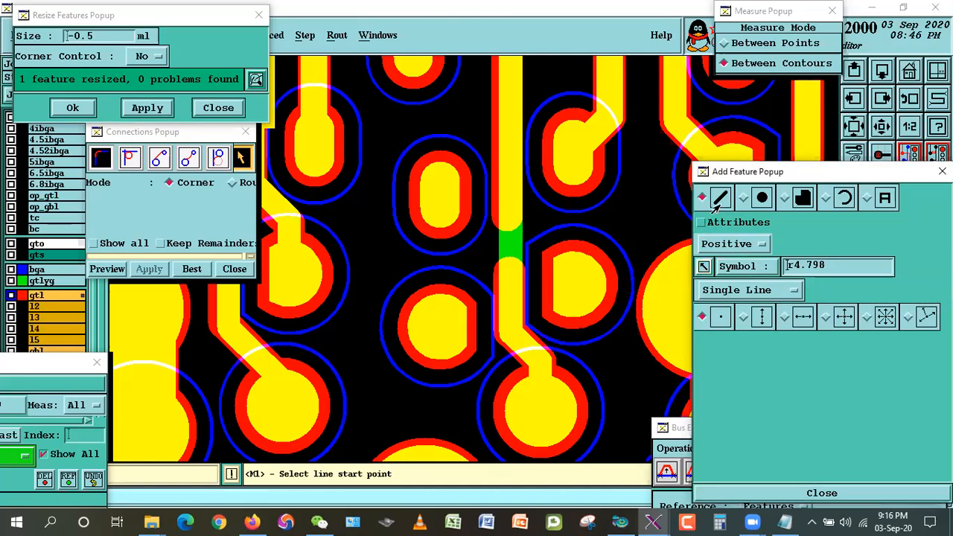
{"action": "left_click", "coordinate": [512, 220]}
{"action": "double_click", "coordinate": [500, 278]}
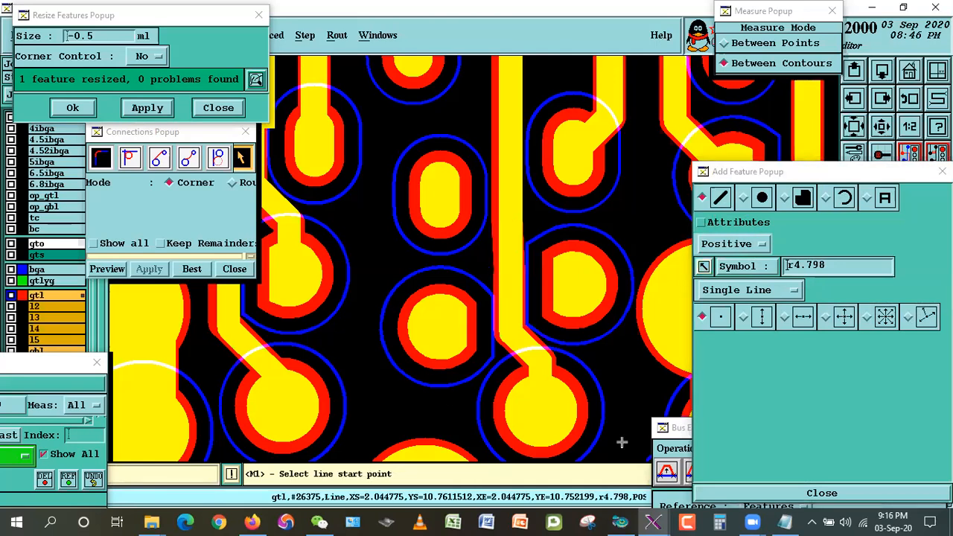
{"action": "left_click", "coordinate": [774, 491]}
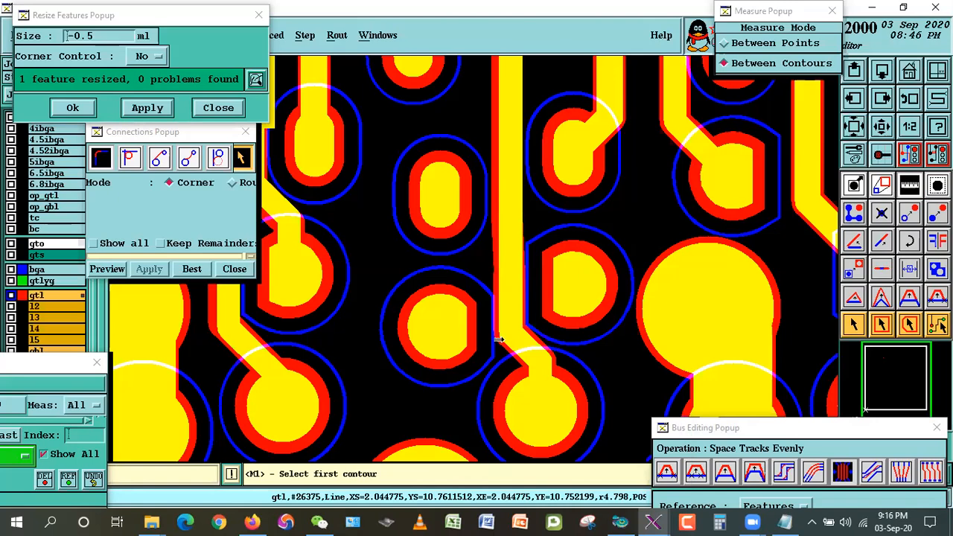
Measure the reconnected trace's spacing to the flat-sided round pads and to the oval pads on both sides.
{"action": "left_click", "coordinate": [471, 321]}
{"action": "middle_click", "coordinate": [480, 340]}
{"action": "left_click", "coordinate": [503, 300]}
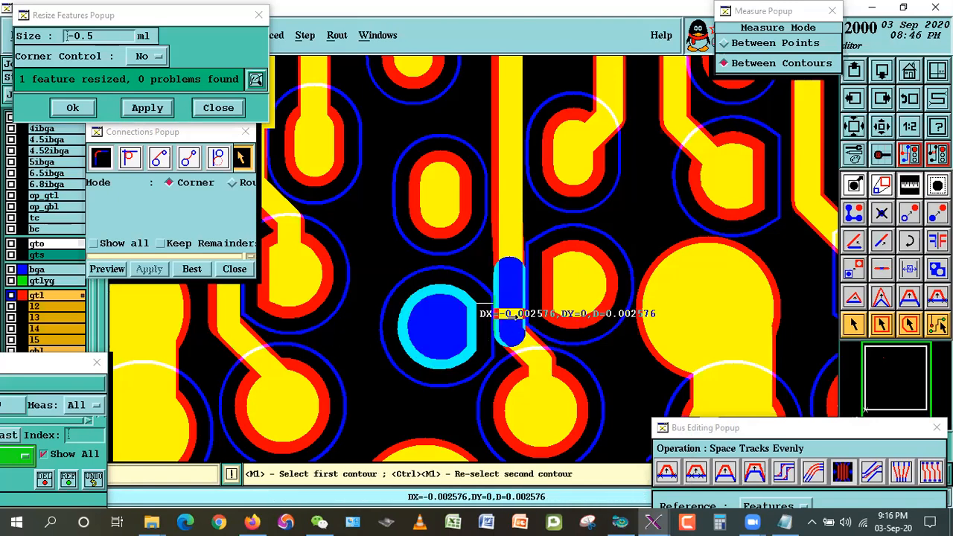
{"action": "left_click", "coordinate": [580, 308]}
{"action": "left_click", "coordinate": [439, 203]}
{"action": "left_click", "coordinate": [500, 220]}
{"action": "left_click", "coordinate": [512, 197]}
{"action": "left_click", "coordinate": [572, 162]}
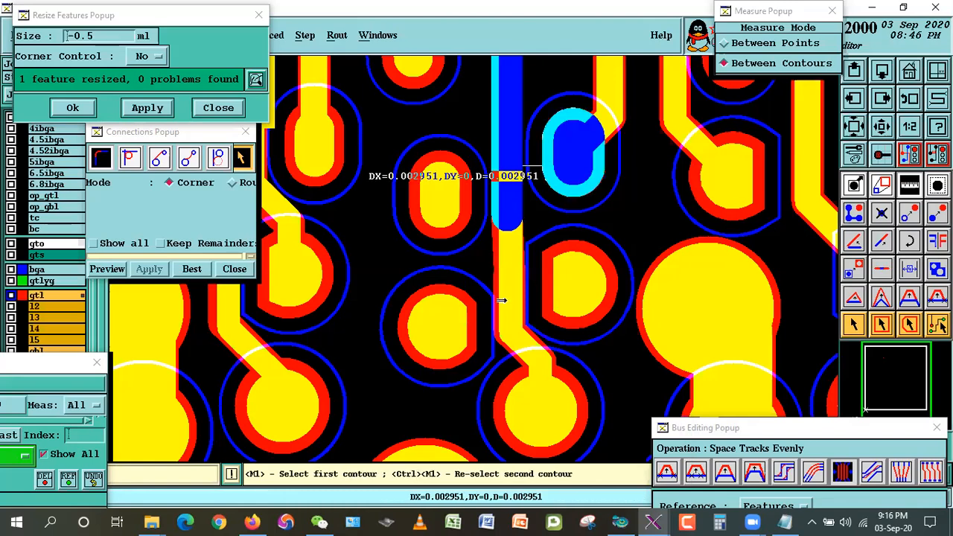
{"action": "left_click", "coordinate": [853, 325]}
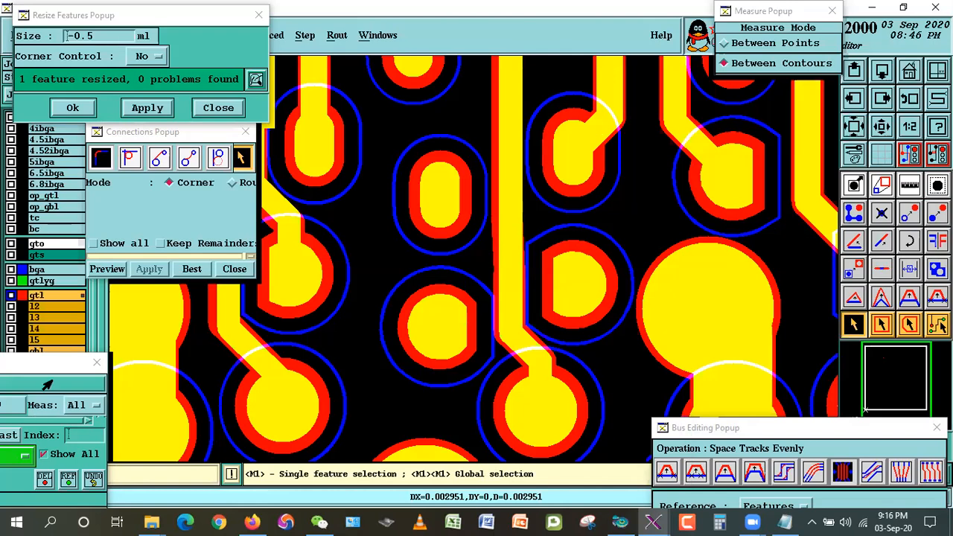
Show all Signal Layer Checks spacing markers for the gtl layer around the edited trace.
{"action": "mouse_move", "coordinate": [1, 407]}
{"action": "left_click", "coordinate": [298, 455]}
{"action": "left_click", "coordinate": [299, 454]}
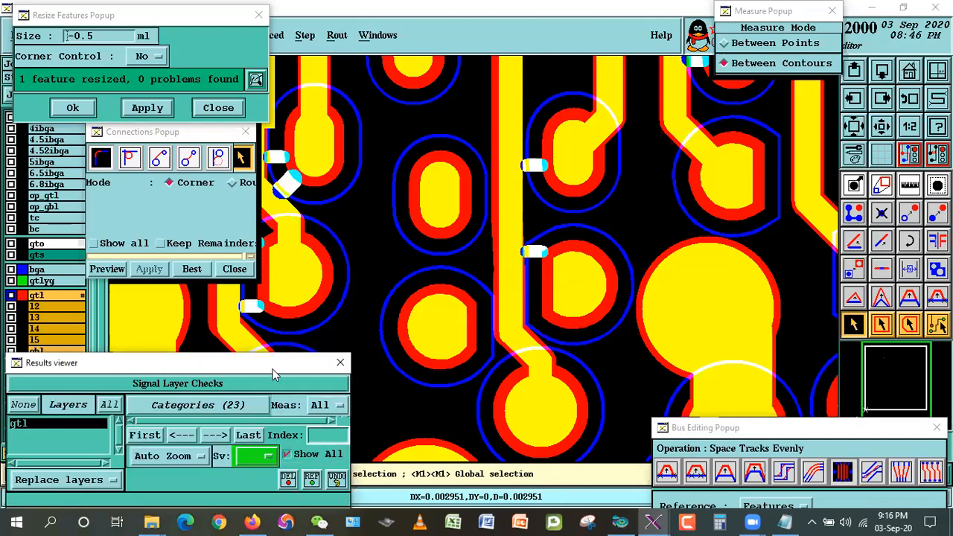
{"action": "scroll", "coordinate": [617, 206], "scroll_direction": "down", "scroll_amount": 1}
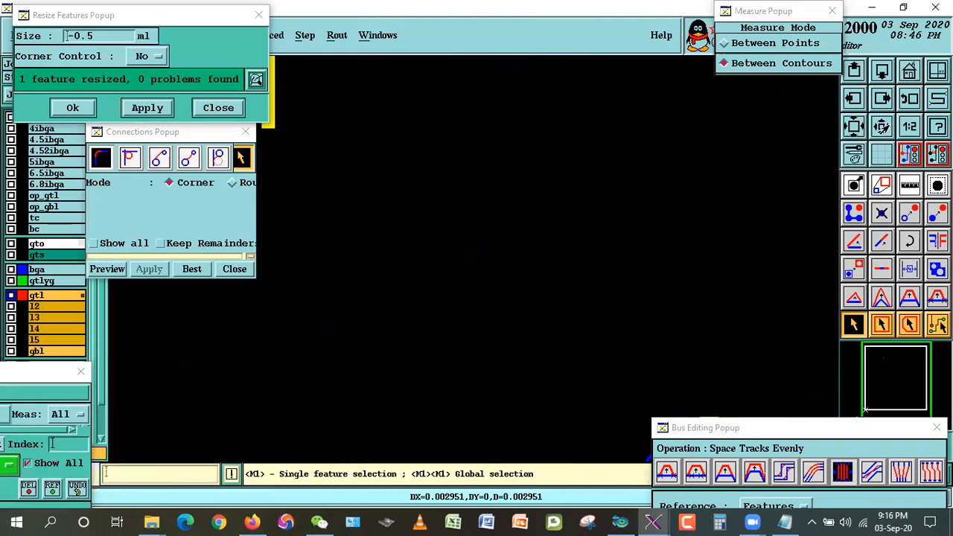
Inspect the spacing around the central BGA pads and check the line features where the vertical trace changes width.
{"action": "right_click", "coordinate": [617, 207]}
{"action": "left_click", "coordinate": [642, 229]}
{"action": "left_click", "coordinate": [436, 123]}
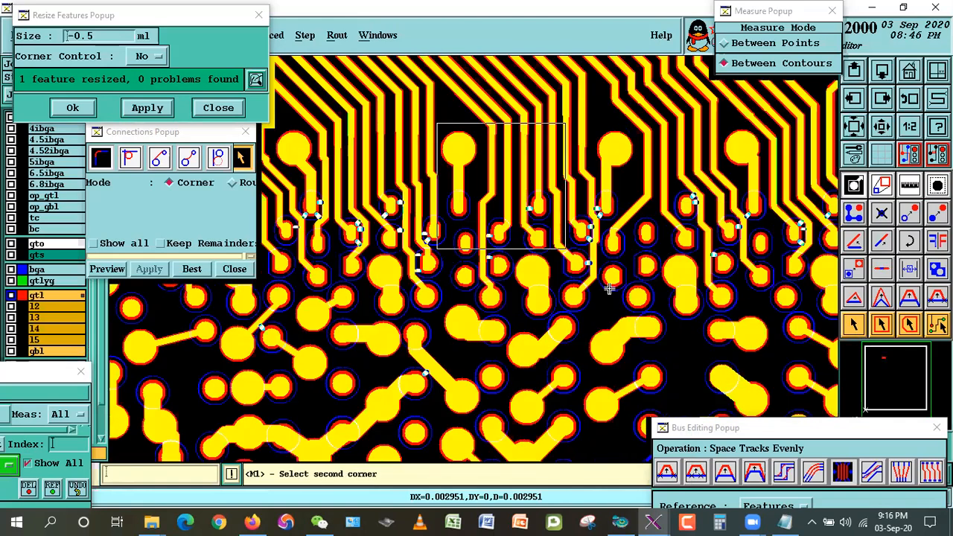
{"action": "left_click", "coordinate": [643, 330]}
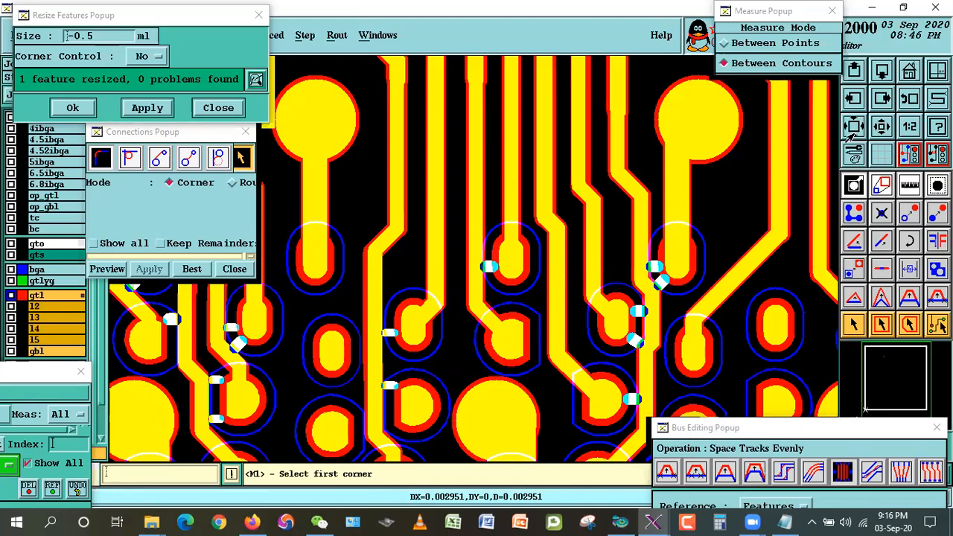
{"action": "scroll", "coordinate": [517, 156], "scroll_direction": "down", "scroll_amount": 1}
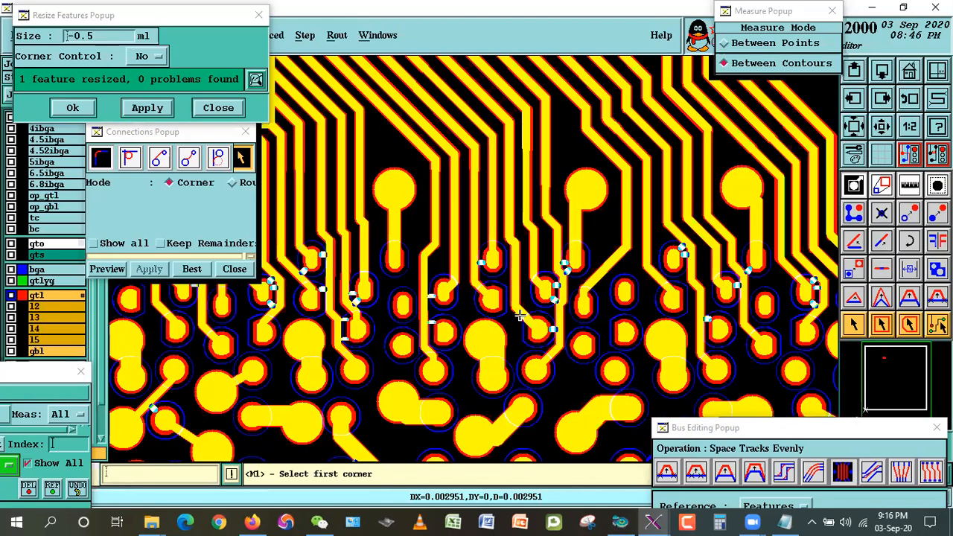
{"action": "left_click", "coordinate": [451, 145]}
{"action": "left_click", "coordinate": [515, 205]}
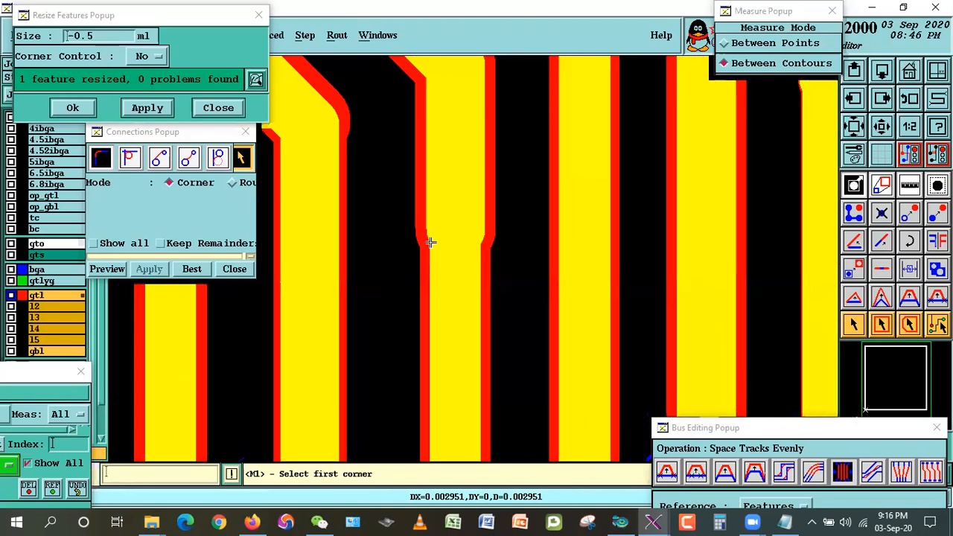
{"action": "left_click", "coordinate": [853, 324]}
{"action": "left_click", "coordinate": [469, 224]}
{"action": "left_click", "coordinate": [464, 175]}
{"action": "left_click", "coordinate": [449, 372]}
{"action": "left_click", "coordinate": [523, 280]}
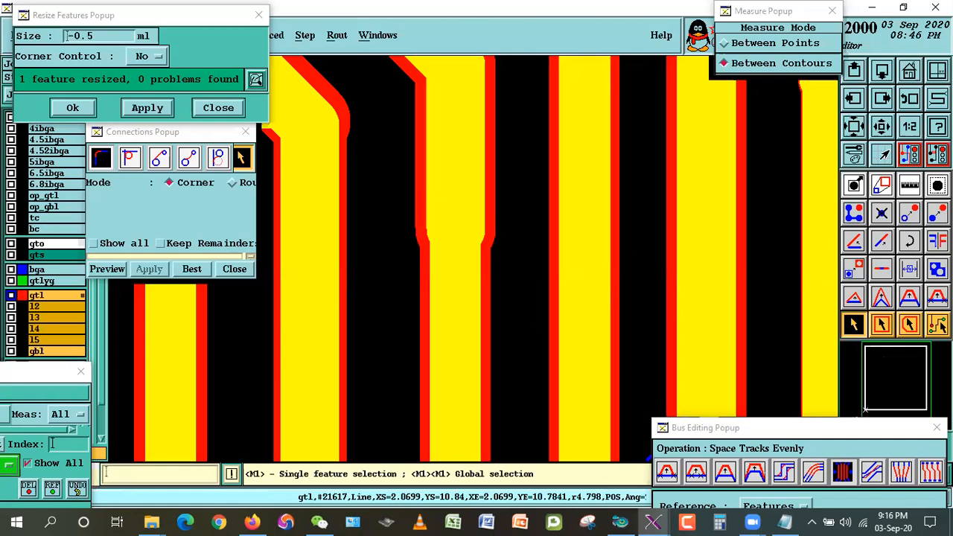
Try to shift the vertical r4.798 trace line to the left, and undo the move.
{"action": "left_click", "coordinate": [909, 214]}
{"action": "left_click", "coordinate": [462, 330]}
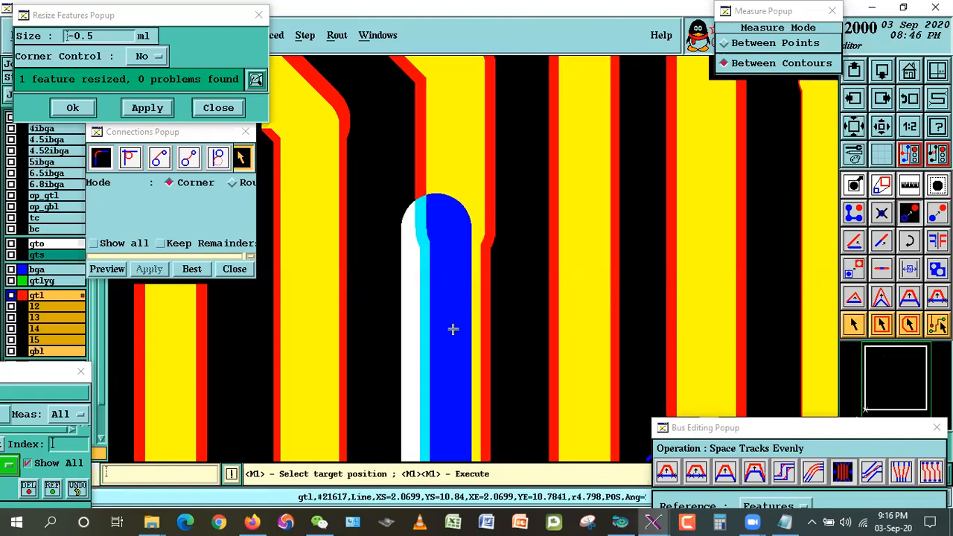
{"action": "left_click", "coordinate": [428, 353]}
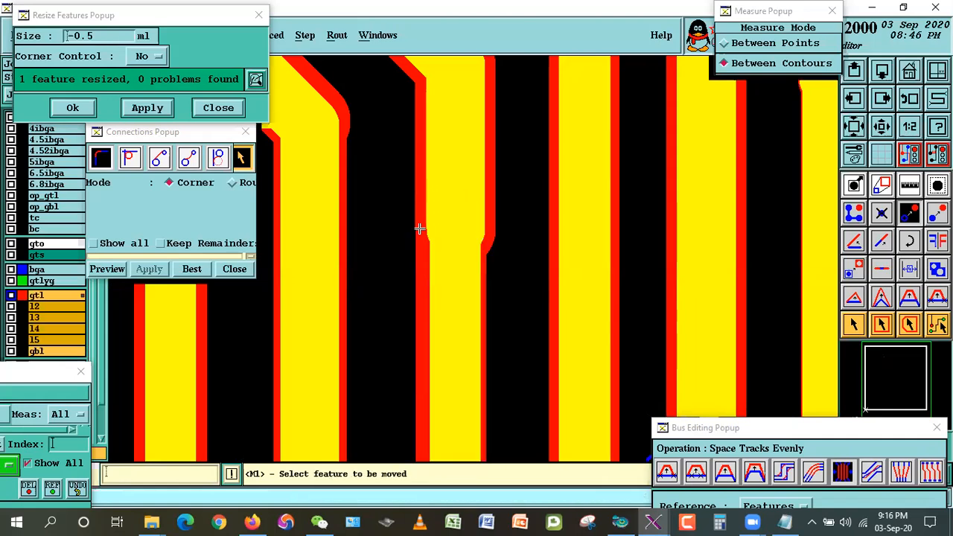
{"action": "left_click", "coordinate": [853, 329]}
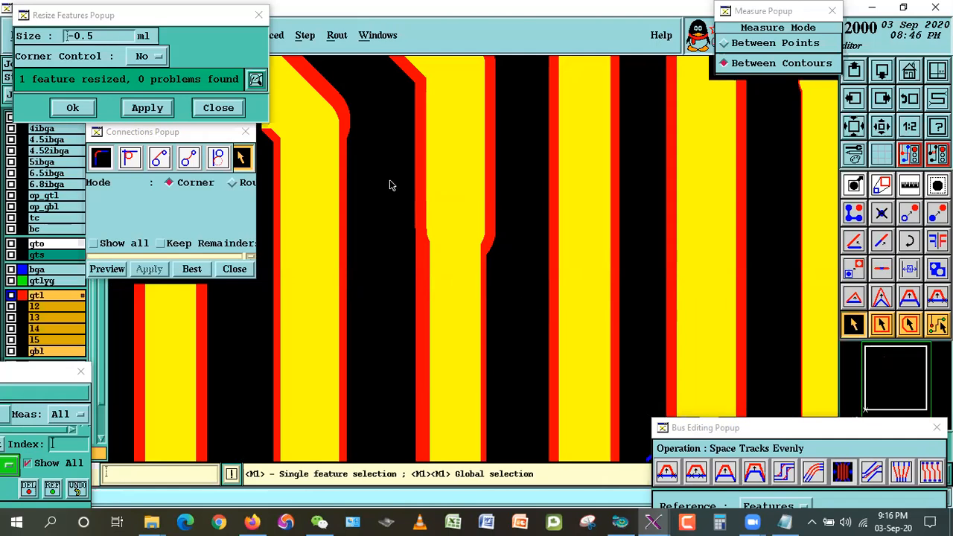
{"action": "key", "text": "ctrl+z"}
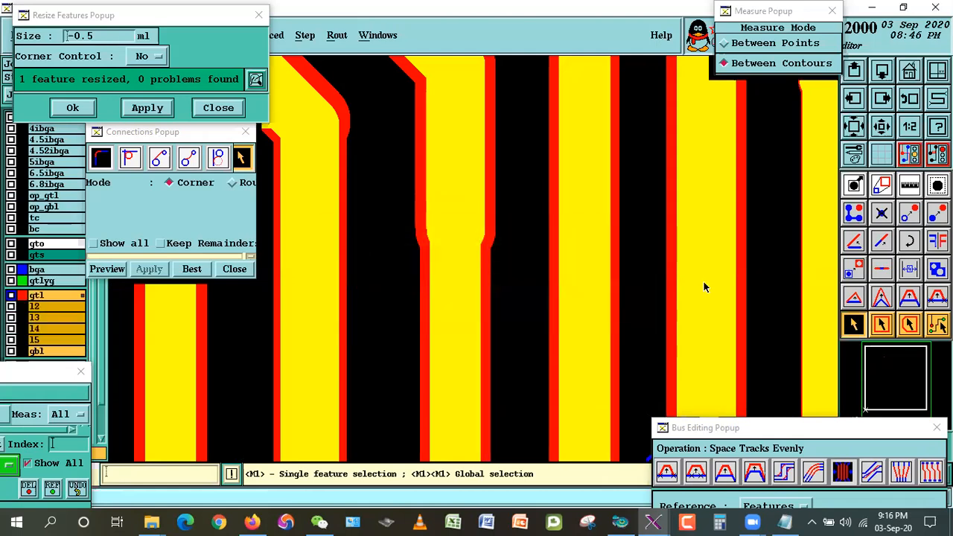
Try to shift the vertical trace's joined line pieces slightly left, away from the neighbouring oval pad.
{"action": "scroll", "coordinate": [703, 282], "scroll_direction": "down", "scroll_amount": 1}
{"action": "scroll", "coordinate": [536, 185], "scroll_direction": "down", "scroll_amount": 1}
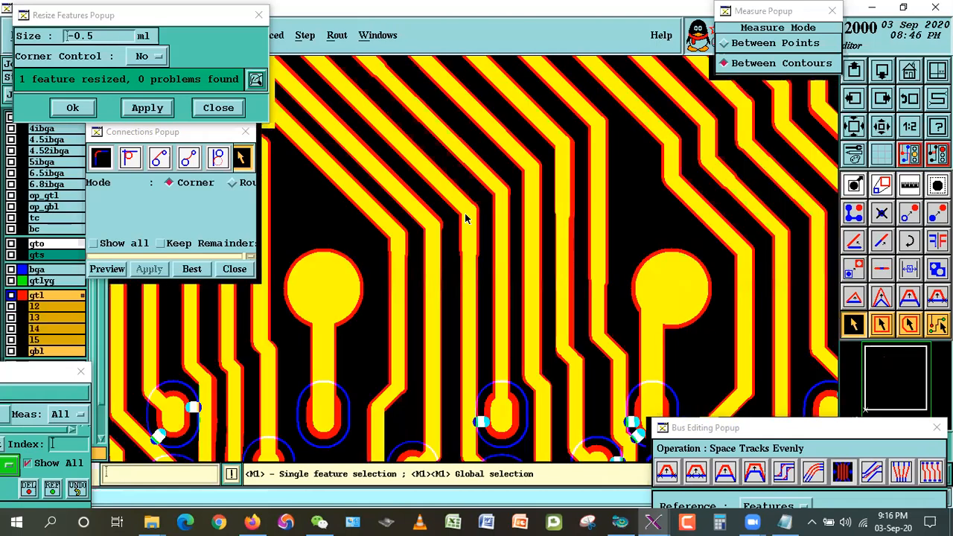
{"action": "left_click", "coordinate": [908, 324]}
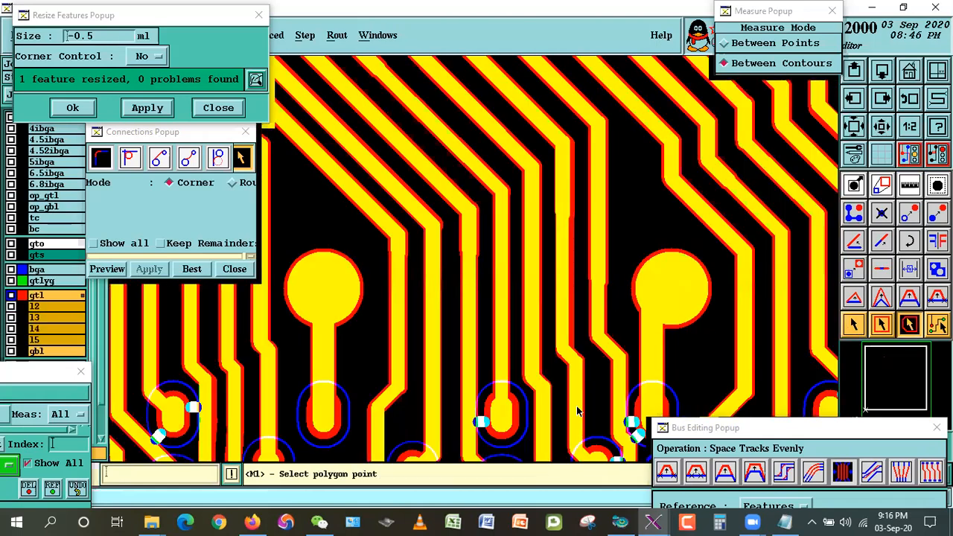
{"action": "left_click", "coordinate": [472, 233]}
{"action": "double_click", "coordinate": [465, 351]}
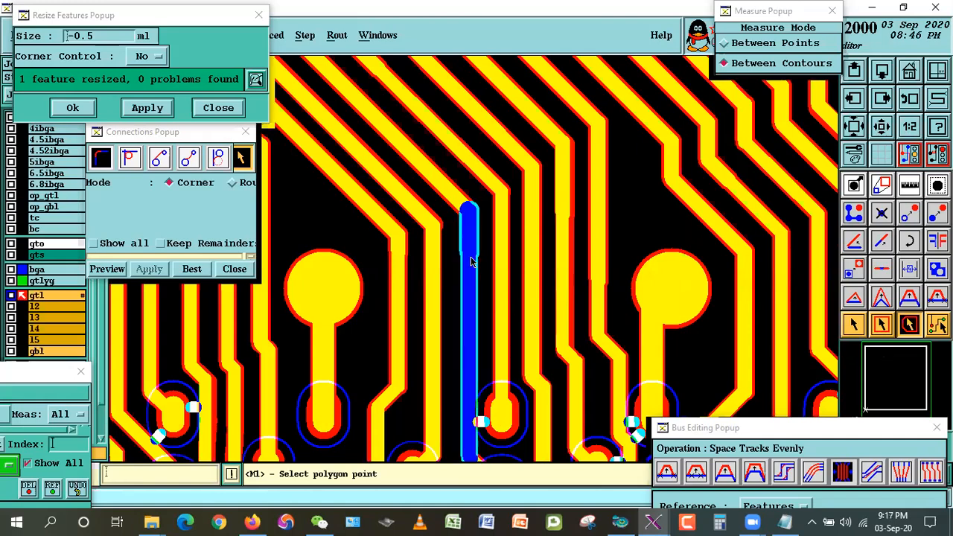
{"action": "scroll", "coordinate": [522, 226], "scroll_direction": "down", "scroll_amount": 1}
{"action": "right_click", "coordinate": [451, 332]}
{"action": "left_click", "coordinate": [443, 322]}
{"action": "left_click", "coordinate": [504, 397]}
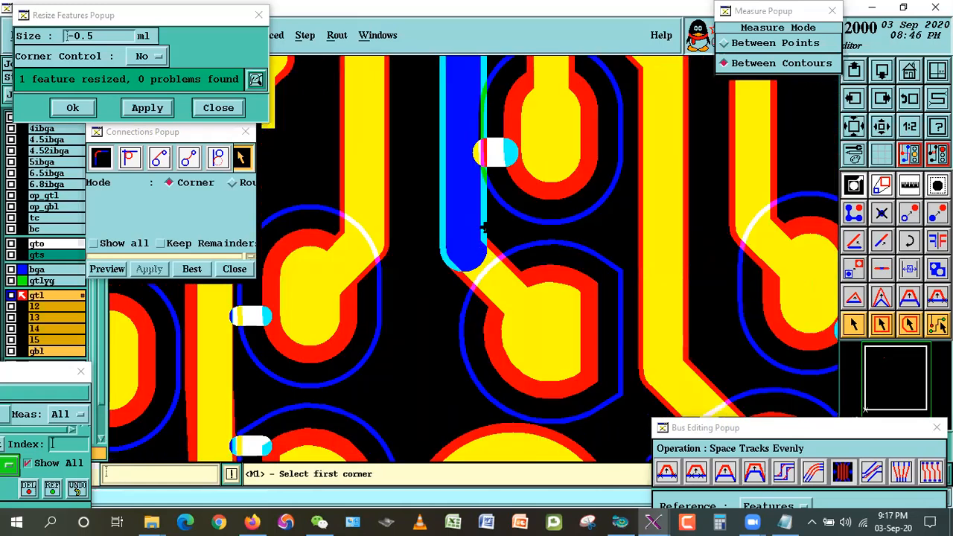
{"action": "left_click", "coordinate": [913, 94]}
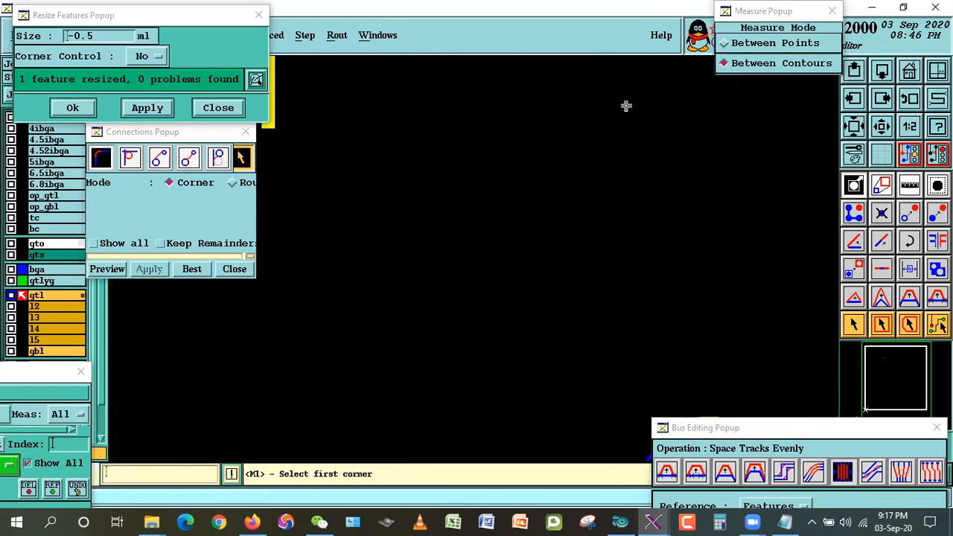
{"action": "left_click", "coordinate": [445, 218]}
{"action": "left_click", "coordinate": [510, 268]}
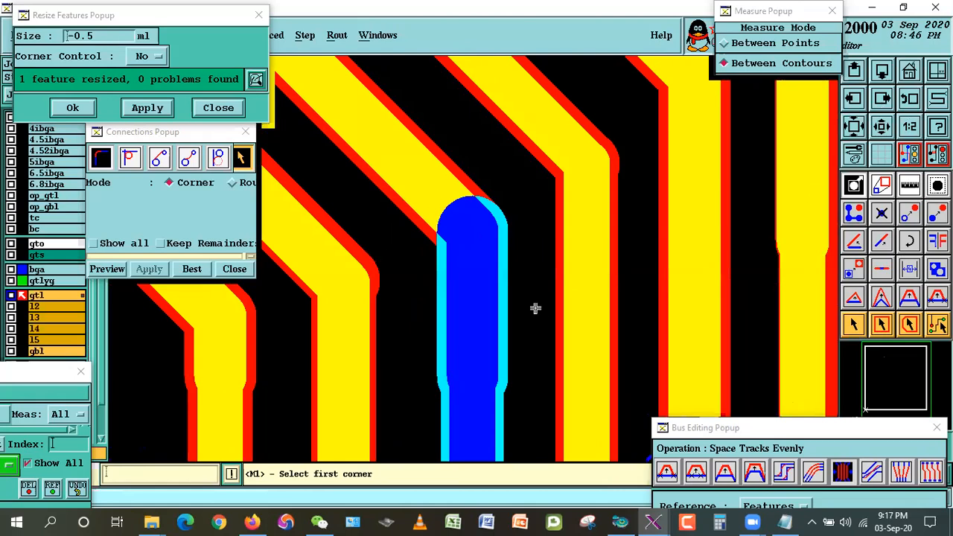
{"action": "key", "text": "ctrl+x"}
{"action": "left_click", "coordinate": [411, 312]}
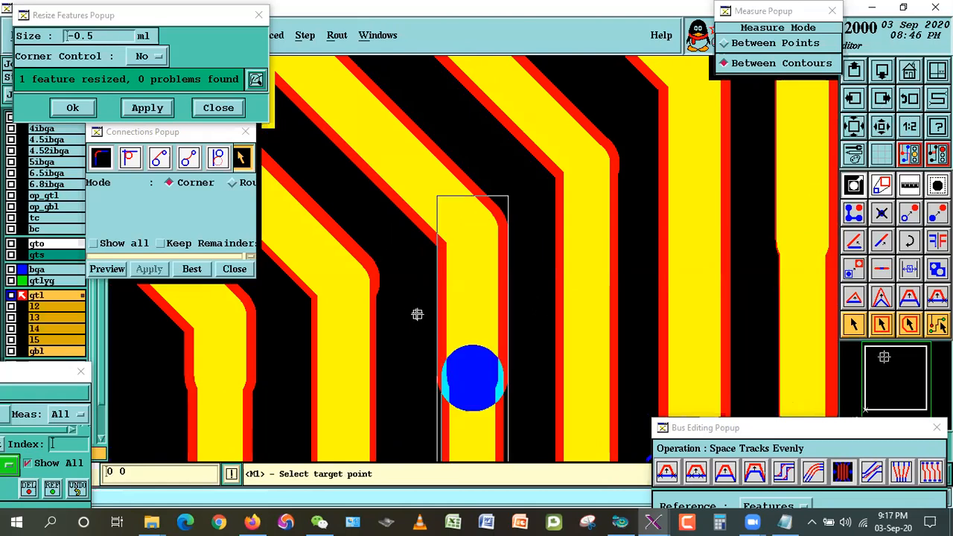
{"action": "left_click", "coordinate": [414, 312]}
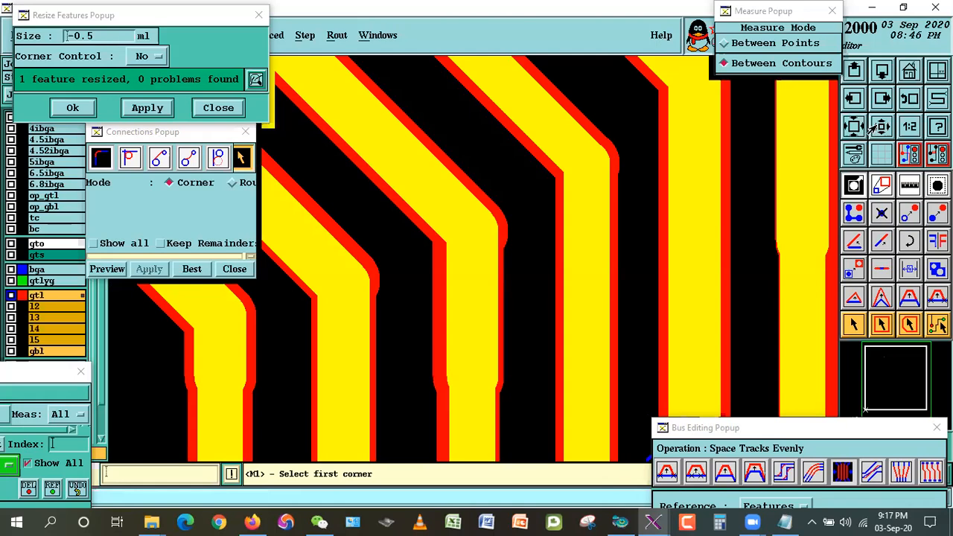
Measure the spacing between the oval pad and the shifted trace, and undo the shift.
{"action": "scroll", "coordinate": [589, 288], "scroll_direction": "down", "scroll_amount": 3}
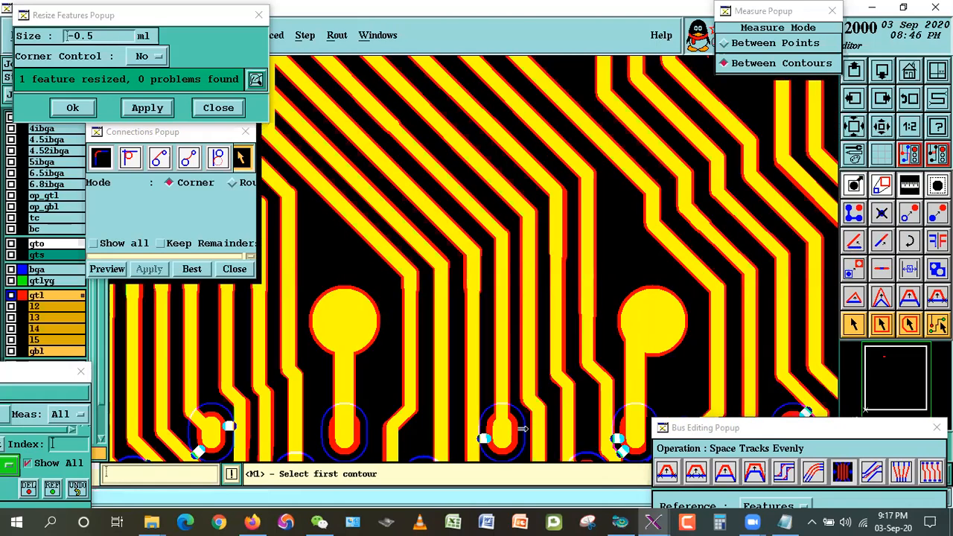
{"action": "left_click", "coordinate": [501, 437]}
{"action": "left_click", "coordinate": [467, 451]}
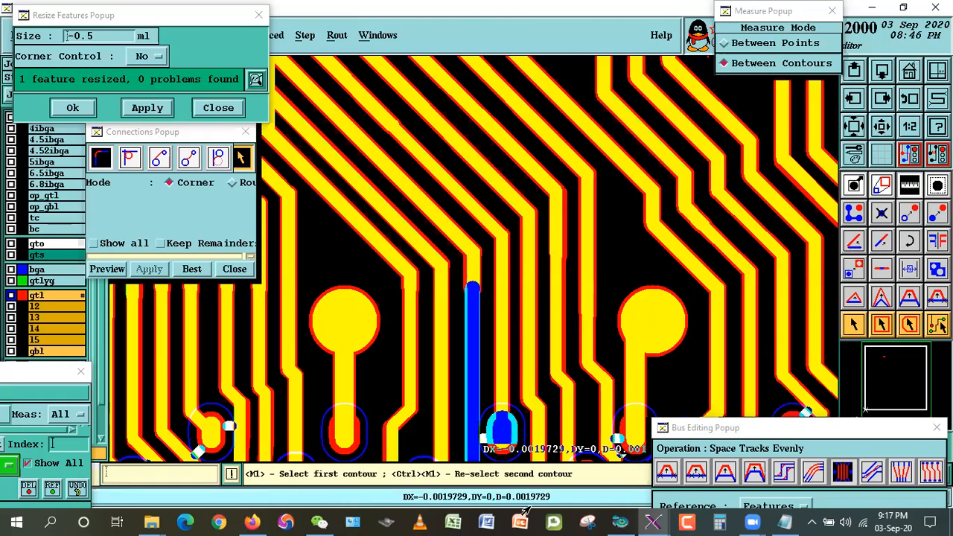
{"action": "left_click", "coordinate": [856, 335]}
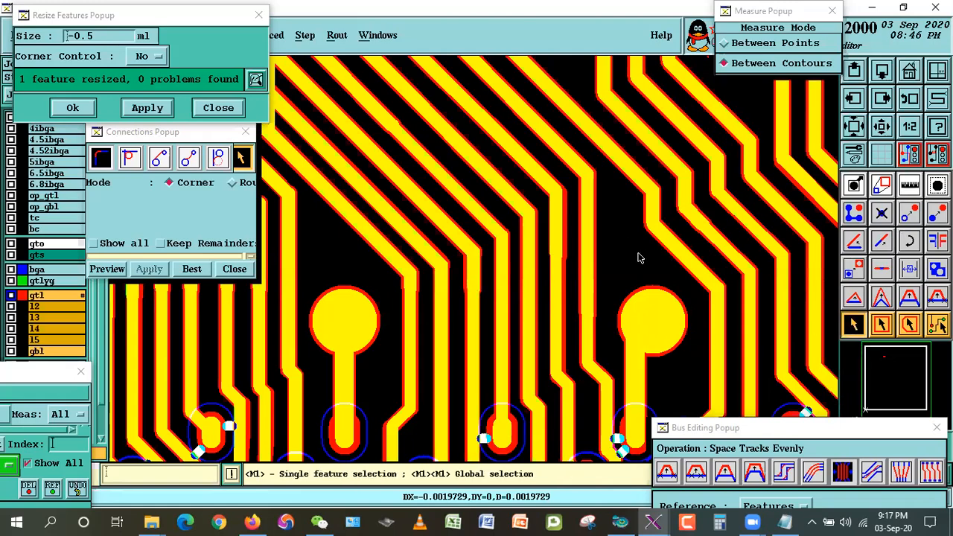
{"action": "key", "text": "ctrl+z"}
{"action": "key", "text": "Return"}
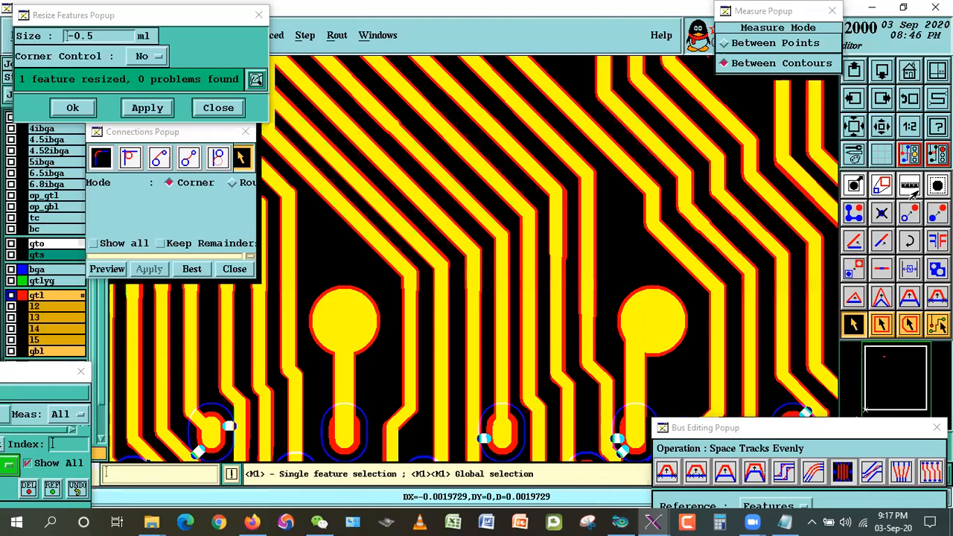
Measure the contour spacing between the oval pad and the vertical trace on its left.
{"action": "left_click", "coordinate": [881, 127]}
{"action": "right_click", "coordinate": [530, 269]}
{"action": "left_click", "coordinate": [559, 298]}
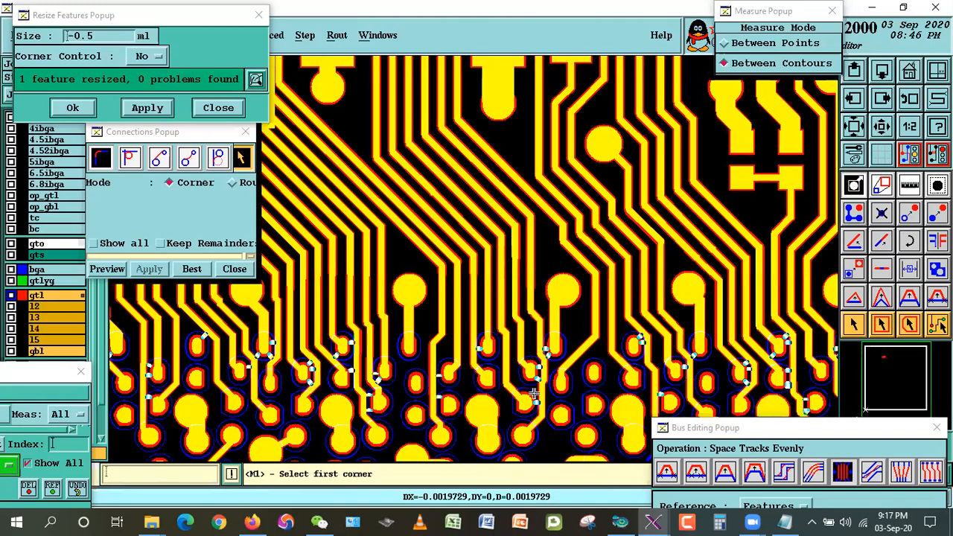
{"action": "left_click", "coordinate": [533, 395]}
{"action": "left_click", "coordinate": [391, 296]}
{"action": "left_click", "coordinate": [519, 271]}
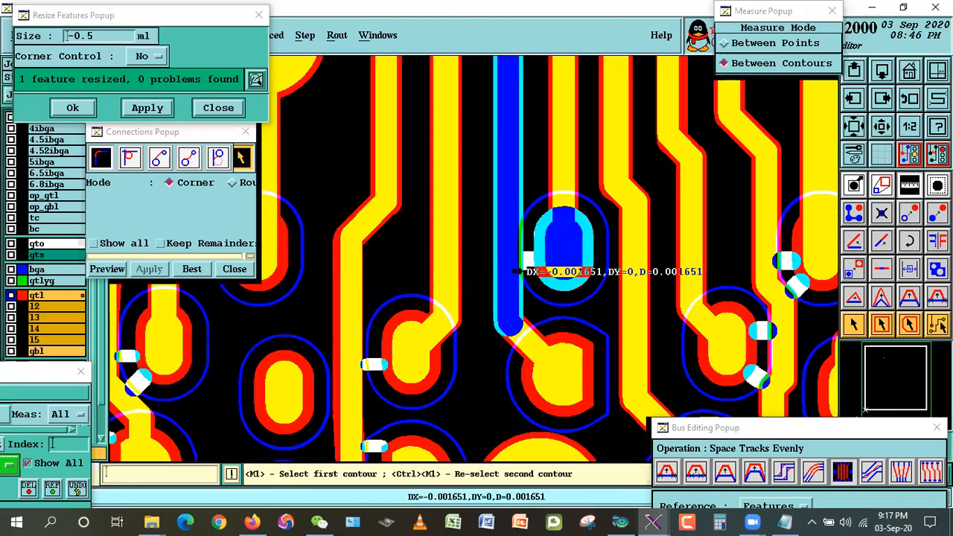
Resize only the oval9.5x13.5 pad beside the vertical trace by -0.5 ml.
{"action": "left_click", "coordinate": [854, 325]}
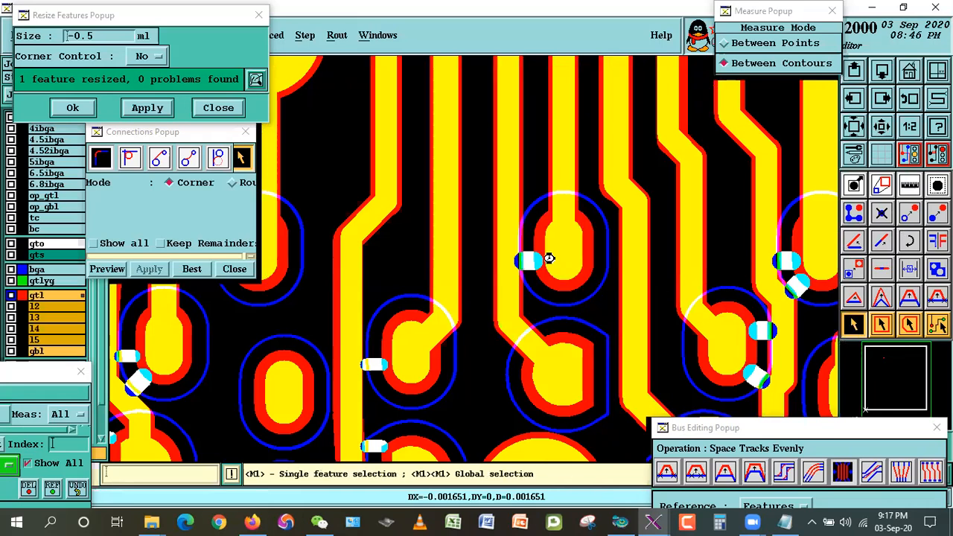
{"action": "double_click", "coordinate": [548, 259]}
{"action": "left_click", "coordinate": [483, 264]}
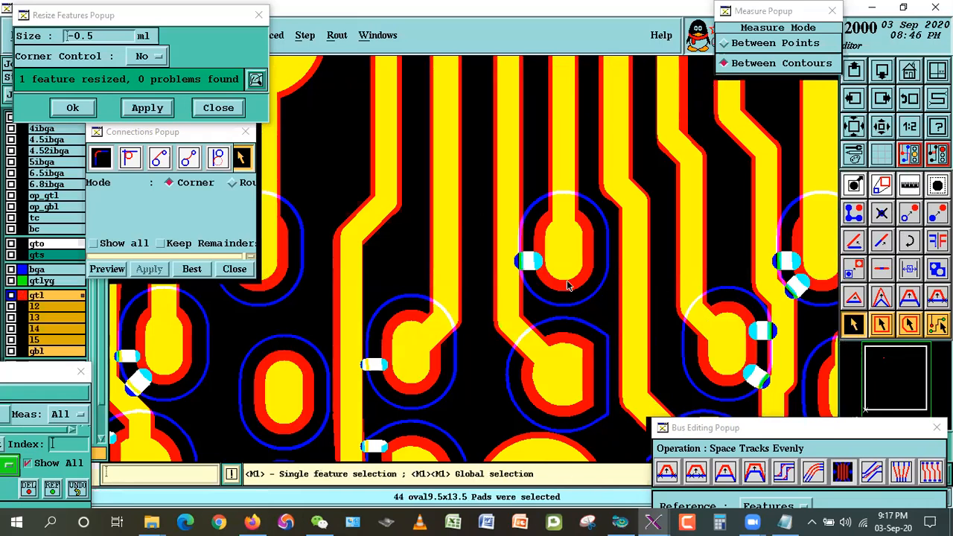
{"action": "left_click", "coordinate": [577, 249]}
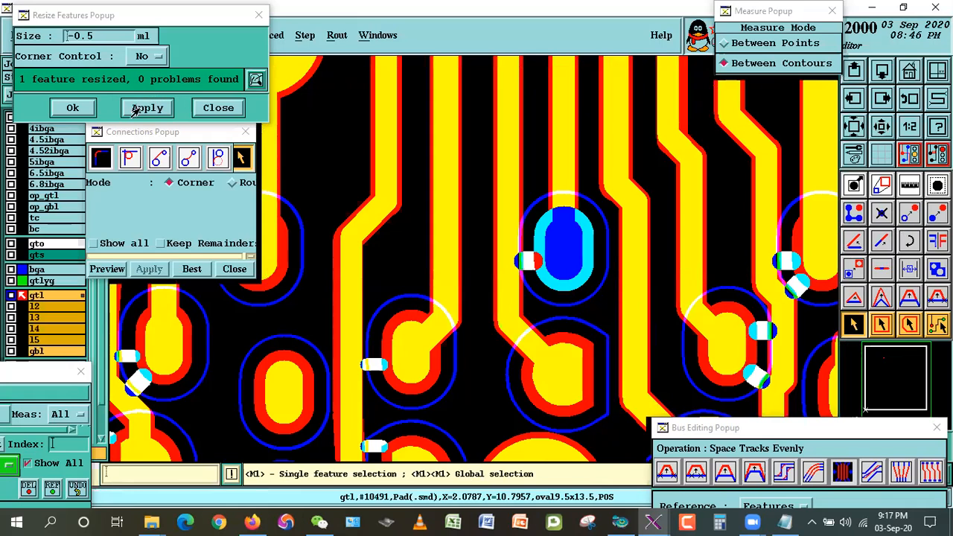
{"action": "left_click", "coordinate": [146, 107]}
Measure the contour spacing from the vertical trace to the shrunken oval pad.
{"action": "left_click", "coordinate": [909, 186]}
{"action": "left_click", "coordinate": [499, 253]}
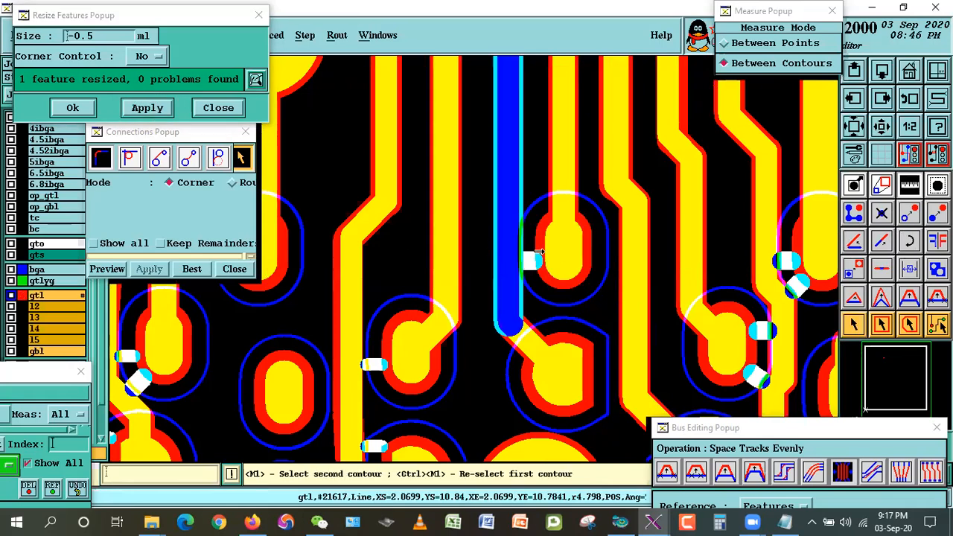
{"action": "left_click", "coordinate": [542, 253]}
{"action": "left_click", "coordinate": [853, 324]}
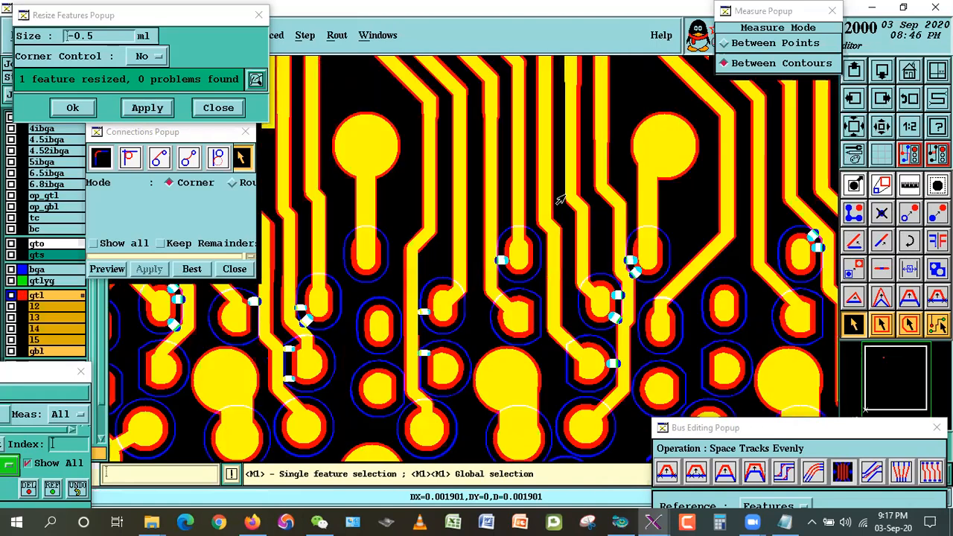
Select the vertical trace's line pieces with a polygon and move them slightly left, away from the shrunken oval pad, accepting features outside the display.
{"action": "right_click", "coordinate": [560, 200]}
{"action": "left_click", "coordinate": [573, 218]}
{"action": "left_click", "coordinate": [425, 162]}
{"action": "left_click", "coordinate": [542, 318]}
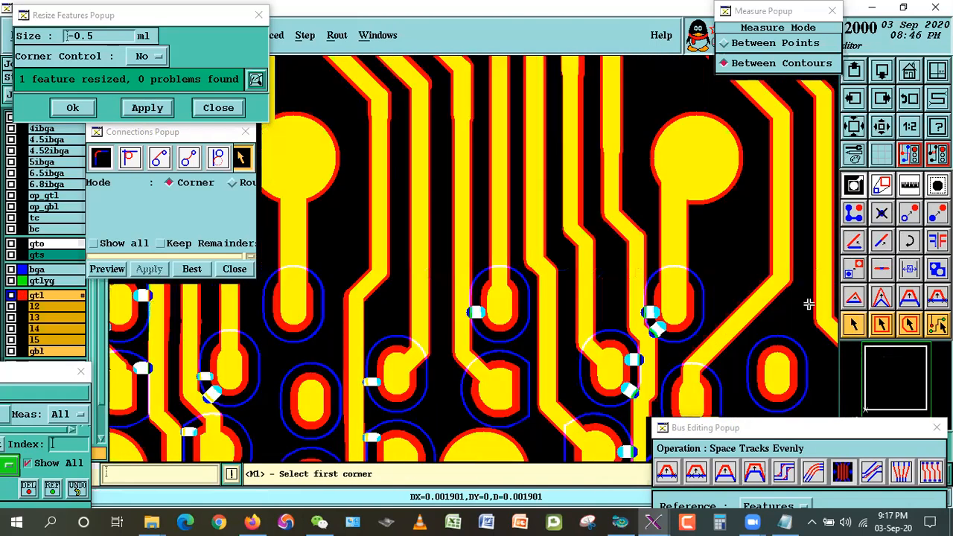
{"action": "left_click", "coordinate": [908, 325]}
{"action": "left_click", "coordinate": [465, 107]}
{"action": "double_click", "coordinate": [458, 249]}
{"action": "right_click", "coordinate": [505, 205]}
{"action": "left_click", "coordinate": [507, 236]}
{"action": "right_click", "coordinate": [411, 207]}
{"action": "left_click", "coordinate": [411, 234]}
{"action": "left_click", "coordinate": [411, 233]}
{"action": "left_click", "coordinate": [517, 372]}
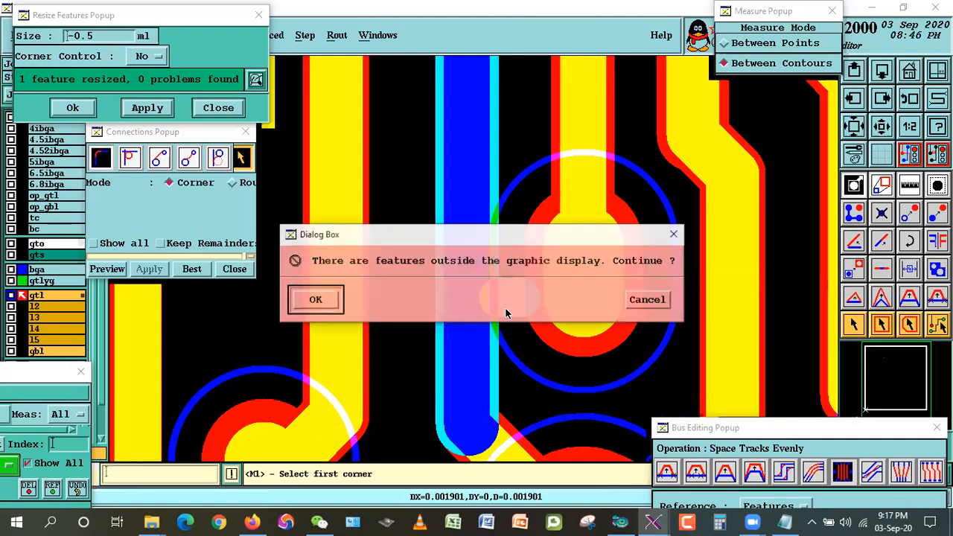
{"action": "left_click", "coordinate": [335, 300]}
{"action": "left_click", "coordinate": [399, 209]}
{"action": "left_click", "coordinate": [387, 210]}
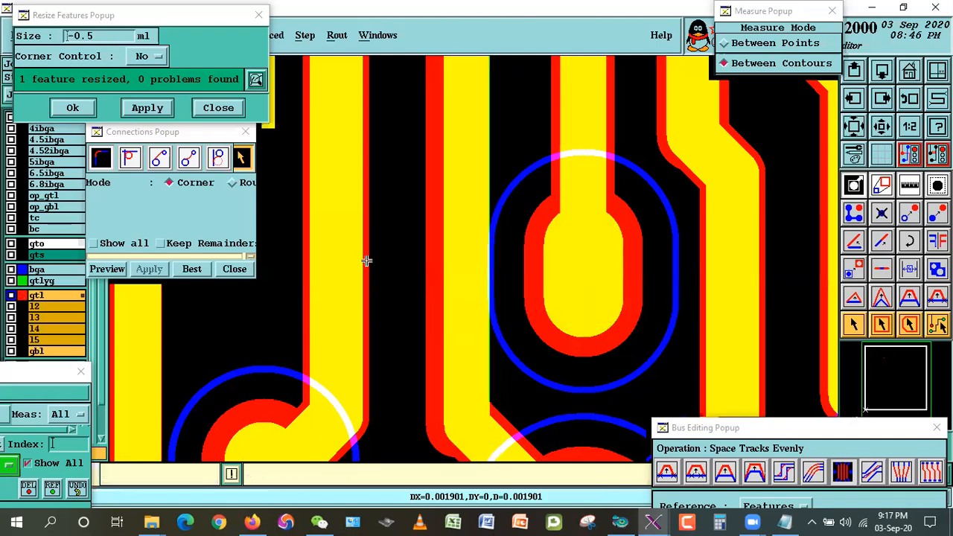
Measure the contour spacing between the moved vertical trace and the oval pad.
{"action": "left_click", "coordinate": [905, 190]}
{"action": "left_click", "coordinate": [464, 273]}
{"action": "left_click", "coordinate": [541, 291]}
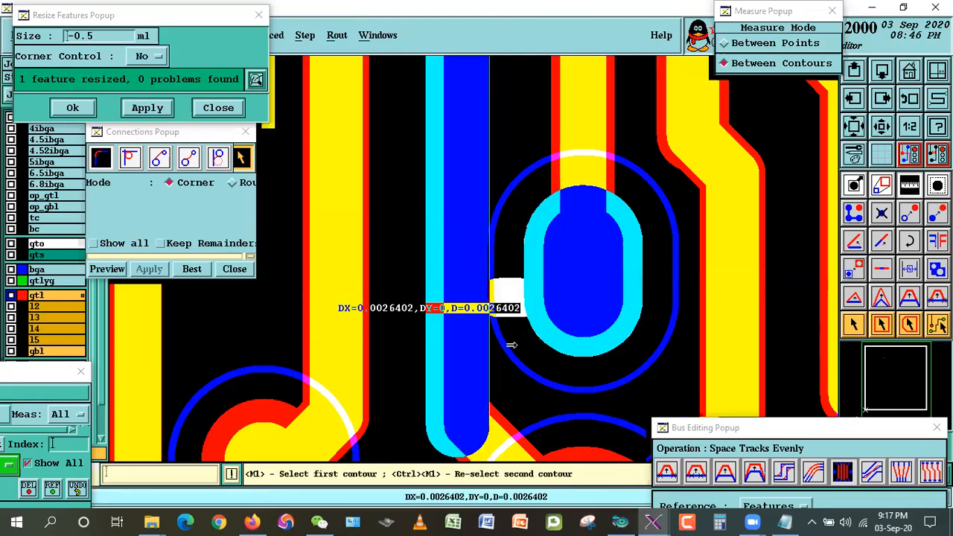
{"action": "left_click", "coordinate": [853, 322]}
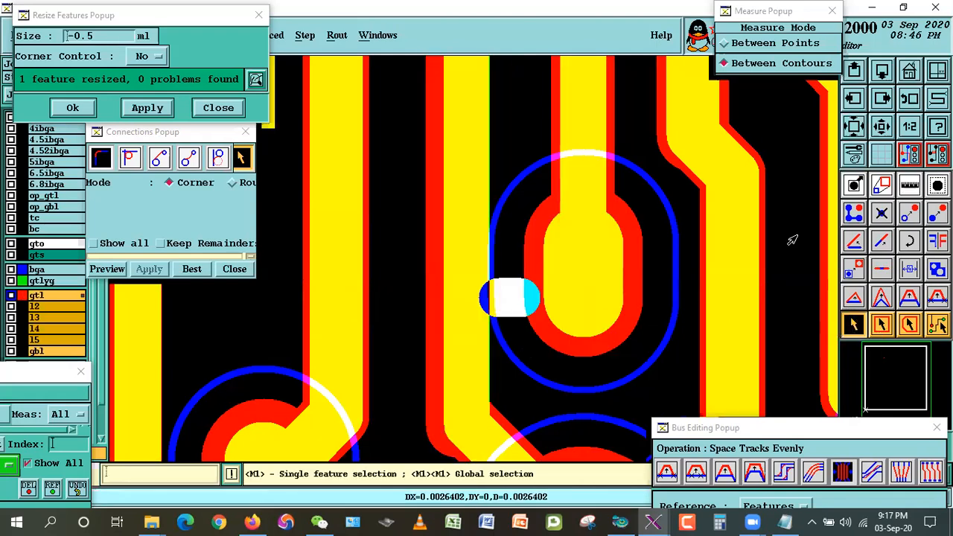
Reconnect the lower end of the moved vertical line to the diagonal r4.798 line using the best corner connection.
{"action": "left_click", "coordinate": [885, 124]}
{"action": "left_click", "coordinate": [460, 338]}
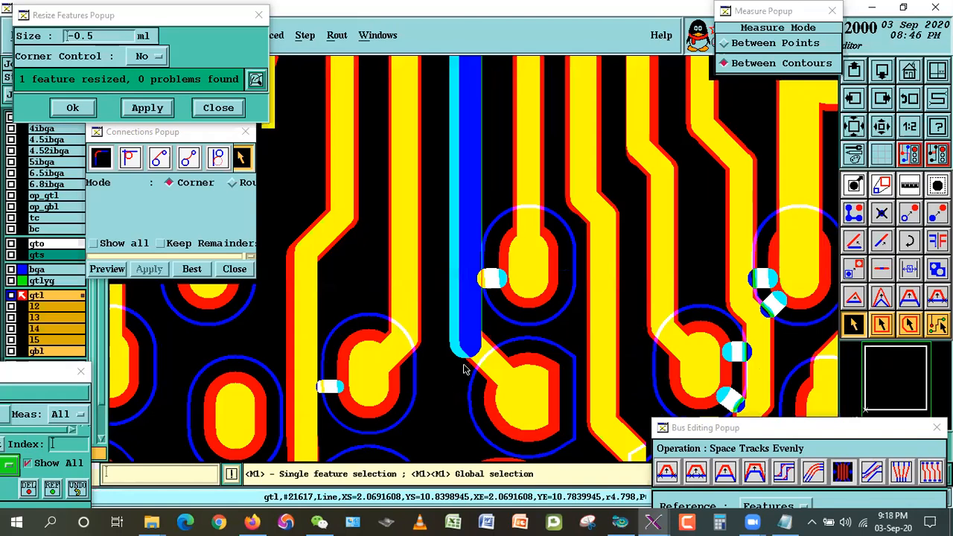
{"action": "left_click", "coordinate": [467, 356]}
{"action": "left_click", "coordinate": [188, 271]}
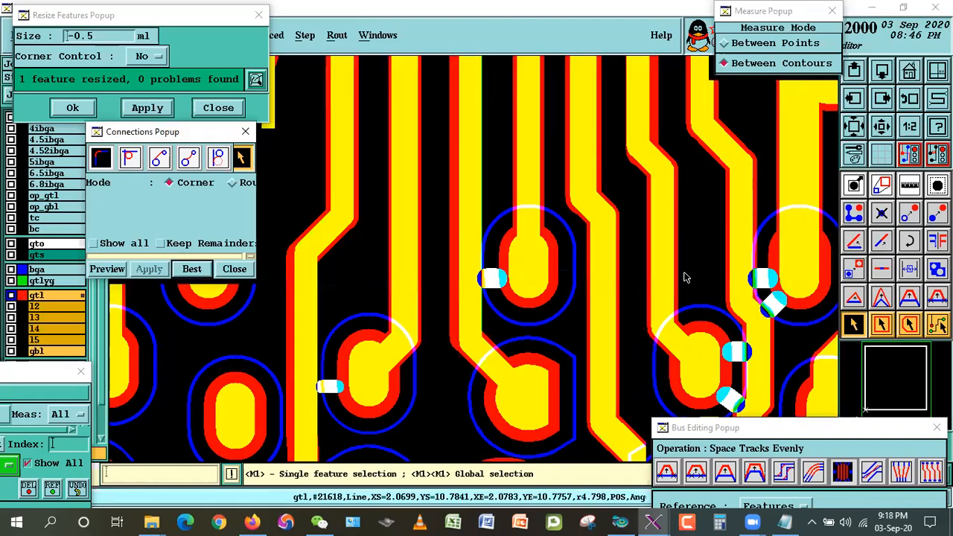
Reconnect the upper end of the moved vertical r4.798 line to the diagonal r5.497 line using the best corner connection.
{"action": "left_click", "coordinate": [472, 148]}
{"action": "left_click", "coordinate": [882, 122]}
{"action": "left_click", "coordinate": [882, 122]}
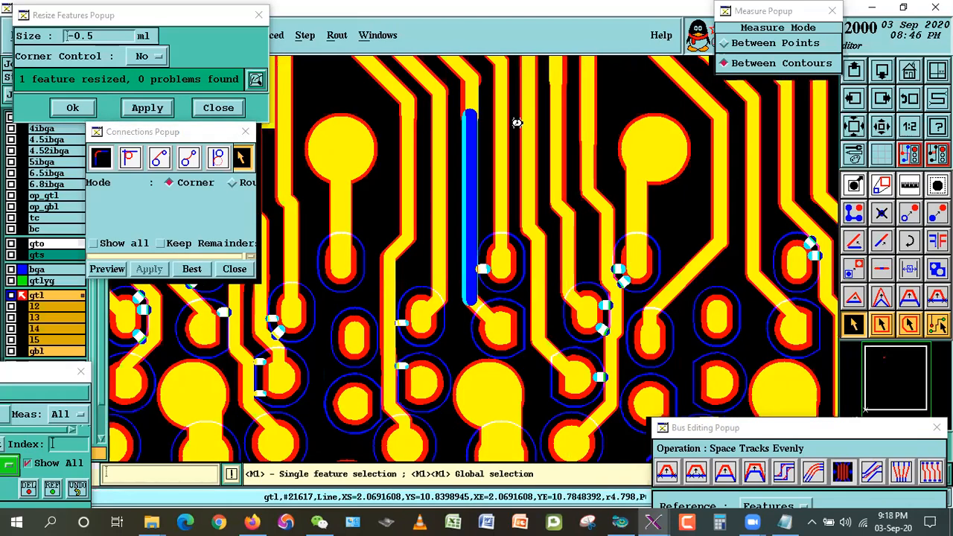
{"action": "right_click", "coordinate": [521, 127]}
{"action": "left_click", "coordinate": [555, 151]}
{"action": "left_click", "coordinate": [425, 142]}
{"action": "left_click", "coordinate": [479, 213]}
{"action": "left_click", "coordinate": [852, 330]}
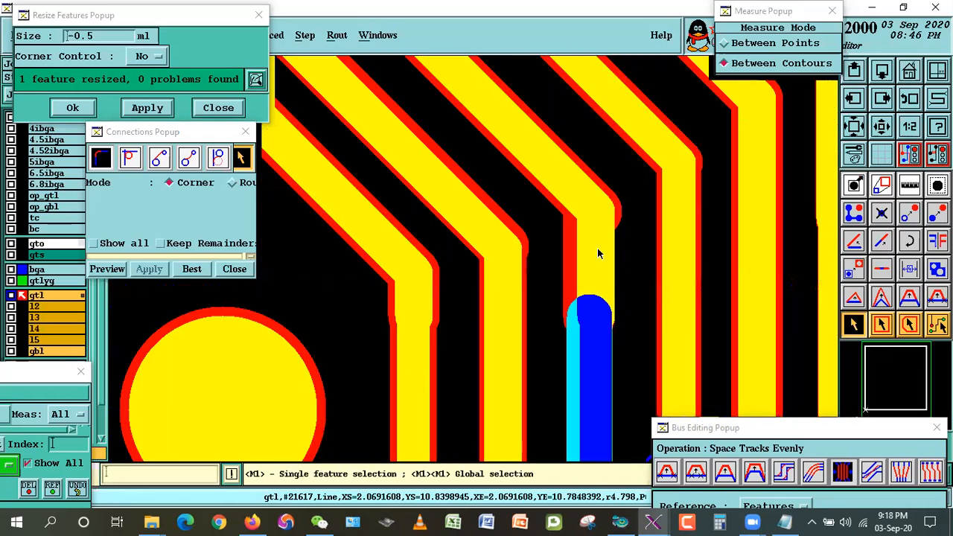
{"action": "left_click", "coordinate": [597, 250]}
{"action": "left_click", "coordinate": [616, 211]}
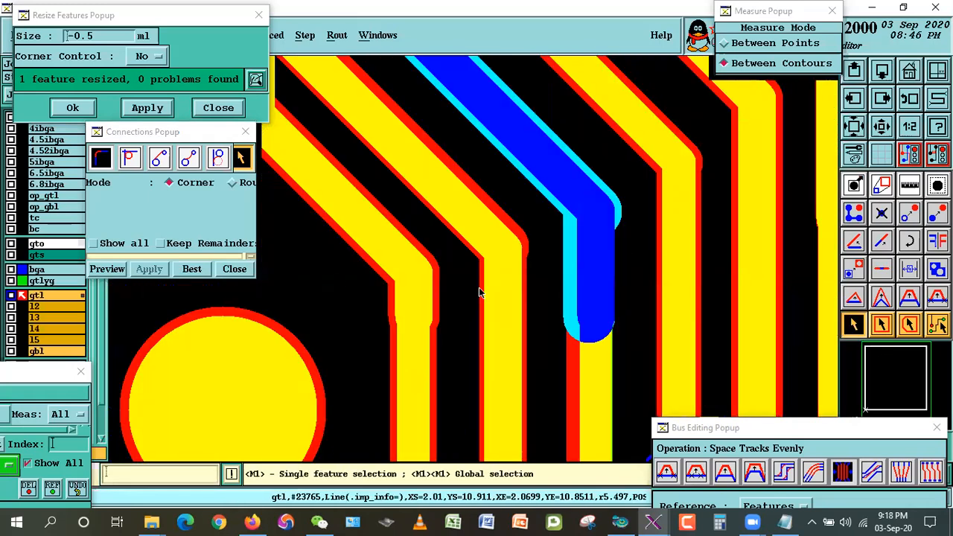
{"action": "left_click", "coordinate": [198, 270]}
{"action": "left_click", "coordinate": [879, 127]}
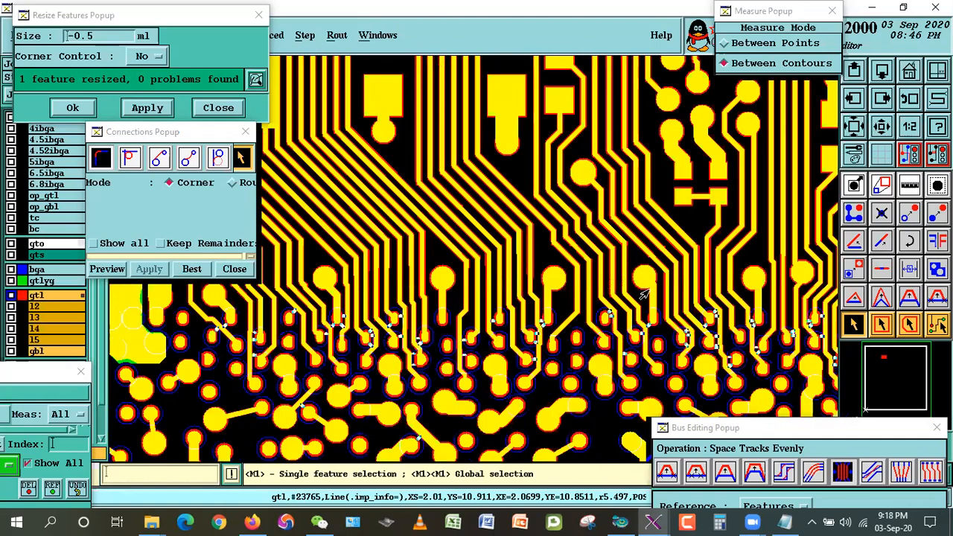
Space the lower section of the next vertical trace evenly between the round pads on either side with the bus spacing operation.
{"action": "right_click", "coordinate": [644, 294]}
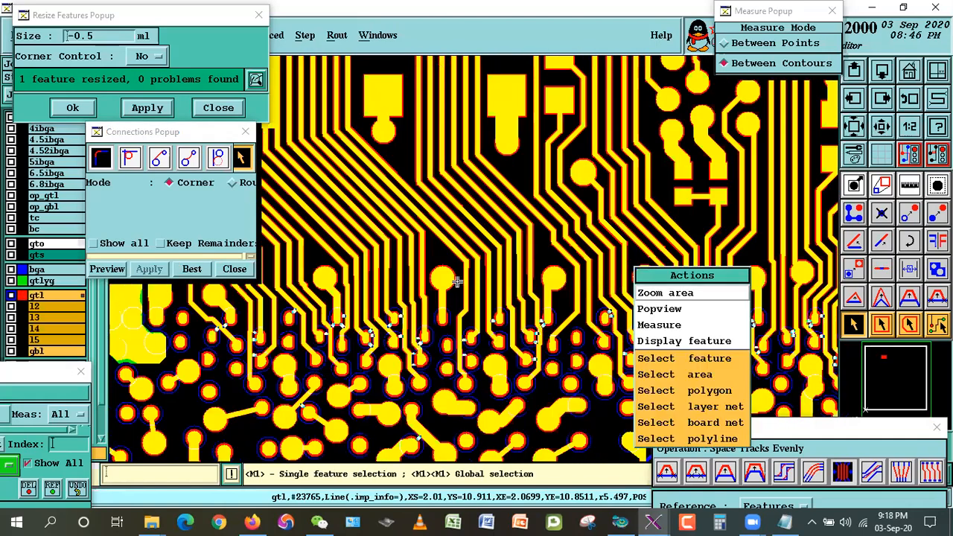
{"action": "left_click", "coordinate": [647, 292]}
{"action": "left_click", "coordinate": [457, 281]}
{"action": "left_click", "coordinate": [598, 401]}
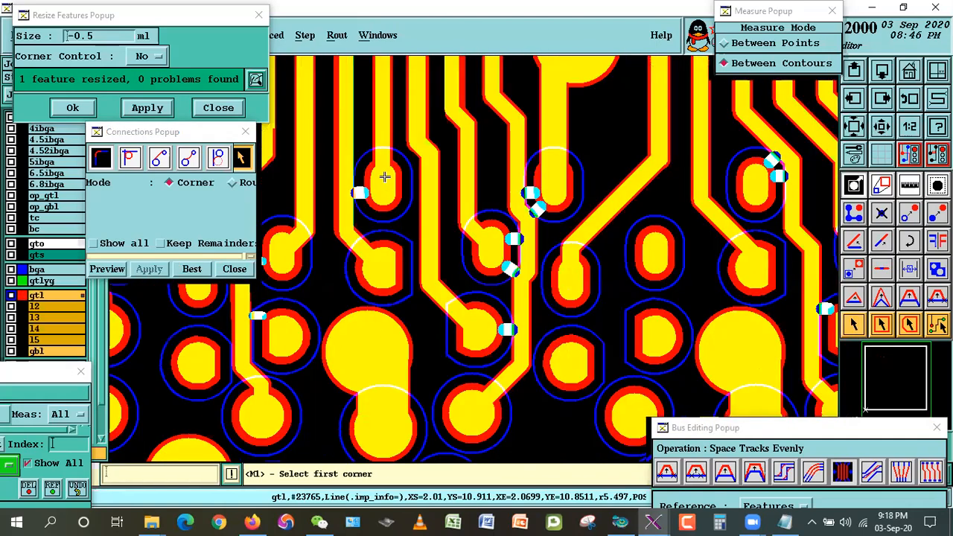
{"action": "left_click", "coordinate": [366, 144]}
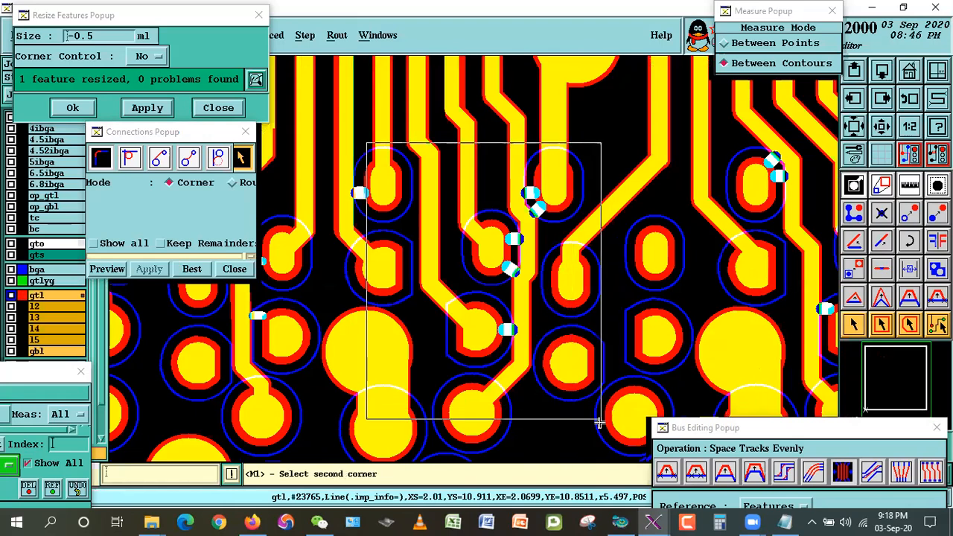
{"action": "left_click", "coordinate": [596, 418]}
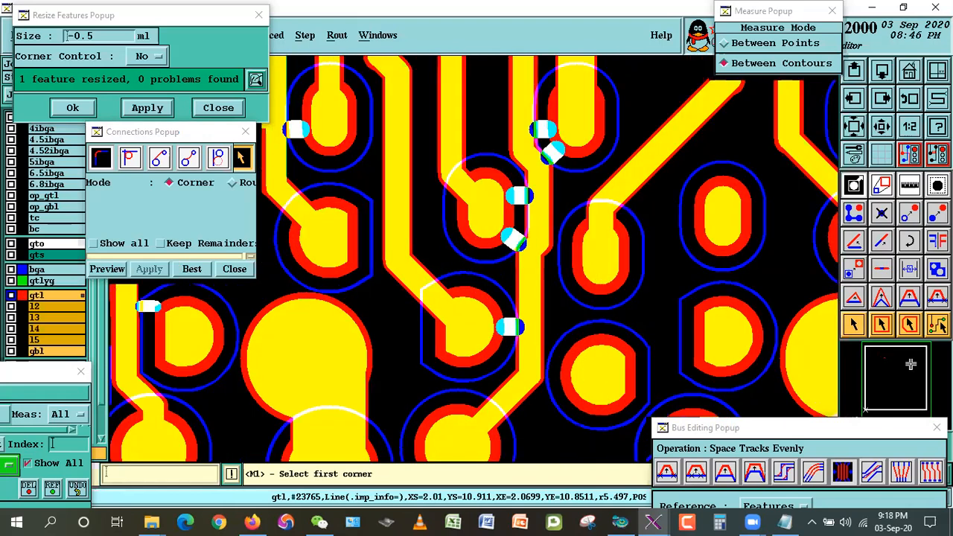
{"action": "left_click", "coordinate": [832, 477]}
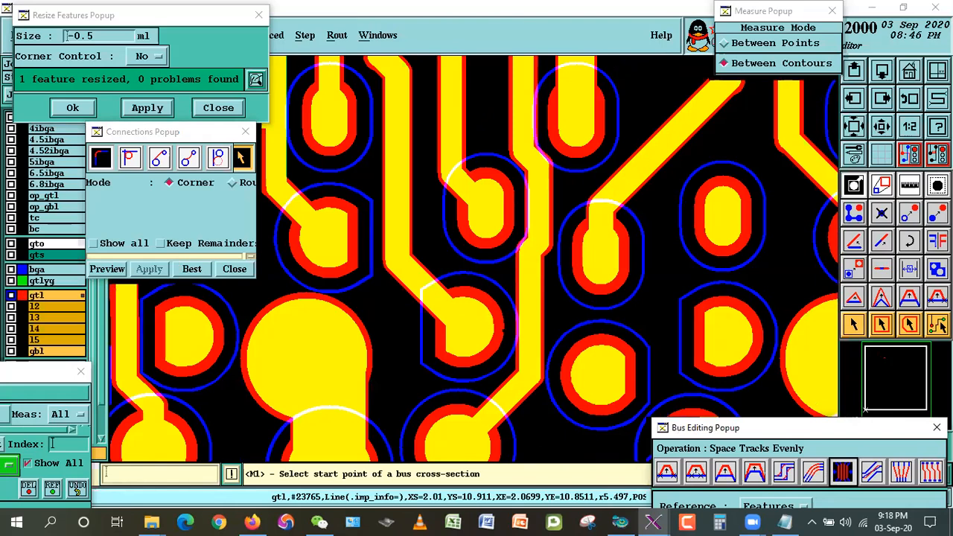
{"action": "left_click", "coordinate": [494, 334]}
{"action": "left_click", "coordinate": [575, 392]}
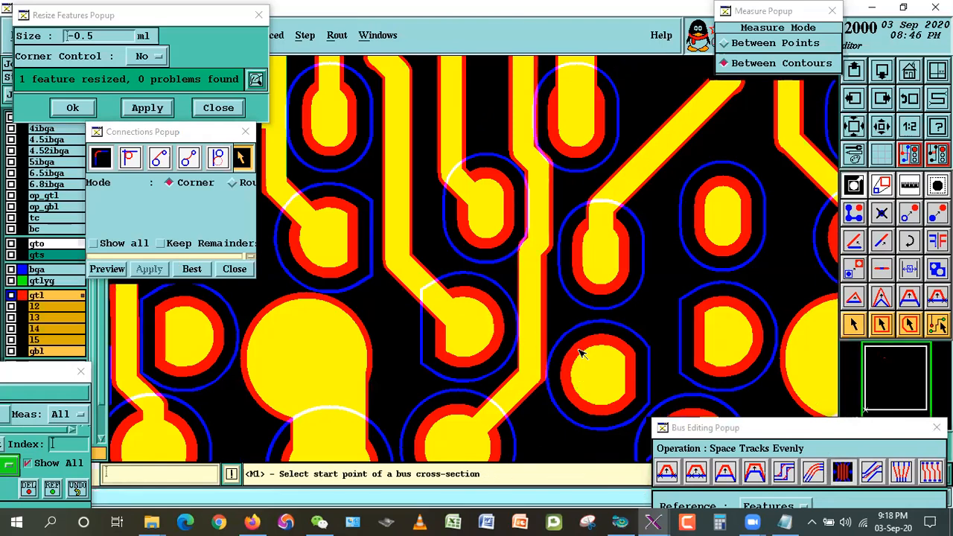
Measure the contour spacing from the evenly spaced trace section to the round pad on each side.
{"action": "left_click", "coordinate": [909, 185]}
{"action": "left_click", "coordinate": [483, 332]}
{"action": "left_click", "coordinate": [529, 348]}
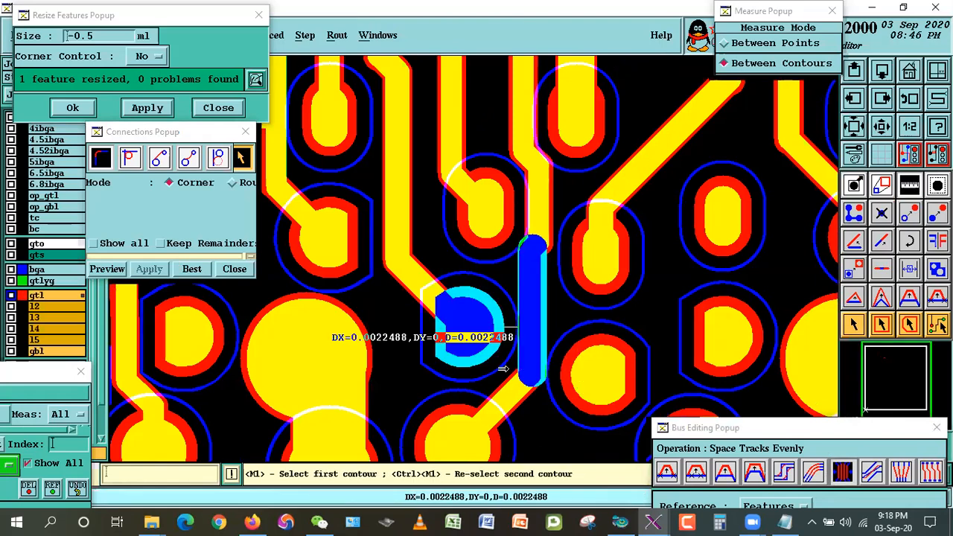
{"action": "left_click", "coordinate": [587, 382]}
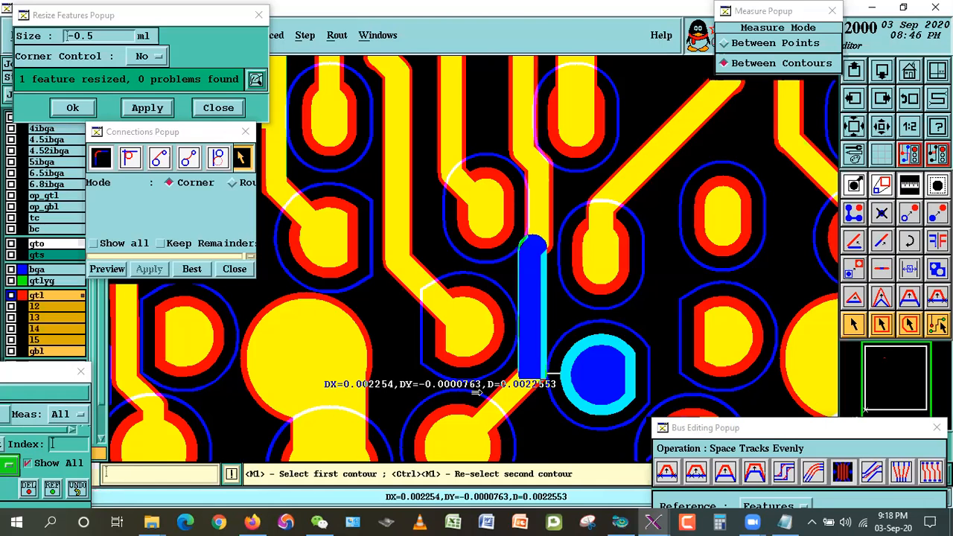
Move the short vertical trace segment beside the oval9.5x13.5 pad slightly right, away from that pad.
{"action": "right_click", "coordinate": [613, 232]}
{"action": "right_click", "coordinate": [601, 130]}
{"action": "left_click", "coordinate": [616, 159]}
{"action": "left_click", "coordinate": [451, 131]}
{"action": "left_click", "coordinate": [585, 283]}
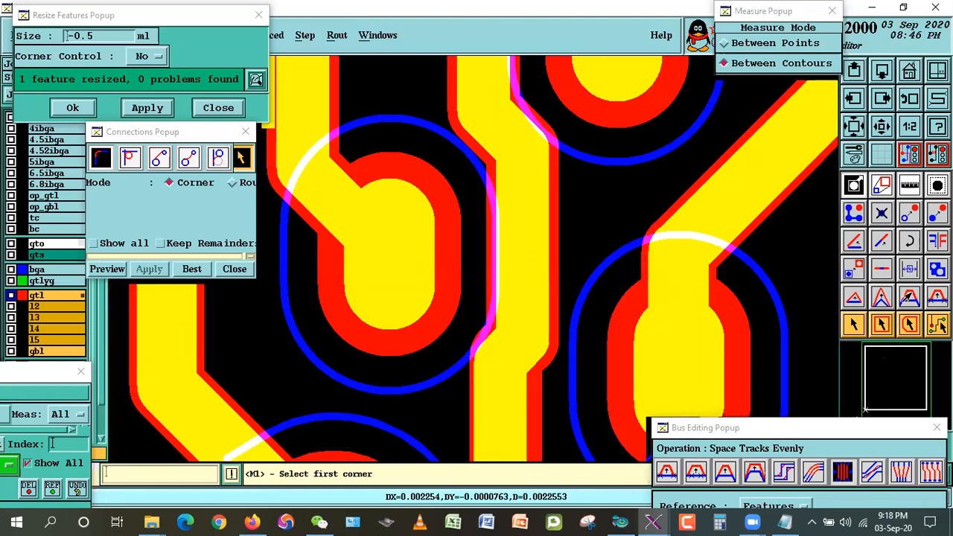
{"action": "left_click", "coordinate": [908, 296]}
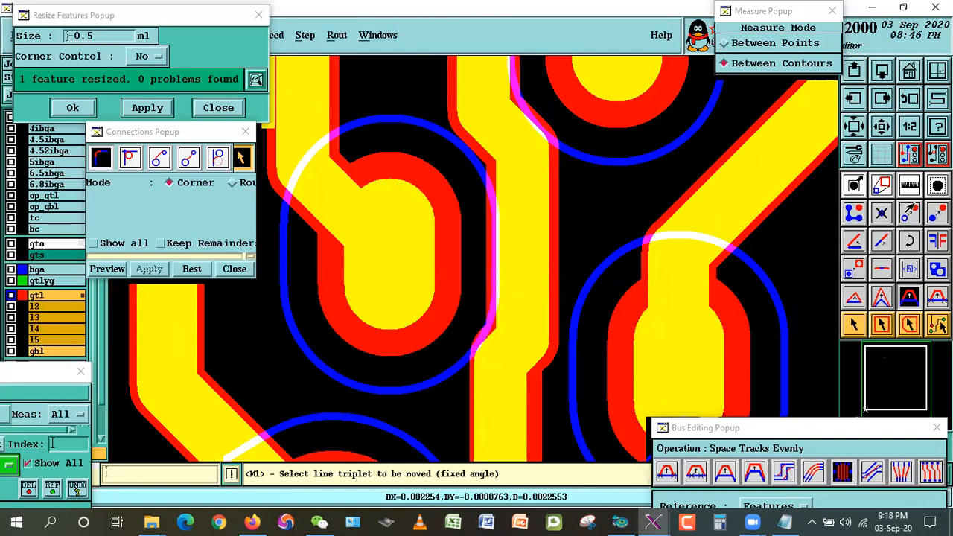
{"action": "left_click", "coordinate": [914, 207]}
{"action": "left_click", "coordinate": [516, 246]}
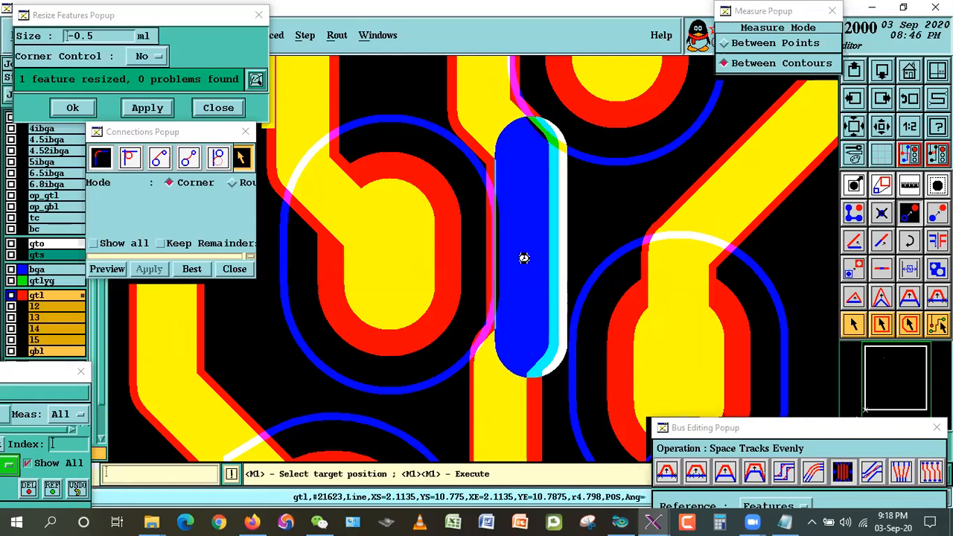
{"action": "left_click", "coordinate": [526, 258]}
{"action": "left_click", "coordinate": [851, 321]}
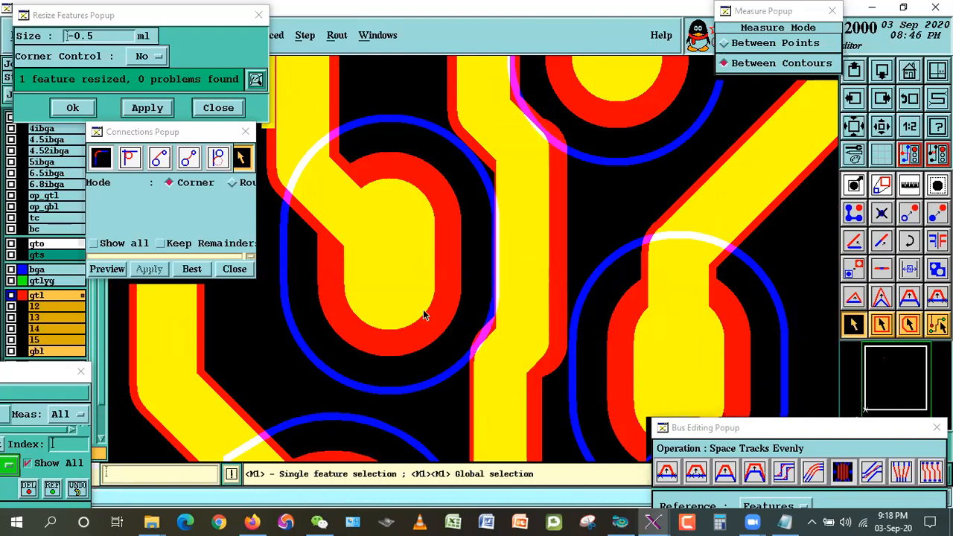
Reconnect the lower end of the moved short segment to the short diagonal line using the best corner connection.
{"action": "left_click", "coordinate": [527, 344]}
{"action": "left_click", "coordinate": [545, 383]}
{"action": "left_click", "coordinate": [571, 368]}
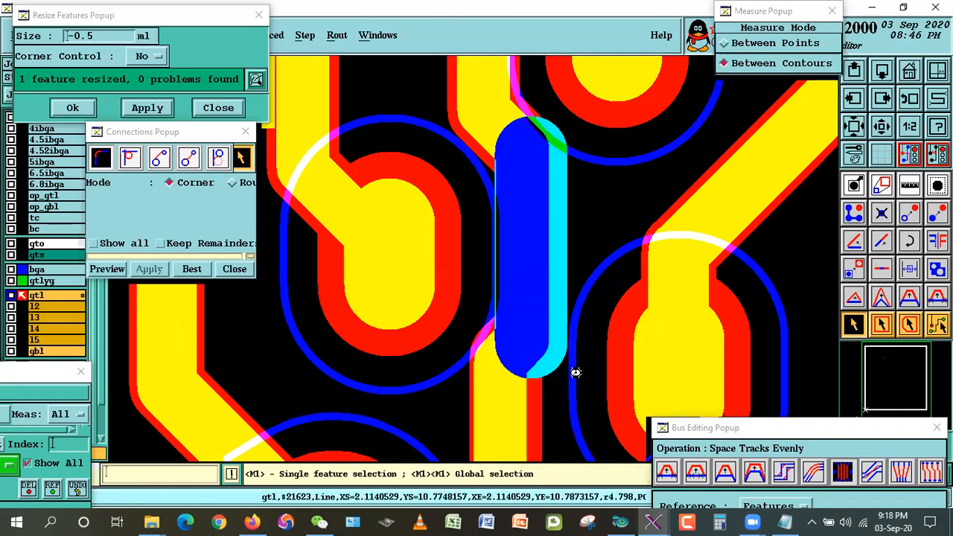
{"action": "left_click", "coordinate": [517, 337]}
{"action": "left_click", "coordinate": [498, 326]}
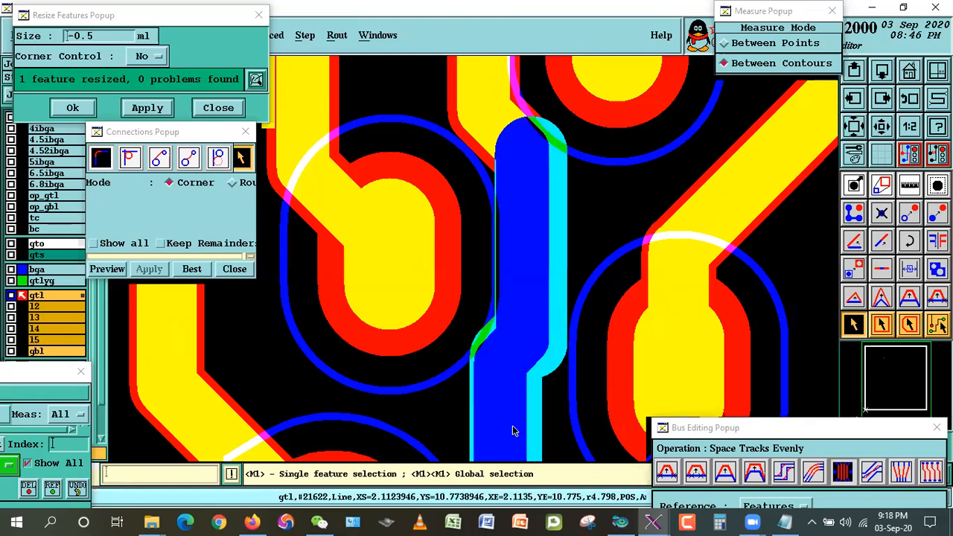
{"action": "left_click", "coordinate": [512, 426]}
{"action": "left_click", "coordinate": [205, 265]}
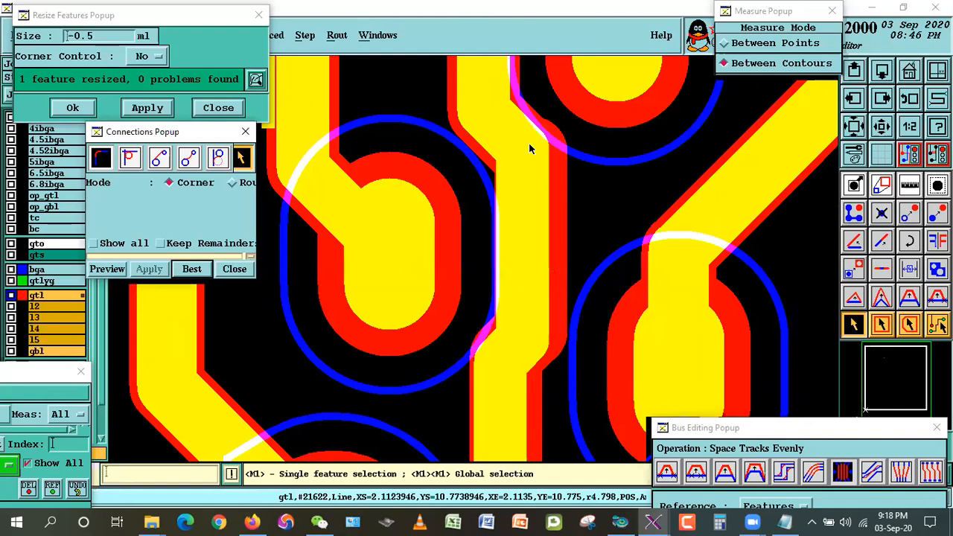
Reconnect the upper end of the moved short segment to the diagonal line above it using the best corner connection.
{"action": "left_click", "coordinate": [543, 149]}
{"action": "left_click", "coordinate": [562, 108]}
{"action": "left_click", "coordinate": [565, 108]}
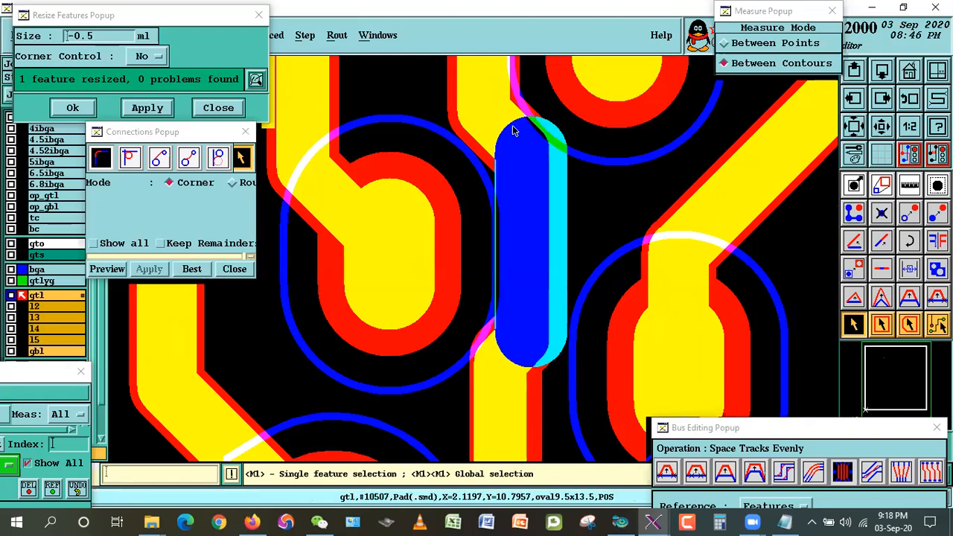
{"action": "left_click", "coordinate": [512, 125]}
{"action": "left_click", "coordinate": [198, 265]}
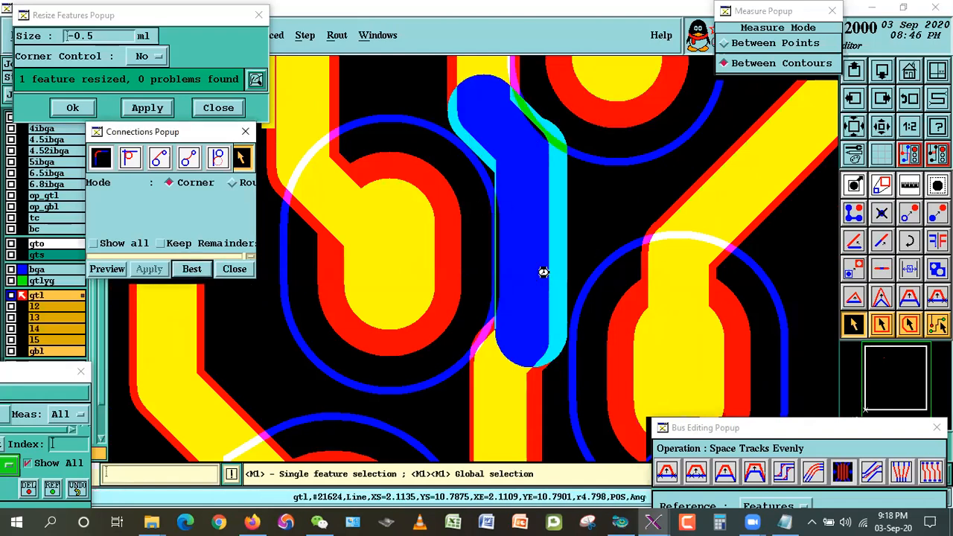
Measure the contour spacing between the oval9.5x13.5 pad and the moved short vertical segment.
{"action": "left_click", "coordinate": [909, 185]}
{"action": "left_click", "coordinate": [413, 234]}
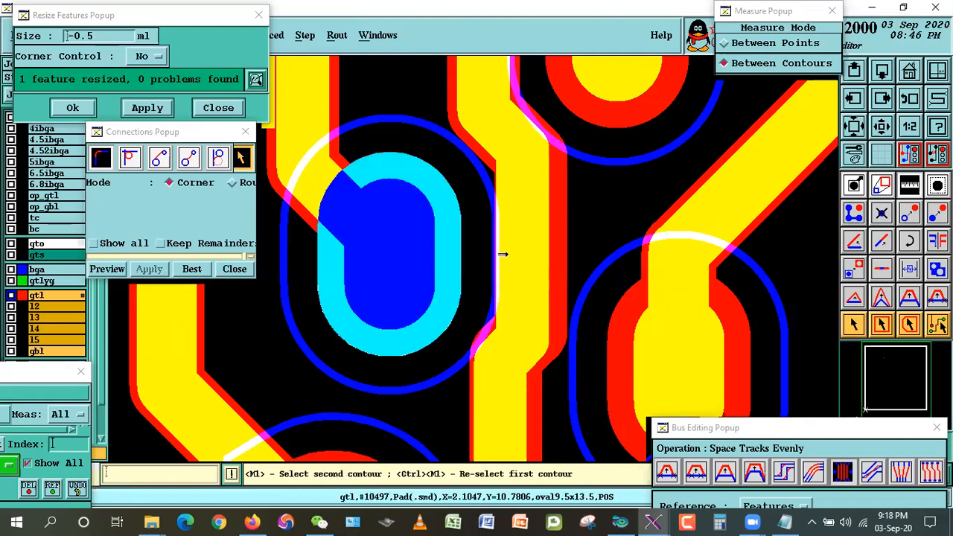
{"action": "left_click", "coordinate": [508, 285]}
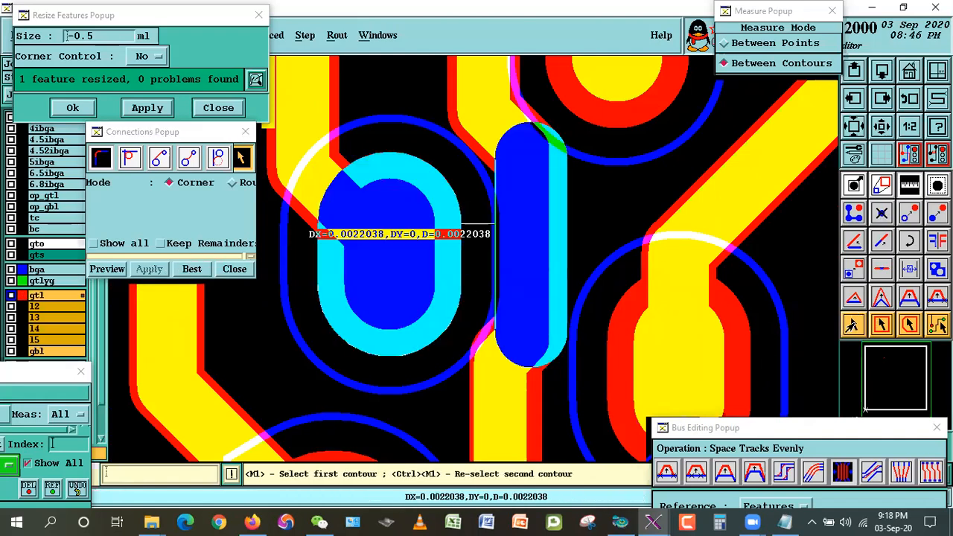
{"action": "left_click", "coordinate": [853, 326]}
{"action": "left_click", "coordinate": [881, 129]}
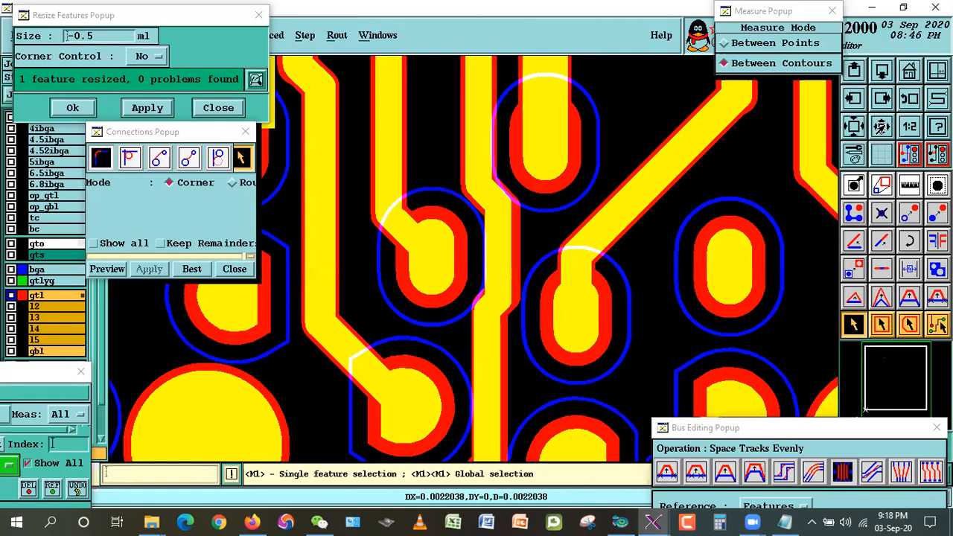
Select only the oval9.5x13.5 pad left of the short segment and resize it by -0.5 ml.
{"action": "double_click", "coordinate": [440, 280]}
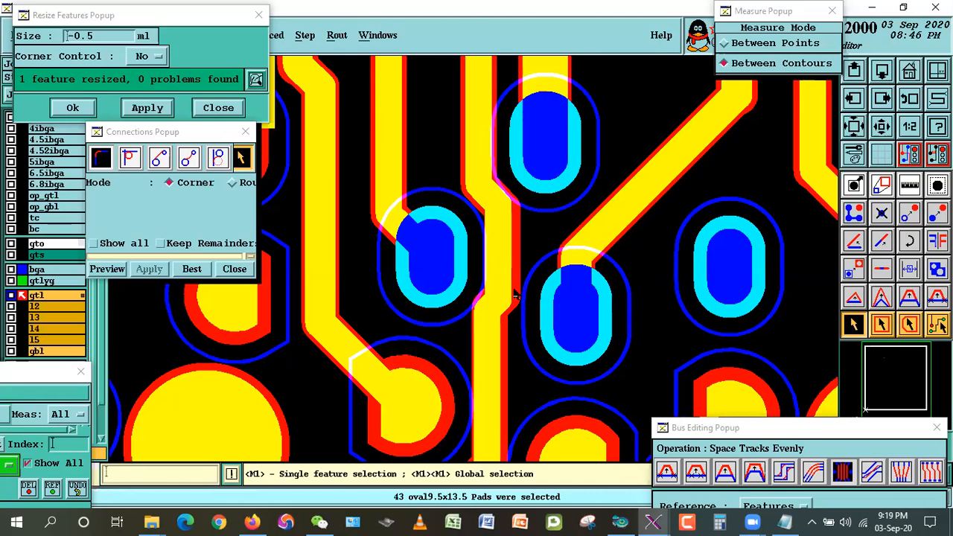
{"action": "left_click", "coordinate": [651, 287]}
{"action": "left_click", "coordinate": [451, 264]}
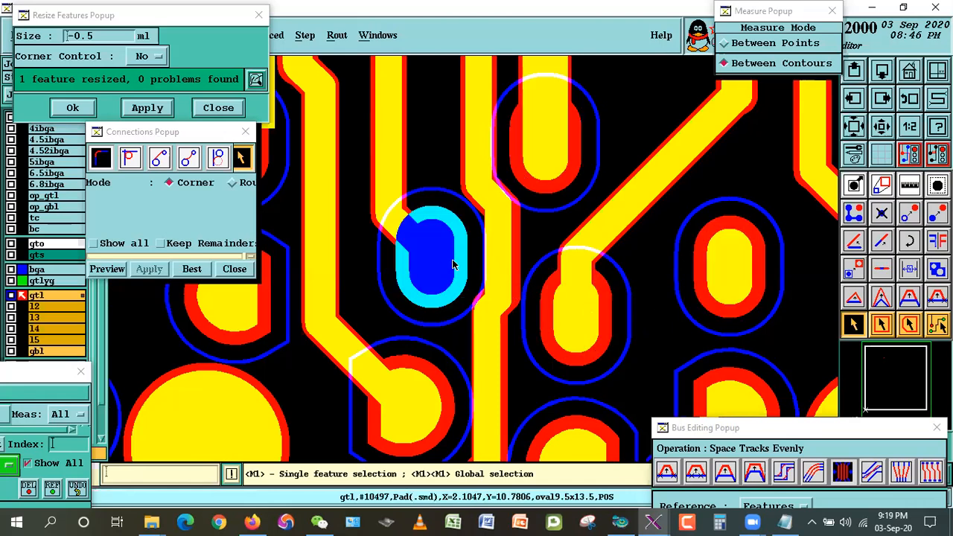
{"action": "left_click", "coordinate": [145, 108]}
Measure the contour spacing between the shrunken oval pad and the short vertical segment.
{"action": "left_click", "coordinate": [915, 181]}
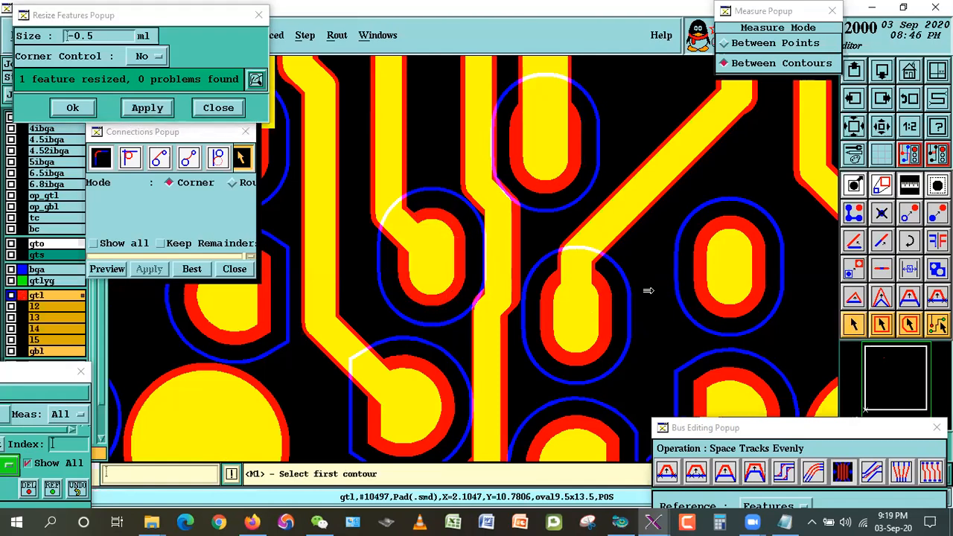
{"action": "left_click", "coordinate": [460, 253]}
{"action": "left_click", "coordinate": [476, 303]}
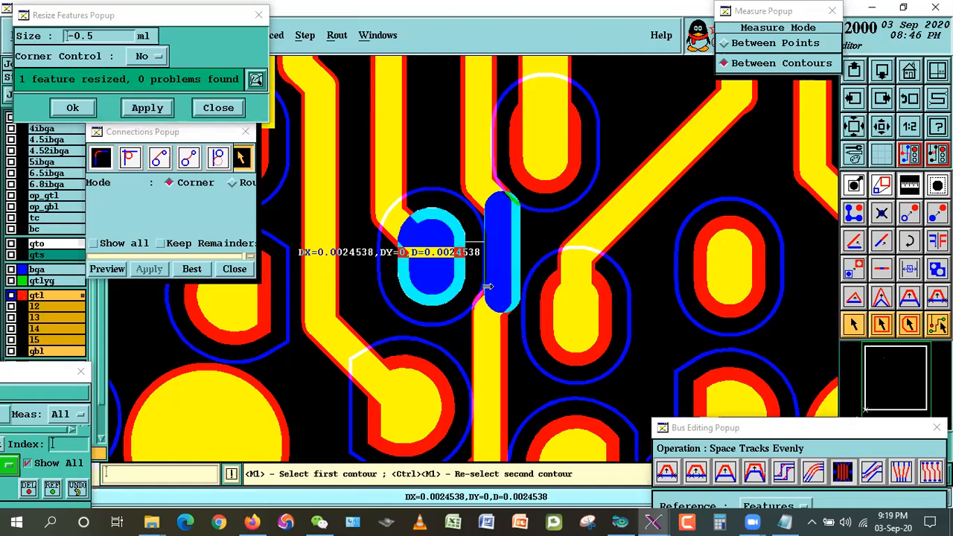
{"action": "left_click", "coordinate": [852, 328]}
Move the short vertical segment slightly further right from the shrunken oval pad, declining any operation that would delete another relation.
{"action": "right_click", "coordinate": [604, 209]}
{"action": "left_click", "coordinate": [620, 228]}
{"action": "left_click", "coordinate": [445, 210]}
{"action": "left_click", "coordinate": [521, 320]}
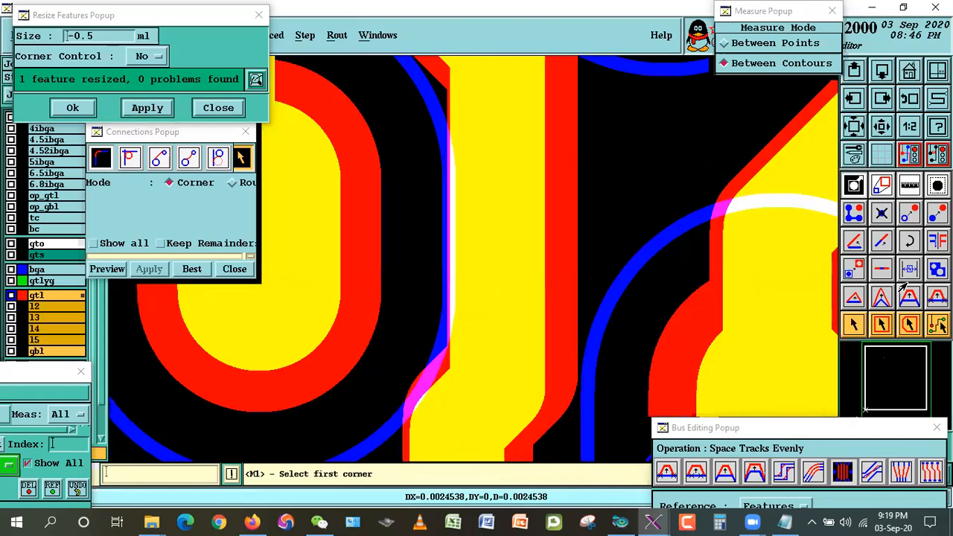
{"action": "left_click", "coordinate": [899, 222]}
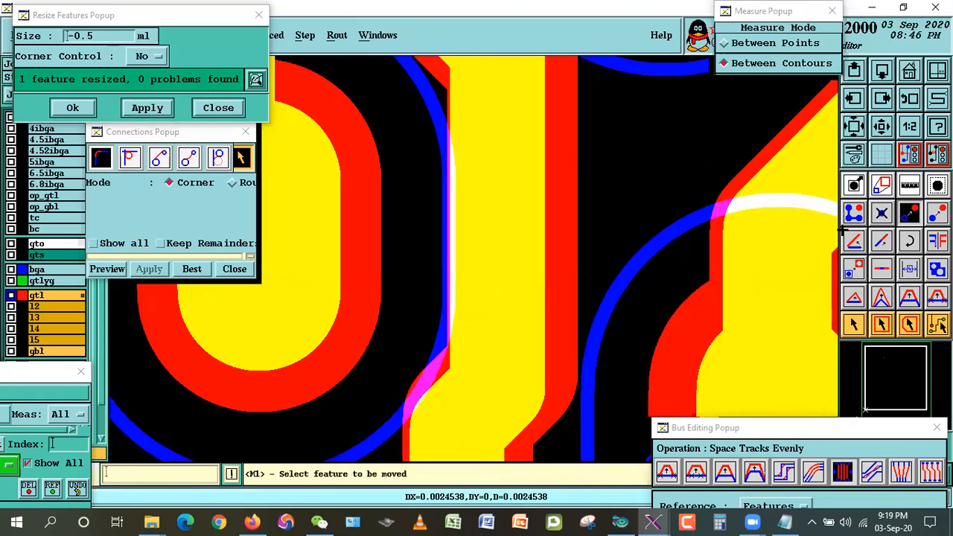
{"action": "left_click", "coordinate": [515, 230]}
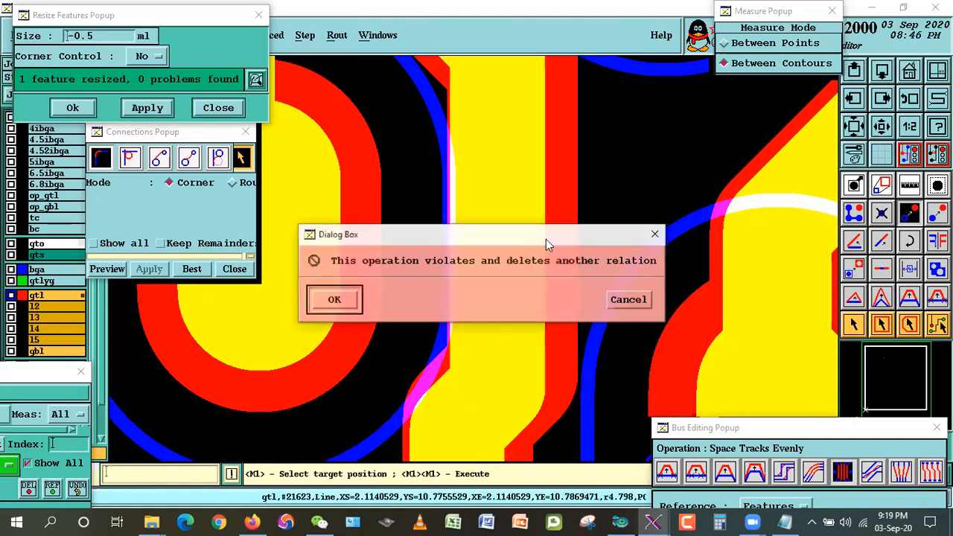
{"action": "left_click", "coordinate": [630, 298]}
Measure the contour spacing from the oval9x13 pad to the short vertical segment again.
{"action": "left_click", "coordinate": [911, 185]}
{"action": "left_click", "coordinate": [375, 244]}
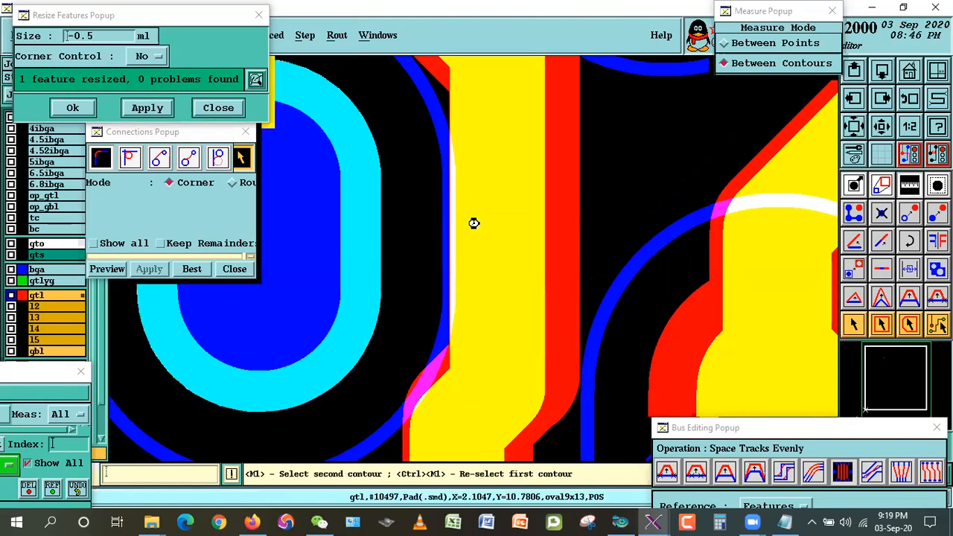
{"action": "left_click", "coordinate": [472, 221]}
{"action": "left_click", "coordinate": [856, 326]}
Reconnect the lower end of the shifted short segment to its adjoining diagonal line using the best corner connection.
{"action": "left_click", "coordinate": [875, 128]}
{"action": "left_click", "coordinate": [491, 348]}
{"action": "left_click", "coordinate": [483, 325]}
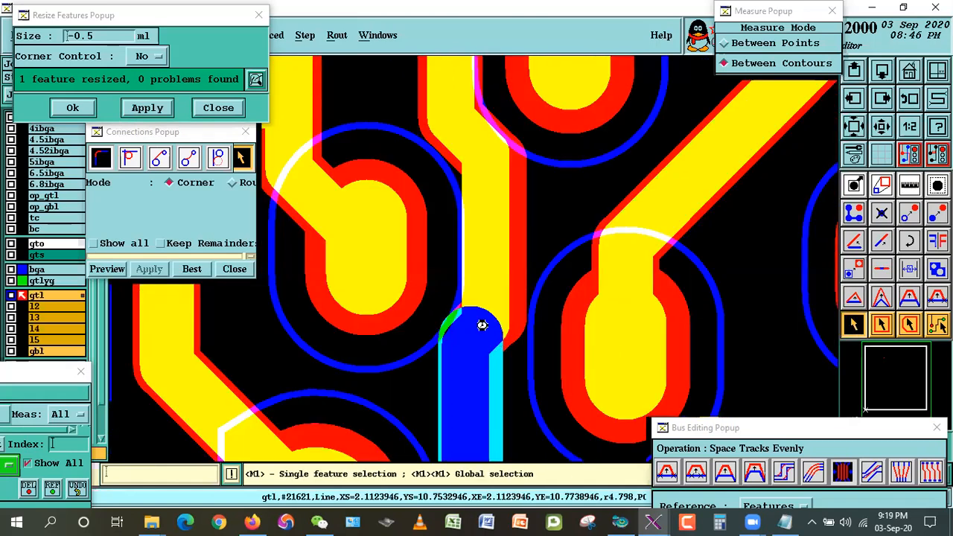
{"action": "left_click", "coordinate": [518, 290]}
{"action": "left_click", "coordinate": [198, 268]}
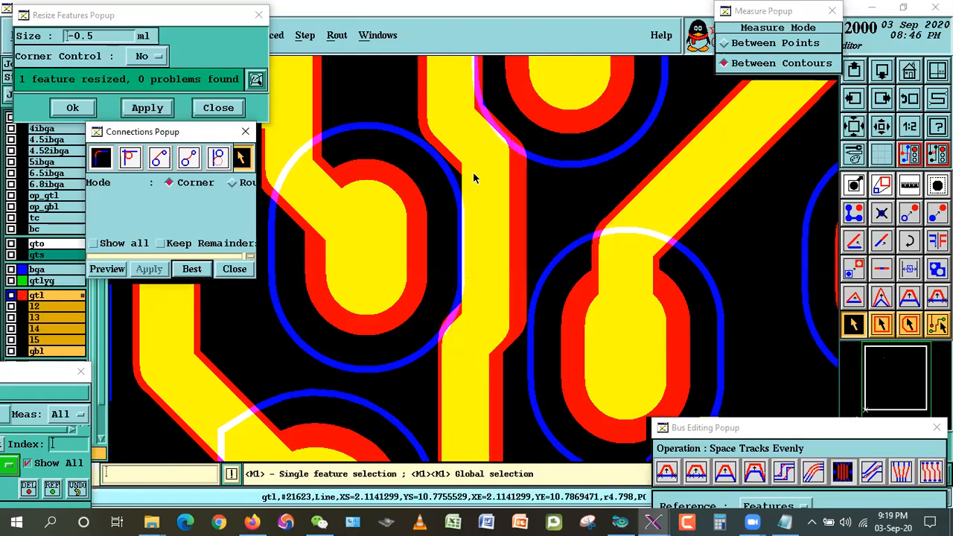
Reconnect the upper end of the shifted short segment to its adjoining diagonal line using the best corner connection.
{"action": "left_click", "coordinate": [488, 139]}
{"action": "left_click", "coordinate": [446, 110]}
{"action": "left_click", "coordinate": [189, 269]}
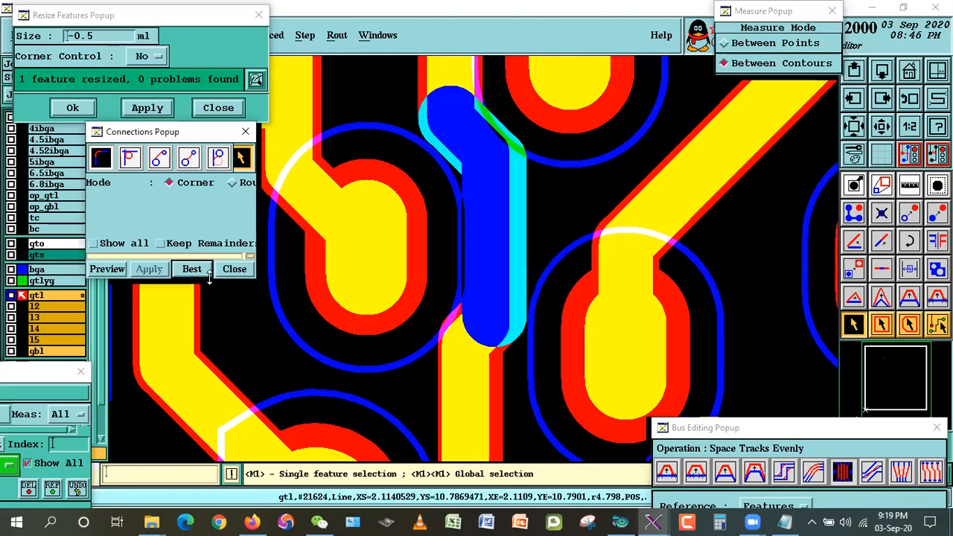
Measure the contour spacing from the shifted vertical segment to the adjacent oval pad and to the pad above it.
{"action": "left_click", "coordinate": [918, 181]}
{"action": "left_click", "coordinate": [412, 238]}
{"action": "left_click", "coordinate": [511, 237]}
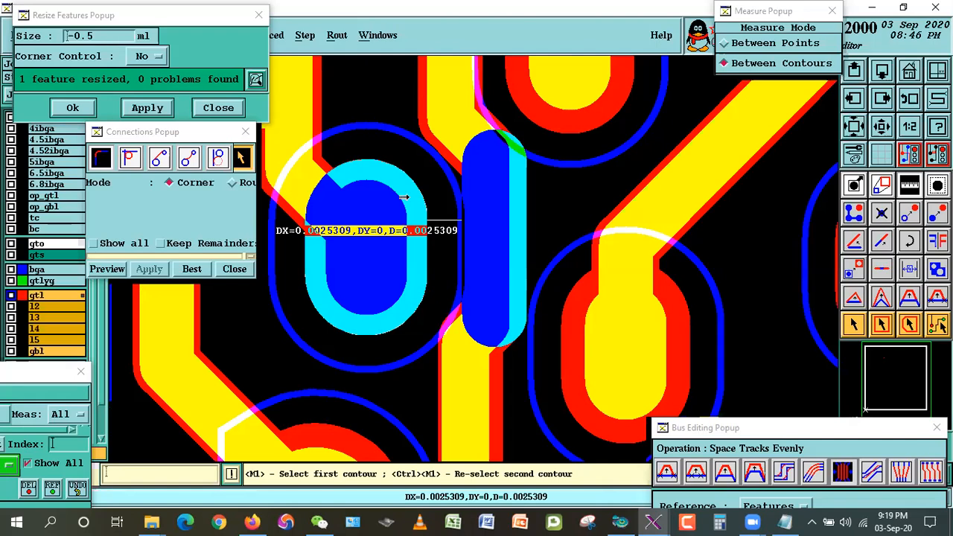
{"action": "left_click", "coordinate": [453, 134], "text": "ctrl"}
{"action": "left_click", "coordinate": [487, 185]}
{"action": "left_click", "coordinate": [526, 105]}
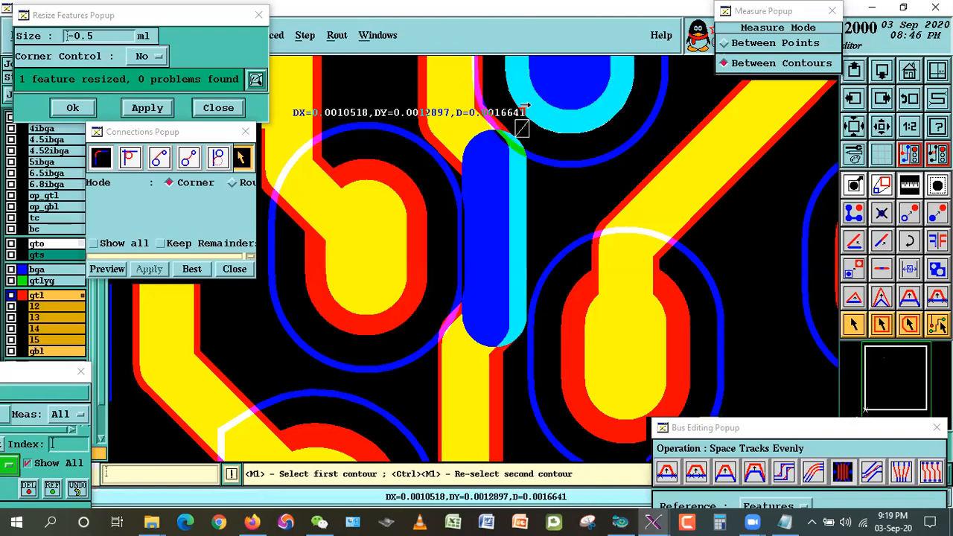
Measure the contour spacing from the short diagonal below the shifted segment to the neighbouring oval pad.
{"action": "left_click", "coordinate": [698, 269]}
{"action": "left_click", "coordinate": [883, 127]}
{"action": "right_click", "coordinate": [580, 227]}
{"action": "left_click", "coordinate": [620, 255]}
{"action": "left_click", "coordinate": [380, 222]}
{"action": "left_click", "coordinate": [538, 346]}
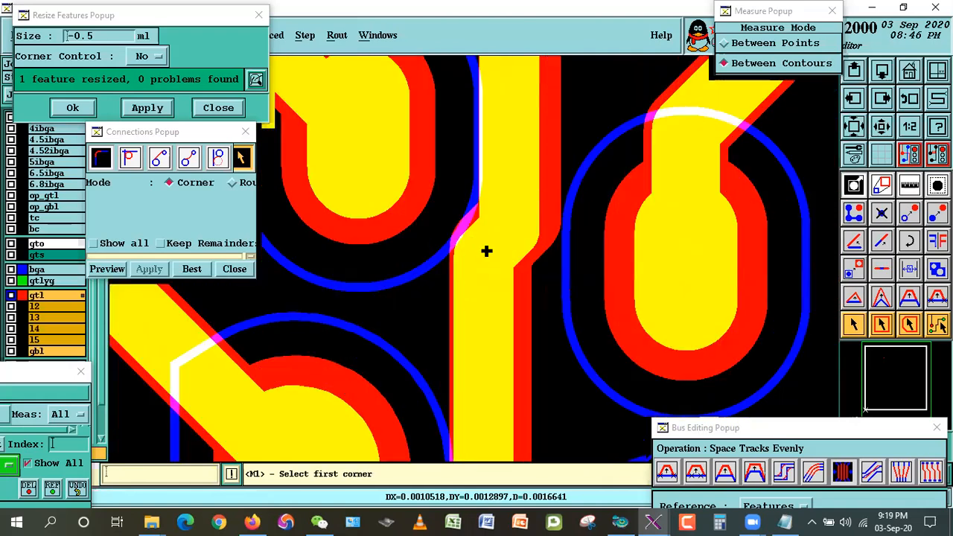
{"action": "left_click", "coordinate": [911, 187]}
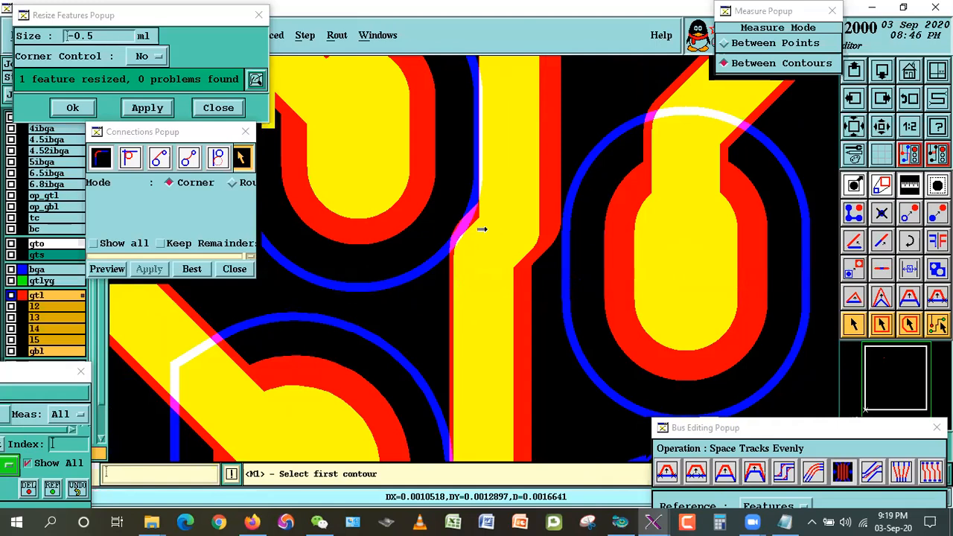
{"action": "left_click", "coordinate": [482, 229]}
{"action": "left_click", "coordinate": [463, 231], "text": "ctrl"}
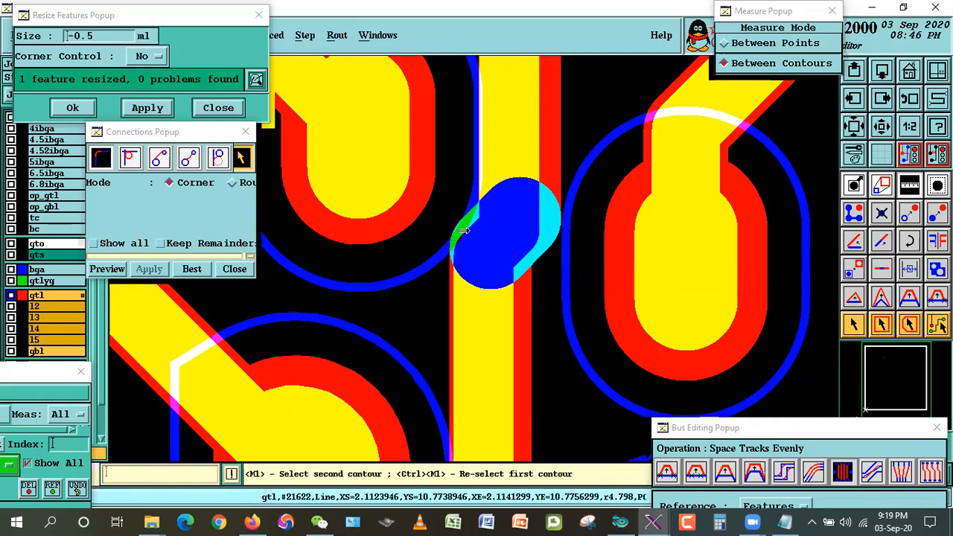
{"action": "left_click", "coordinate": [406, 204]}
{"action": "left_click", "coordinate": [454, 326]}
{"action": "left_click", "coordinate": [391, 213]}
{"action": "right_click", "coordinate": [652, 230]}
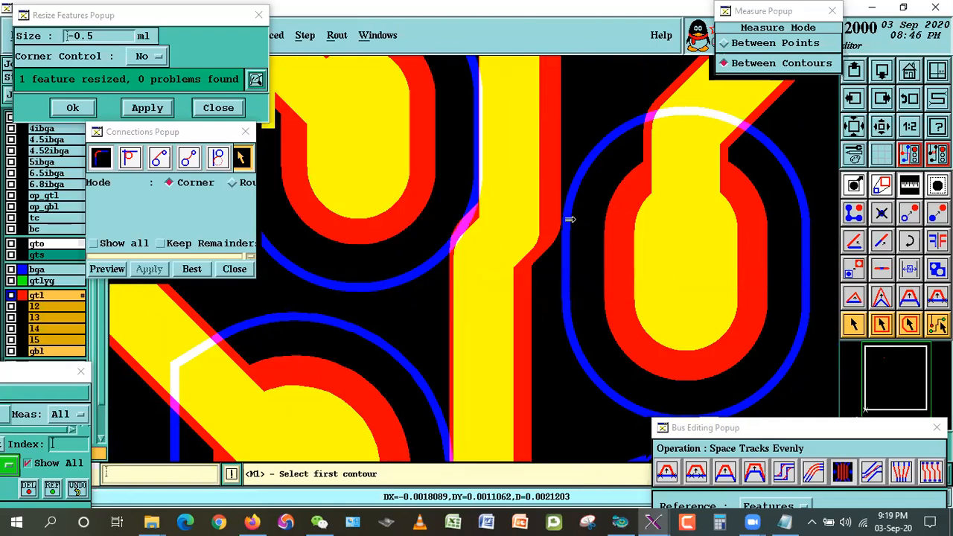
Stretch the lower end of the short diagonal slightly downward to steepen it away from the oval pad's corner.
{"action": "left_click", "coordinate": [853, 325]}
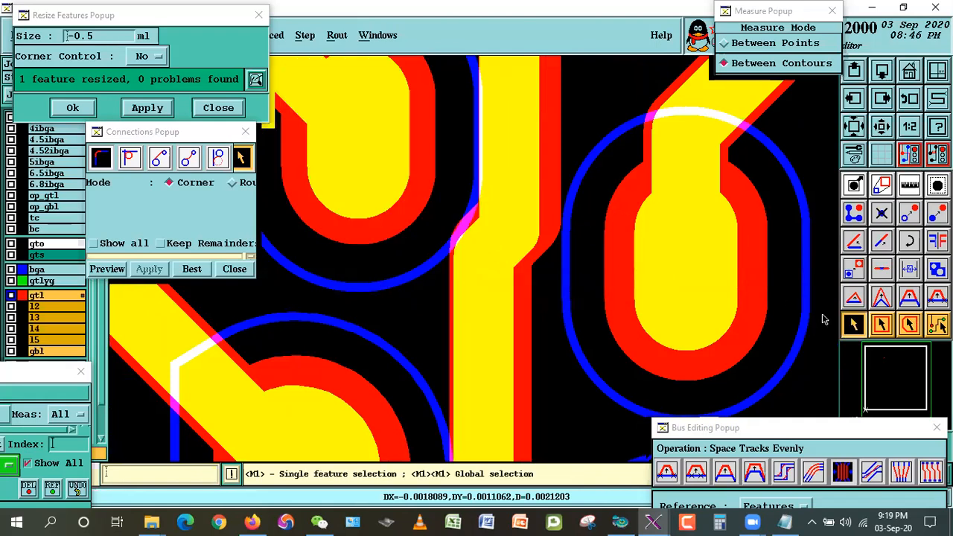
{"action": "left_click", "coordinate": [484, 222]}
{"action": "left_click", "coordinate": [486, 257]}
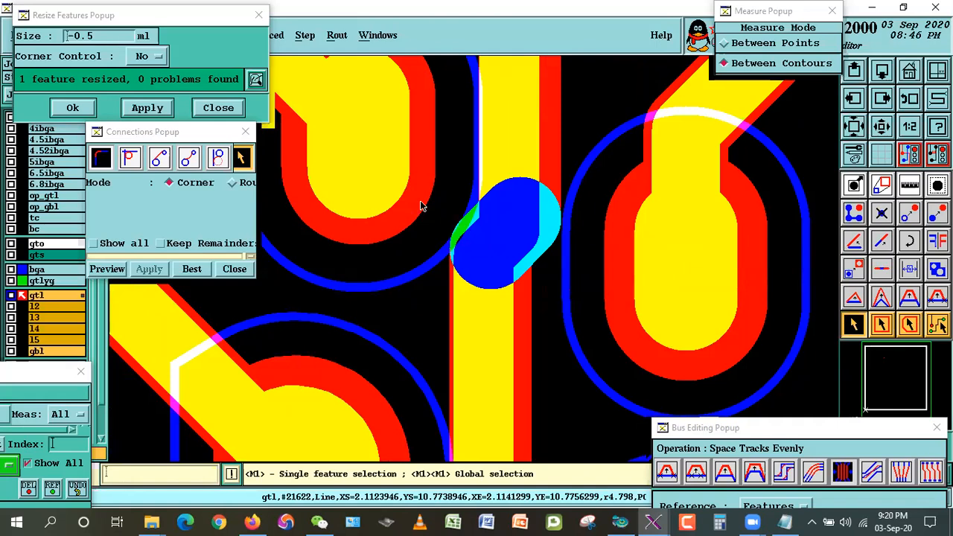
{"action": "key", "text": "ctrl+b"}
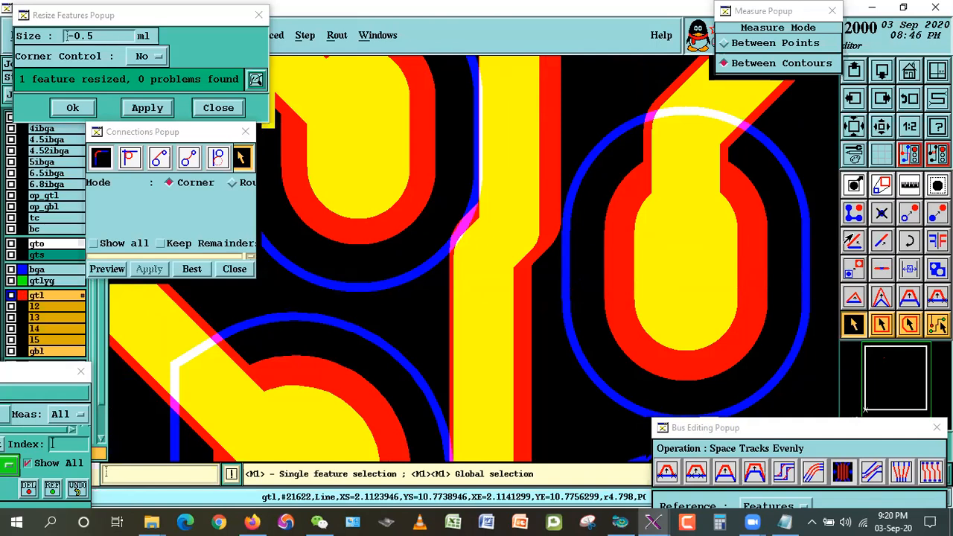
{"action": "left_click", "coordinate": [853, 240]}
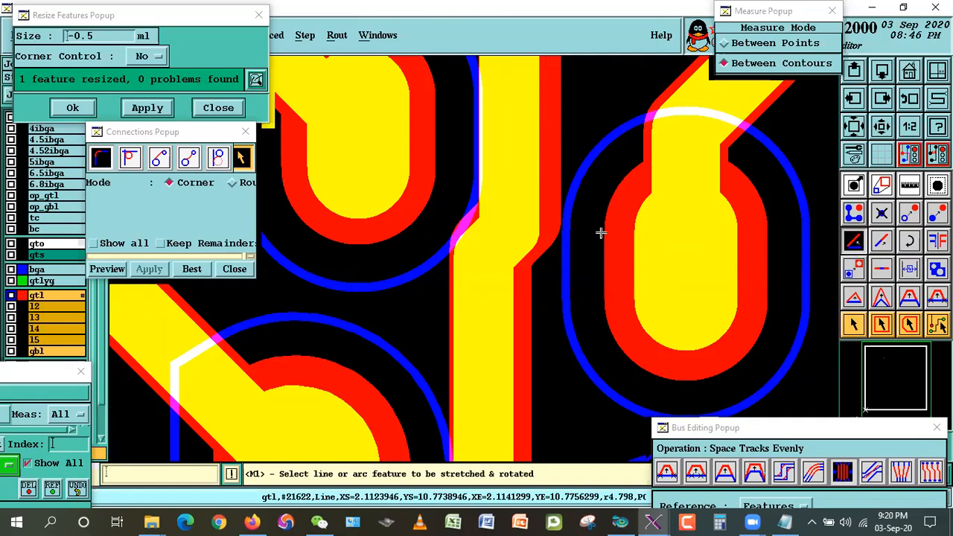
{"action": "left_click", "coordinate": [455, 220]}
{"action": "left_click", "coordinate": [460, 220]}
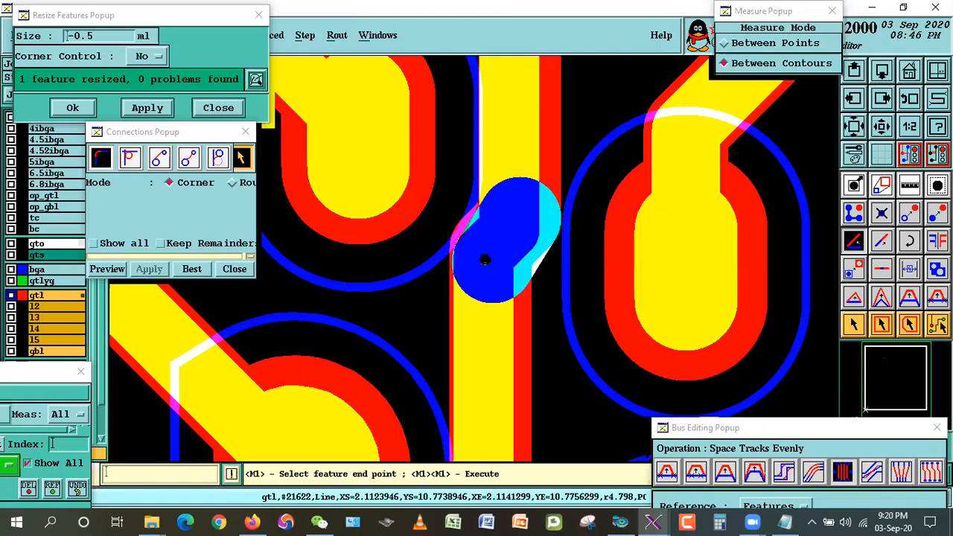
{"action": "left_click", "coordinate": [491, 260]}
Reconnect the stretched diagonal to the long vertical segment below it using the best corner connection.
{"action": "left_click", "coordinate": [850, 326]}
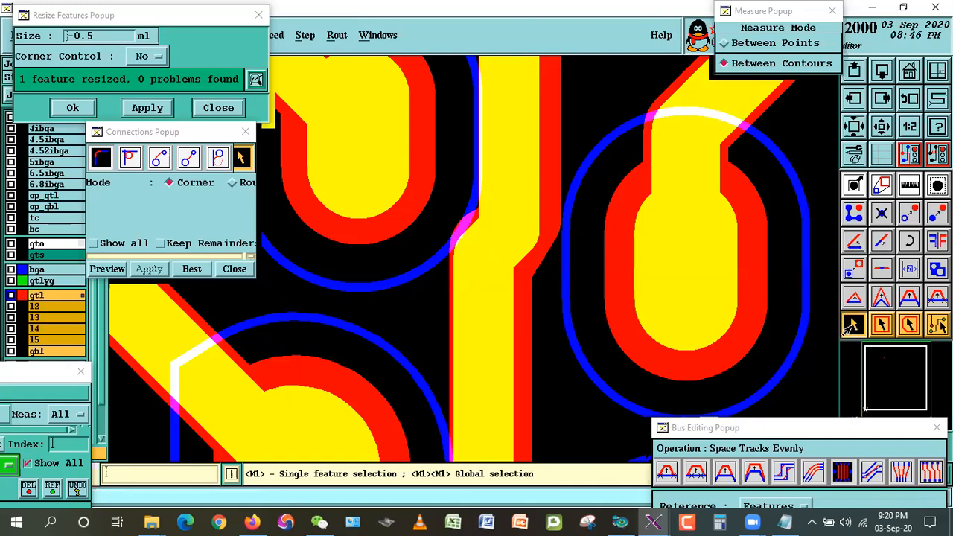
{"action": "left_click", "coordinate": [471, 230]}
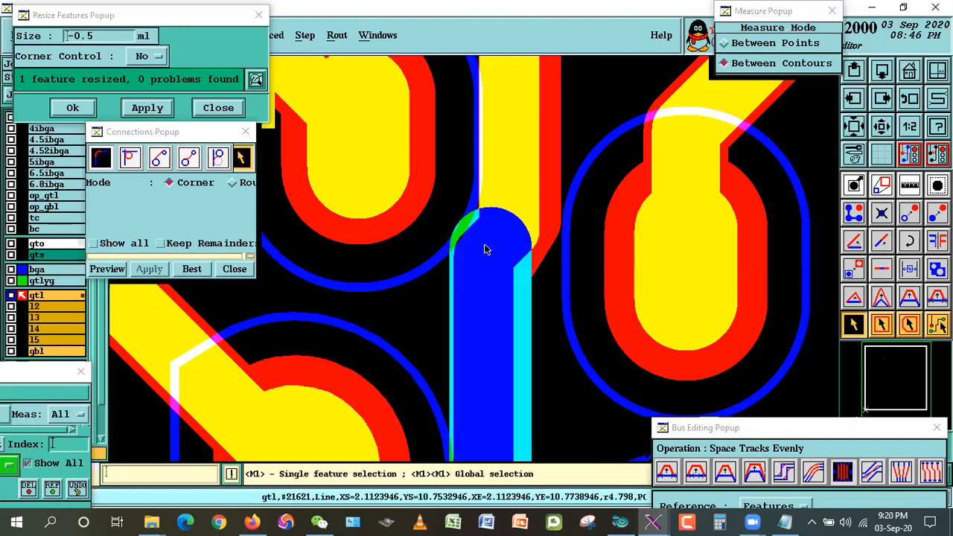
{"action": "left_click", "coordinate": [198, 271]}
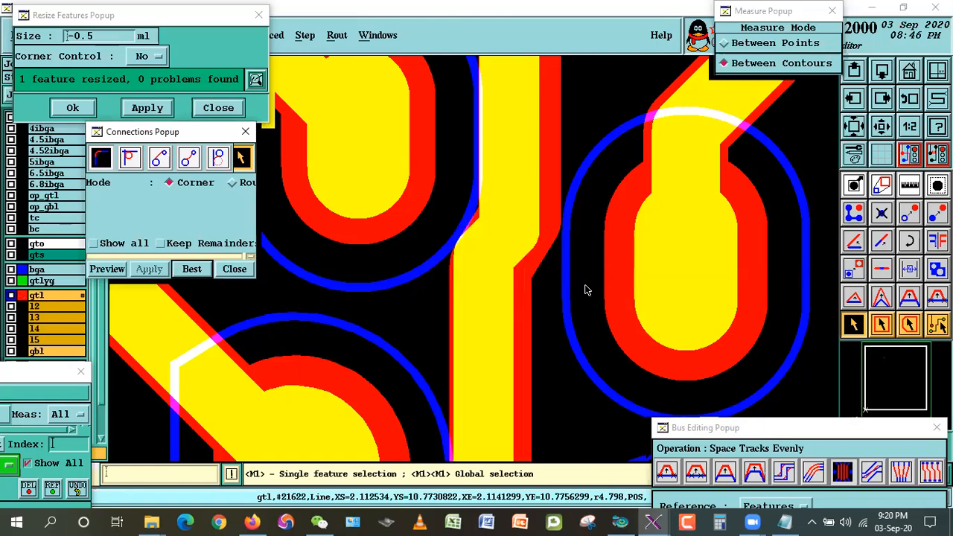
Measure the contour spacing to the oval pad from the adjusted diagonal and from the vertical segment below it.
{"action": "left_click", "coordinate": [908, 183]}
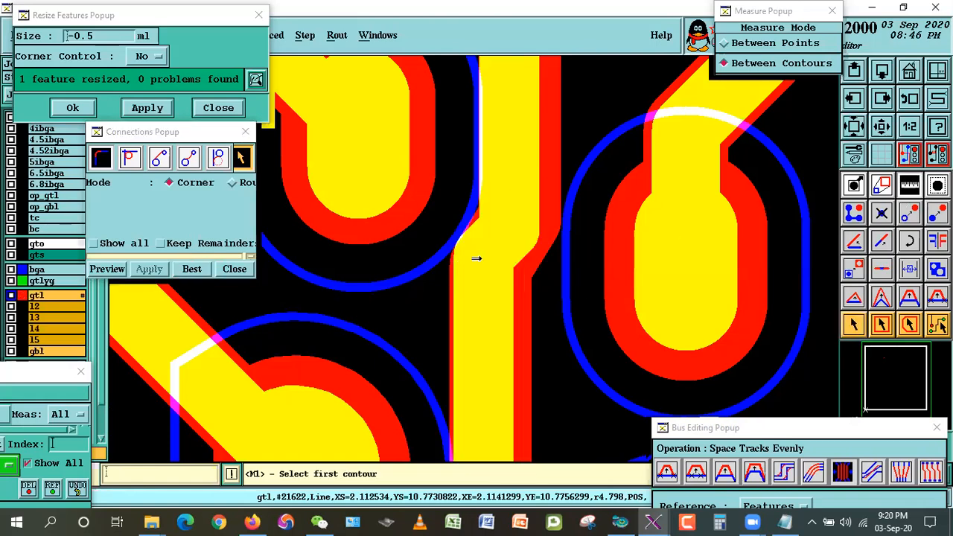
{"action": "left_click", "coordinate": [526, 256]}
{"action": "left_click", "coordinate": [385, 198]}
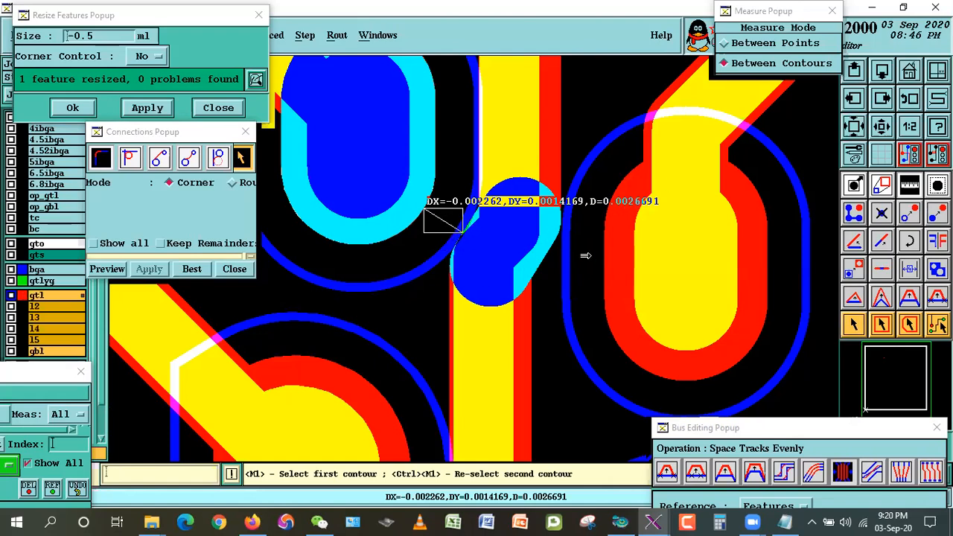
{"action": "left_click", "coordinate": [853, 326]}
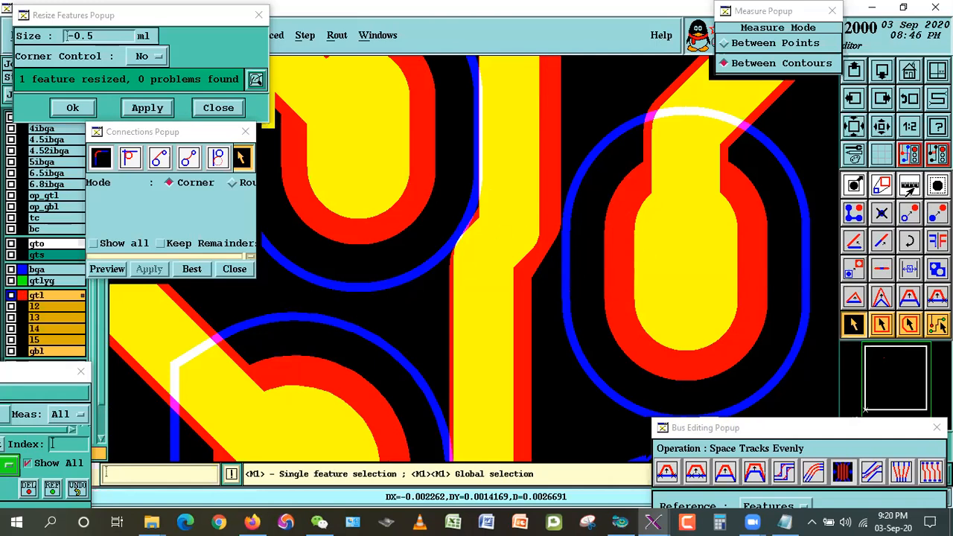
{"action": "left_click", "coordinate": [909, 185]}
{"action": "left_click", "coordinate": [482, 338]}
{"action": "left_click", "coordinate": [395, 226]}
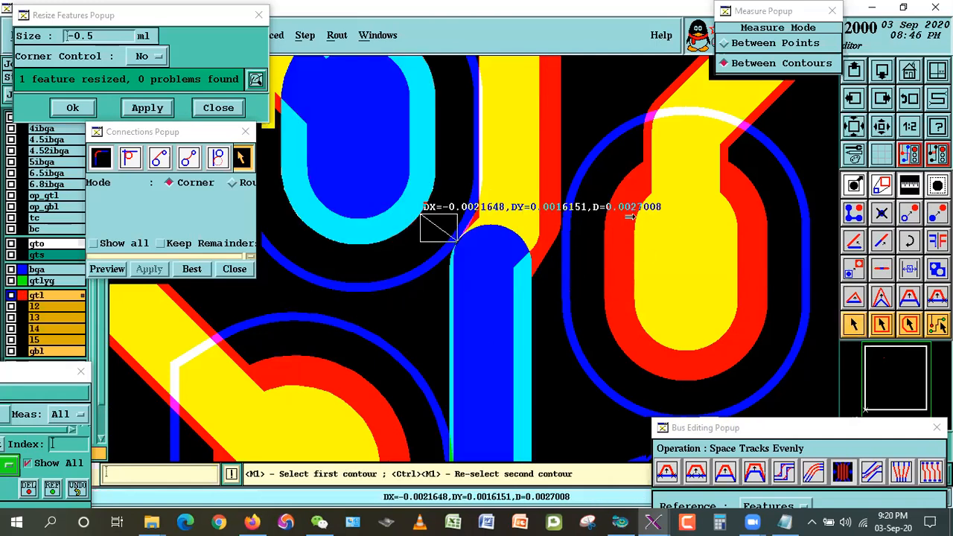
{"action": "left_click", "coordinate": [534, 261], "text": "ctrl"}
{"action": "left_click", "coordinate": [849, 321]}
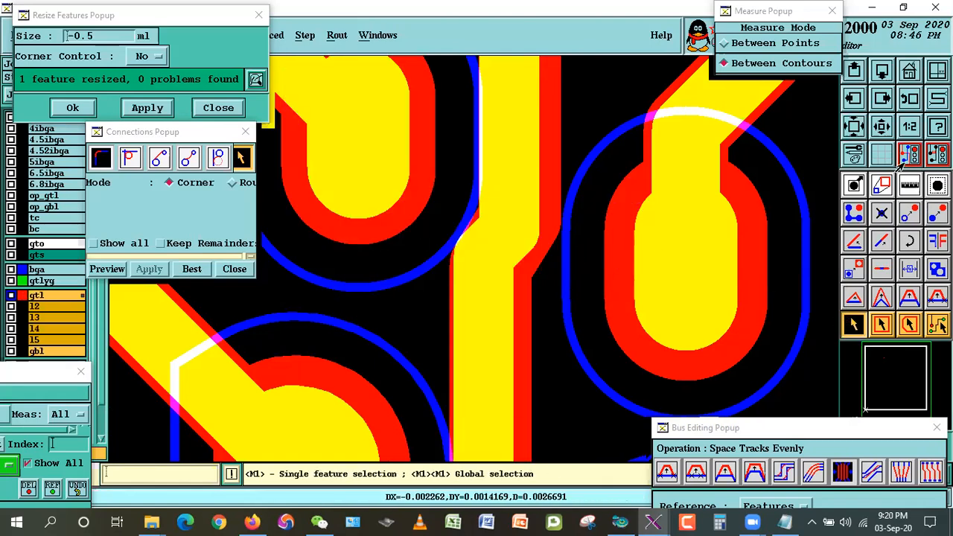
Show all spacing markers, and measure from the lower vertical segment to the pads on either side of it.
{"action": "double_click", "coordinate": [73, 460]}
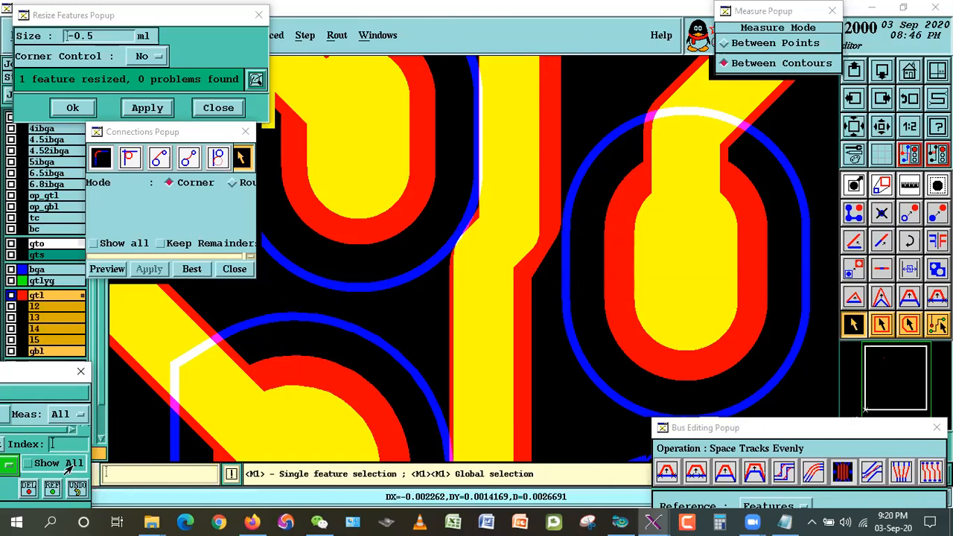
{"action": "left_click", "coordinate": [884, 129]}
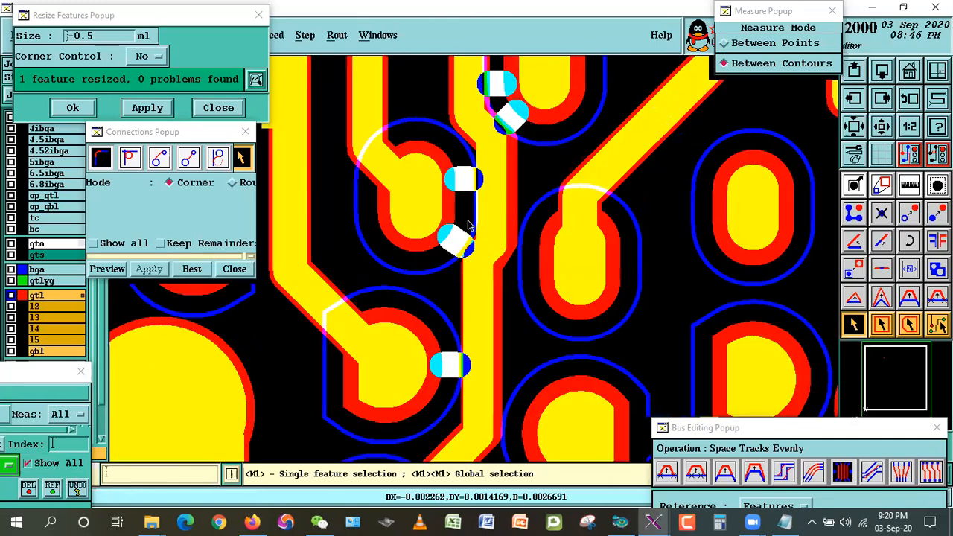
{"action": "left_click", "coordinate": [908, 190]}
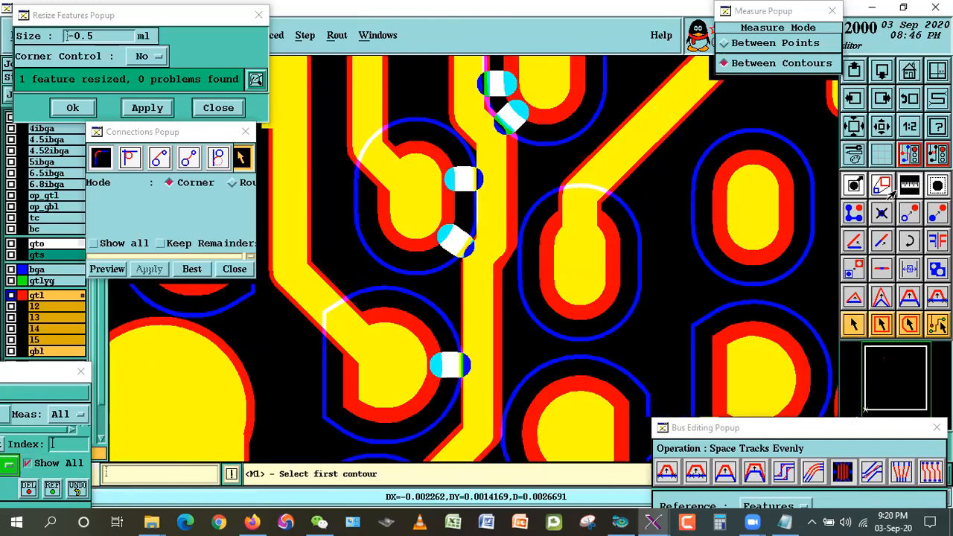
{"action": "left_click", "coordinate": [413, 363]}
{"action": "left_click", "coordinate": [474, 365]}
{"action": "left_click", "coordinate": [475, 396]}
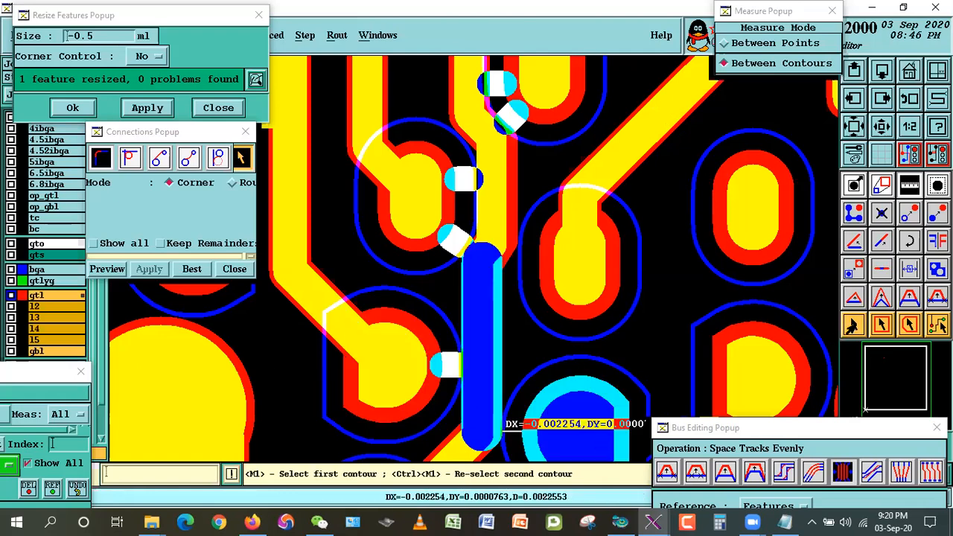
Resize the two pads flanking the lower vertical segment by -0.5 ml.
{"action": "left_click", "coordinate": [853, 325]}
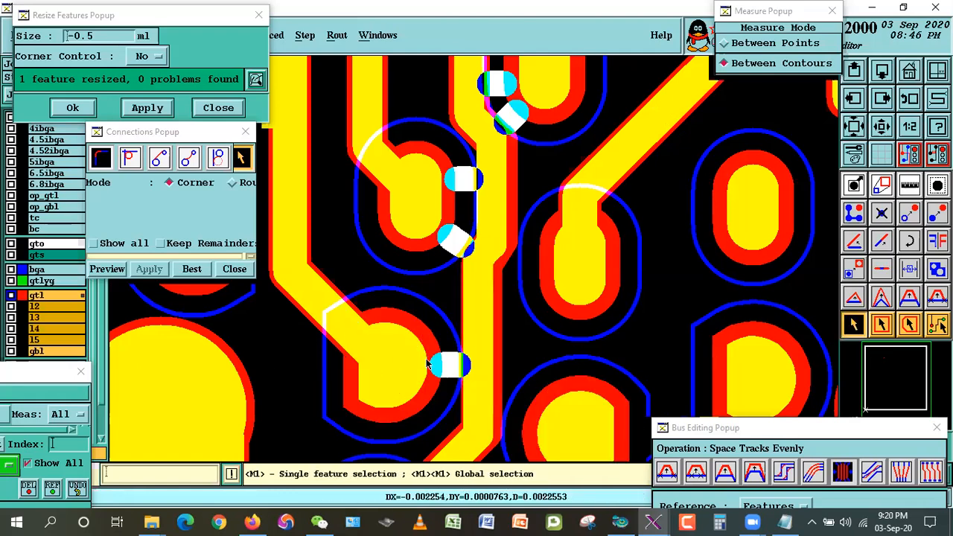
{"action": "left_click", "coordinate": [428, 363]}
{"action": "left_click", "coordinate": [568, 387]}
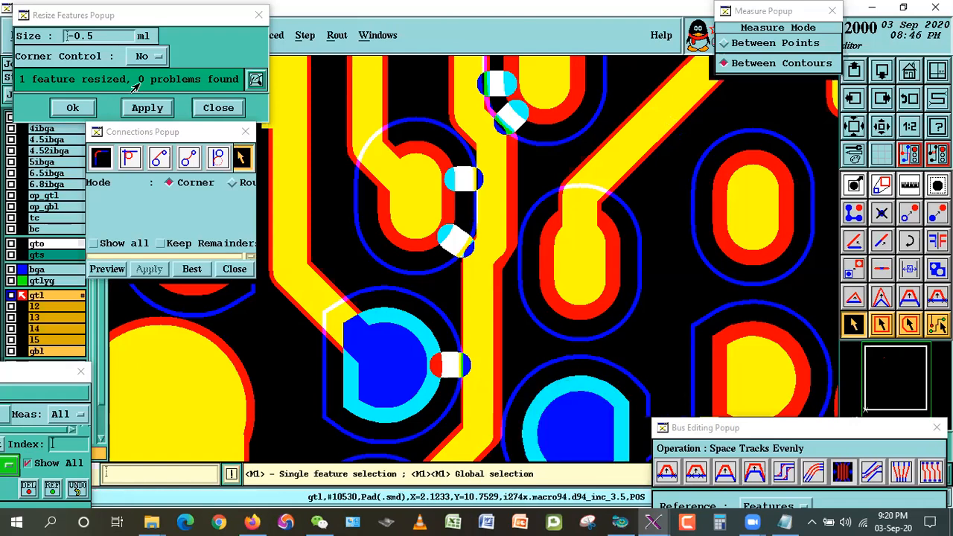
{"action": "left_click", "coordinate": [138, 109]}
Space the lower vertical segment evenly between the two shrunken pads.
{"action": "left_click", "coordinate": [843, 471]}
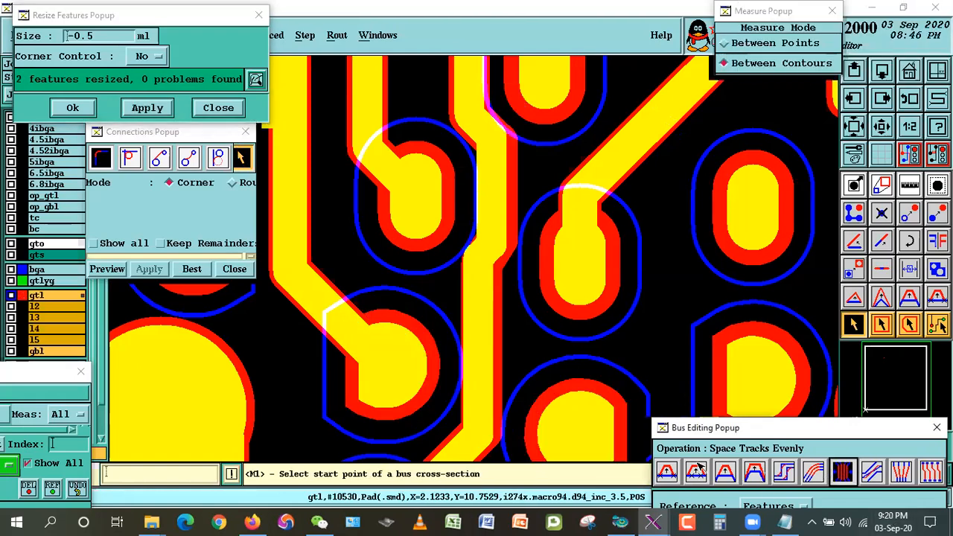
{"action": "left_click", "coordinate": [428, 364]}
{"action": "double_click", "coordinate": [539, 408]}
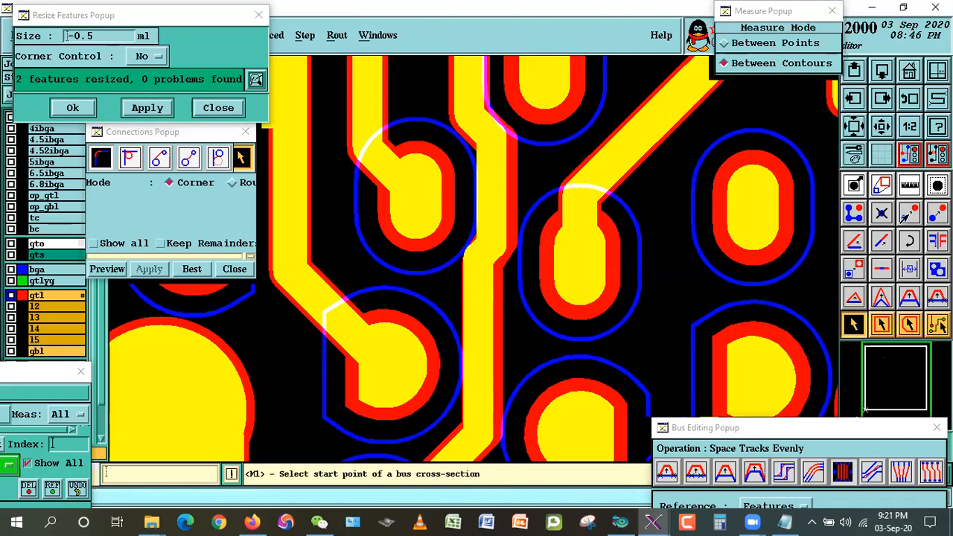
Measure the contour spacing from the evenly spaced segment to both shrunken pads.
{"action": "left_click", "coordinate": [909, 185]}
{"action": "left_click", "coordinate": [433, 344]}
{"action": "left_click", "coordinate": [460, 408]}
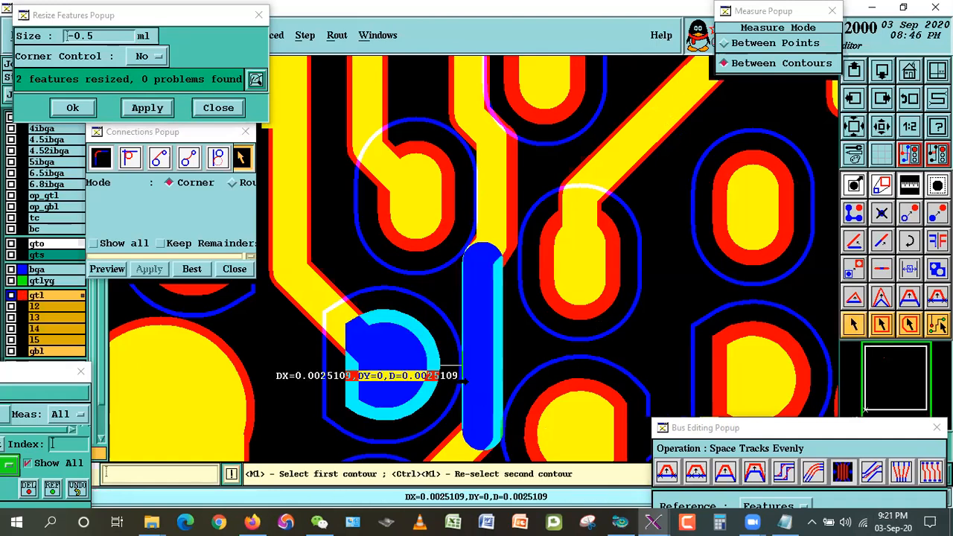
{"action": "left_click", "coordinate": [519, 434]}
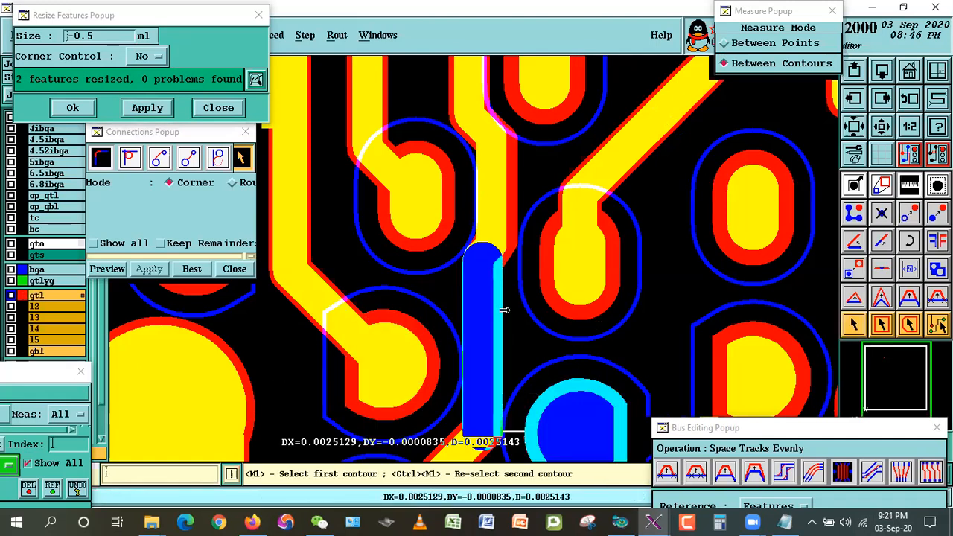
{"action": "key", "text": "Escape"}
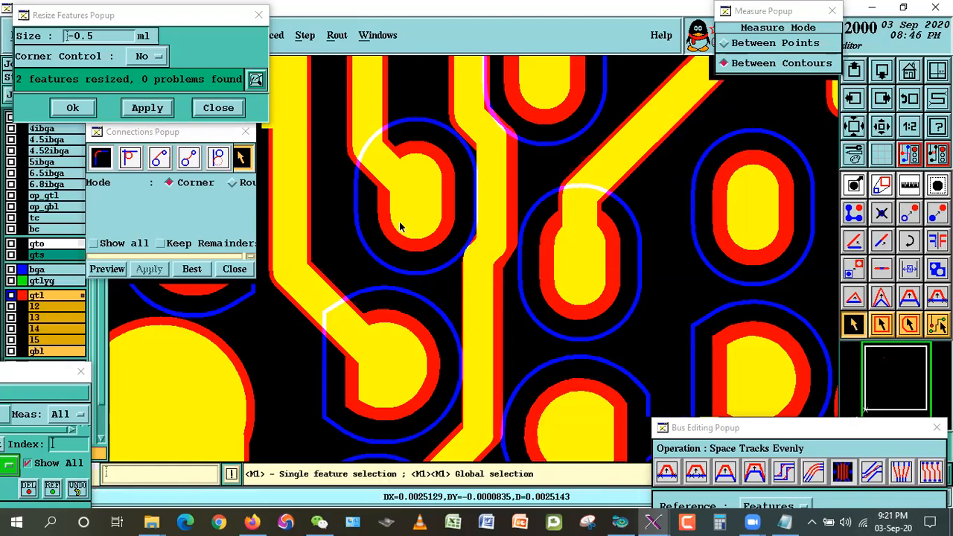
Shift the vertical segment beside the upper oval pad away from the pad at a fixed angle.
{"action": "left_click", "coordinate": [538, 222]}
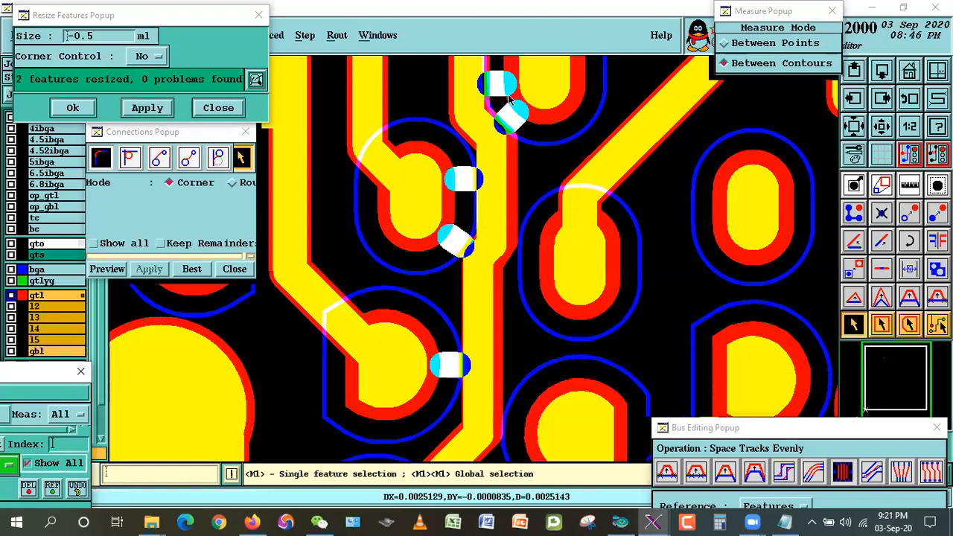
{"action": "left_click", "coordinate": [881, 126]}
{"action": "left_click", "coordinate": [882, 125]}
{"action": "right_click", "coordinate": [530, 170]}
{"action": "left_click", "coordinate": [560, 195]}
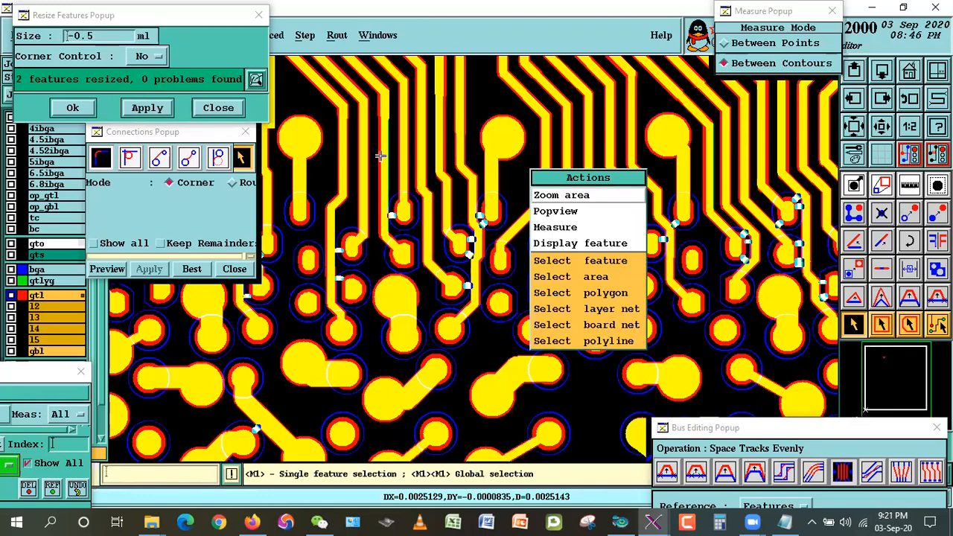
{"action": "left_click", "coordinate": [380, 156]}
{"action": "left_click", "coordinate": [525, 268]}
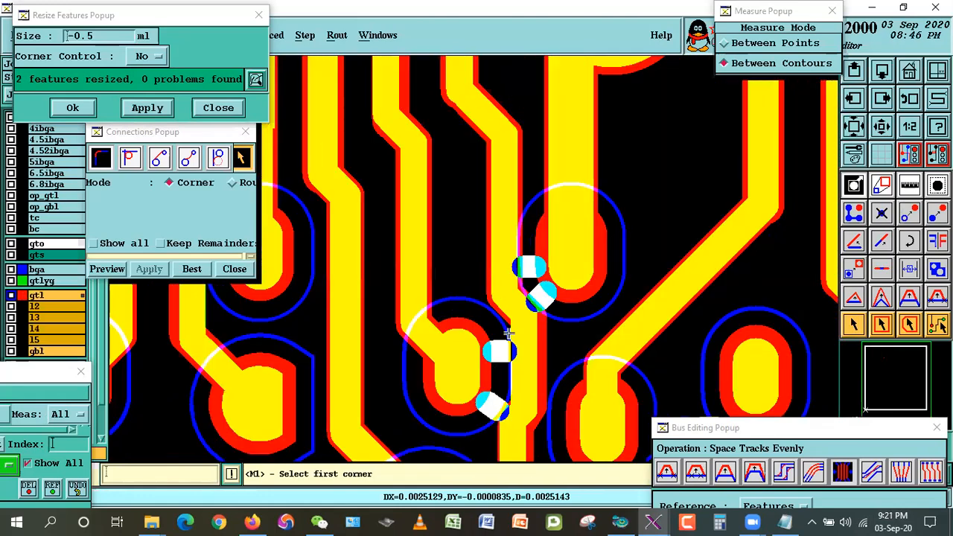
{"action": "left_click", "coordinate": [908, 184]}
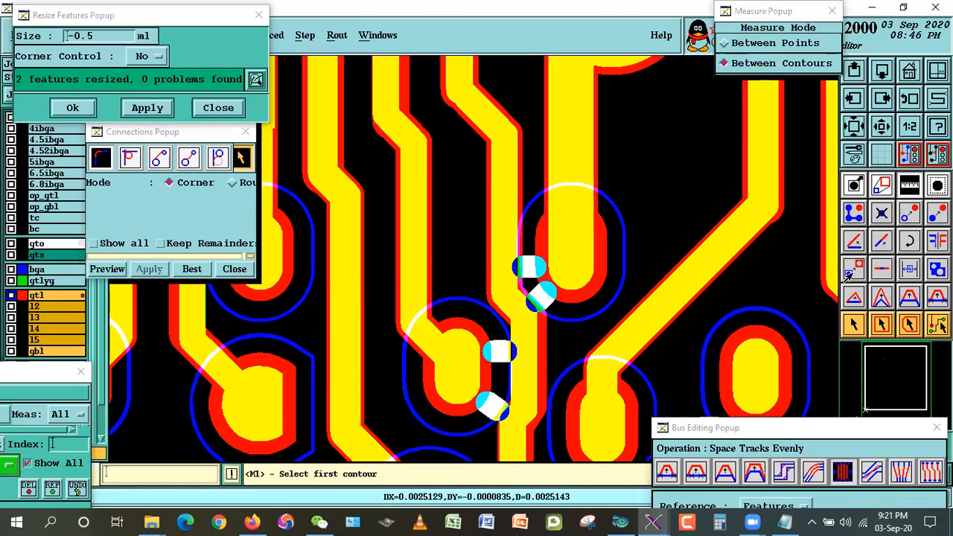
{"action": "left_click", "coordinate": [909, 298]}
{"action": "left_click", "coordinate": [500, 250]}
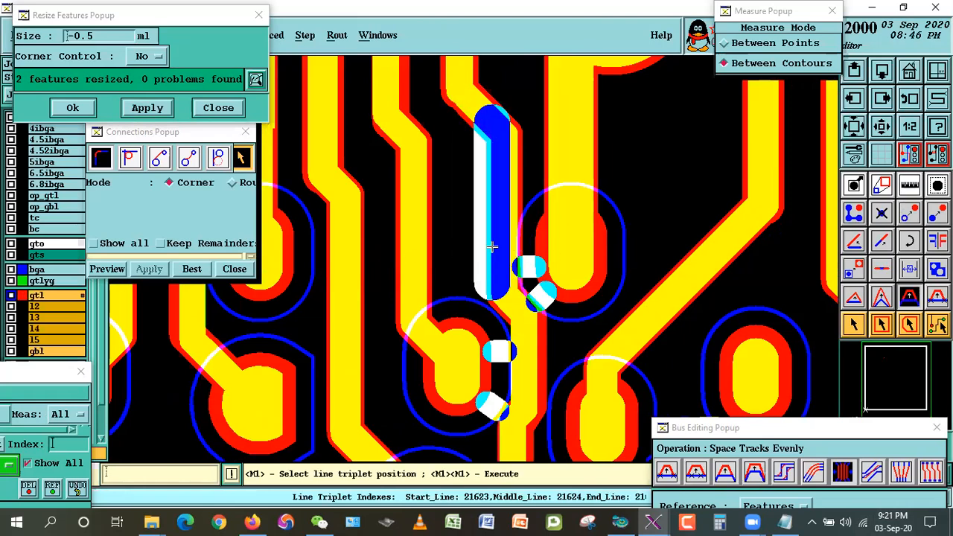
{"action": "double_click", "coordinate": [495, 266]}
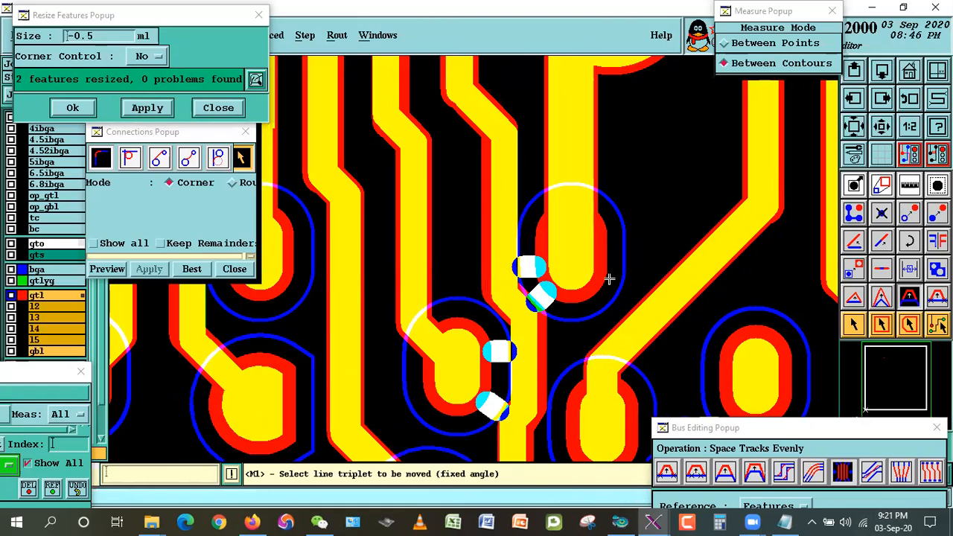
Measure the contour spacing between the upper oval pad and the shifted vertical segment.
{"action": "left_click", "coordinate": [909, 184]}
{"action": "left_click", "coordinate": [599, 271]}
{"action": "left_click", "coordinate": [498, 253]}
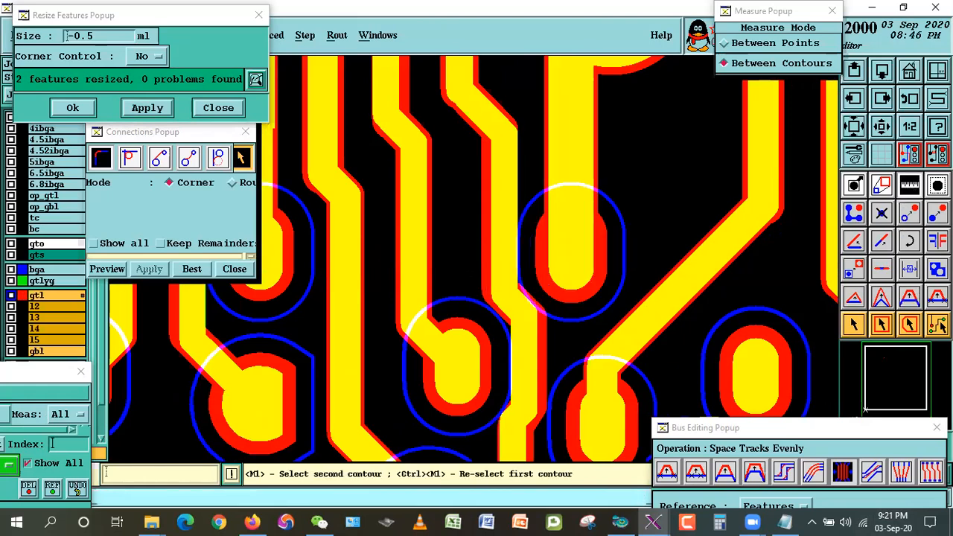
{"action": "left_click", "coordinate": [845, 327]}
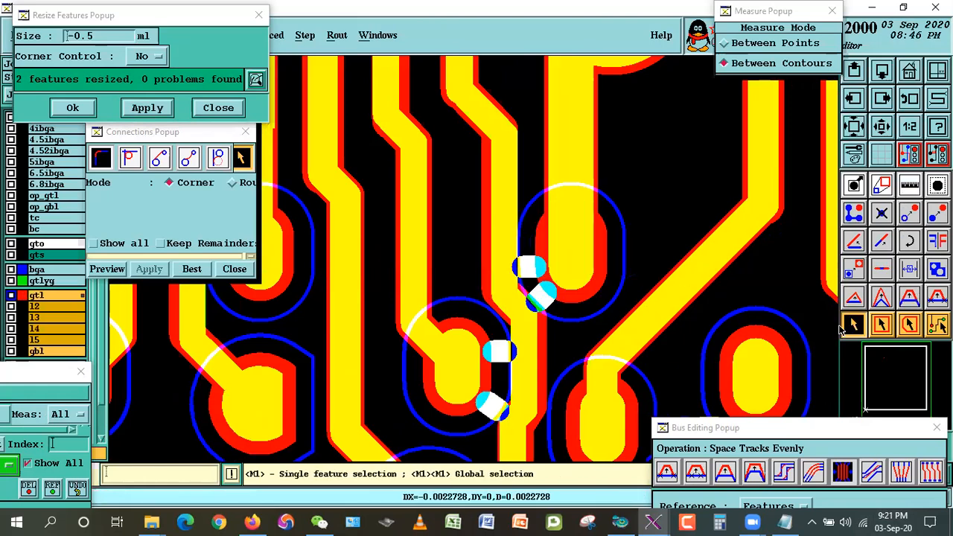
Resize the upper oval pad beside the shifted segment by -0.5 ml.
{"action": "double_click", "coordinate": [572, 284]}
{"action": "left_click", "coordinate": [597, 281]}
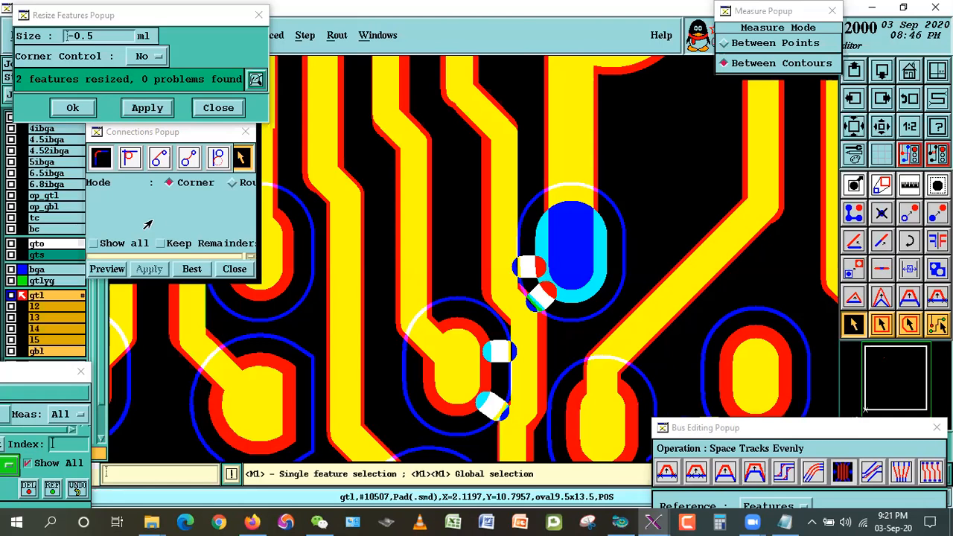
{"action": "left_click", "coordinate": [147, 103]}
Measure the contour spacing from the shrunken upper oval pad to the vertical segment beside it.
{"action": "left_click", "coordinate": [914, 179]}
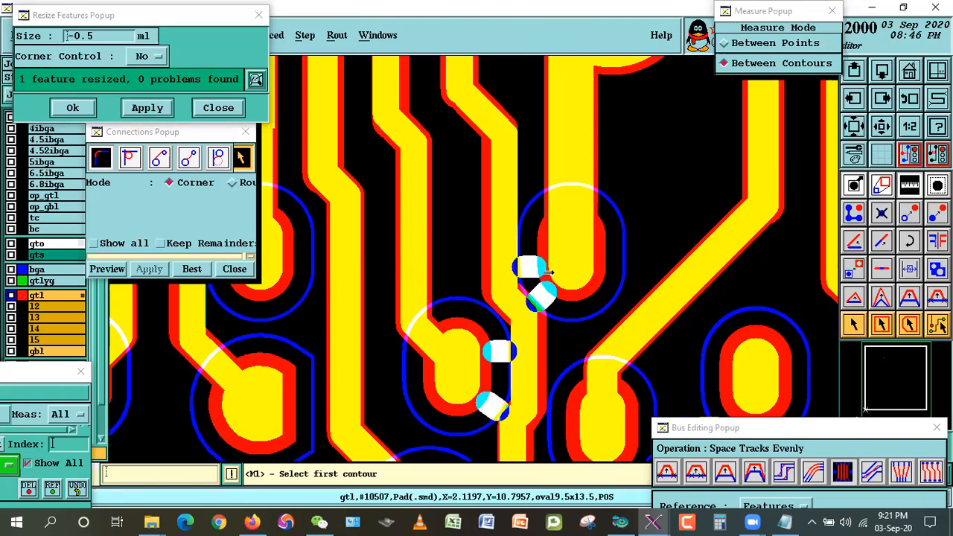
{"action": "left_click", "coordinate": [550, 274]}
{"action": "left_click", "coordinate": [501, 276]}
{"action": "left_click", "coordinate": [655, 261]}
Measure the contour spacing from the diagonal segment to the shrunken upper oval pad.
{"action": "right_click", "coordinate": [648, 154]}
{"action": "left_click", "coordinate": [677, 182]}
{"action": "left_click", "coordinate": [403, 230]}
{"action": "left_click", "coordinate": [597, 384]}
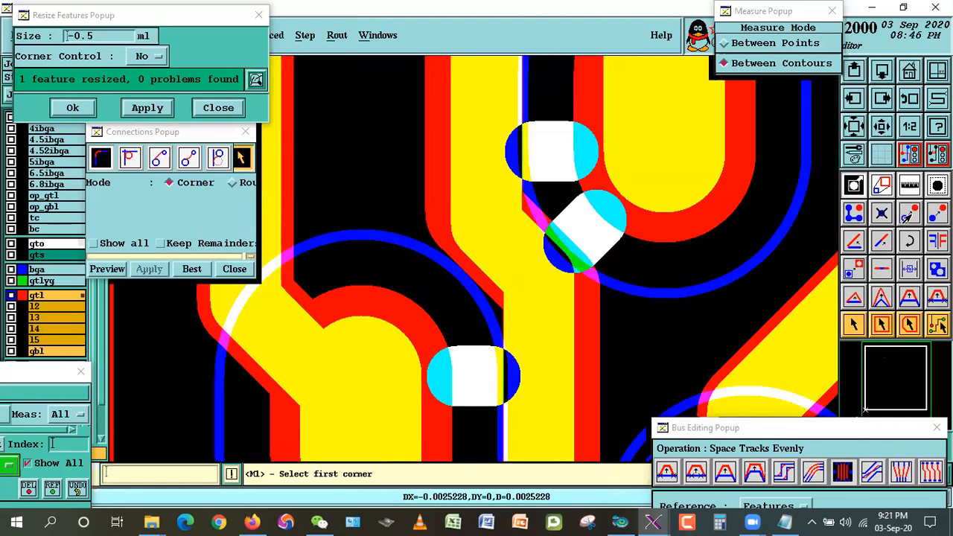
{"action": "left_click", "coordinate": [908, 185]}
{"action": "left_click", "coordinate": [454, 261]}
{"action": "left_click", "coordinate": [631, 181]}
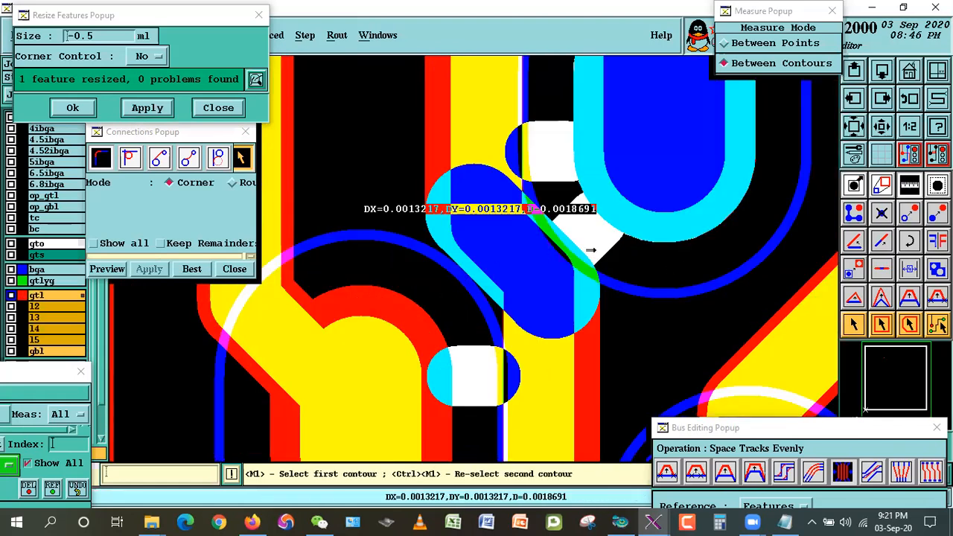
{"action": "left_click", "coordinate": [851, 328]}
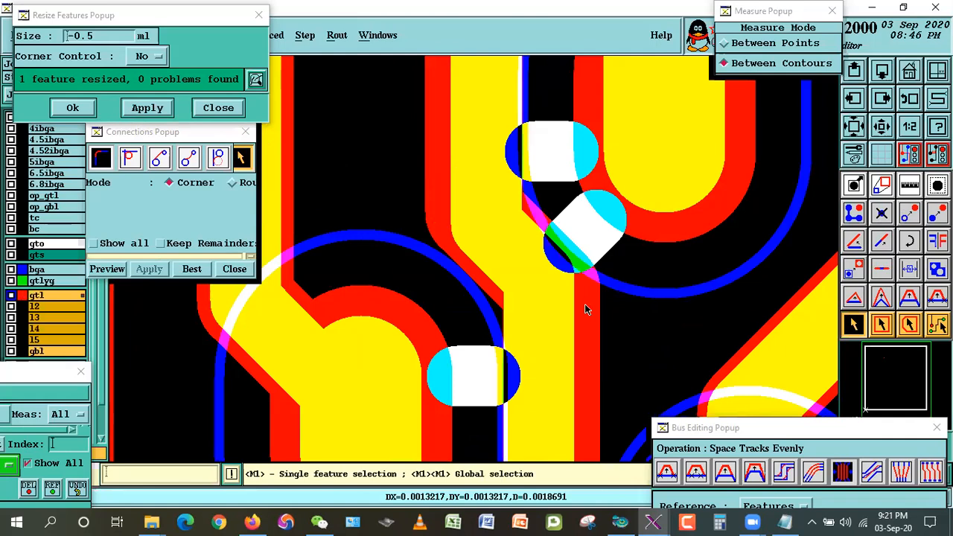
Stretch the diagonal segment's lower end down along the trace and reconnect it to the vertical segment below.
{"action": "left_click", "coordinate": [854, 240]}
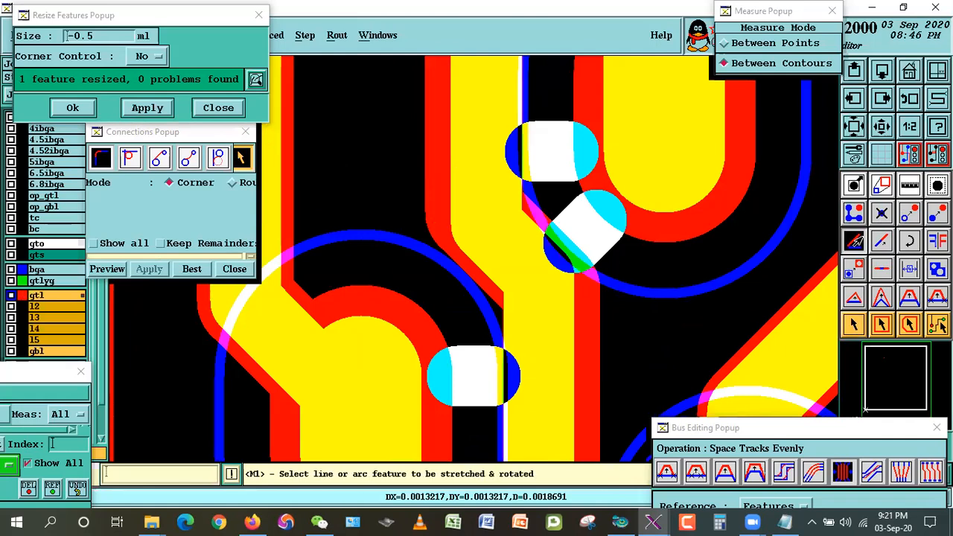
{"action": "left_click", "coordinate": [563, 241]}
{"action": "left_click", "coordinate": [569, 242]}
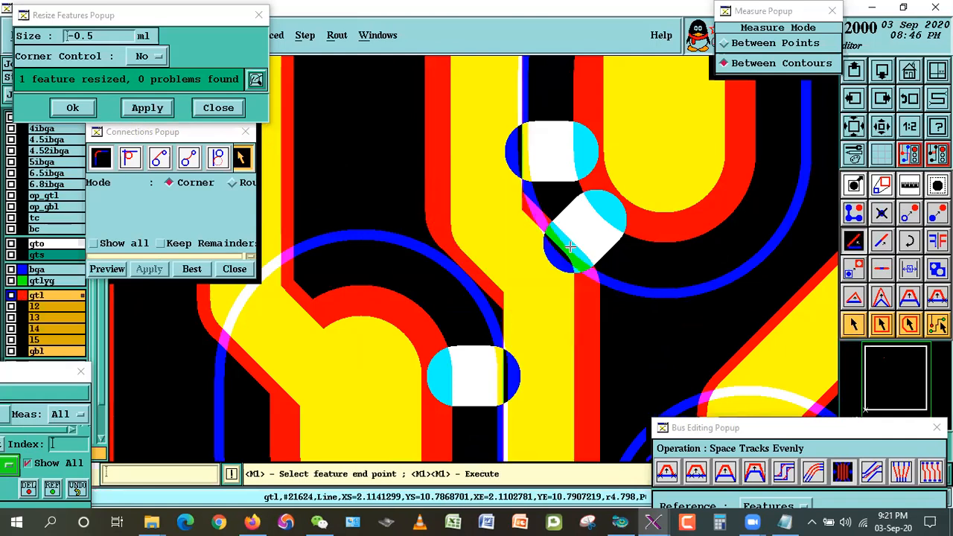
{"action": "double_click", "coordinate": [545, 310]}
{"action": "key", "text": "Return"}
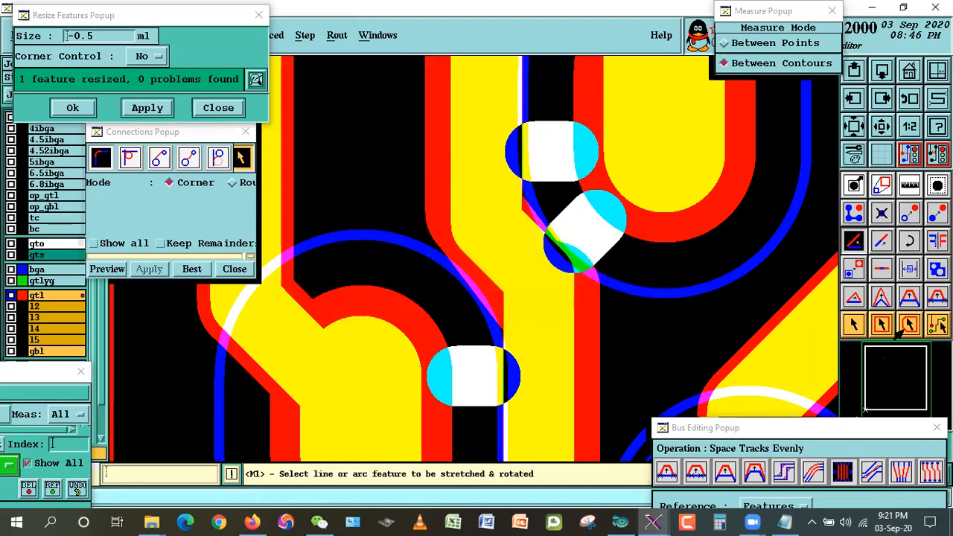
{"action": "left_click", "coordinate": [853, 325]}
{"action": "left_click", "coordinate": [528, 227]}
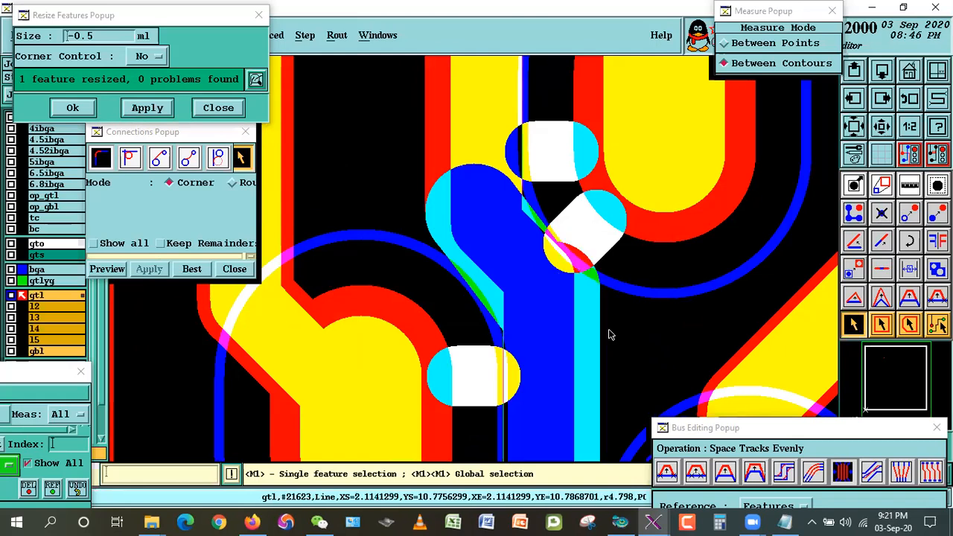
{"action": "left_click", "coordinate": [548, 318]}
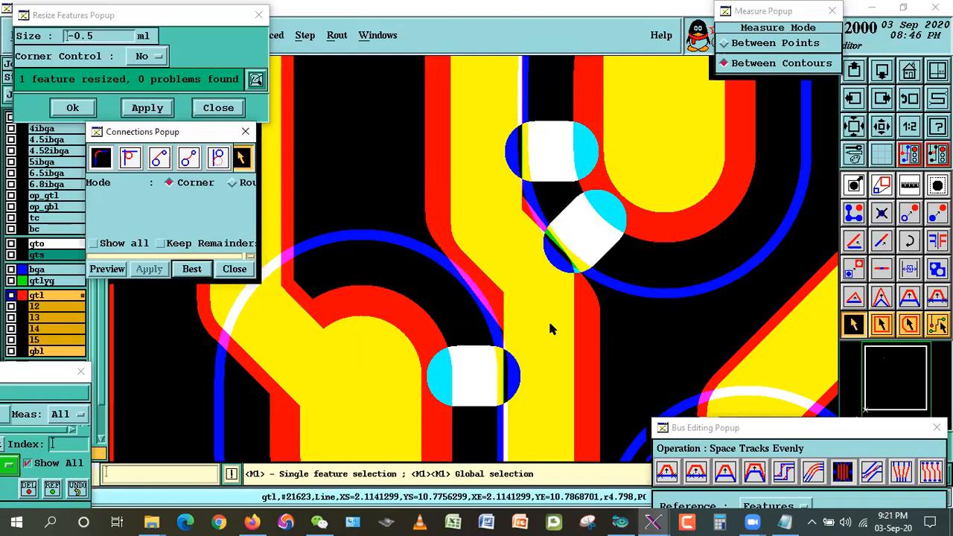
Space the diagonal segment evenly between the two oval pads on either side, running the operation twice.
{"action": "left_click", "coordinate": [842, 472]}
{"action": "left_click", "coordinate": [414, 308]}
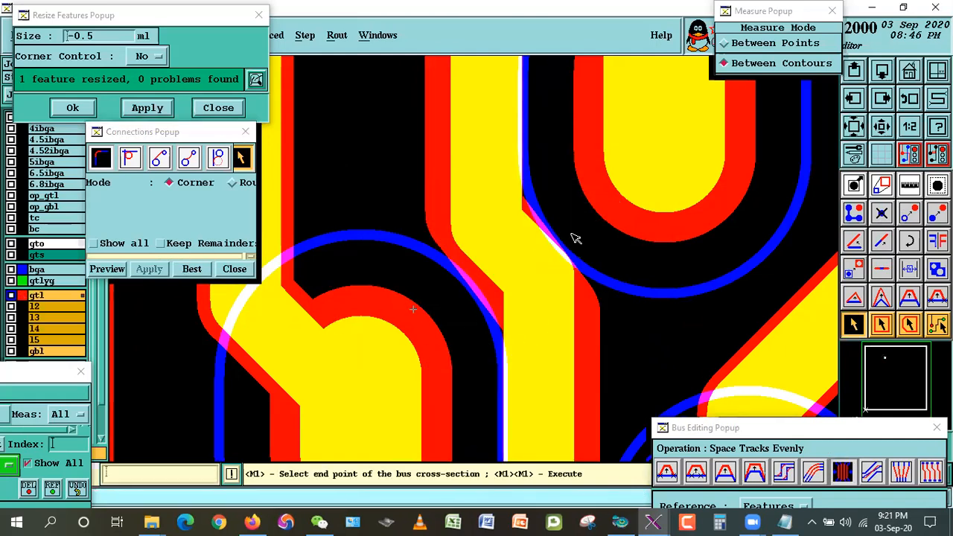
{"action": "double_click", "coordinate": [606, 210]}
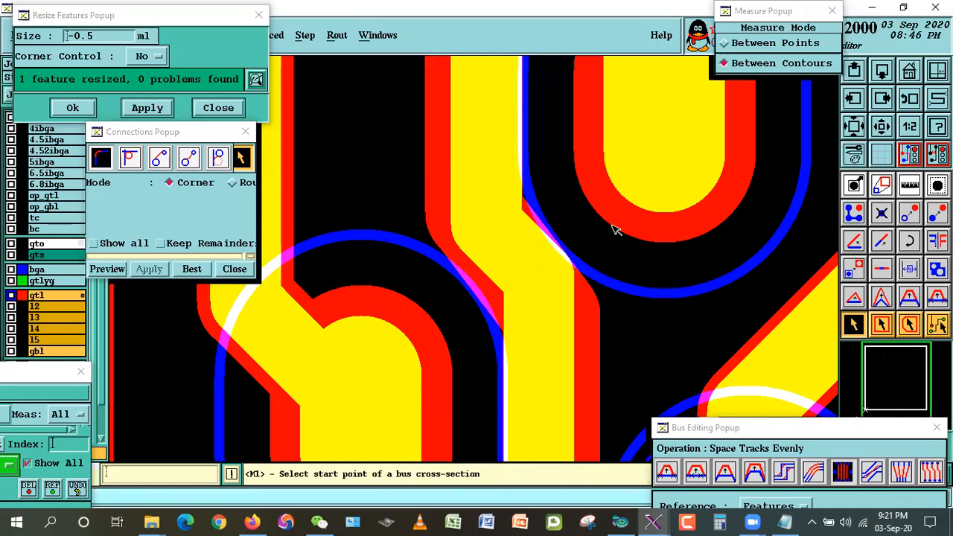
{"action": "left_click", "coordinate": [841, 472]}
{"action": "left_click", "coordinate": [421, 308]}
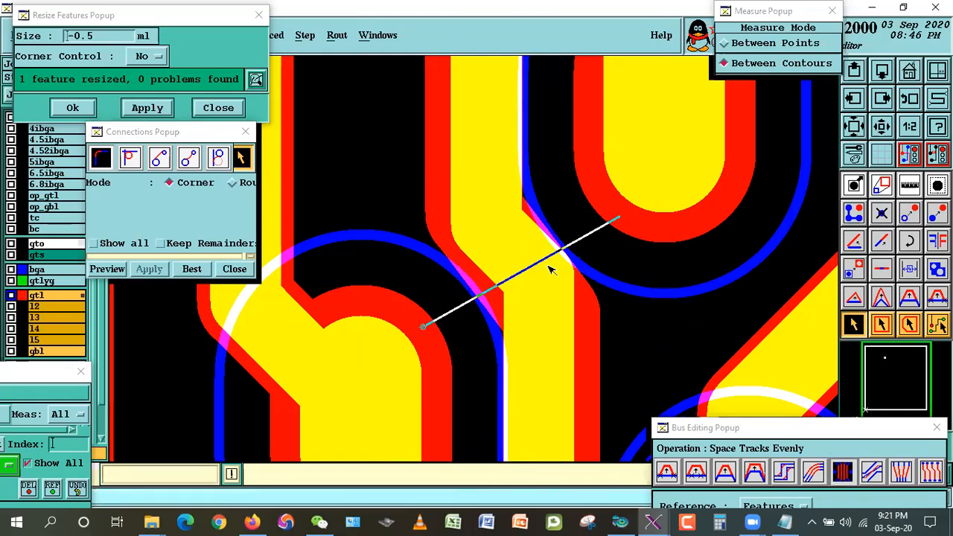
{"action": "double_click", "coordinate": [625, 212]}
Measure the contour spacing from the evenly spaced diagonal segment to both neighbouring oval pads.
{"action": "left_click", "coordinate": [935, 187]}
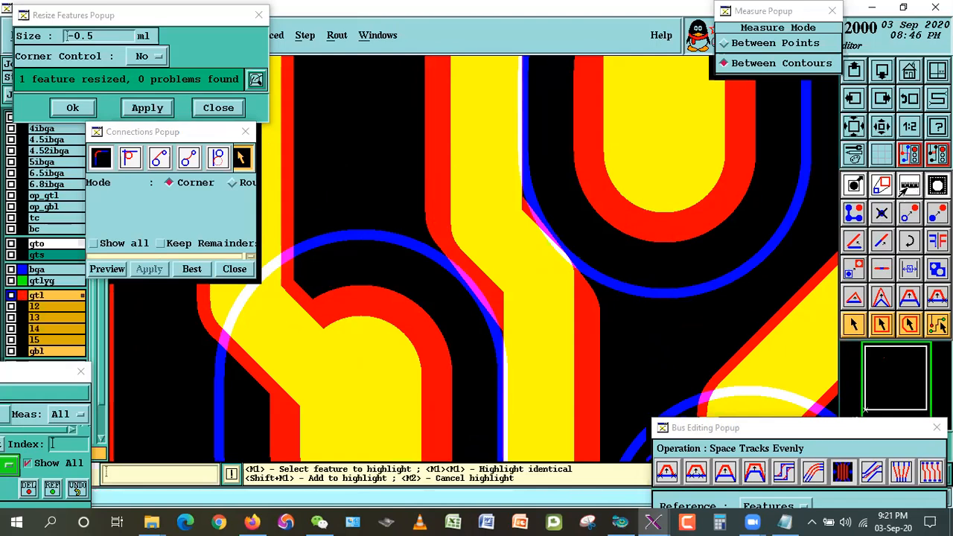
{"action": "left_click", "coordinate": [905, 186]}
{"action": "left_click", "coordinate": [531, 246]}
{"action": "left_click", "coordinate": [610, 205]}
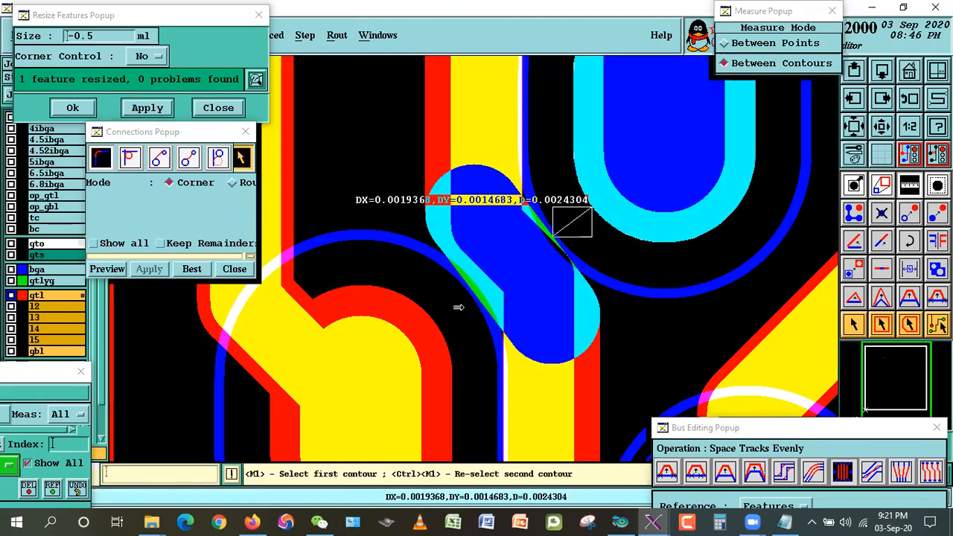
{"action": "left_click", "coordinate": [458, 305]}
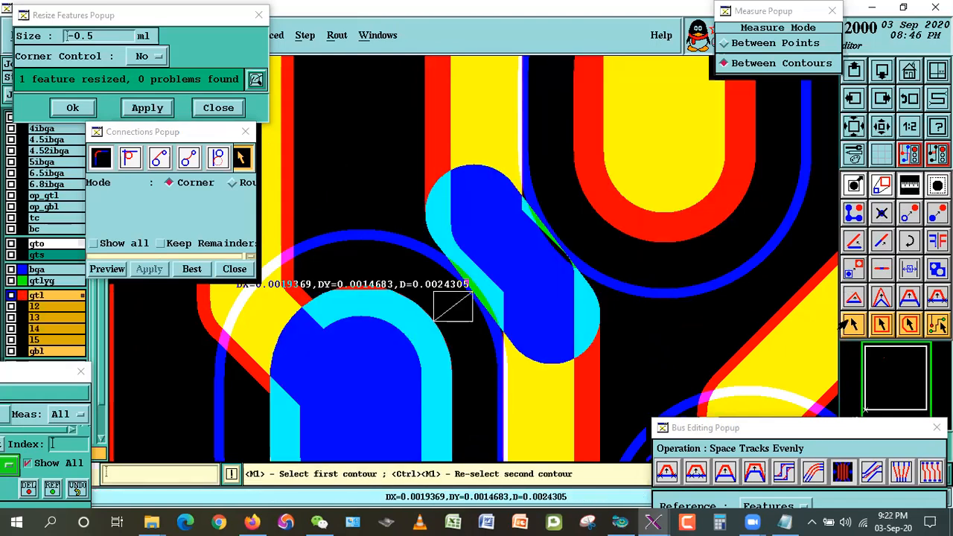
{"action": "left_click", "coordinate": [849, 321]}
Select all oval9x13 pads identical to the shrunken ones, and clear the selection.
{"action": "left_click", "coordinate": [874, 121]}
{"action": "double_click", "coordinate": [593, 227]}
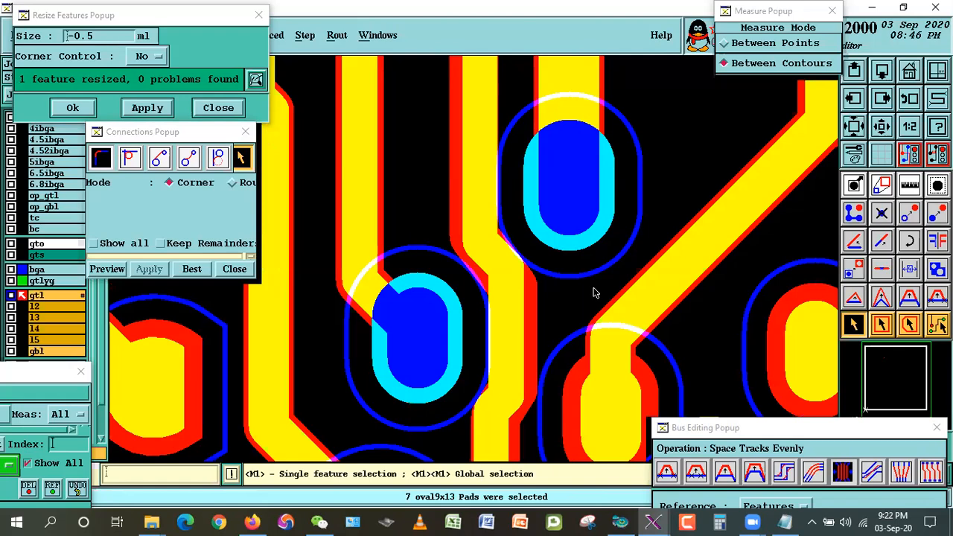
{"action": "left_click", "coordinate": [698, 157]}
Stretch the diagonal segment's upper end upward along the trace to make the segment steeper.
{"action": "right_click", "coordinate": [706, 99]}
{"action": "left_click", "coordinate": [723, 127]}
{"action": "left_click", "coordinate": [395, 158]}
{"action": "left_click", "coordinate": [590, 342]}
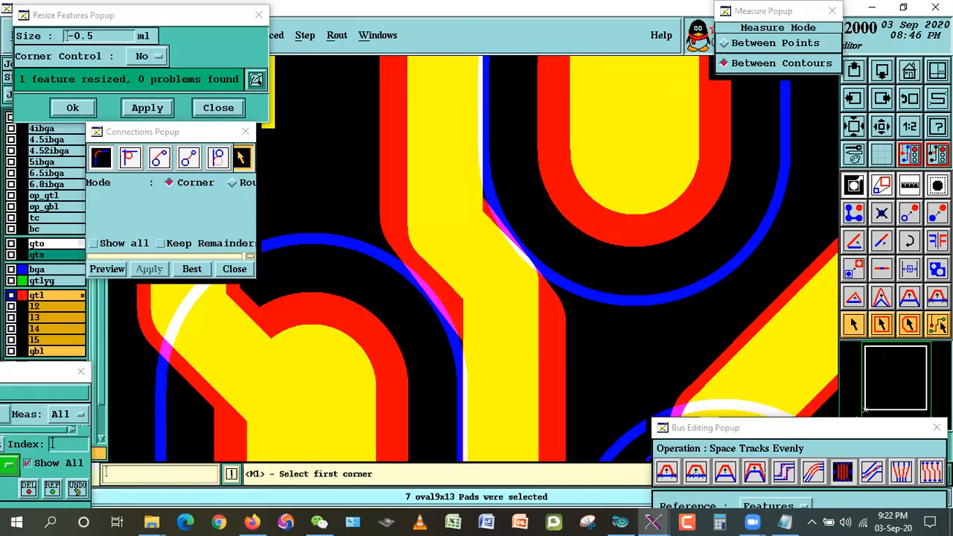
{"action": "left_click", "coordinate": [854, 240]}
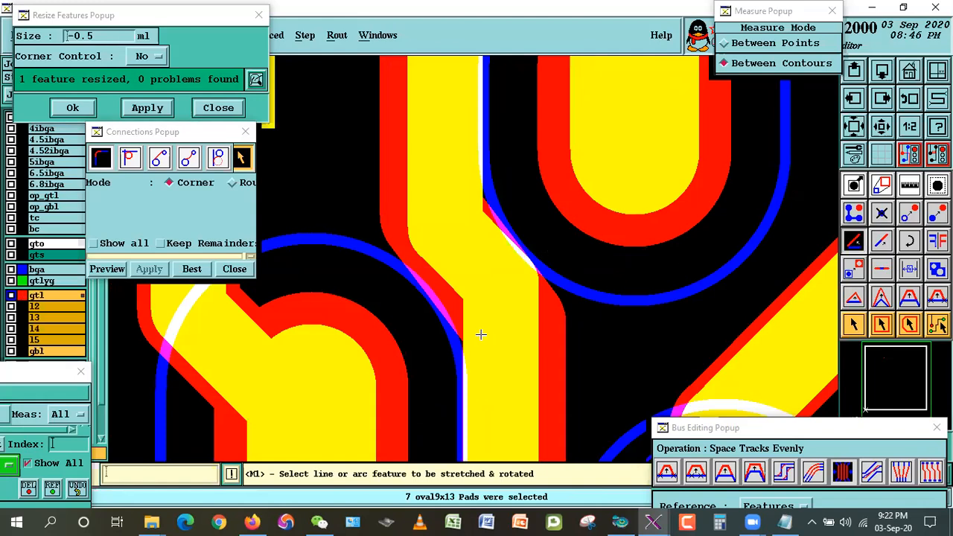
{"action": "left_click", "coordinate": [397, 252]}
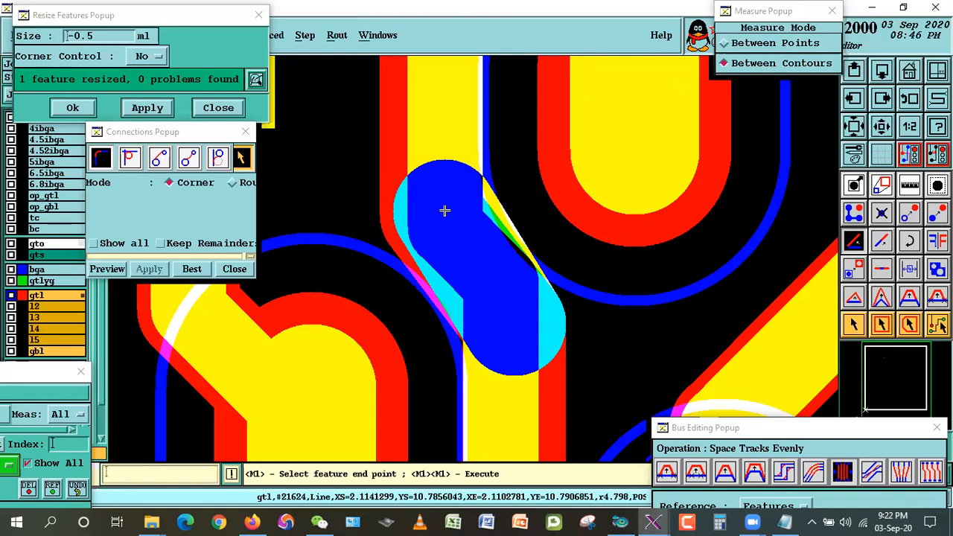
{"action": "double_click", "coordinate": [512, 240]}
Reconnect the steeper diagonal segment to the vertical segment above it.
{"action": "left_click", "coordinate": [853, 324]}
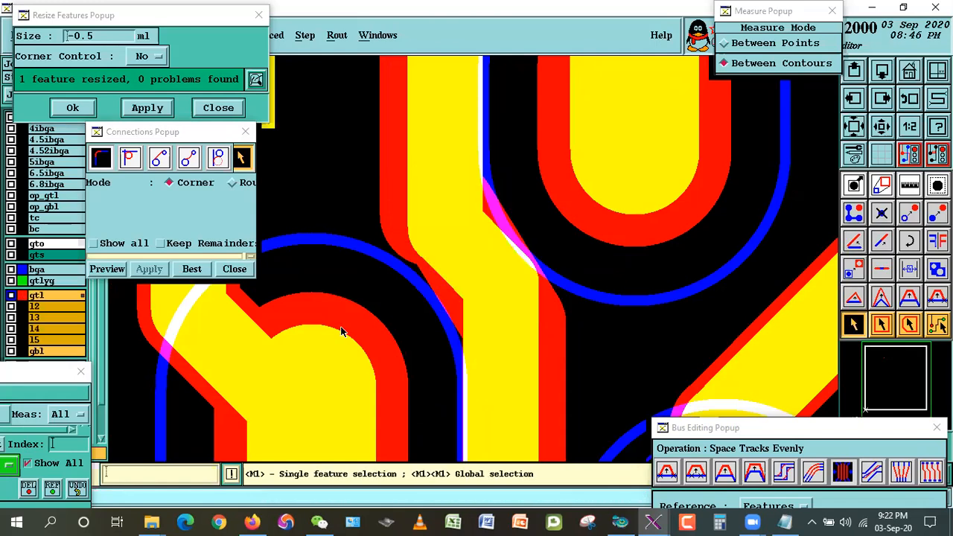
{"action": "left_click", "coordinate": [443, 280]}
{"action": "left_click", "coordinate": [407, 262]}
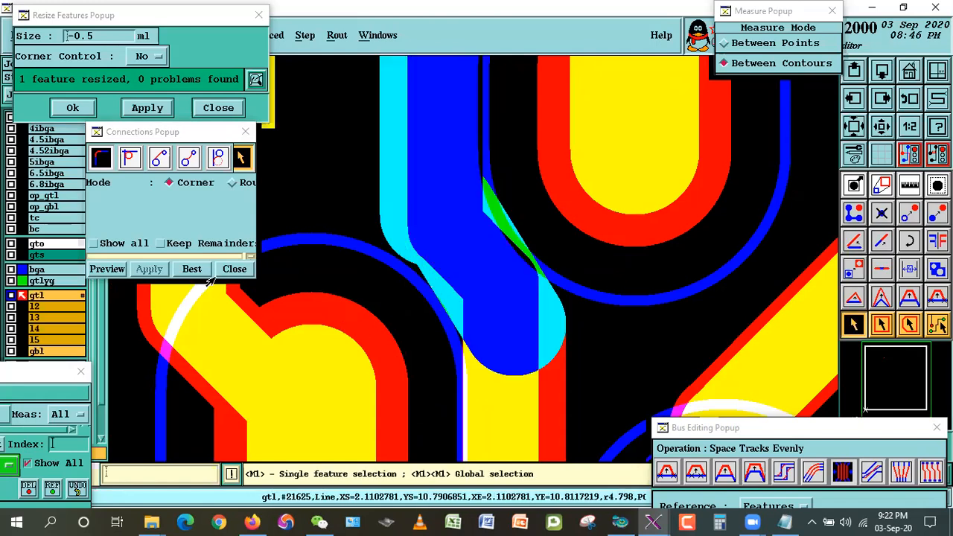
{"action": "left_click", "coordinate": [570, 365]}
Try spacing the steeper diagonal segment evenly between the two neighbouring oval pads.
{"action": "left_click", "coordinate": [841, 473]}
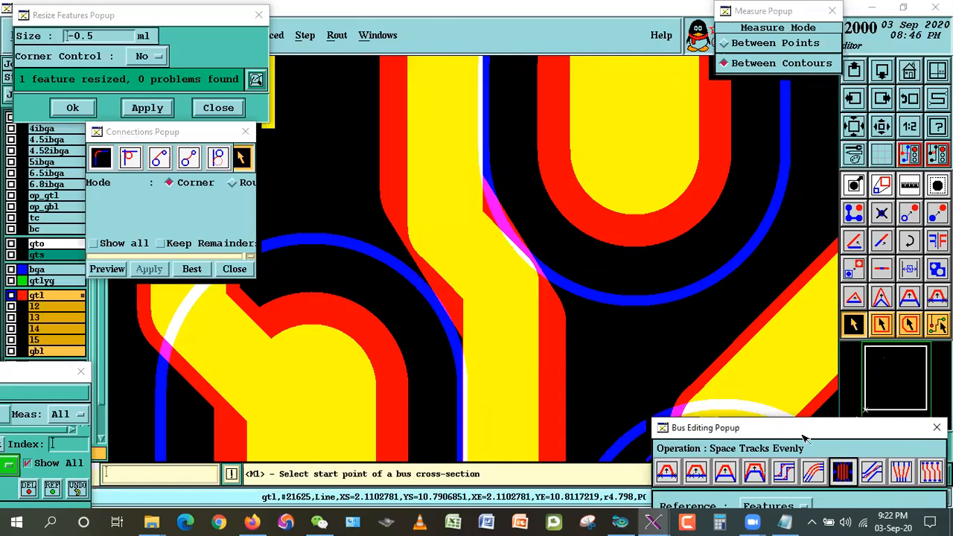
{"action": "left_click", "coordinate": [361, 311]}
{"action": "left_click", "coordinate": [573, 225]}
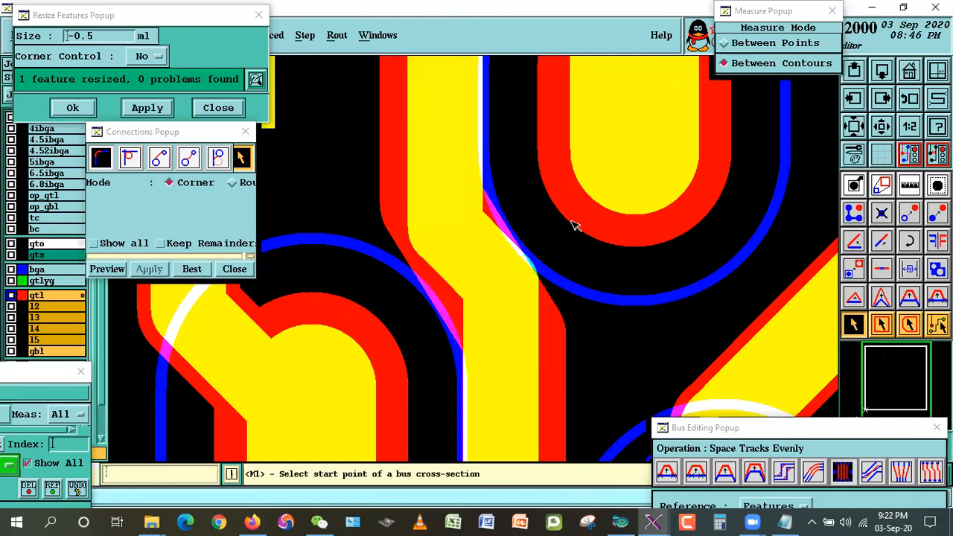
Measure the contour spacing from the steeper diagonal segment to the oval pads on both sides.
{"action": "left_click", "coordinate": [909, 185]}
{"action": "left_click", "coordinate": [504, 240]}
{"action": "left_click", "coordinate": [626, 239]}
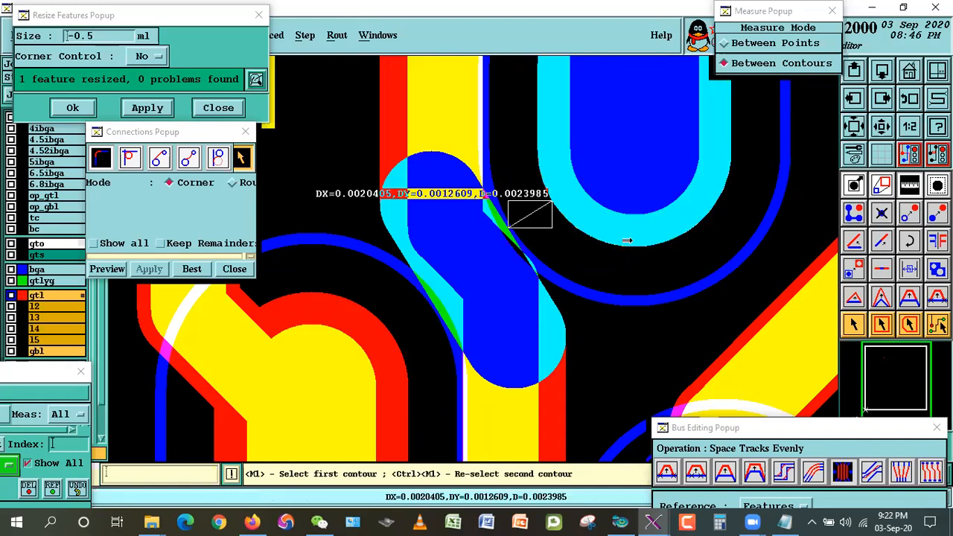
{"action": "left_click", "coordinate": [367, 350], "text": "ctrl"}
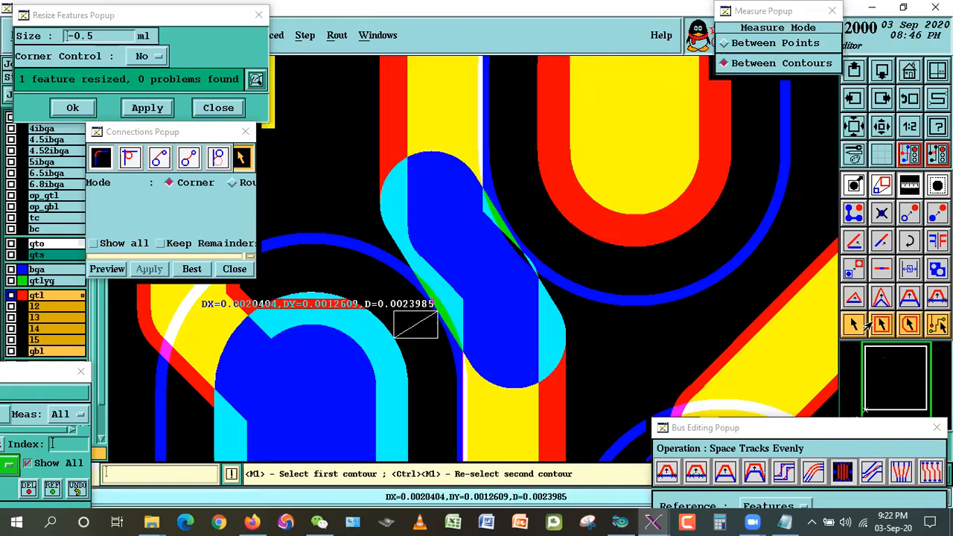
{"action": "left_click", "coordinate": [863, 327]}
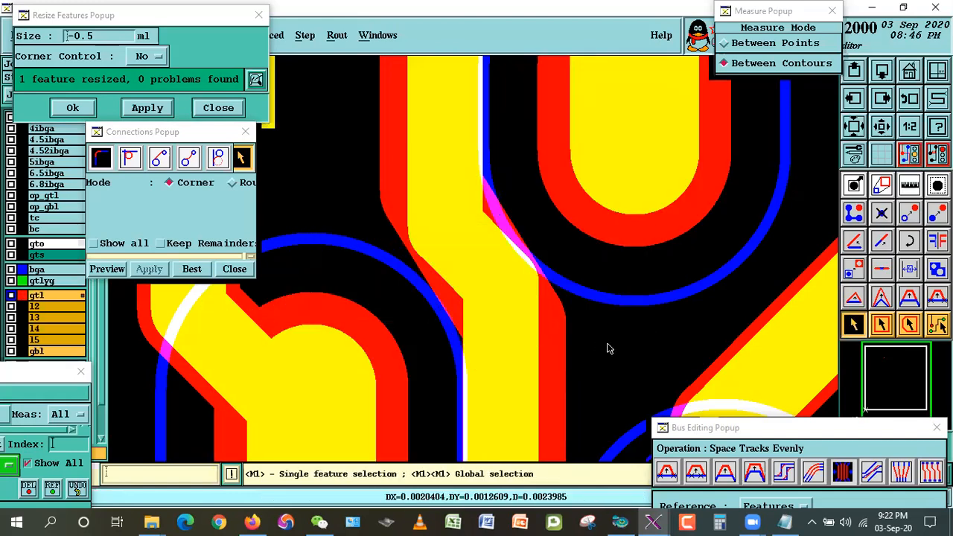
Undo the last stretch and reconnection that made the diagonal trace segment steeper.
{"action": "key", "text": "ctrl+z"}
{"action": "key", "text": "Return"}
{"action": "key", "text": "ctrl+z"}
{"action": "key", "text": "Return"}
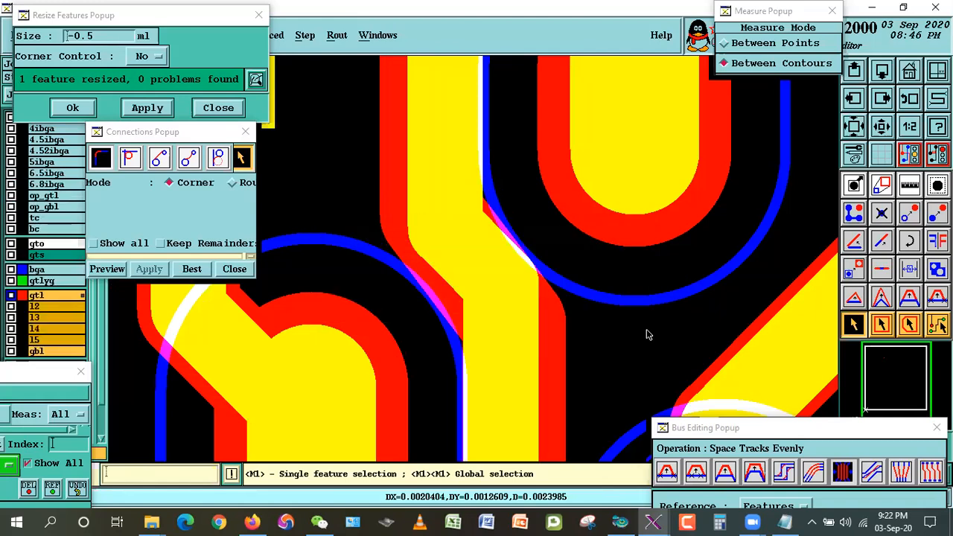
Space the restored diagonal segment evenly between the two neighbouring oval pads.
{"action": "left_click", "coordinate": [842, 472]}
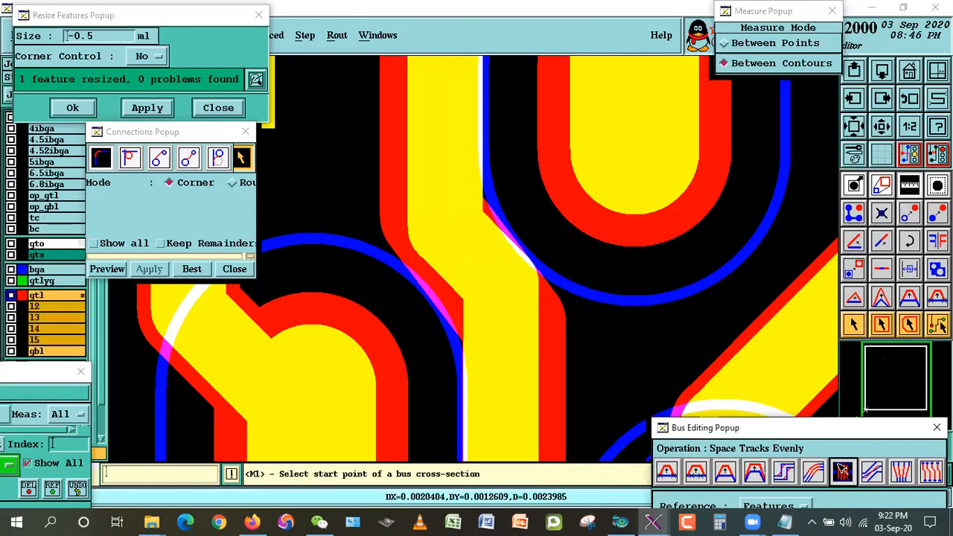
{"action": "left_click", "coordinate": [384, 328]}
{"action": "left_click", "coordinate": [564, 199]}
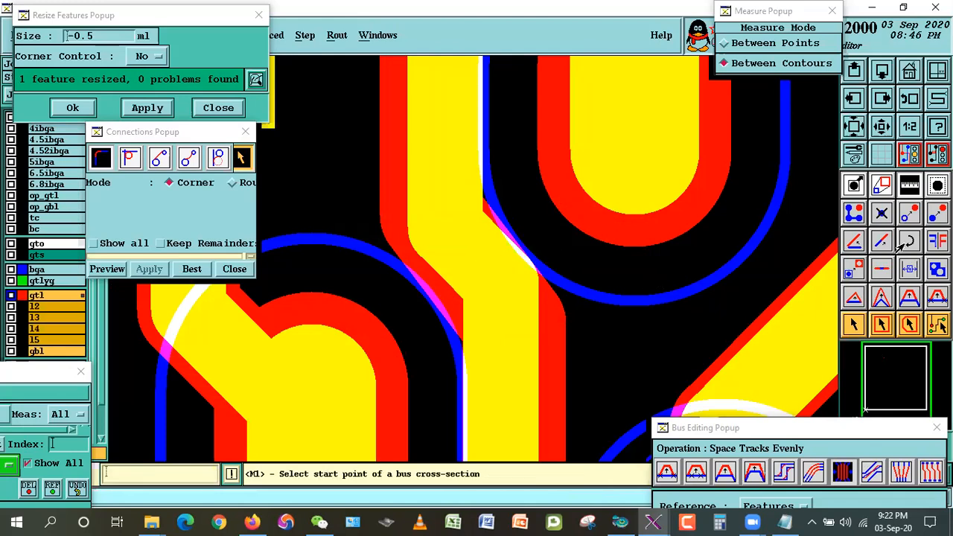
Measure the contour spacing from the evenly spaced diagonal segment to the oval pads on both sides.
{"action": "left_click", "coordinate": [904, 187]}
{"action": "left_click", "coordinate": [485, 258]}
{"action": "left_click", "coordinate": [574, 198]}
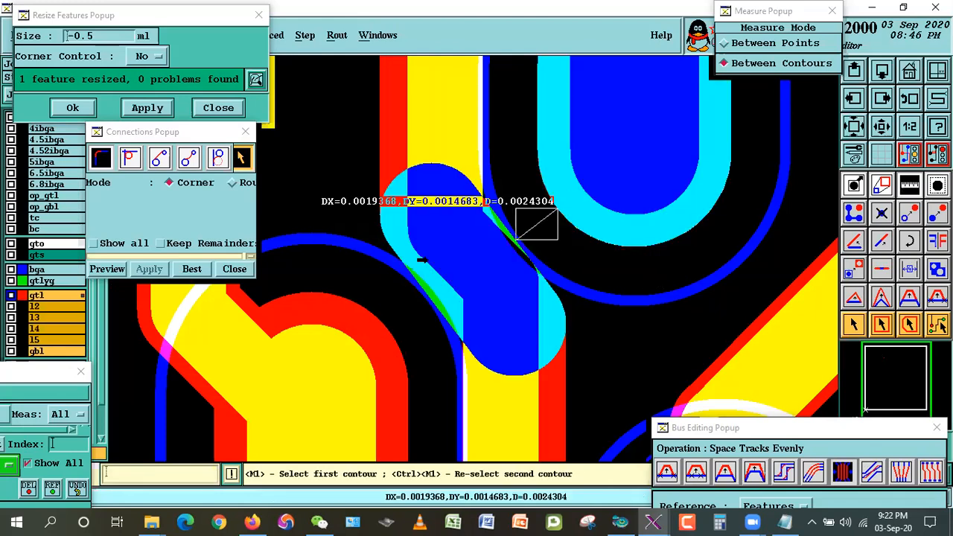
{"action": "left_click", "coordinate": [447, 270]}
{"action": "left_click", "coordinate": [365, 340]}
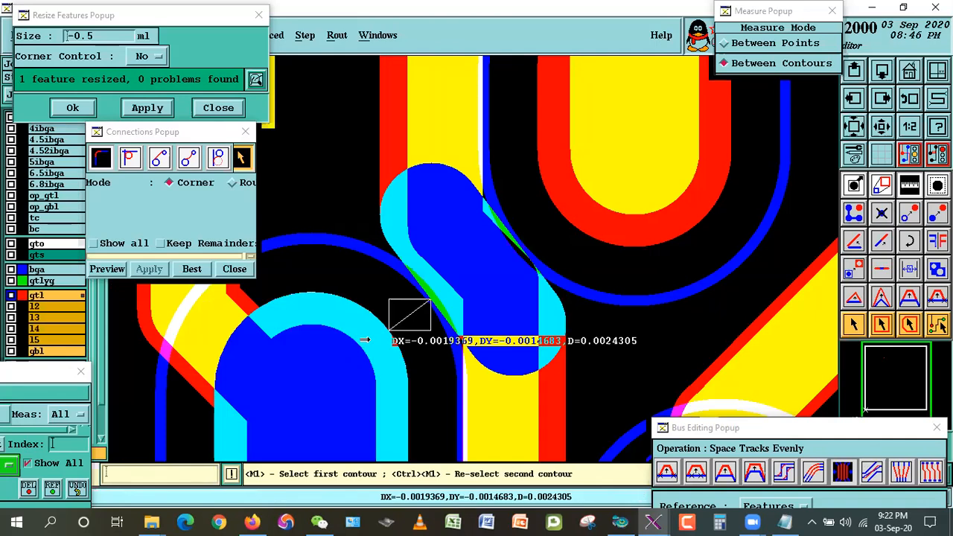
Check the line and pad sizes by globally selecting features matching the vertical trace segment and the upper oval pad.
{"action": "left_click", "coordinate": [845, 320]}
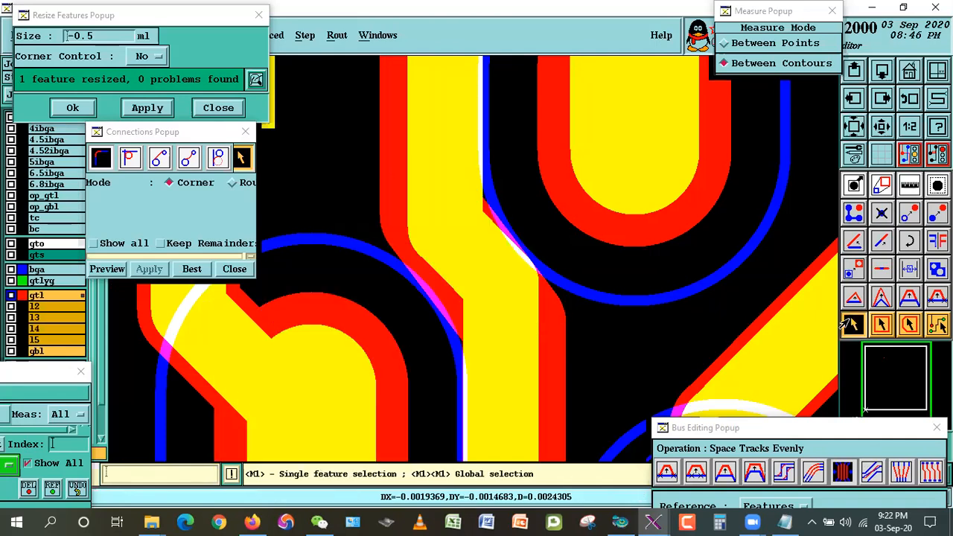
{"action": "double_click", "coordinate": [490, 322]}
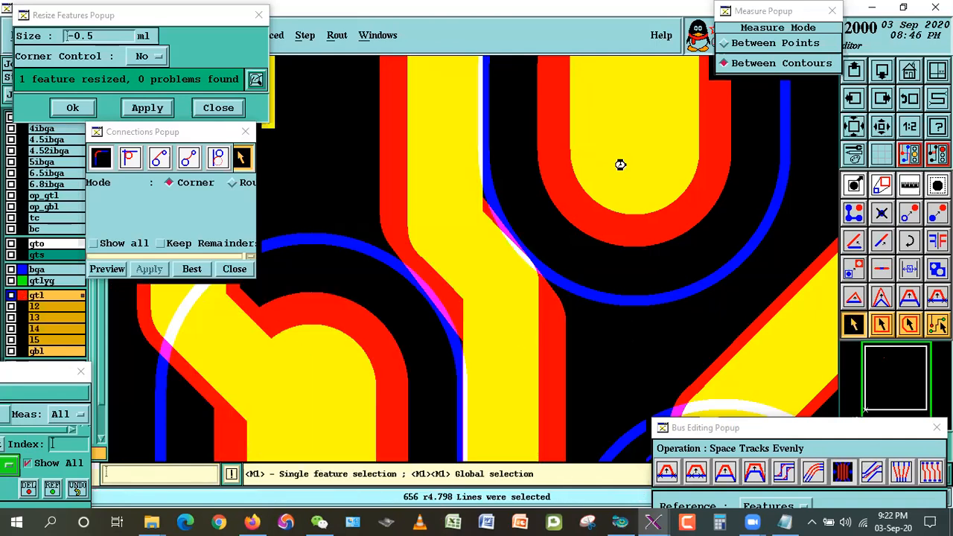
{"action": "double_click", "coordinate": [620, 165]}
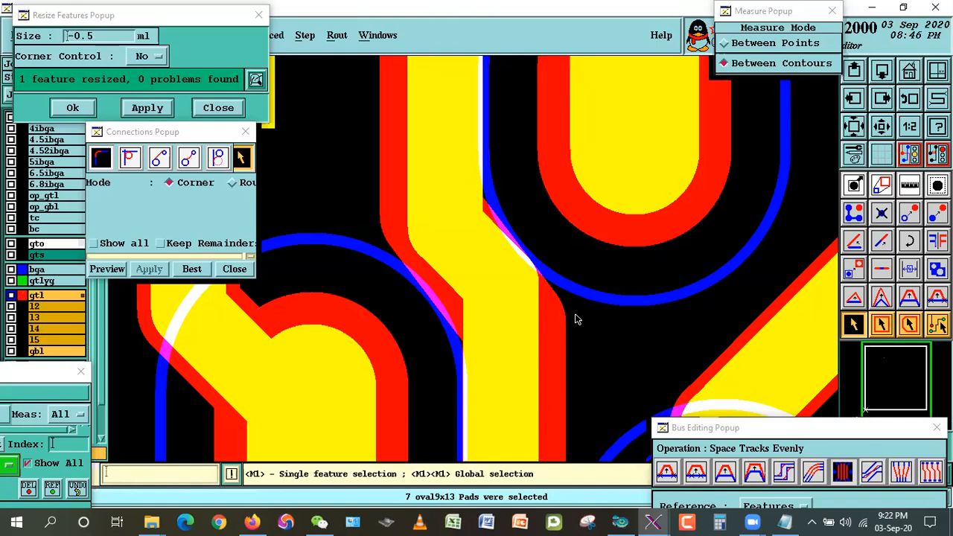
Redisplay all measurement markers and measure the contour spacing between the jogged trace and the oval pads on either side of it.
{"action": "scroll", "coordinate": [451, 278], "scroll_direction": "down", "scroll_amount": 1}
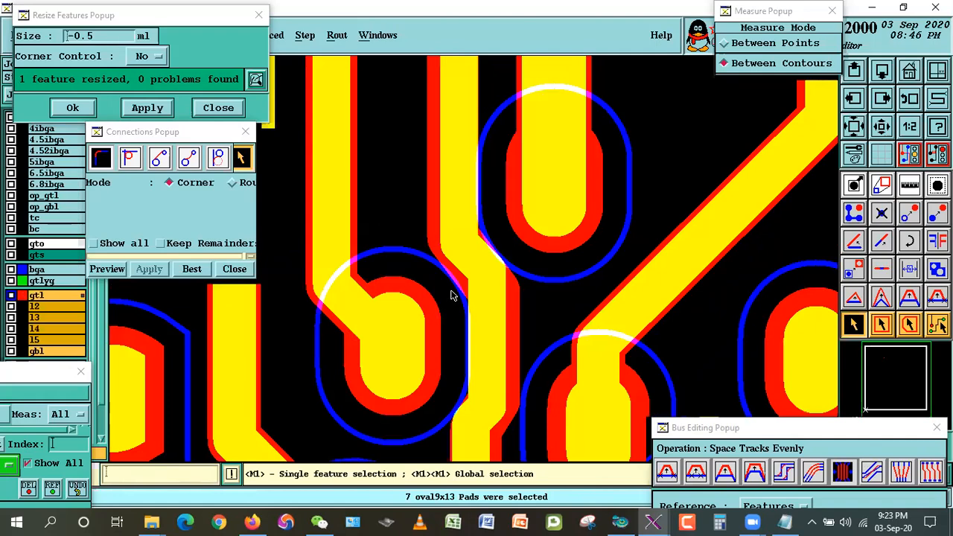
{"action": "left_click", "coordinate": [55, 465]}
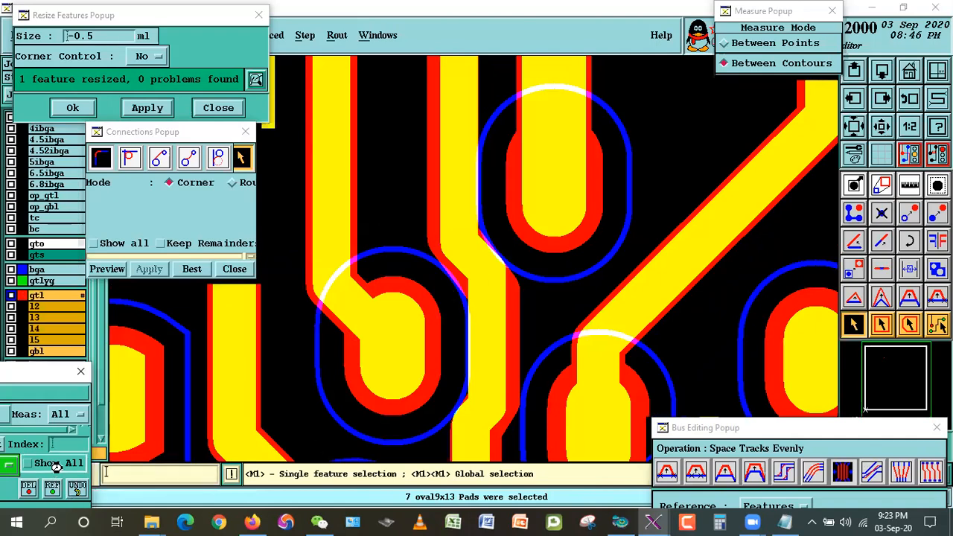
{"action": "left_click", "coordinate": [56, 464]}
{"action": "left_click", "coordinate": [909, 184]}
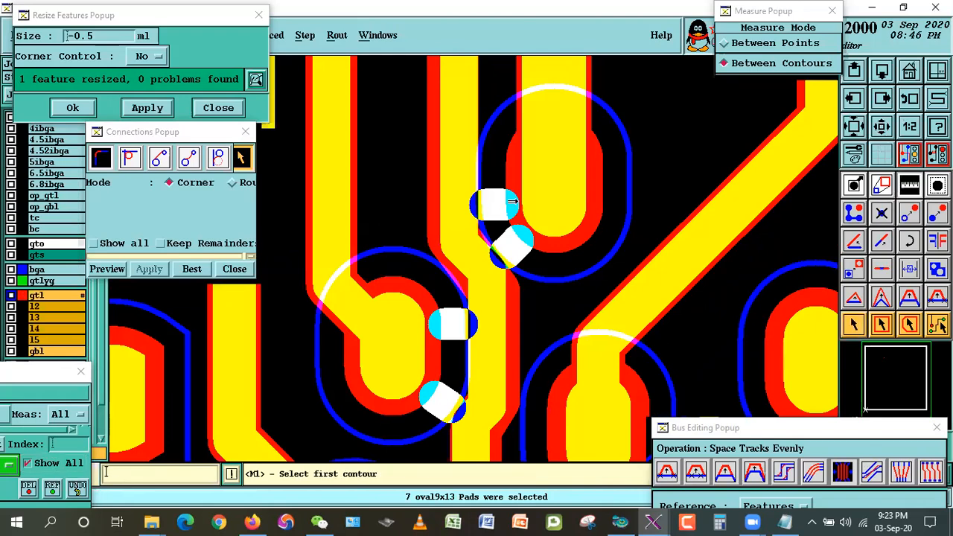
{"action": "left_click", "coordinate": [438, 201]}
{"action": "left_click", "coordinate": [479, 257]}
{"action": "left_click", "coordinate": [519, 223]}
{"action": "left_click", "coordinate": [424, 286]}
{"action": "left_click", "coordinate": [462, 267]}
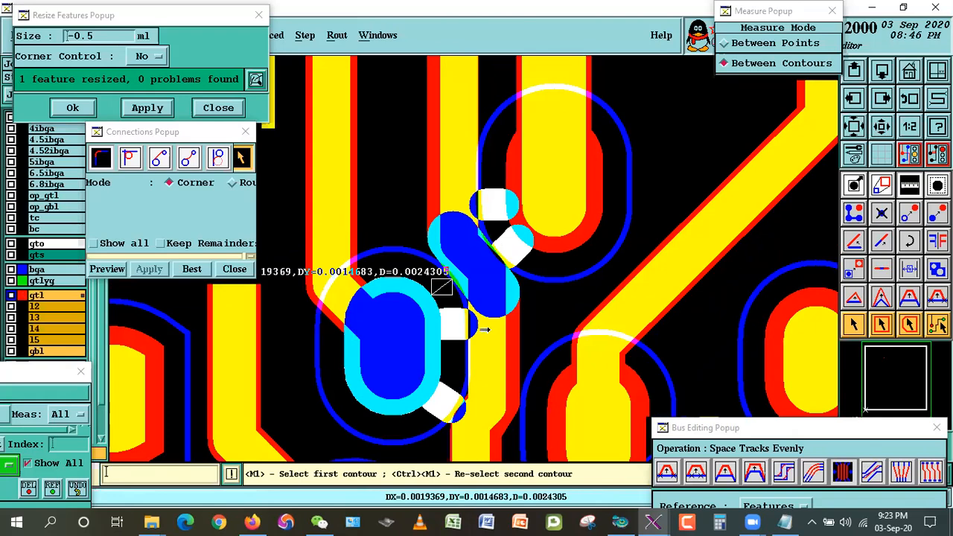
{"action": "left_click", "coordinate": [424, 345]}
{"action": "left_click", "coordinate": [515, 369]}
{"action": "left_click", "coordinate": [909, 185]}
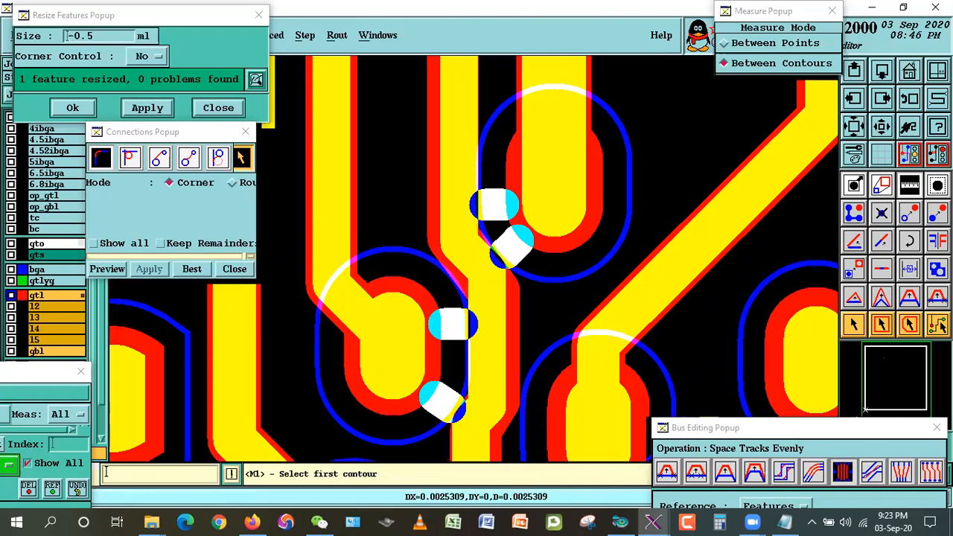
Examine the spacing markers along the neighbouring fan-out traces and BGA pads for places that still need correction.
{"action": "scroll", "coordinate": [463, 339], "scroll_direction": "down", "scroll_amount": 3}
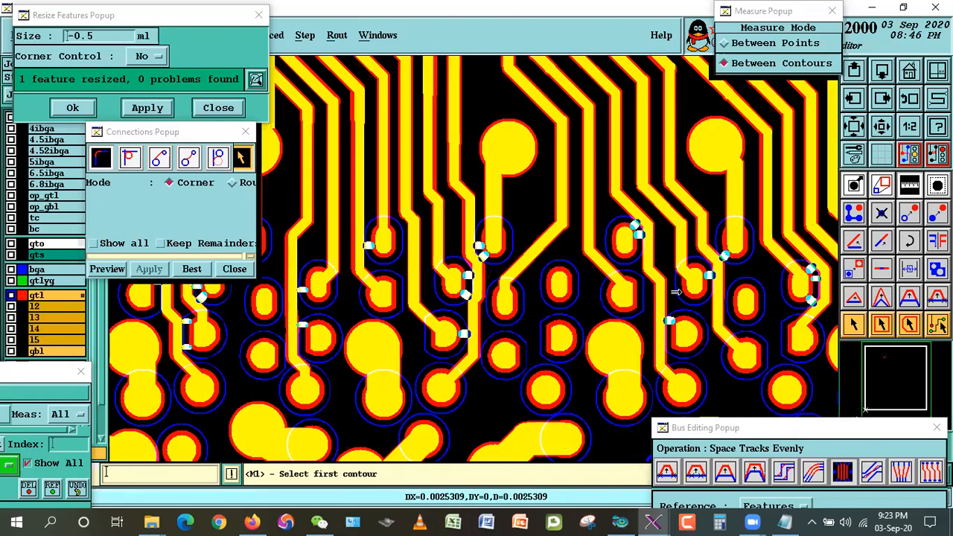
{"action": "right_click", "coordinate": [700, 209]}
{"action": "left_click", "coordinate": [718, 225]}
{"action": "left_click", "coordinate": [539, 176]}
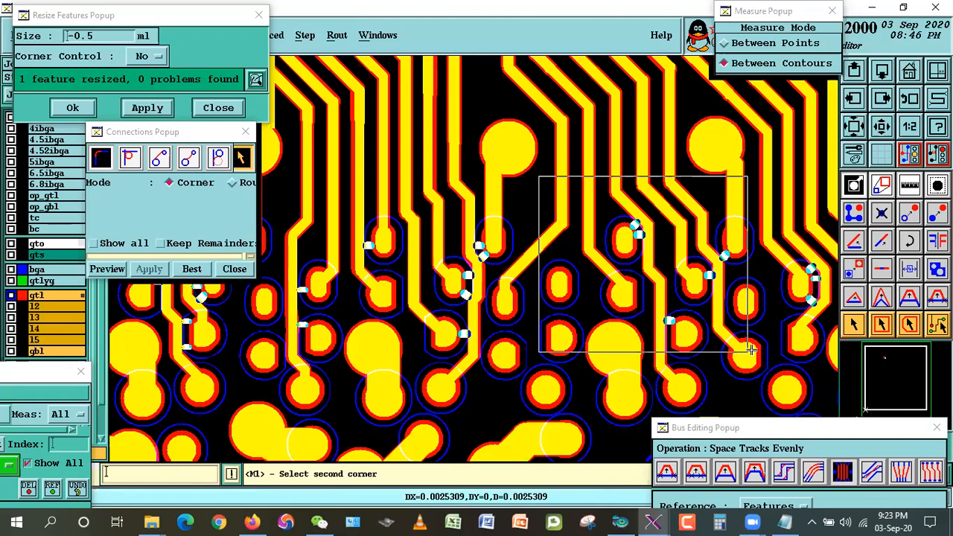
{"action": "left_click", "coordinate": [750, 350]}
{"action": "left_click", "coordinate": [881, 127]}
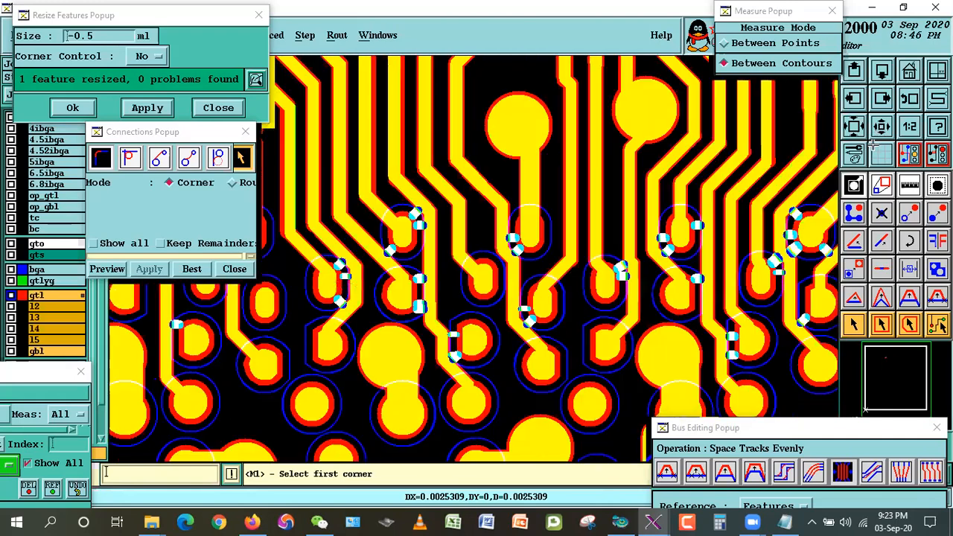
{"action": "left_click", "coordinate": [389, 153]}
{"action": "left_click", "coordinate": [570, 296]}
{"action": "left_click", "coordinate": [908, 99]}
{"action": "left_click", "coordinate": [908, 99]}
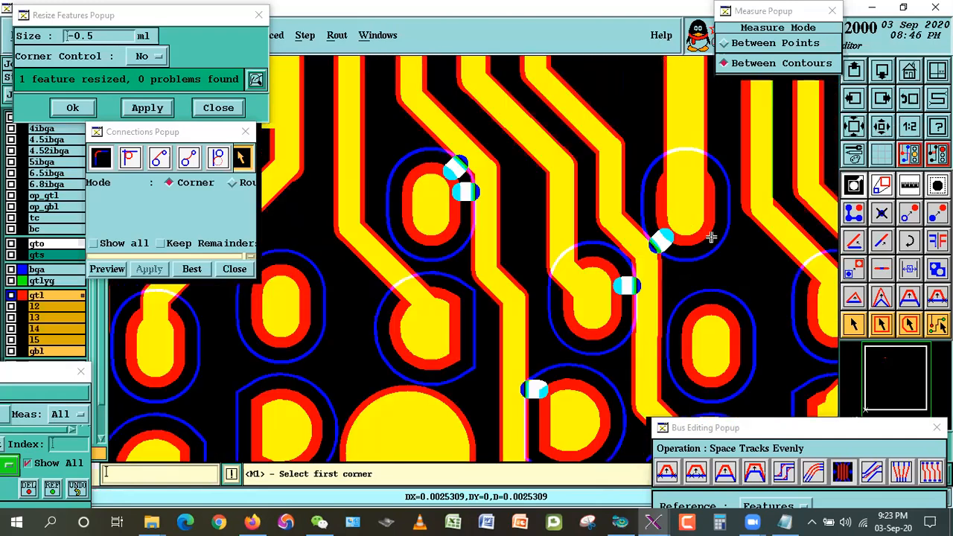
{"action": "left_click", "coordinate": [863, 126]}
{"action": "left_click", "coordinate": [865, 126]}
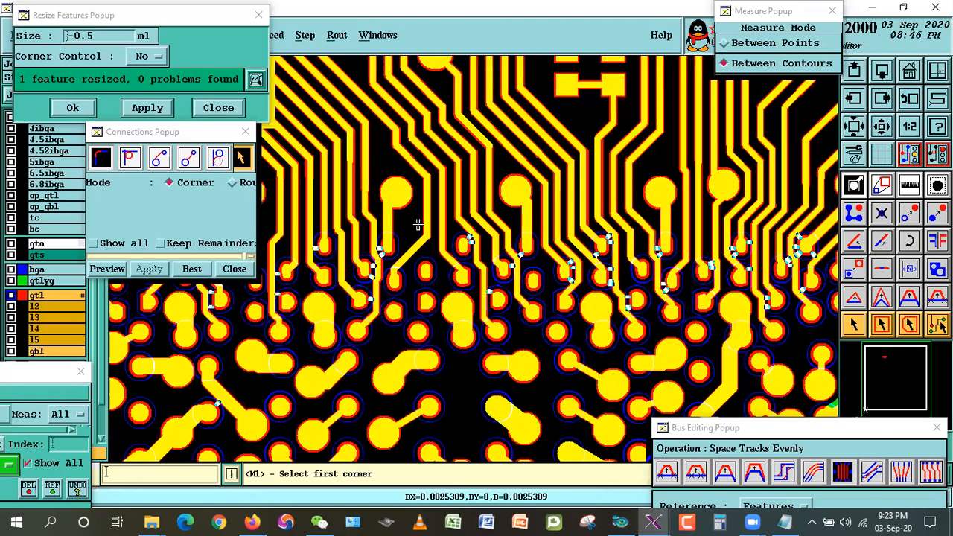
Shift the vertical trace segment beside the marked oval pad away from it at fixed angle and measure the spacing between them.
{"action": "left_click", "coordinate": [347, 202]}
{"action": "left_click", "coordinate": [530, 321]}
{"action": "left_click", "coordinate": [348, 97]}
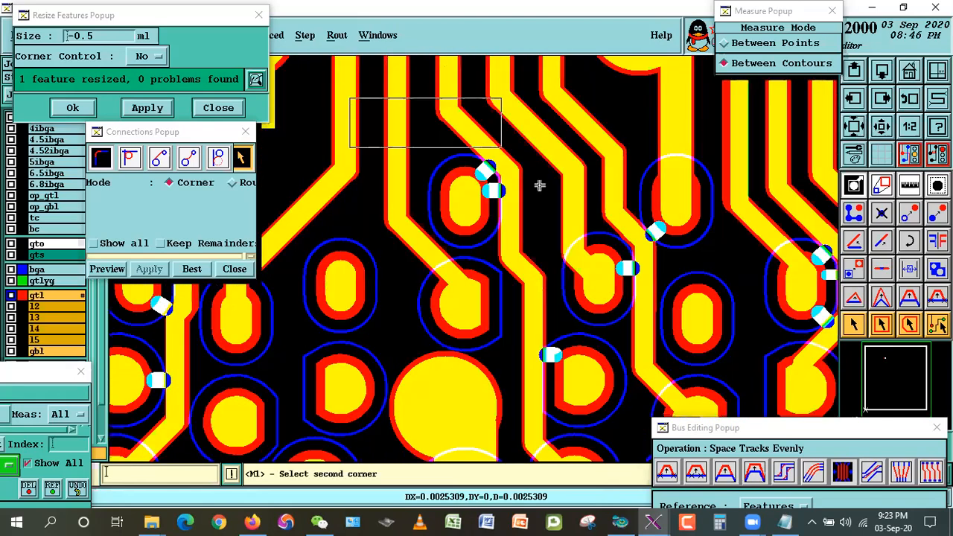
{"action": "left_click", "coordinate": [641, 303]}
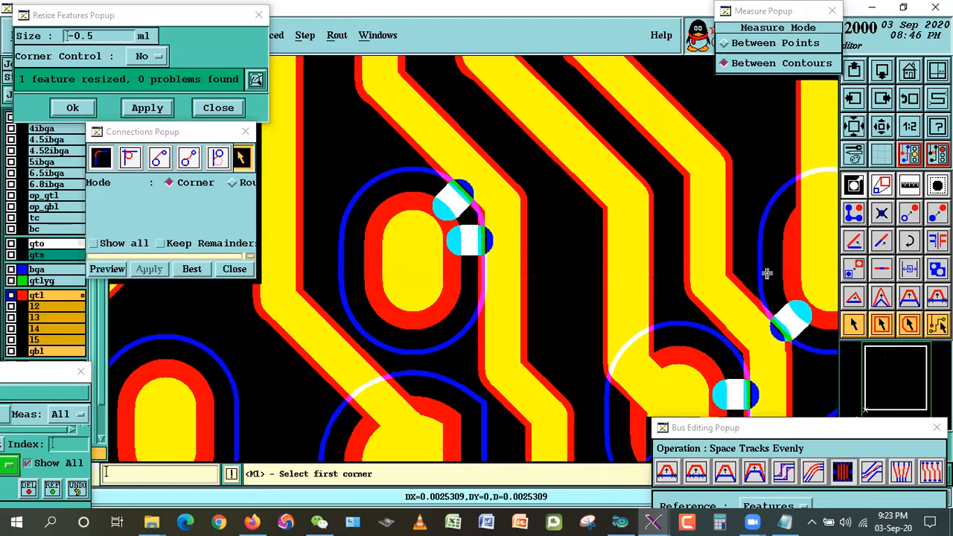
{"action": "left_click", "coordinate": [909, 297]}
{"action": "left_click", "coordinate": [492, 290]}
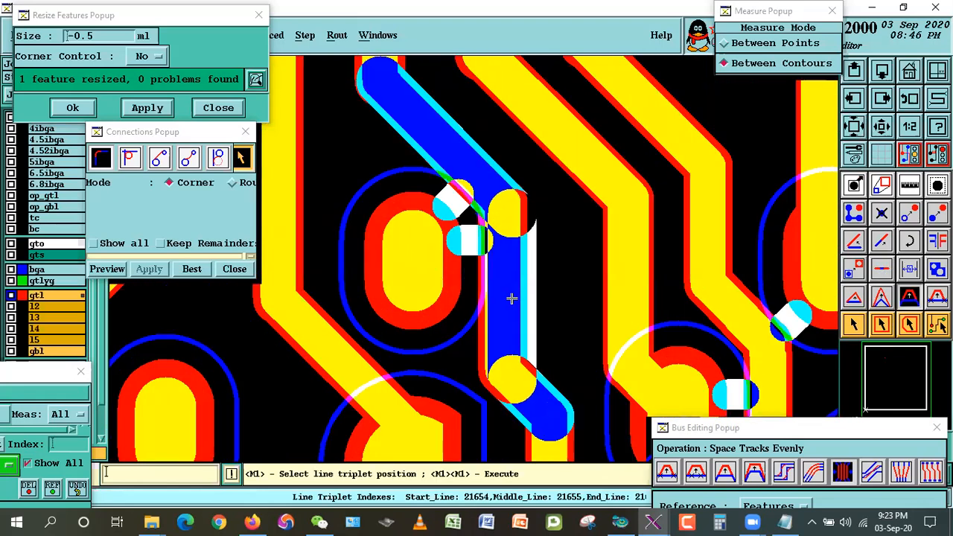
{"action": "double_click", "coordinate": [533, 303]}
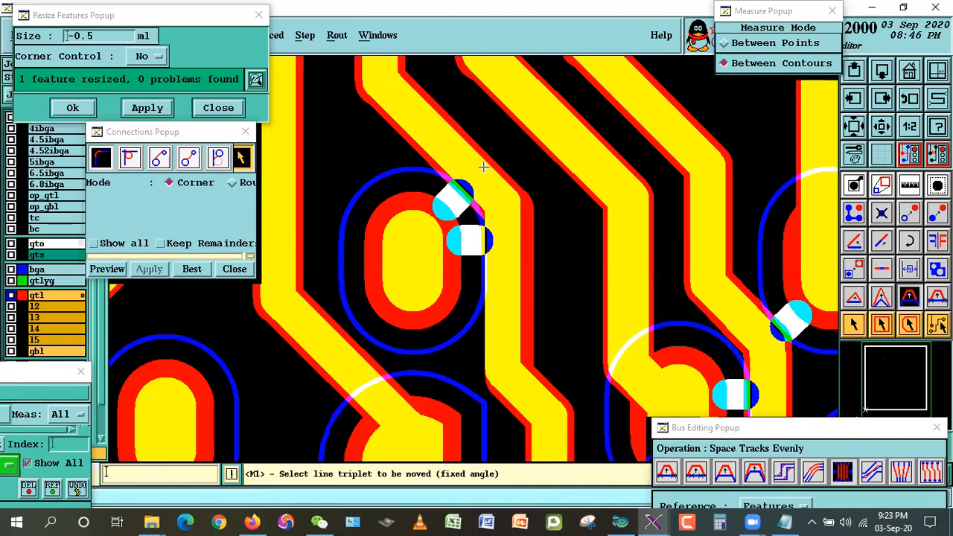
{"action": "left_click", "coordinate": [909, 185]}
{"action": "left_click", "coordinate": [410, 276]}
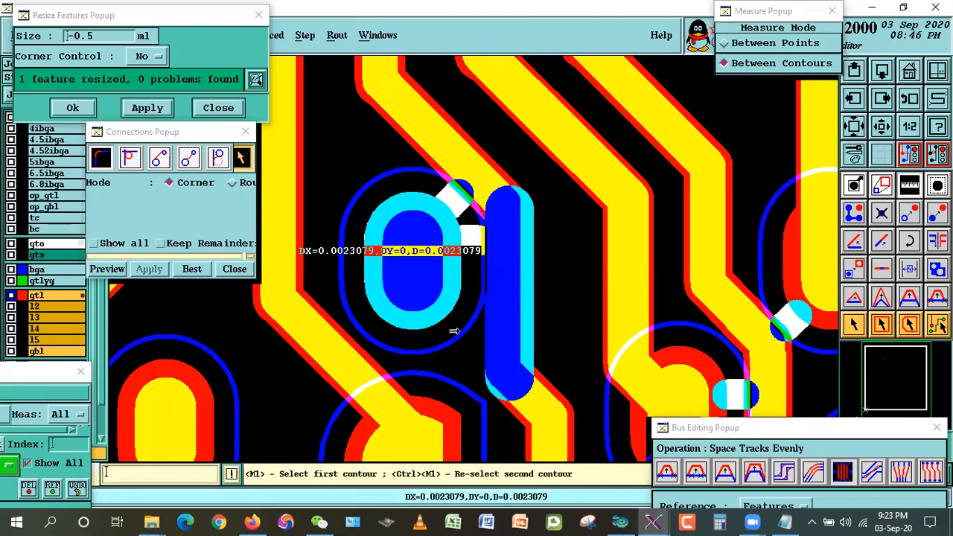
Shrink the oval pad beside the shifted vertical segment by 0.5 ml and measure its spacing to the segment again.
{"action": "left_click", "coordinate": [849, 329]}
{"action": "double_click", "coordinate": [416, 284]}
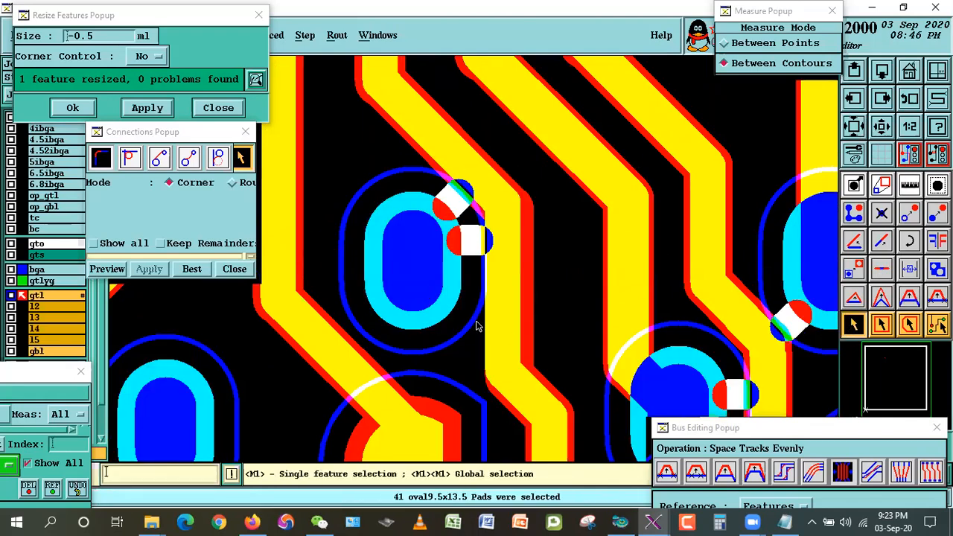
{"action": "left_click", "coordinate": [439, 296]}
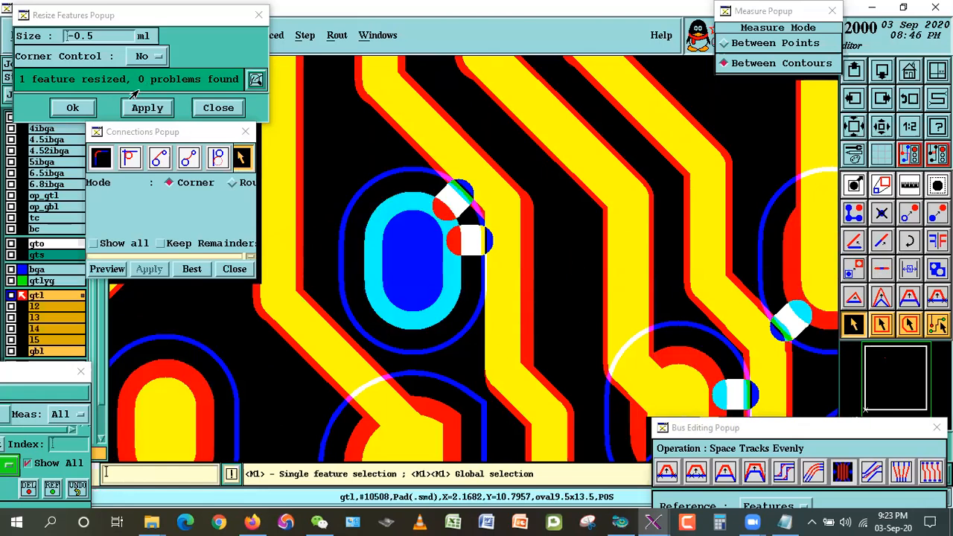
{"action": "left_click", "coordinate": [148, 107]}
{"action": "left_click", "coordinate": [909, 184]}
{"action": "left_click", "coordinate": [516, 271]}
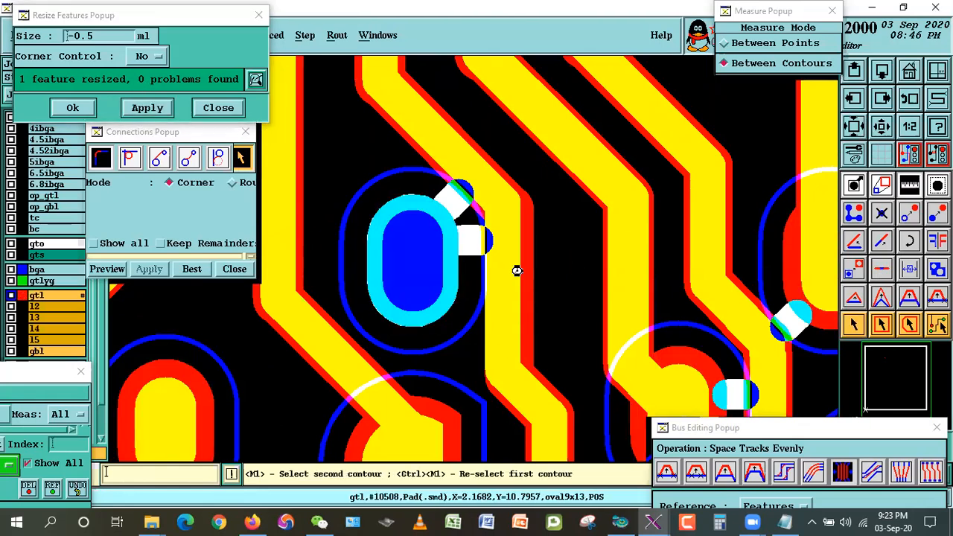
{"action": "left_click", "coordinate": [422, 283]}
{"action": "left_click", "coordinate": [850, 327]}
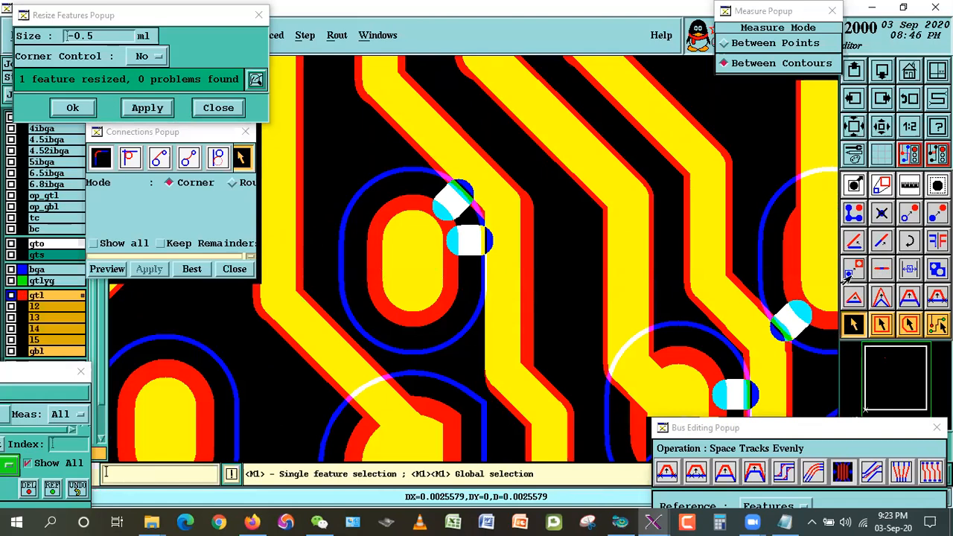
Measure the contour spacing between the diagonal segment above the shrunken pad and the neighbouring trace's diagonal segment.
{"action": "left_click", "coordinate": [883, 134]}
{"action": "right_click", "coordinate": [547, 161]}
{"action": "left_click", "coordinate": [563, 186]}
{"action": "left_click", "coordinate": [347, 128]}
{"action": "left_click", "coordinate": [639, 297]}
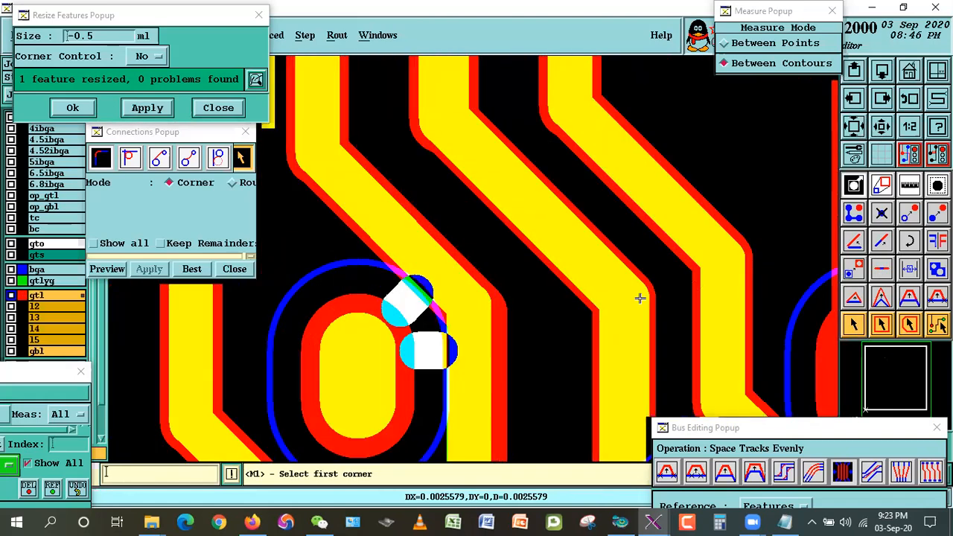
{"action": "left_click", "coordinate": [907, 186]}
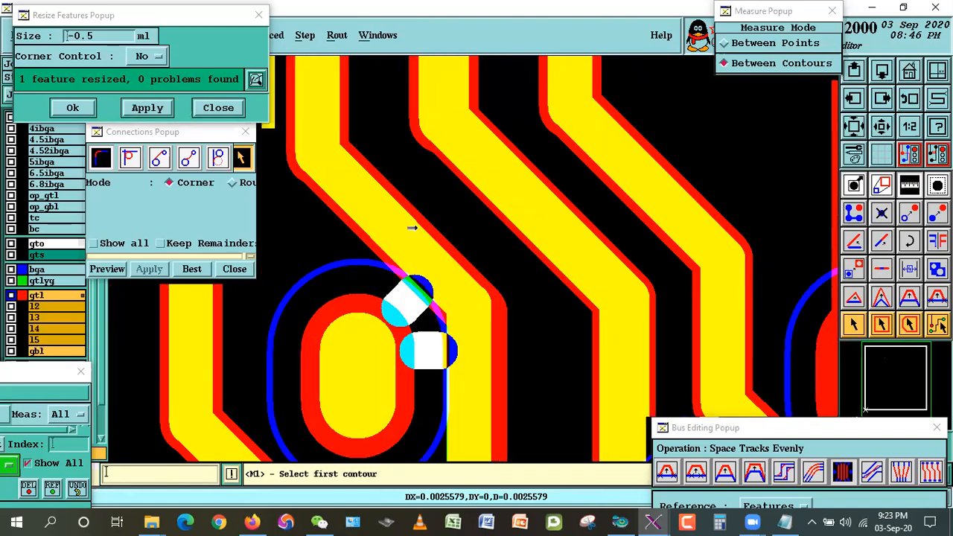
{"action": "left_click", "coordinate": [421, 225]}
{"action": "left_click", "coordinate": [486, 193]}
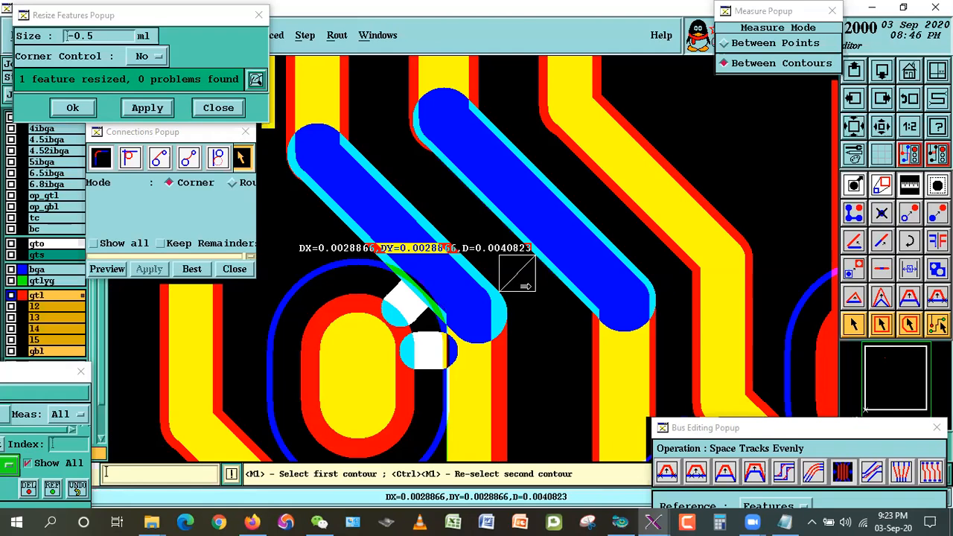
Shift the diagonal segment above the shrunken oval pad away from the pad at fixed angle.
{"action": "left_click", "coordinate": [853, 323]}
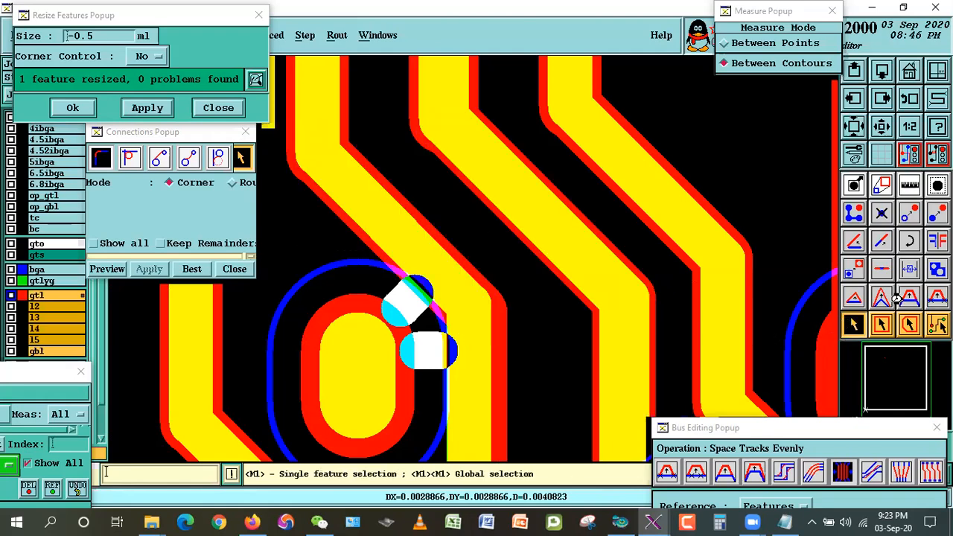
{"action": "left_click", "coordinate": [909, 297]}
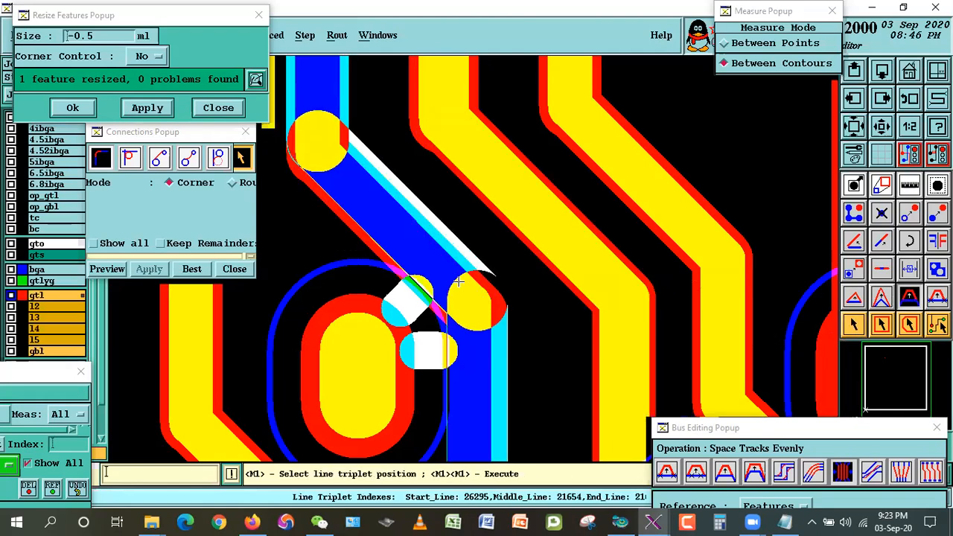
{"action": "double_click", "coordinate": [454, 281]}
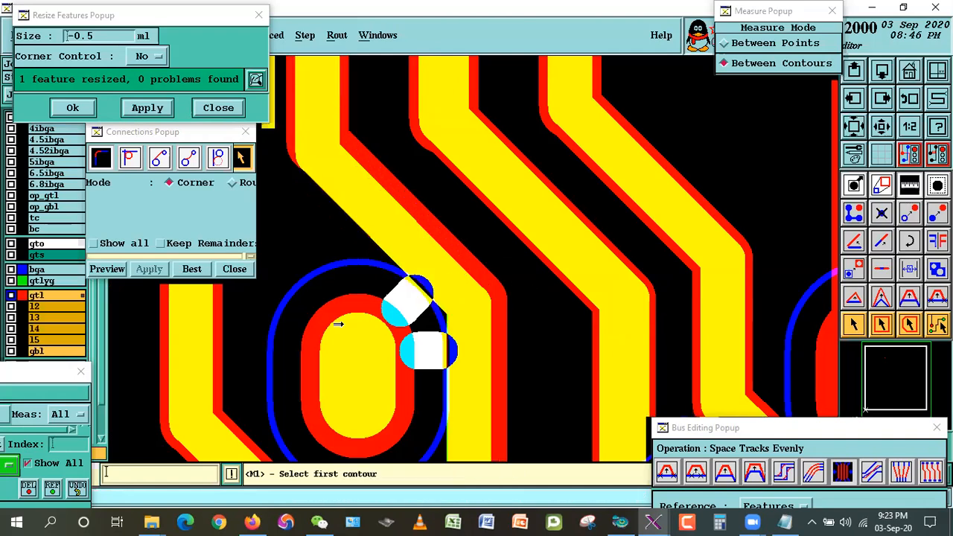
Measure the contour spacing from the shifted diagonal segment to the oval pad and to the neighbouring diagonal trace.
{"action": "left_click", "coordinate": [392, 295]}
{"action": "left_click", "coordinate": [395, 242]}
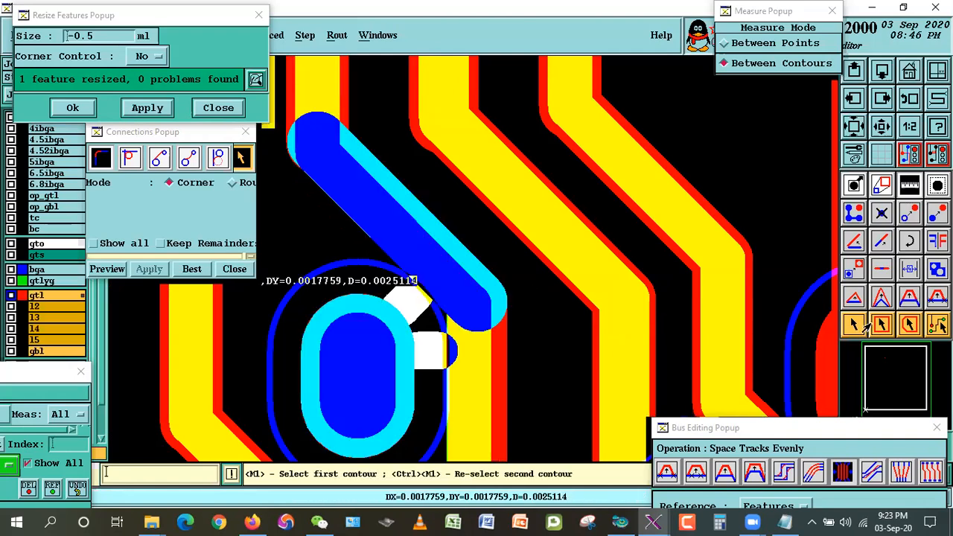
{"action": "left_click", "coordinate": [443, 249]}
{"action": "left_click", "coordinate": [488, 223]}
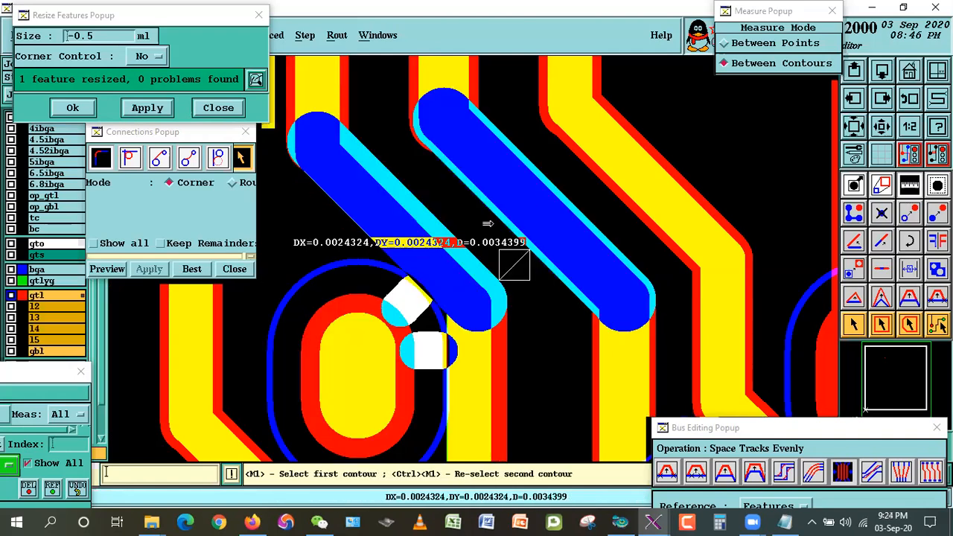
Measure the contour spacing between the neighbouring trace's upper vertical segment and the shifted diagonal segment above the oval pad.
{"action": "left_click", "coordinate": [418, 91]}
{"action": "left_click", "coordinate": [413, 77]}
{"action": "left_click", "coordinate": [420, 82]}
{"action": "left_click", "coordinate": [377, 207]}
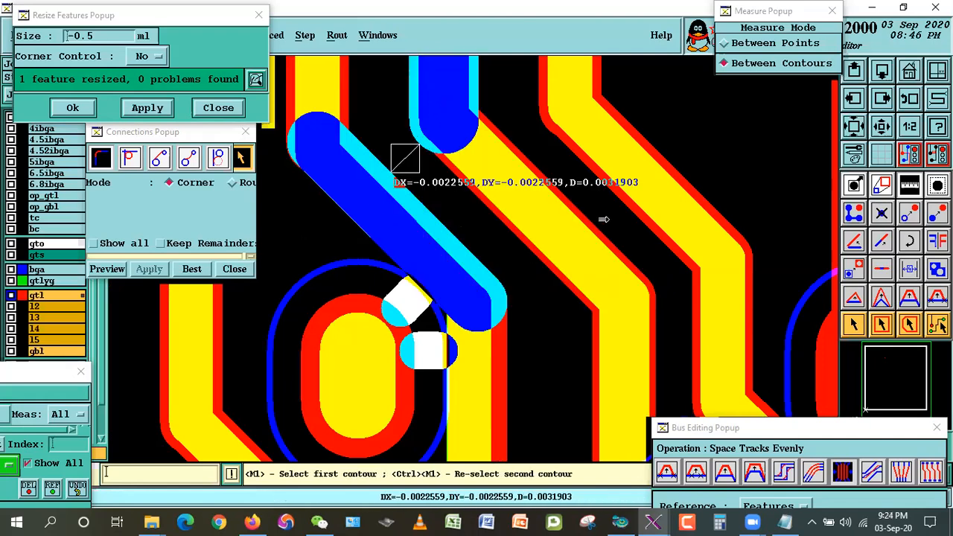
{"action": "left_click", "coordinate": [853, 327]}
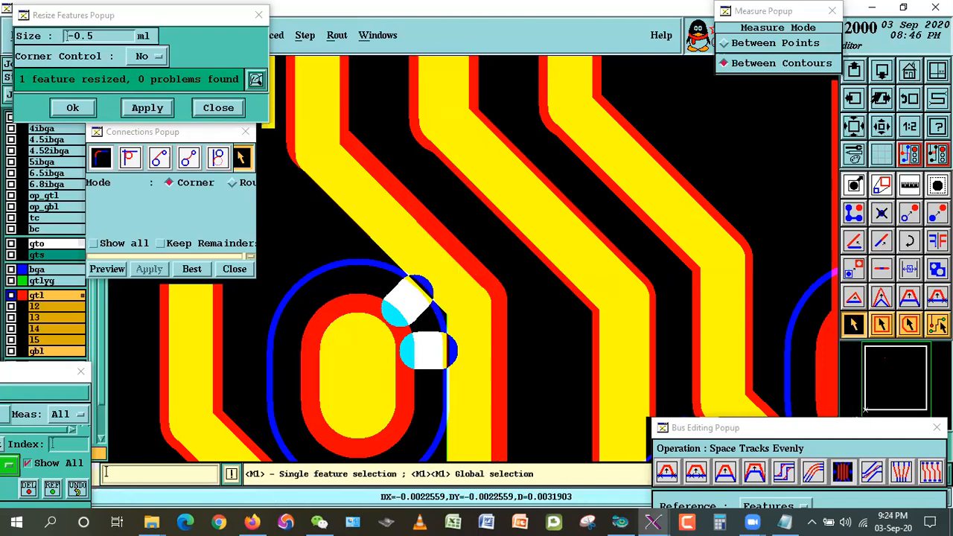
Shift the vertical trace segment beside the marked cut-sided round pad away from that pad at fixed angle.
{"action": "left_click", "coordinate": [879, 123]}
{"action": "left_click", "coordinate": [879, 125]}
{"action": "right_click", "coordinate": [665, 290]}
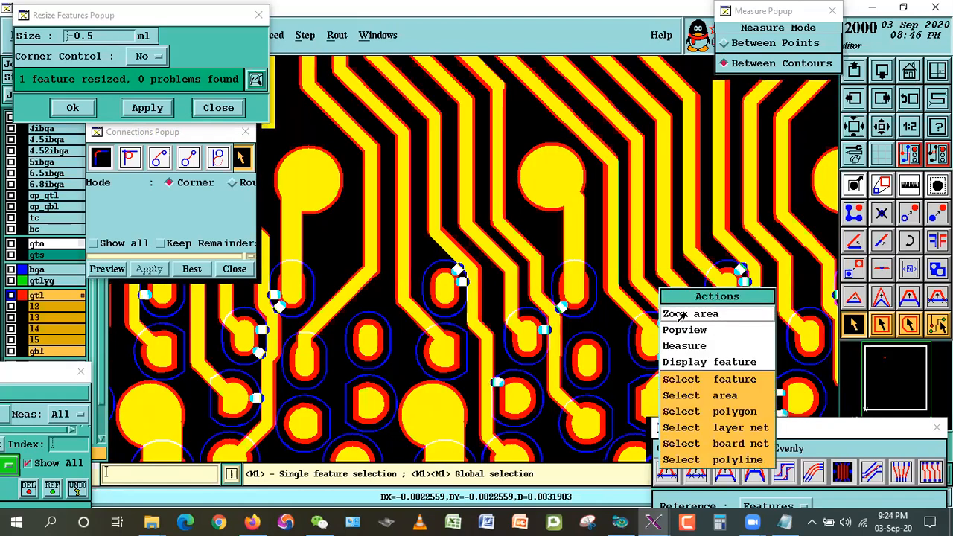
{"action": "left_click", "coordinate": [683, 316]}
{"action": "left_click", "coordinate": [400, 340]}
{"action": "left_click", "coordinate": [539, 460]}
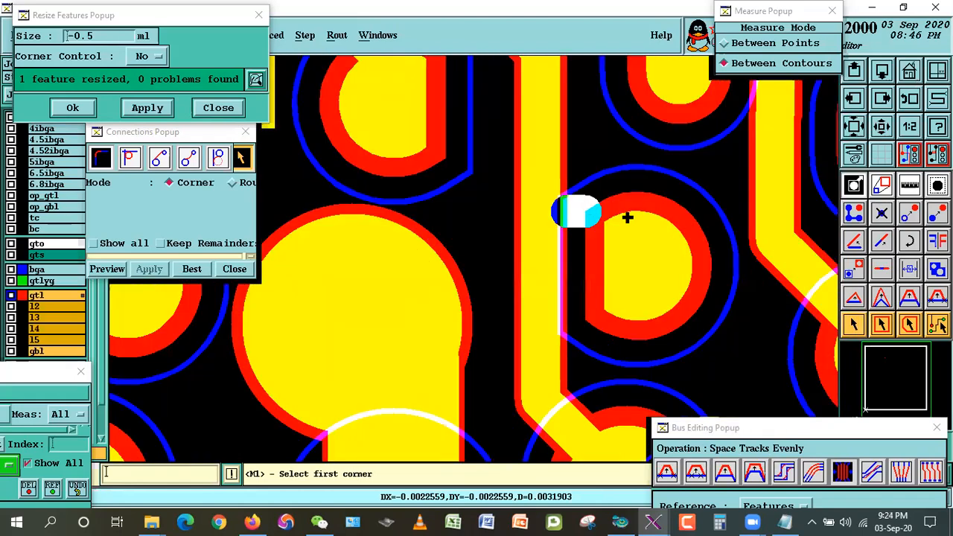
{"action": "key", "text": "Page_Down"}
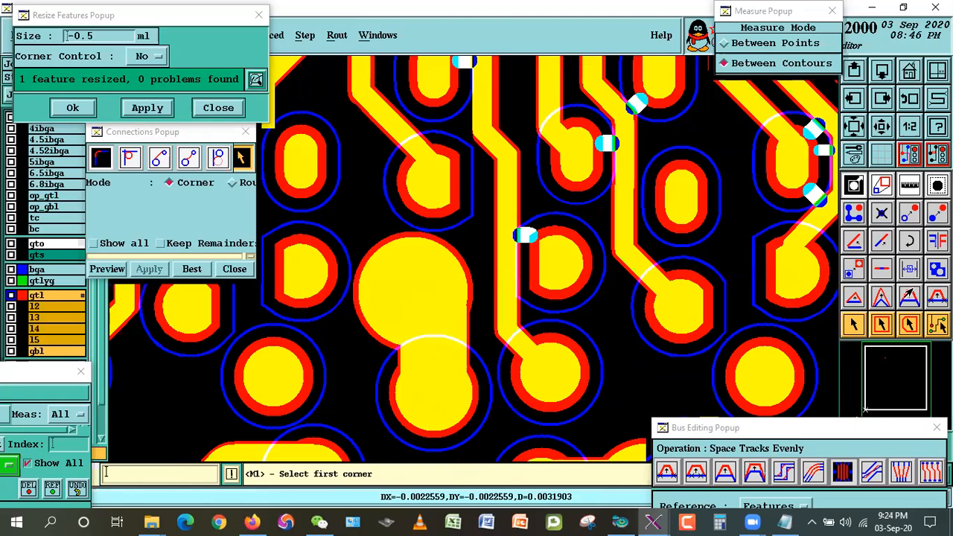
{"action": "left_click", "coordinate": [908, 291]}
{"action": "left_click", "coordinate": [504, 272]}
{"action": "left_click", "coordinate": [504, 273]}
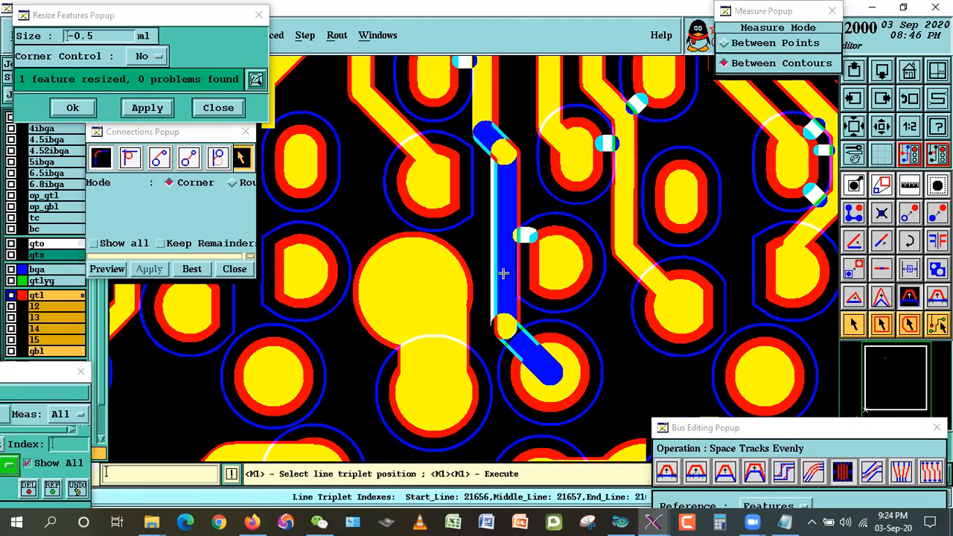
{"action": "left_click", "coordinate": [497, 273]}
Measure the contour spacing between the cut-sided round pad and the shifted vertical segment.
{"action": "left_click", "coordinate": [910, 184]}
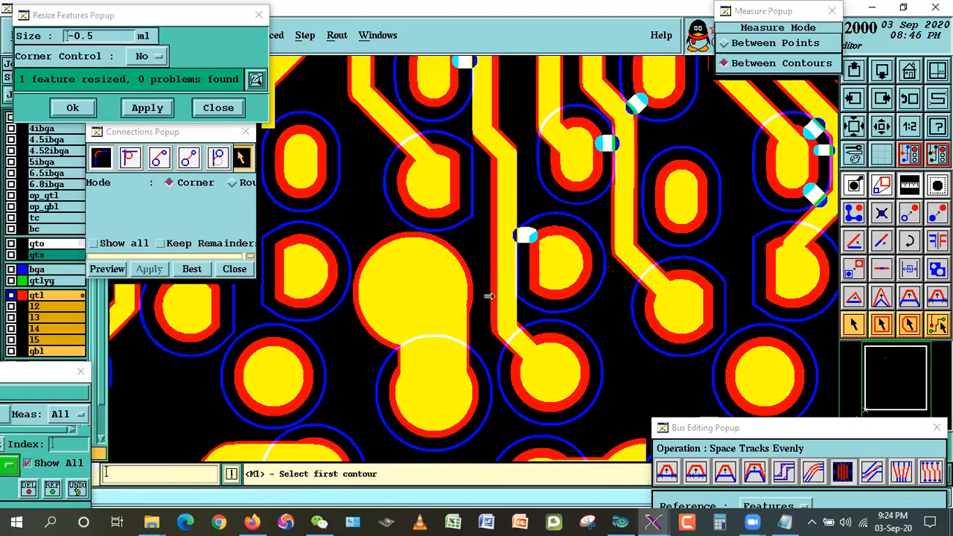
{"action": "left_click", "coordinate": [550, 259]}
{"action": "left_click", "coordinate": [505, 265]}
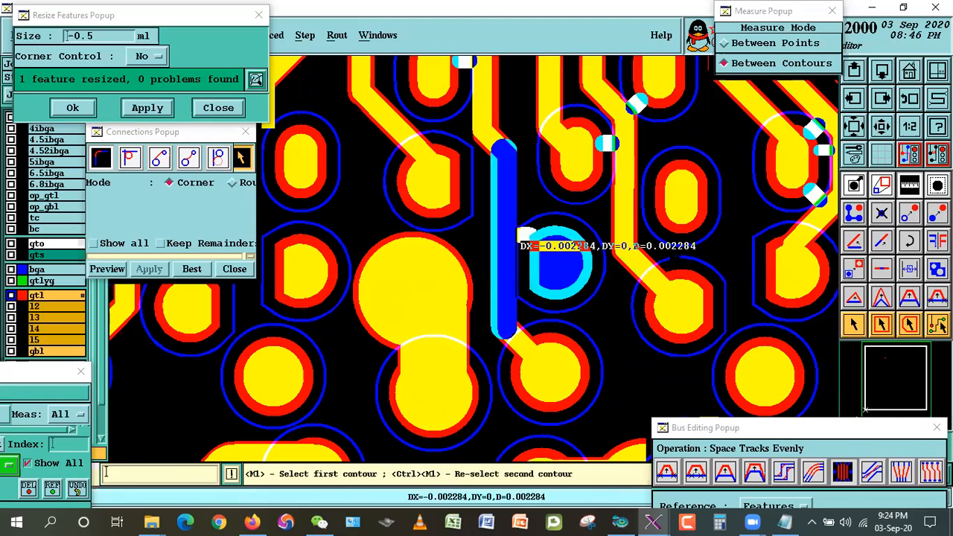
Shrink the cut-sided round pad by 0.5 ml and measure its spacing to the vertical segment again.
{"action": "left_click", "coordinate": [854, 323]}
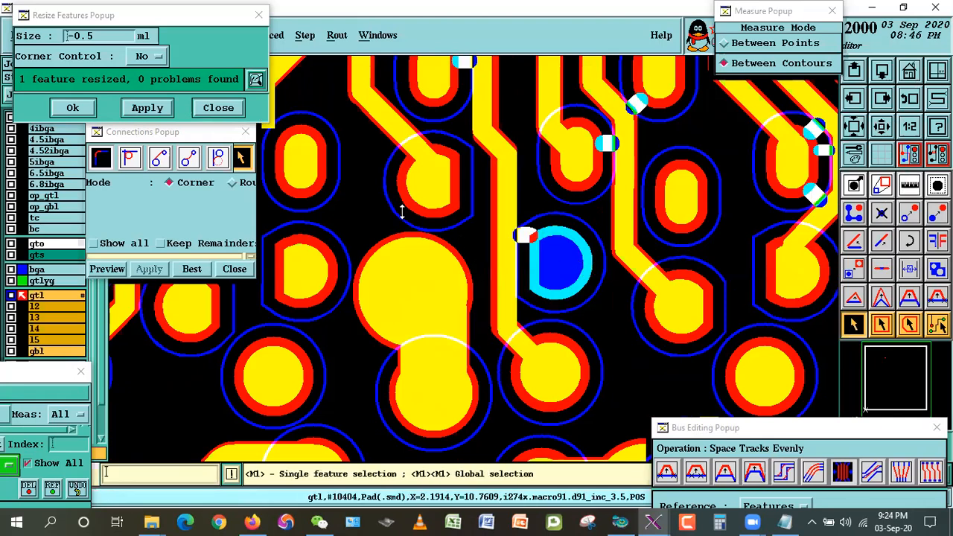
{"action": "left_click", "coordinate": [160, 111]}
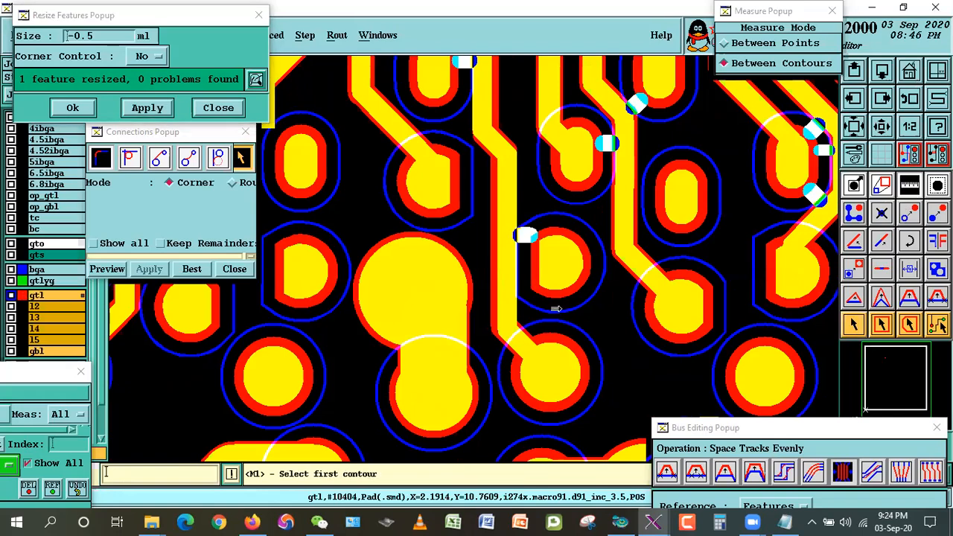
{"action": "left_click", "coordinate": [525, 236]}
{"action": "left_click", "coordinate": [524, 236]}
{"action": "left_click", "coordinate": [858, 330]}
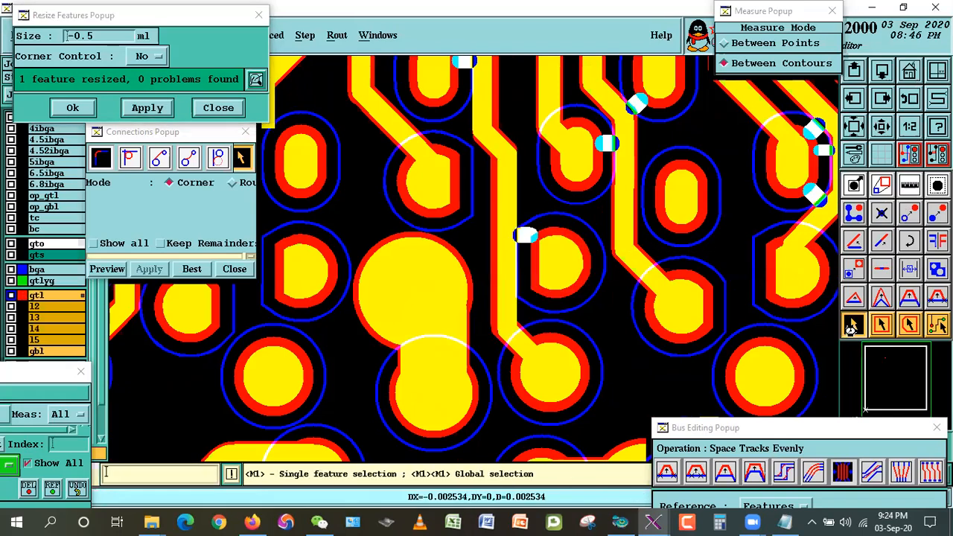
Inspect the individual line pieces of the vertical trace running between the two oval pads.
{"action": "left_click", "coordinate": [880, 125]}
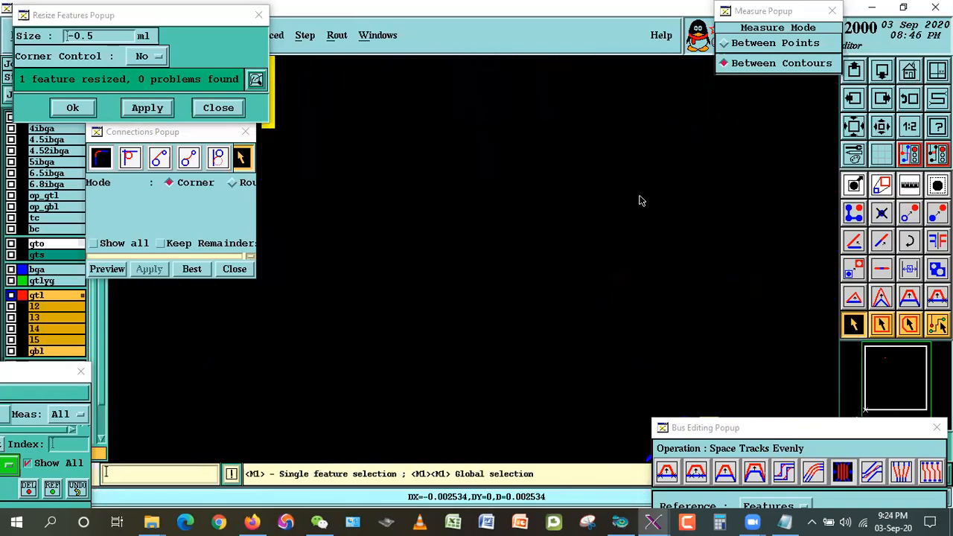
{"action": "right_click", "coordinate": [617, 185]}
{"action": "left_click", "coordinate": [645, 210]}
{"action": "left_click", "coordinate": [430, 110]}
{"action": "left_click", "coordinate": [610, 272]}
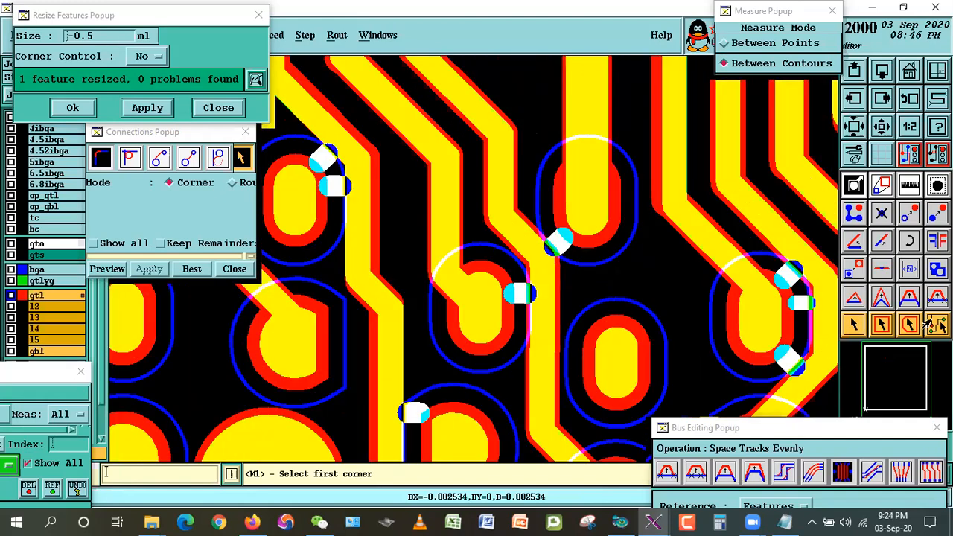
{"action": "left_click", "coordinate": [853, 333]}
{"action": "left_click", "coordinate": [545, 335]}
{"action": "left_click", "coordinate": [542, 384]}
{"action": "left_click", "coordinate": [537, 369]}
{"action": "left_click", "coordinate": [545, 333]}
{"action": "left_click", "coordinate": [549, 326]}
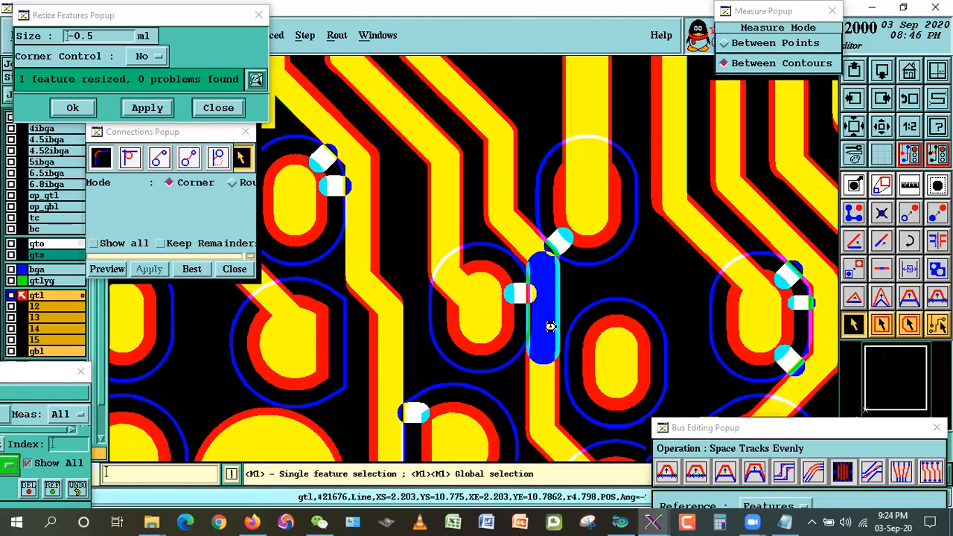
{"action": "left_click", "coordinate": [655, 287]}
Try to space the vertical trace segment evenly between the two oval pads.
{"action": "left_click", "coordinate": [841, 472]}
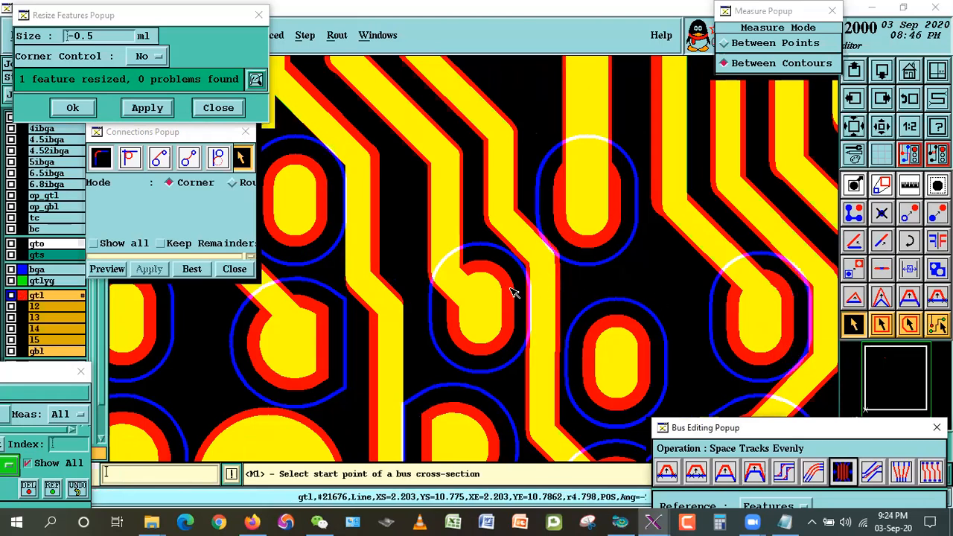
{"action": "left_click", "coordinate": [510, 293]}
{"action": "double_click", "coordinate": [598, 335]}
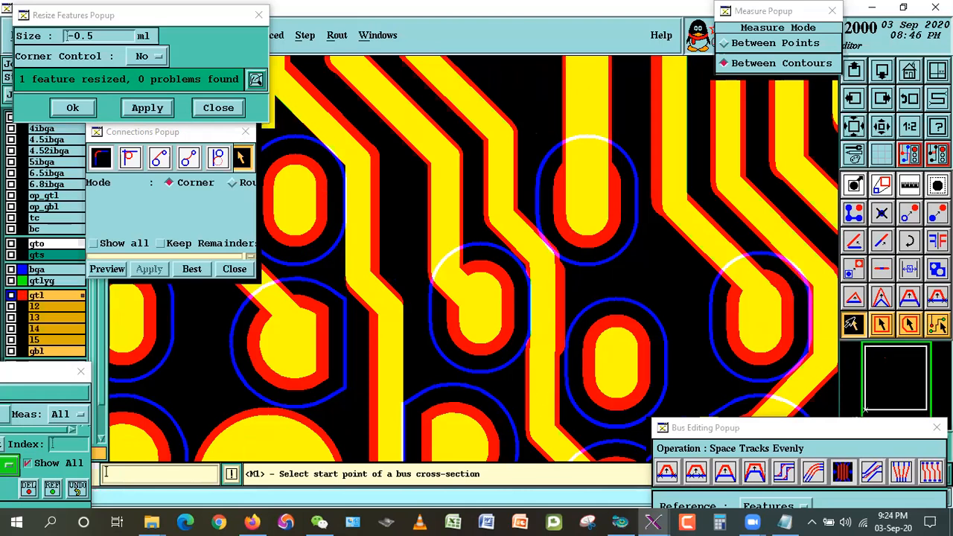
{"action": "left_click", "coordinate": [853, 323]}
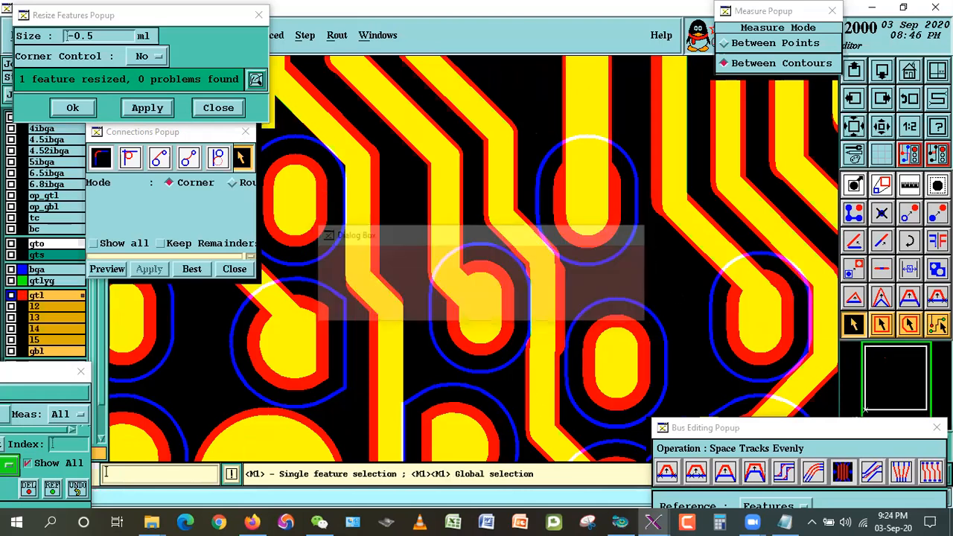
Delete the lower pieces of the vertical trace segment between the two oval pads.
{"action": "left_click", "coordinate": [546, 372]}
{"action": "key", "text": "ctrl+b"}
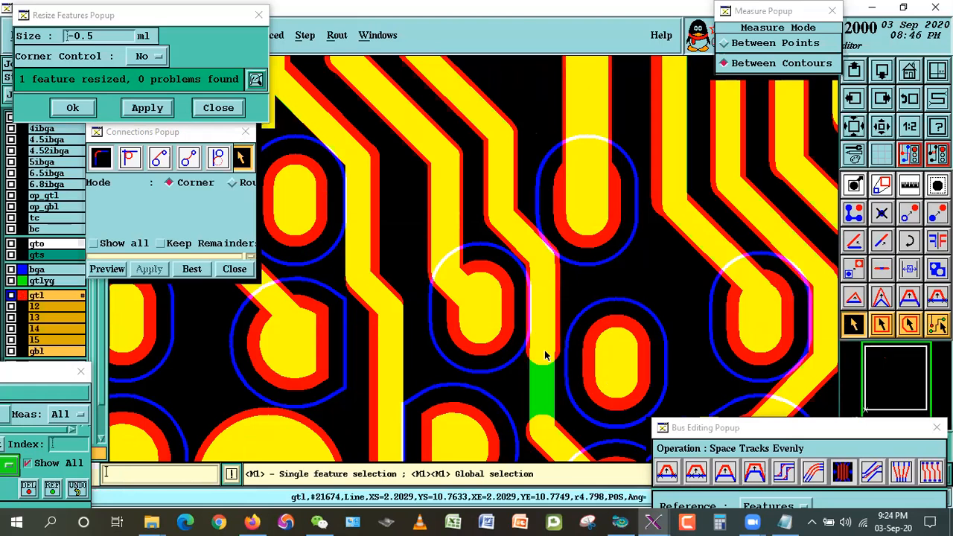
{"action": "left_click", "coordinate": [584, 422]}
{"action": "left_click", "coordinate": [545, 355]}
{"action": "key", "text": "ctrl+b"}
{"action": "left_click", "coordinate": [555, 382]}
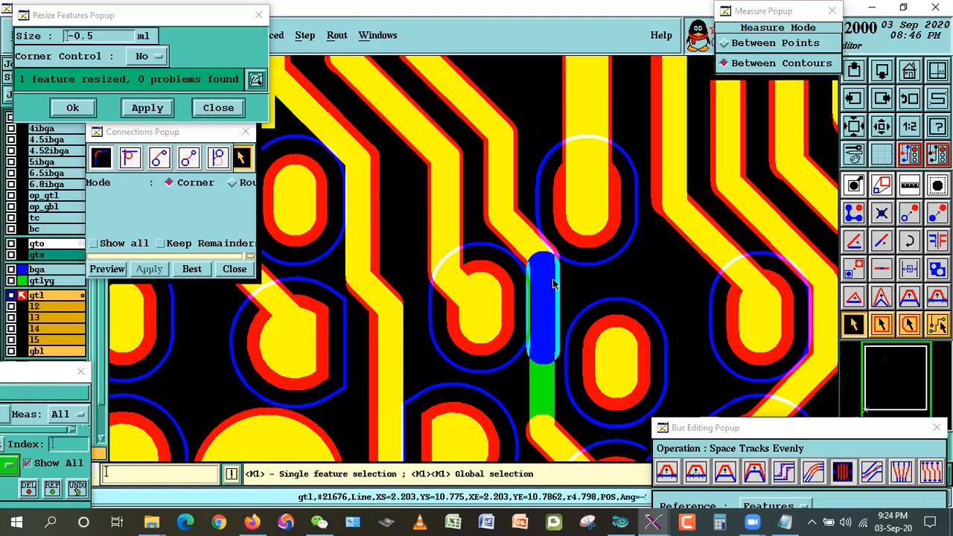
Connect the remaining vertical segment to the diagonal segment below it using the Corner connection mode.
{"action": "left_click", "coordinate": [553, 256]}
{"action": "left_click", "coordinate": [550, 257]}
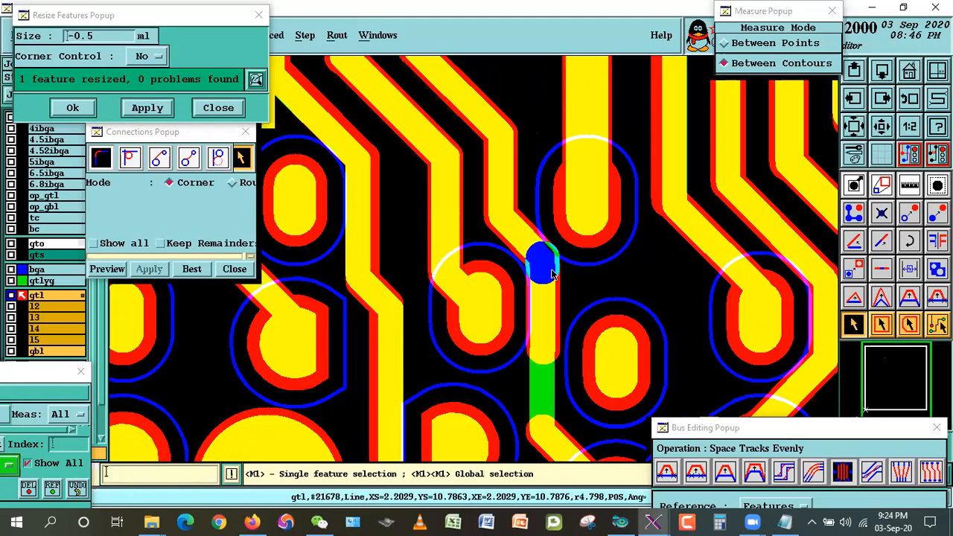
{"action": "left_click", "coordinate": [575, 285]}
{"action": "left_click", "coordinate": [542, 344]}
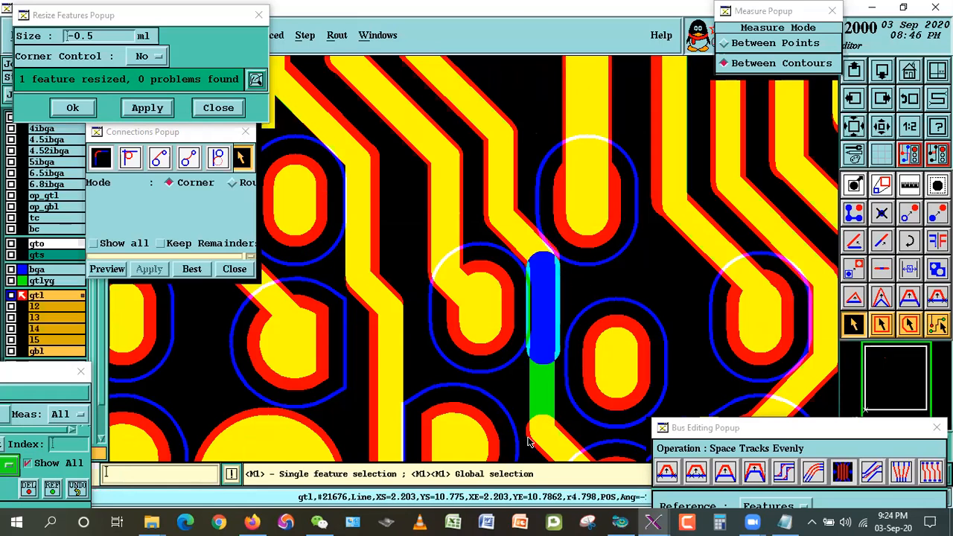
{"action": "left_click", "coordinate": [188, 269]}
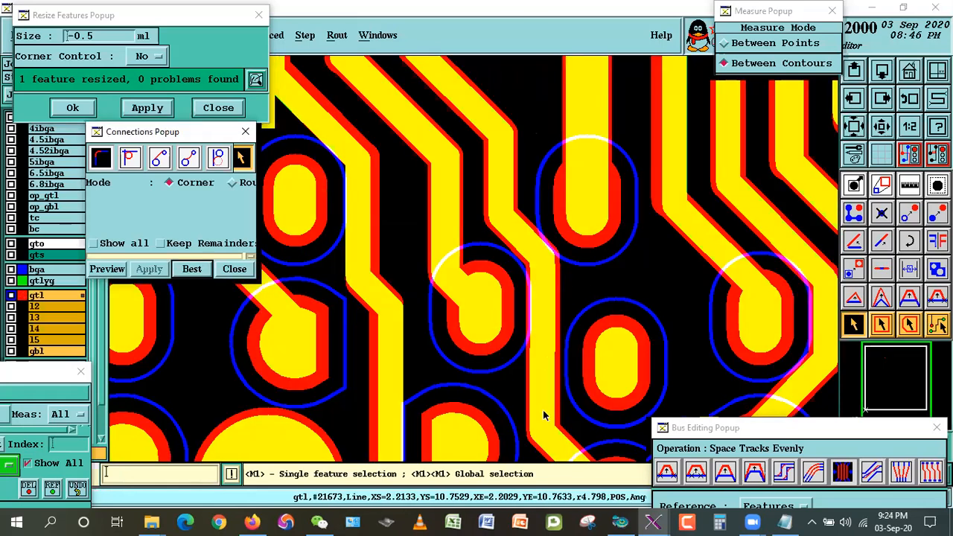
Remove the tiny line pieces at the vertical segment's upper corner and connect it to the short diagonal above in Corner mode.
{"action": "left_click", "coordinate": [542, 340]}
{"action": "left_click", "coordinate": [548, 268]}
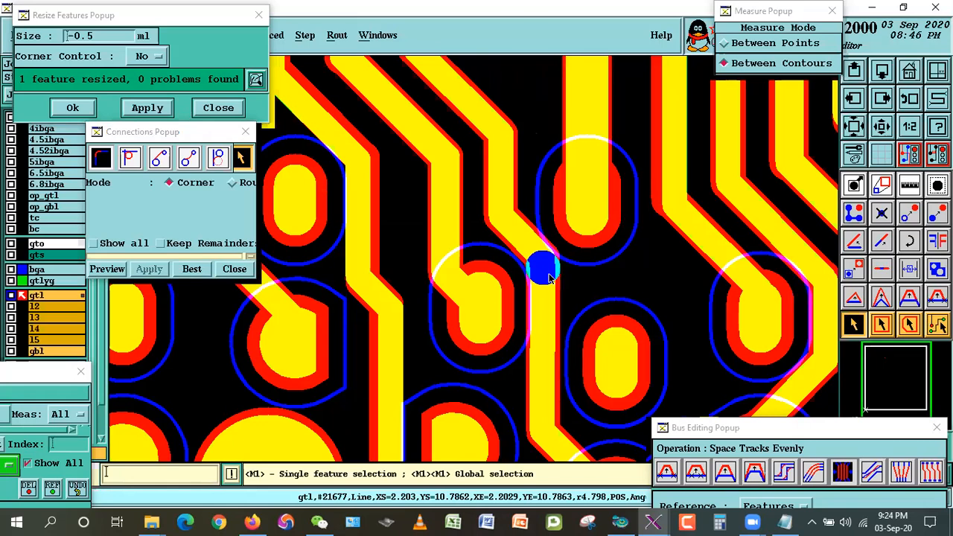
{"action": "left_click", "coordinate": [575, 281]}
{"action": "left_click", "coordinate": [551, 273]}
{"action": "left_click", "coordinate": [553, 270]}
{"action": "left_click", "coordinate": [552, 265]}
{"action": "left_click", "coordinate": [552, 269]}
{"action": "left_click", "coordinate": [551, 272]}
{"action": "left_click", "coordinate": [553, 272]}
{"action": "left_click", "coordinate": [547, 261]}
{"action": "left_click", "coordinate": [549, 262]}
{"action": "left_click", "coordinate": [550, 261]}
{"action": "left_click", "coordinate": [551, 269]}
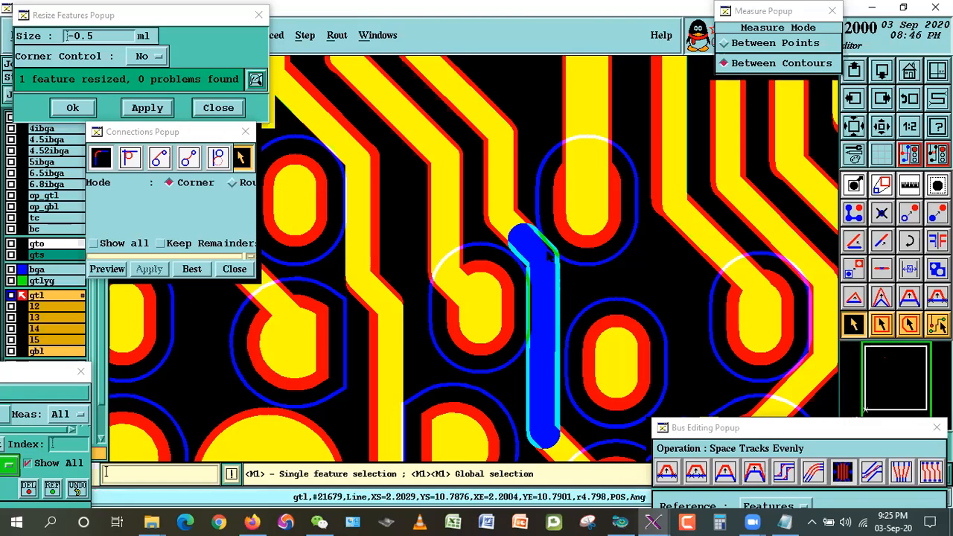
{"action": "left_click", "coordinate": [581, 365]}
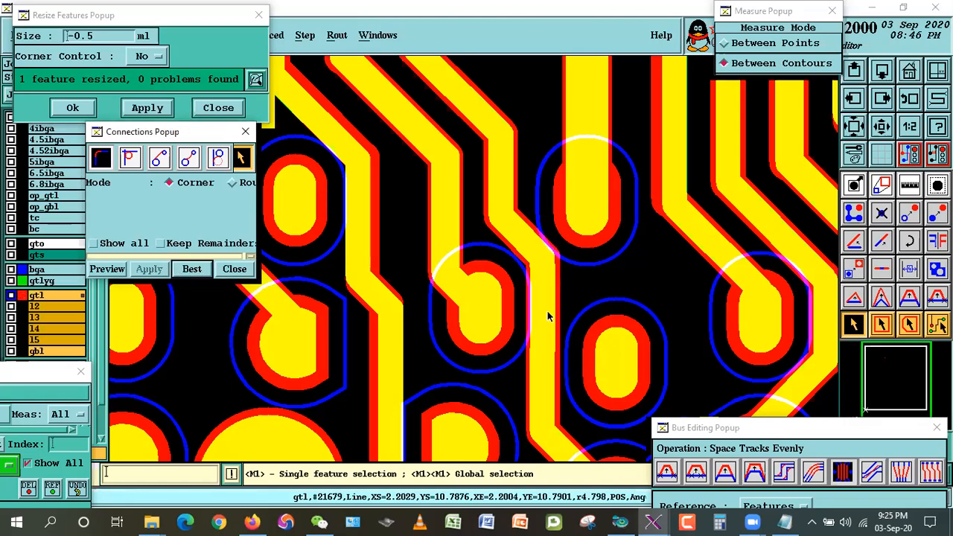
Delete the tiny piece and the upper diagonal piece between the short diagonal and the upper vertical segment.
{"action": "left_click", "coordinate": [549, 313]}
{"action": "left_click", "coordinate": [524, 237]}
{"action": "left_click", "coordinate": [524, 239]}
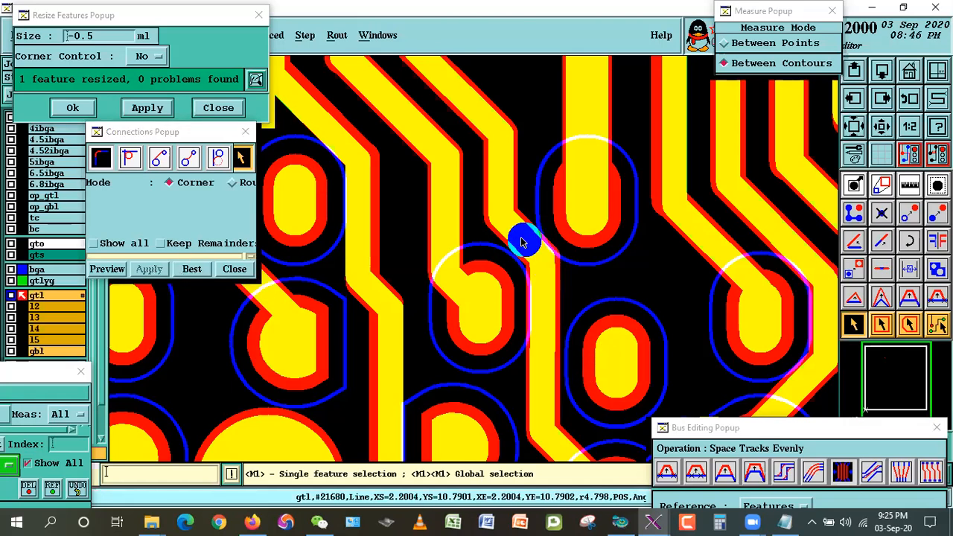
{"action": "left_click", "coordinate": [522, 239]}
{"action": "left_click", "coordinate": [635, 261]}
{"action": "left_click", "coordinate": [544, 251]}
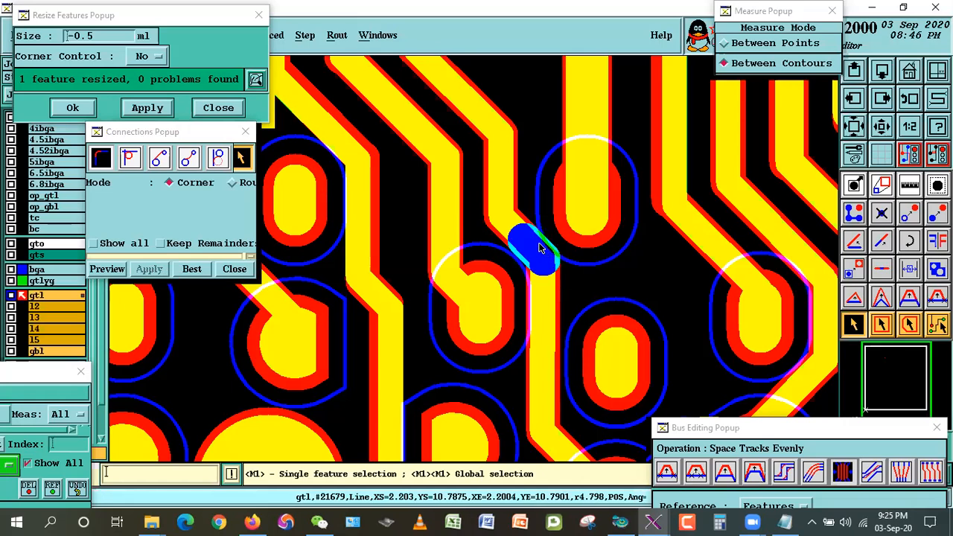
{"action": "left_click", "coordinate": [542, 249]}
{"action": "left_click", "coordinate": [529, 241]}
{"action": "left_click", "coordinate": [521, 228]}
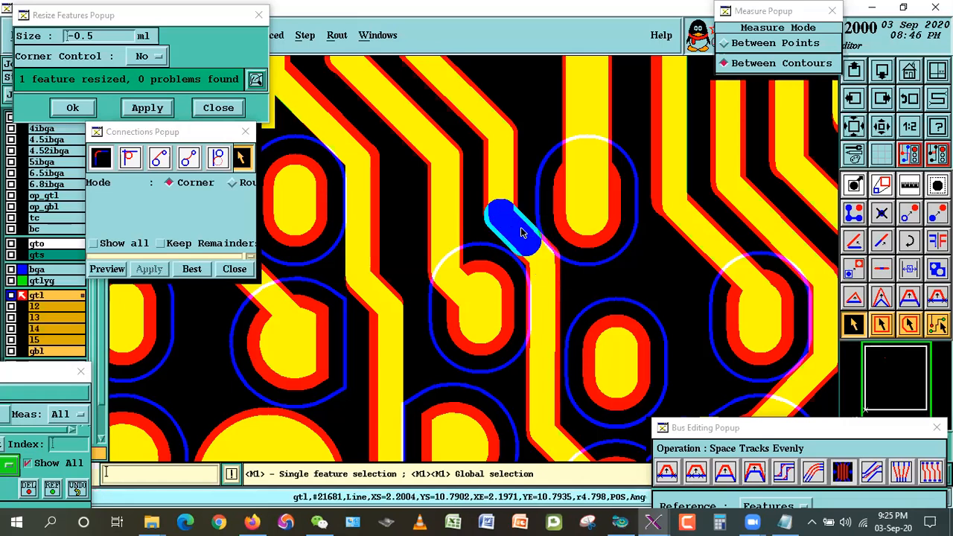
{"action": "key", "text": "ctrl+b"}
Connect the upper vertical segment to the short diagonal segment using the Corner connection mode.
{"action": "left_click", "coordinate": [519, 233]}
{"action": "left_click", "coordinate": [512, 229]}
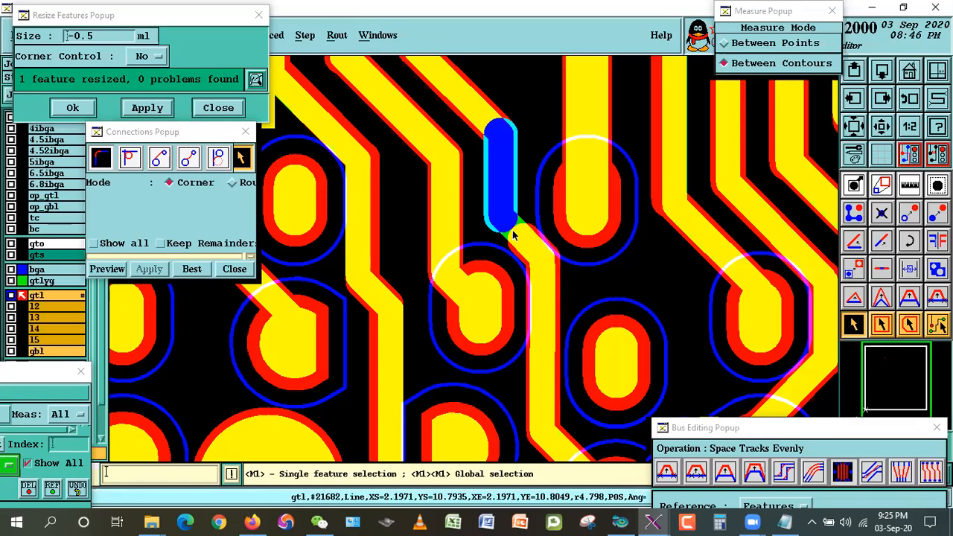
{"action": "left_click", "coordinate": [541, 244]}
{"action": "left_click", "coordinate": [192, 271]}
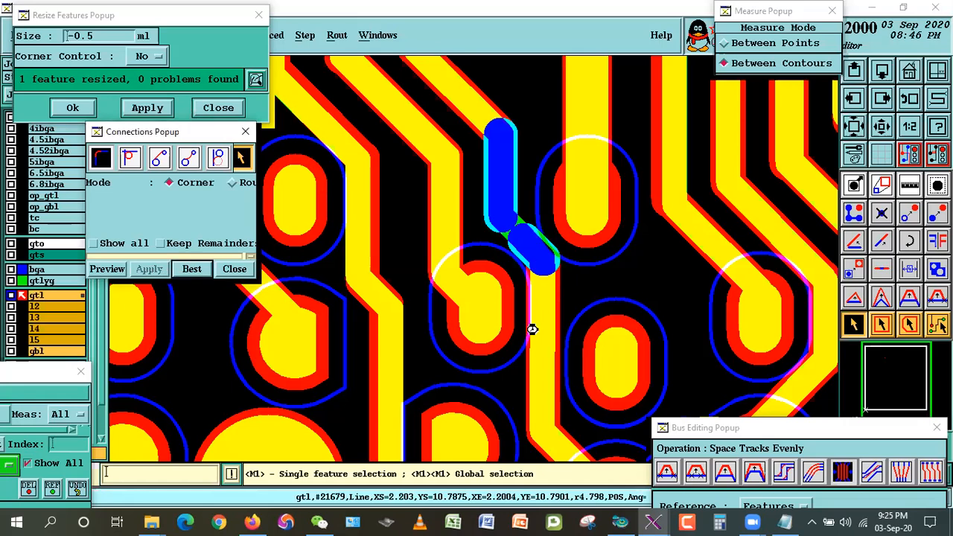
{"action": "left_click", "coordinate": [531, 226]}
Space the merged vertical trace segment evenly between the two oval pads.
{"action": "left_click", "coordinate": [541, 422]}
{"action": "left_click", "coordinate": [543, 431]}
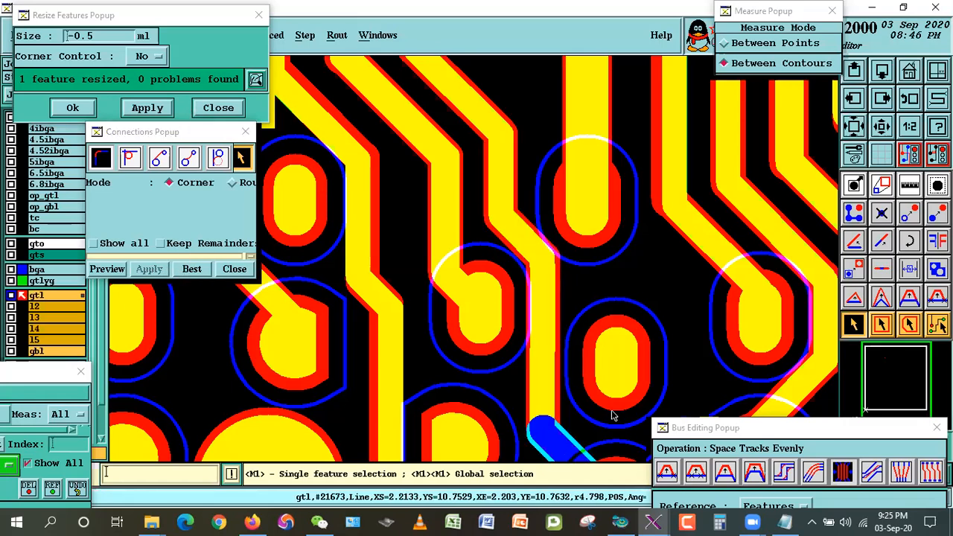
{"action": "left_click", "coordinate": [667, 285]}
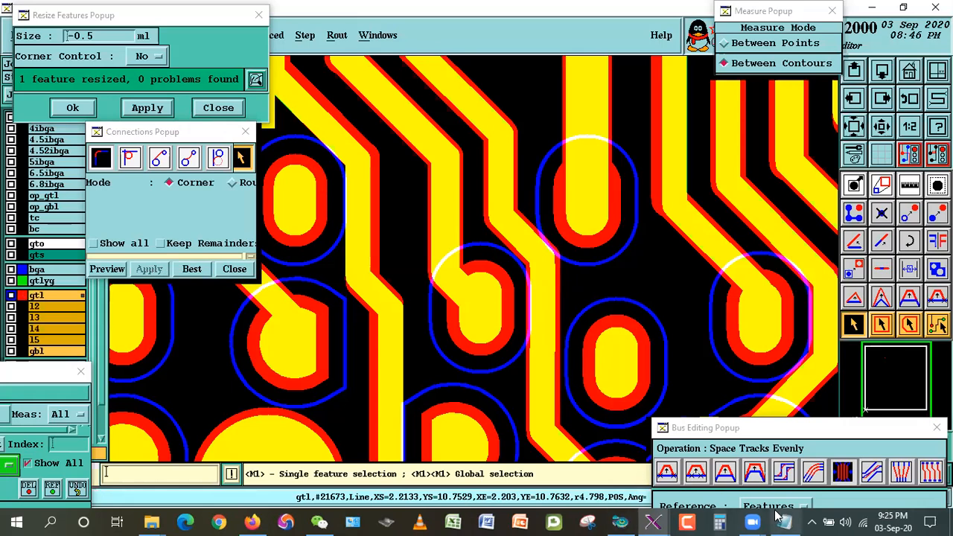
{"action": "left_click", "coordinate": [842, 472]}
{"action": "left_click", "coordinate": [512, 323]}
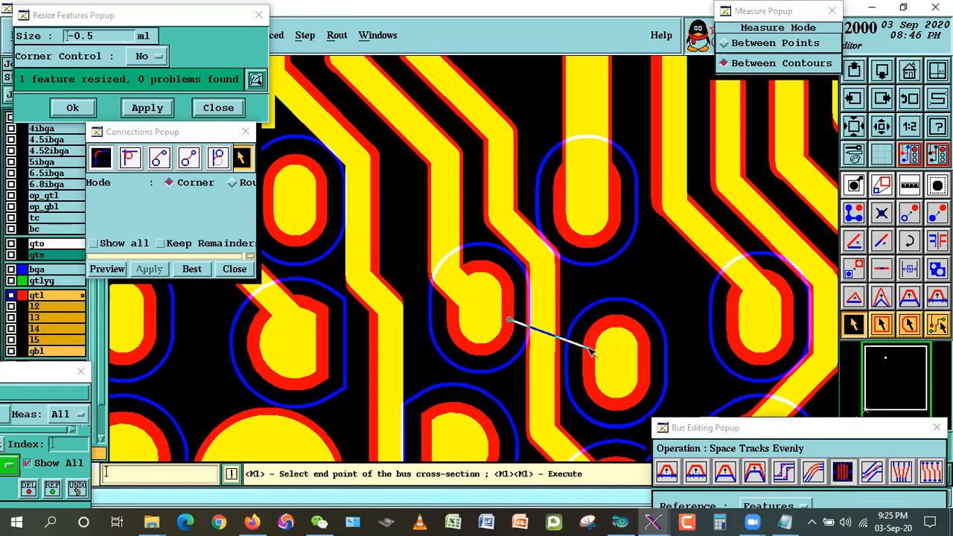
{"action": "left_click", "coordinate": [585, 356]}
Measure the contour spacing between the evenly spaced vertical trace segment and the oval pads on both sides.
{"action": "left_click", "coordinate": [909, 158]}
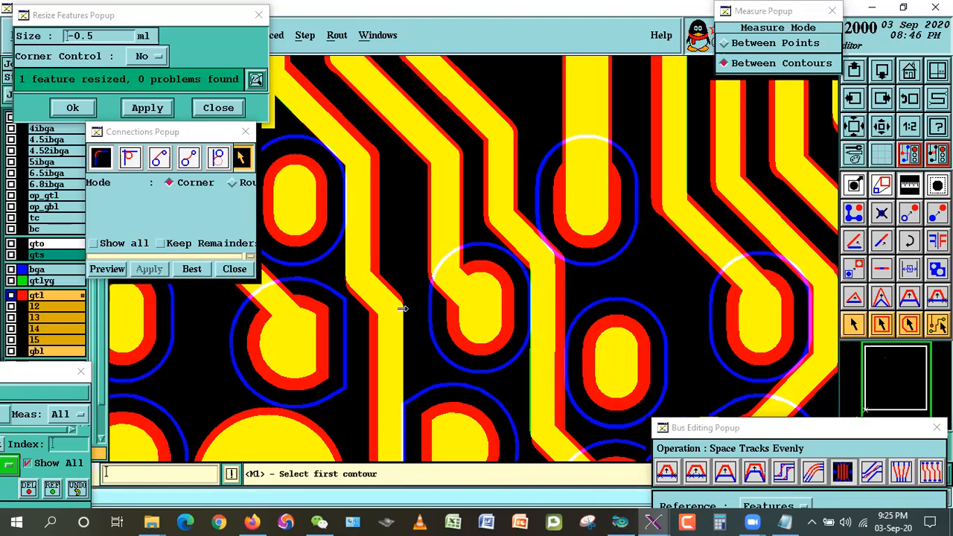
{"action": "left_click", "coordinate": [489, 314]}
{"action": "left_click", "coordinate": [548, 335]}
{"action": "left_click", "coordinate": [532, 371]}
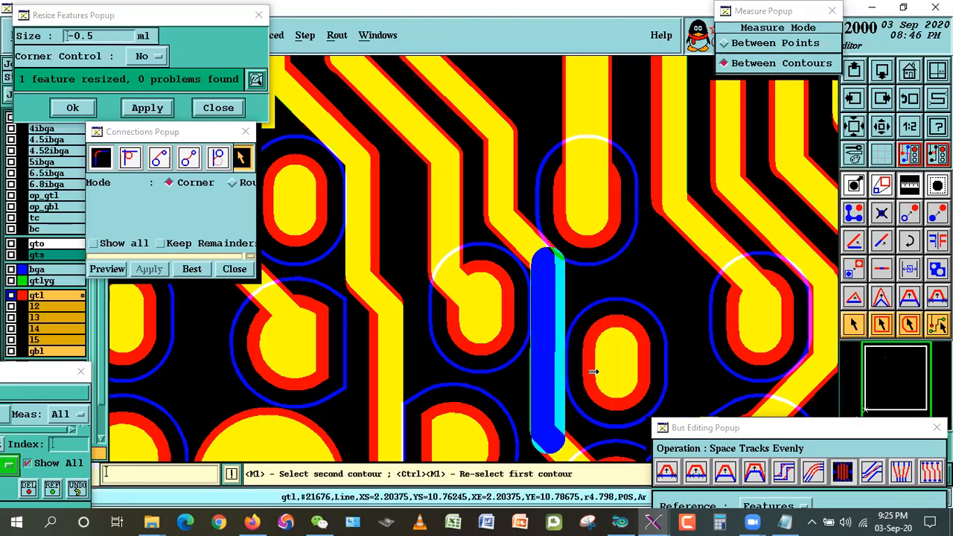
{"action": "left_click", "coordinate": [595, 372]}
Resize the oval pad left of the vertical segment by -0.5 ml and space the segment evenly between the two oval pads again.
{"action": "left_click", "coordinate": [854, 325]}
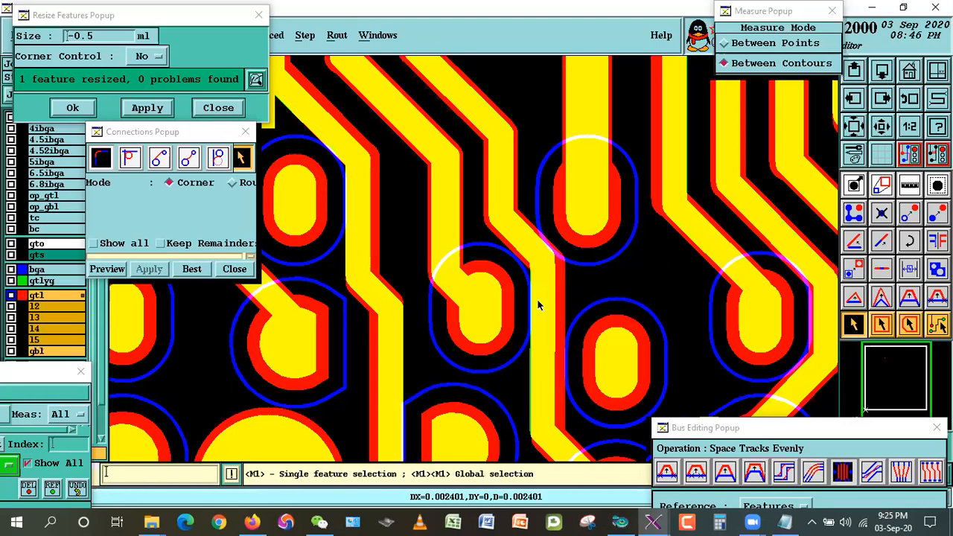
{"action": "left_click", "coordinate": [499, 284]}
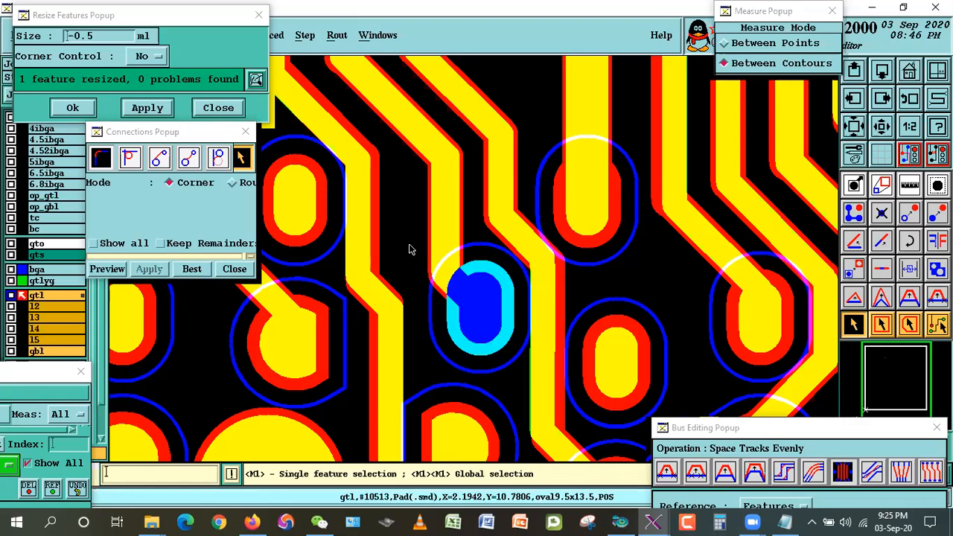
{"action": "left_click", "coordinate": [147, 108]}
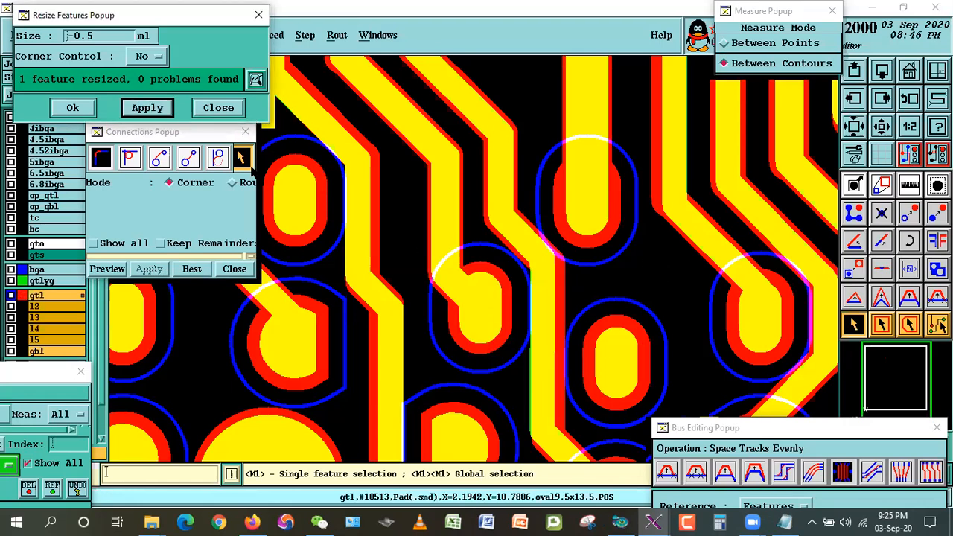
{"action": "left_click", "coordinate": [504, 307]}
{"action": "double_click", "coordinate": [596, 363]}
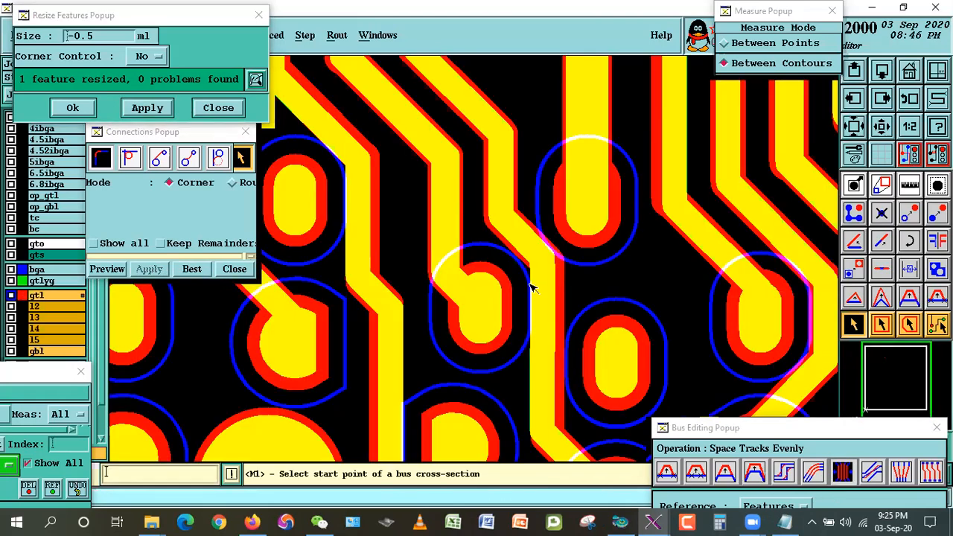
Recheck the contour spacing from the vertical segment to the shrunken pad and to the oval pad on its other side.
{"action": "left_click", "coordinate": [512, 323]}
{"action": "left_click", "coordinate": [534, 311]}
{"action": "left_click", "coordinate": [558, 366]}
{"action": "left_click", "coordinate": [582, 378]}
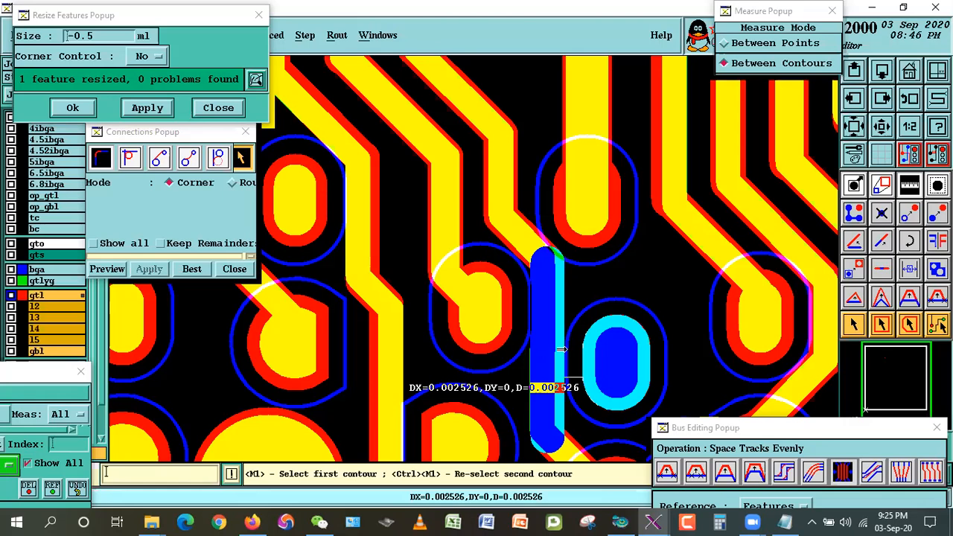
Measure the contour spacing from the short diagonal segment above to the lower-left oval pad and to the upper-right pad.
{"action": "left_click", "coordinate": [853, 325]}
{"action": "right_click", "coordinate": [619, 164]}
{"action": "left_click", "coordinate": [646, 192]}
{"action": "left_click", "coordinate": [419, 155]}
{"action": "left_click", "coordinate": [655, 351]}
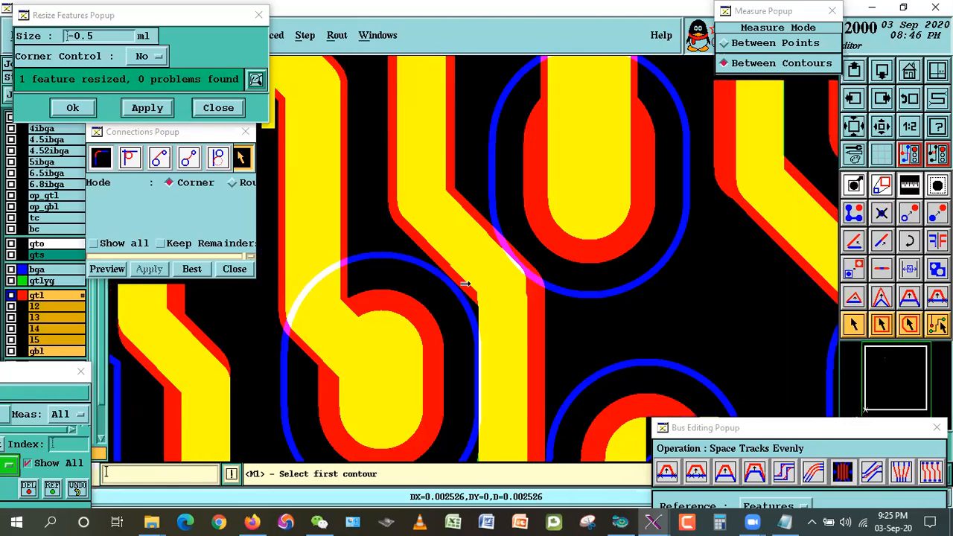
{"action": "left_click", "coordinate": [400, 318]}
{"action": "left_click", "coordinate": [468, 267]}
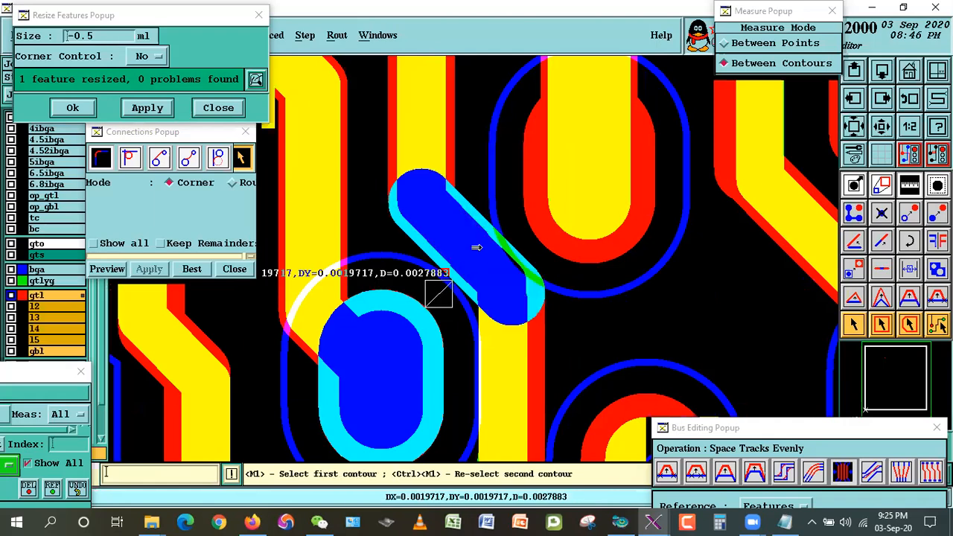
{"action": "left_click", "coordinate": [490, 276]}
{"action": "left_click", "coordinate": [548, 252]}
{"action": "left_click", "coordinate": [852, 325]}
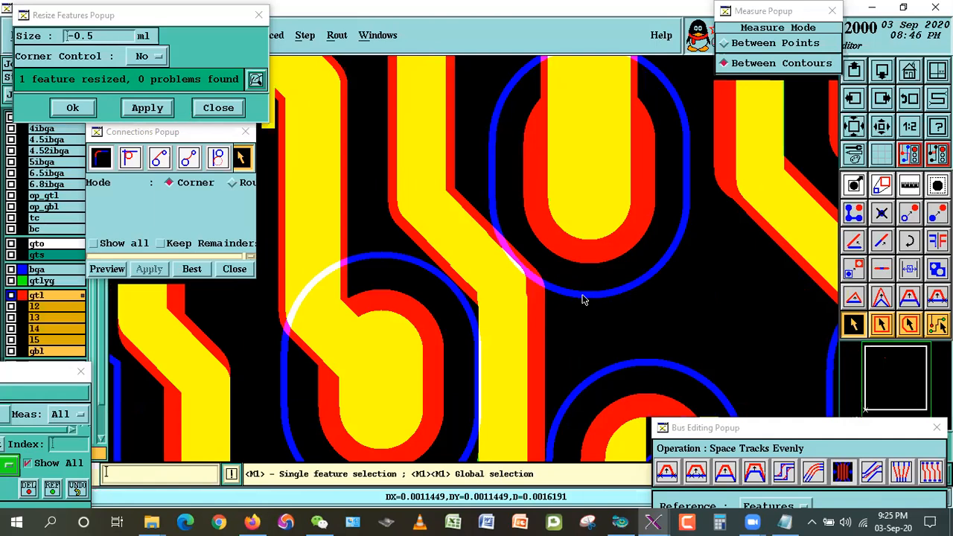
{"action": "left_click", "coordinate": [852, 326]}
{"action": "left_click", "coordinate": [730, 333]}
{"action": "left_click", "coordinate": [462, 256]}
{"action": "left_click", "coordinate": [512, 270]}
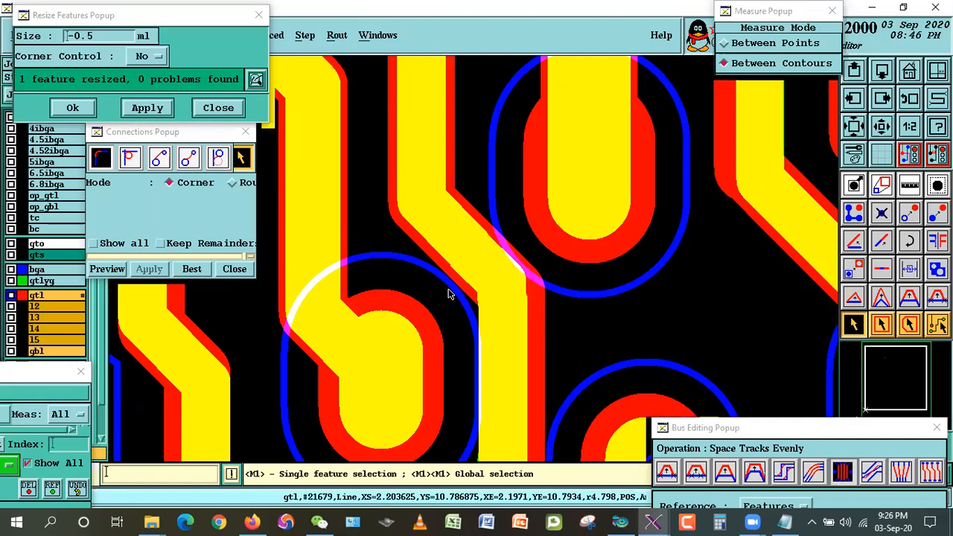
{"action": "left_click", "coordinate": [505, 254]}
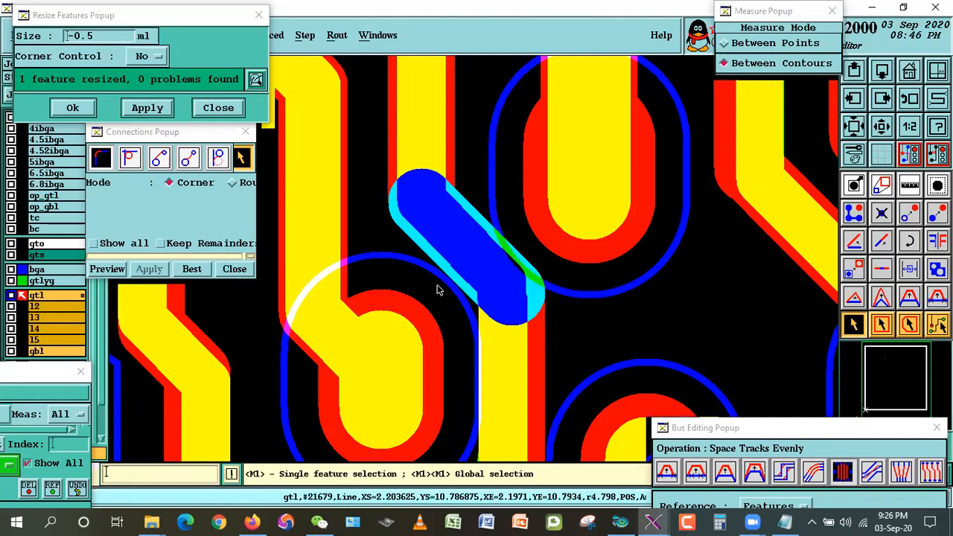
{"action": "left_click", "coordinate": [562, 305]}
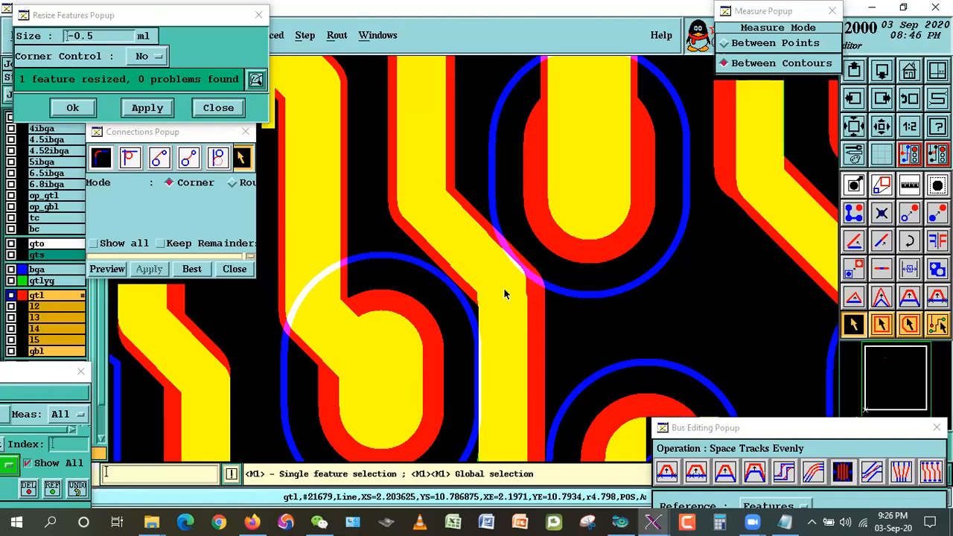
Try to stretch and rotate the gtl diagonal trace segment between the two oval pads by shifting its lower endpoint down the vertical segment.
{"action": "left_click", "coordinate": [500, 283]}
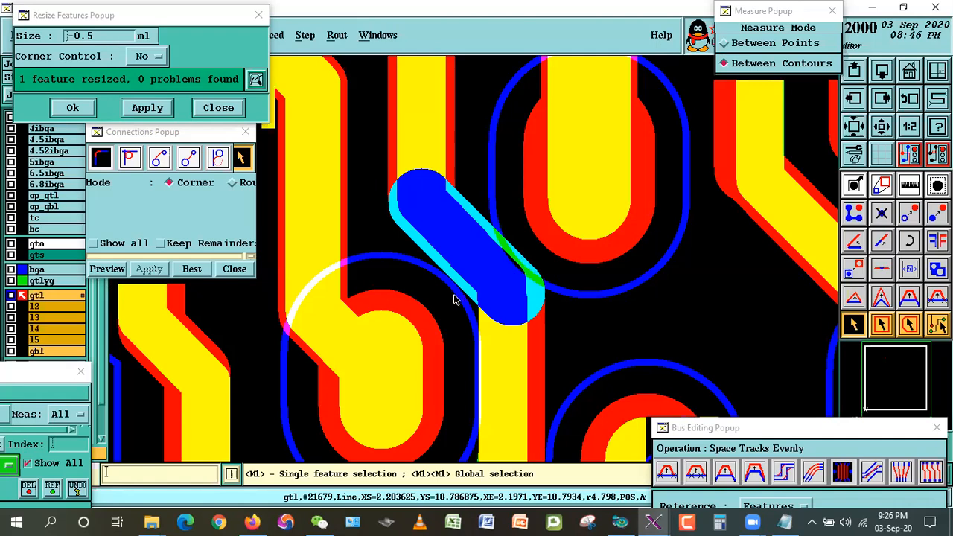
{"action": "left_click", "coordinate": [580, 330]}
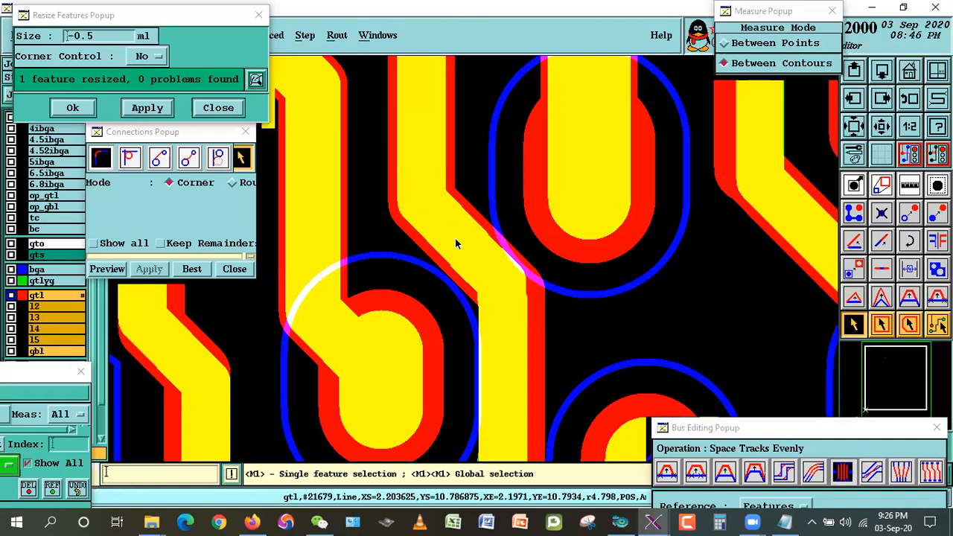
{"action": "left_click", "coordinate": [437, 197]}
{"action": "left_click", "coordinate": [581, 321]}
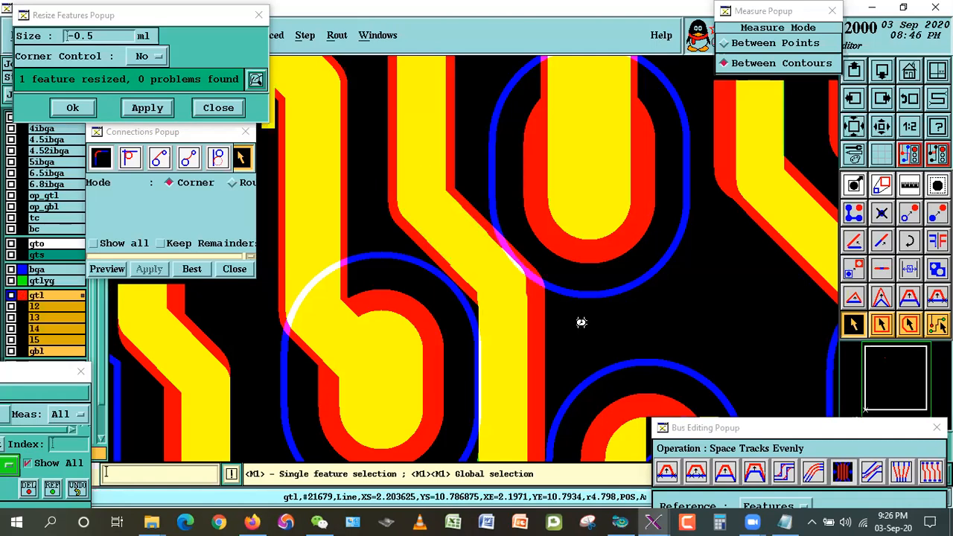
{"action": "left_click", "coordinate": [853, 241]}
{"action": "left_click", "coordinate": [517, 303]}
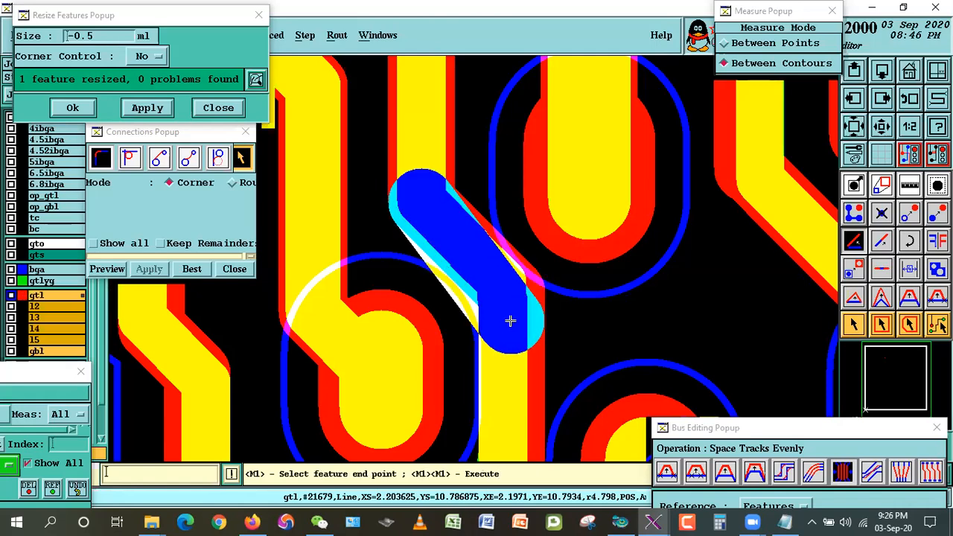
{"action": "left_click", "coordinate": [510, 321]}
{"action": "left_click", "coordinate": [334, 300]}
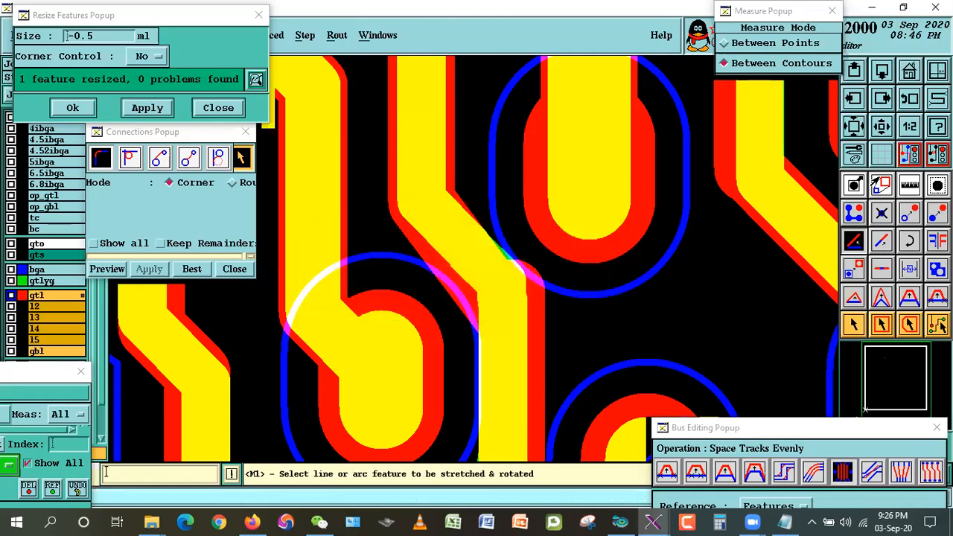
Try to move the diagonal trace segment slightly towards the upper oval pad, accepting the relation violation.
{"action": "left_click", "coordinate": [901, 214]}
{"action": "left_click", "coordinate": [454, 260]}
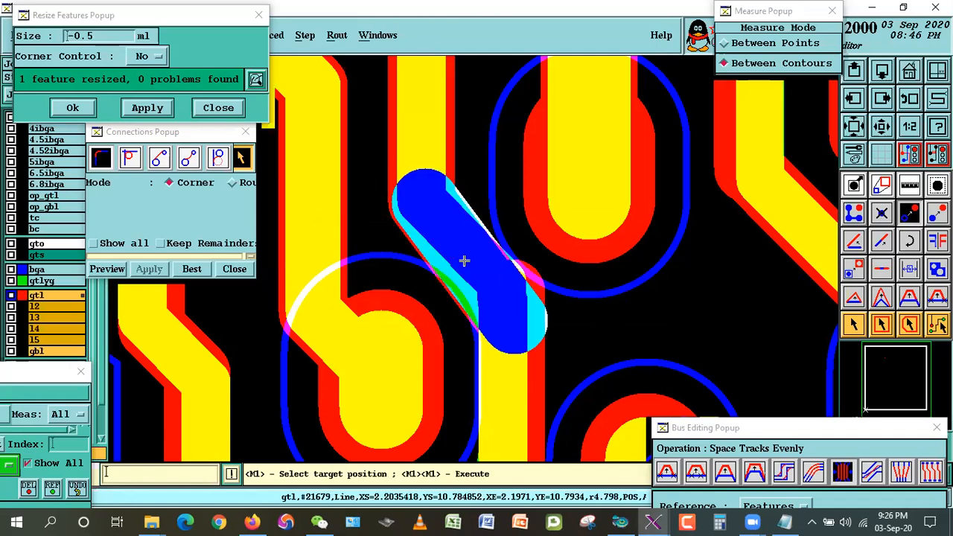
{"action": "left_click", "coordinate": [461, 258]}
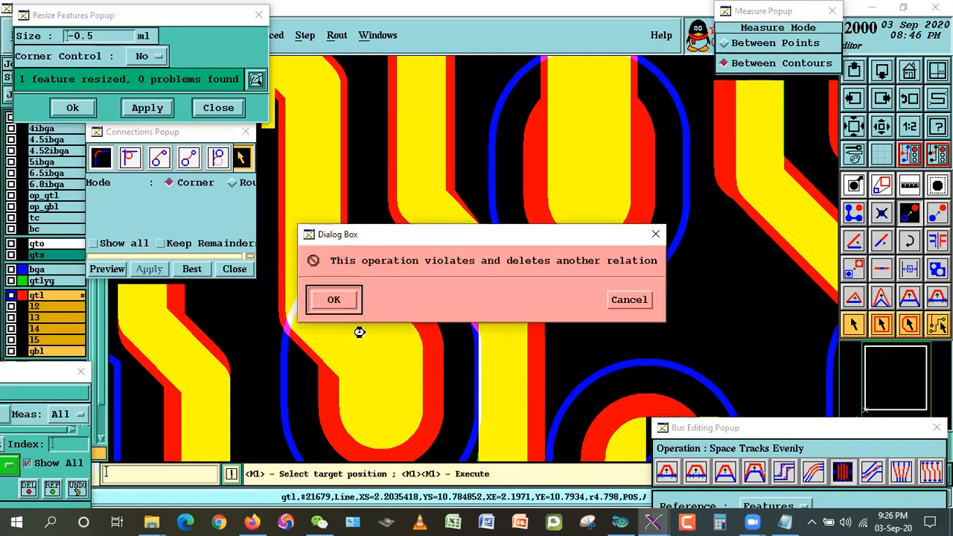
{"action": "left_click", "coordinate": [335, 304]}
{"action": "left_click", "coordinate": [853, 325]}
{"action": "left_click", "coordinate": [506, 275]}
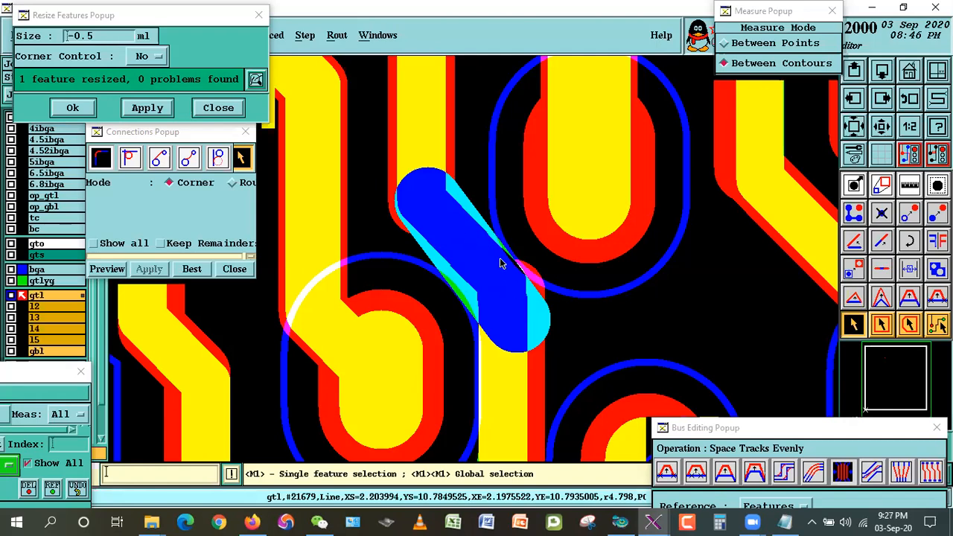
{"action": "left_click", "coordinate": [726, 312]}
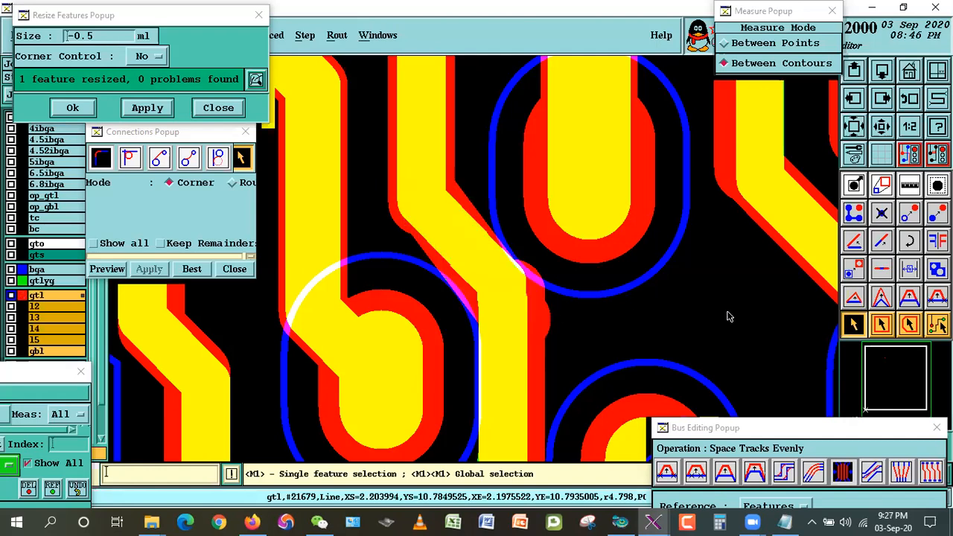
{"action": "left_click", "coordinate": [481, 274]}
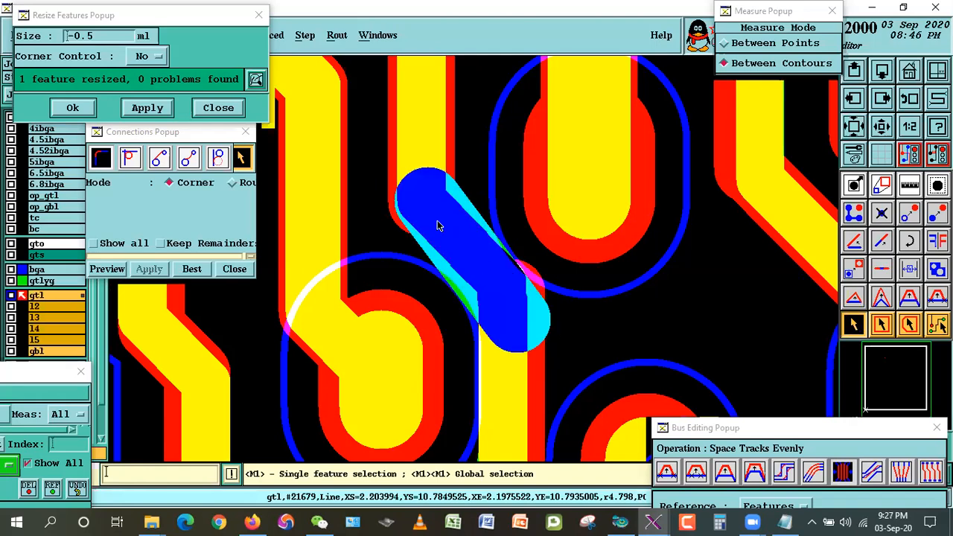
{"action": "left_click", "coordinate": [650, 345]}
Undo the last two edits to the diagonal trace segment, discarding its move and rotation.
{"action": "key", "text": "ctrl+z"}
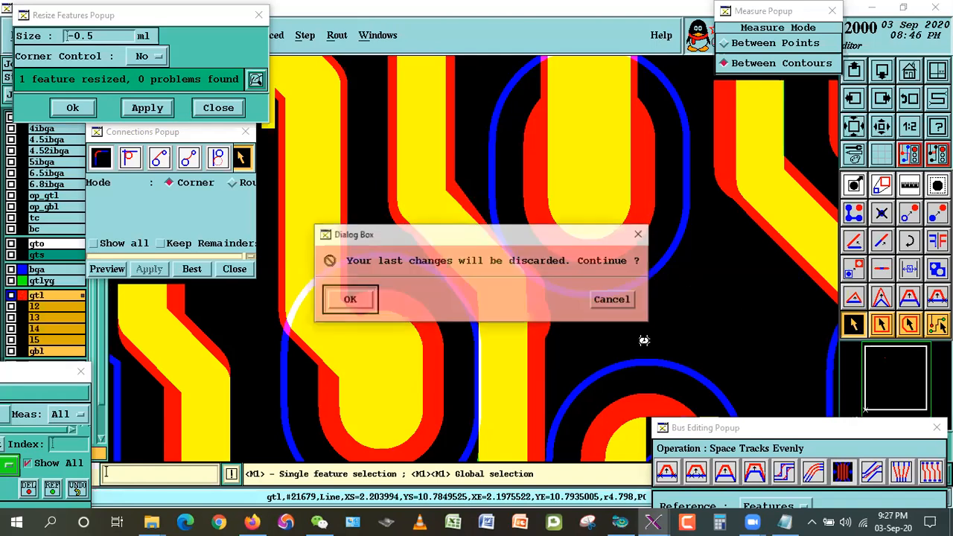
{"action": "key", "text": "Return"}
{"action": "key", "text": "ctrl+z"}
{"action": "key", "text": "Return"}
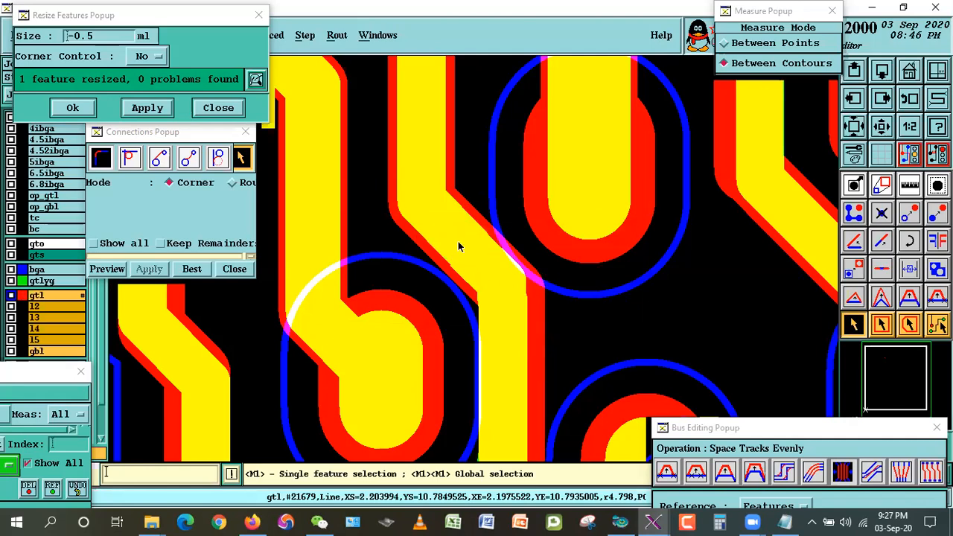
Stretch and rotate the diagonal trace segment so its lower endpoint sits further down, beside the vertical segment.
{"action": "left_click", "coordinate": [498, 253]}
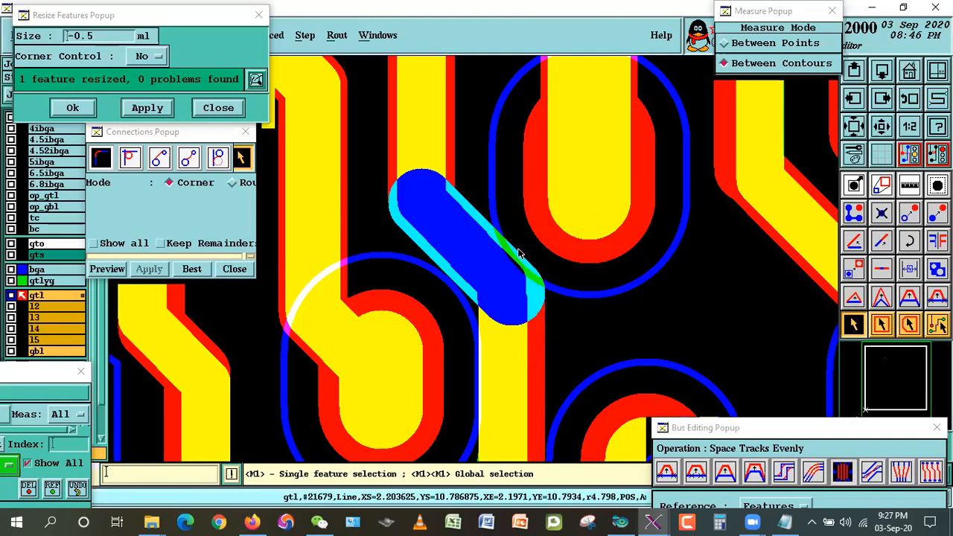
{"action": "left_click", "coordinate": [527, 306]}
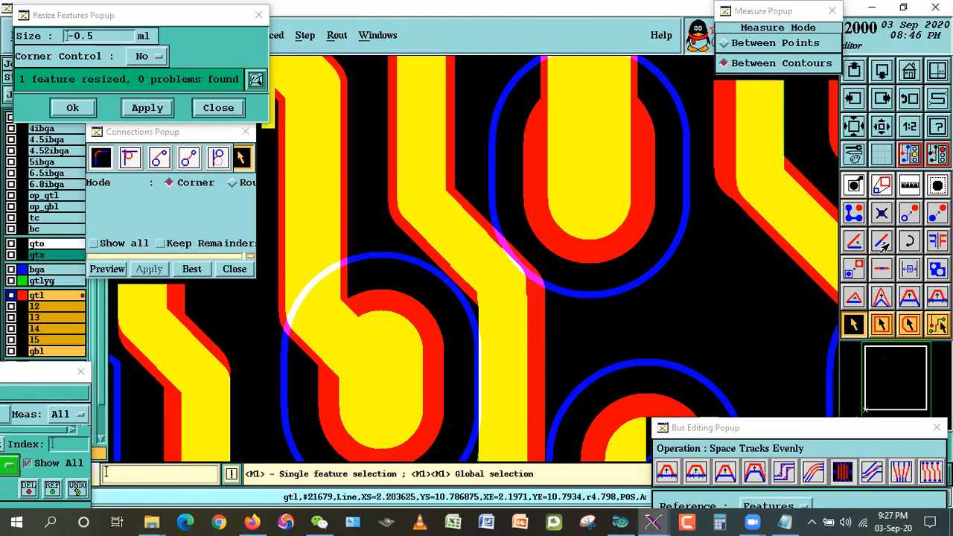
{"action": "left_click", "coordinate": [852, 242]}
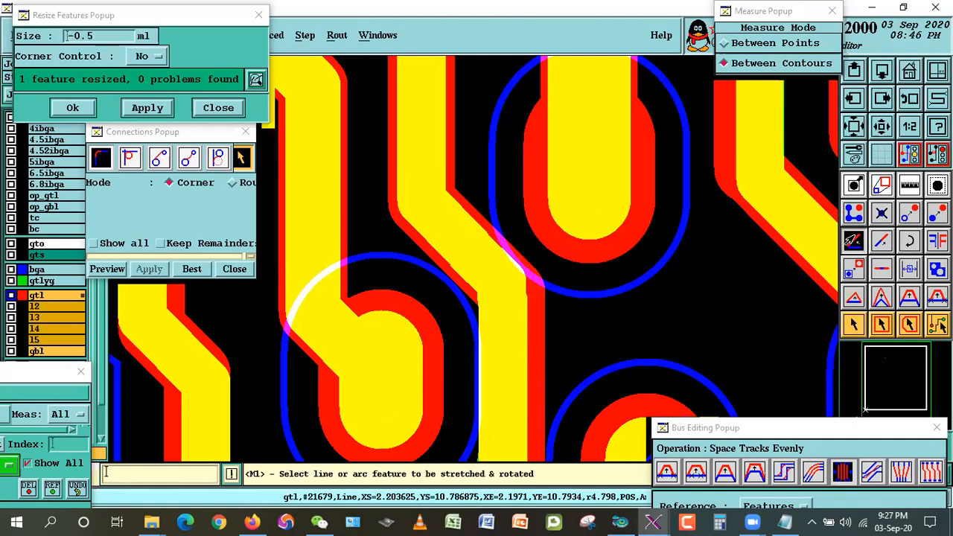
{"action": "left_click", "coordinate": [506, 245]}
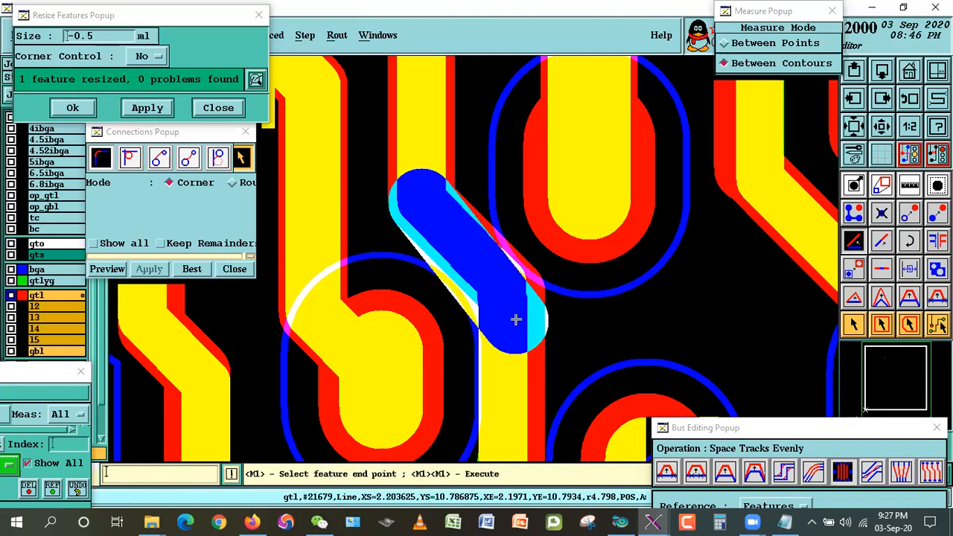
{"action": "double_click", "coordinate": [526, 335]}
{"action": "left_click", "coordinate": [335, 299]}
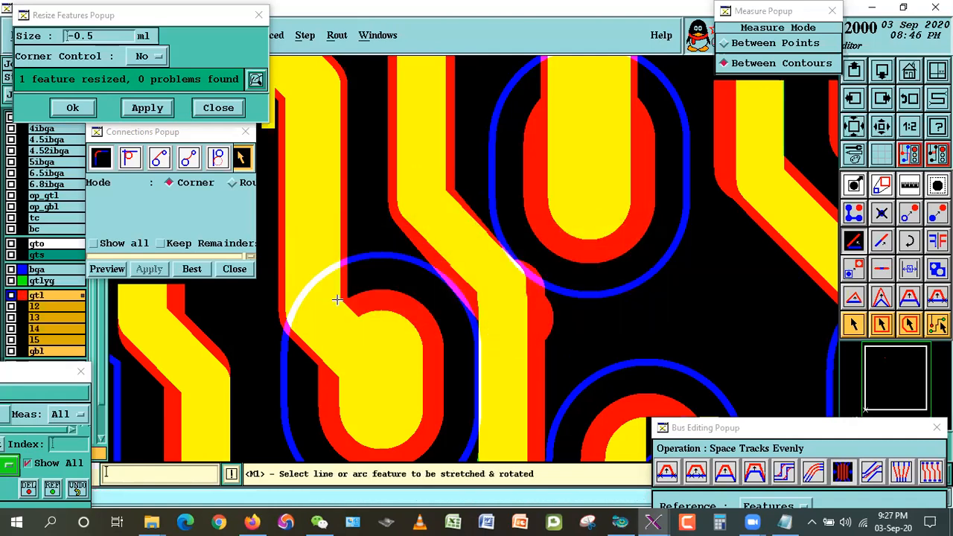
Join the vertical and diagonal trace segments with the best corner connection.
{"action": "left_click", "coordinate": [853, 324]}
{"action": "left_click", "coordinate": [525, 319]}
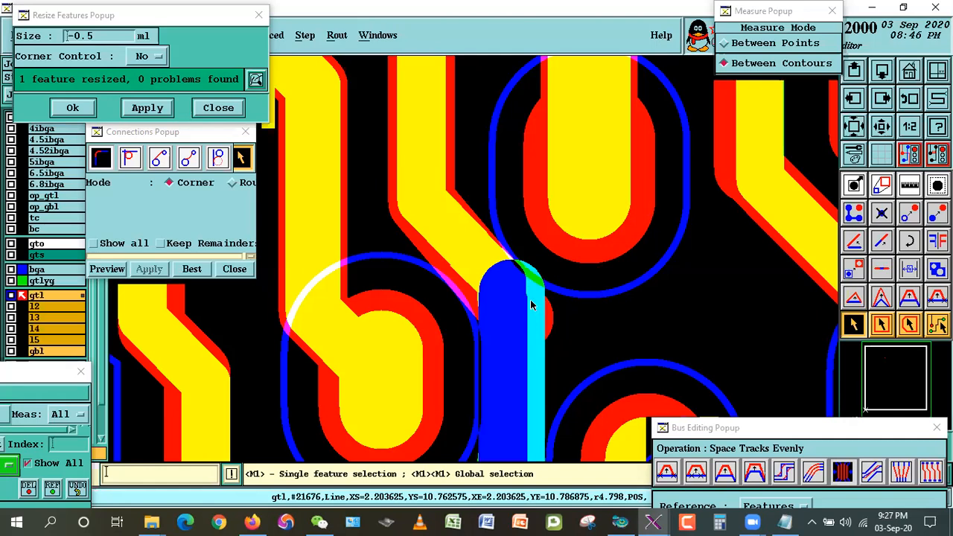
{"action": "left_click", "coordinate": [470, 258]}
{"action": "left_click", "coordinate": [193, 269]}
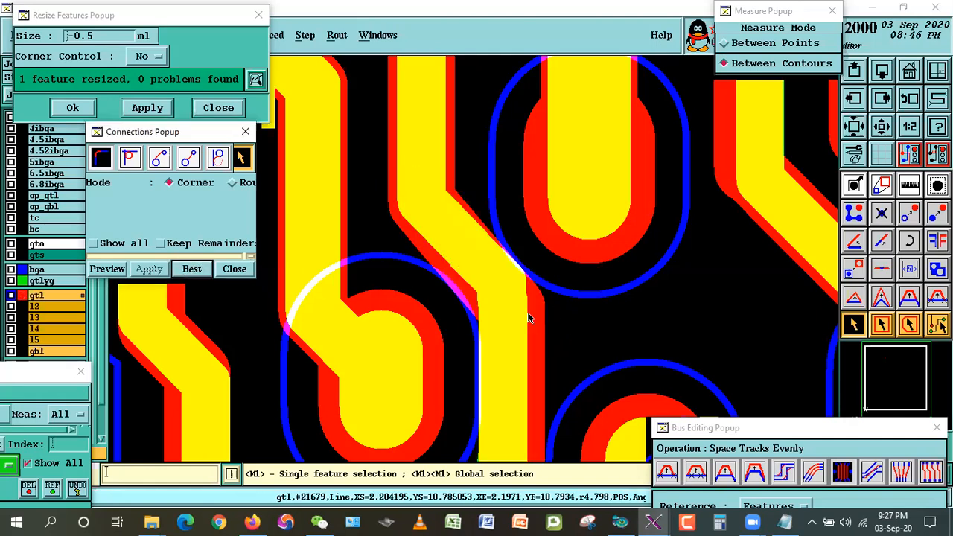
{"action": "left_click", "coordinate": [525, 304]}
{"action": "left_click", "coordinate": [601, 317]}
Space the diagonal trace segment evenly between the lower and upper oval pads with Space Tracks Evenly.
{"action": "left_click", "coordinate": [834, 473]}
{"action": "left_click", "coordinate": [396, 296]}
{"action": "double_click", "coordinate": [544, 226]}
Measure the contour gaps from the diagonal segment to the lower and upper oval pads.
{"action": "left_click", "coordinate": [914, 194]}
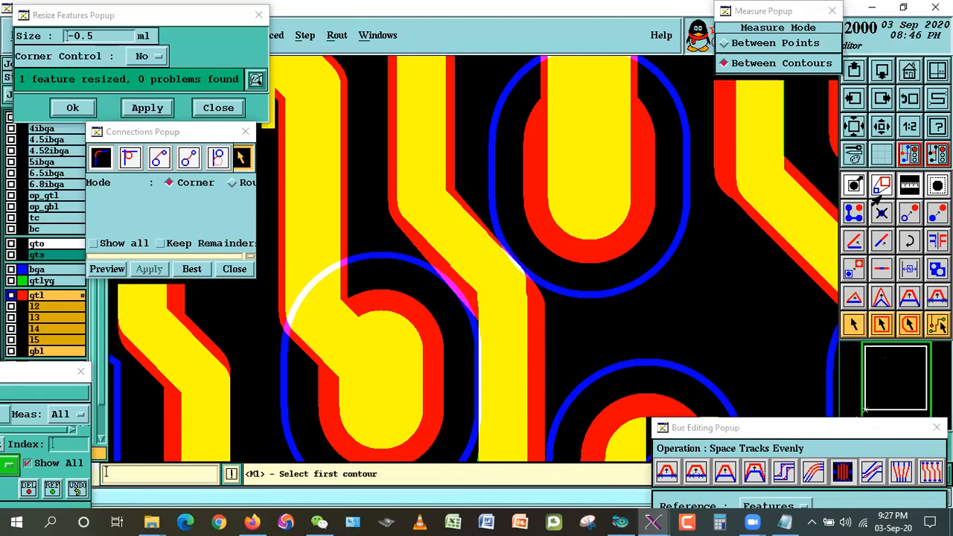
{"action": "left_click", "coordinate": [400, 306]}
{"action": "left_click", "coordinate": [459, 308]}
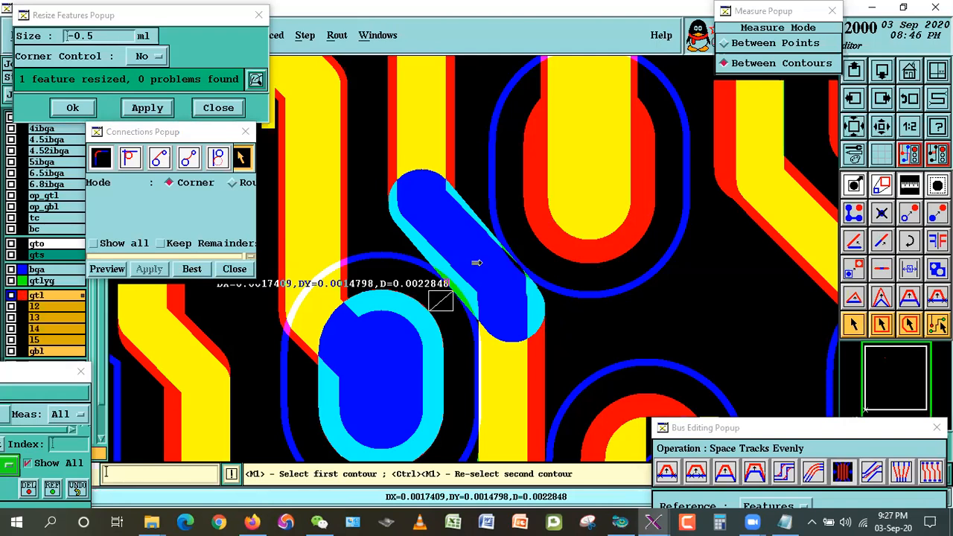
{"action": "left_click", "coordinate": [477, 263]}
{"action": "left_click", "coordinate": [529, 223]}
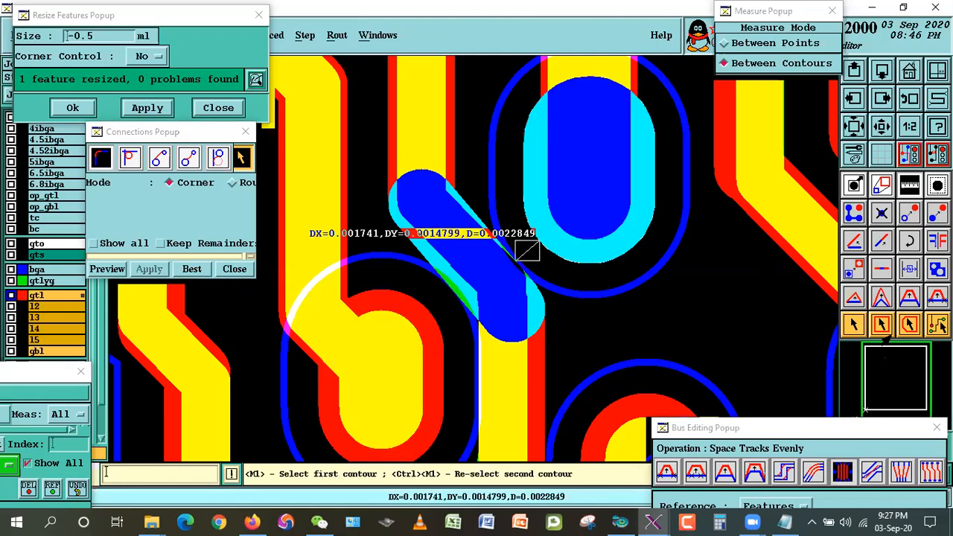
{"action": "left_click", "coordinate": [849, 325]}
Resize only the oval pad above the diagonal segment by -0.5 ml.
{"action": "left_click", "coordinate": [882, 128]}
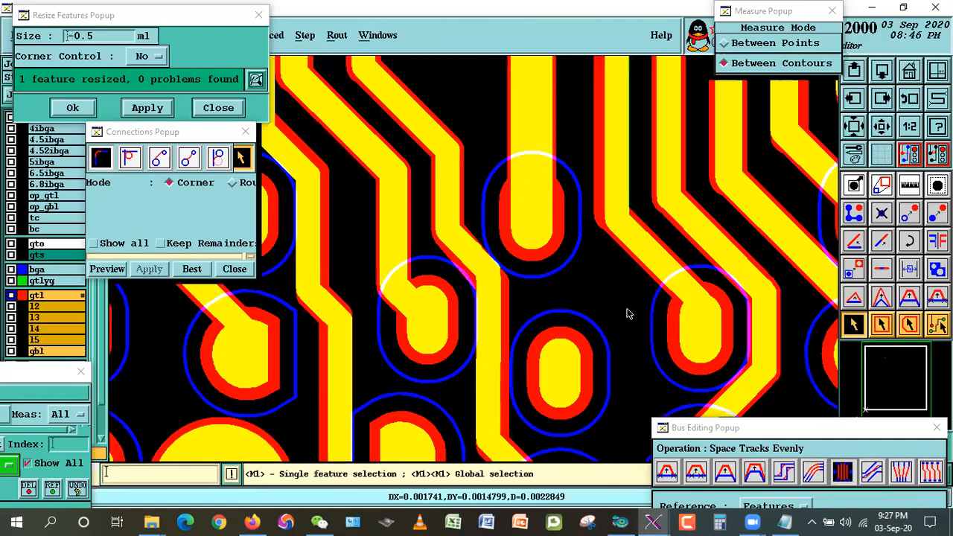
{"action": "double_click", "coordinate": [563, 266]}
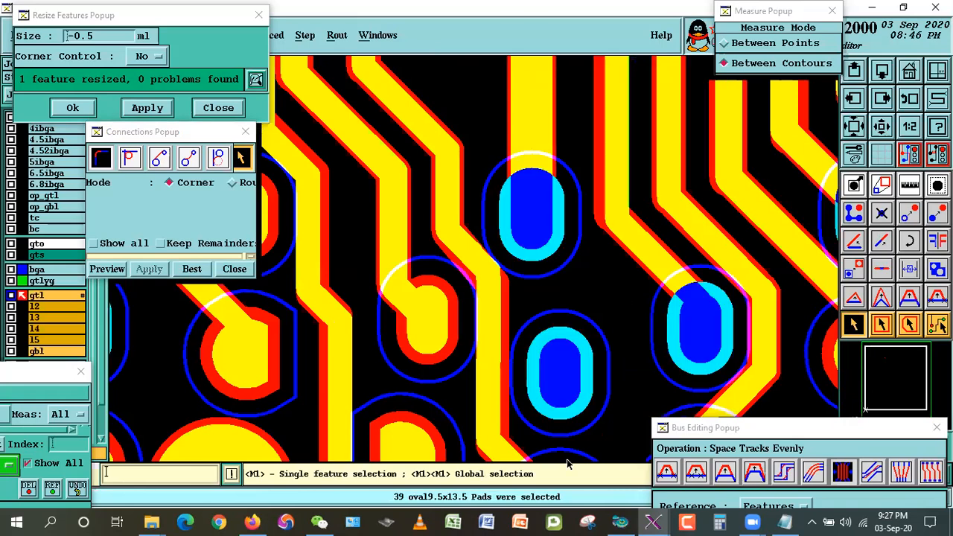
{"action": "left_click", "coordinate": [596, 290]}
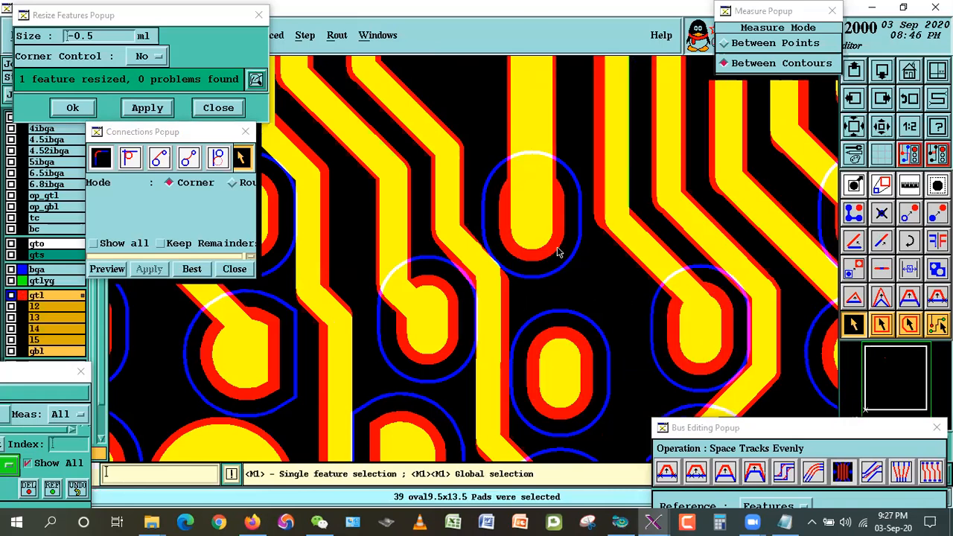
{"action": "left_click", "coordinate": [553, 248]}
{"action": "left_click", "coordinate": [144, 105]}
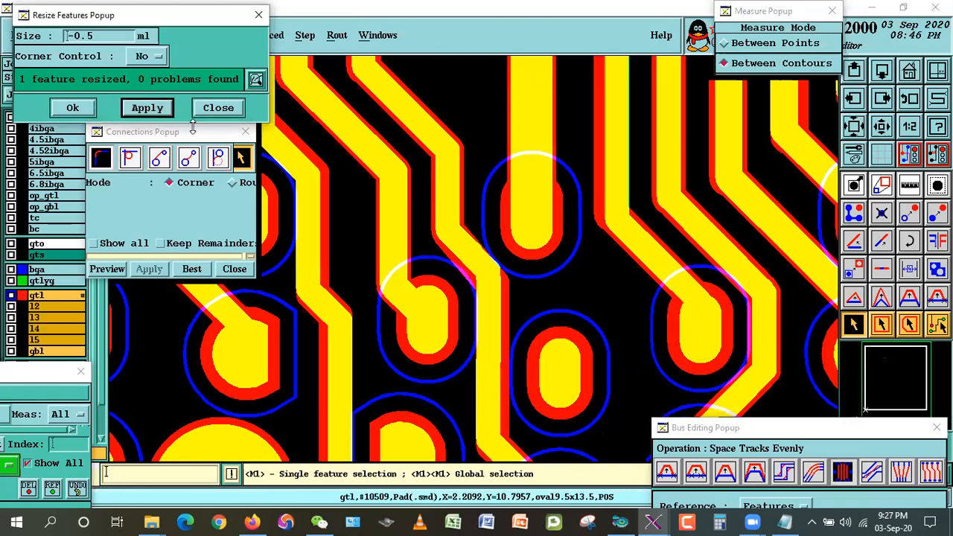
Space the diagonal segment evenly again between the lower oval pad and the resized upper pad.
{"action": "right_click", "coordinate": [639, 163]}
{"action": "left_click", "coordinate": [671, 191]}
{"action": "left_click", "coordinate": [349, 144]}
{"action": "left_click", "coordinate": [578, 399]}
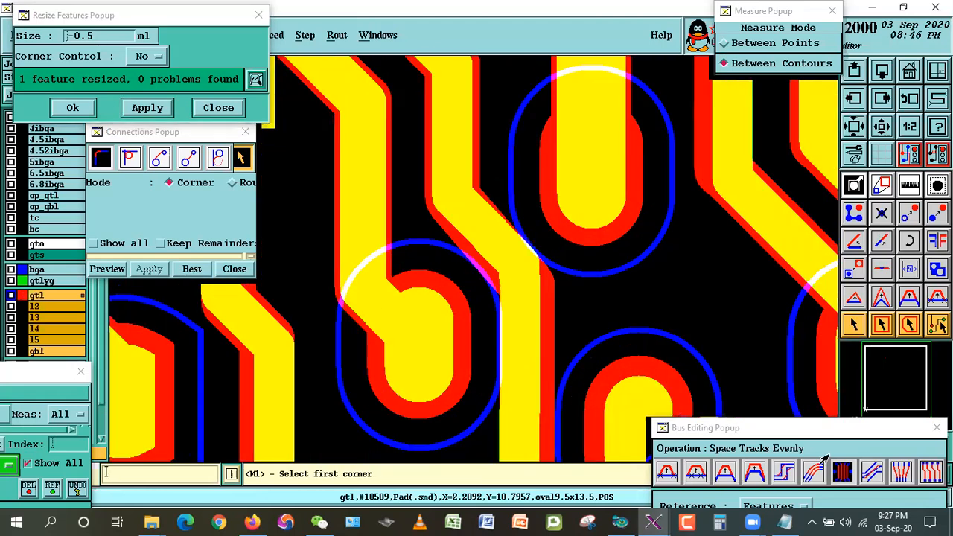
{"action": "left_click", "coordinate": [842, 473]}
{"action": "left_click", "coordinate": [438, 282]}
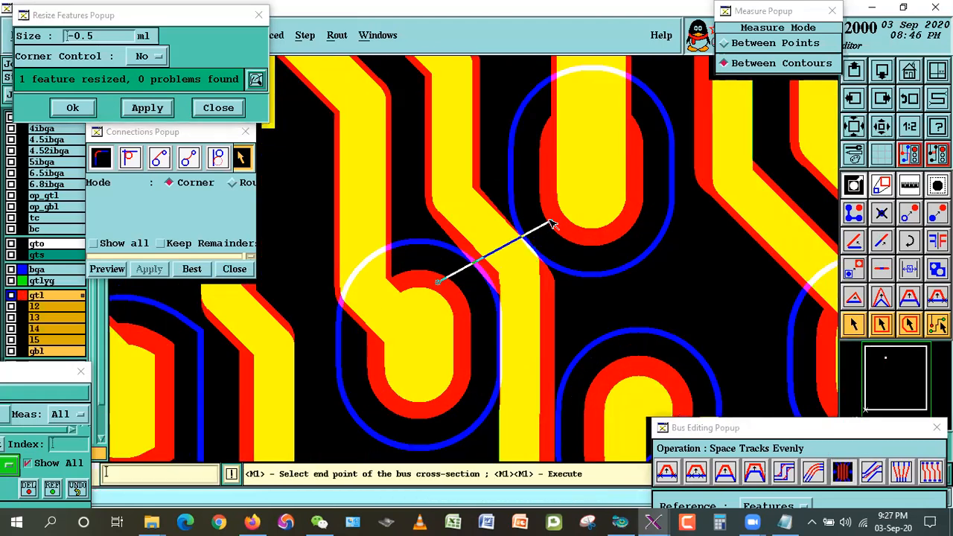
{"action": "double_click", "coordinate": [553, 218]}
Measure the contour gaps between the respaced diagonal segment and the oval pads on both sides of it.
{"action": "left_click", "coordinate": [902, 185]}
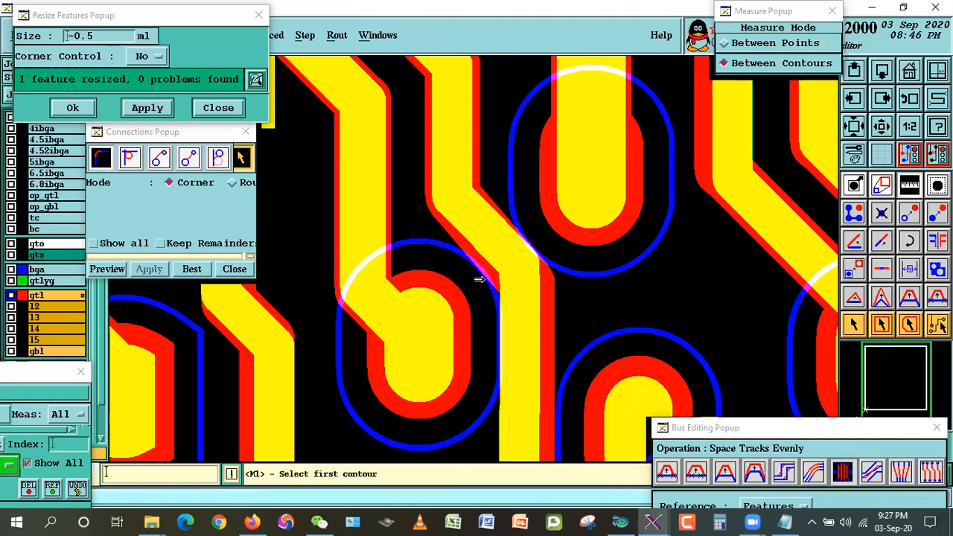
{"action": "left_click", "coordinate": [443, 289]}
{"action": "left_click", "coordinate": [484, 280]}
{"action": "left_click", "coordinate": [515, 242]}
{"action": "left_click", "coordinate": [511, 257]}
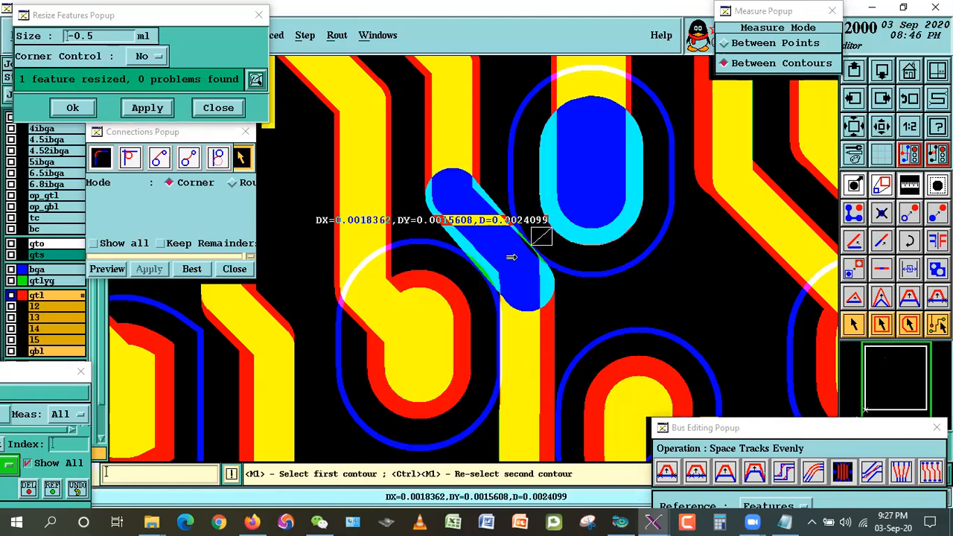
{"action": "left_click", "coordinate": [852, 333]}
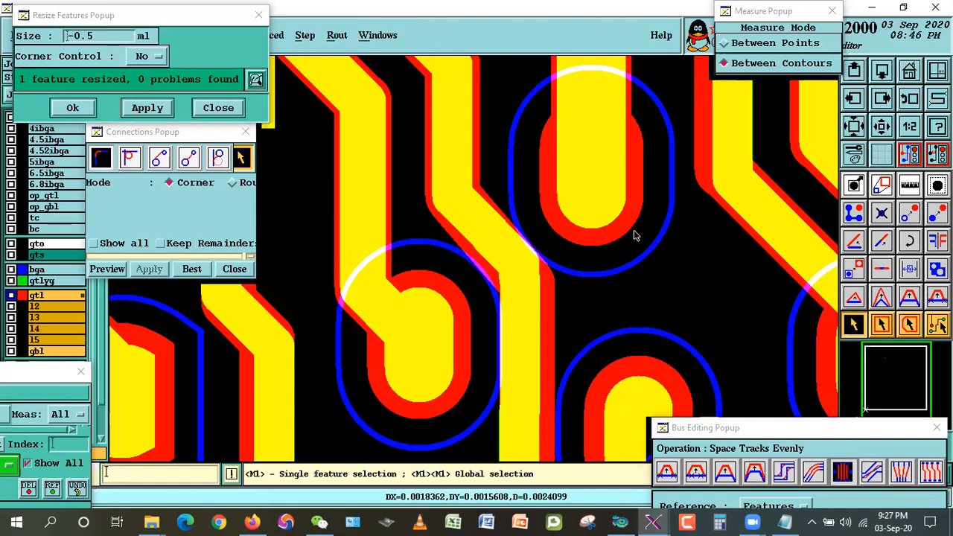
Measure the contour gaps from the vertical trace segment to the oval pads on both sides of it.
{"action": "left_click", "coordinate": [874, 123]}
{"action": "left_click", "coordinate": [900, 190]}
{"action": "left_click", "coordinate": [464, 296]}
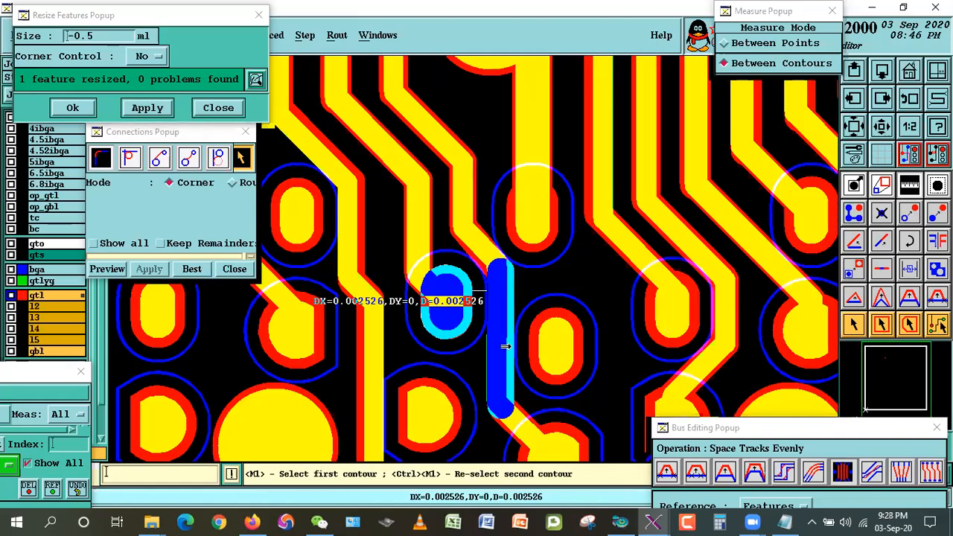
{"action": "left_click", "coordinate": [521, 369]}
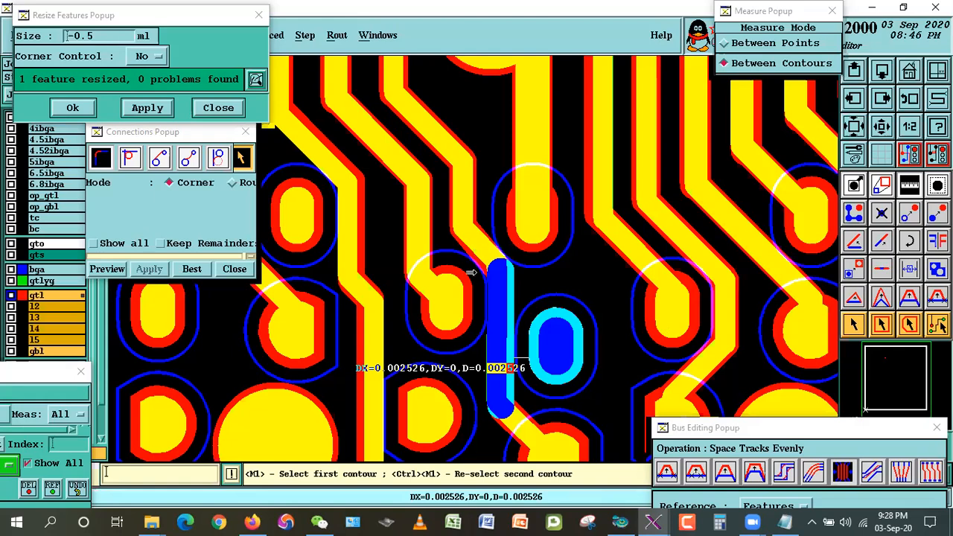
{"action": "left_click", "coordinate": [853, 324]}
Delete the two short segments at the upper bend of the trace wrapping around the oval pad with three spacing markers.
{"action": "left_click", "coordinate": [56, 482]}
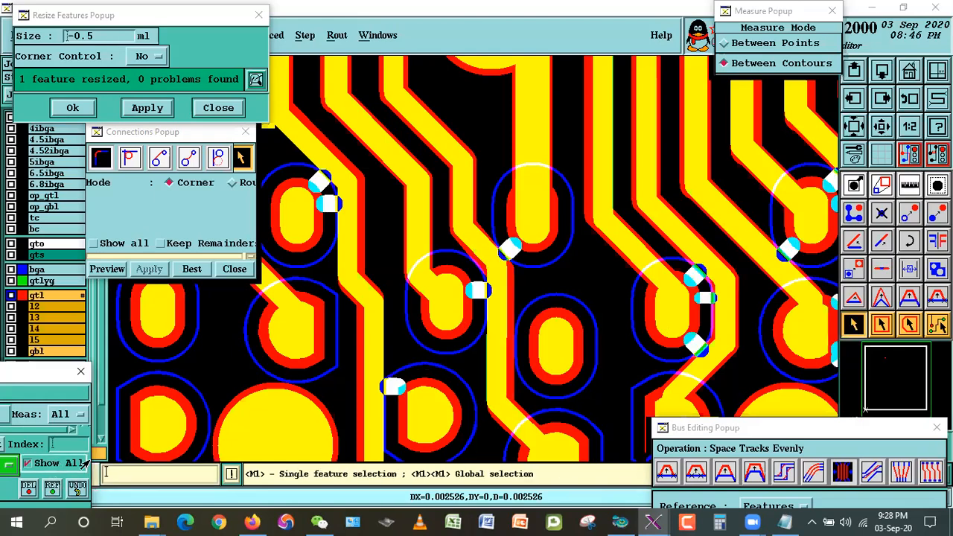
{"action": "left_click", "coordinate": [882, 127]}
{"action": "right_click", "coordinate": [640, 236]}
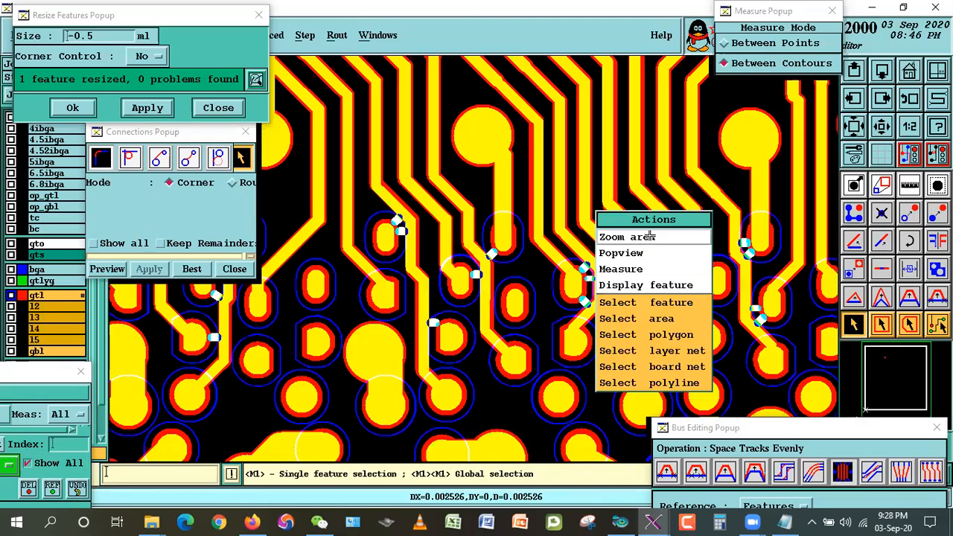
{"action": "left_click", "coordinate": [633, 319]}
{"action": "left_click", "coordinate": [451, 198]}
{"action": "left_click", "coordinate": [699, 370]}
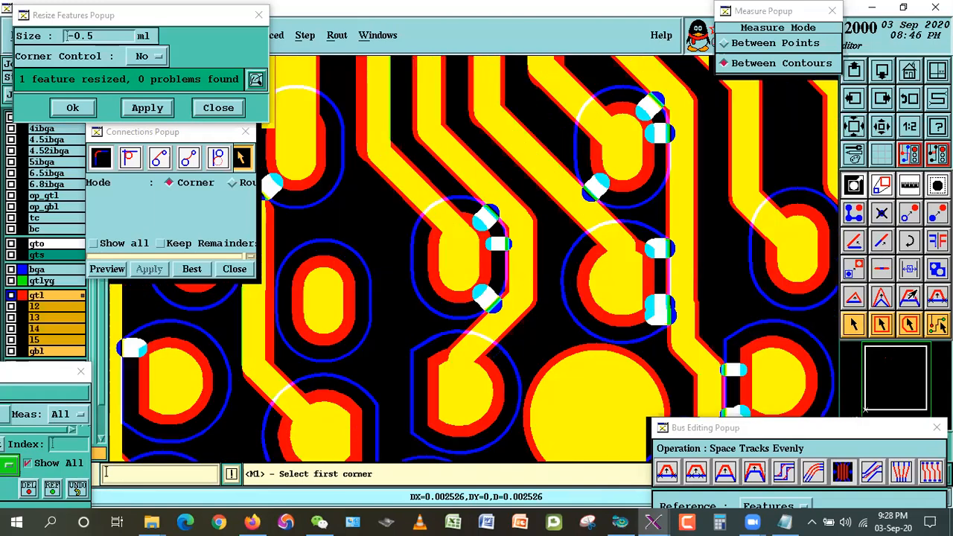
{"action": "left_click", "coordinate": [908, 297]}
{"action": "right_click", "coordinate": [563, 265]}
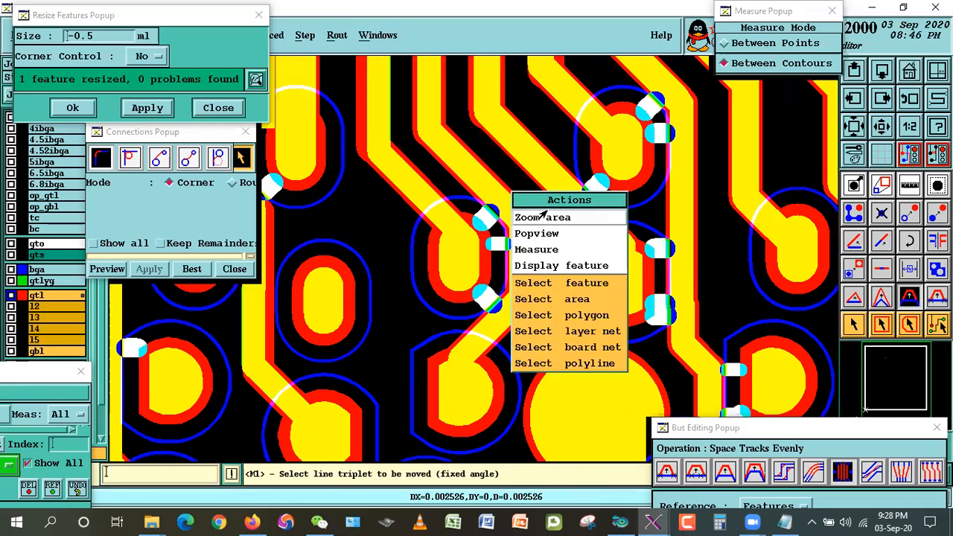
{"action": "left_click", "coordinate": [551, 215]}
{"action": "left_click", "coordinate": [408, 182]}
{"action": "left_click", "coordinate": [591, 342]}
{"action": "left_click", "coordinate": [909, 292]}
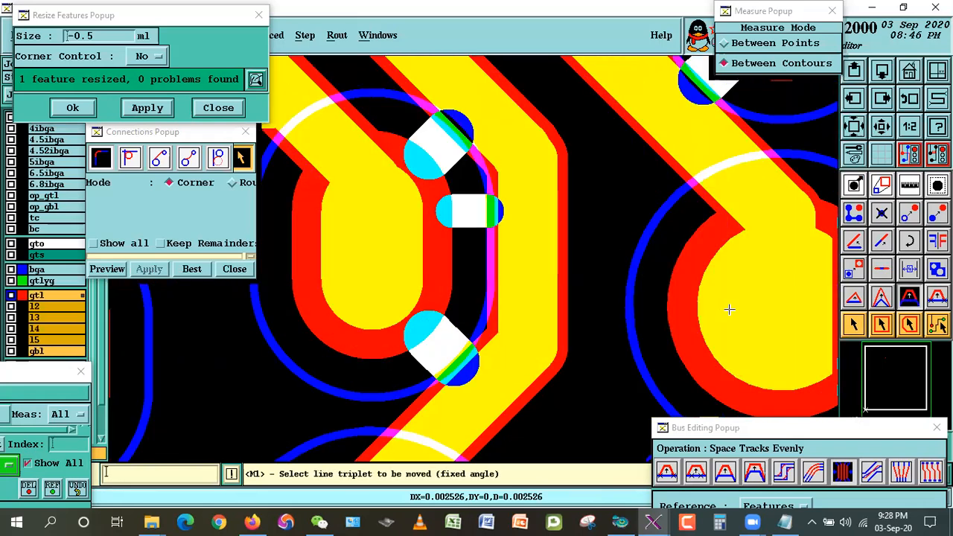
{"action": "left_click", "coordinate": [853, 325]}
{"action": "left_click", "coordinate": [555, 153]}
{"action": "left_click", "coordinate": [525, 141]}
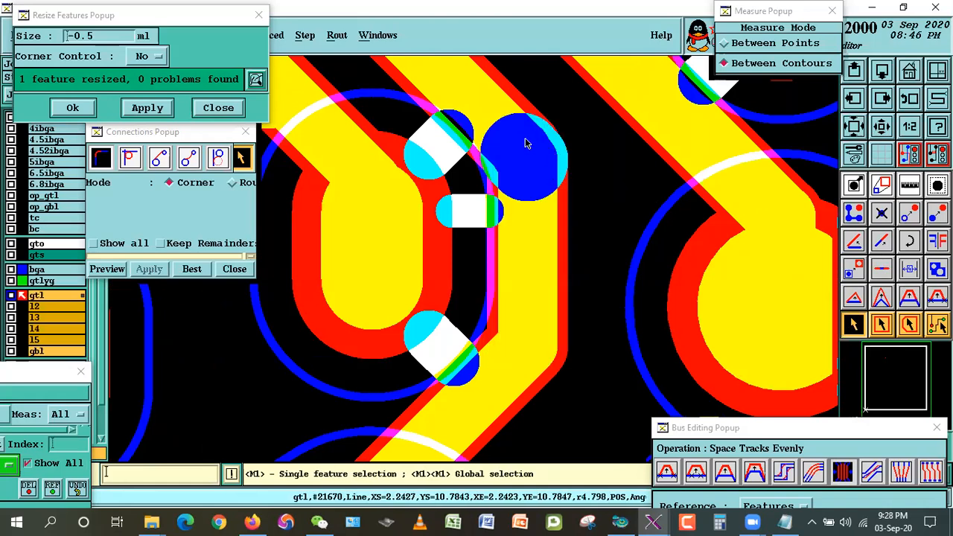
{"action": "left_click", "coordinate": [538, 173]}
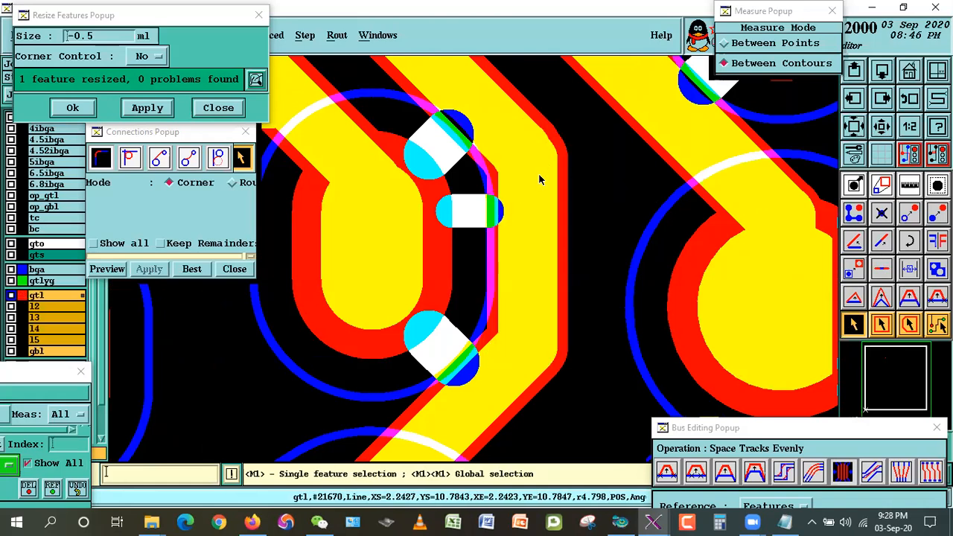
{"action": "left_click", "coordinate": [560, 165]}
{"action": "left_click", "coordinate": [562, 172]}
{"action": "left_click", "coordinate": [562, 174]}
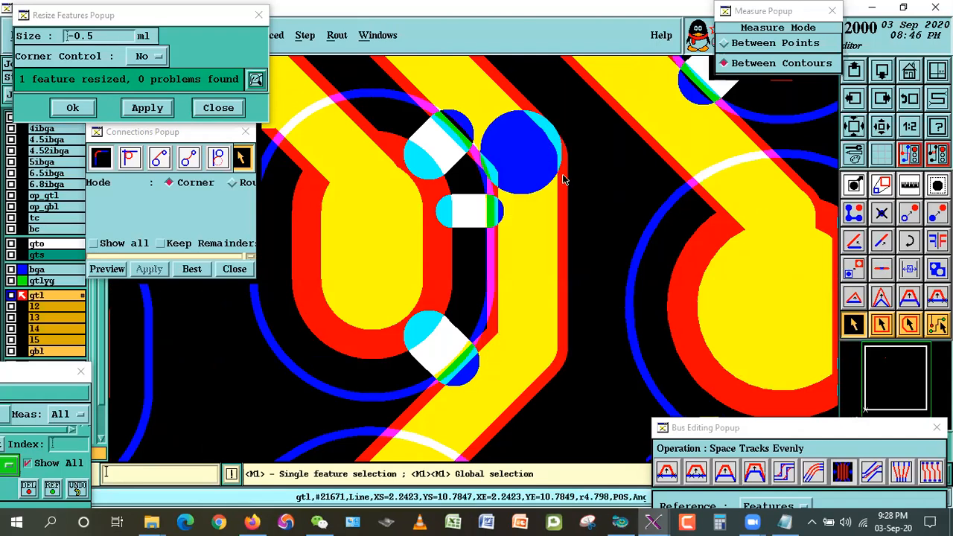
Reconnect the vertical segment to the upper diagonal segment at that bend with the Best corner connection.
{"action": "left_click", "coordinate": [555, 161]}
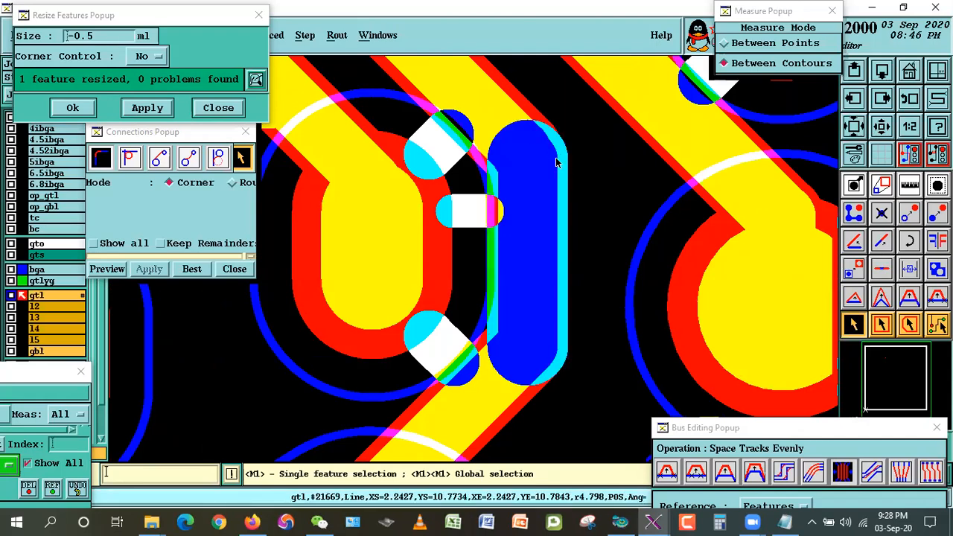
{"action": "left_click", "coordinate": [533, 139]}
{"action": "left_click", "coordinate": [190, 268]}
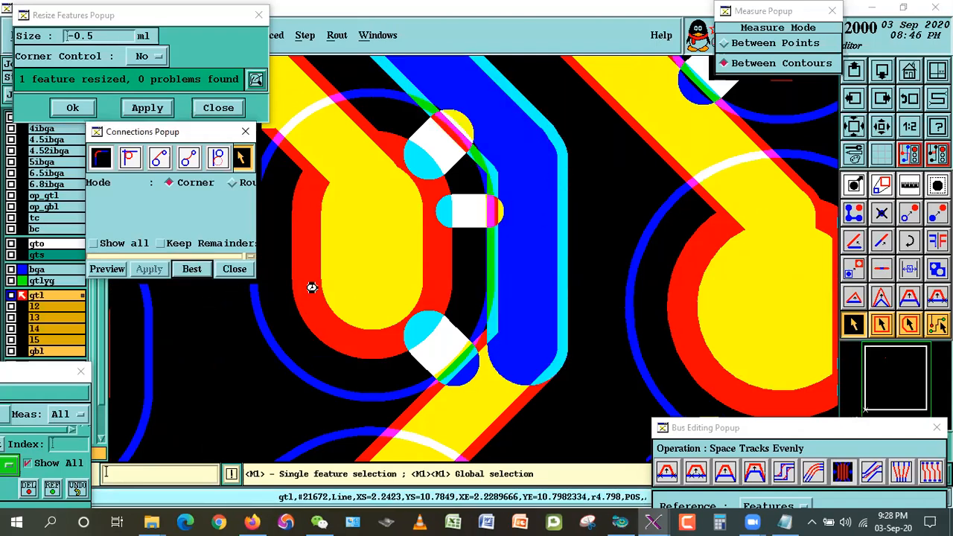
Shift the vertical segment slightly away from the oval pad as a fixed-angle line triplet and accept the relation warning.
{"action": "left_click", "coordinate": [908, 297]}
{"action": "left_click", "coordinate": [543, 250]}
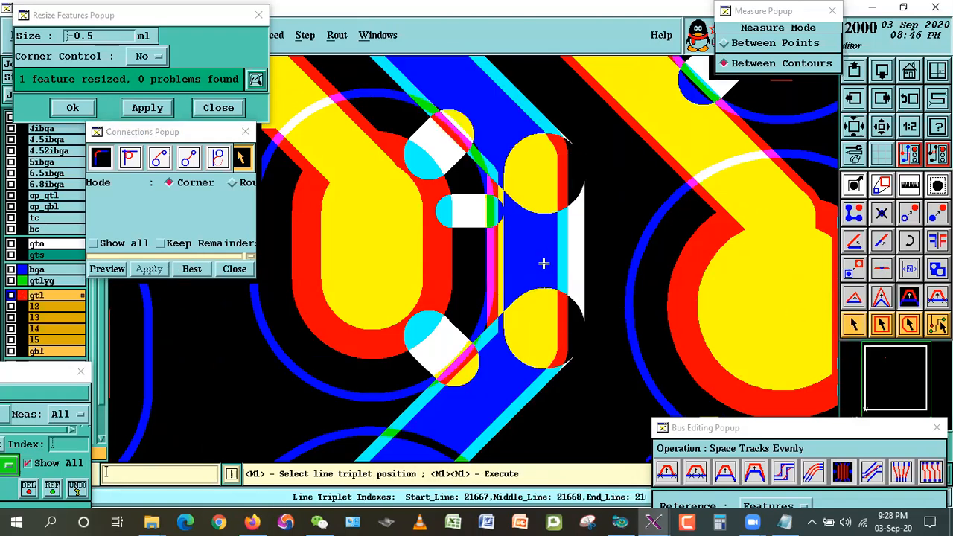
{"action": "double_click", "coordinate": [539, 288]}
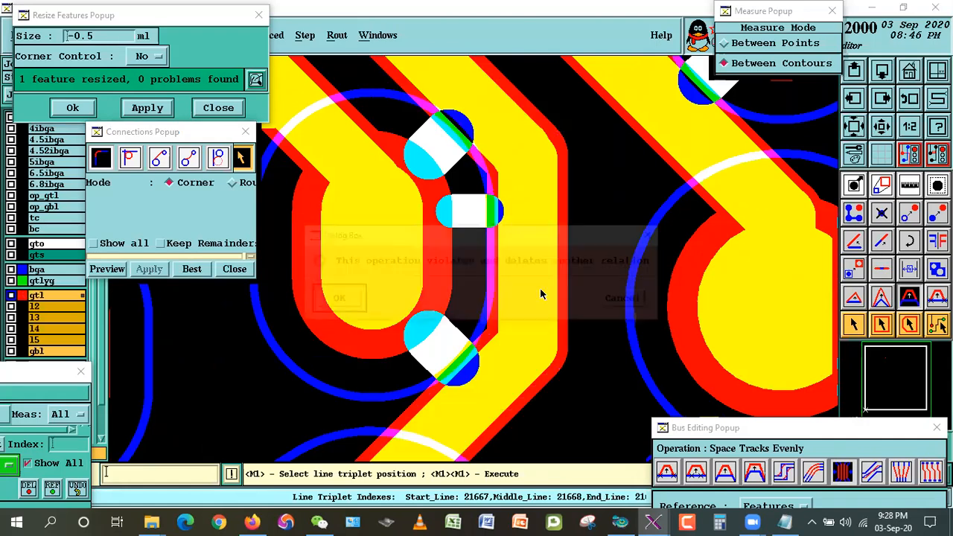
{"action": "left_click", "coordinate": [334, 298]}
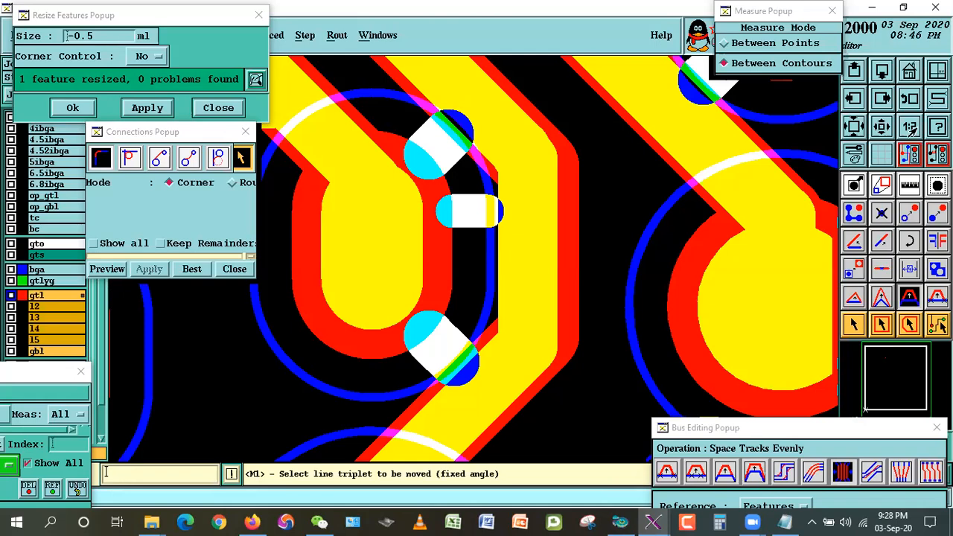
Move the lower diagonal segment of the same trace slightly away from the oval pad above it.
{"action": "left_click", "coordinate": [882, 128]}
{"action": "right_click", "coordinate": [596, 202]}
{"action": "left_click", "coordinate": [633, 228]}
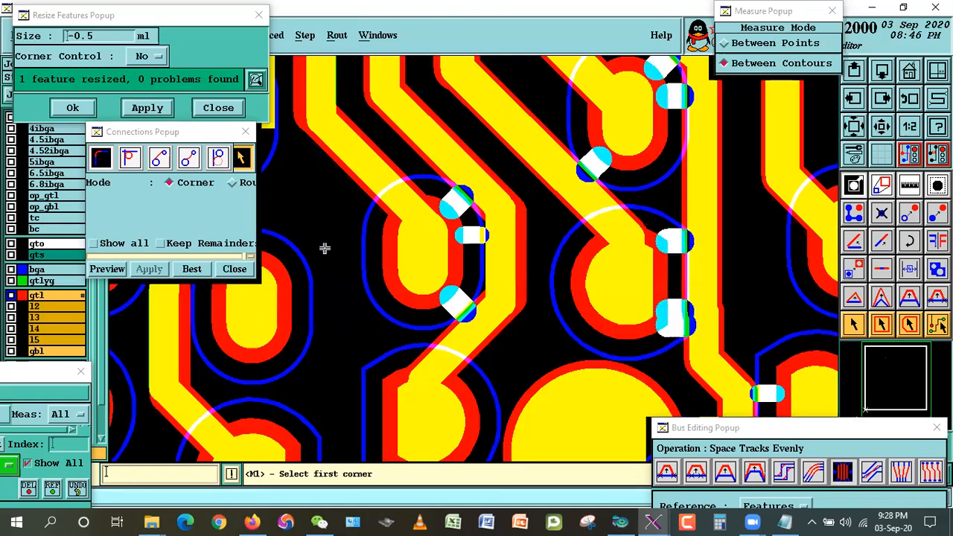
{"action": "left_click_drag", "start_coordinate": [325, 248], "coordinate": [517, 408]}
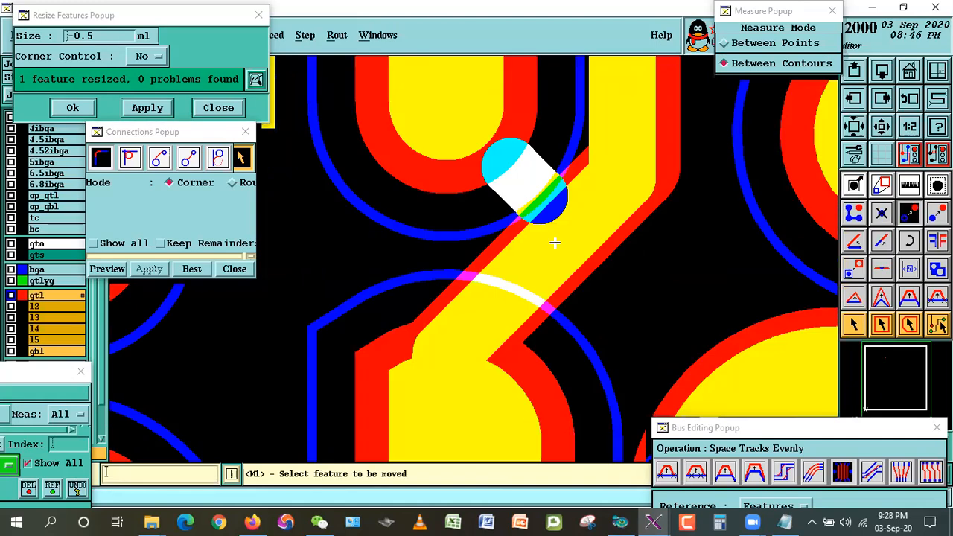
{"action": "left_click", "coordinate": [550, 241]}
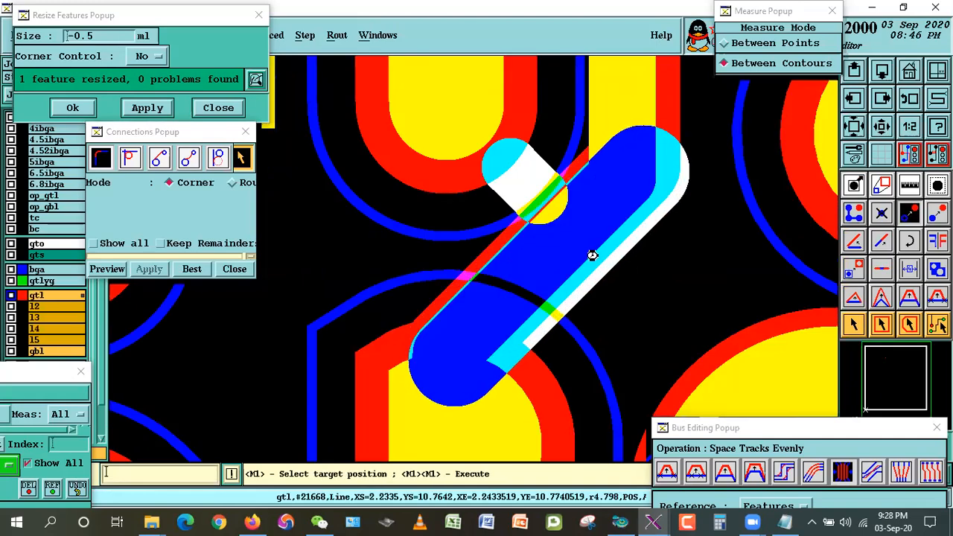
{"action": "left_click", "coordinate": [592, 255]}
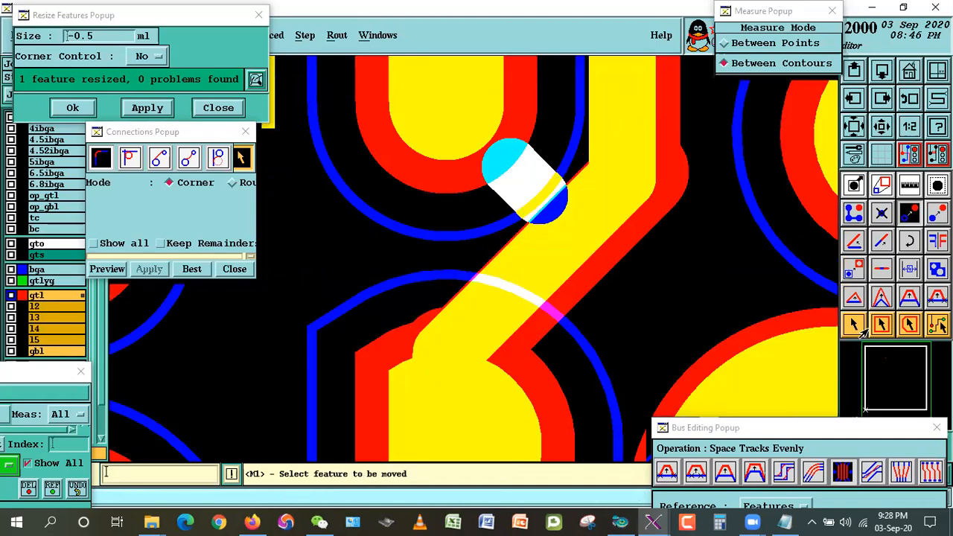
Reconnect the moved diagonal segment to the vertical segment and to the stub in the lower pad with Best corner connections.
{"action": "left_click", "coordinate": [605, 236]}
{"action": "left_click", "coordinate": [194, 264]}
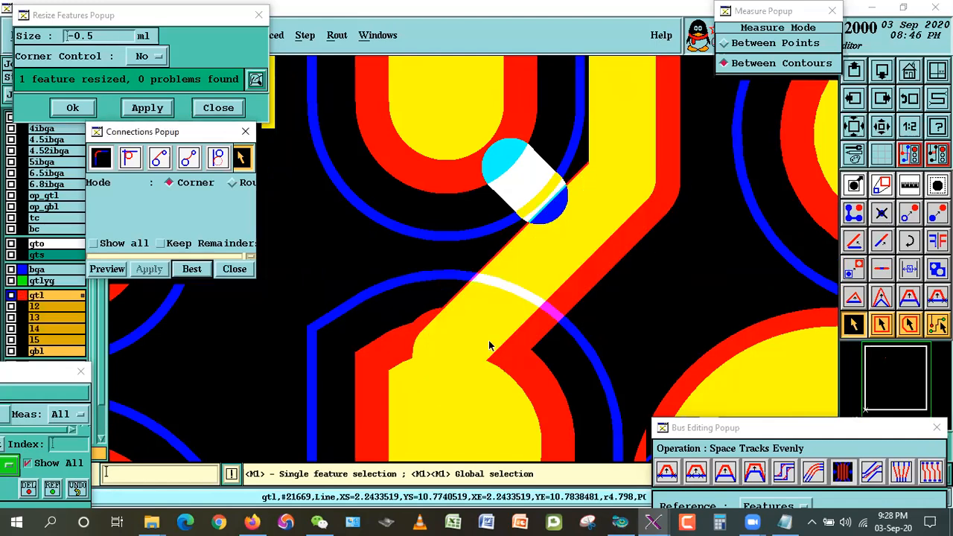
{"action": "left_click", "coordinate": [444, 322]}
{"action": "left_click", "coordinate": [474, 303]}
{"action": "left_click", "coordinate": [194, 270]}
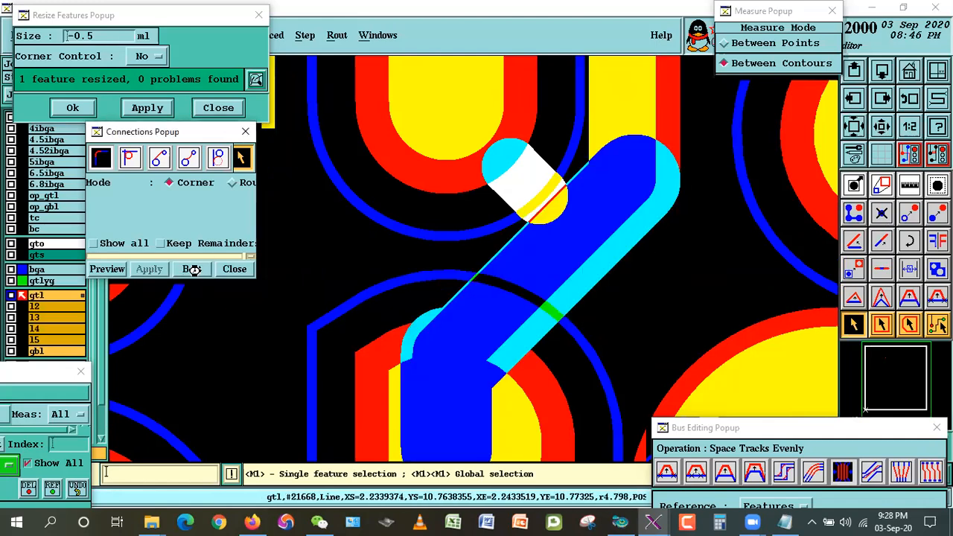
Measure the contour gaps from the trace's upper diagonal segment to the neighbouring diagonal trace and to the oval pad.
{"action": "scroll", "coordinate": [485, 288], "scroll_direction": "down", "scroll_amount": 2}
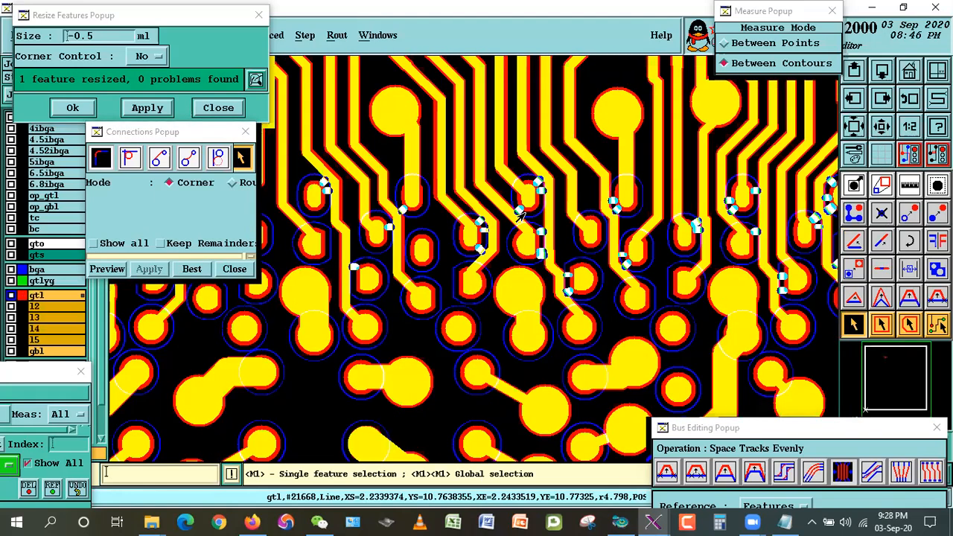
{"action": "scroll", "coordinate": [436, 202], "scroll_direction": "down", "scroll_amount": 1}
{"action": "left_click", "coordinate": [409, 158]}
{"action": "left_click", "coordinate": [532, 267]}
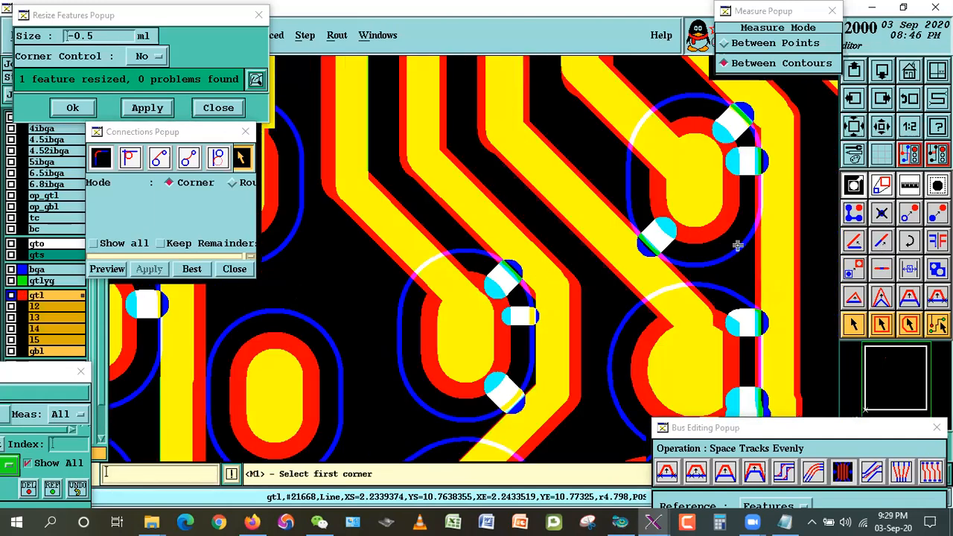
{"action": "left_click", "coordinate": [913, 190]}
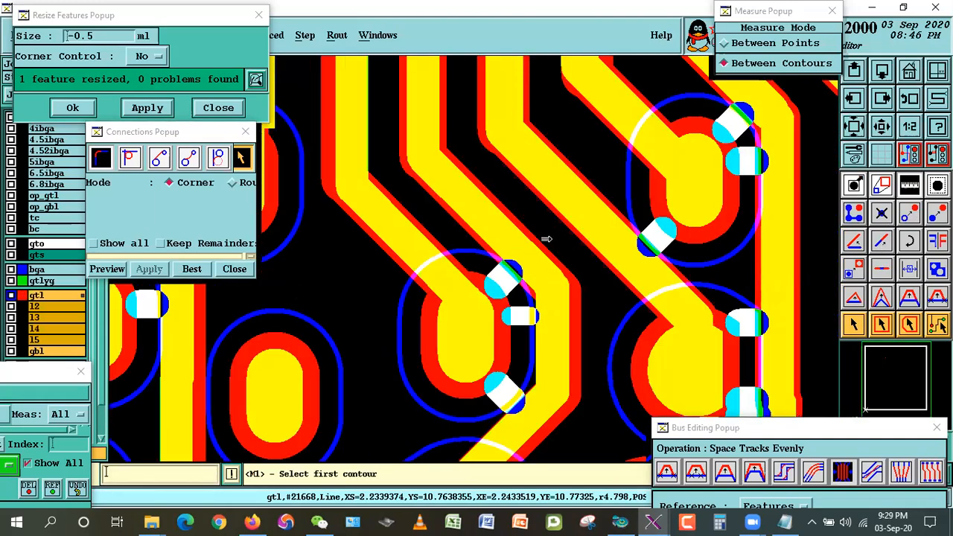
{"action": "left_click", "coordinate": [487, 239]}
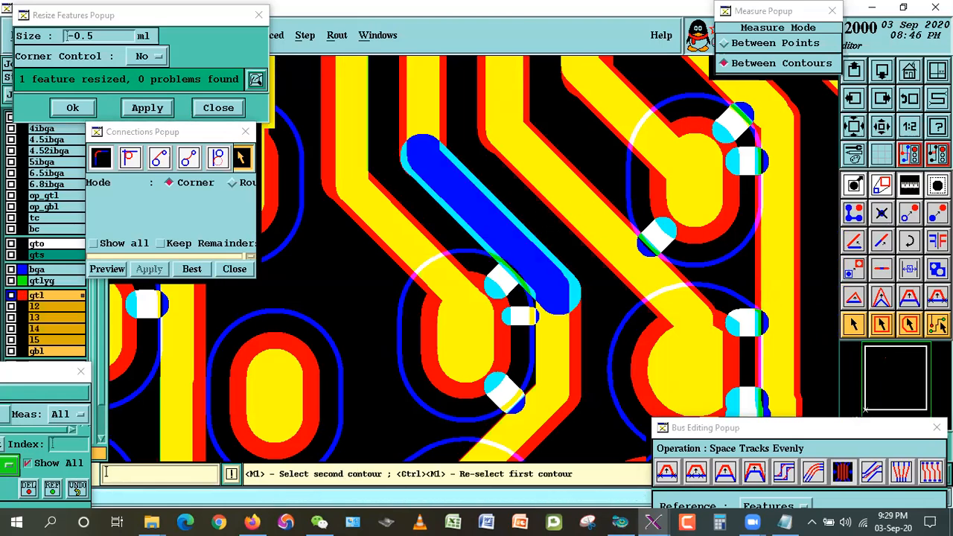
{"action": "left_click", "coordinate": [585, 265]}
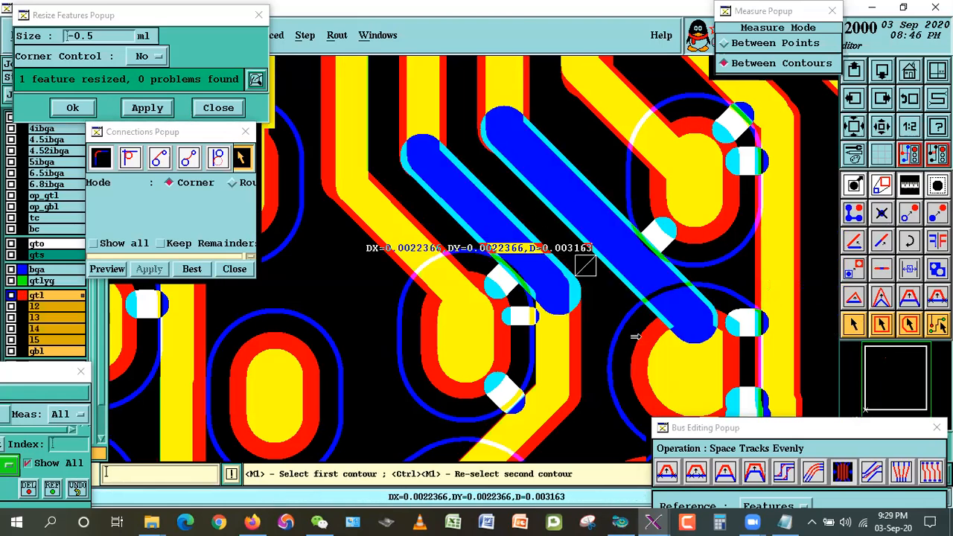
{"action": "left_click", "coordinate": [485, 295], "text": "ctrl"}
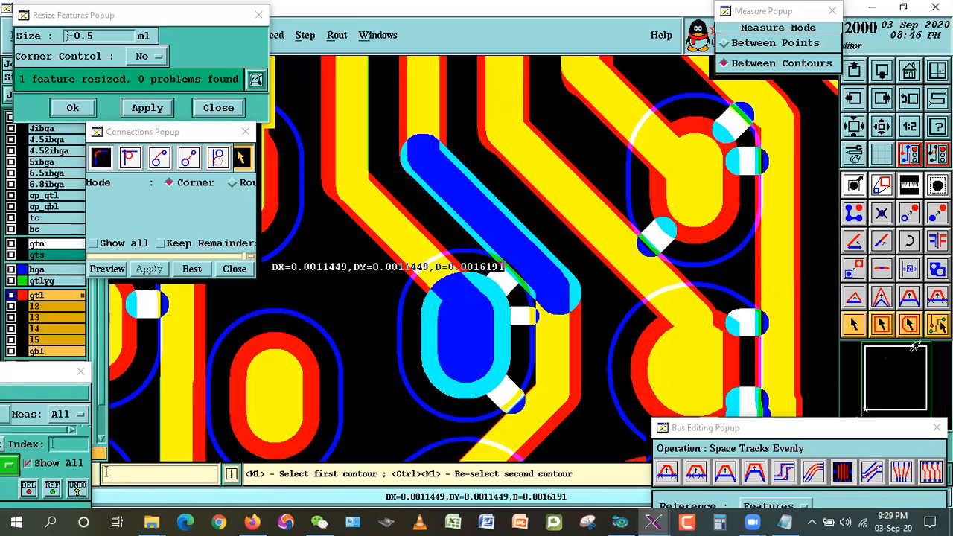
Shift the upper diagonal segment away from the oval pad as a fixed-angle line triplet.
{"action": "left_click", "coordinate": [854, 324]}
{"action": "left_click", "coordinate": [908, 297]}
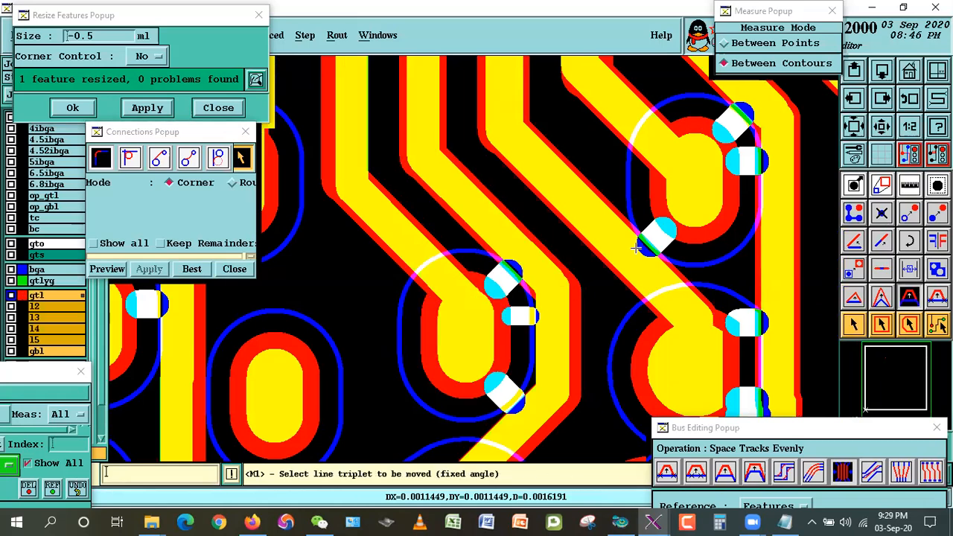
{"action": "left_click", "coordinate": [518, 249]}
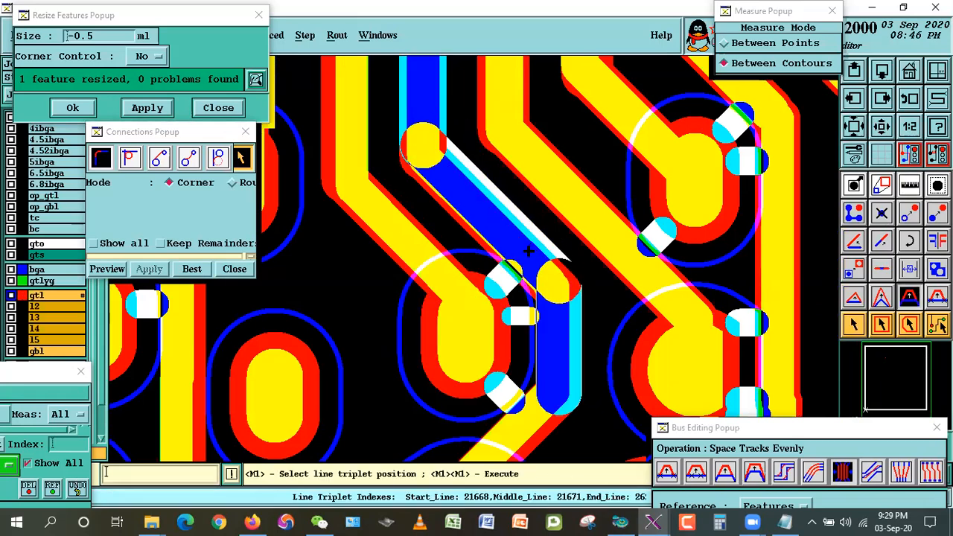
{"action": "double_click", "coordinate": [517, 253]}
Measure the contour gaps from the shifted upper diagonal segment to the neighbouring trace and the oval pad again.
{"action": "left_click", "coordinate": [909, 187]}
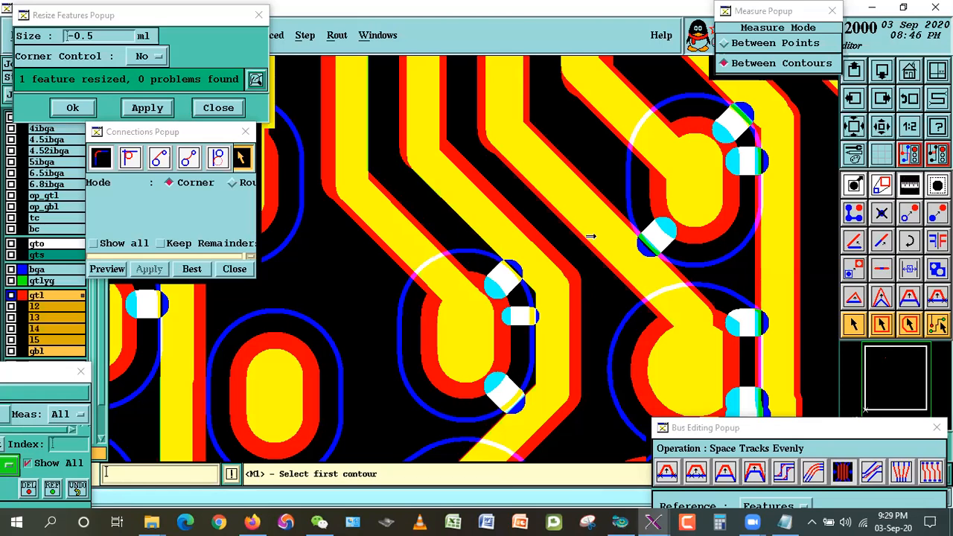
{"action": "left_click", "coordinate": [492, 232]}
{"action": "left_click", "coordinate": [566, 190]}
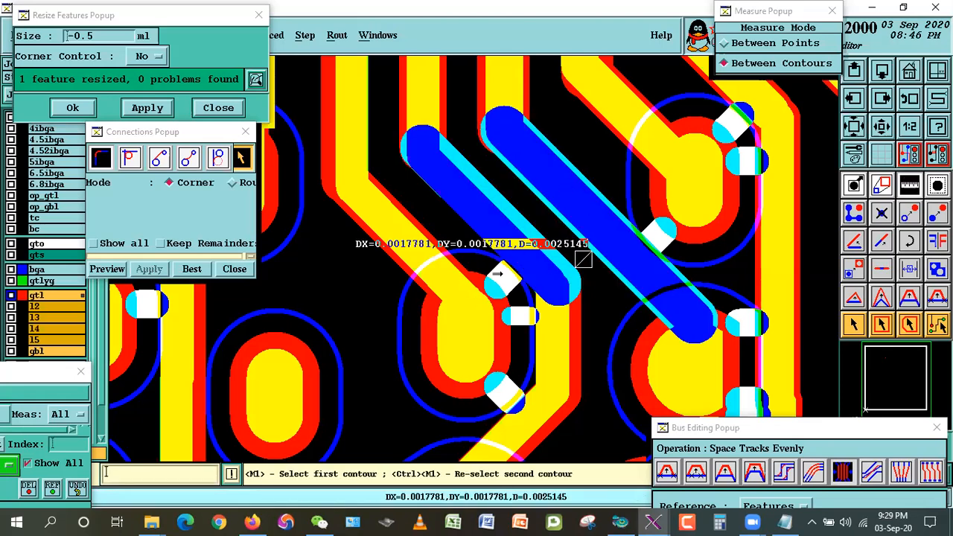
{"action": "left_click", "coordinate": [497, 274]}
Compare the oval9.5x13.5 and oval9x13 pads by globally selecting each size in turn.
{"action": "left_click", "coordinate": [854, 325]}
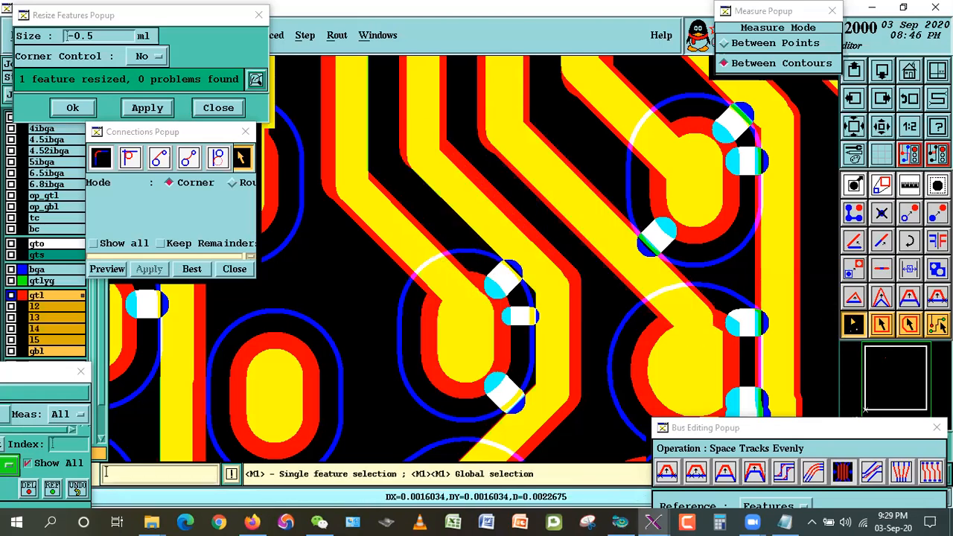
{"action": "double_click", "coordinate": [456, 331]}
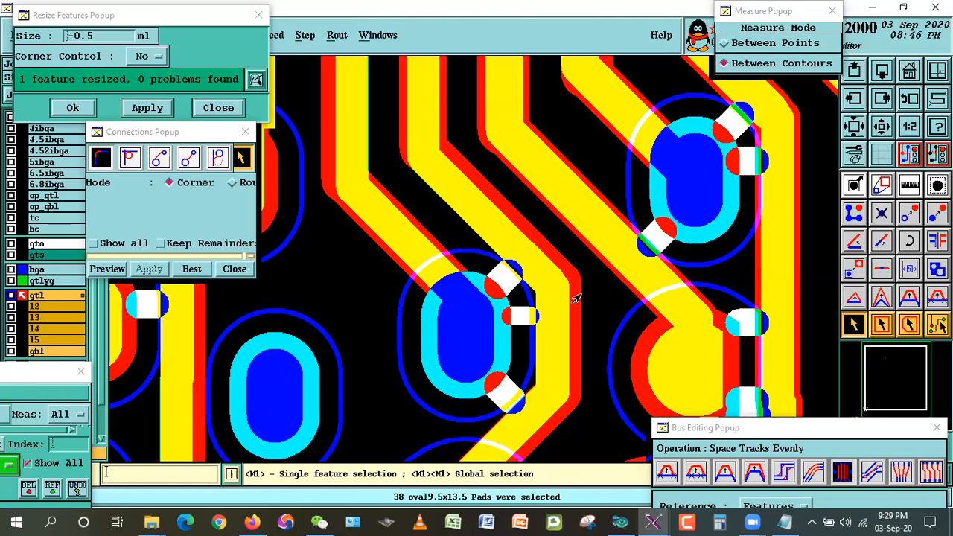
{"action": "left_click", "coordinate": [882, 127]}
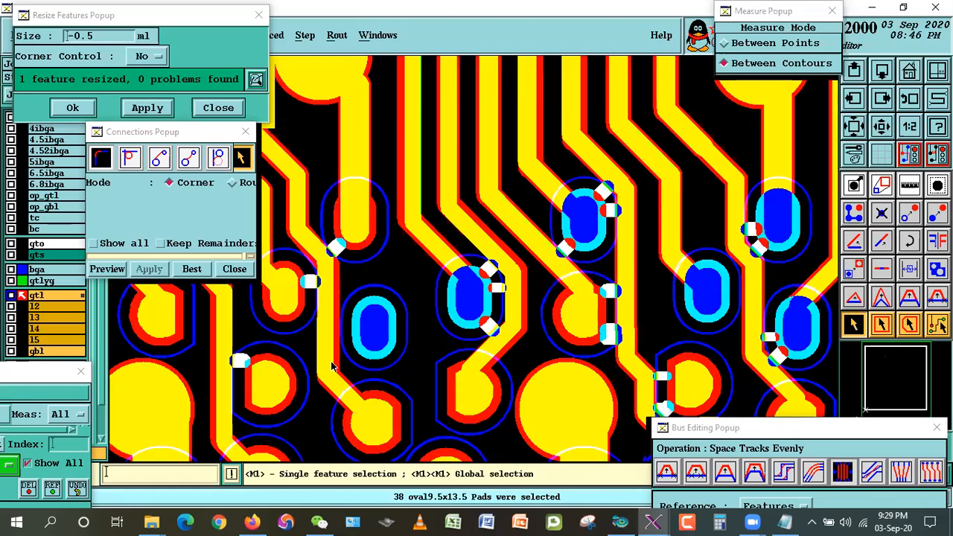
{"action": "double_click", "coordinate": [283, 294]}
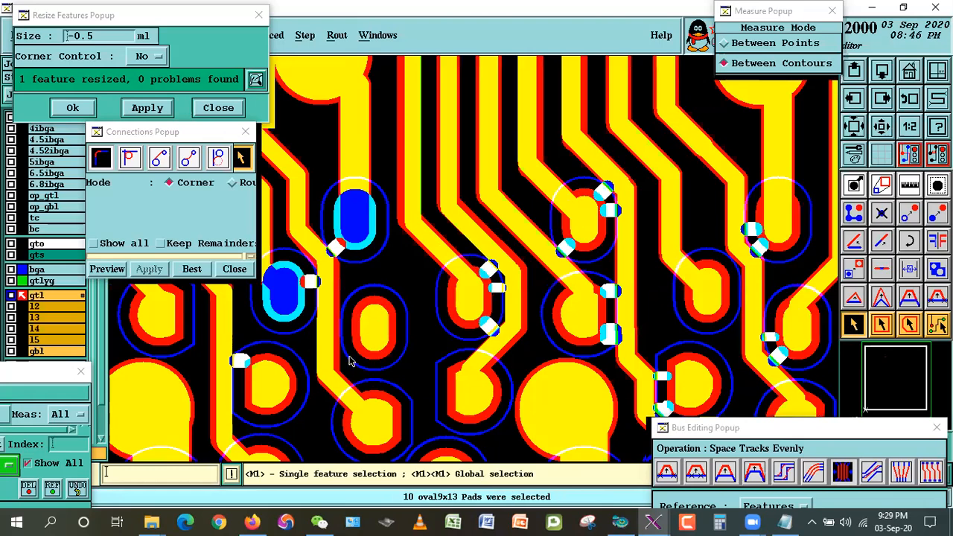
{"action": "double_click", "coordinate": [483, 311]}
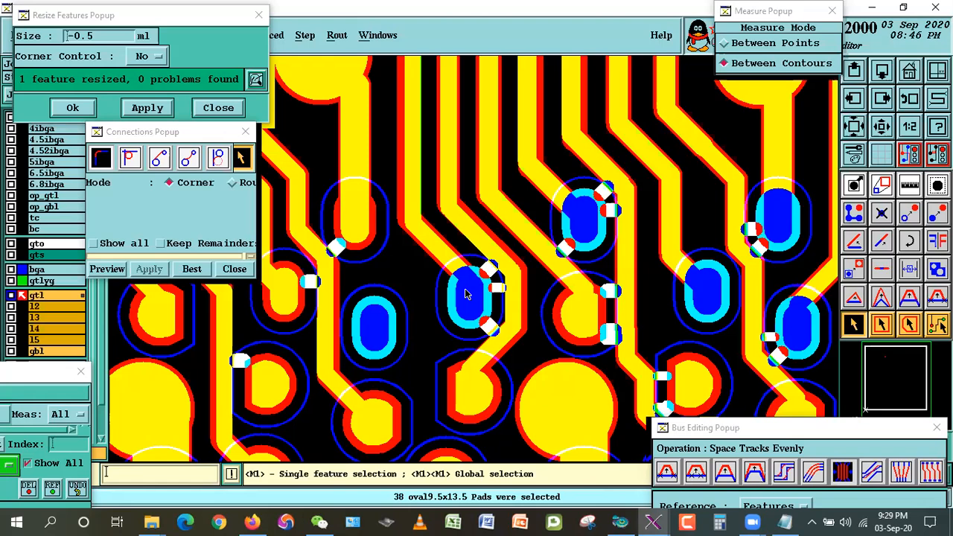
Resize the oval9.5x13.5 pad beside the rerouted diagonal trace by -0.5 mil.
{"action": "left_click", "coordinate": [403, 288]}
{"action": "left_click", "coordinate": [475, 314]}
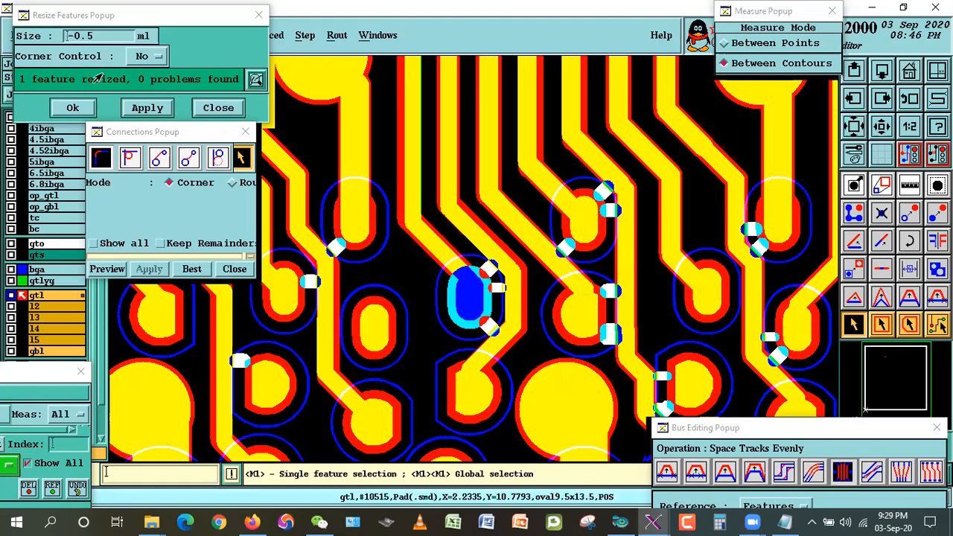
{"action": "left_click", "coordinate": [141, 109]}
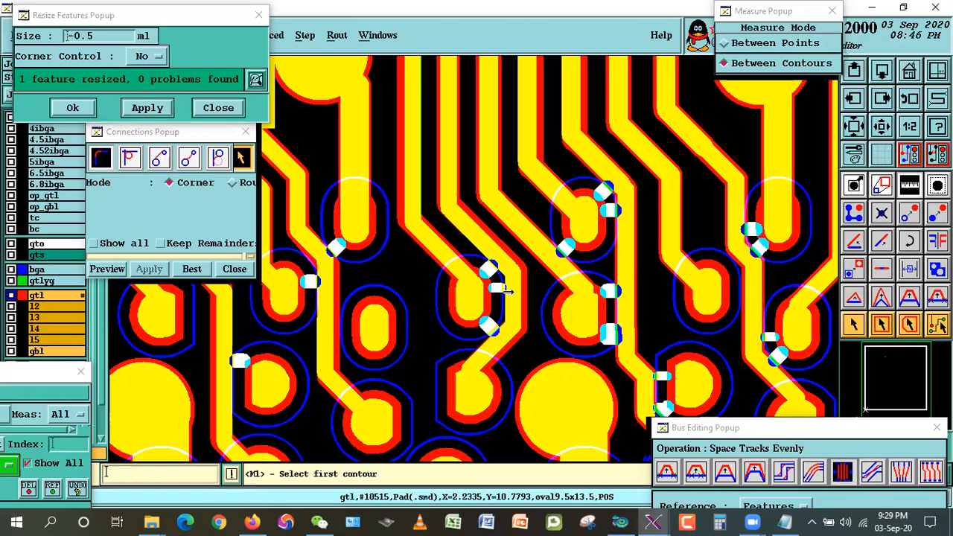
Measure the contour gaps from the diagonal segment to the resized oval pad and to the neighbouring diagonal trace.
{"action": "left_click", "coordinate": [483, 273]}
{"action": "left_click", "coordinate": [486, 245]}
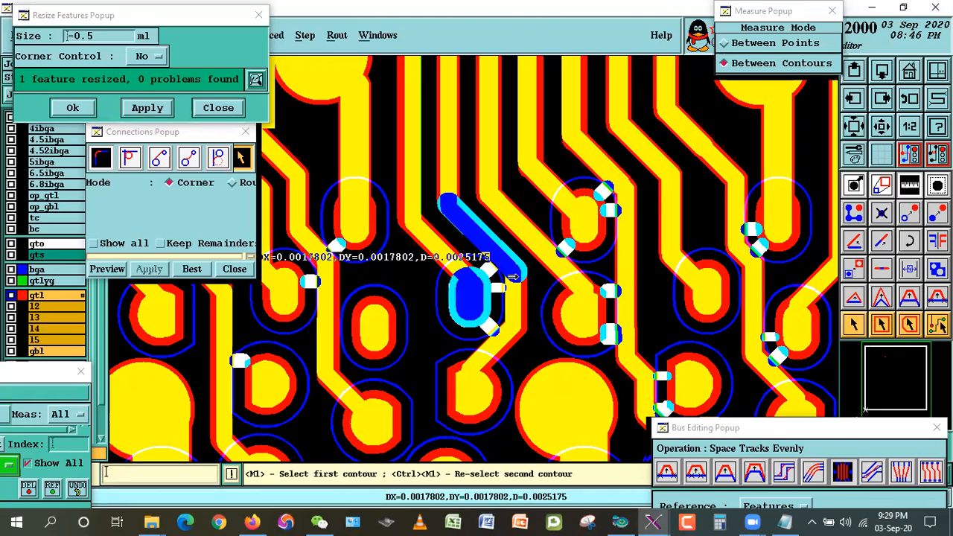
{"action": "left_click", "coordinate": [488, 254]}
{"action": "left_click", "coordinate": [520, 229]}
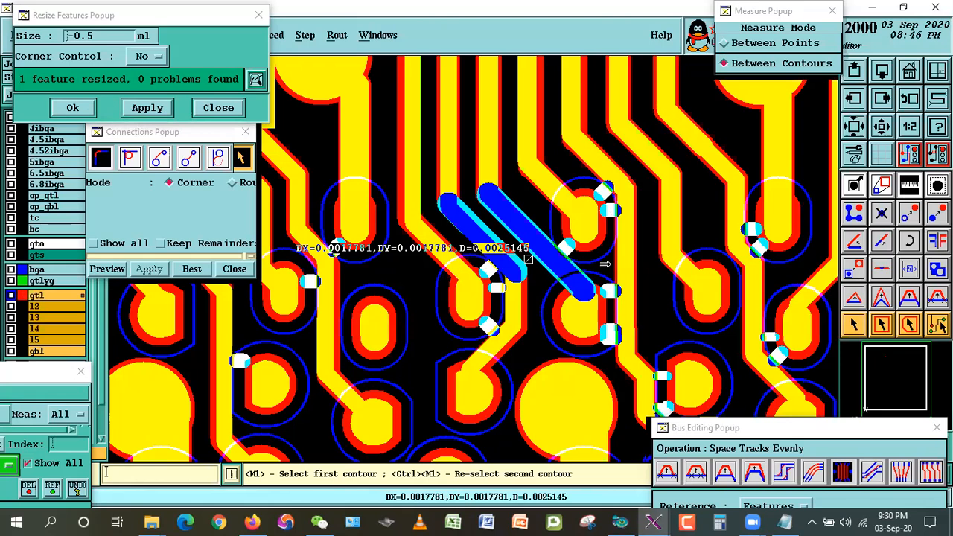
{"action": "left_click", "coordinate": [853, 325]}
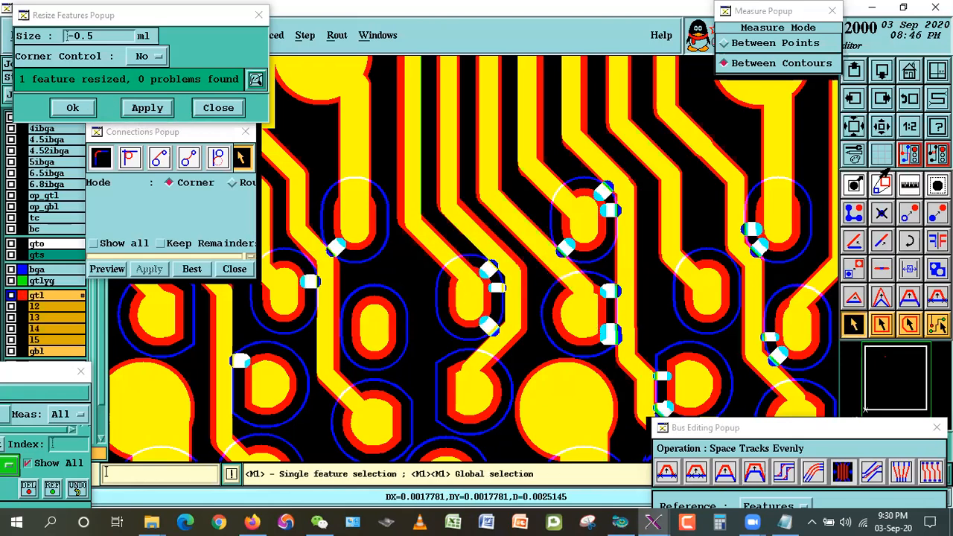
Globally select the r4.798 lines around the central vertical trace to check which traces share that width.
{"action": "left_click", "coordinate": [853, 185]}
{"action": "left_click", "coordinate": [382, 113]}
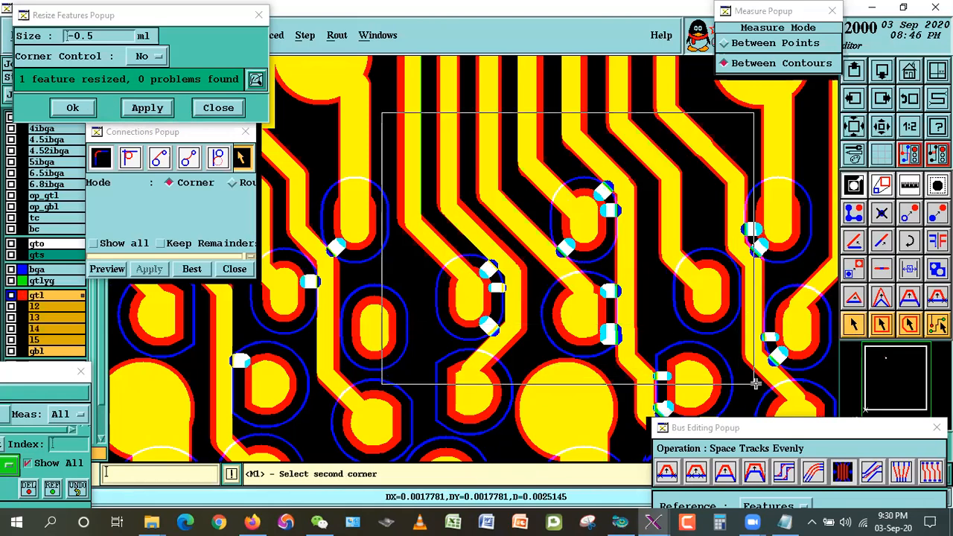
{"action": "left_click", "coordinate": [728, 383]}
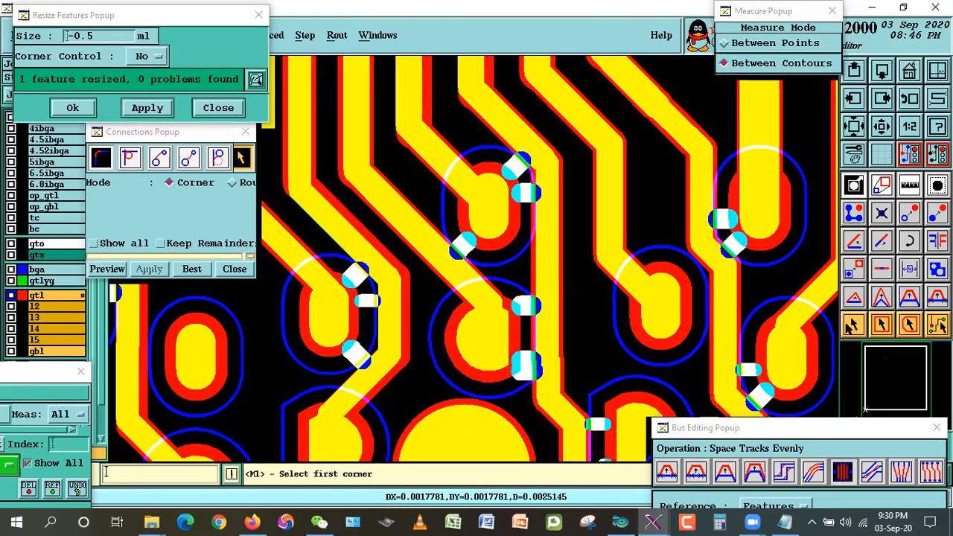
{"action": "left_click", "coordinate": [853, 324]}
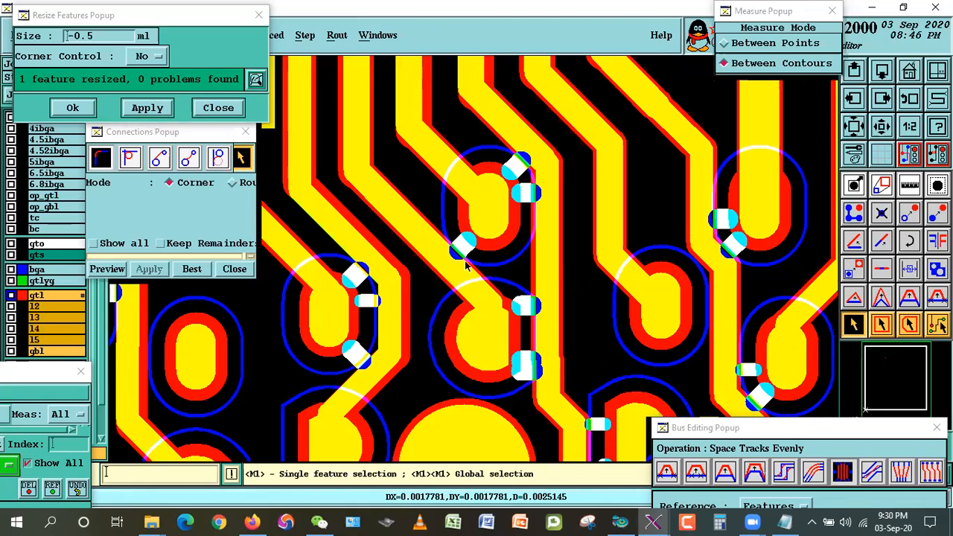
{"action": "double_click", "coordinate": [549, 249]}
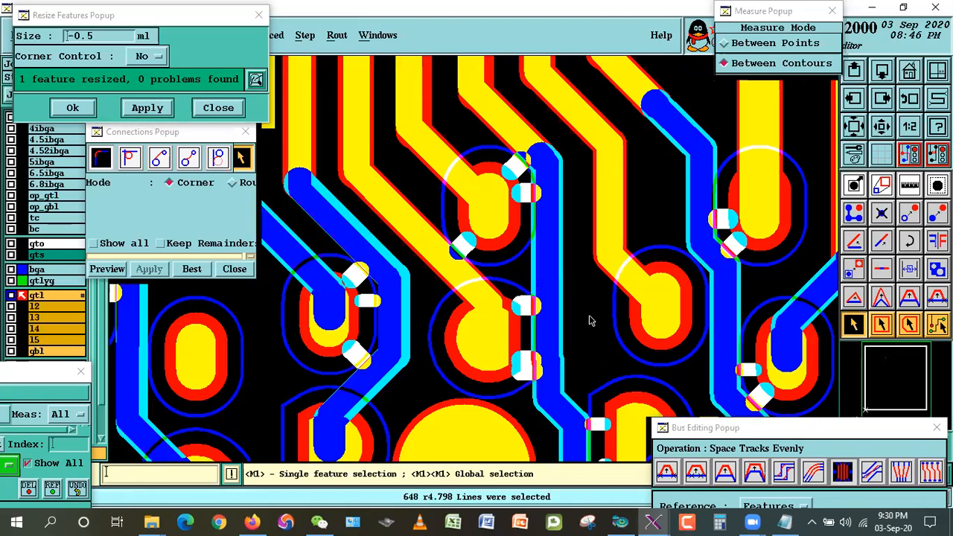
{"action": "left_click", "coordinate": [579, 353]}
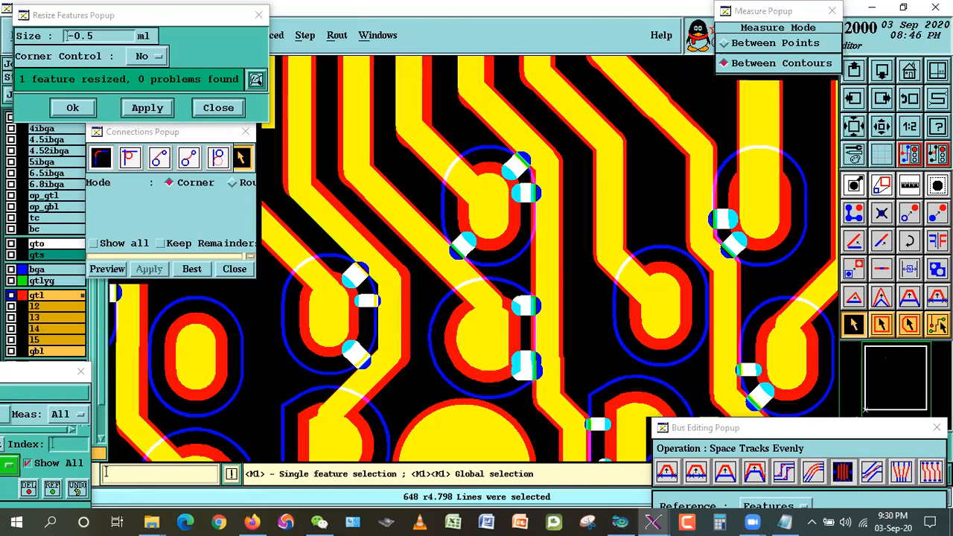
Examine the central vertical trace's long segment, short jog and lower segment by selecting them one at a time.
{"action": "left_click", "coordinate": [555, 361]}
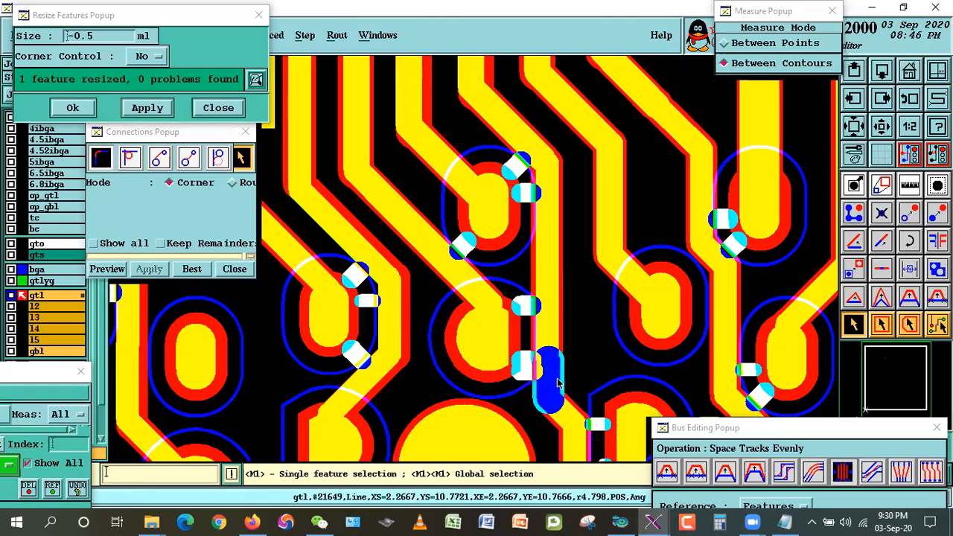
{"action": "left_click", "coordinate": [546, 305]}
{"action": "left_click", "coordinate": [592, 352]}
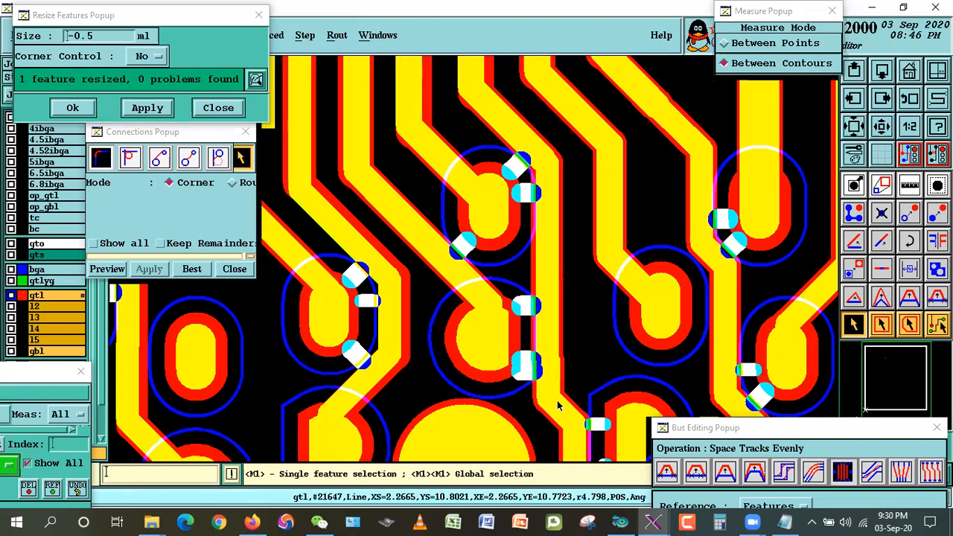
{"action": "left_click", "coordinate": [547, 376]}
{"action": "left_click", "coordinate": [571, 381]}
{"action": "left_click", "coordinate": [554, 302]}
{"action": "left_click", "coordinate": [589, 345]}
{"action": "left_click", "coordinate": [561, 382]}
{"action": "left_click", "coordinate": [545, 307]}
{"action": "left_click", "coordinate": [592, 349]}
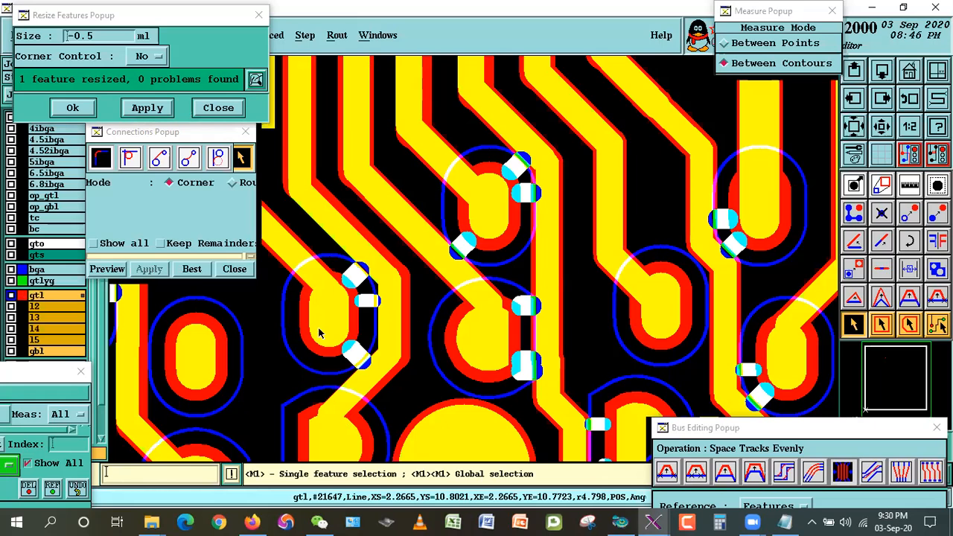
{"action": "left_click", "coordinate": [563, 378]}
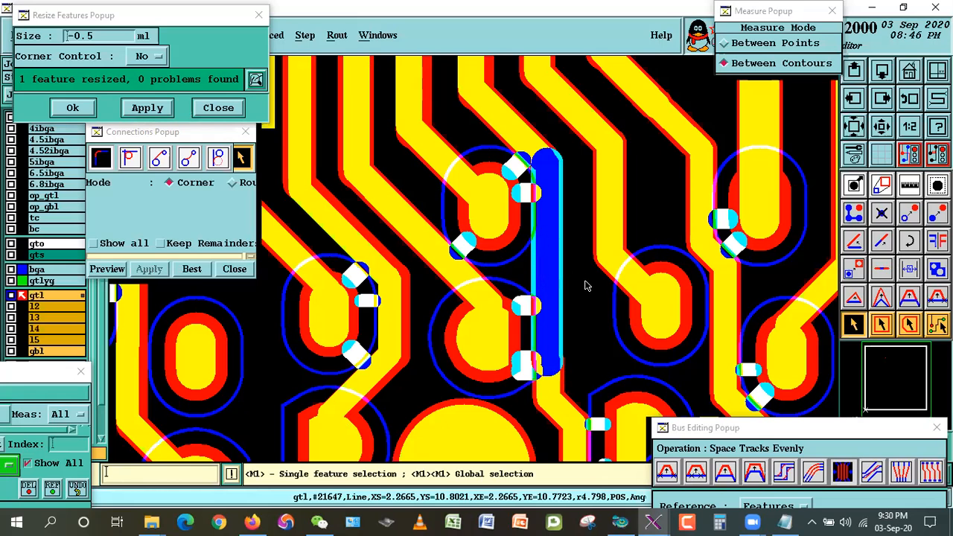
{"action": "key", "text": "Delete"}
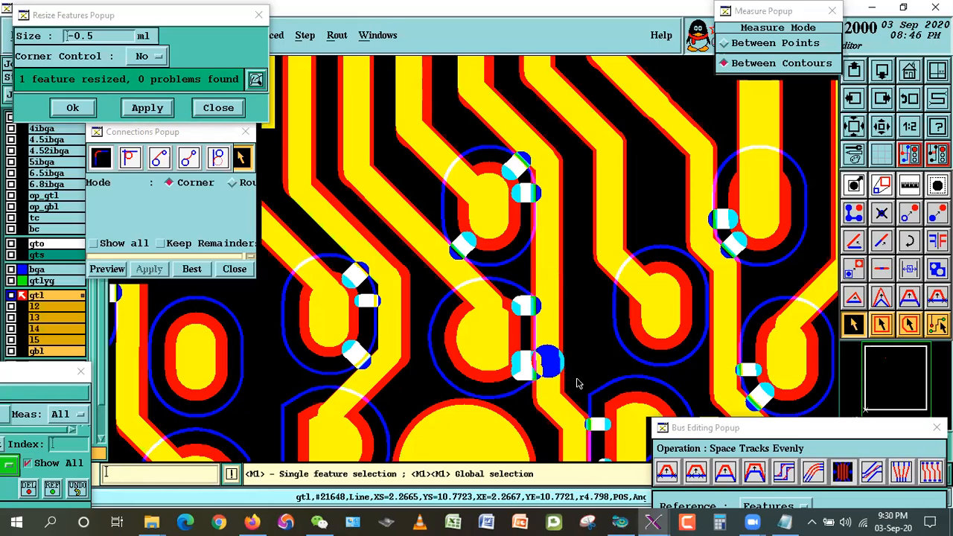
{"action": "key", "text": "ctrl+z"}
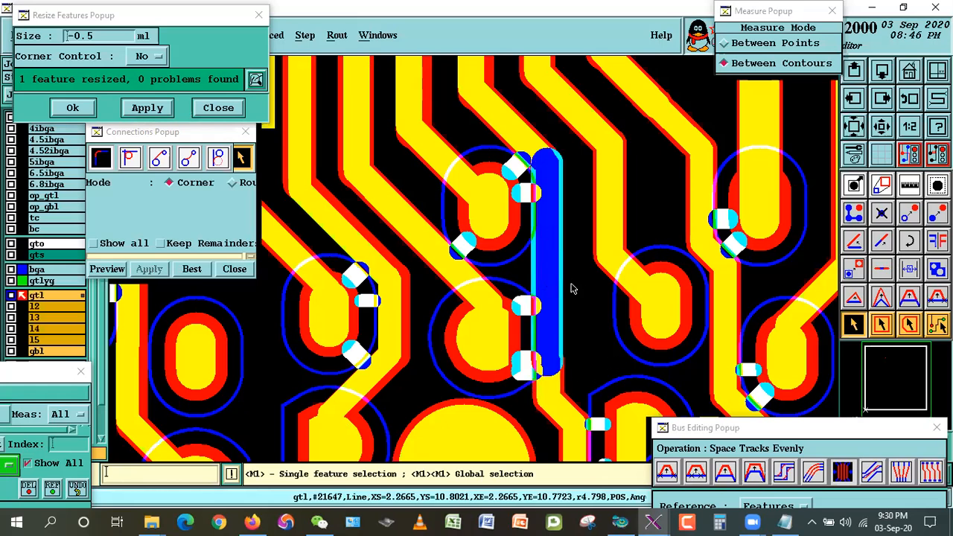
Delete the central trace's long vertical segment and short jog, and corner-connect its lower vertical segment to the short upper segment.
{"action": "left_click", "coordinate": [547, 347]}
{"action": "left_click", "coordinate": [577, 343]}
{"action": "left_click", "coordinate": [550, 352]}
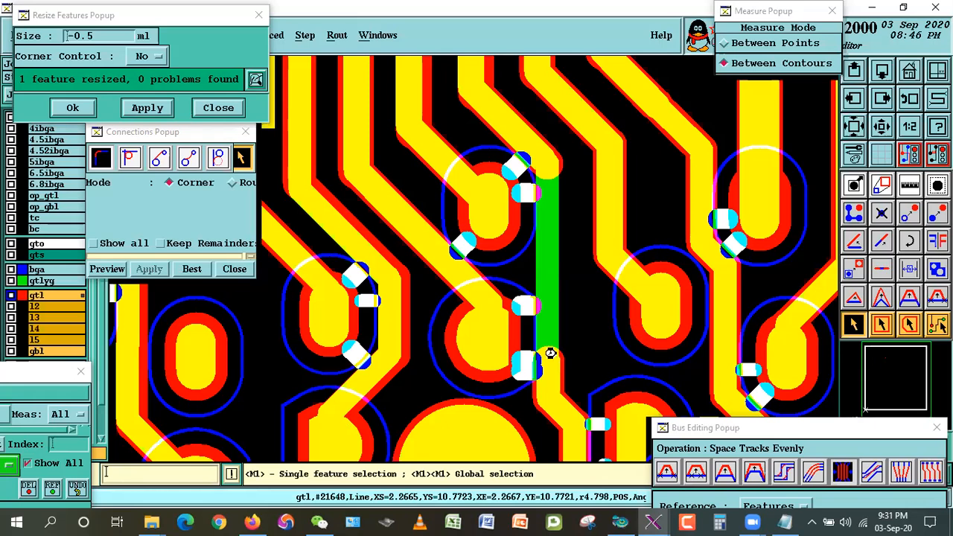
{"action": "left_click", "coordinate": [547, 160]}
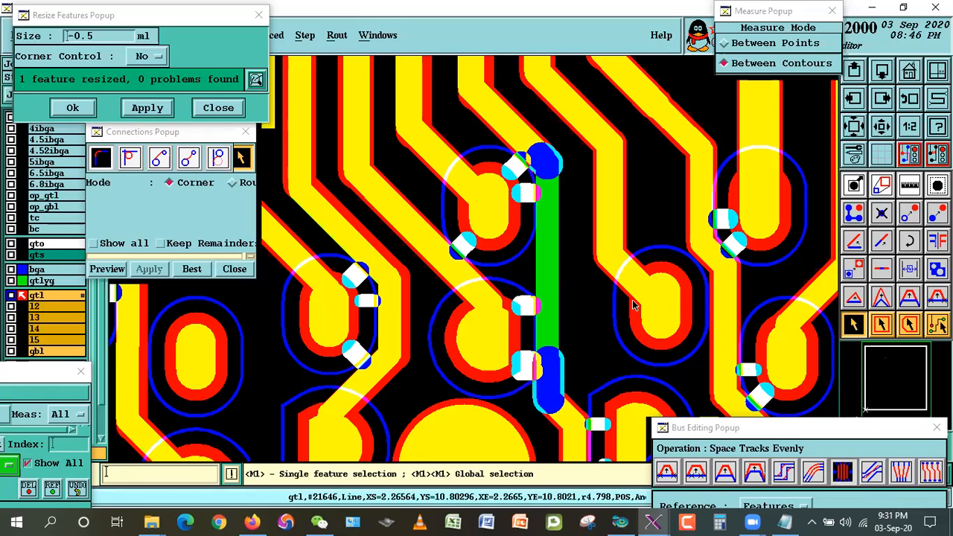
{"action": "left_click", "coordinate": [193, 270]}
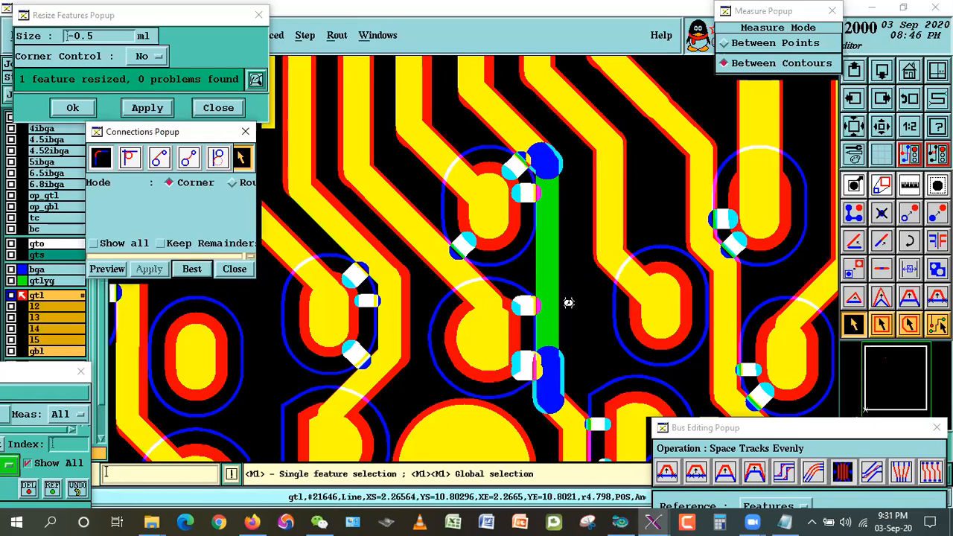
Delete the short upper corner segment and connect the diagonal segment directly to the central vertical segment with a corner connection.
{"action": "left_click", "coordinate": [552, 157]}
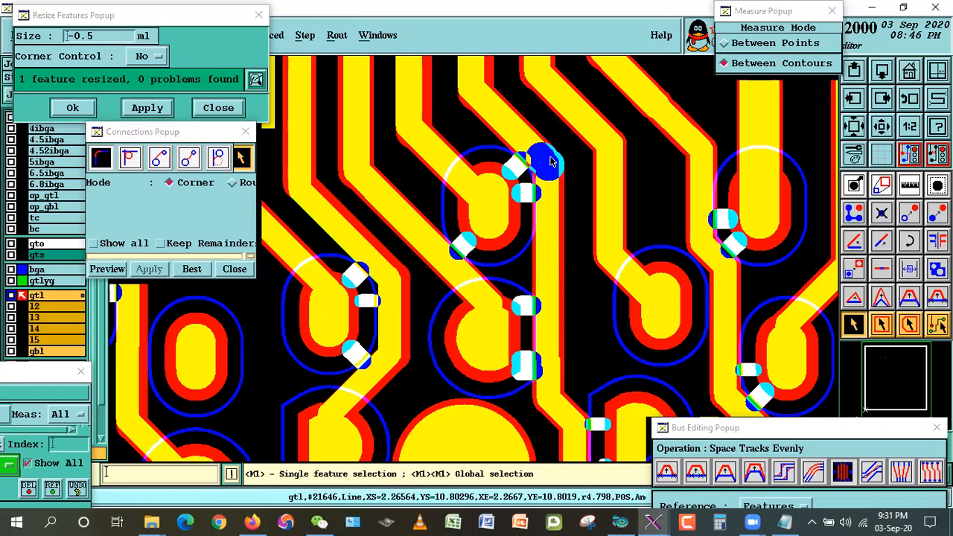
{"action": "key", "text": "ctrl+b"}
{"action": "left_click", "coordinate": [334, 300]}
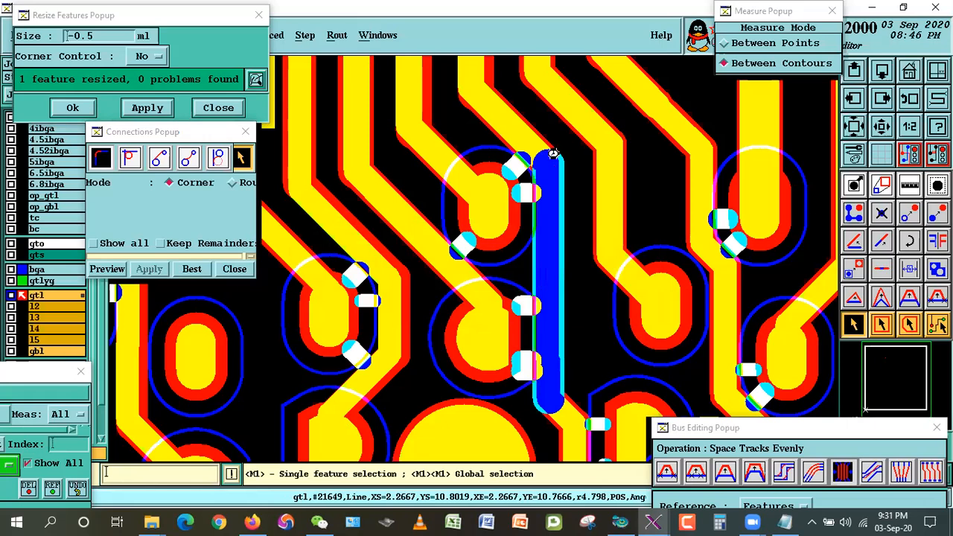
{"action": "left_click", "coordinate": [551, 151]}
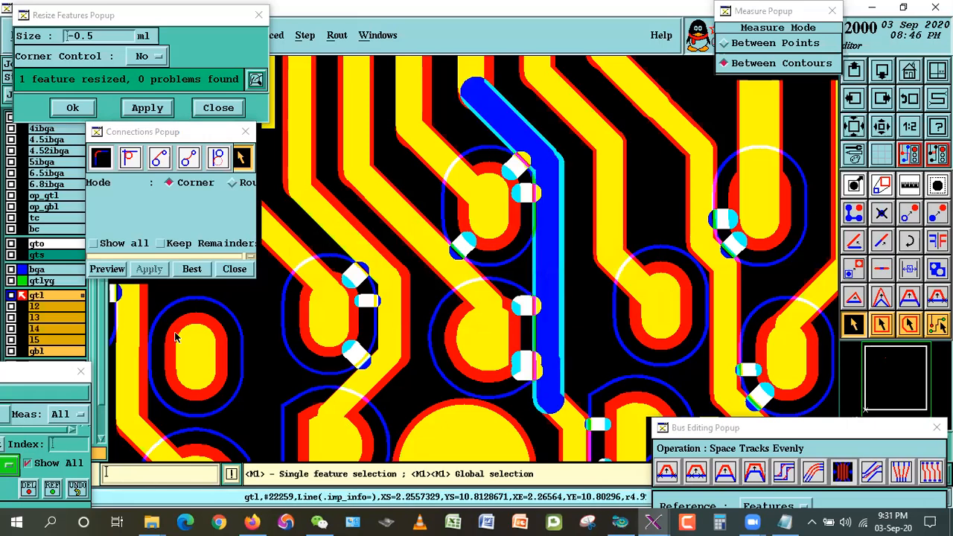
{"action": "left_click", "coordinate": [193, 269]}
{"action": "left_click", "coordinate": [568, 177]}
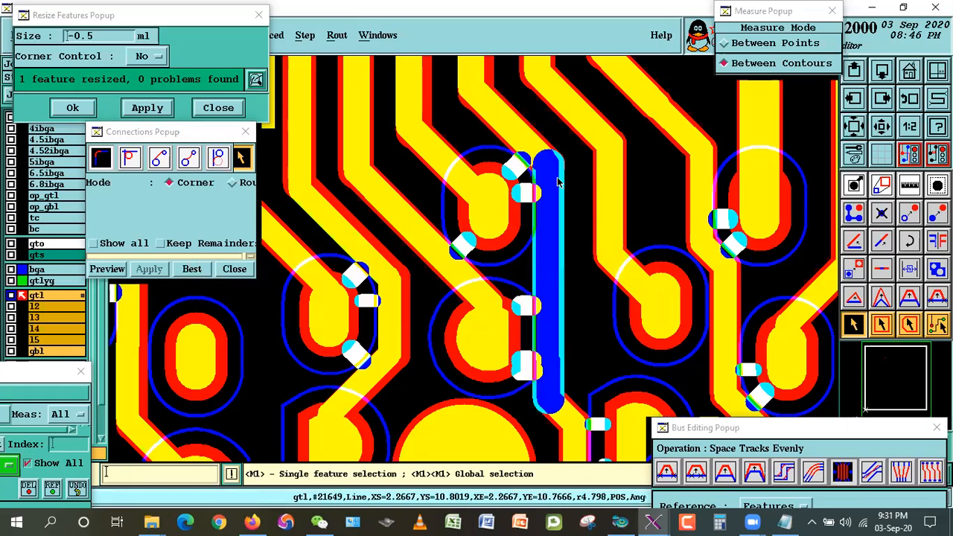
{"action": "left_click", "coordinate": [566, 179]}
{"action": "key", "text": "ctrl+b"}
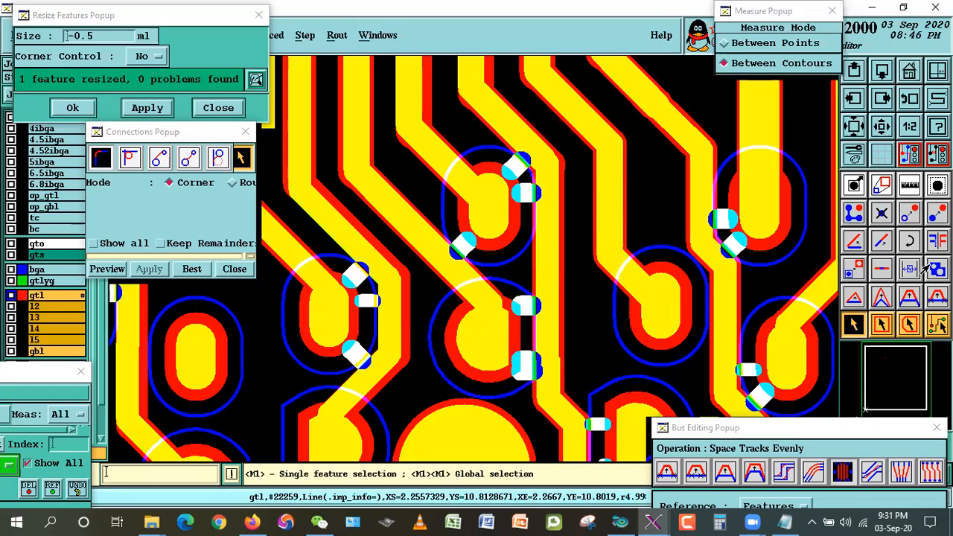
Shift the central vertical segment slightly away from the adjacent pads as a fixed-angle line triplet.
{"action": "left_click", "coordinate": [909, 297]}
{"action": "left_click", "coordinate": [554, 301]}
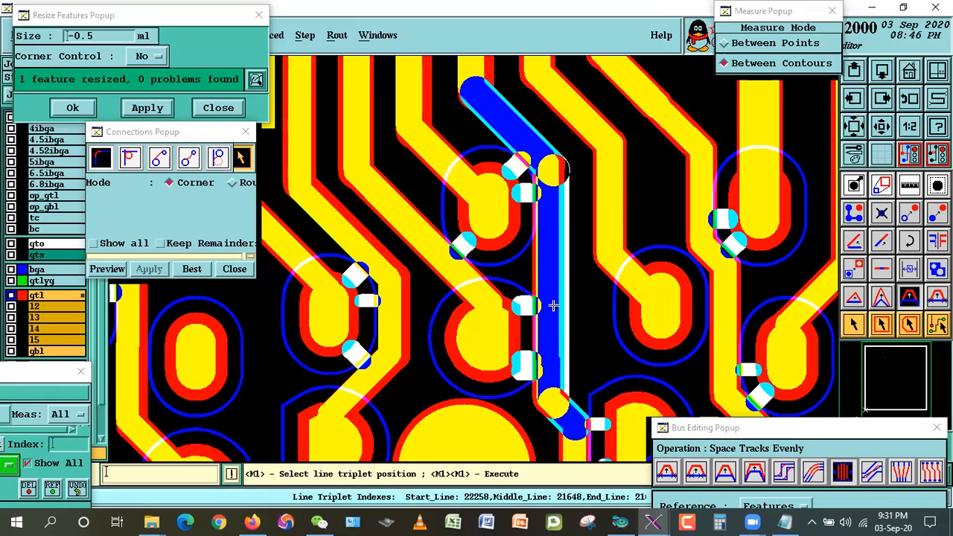
{"action": "double_click", "coordinate": [556, 309]}
{"action": "left_click", "coordinate": [334, 298]}
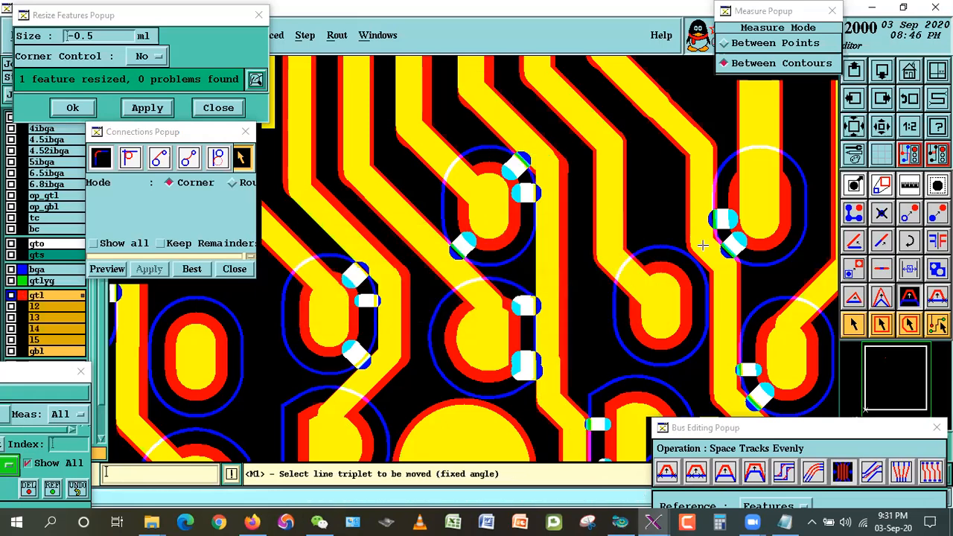
Measure the contour gaps from the shifted vertical segment to the flat-sided pad and the oval pad above it.
{"action": "left_click", "coordinate": [909, 185]}
{"action": "left_click", "coordinate": [496, 321]}
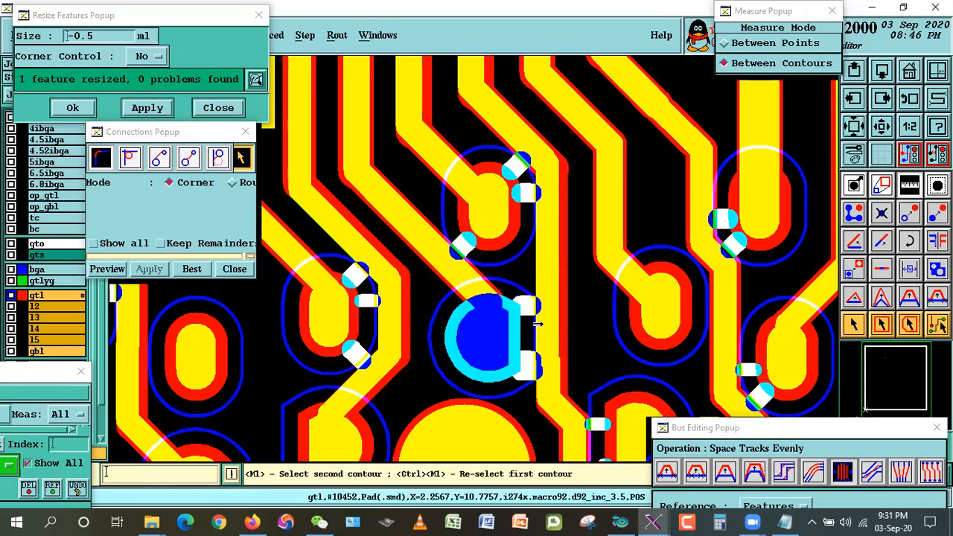
{"action": "left_click", "coordinate": [535, 357]}
{"action": "left_click", "coordinate": [513, 207]}
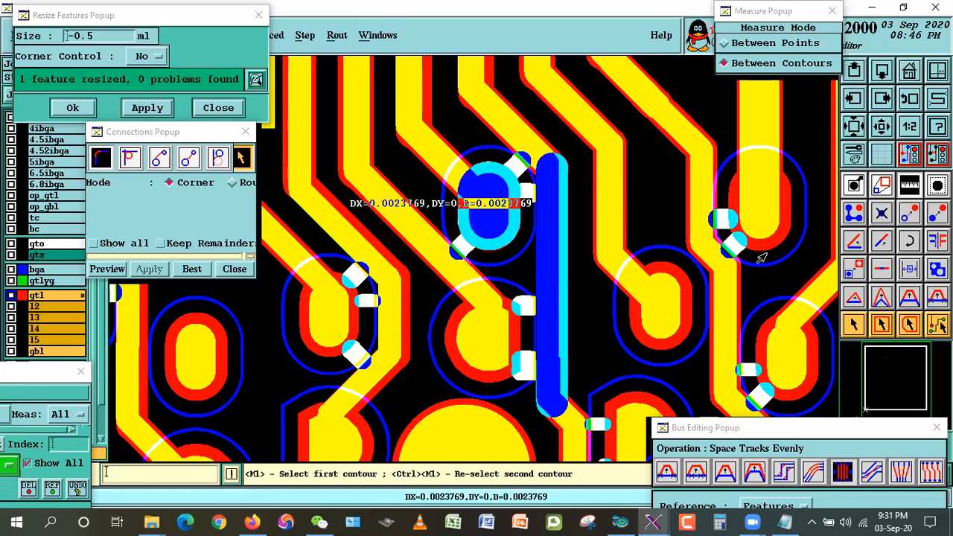
{"action": "left_click", "coordinate": [850, 327]}
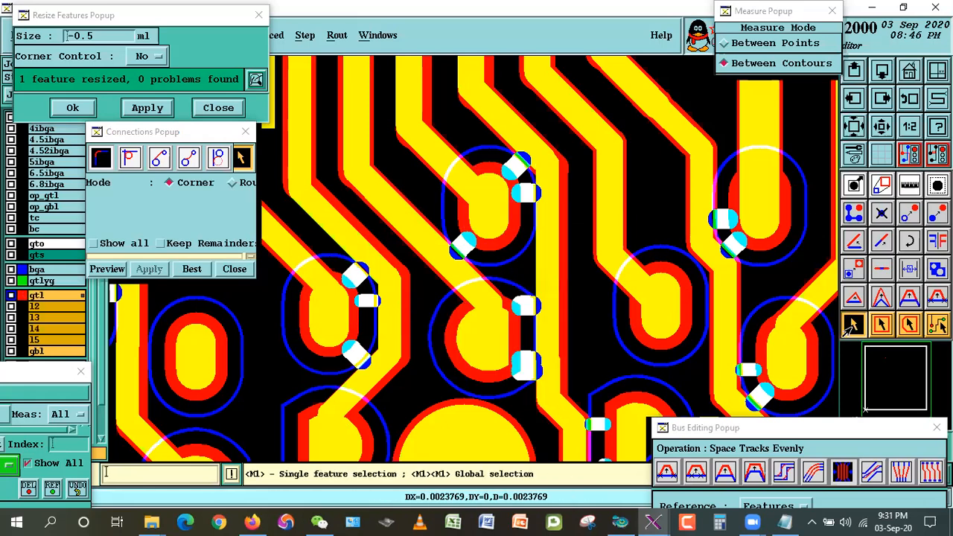
Resize the oval pad and the flat-sided pad beside the central vertical trace by -0.5 mil.
{"action": "double_click", "coordinate": [504, 231]}
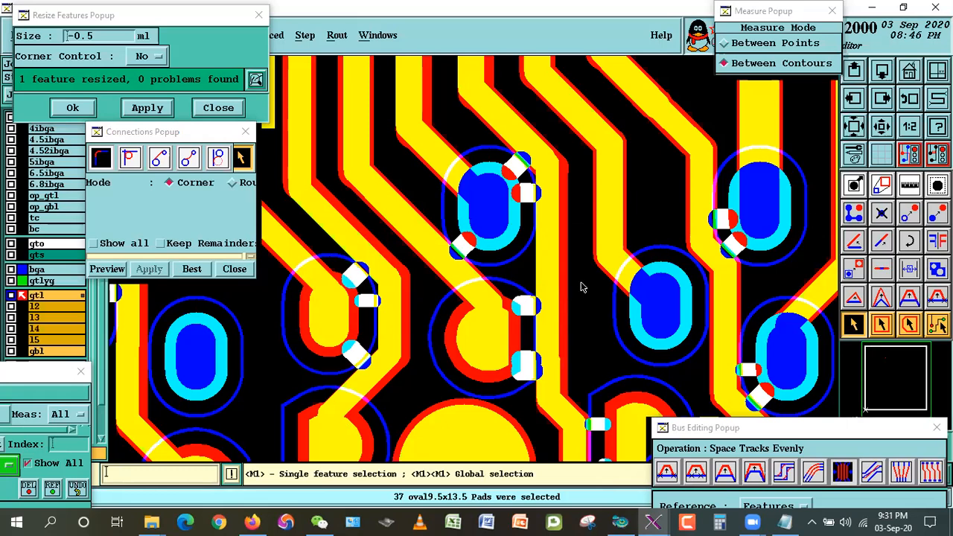
{"action": "left_click", "coordinate": [505, 205]}
{"action": "left_click", "coordinate": [515, 332]}
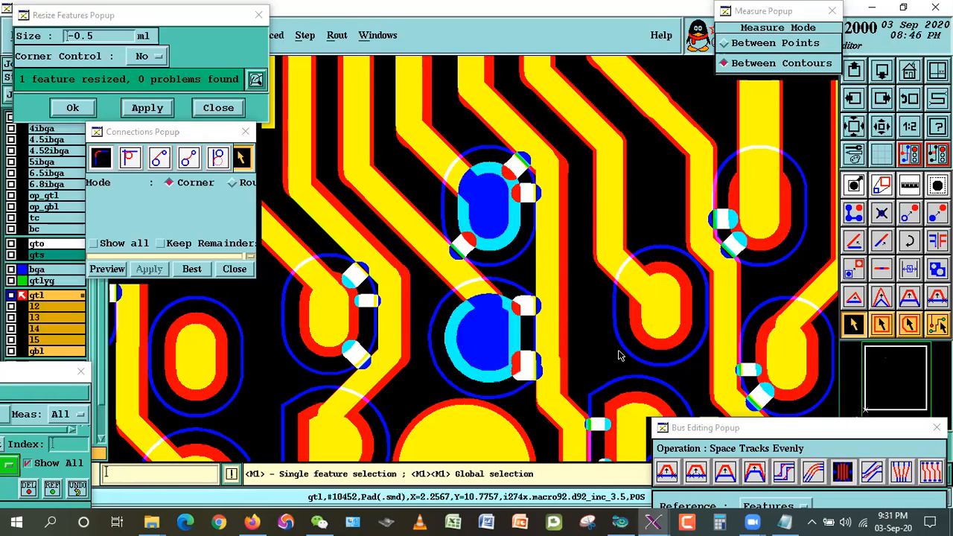
{"action": "left_click", "coordinate": [147, 107]}
Measure the contour gaps from the resized oval and flat-sided pads to the central vertical trace.
{"action": "left_click", "coordinate": [902, 189]}
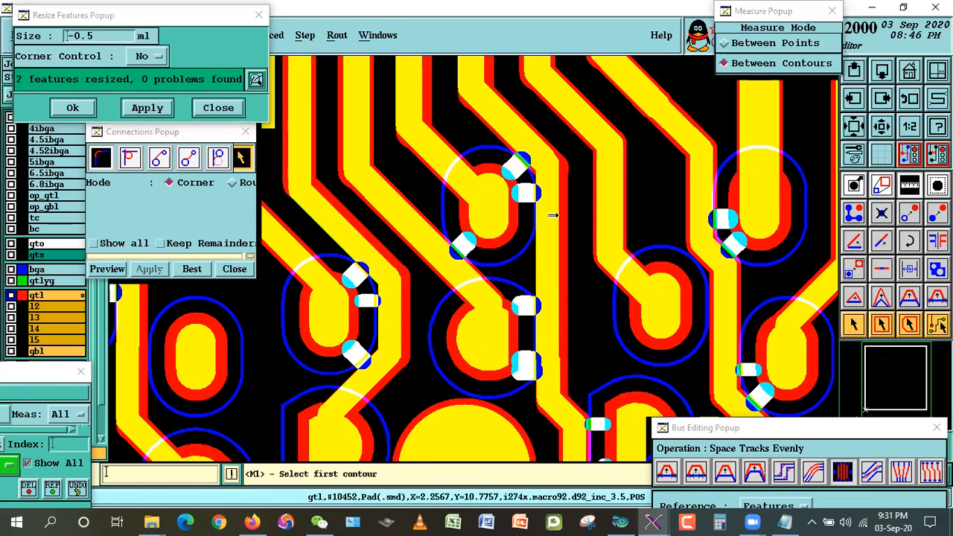
{"action": "left_click", "coordinate": [509, 204]}
{"action": "left_click", "coordinate": [546, 201]}
{"action": "left_click", "coordinate": [514, 335]}
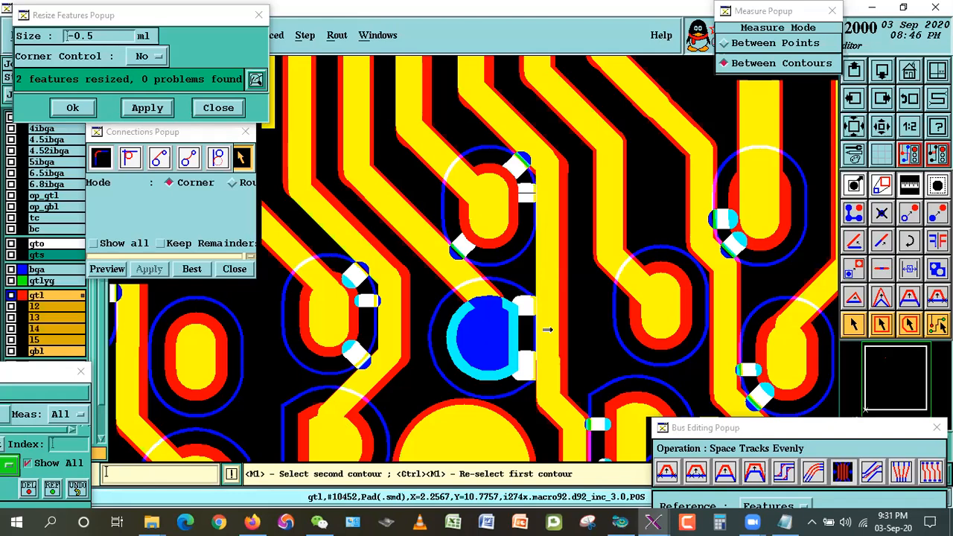
{"action": "left_click", "coordinate": [852, 328]}
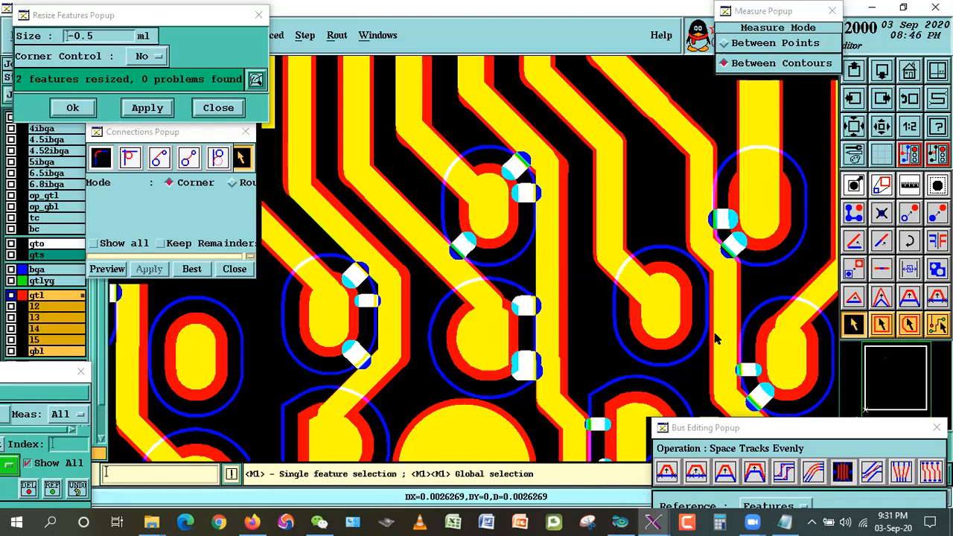
Shift the vertical trace segment beside the lower flat-sided pad slightly away from it as a fixed-angle line triplet.
{"action": "left_click", "coordinate": [882, 122]}
{"action": "right_click", "coordinate": [640, 290]}
{"action": "left_click", "coordinate": [662, 316]}
{"action": "left_click", "coordinate": [450, 305]}
{"action": "left_click", "coordinate": [571, 402]}
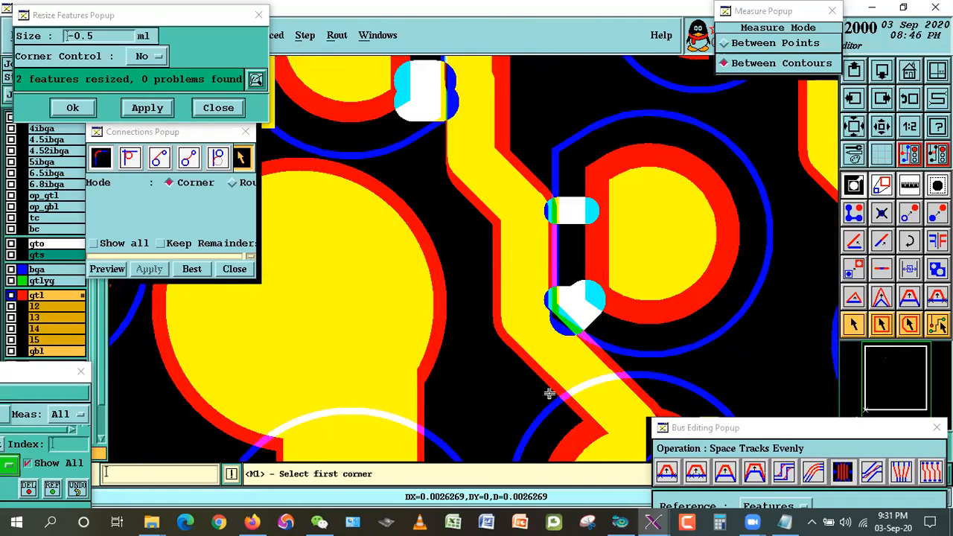
{"action": "left_click", "coordinate": [909, 298]}
{"action": "left_click", "coordinate": [529, 263]}
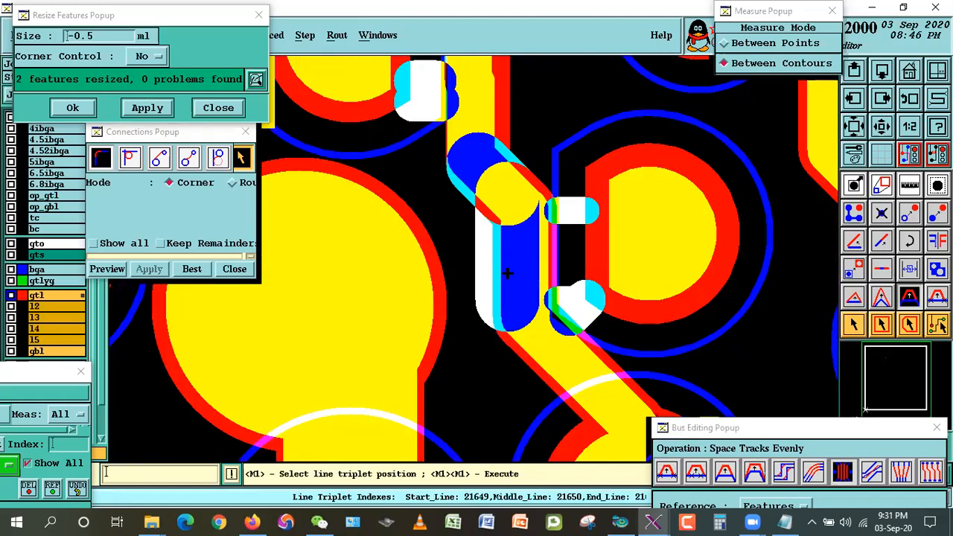
{"action": "double_click", "coordinate": [515, 273]}
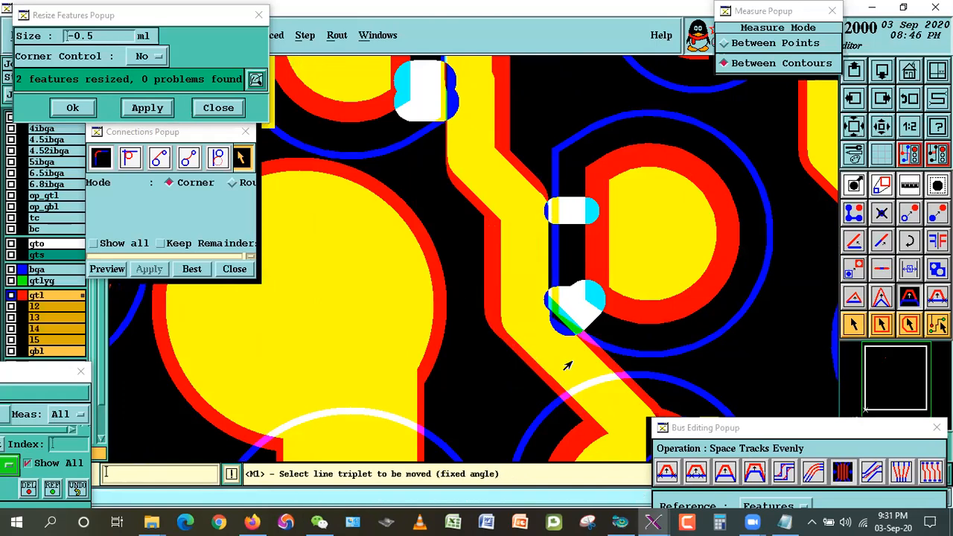
Move the diagonal segment below that vertical segment away from the flat-sided pad and reconnect the two segments at their corner.
{"action": "left_click", "coordinate": [909, 214]}
{"action": "left_click", "coordinate": [572, 360]}
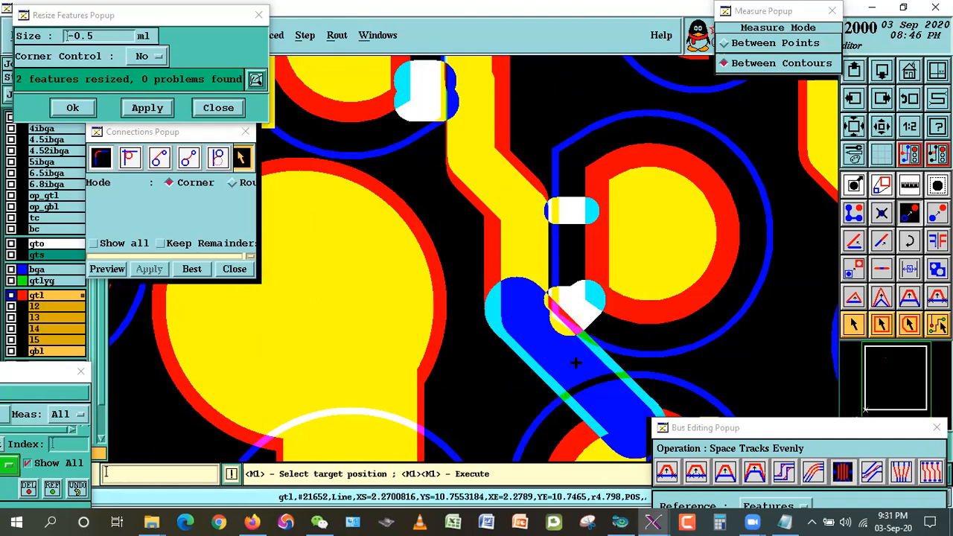
{"action": "double_click", "coordinate": [584, 364]}
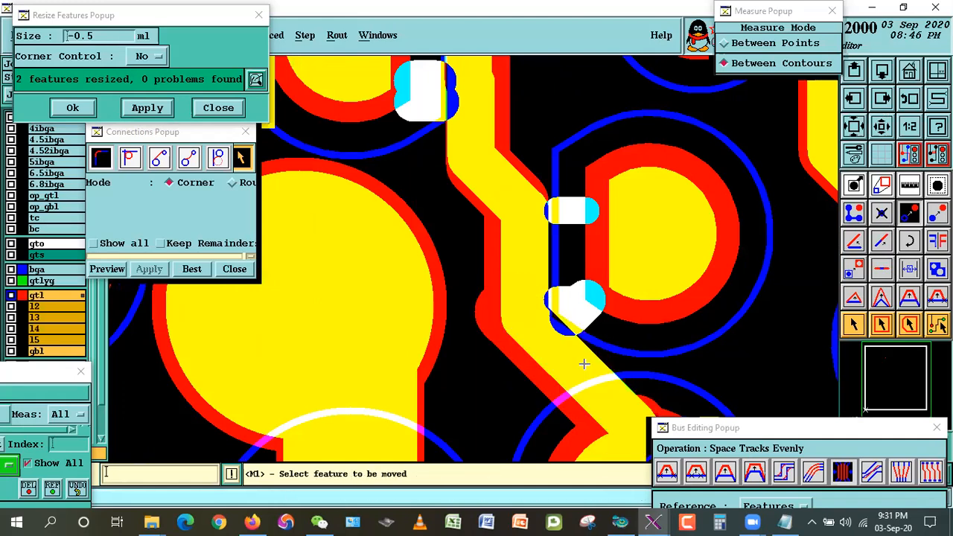
{"action": "left_click", "coordinate": [853, 324]}
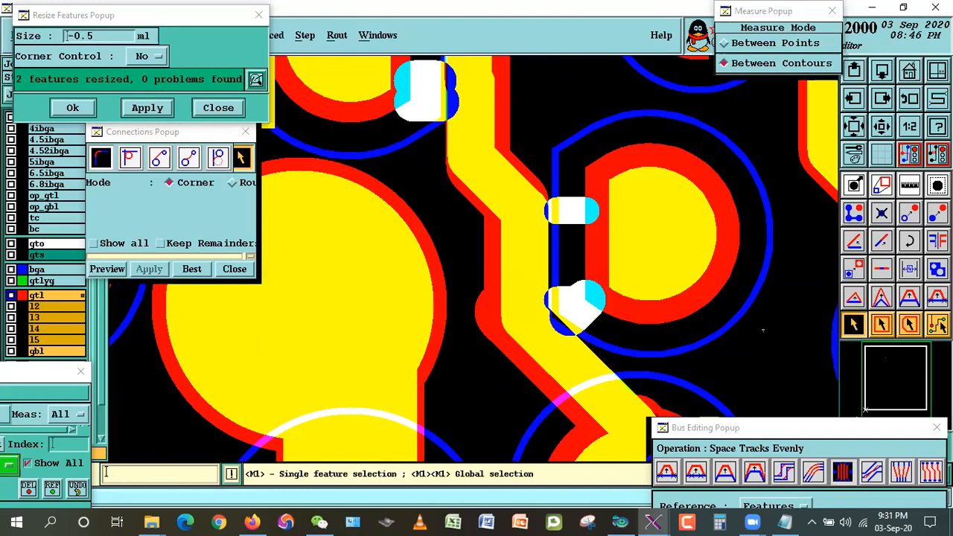
{"action": "left_click", "coordinate": [497, 320]}
{"action": "left_click", "coordinate": [502, 331]}
{"action": "left_click", "coordinate": [191, 269]}
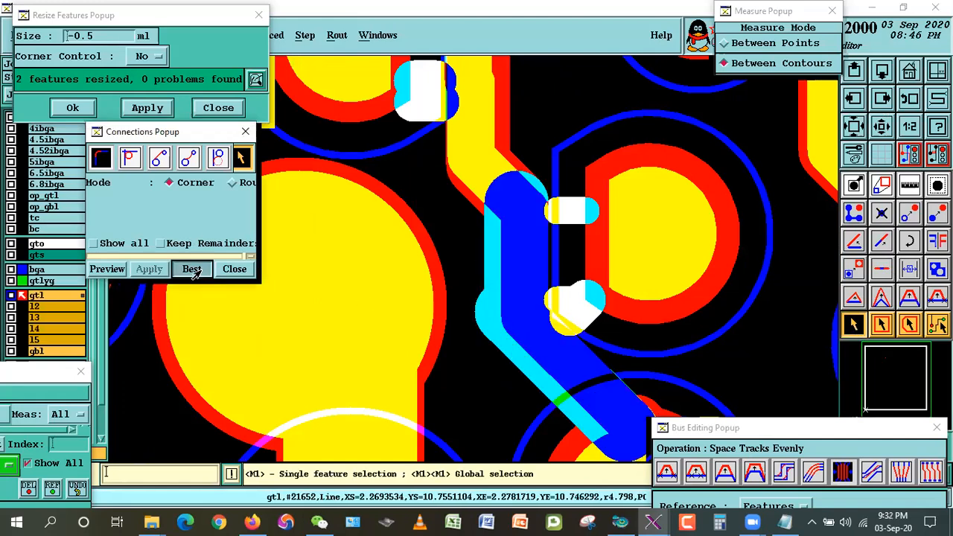
Space the vertical trace evenly between the two neighbouring oval pads, using a bus cross-section drawn from pad to pad.
{"action": "left_click", "coordinate": [882, 127]}
{"action": "left_click", "coordinate": [878, 129]}
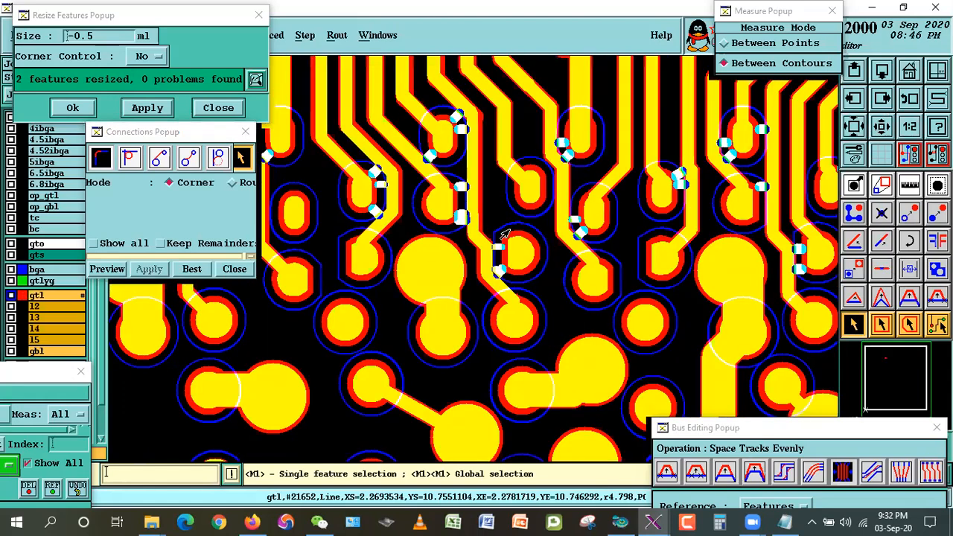
{"action": "right_click", "coordinate": [508, 229]}
{"action": "left_click", "coordinate": [514, 226]}
{"action": "left_click", "coordinate": [372, 132]}
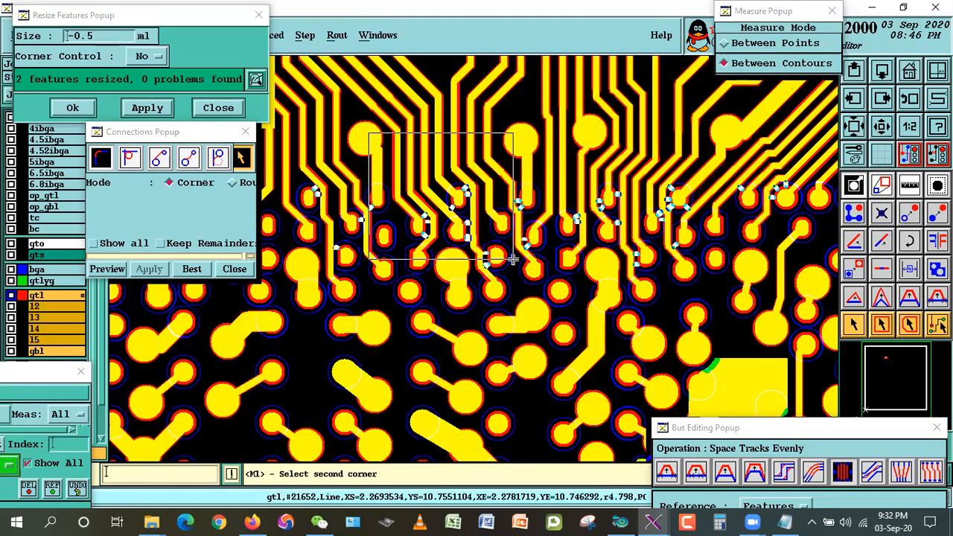
{"action": "left_click", "coordinate": [617, 277]}
{"action": "left_click", "coordinate": [387, 136]}
{"action": "left_click", "coordinate": [621, 448]}
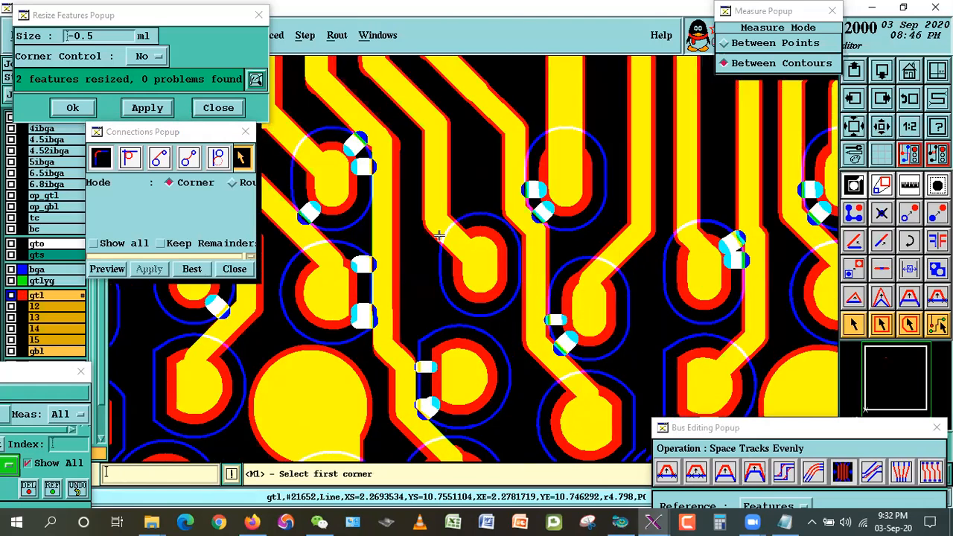
{"action": "left_click", "coordinate": [843, 470]}
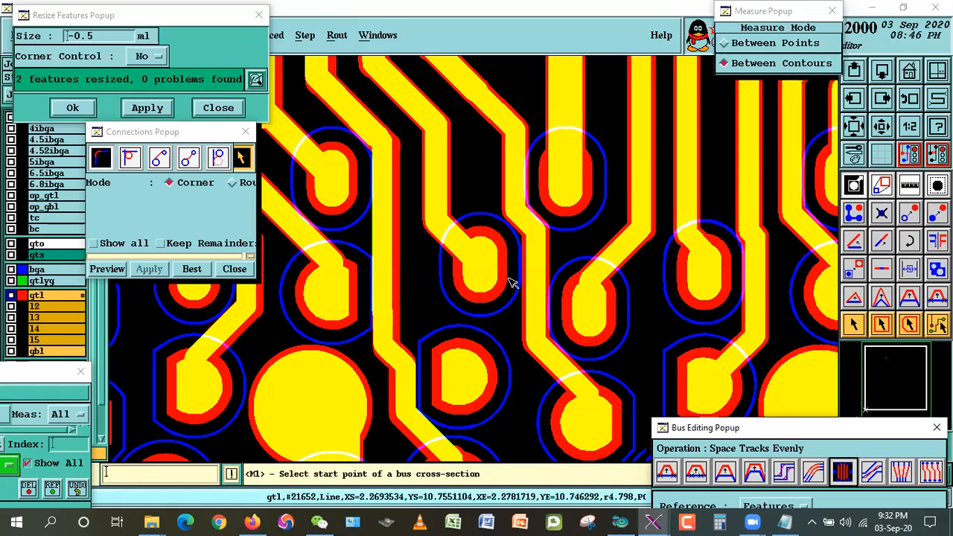
{"action": "left_click", "coordinate": [504, 277]}
{"action": "double_click", "coordinate": [570, 314]}
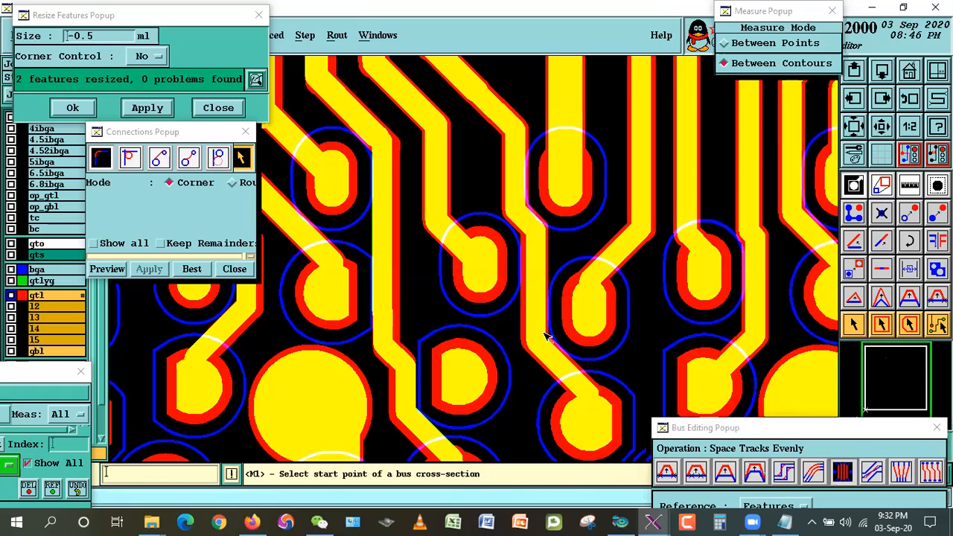
Measure the contour gaps from the evenly spaced vertical segment to the oval pads on both sides.
{"action": "left_click", "coordinate": [904, 190]}
{"action": "left_click", "coordinate": [485, 276]}
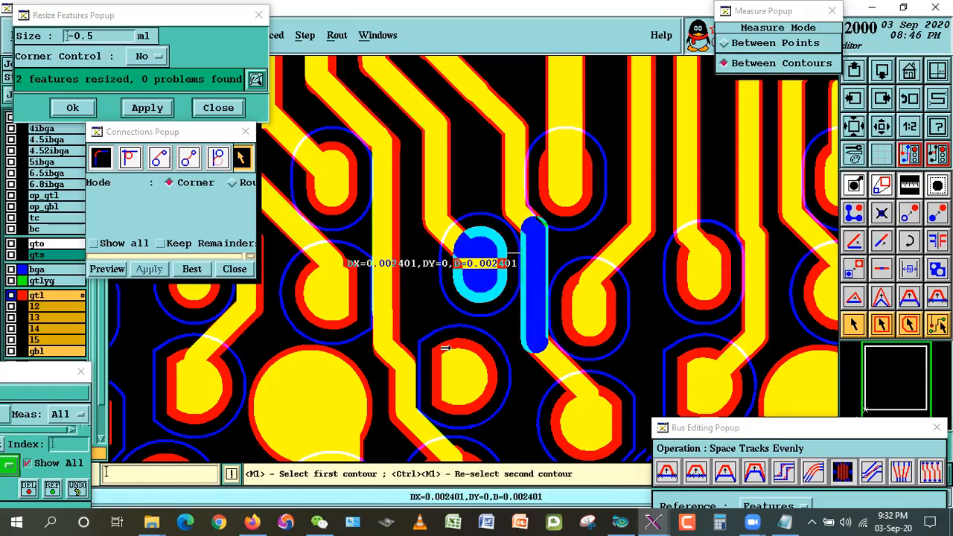
{"action": "left_click", "coordinate": [547, 301]}
{"action": "left_click", "coordinate": [575, 329]}
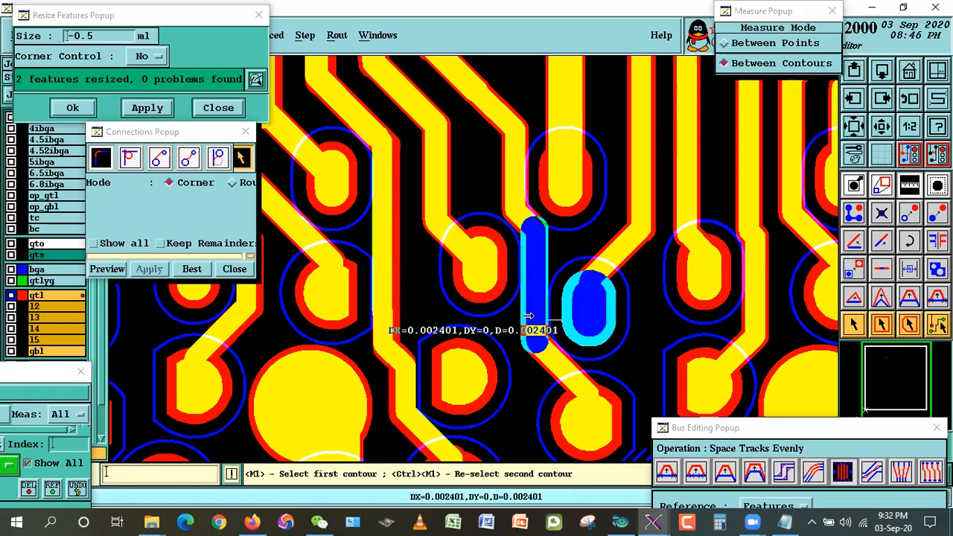
Resize the two oval pads on either side of the evenly spaced trace by -0.5 mil.
{"action": "left_click", "coordinate": [855, 322]}
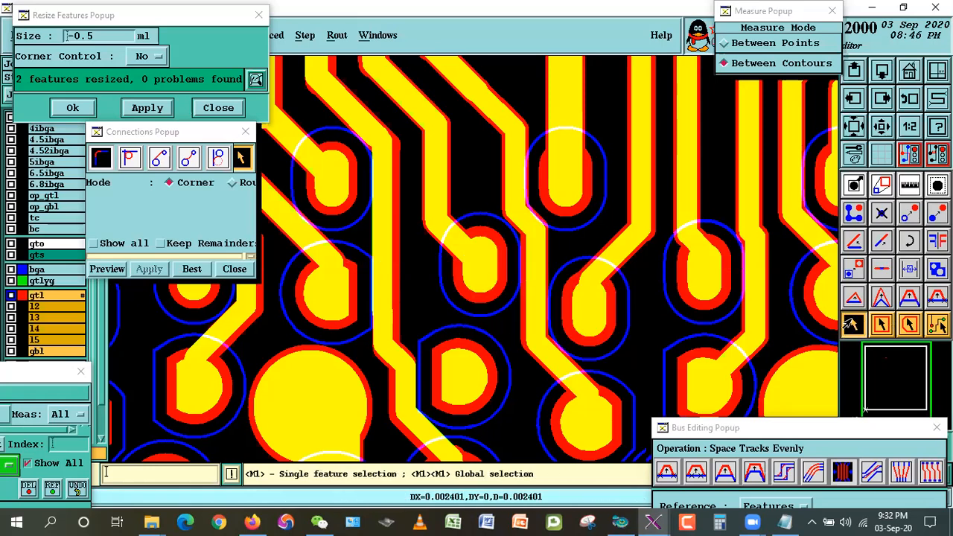
{"action": "double_click", "coordinate": [582, 327]}
{"action": "left_click", "coordinate": [605, 329]}
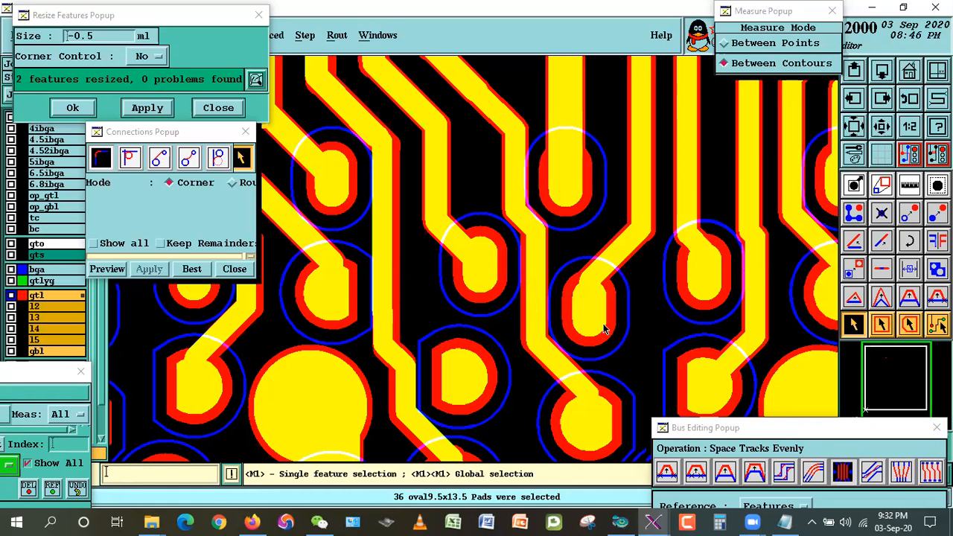
{"action": "left_click", "coordinate": [459, 290]}
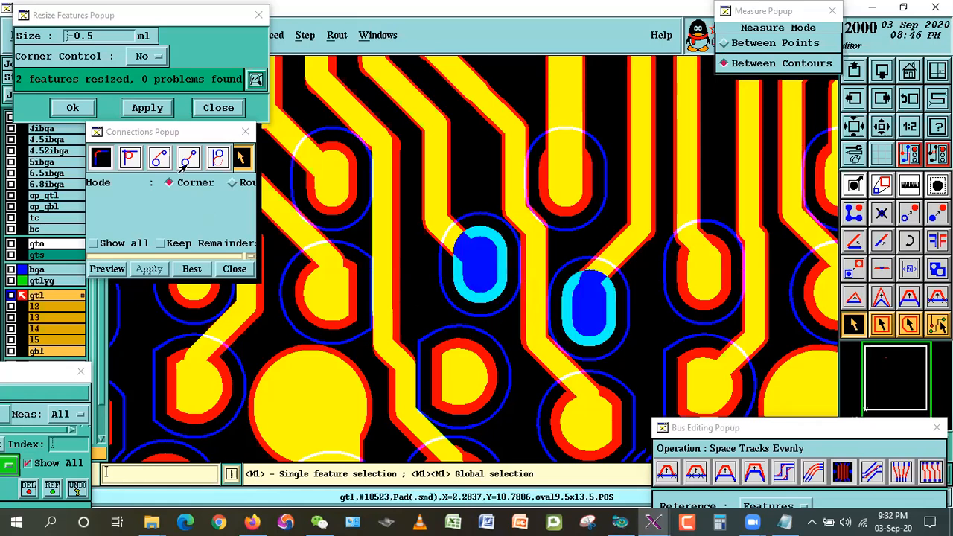
{"action": "left_click", "coordinate": [143, 105]}
Space the vertical trace evenly again between the two resized oval pads.
{"action": "left_click", "coordinate": [842, 472]}
{"action": "left_click", "coordinate": [494, 272]}
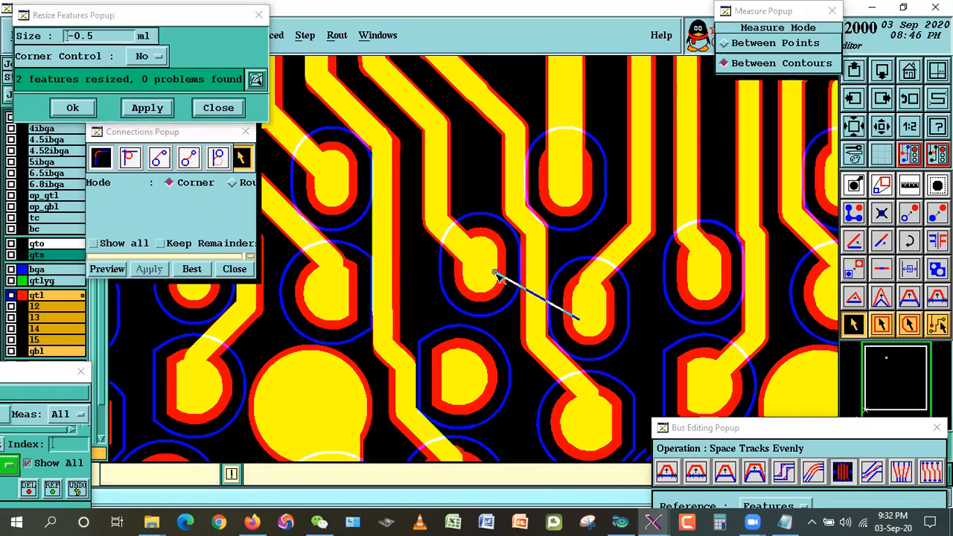
{"action": "double_click", "coordinate": [570, 311]}
Measure the contour gap between the resized oval pad and the vertical trace segment.
{"action": "left_click", "coordinate": [902, 205]}
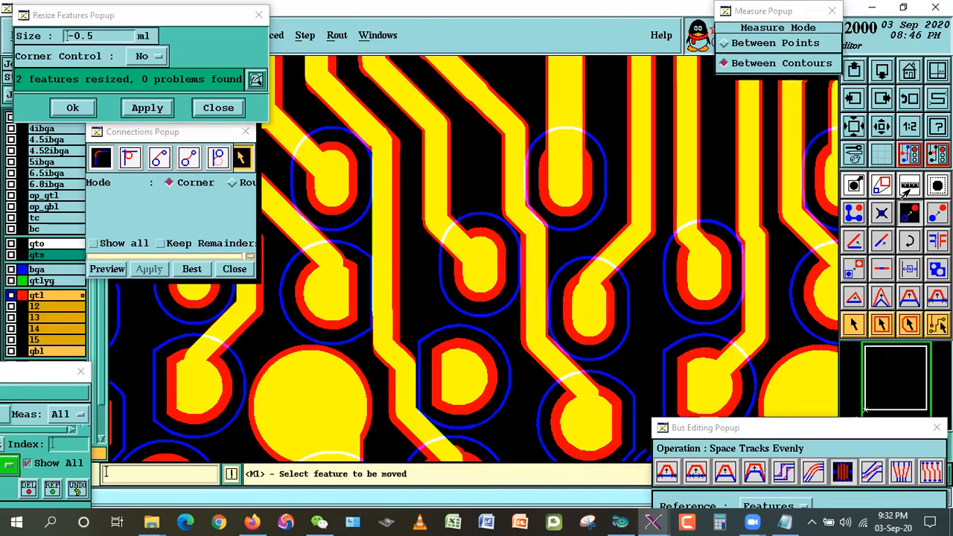
{"action": "left_click", "coordinate": [906, 191]}
{"action": "left_click", "coordinate": [488, 272]}
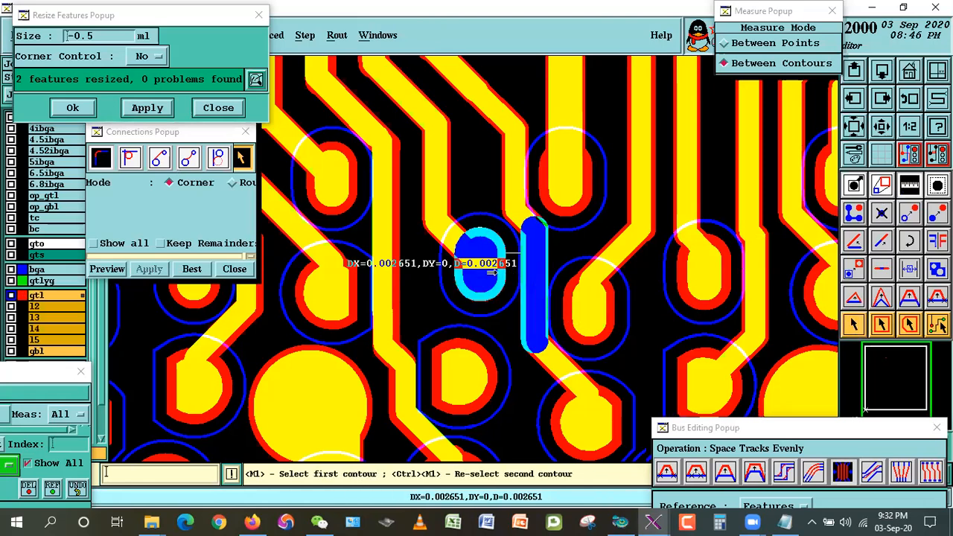
{"action": "left_click", "coordinate": [563, 333]}
Show the spacing markers again and move the trace's lower diagonal segment slightly away from the marked oval pad.
{"action": "left_click", "coordinate": [856, 327]}
{"action": "mouse_move", "coordinate": [46, 371]}
{"action": "left_mouse_down"}
{"action": "mouse_move", "coordinate": [306, 372]}
{"action": "mouse_move", "coordinate": [44, 366]}
{"action": "left_mouse_up"}
{"action": "double_click", "coordinate": [302, 461]}
{"action": "right_click", "coordinate": [618, 296]}
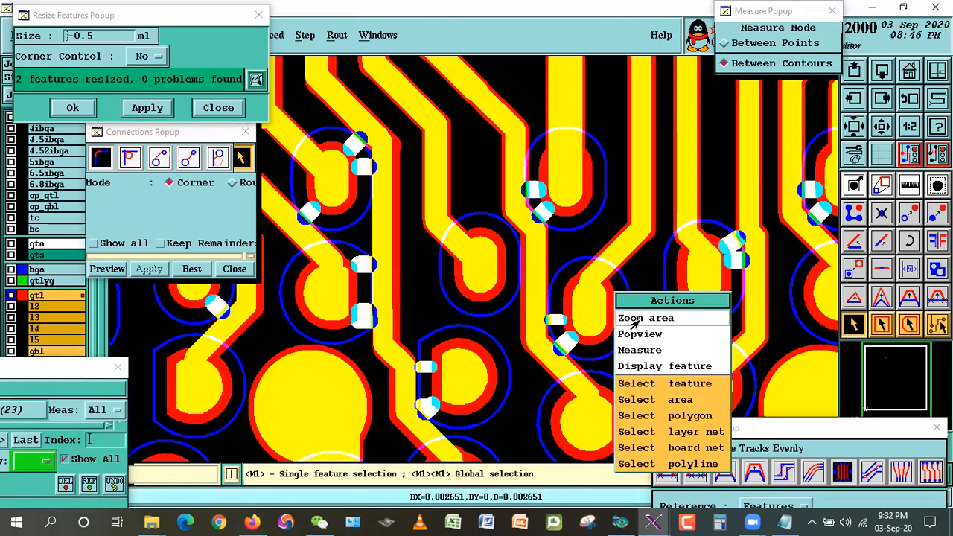
{"action": "left_click", "coordinate": [632, 318]}
{"action": "left_click", "coordinate": [473, 303]}
{"action": "left_click", "coordinate": [633, 449]}
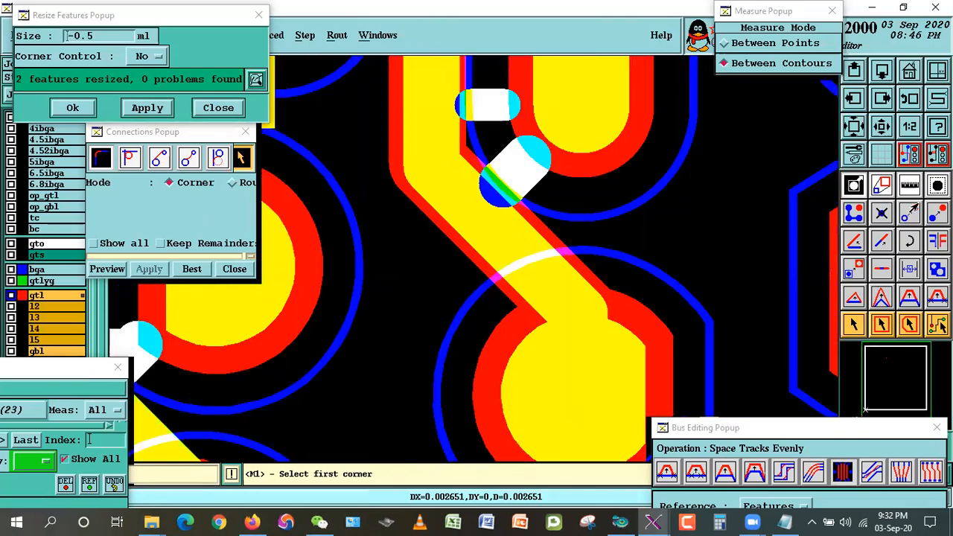
{"action": "left_click", "coordinate": [909, 213]}
{"action": "left_click", "coordinate": [487, 223]}
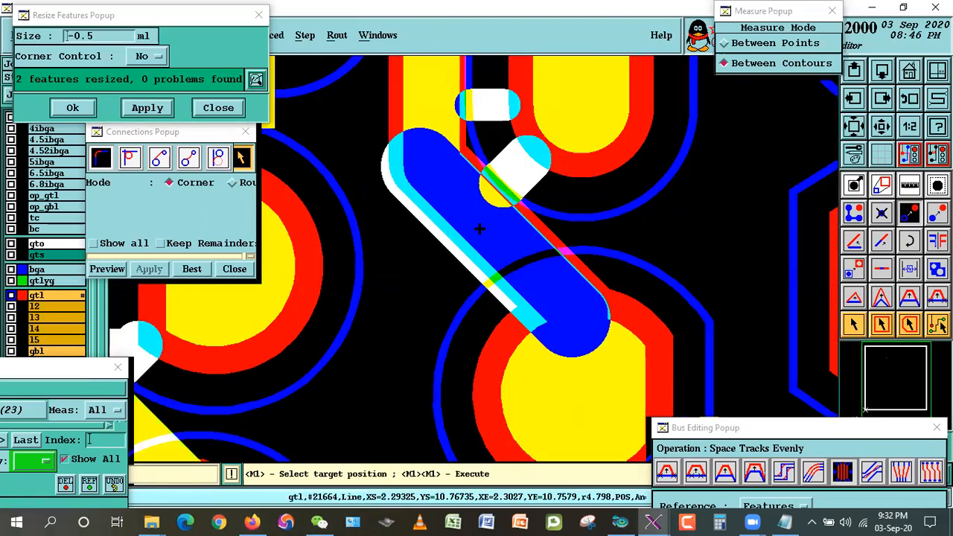
{"action": "left_click", "coordinate": [477, 232]}
Reconnect the vertical segment between the oval pads to the moved diagonal segment with the best corner connection.
{"action": "left_click", "coordinate": [853, 325]}
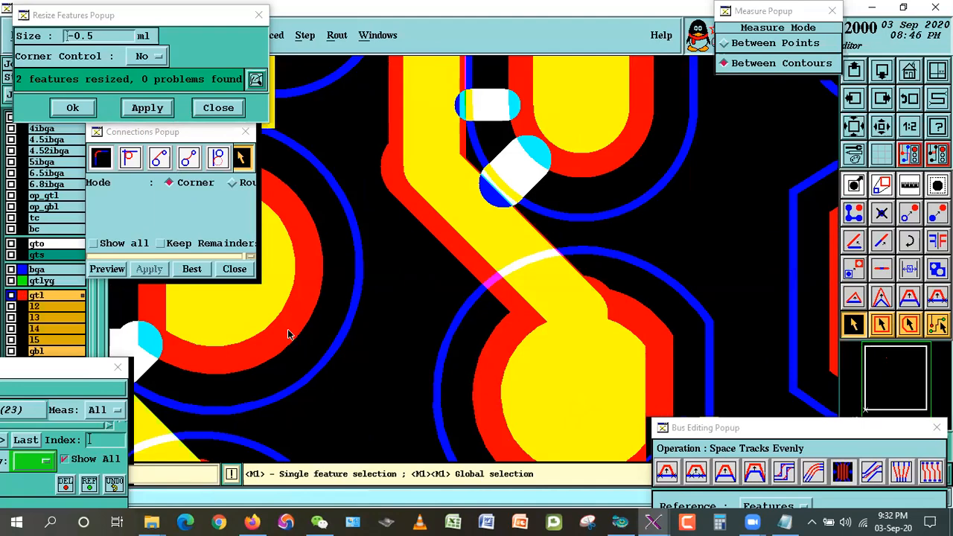
{"action": "left_click", "coordinate": [453, 131]}
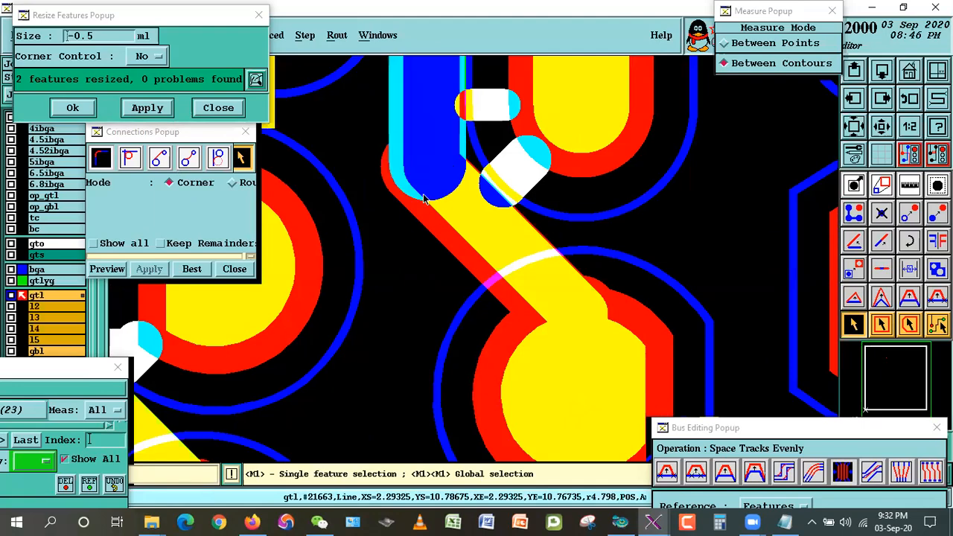
{"action": "left_click", "coordinate": [190, 271]}
Shift the trace's upper vertical segment away from the long pad beside it as a fixed-angle line triplet.
{"action": "left_click", "coordinate": [880, 130]}
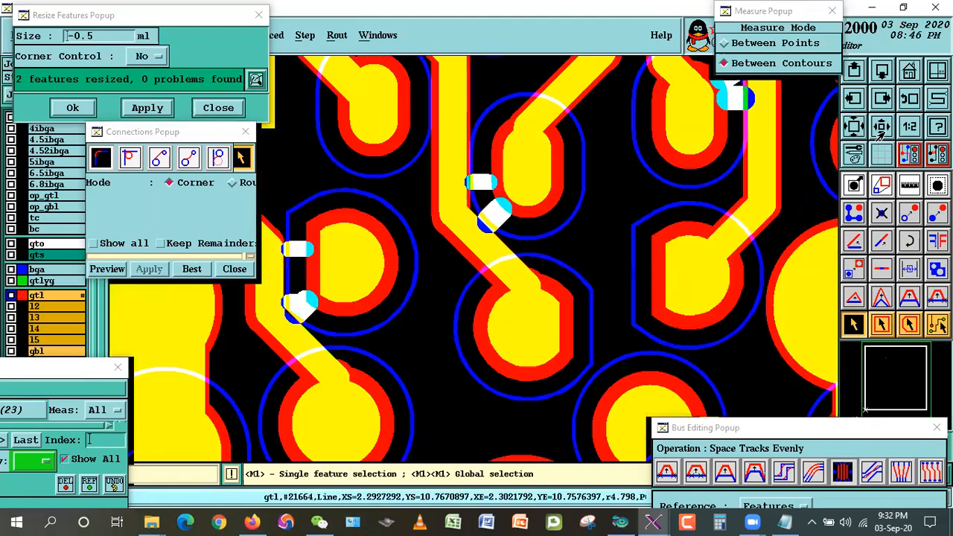
{"action": "left_click", "coordinate": [881, 131]}
{"action": "left_click", "coordinate": [881, 131]}
{"action": "right_click", "coordinate": [516, 192]}
{"action": "left_click", "coordinate": [539, 221]}
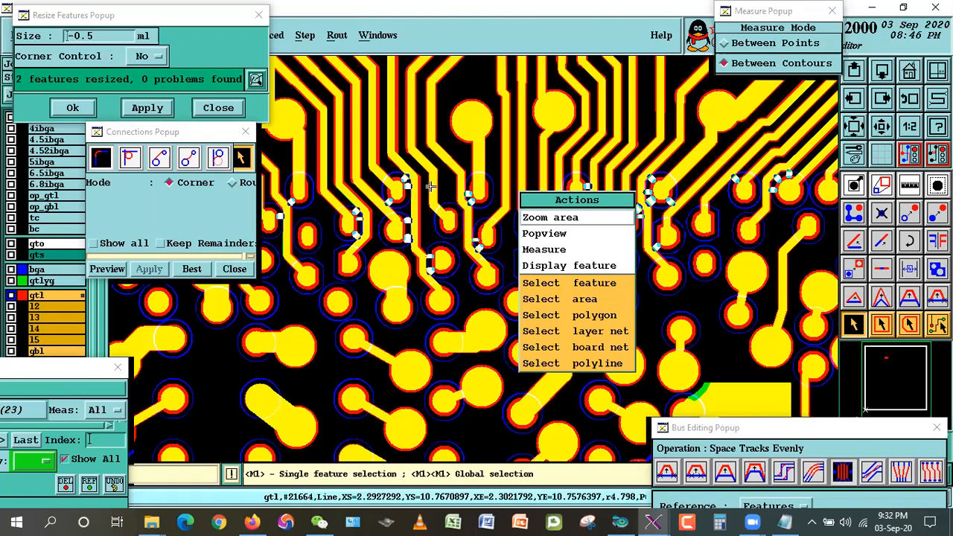
{"action": "left_click", "coordinate": [378, 141]}
{"action": "left_click", "coordinate": [539, 253]}
{"action": "left_click", "coordinate": [360, 128]}
{"action": "left_click", "coordinate": [617, 430]}
{"action": "left_click", "coordinate": [911, 295]}
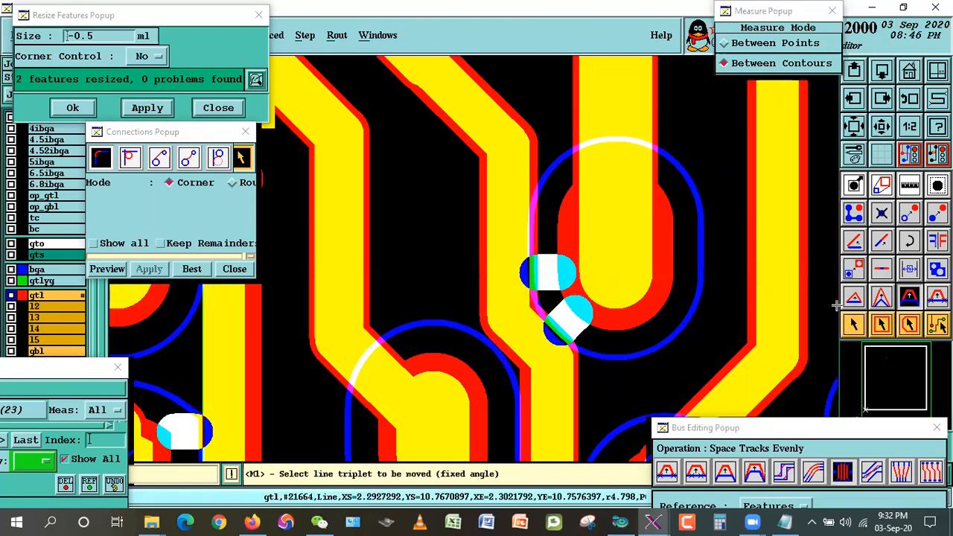
{"action": "left_click", "coordinate": [509, 231]}
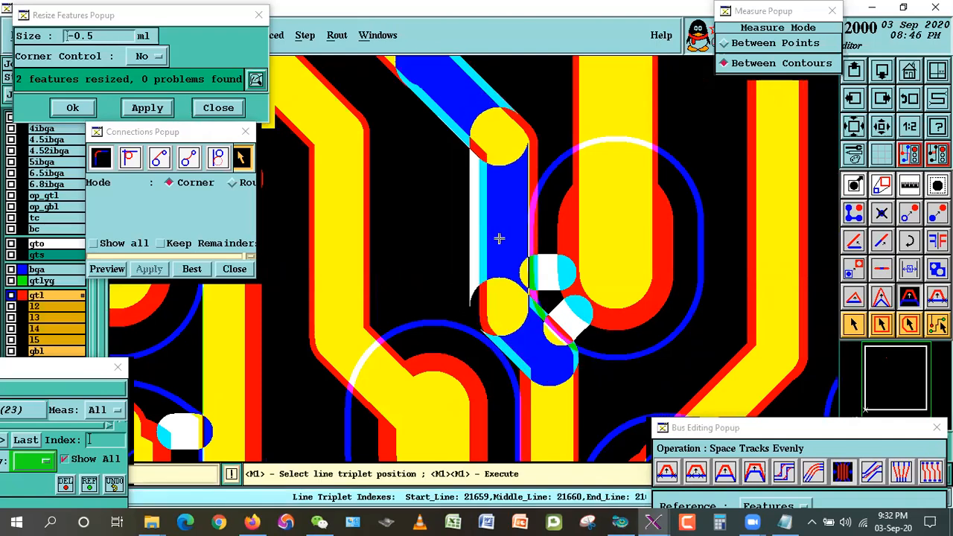
{"action": "double_click", "coordinate": [500, 238]}
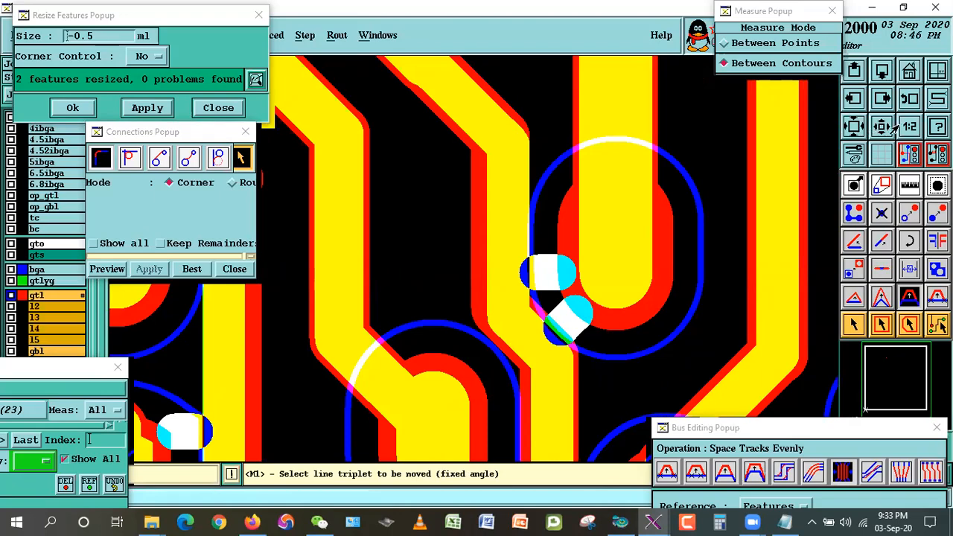
Connect the moved diagonal segment to the short vertical stub inside the flat-sided pad with the best corner connection.
{"action": "scroll", "coordinate": [460, 282], "scroll_direction": "down", "scroll_amount": 3}
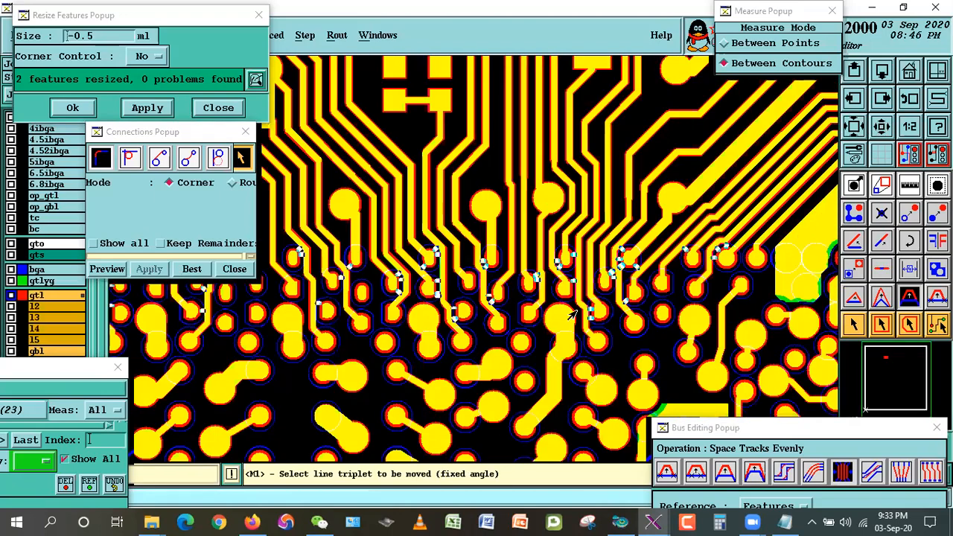
{"action": "right_click", "coordinate": [459, 281]}
{"action": "left_click", "coordinate": [458, 282]}
{"action": "left_click", "coordinate": [516, 353]}
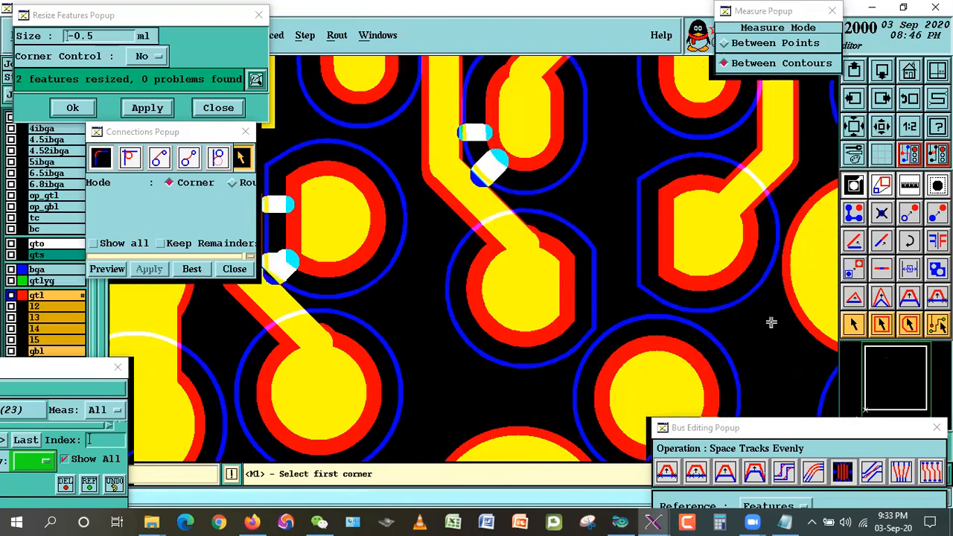
{"action": "left_click", "coordinate": [853, 325]}
{"action": "left_click", "coordinate": [530, 236]}
{"action": "left_click", "coordinate": [549, 228]}
{"action": "left_click", "coordinate": [547, 235]}
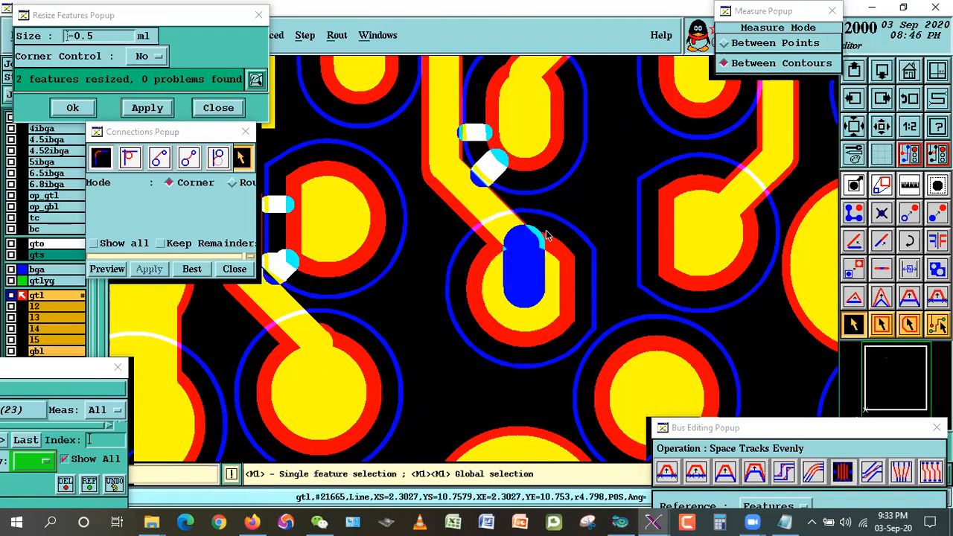
{"action": "left_click", "coordinate": [540, 265]}
{"action": "left_click", "coordinate": [529, 288]}
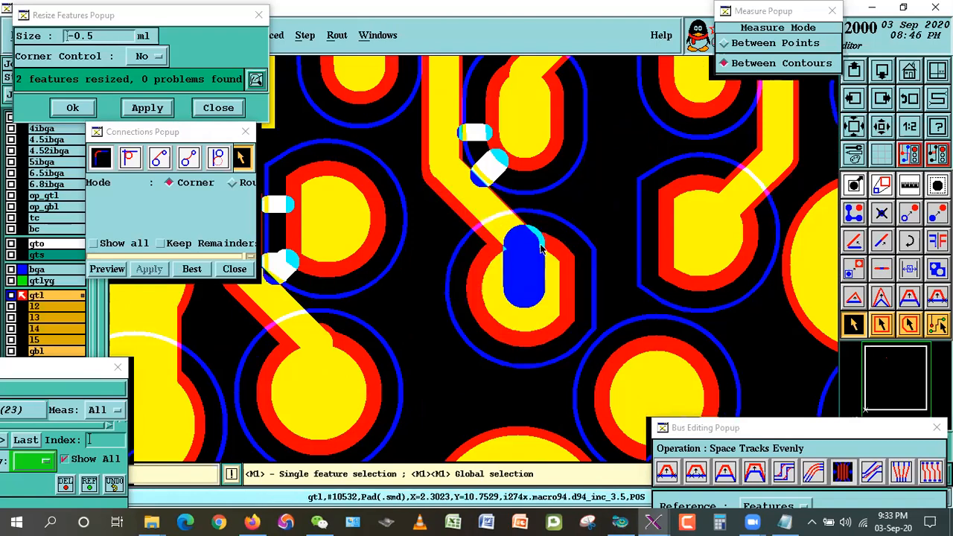
{"action": "left_click", "coordinate": [545, 250]}
{"action": "left_click", "coordinate": [192, 270]}
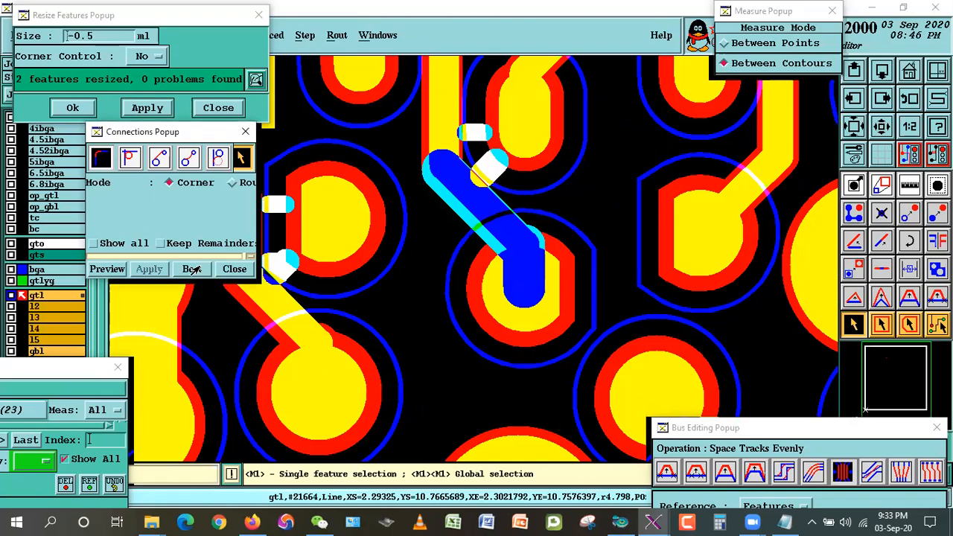
Measure the clearance between the marked oval pad and the vertical trace segment beside it.
{"action": "left_click", "coordinate": [885, 134]}
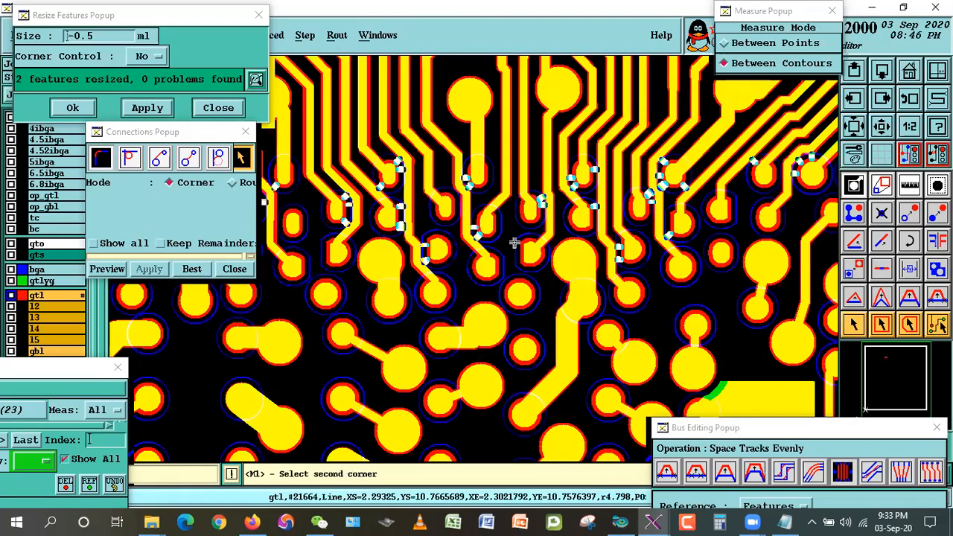
{"action": "scroll", "coordinate": [494, 257], "scroll_direction": "up", "scroll_amount": 3}
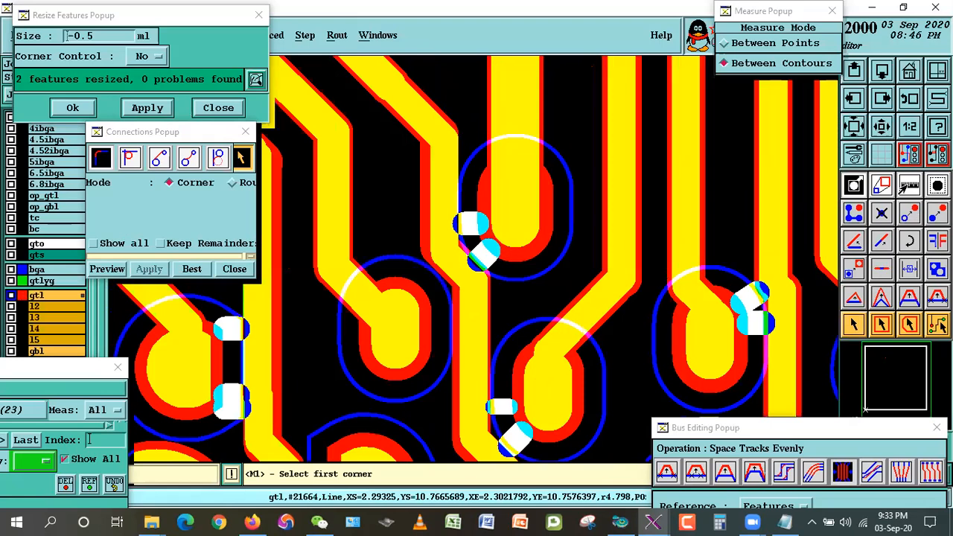
{"action": "left_click", "coordinate": [903, 190]}
{"action": "left_click", "coordinate": [478, 210]}
{"action": "left_click", "coordinate": [453, 211]}
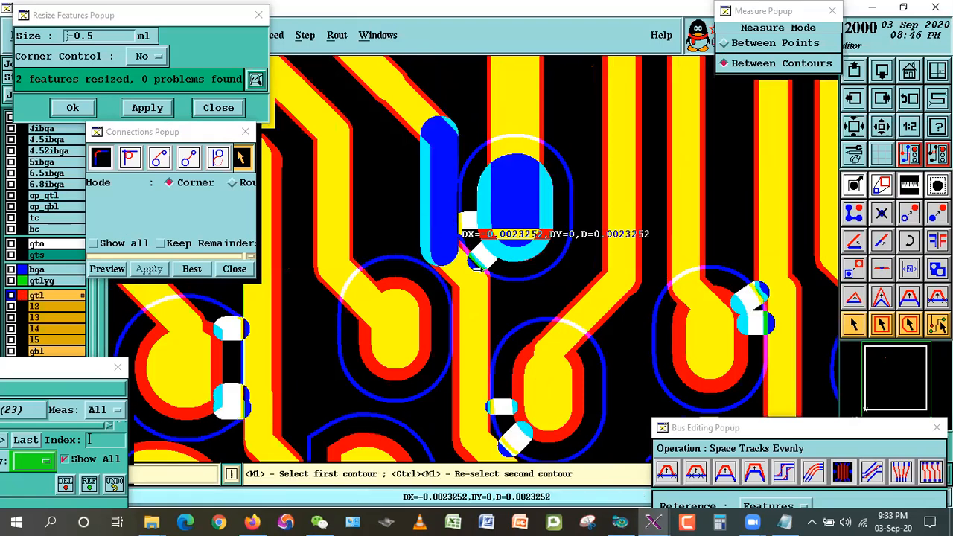
Shrink the marked oval pad by 0.5 mil.
{"action": "left_click", "coordinate": [853, 324]}
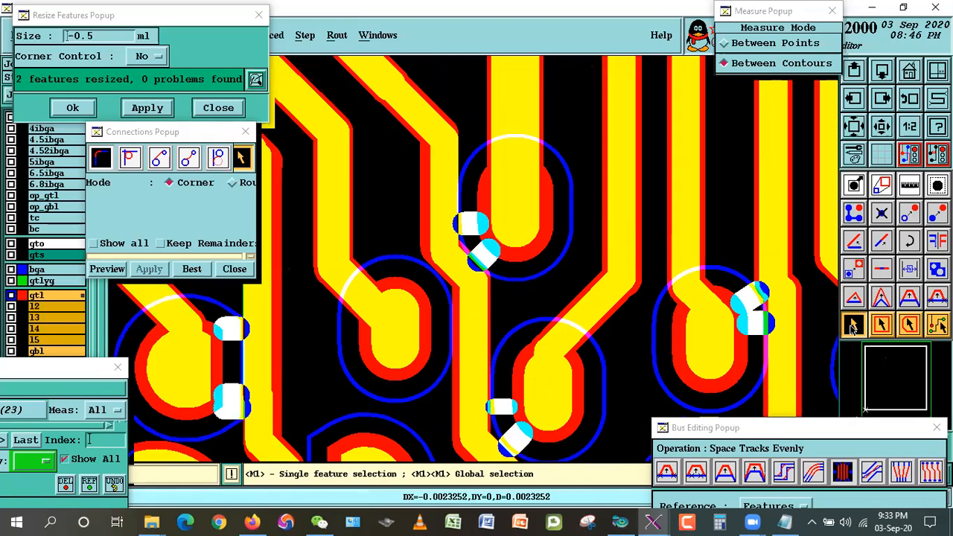
{"action": "double_click", "coordinate": [517, 186]}
{"action": "left_click", "coordinate": [554, 235]}
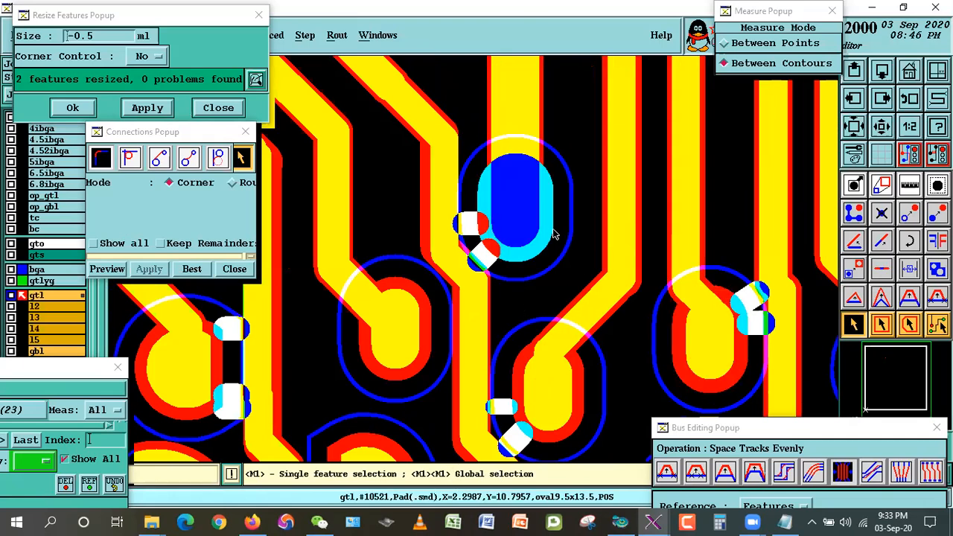
{"action": "left_click", "coordinate": [130, 106]}
Measure the clearances from the shrunken oval pad to the vertical segment and to the diagonal segment below it.
{"action": "left_click", "coordinate": [913, 181]}
{"action": "left_click", "coordinate": [447, 196]}
{"action": "left_click", "coordinate": [517, 221]}
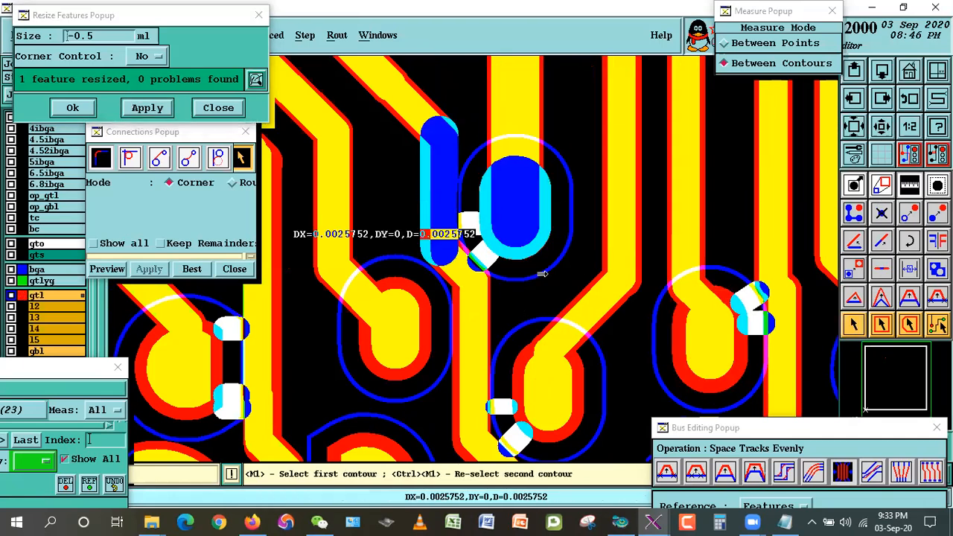
{"action": "left_click", "coordinate": [537, 295]}
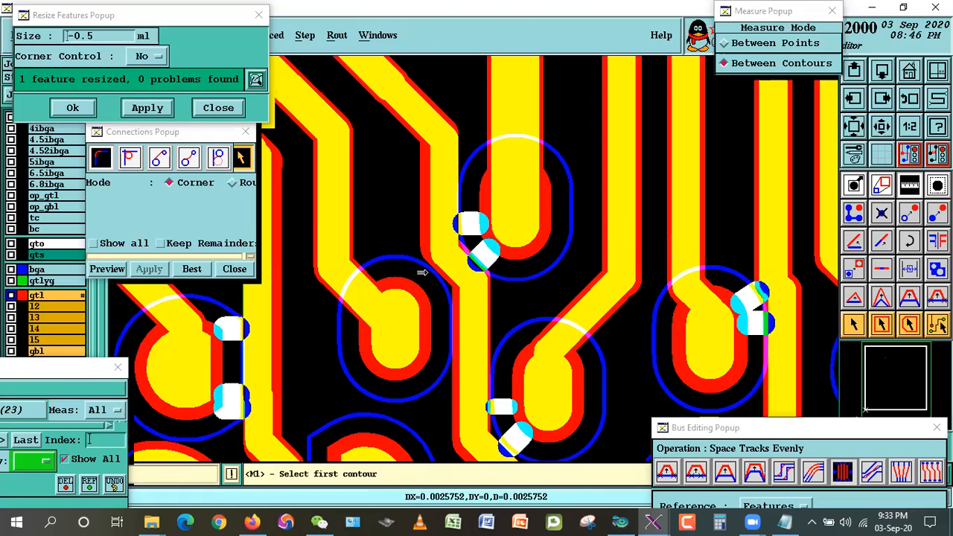
{"action": "left_click", "coordinate": [480, 255]}
{"action": "left_click", "coordinate": [498, 259]}
{"action": "left_click", "coordinate": [527, 295]}
Stretch the lower end of the short diagonal segment slightly further down, away from the shrunken oval pad.
{"action": "right_click", "coordinate": [573, 216]}
{"action": "left_click", "coordinate": [609, 246]}
{"action": "left_click", "coordinate": [355, 188]}
{"action": "left_click", "coordinate": [551, 357]}
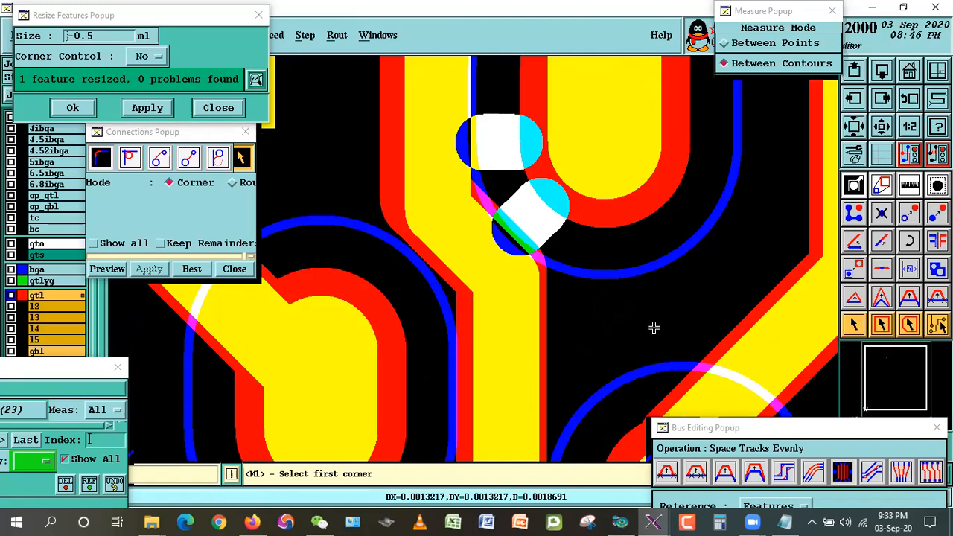
{"action": "left_click", "coordinate": [846, 240]}
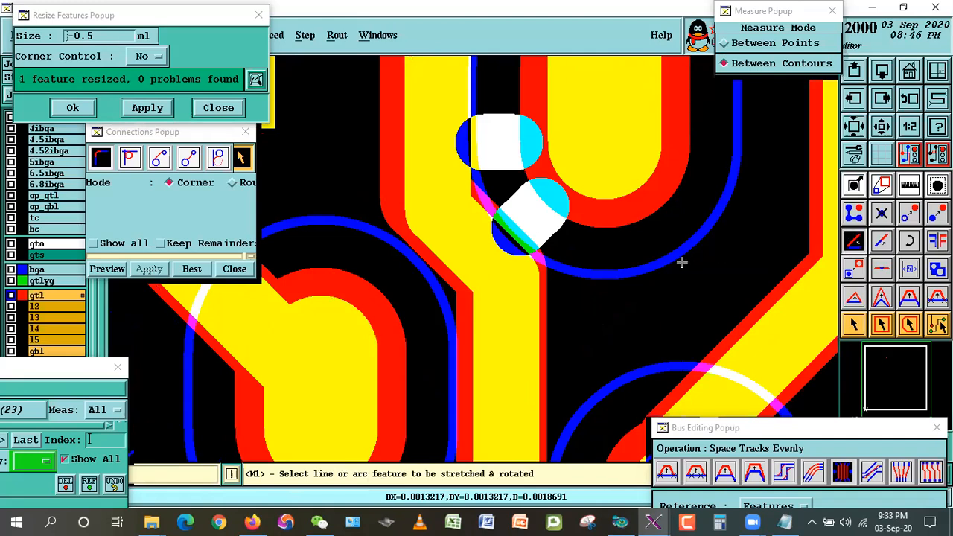
{"action": "left_click", "coordinate": [518, 230]}
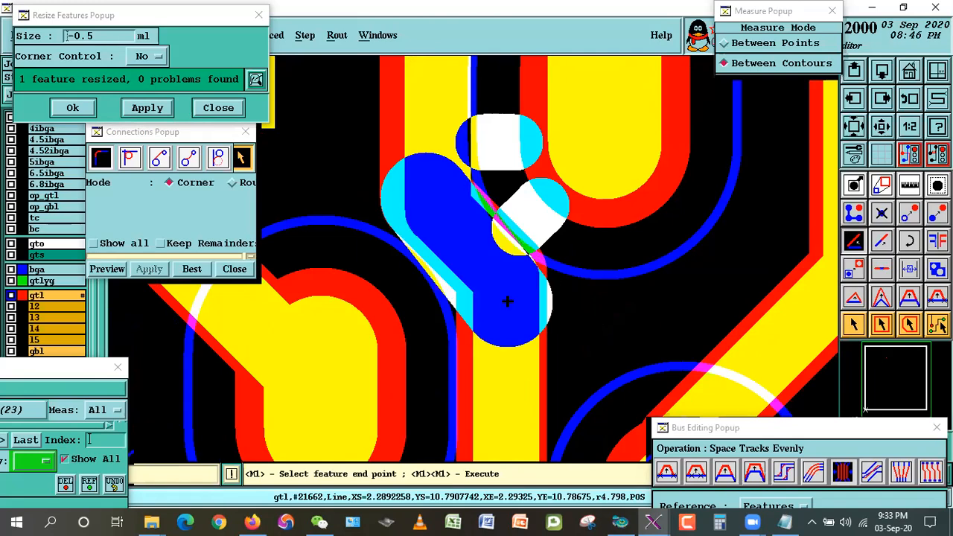
{"action": "left_click", "coordinate": [508, 300]}
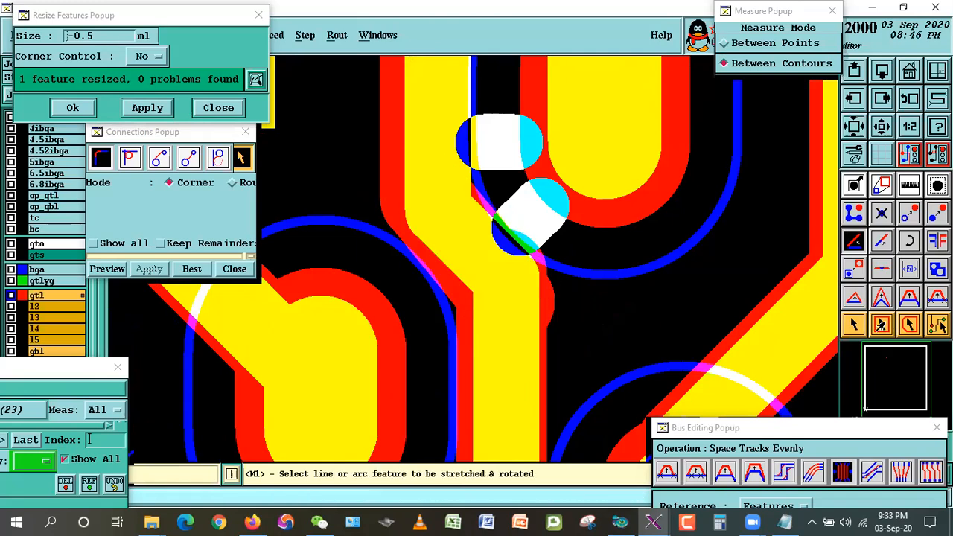
Reconnect the stretched diagonal segment to the vertical segment below it with the best corner connection.
{"action": "left_click", "coordinate": [854, 325]}
{"action": "left_click", "coordinate": [539, 294]}
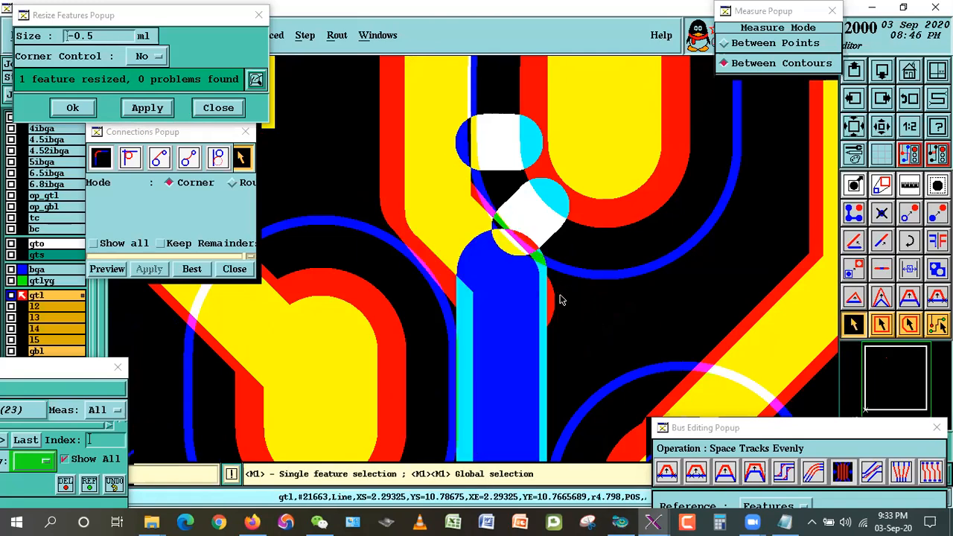
{"action": "left_click", "coordinate": [190, 271]}
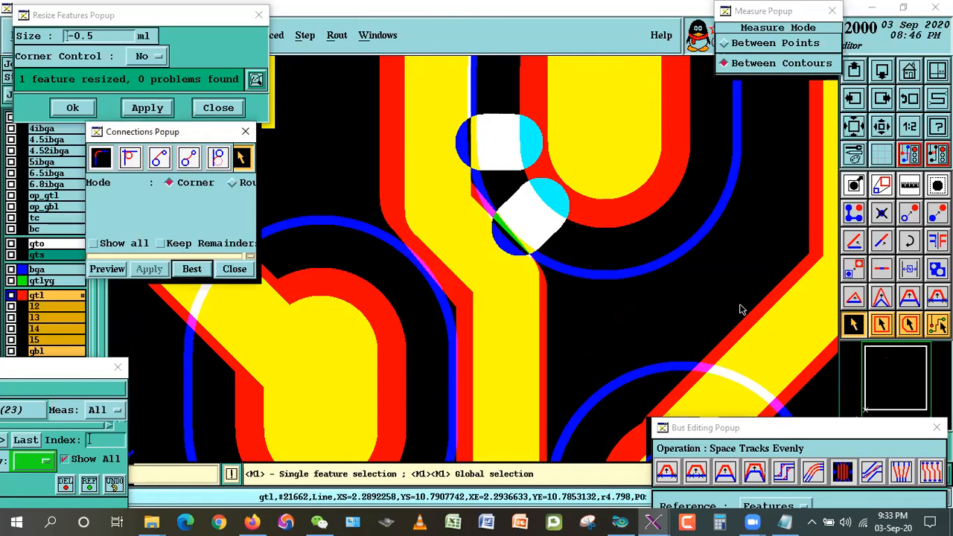
Space the short diagonal segment evenly between the two oval pads on either side of it.
{"action": "left_click", "coordinate": [842, 472]}
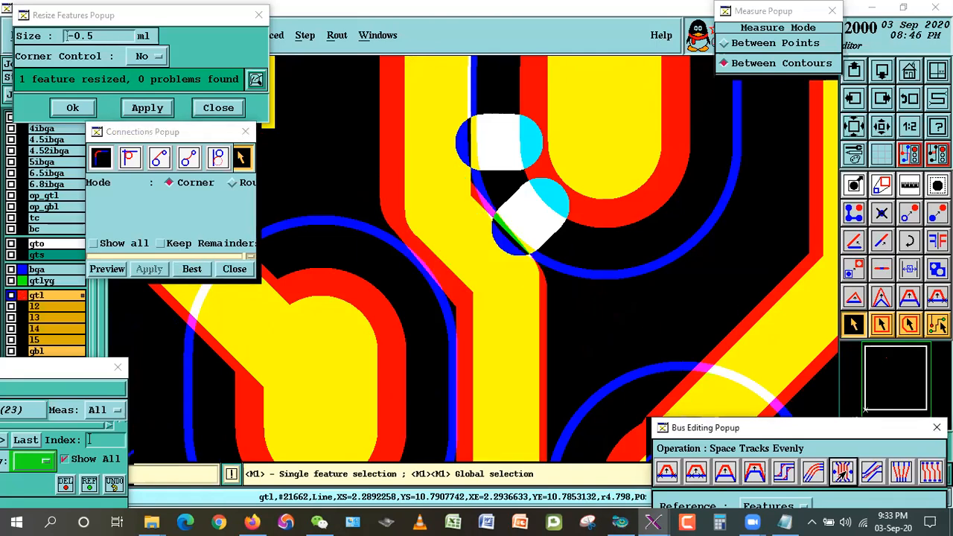
{"action": "left_click", "coordinate": [381, 307]}
{"action": "double_click", "coordinate": [562, 200]}
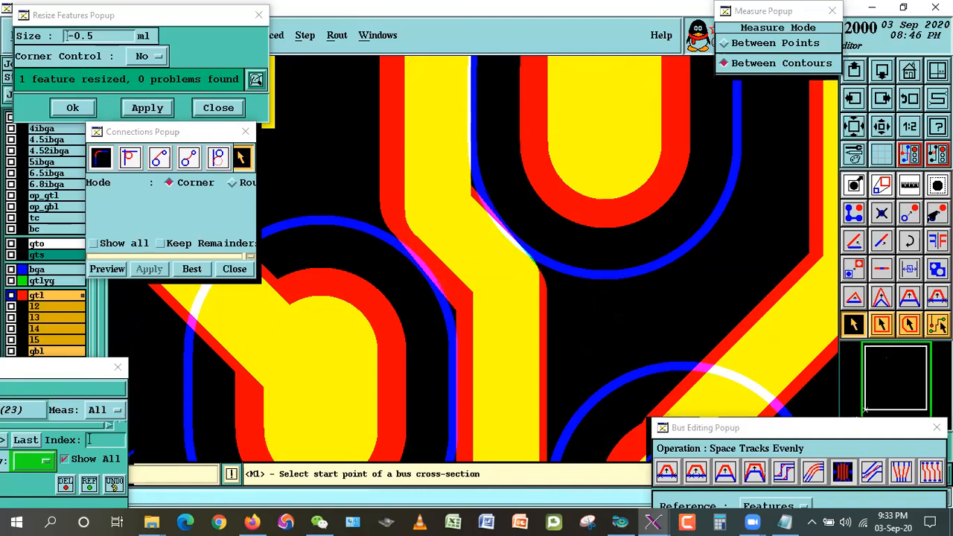
Measure the clearances from the evenly spaced diagonal segment to both oval pads and show the spacing markers again.
{"action": "left_click", "coordinate": [915, 189]}
{"action": "left_click", "coordinate": [386, 299]}
{"action": "left_click", "coordinate": [436, 259]}
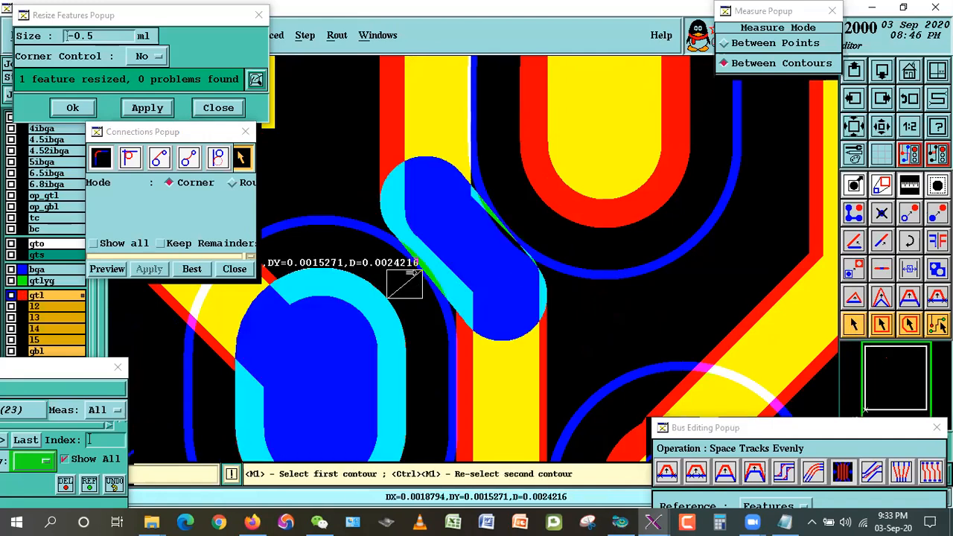
{"action": "left_click", "coordinate": [459, 254]}
{"action": "left_click", "coordinate": [554, 202]}
{"action": "left_click", "coordinate": [590, 243]}
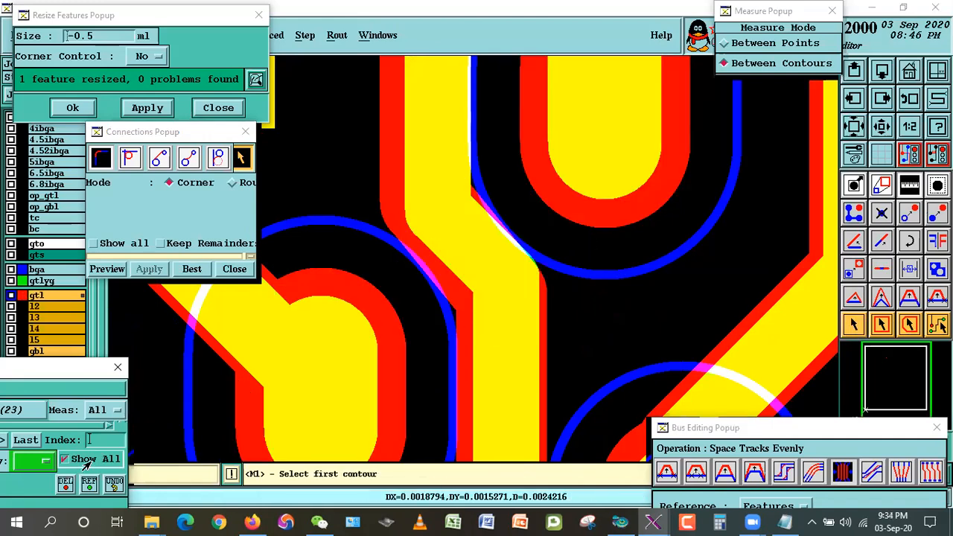
{"action": "left_click", "coordinate": [90, 461]}
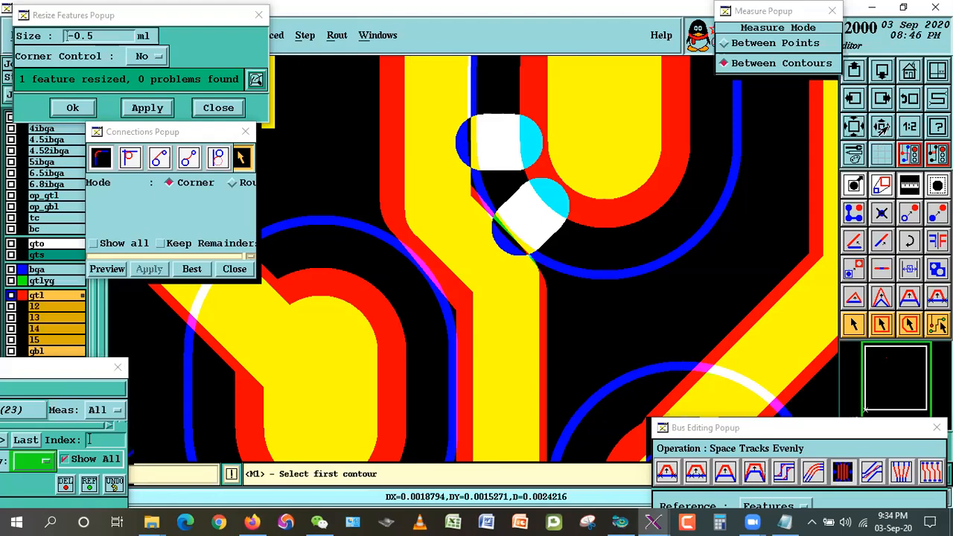
Move the vertical trace segment beside the next marked oval pad slightly away from that pad.
{"action": "scroll", "coordinate": [586, 227], "scroll_direction": "down", "scroll_amount": 3}
{"action": "right_click", "coordinate": [588, 229]}
{"action": "left_click", "coordinate": [630, 255]}
{"action": "left_click", "coordinate": [457, 209]}
{"action": "left_click", "coordinate": [625, 348]}
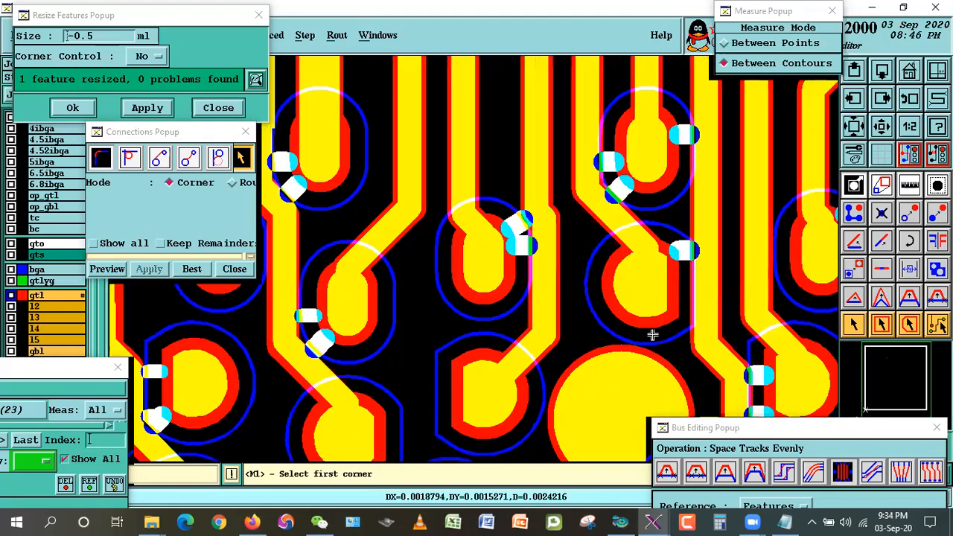
{"action": "left_click", "coordinate": [383, 150]}
{"action": "left_click", "coordinate": [586, 377]}
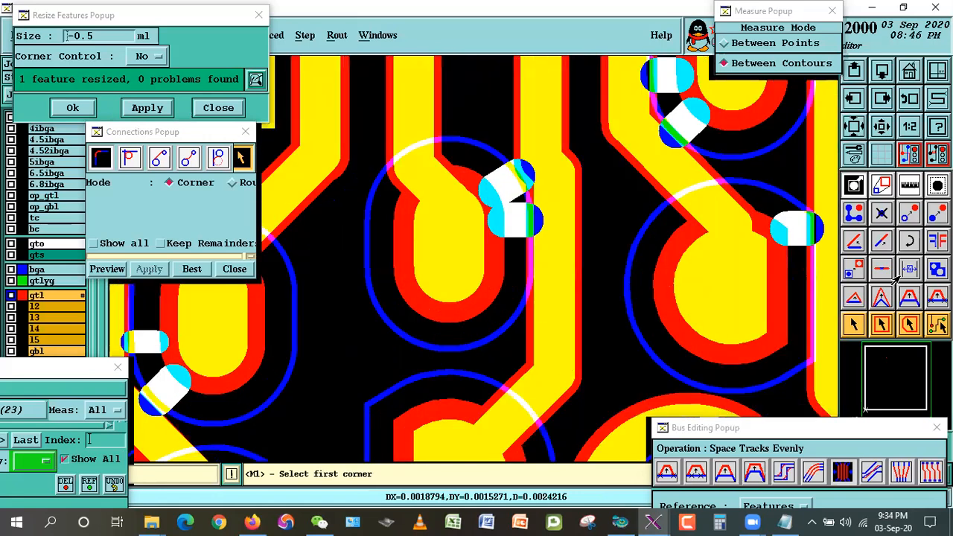
{"action": "left_click", "coordinate": [909, 297]}
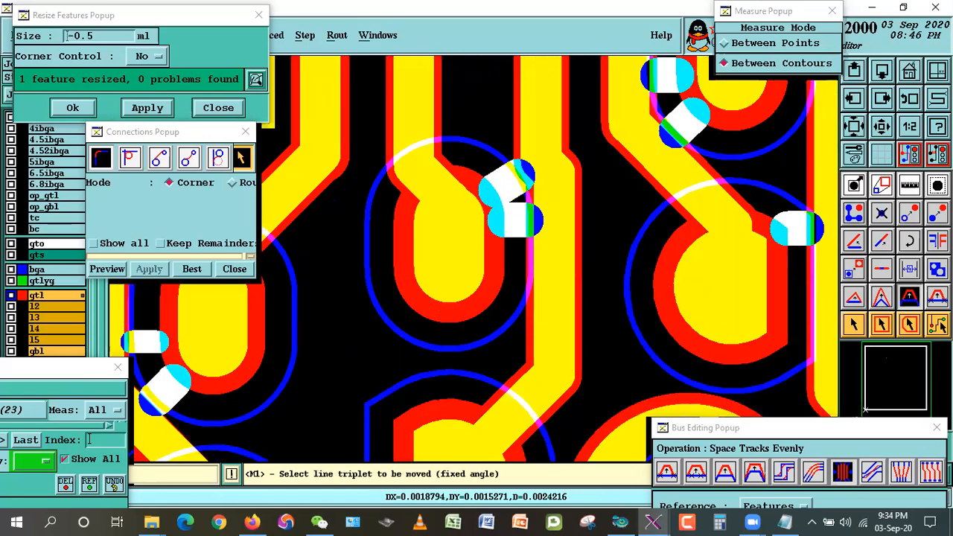
{"action": "left_click", "coordinate": [909, 213]}
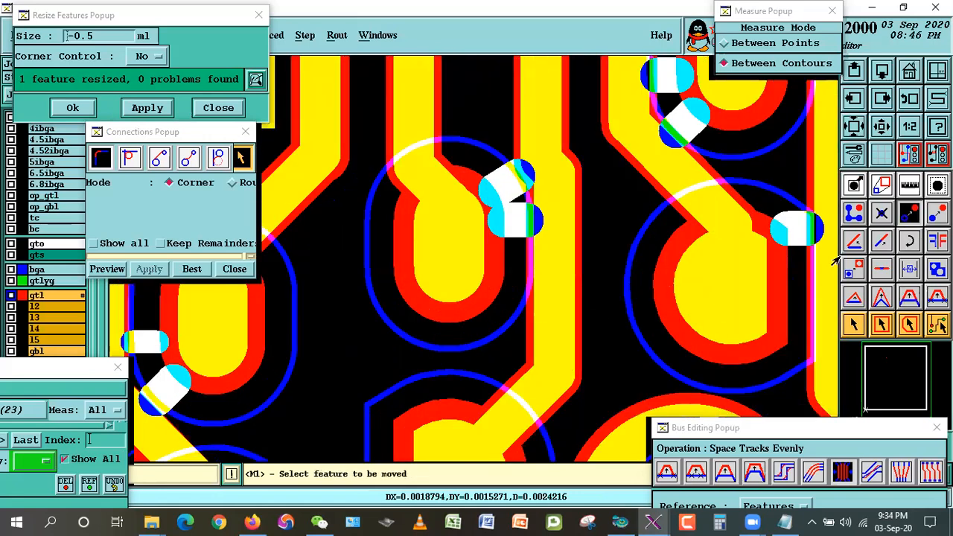
{"action": "left_click", "coordinate": [559, 293]}
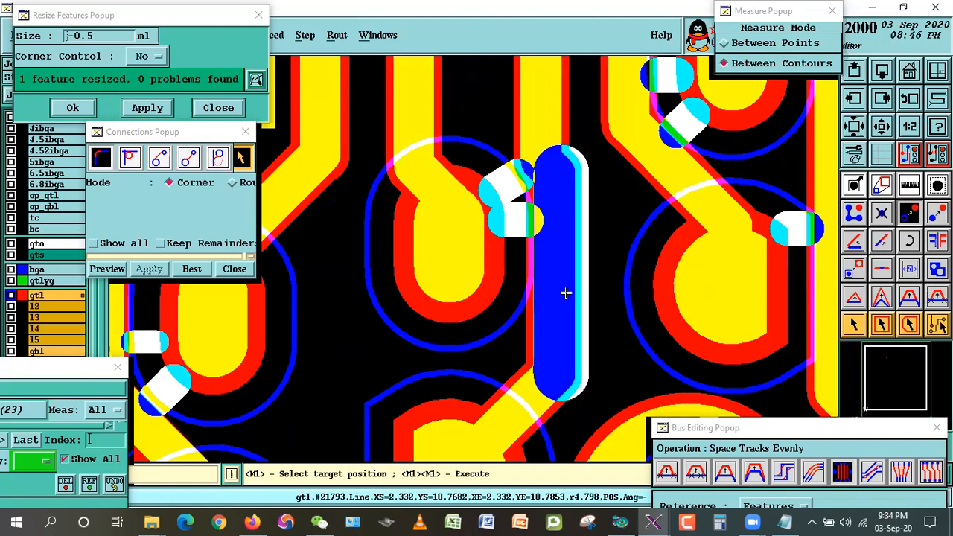
{"action": "double_click", "coordinate": [559, 292]}
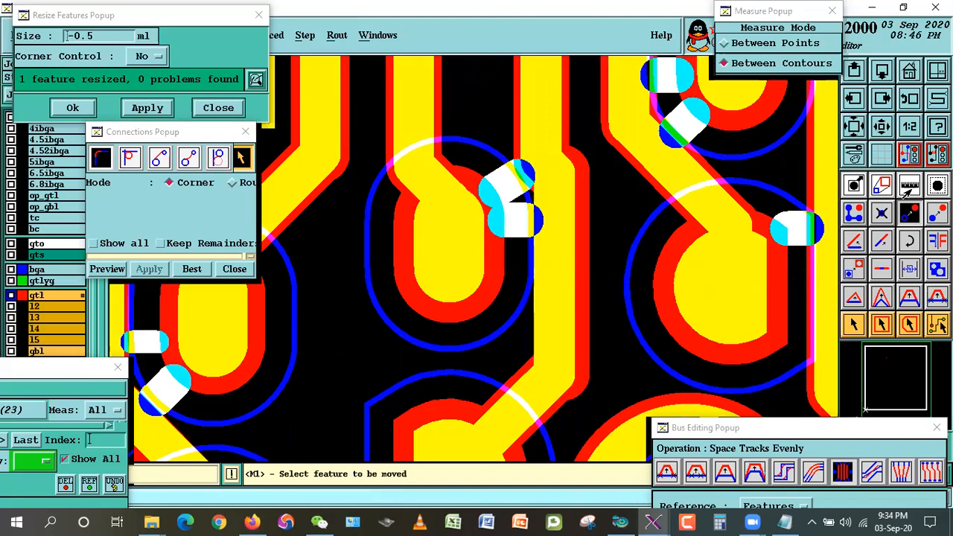
Measure the clearance between the oval pad and the moved vertical segment.
{"action": "left_click", "coordinate": [910, 189]}
{"action": "left_click", "coordinate": [477, 258]}
{"action": "left_click", "coordinate": [564, 268]}
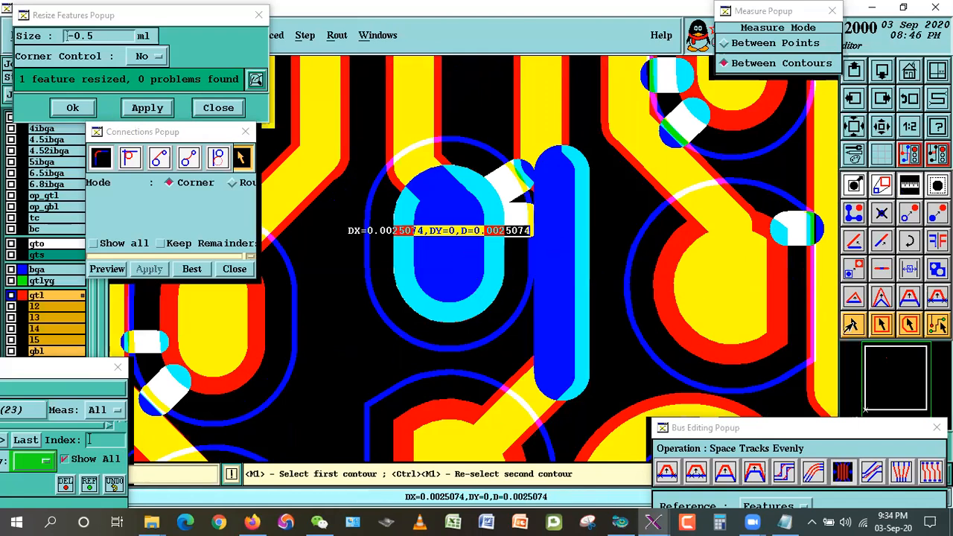
Connect the moved vertical segment to the diagonal segment below it with the best corner connection.
{"action": "left_click", "coordinate": [848, 321]}
{"action": "left_click", "coordinate": [552, 402]}
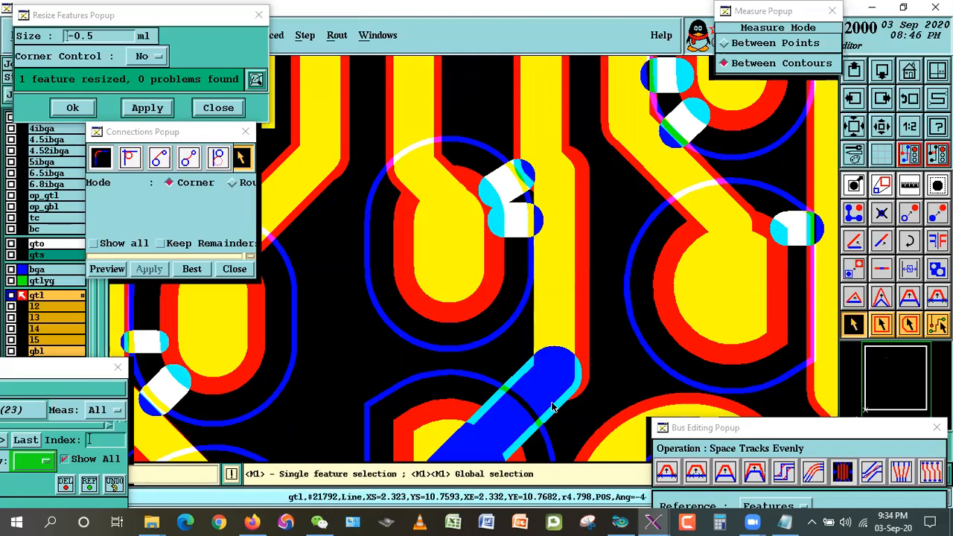
{"action": "left_click", "coordinate": [586, 387]}
{"action": "left_click", "coordinate": [193, 270]}
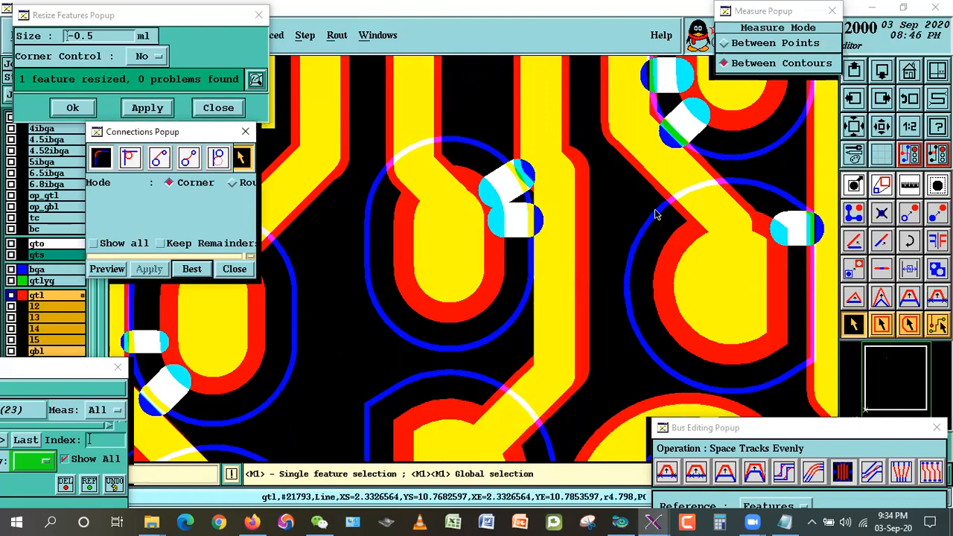
Connect the upper end of the moved vertical segment to the short diagonal segment above it with the best corner connection.
{"action": "right_click", "coordinate": [616, 119]}
{"action": "left_click", "coordinate": [647, 142]}
{"action": "left_click", "coordinate": [417, 94]}
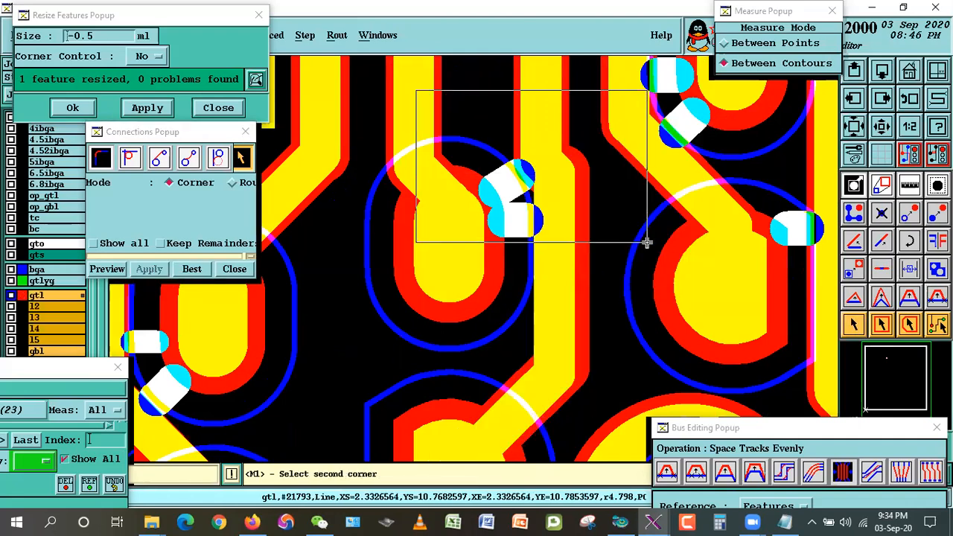
{"action": "left_click", "coordinate": [646, 242]}
{"action": "left_click", "coordinate": [853, 324]}
{"action": "left_click", "coordinate": [574, 281]}
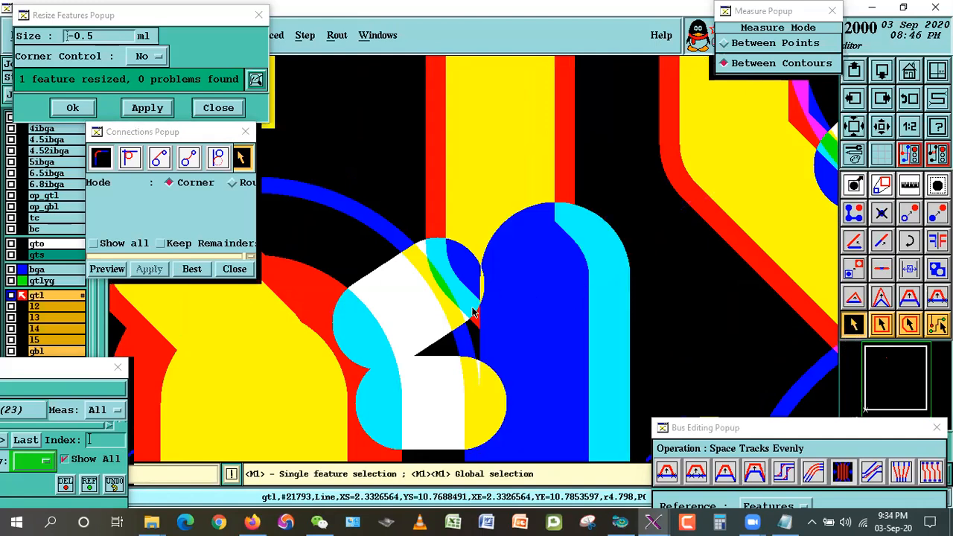
{"action": "left_click", "coordinate": [560, 368]}
{"action": "left_click", "coordinate": [195, 273]}
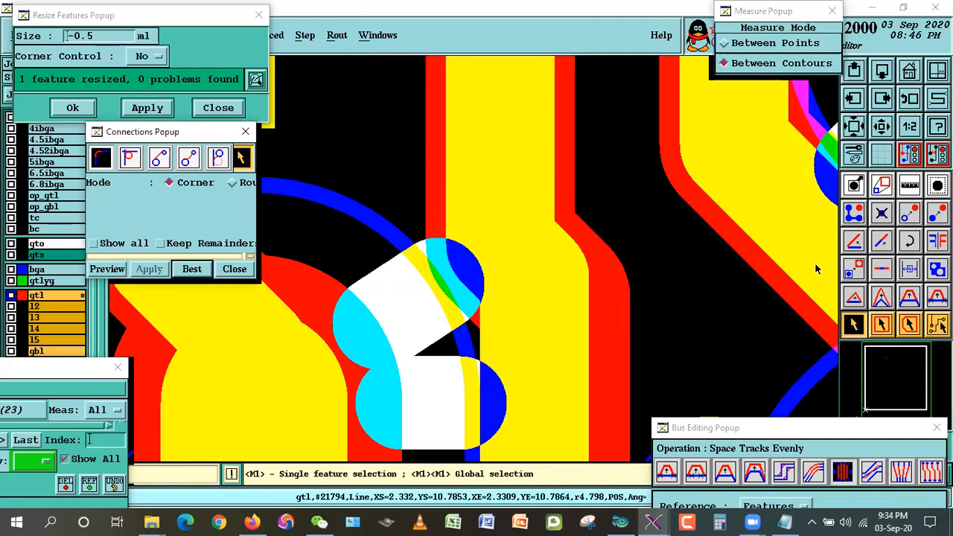
Stretch the upper end of the short diagonal segment further up along the trace, away from the marked oval pad.
{"action": "scroll", "coordinate": [407, 295], "scroll_direction": "down", "scroll_amount": 1}
{"action": "right_click", "coordinate": [593, 171]}
{"action": "left_click", "coordinate": [625, 198]}
{"action": "left_click", "coordinate": [347, 172]}
{"action": "left_click", "coordinate": [618, 369]}
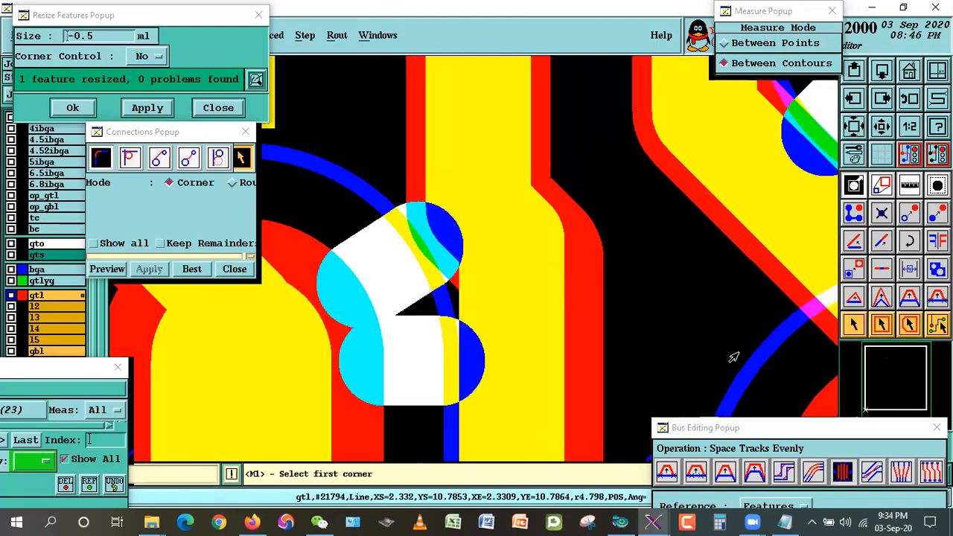
{"action": "left_click", "coordinate": [853, 240]}
{"action": "left_click", "coordinate": [417, 238]}
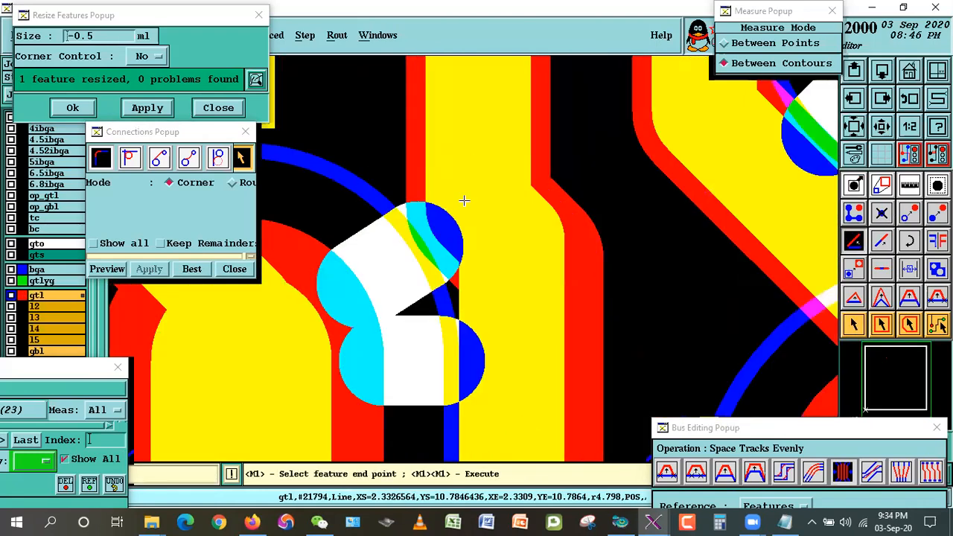
{"action": "double_click", "coordinate": [484, 182]}
Reconnect the stretched short segment to the upper vertical segment with the best corner connection.
{"action": "left_click", "coordinate": [854, 323]}
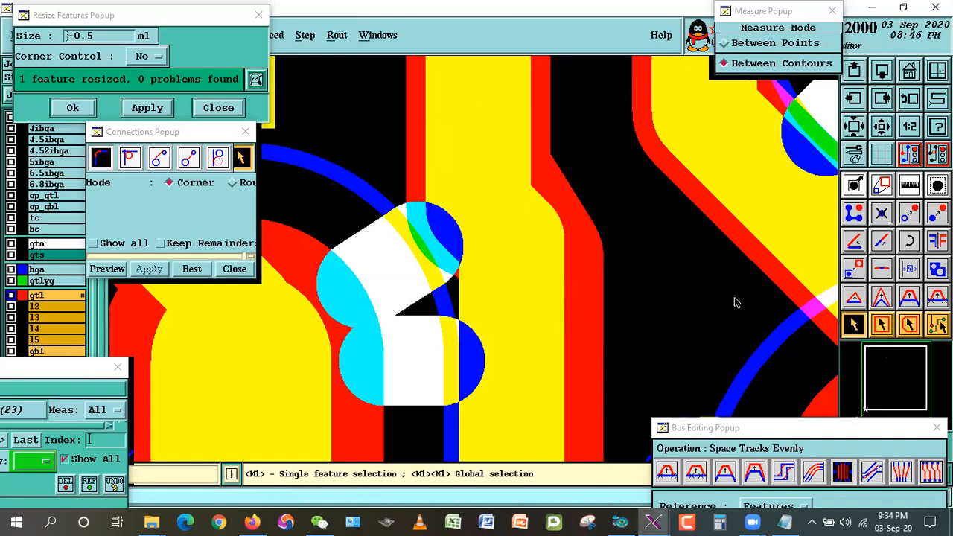
{"action": "left_click", "coordinate": [525, 170]}
{"action": "left_click", "coordinate": [191, 269]}
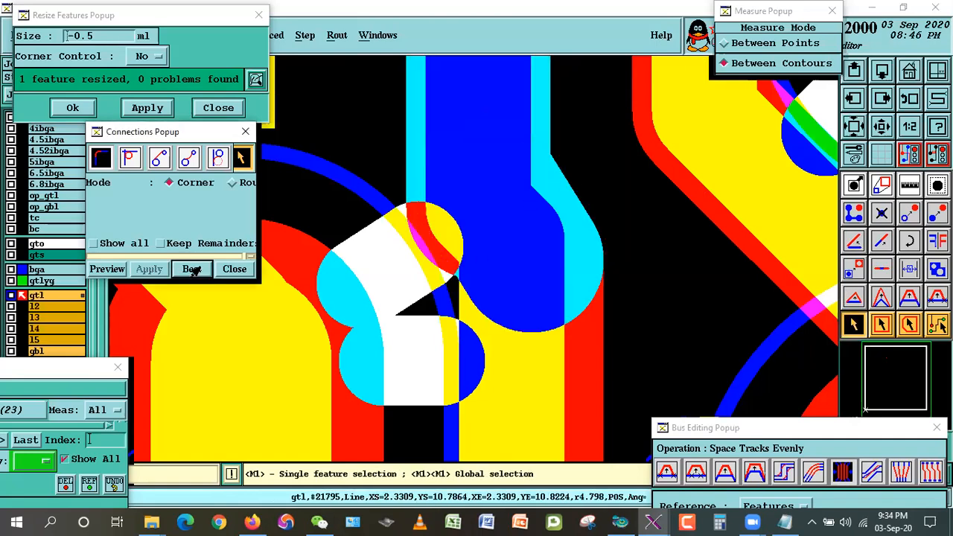
{"action": "left_click", "coordinate": [880, 130]}
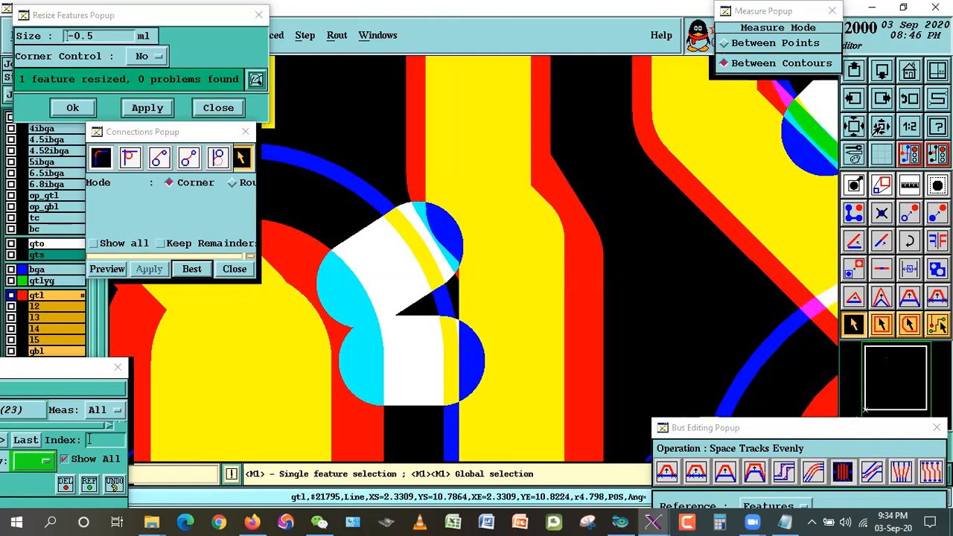
Space the two vertical traces evenly between the flattened round pad and the oval pad on their far side.
{"action": "left_click", "coordinate": [880, 131]}
{"action": "left_click", "coordinate": [880, 131]}
{"action": "right_click", "coordinate": [623, 189]}
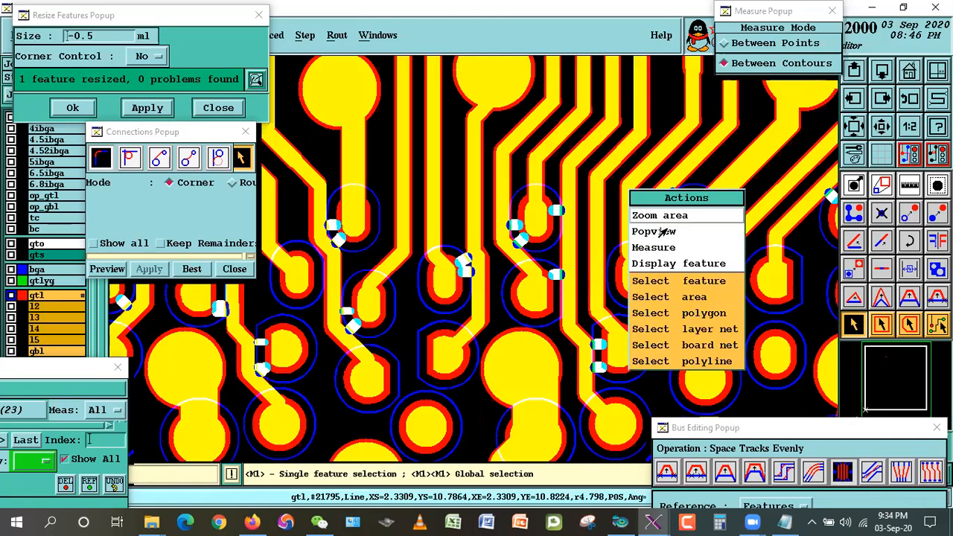
{"action": "left_click", "coordinate": [670, 213]}
{"action": "left_click", "coordinate": [425, 145]}
{"action": "left_click", "coordinate": [638, 361]}
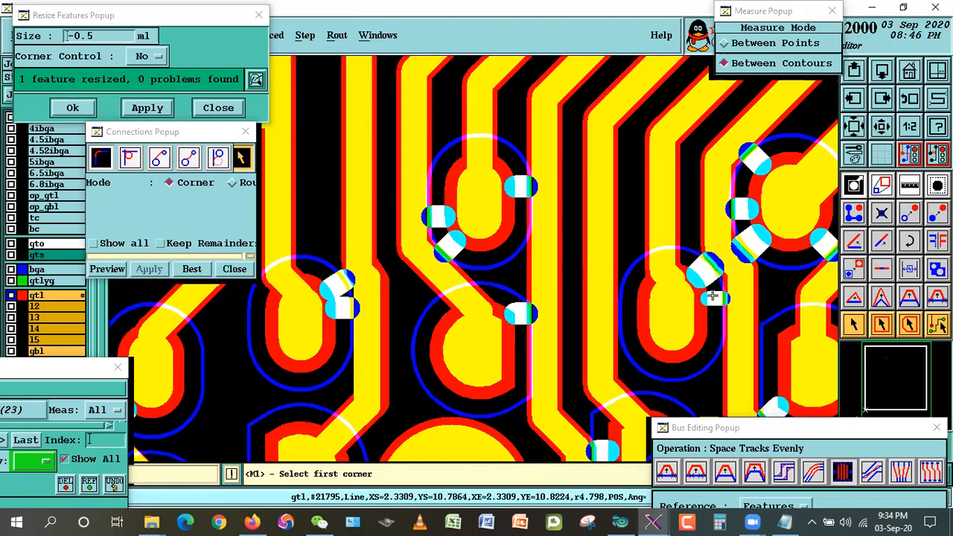
{"action": "left_click", "coordinate": [842, 473]}
{"action": "left_click", "coordinate": [505, 344]}
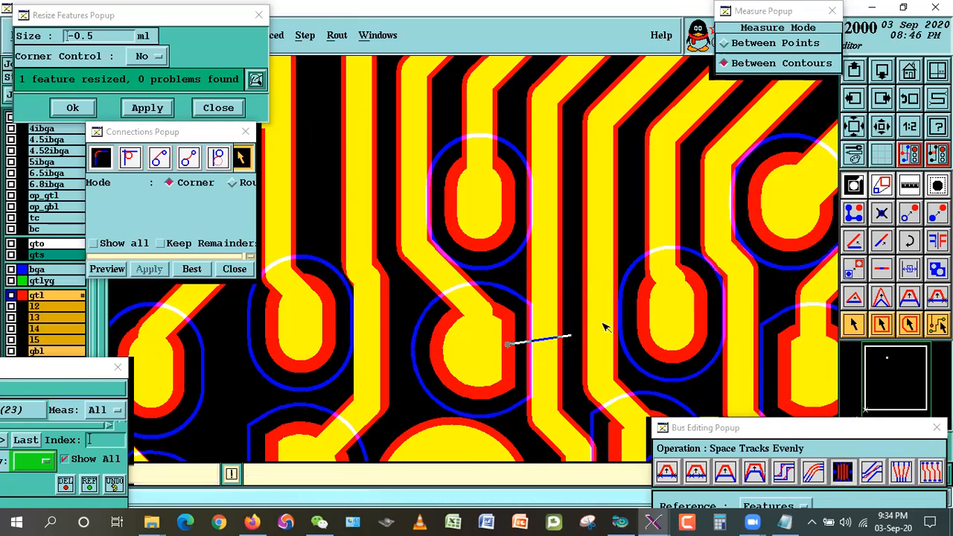
{"action": "left_click", "coordinate": [638, 324]}
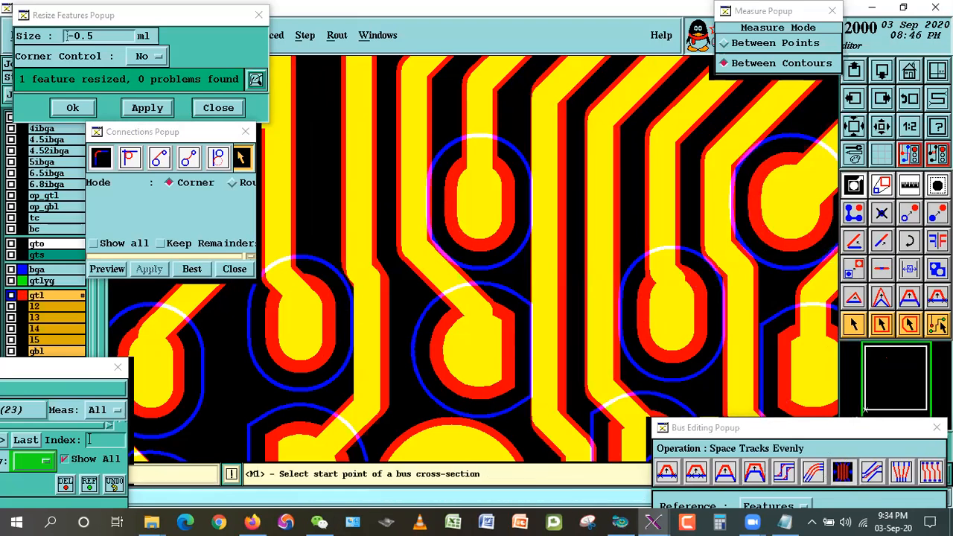
Measure the contour clearances from the flattened round pad and the opposite oval pad to their adjacent vertical traces.
{"action": "left_click", "coordinate": [919, 181]}
{"action": "left_click", "coordinate": [488, 355]}
{"action": "left_click", "coordinate": [532, 386]}
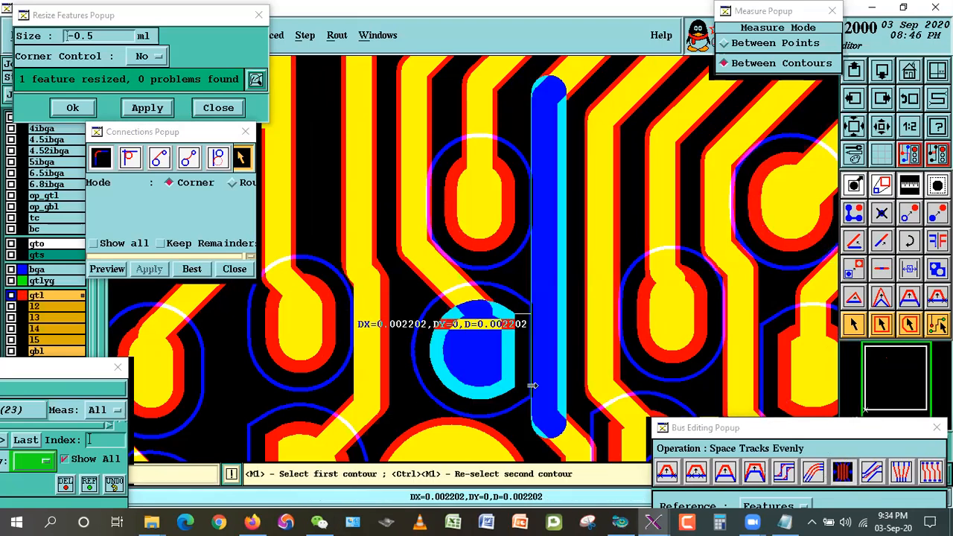
{"action": "left_click", "coordinate": [645, 333]}
{"action": "left_click", "coordinate": [600, 319]}
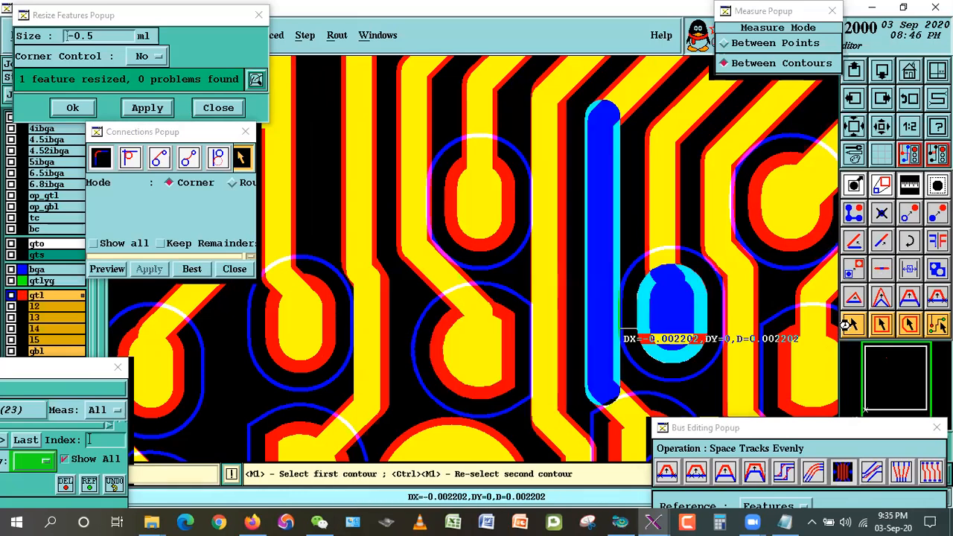
Shrink the two oval pads on either side of the vertical trace pair by 0.5 mil.
{"action": "left_click", "coordinate": [830, 326]}
{"action": "left_click", "coordinate": [853, 325]}
{"action": "double_click", "coordinate": [525, 218]}
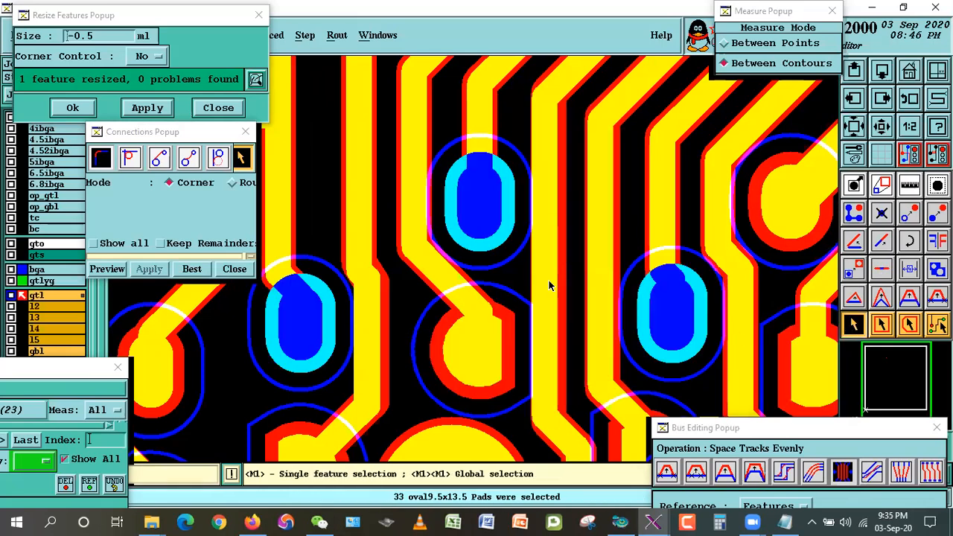
{"action": "left_click", "coordinate": [518, 279]}
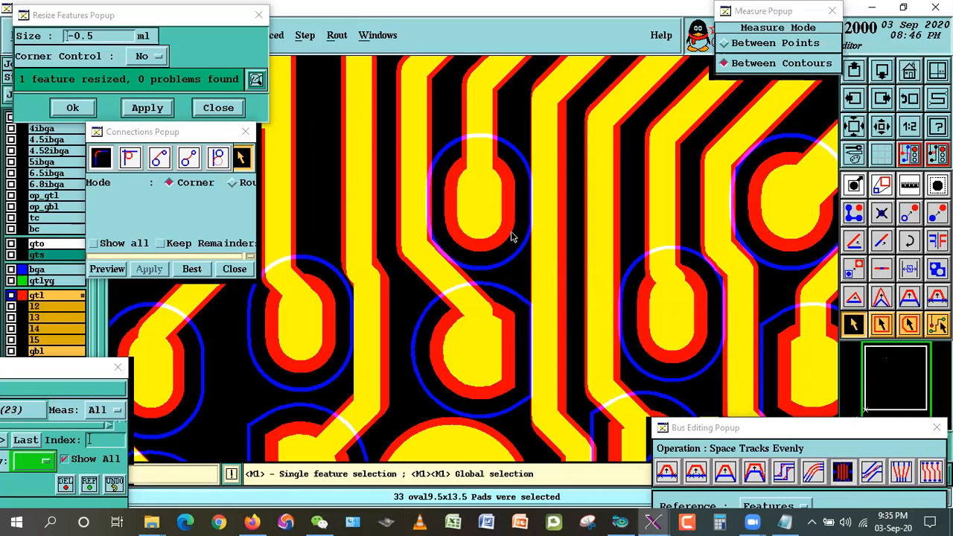
{"action": "left_click", "coordinate": [512, 236]}
{"action": "left_click", "coordinate": [690, 354]}
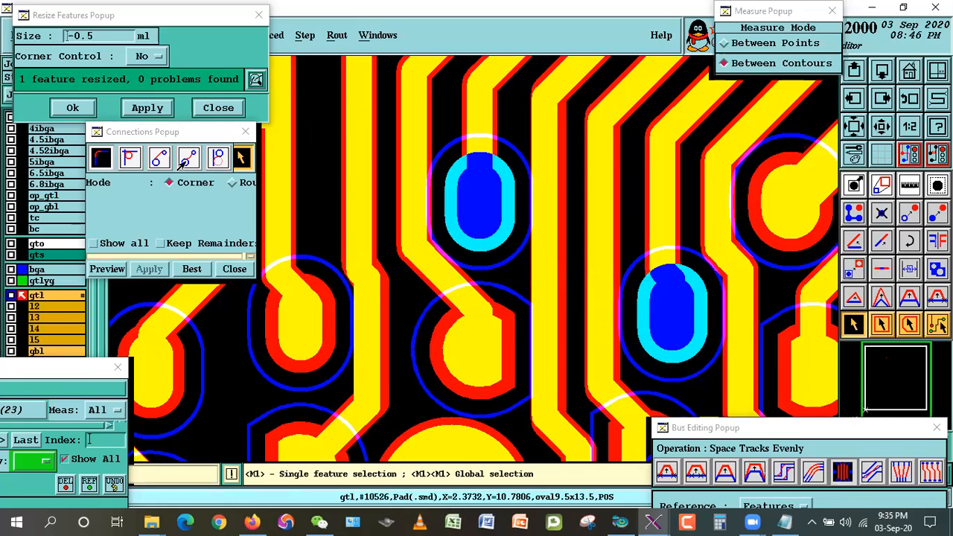
{"action": "left_click", "coordinate": [147, 108]}
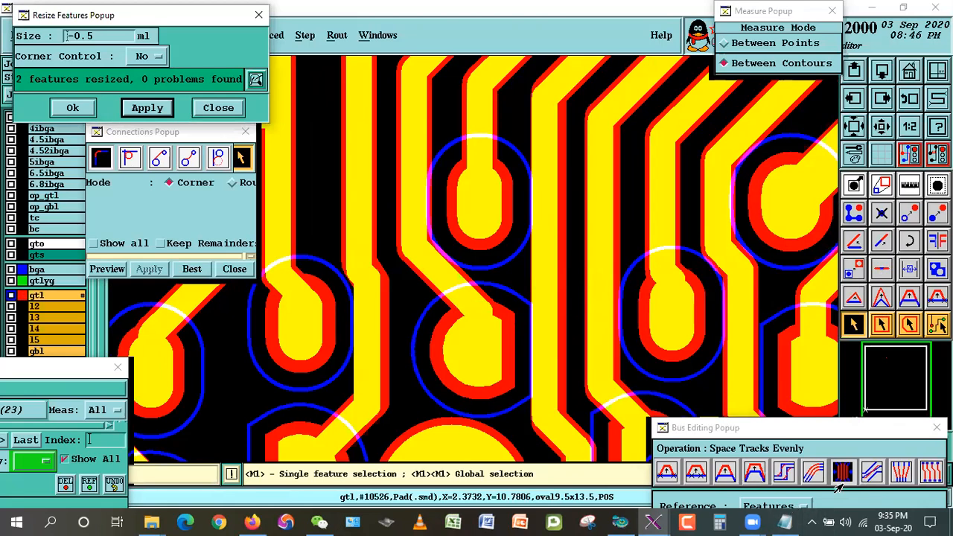
Space the two vertical traces evenly between the two shrunken oval pads.
{"action": "left_click", "coordinate": [842, 472]}
{"action": "left_click", "coordinate": [515, 217]}
{"action": "left_click", "coordinate": [629, 335]}
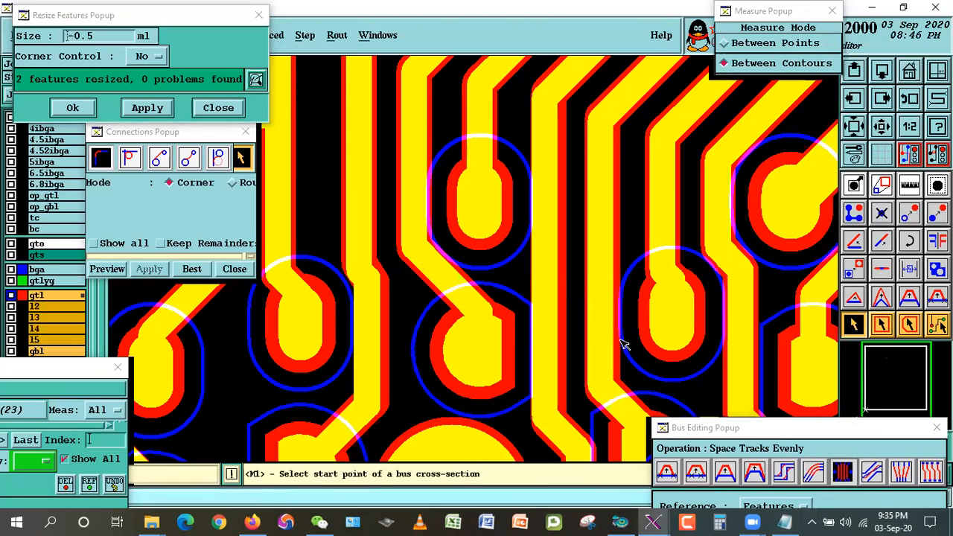
Measure the contour clearance from each shrunken oval pad to its adjacent vertical trace.
{"action": "left_click", "coordinate": [908, 185]}
{"action": "left_click", "coordinate": [481, 206]}
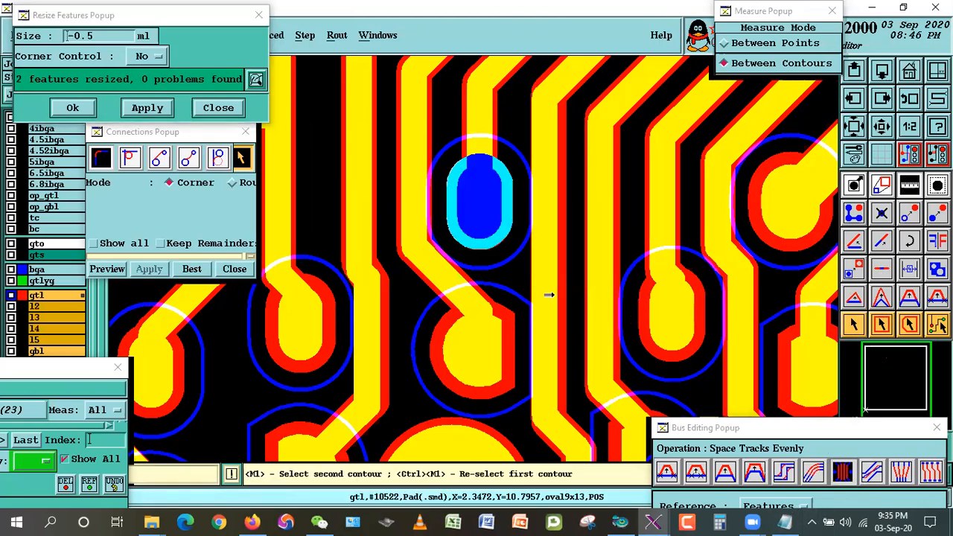
{"action": "left_click", "coordinate": [548, 294]}
{"action": "left_click", "coordinate": [657, 326]}
{"action": "left_click", "coordinate": [600, 351]}
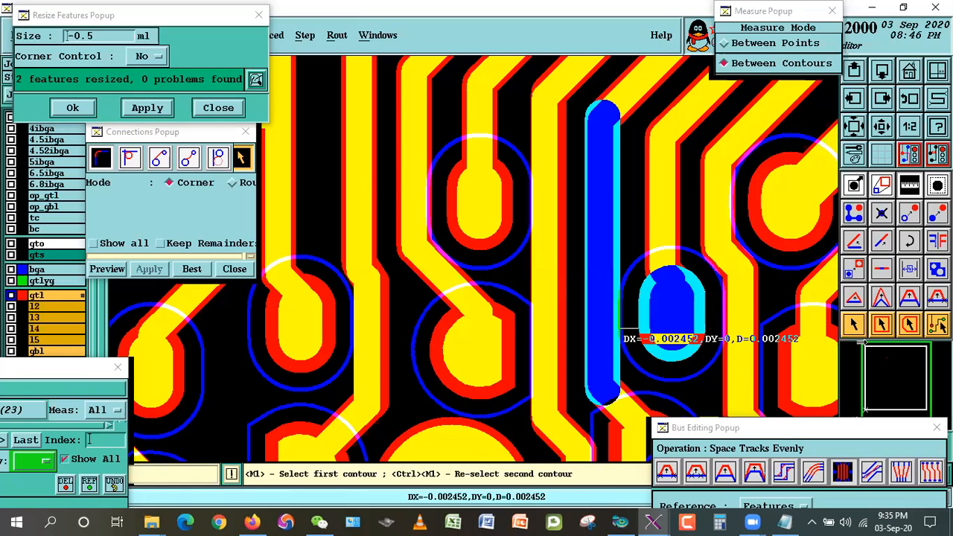
Shrink the flattened round pad by 0.5 mil and space the two traces evenly between it and the opposite oval pad.
{"action": "left_click", "coordinate": [854, 325]}
{"action": "left_click", "coordinate": [515, 385]}
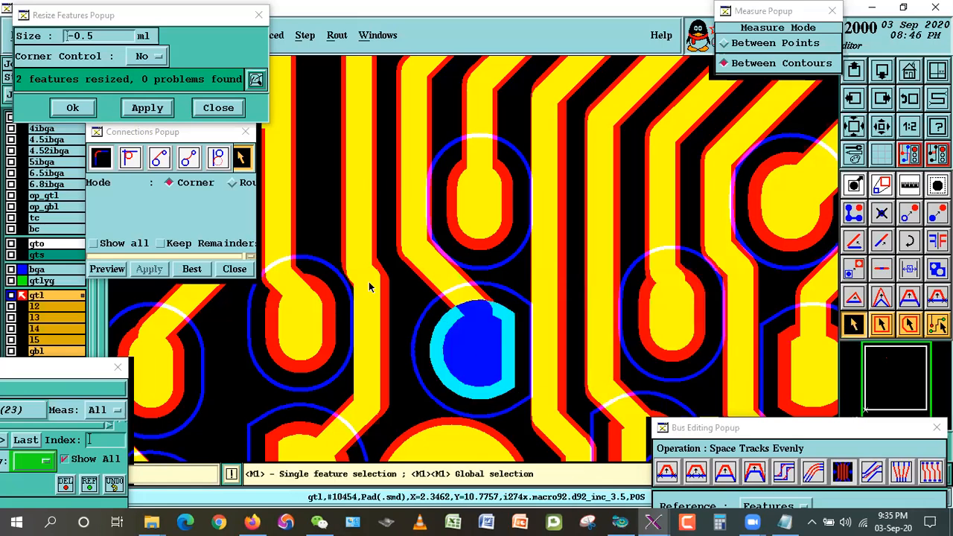
{"action": "left_click", "coordinate": [148, 108]}
{"action": "left_click", "coordinate": [837, 474]}
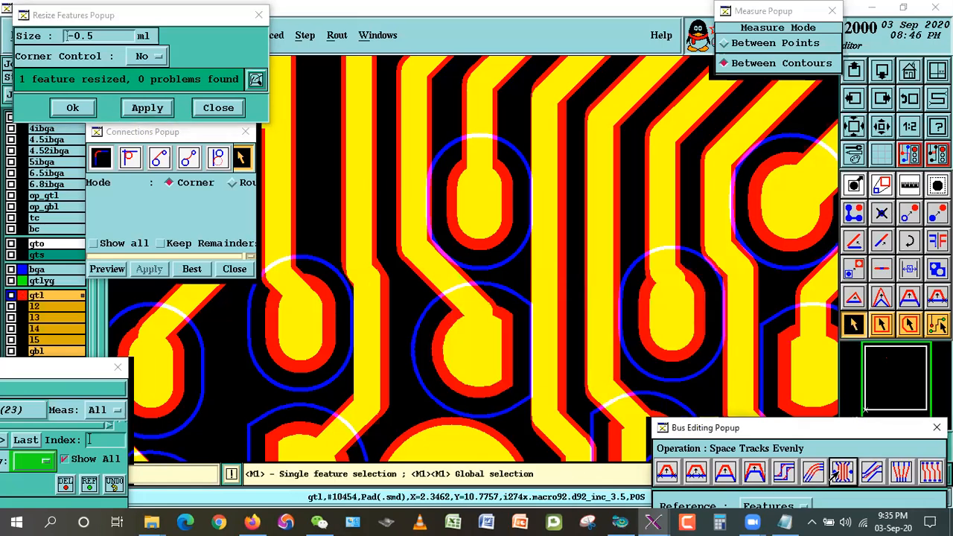
{"action": "left_click", "coordinate": [499, 340]}
{"action": "double_click", "coordinate": [642, 325]}
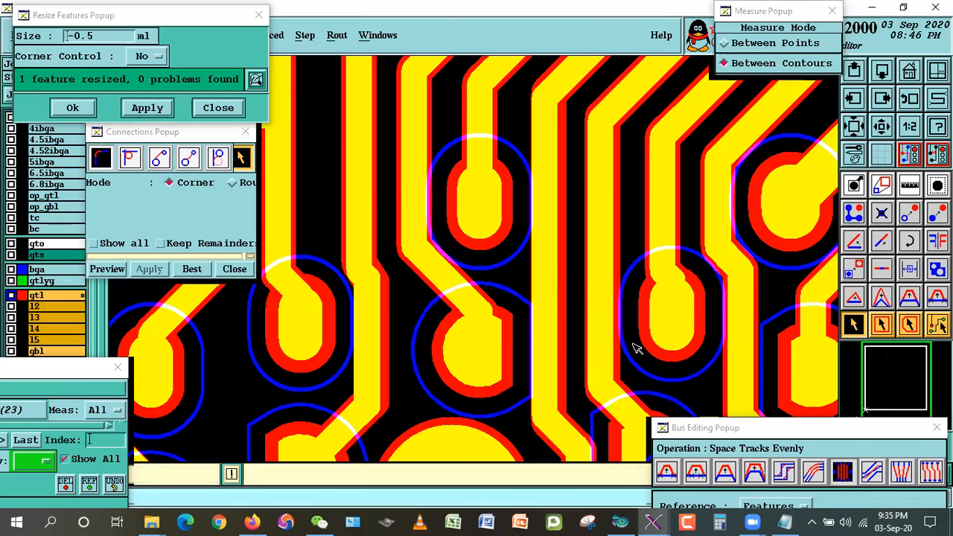
Measure the clearances from the upper oval pad, the flattened round pad and the opposite oval pad to their adjacent traces.
{"action": "left_click", "coordinate": [909, 186]}
{"action": "left_click", "coordinate": [506, 206]}
{"action": "left_click", "coordinate": [535, 209]}
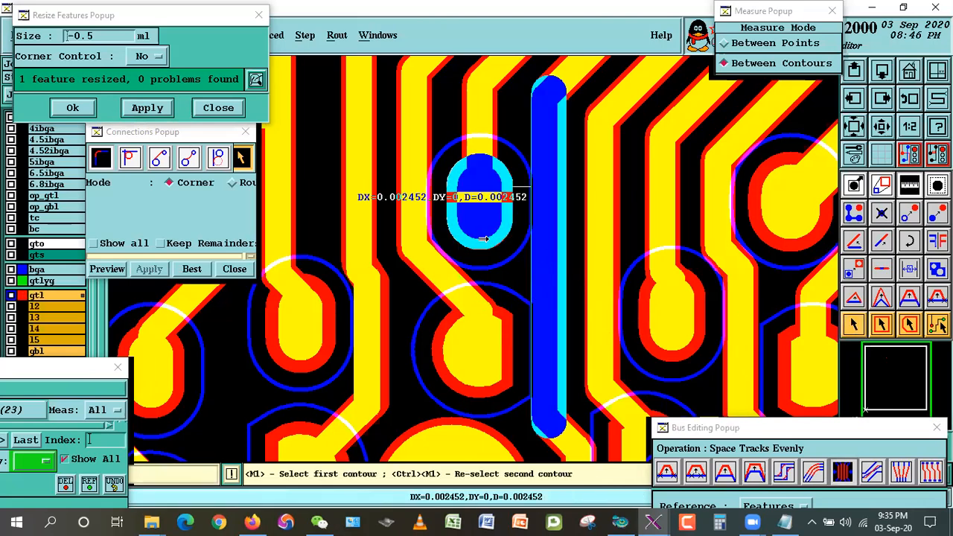
{"action": "left_click", "coordinate": [500, 342]}
{"action": "left_click", "coordinate": [536, 362]}
{"action": "left_click", "coordinate": [645, 323]}
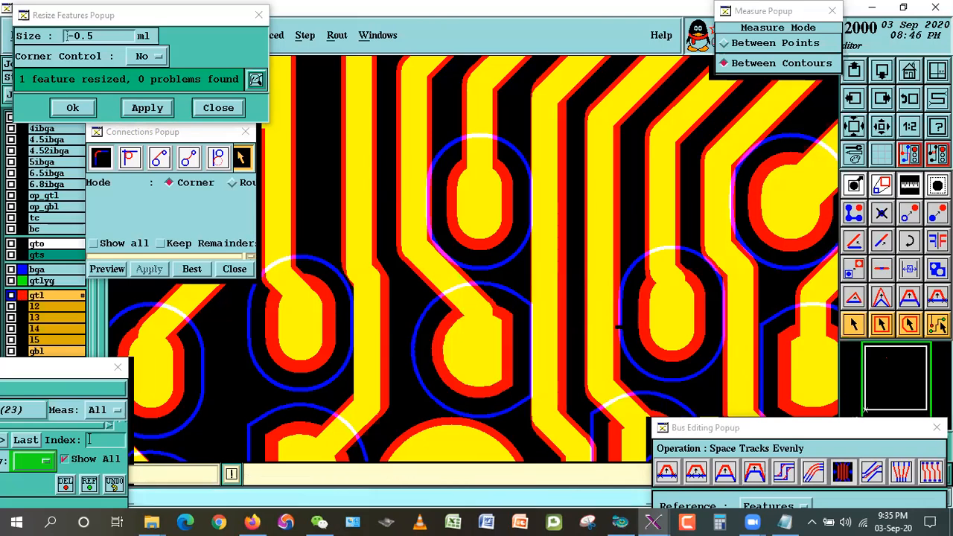
{"action": "left_click", "coordinate": [609, 367]}
Shrink the flattened round pad by another 0.5 mil.
{"action": "left_click", "coordinate": [853, 324]}
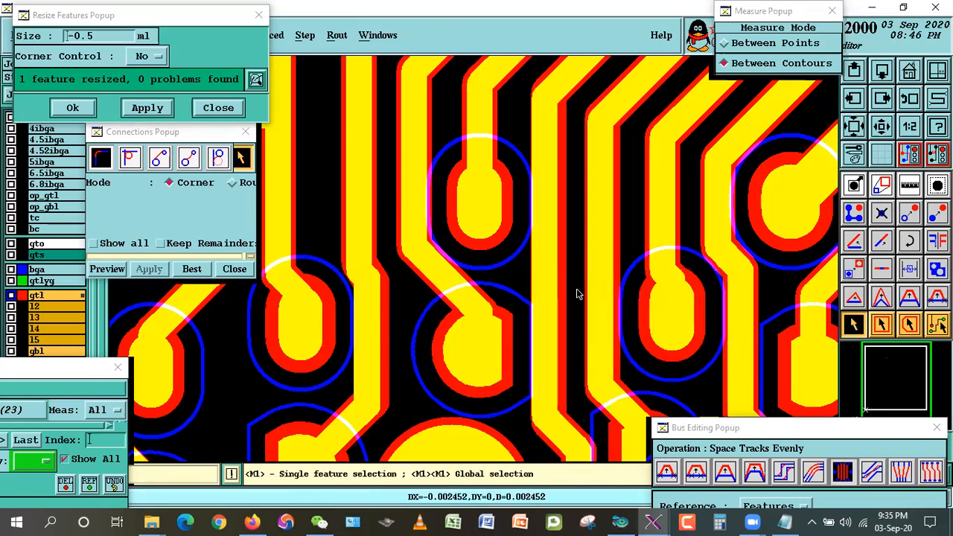
{"action": "left_click", "coordinate": [459, 349]}
{"action": "left_click", "coordinate": [146, 107]}
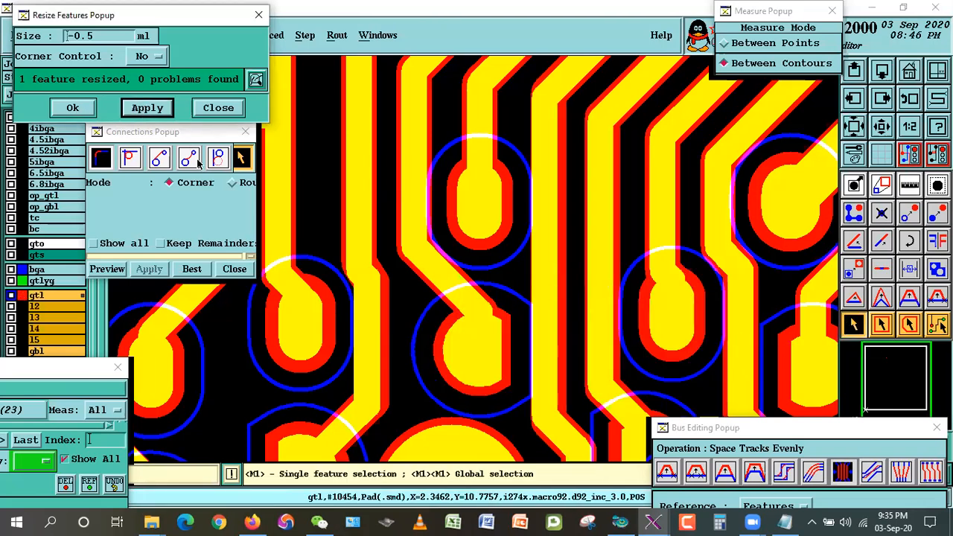
Respace the two vertical traces evenly with a cross-section running from the flattened round pad to the opposite oval pad.
{"action": "left_click", "coordinate": [842, 472]}
{"action": "left_click", "coordinate": [493, 356]}
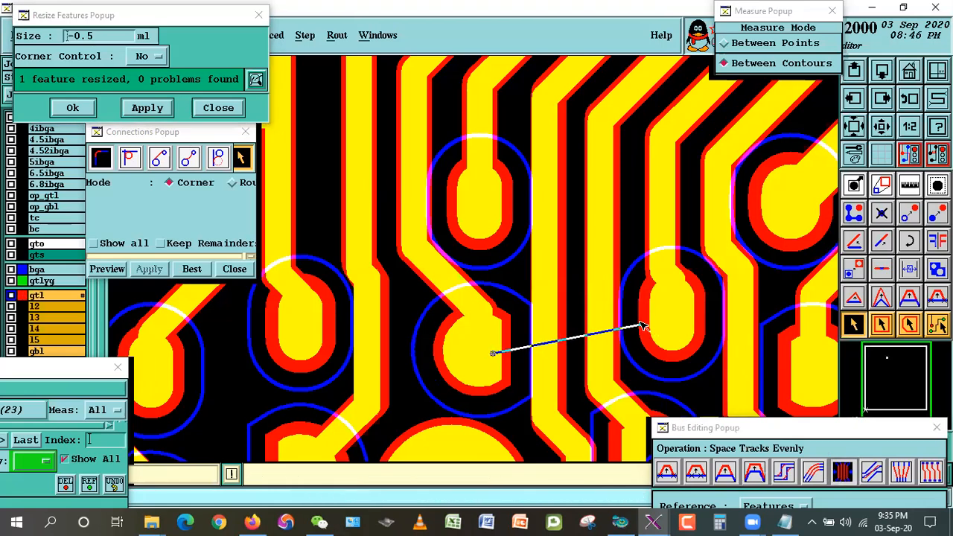
{"action": "left_click", "coordinate": [650, 322]}
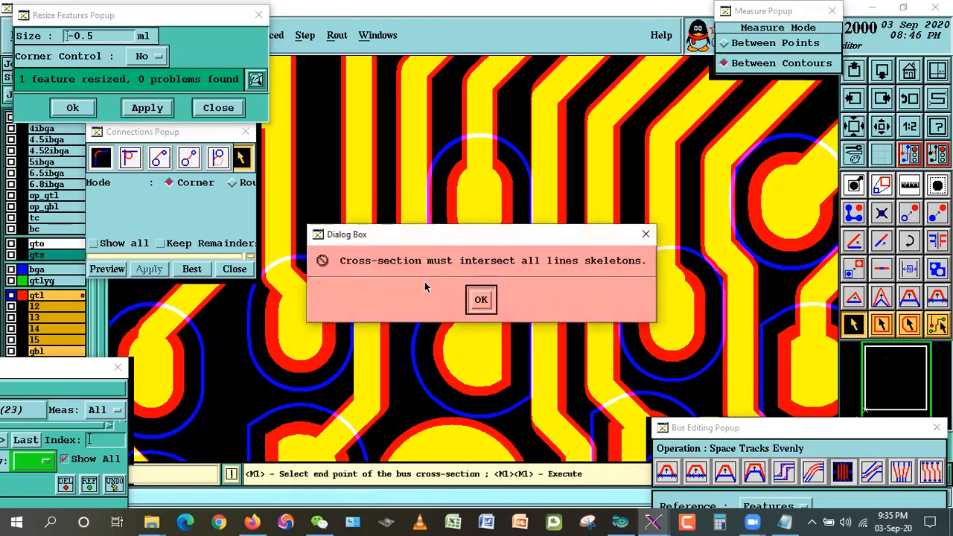
{"action": "left_click", "coordinate": [481, 300]}
{"action": "left_click", "coordinate": [502, 327]}
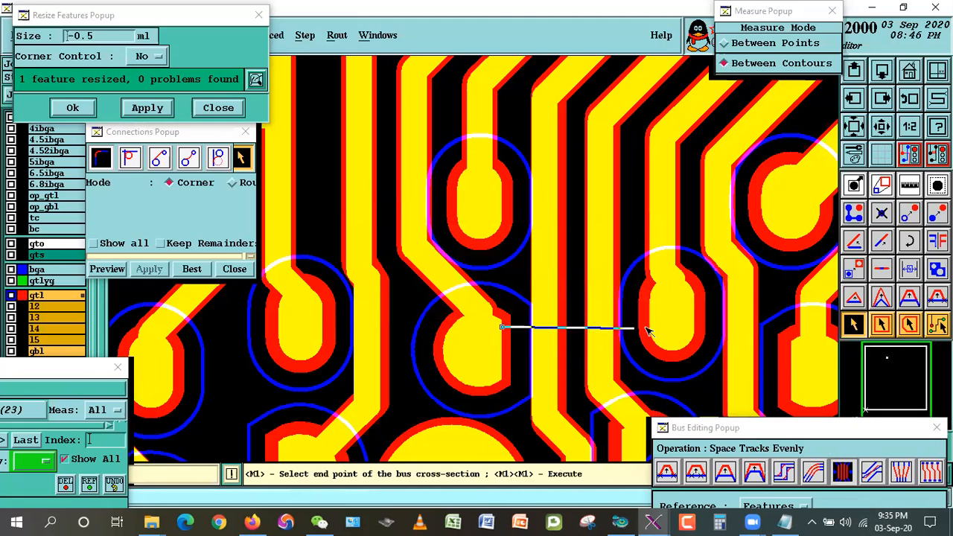
{"action": "left_click", "coordinate": [648, 330]}
Recheck the clearances from the round pad and both oval pads to the respaced vertical traces.
{"action": "left_click", "coordinate": [909, 185]}
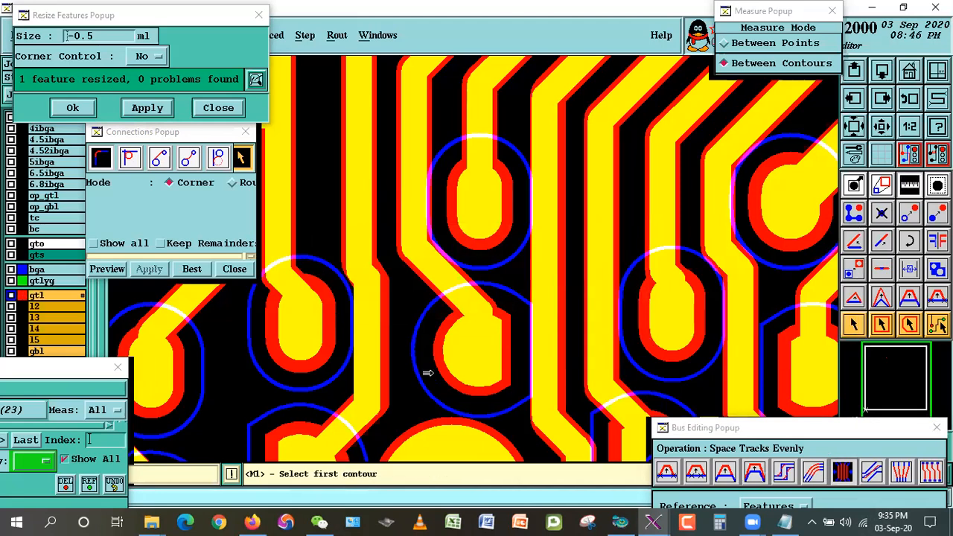
{"action": "left_click", "coordinate": [482, 349]}
{"action": "left_click", "coordinate": [533, 381]}
{"action": "left_click", "coordinate": [658, 339]}
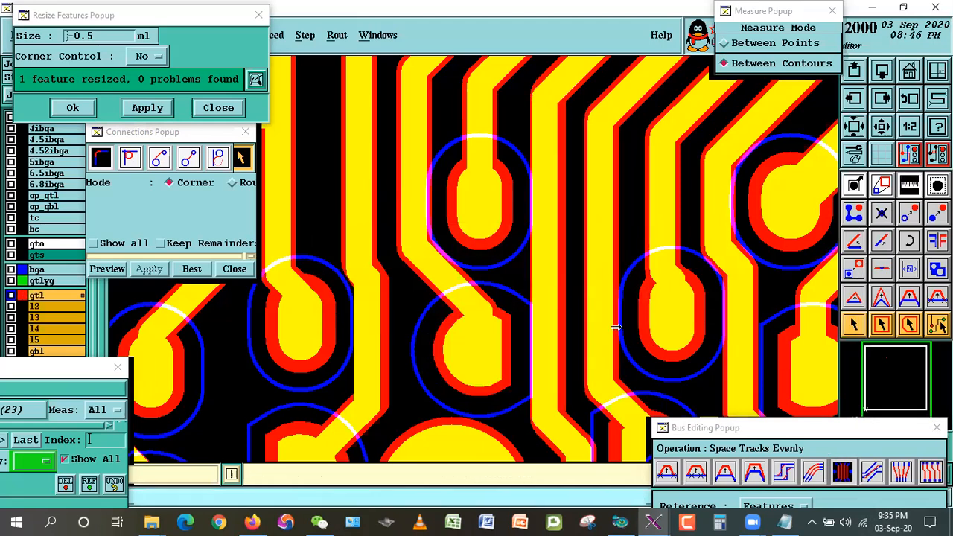
{"action": "left_click", "coordinate": [609, 343]}
{"action": "left_click", "coordinate": [524, 214]}
{"action": "left_click", "coordinate": [531, 270]}
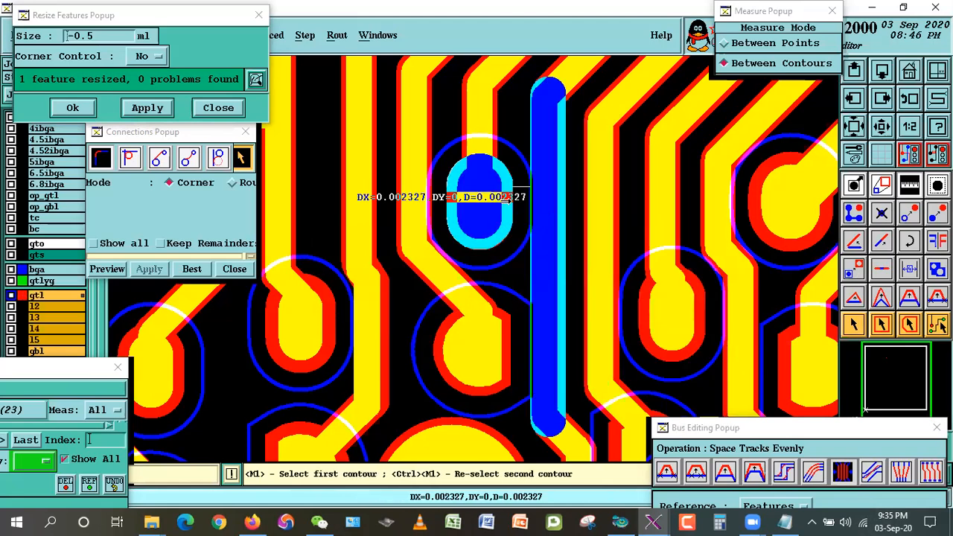
Undo the last even trace spacing and the second 0.5 mil shrink of the flattened round pad.
{"action": "left_click", "coordinate": [851, 322]}
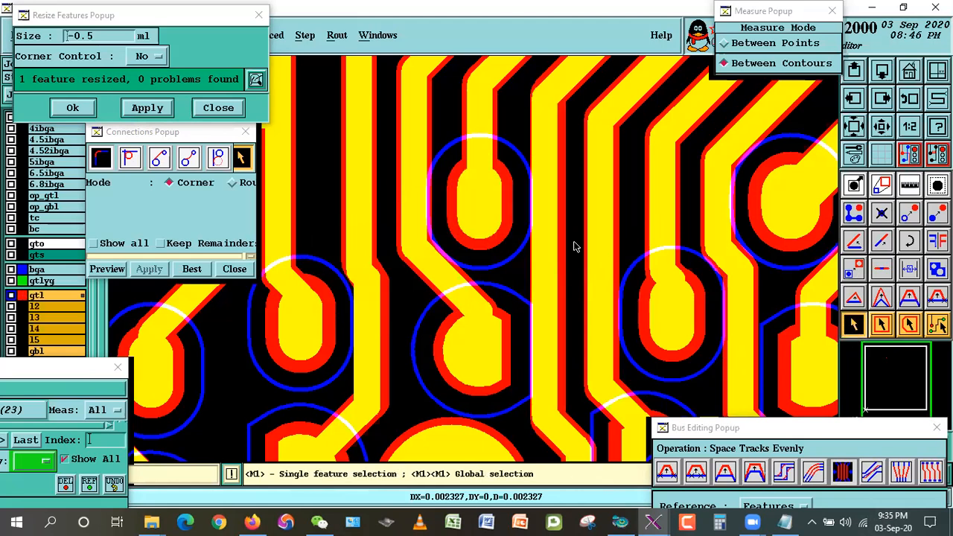
{"action": "key", "text": "ctrl+z"}
{"action": "key", "text": "Return"}
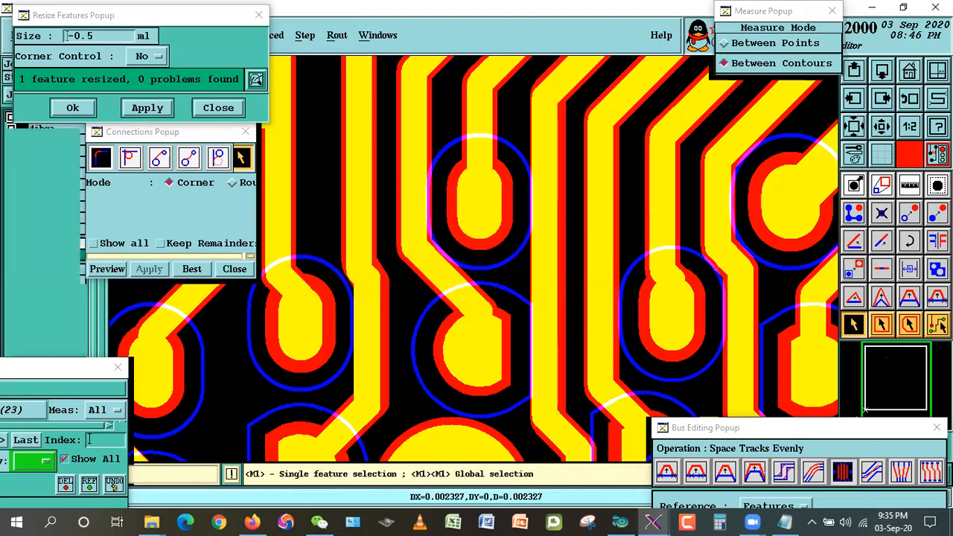
{"action": "key", "text": "ctrl+z"}
{"action": "key", "text": "Return"}
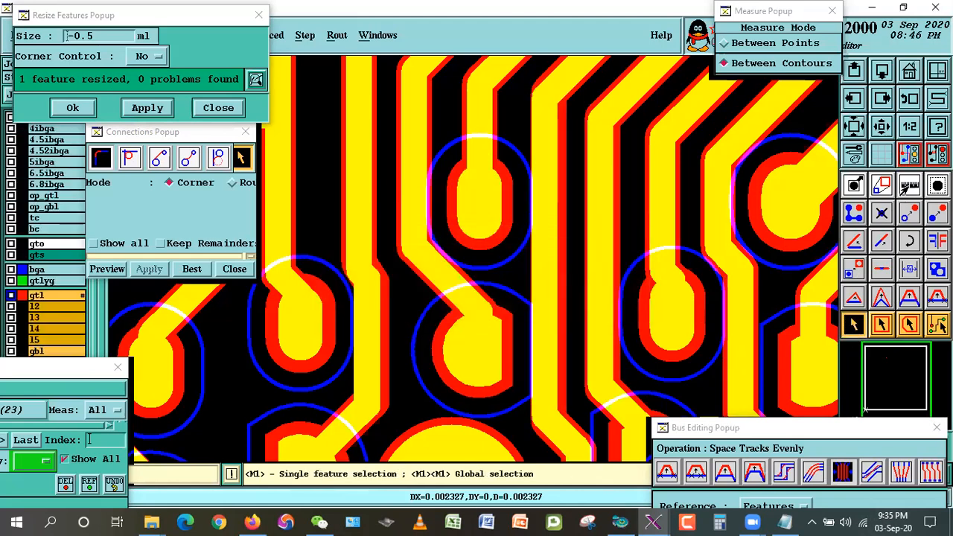
Measure the contour clearances again between the three pads and the two vertical traces running between them.
{"action": "left_click", "coordinate": [910, 187]}
{"action": "left_click", "coordinate": [505, 328]}
{"action": "left_click", "coordinate": [536, 323]}
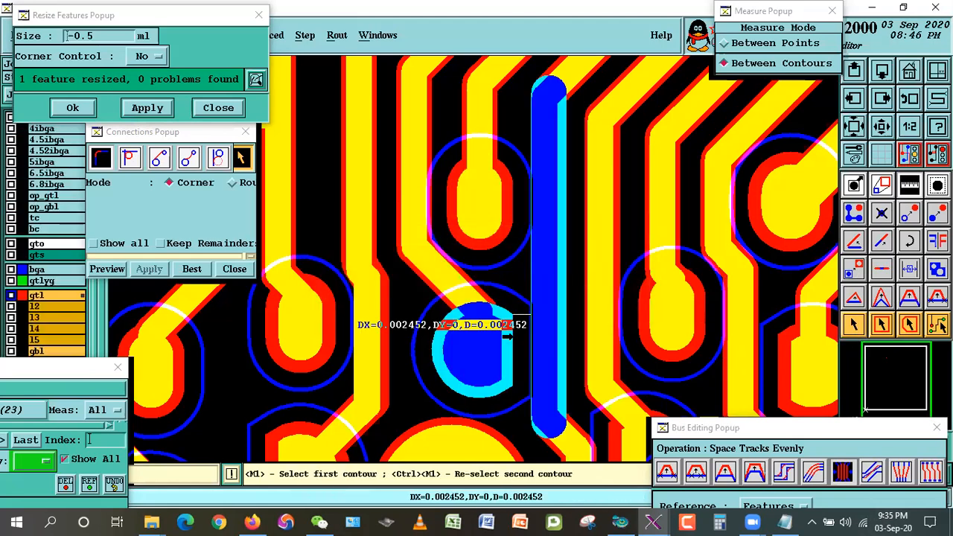
{"action": "left_click", "coordinate": [641, 328]}
{"action": "left_click", "coordinate": [593, 373]}
{"action": "left_click", "coordinate": [491, 221]}
{"action": "left_click", "coordinate": [535, 221]}
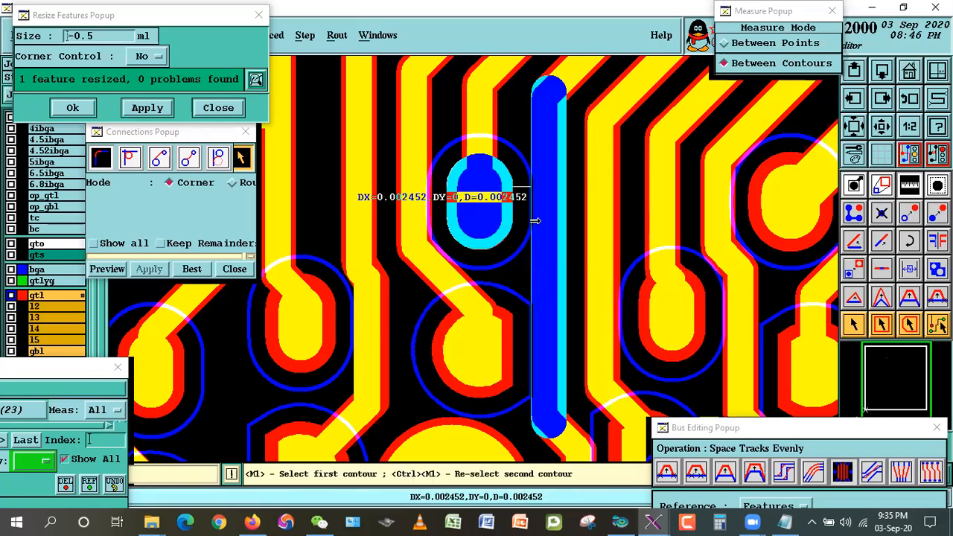
{"action": "left_click", "coordinate": [854, 325]}
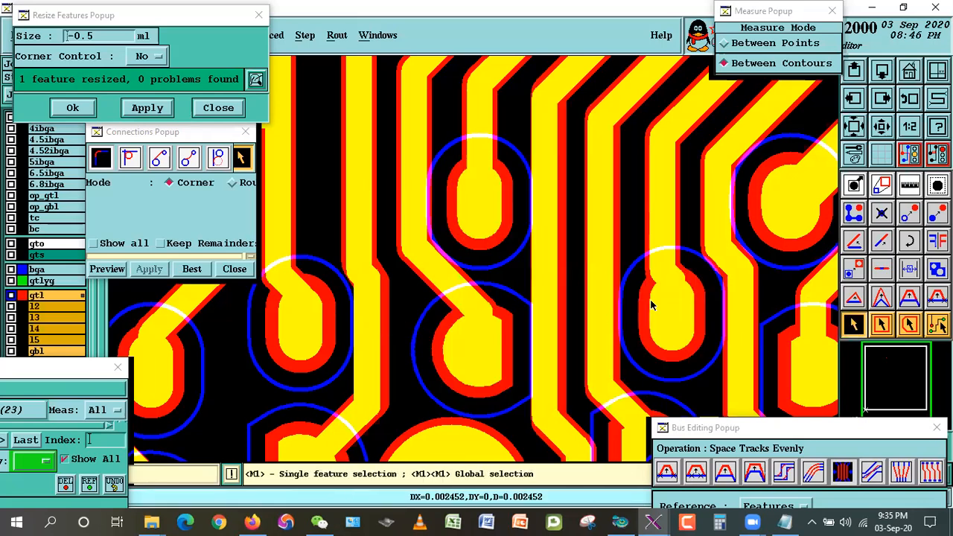
Clear the pad selection and redisplay all the spacing-check markers on the pads and traces.
{"action": "left_click", "coordinate": [516, 219]}
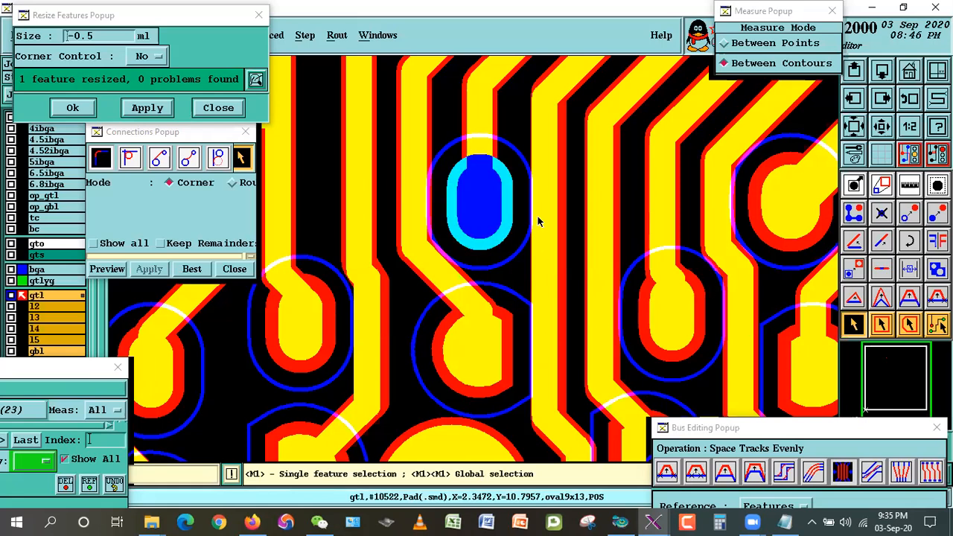
{"action": "left_click", "coordinate": [329, 137]}
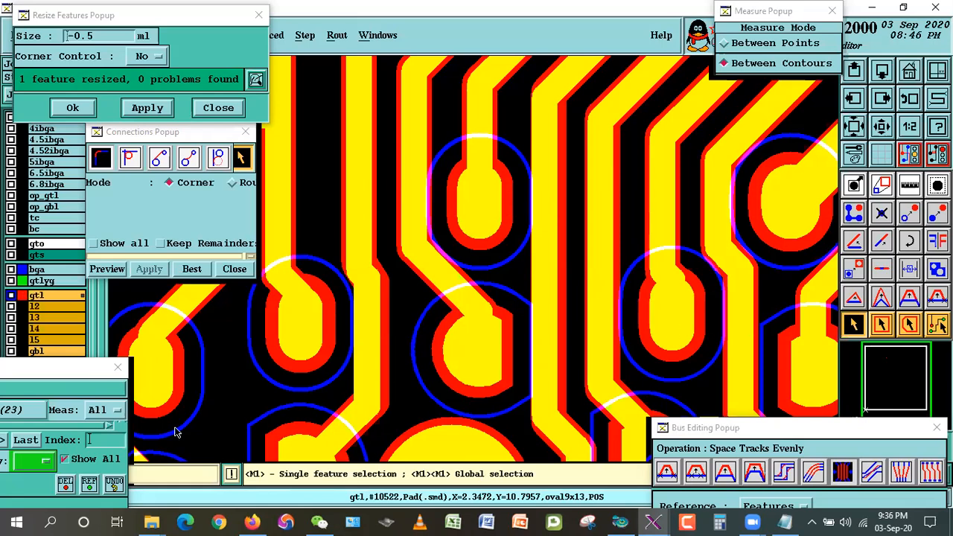
{"action": "left_click", "coordinate": [106, 461]}
{"action": "left_click", "coordinate": [106, 461]}
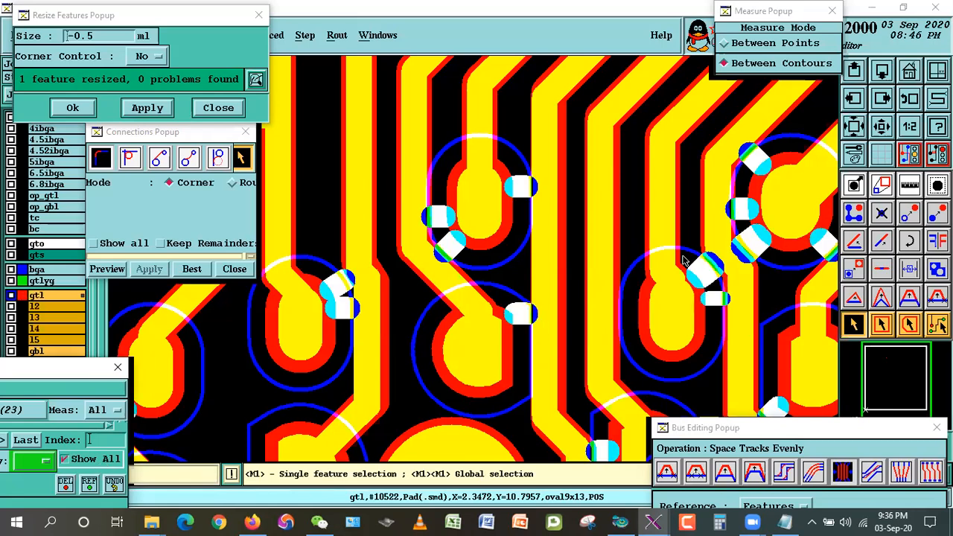
Measure the contour clearance between the second vertical trace and the neighbouring trace that leads into the right oval pad.
{"action": "right_click", "coordinate": [524, 222]}
{"action": "left_click", "coordinate": [543, 255]}
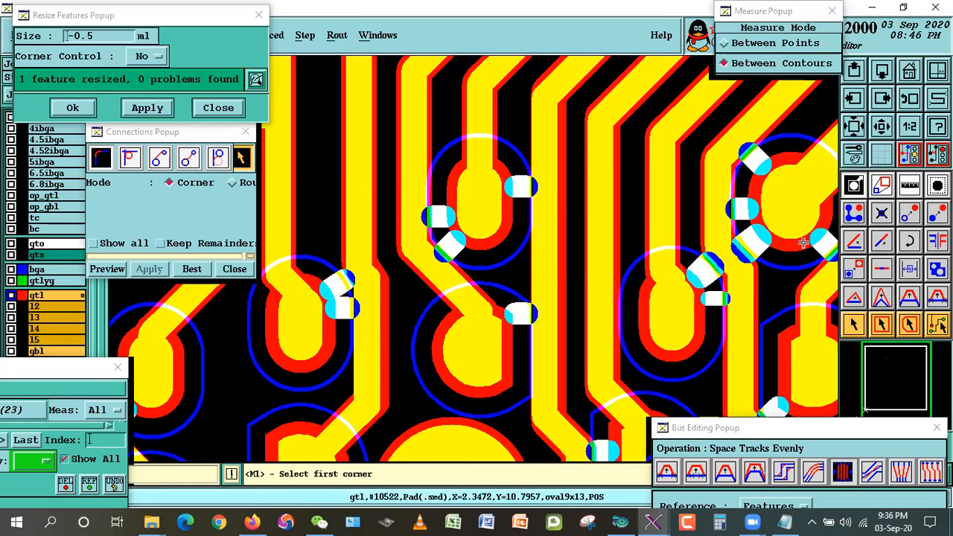
{"action": "left_click", "coordinate": [909, 186]}
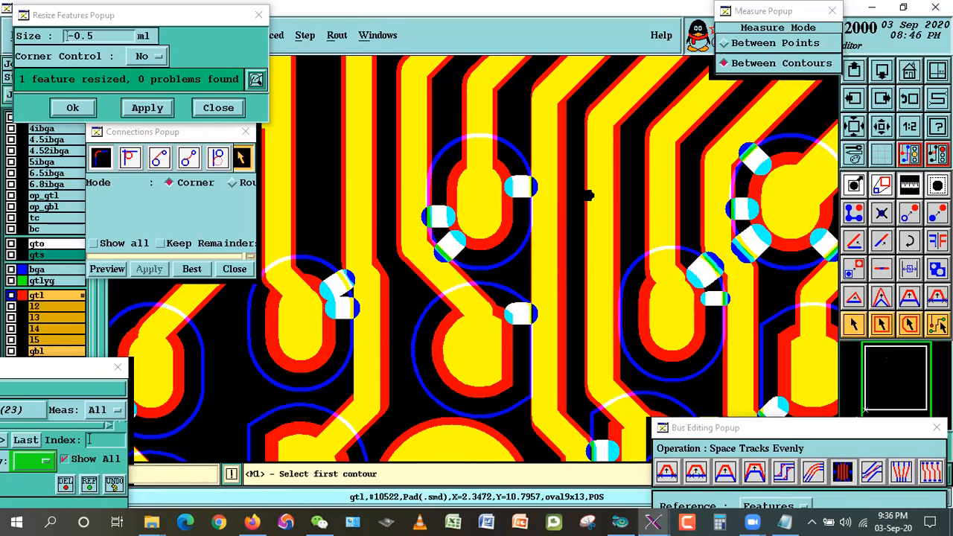
{"action": "left_click", "coordinate": [627, 198]}
{"action": "left_click", "coordinate": [620, 169]}
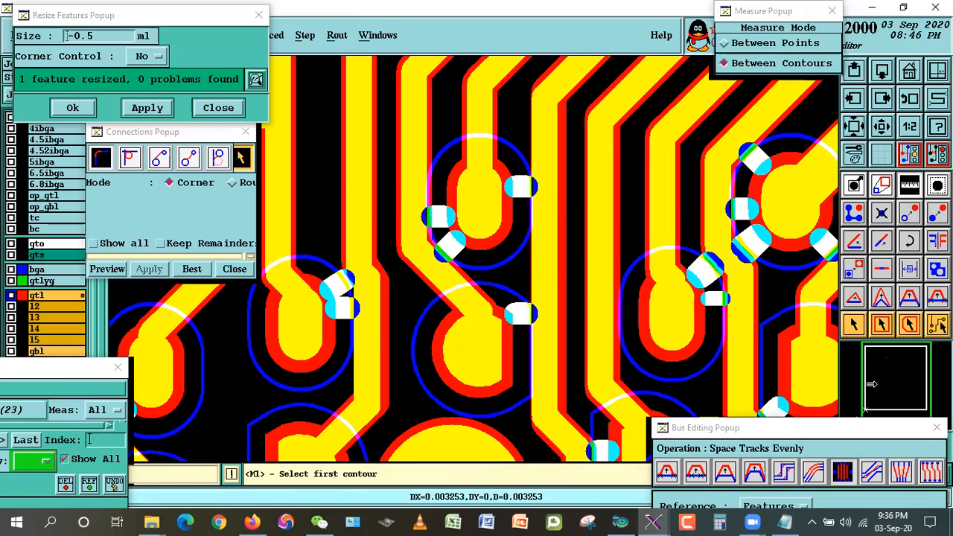
Shrink the flattened round pad beside the first vertical trace by 0.5 mil.
{"action": "left_click", "coordinate": [853, 324]}
{"action": "left_click", "coordinate": [503, 327]}
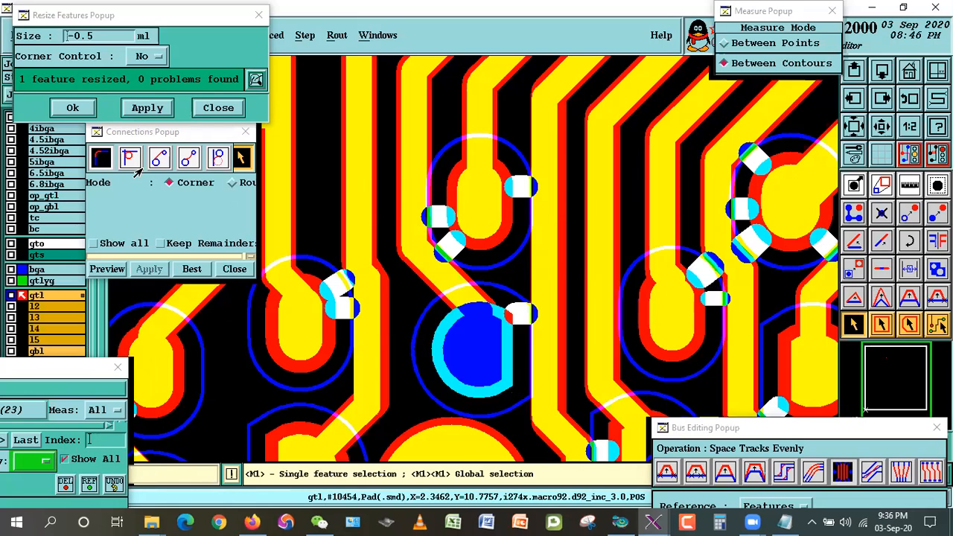
{"action": "left_click", "coordinate": [147, 108]}
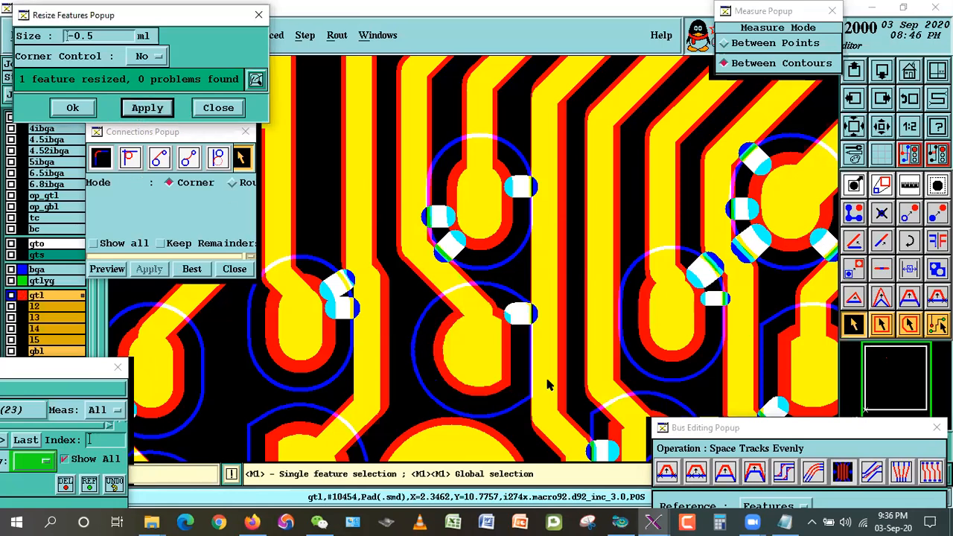
Space the two vertical traces evenly between the flattened round pad and the right oval pad.
{"action": "left_click", "coordinate": [490, 345]}
{"action": "left_click", "coordinate": [630, 342]}
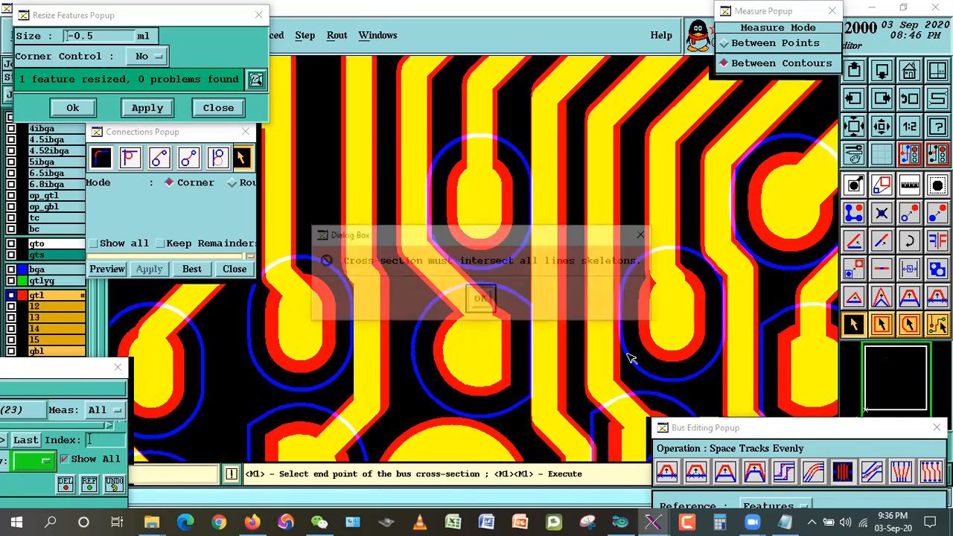
{"action": "left_click", "coordinate": [470, 298]}
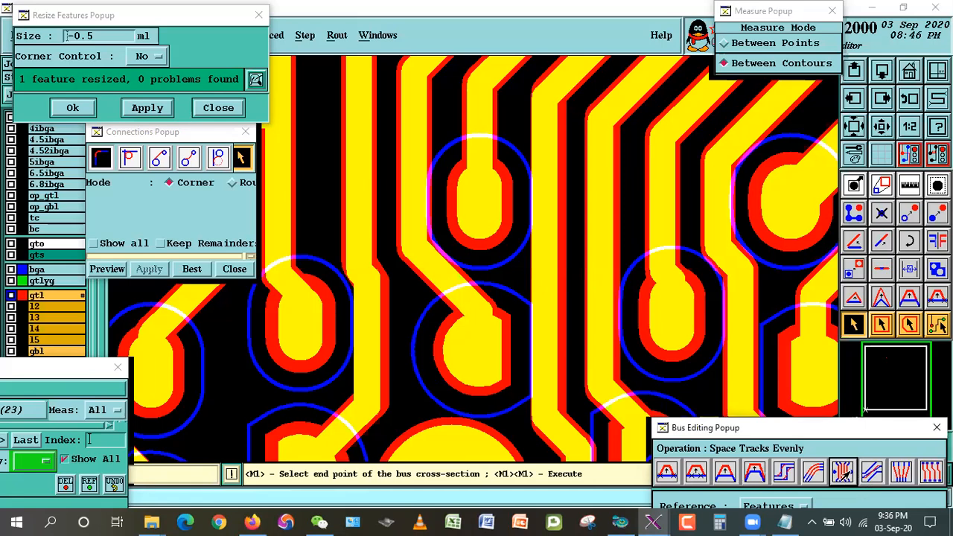
{"action": "left_click", "coordinate": [511, 347]}
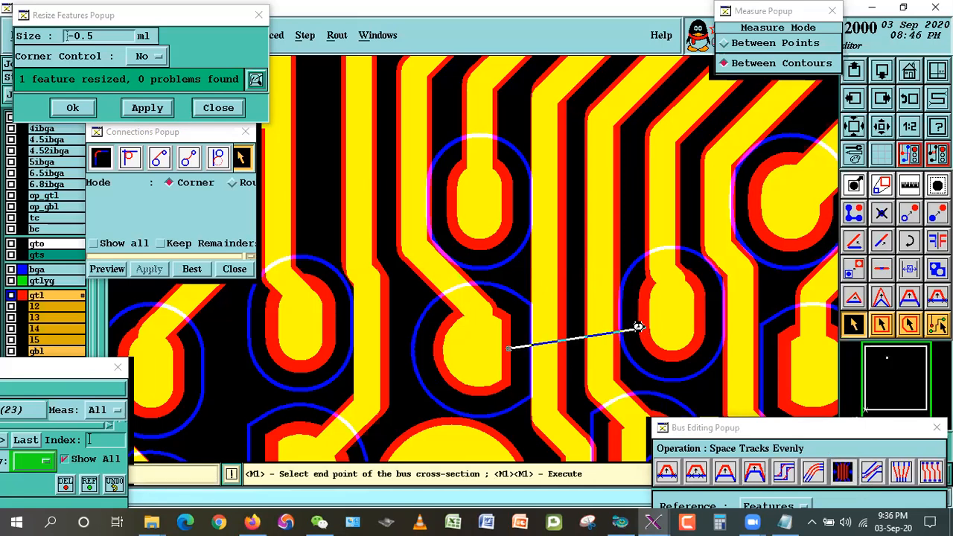
{"action": "left_click", "coordinate": [631, 334]}
Measure the clearances from the round pad, the right oval pad and the upper oval pad to their adjacent vertical traces.
{"action": "left_click", "coordinate": [908, 185]}
{"action": "left_click", "coordinate": [491, 326]}
{"action": "left_click", "coordinate": [556, 340]}
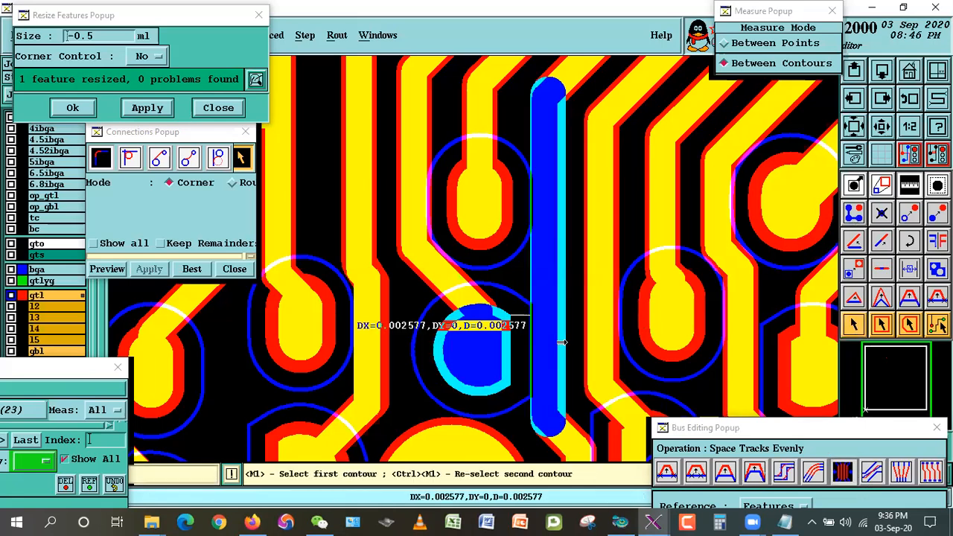
{"action": "left_click", "coordinate": [601, 350]}
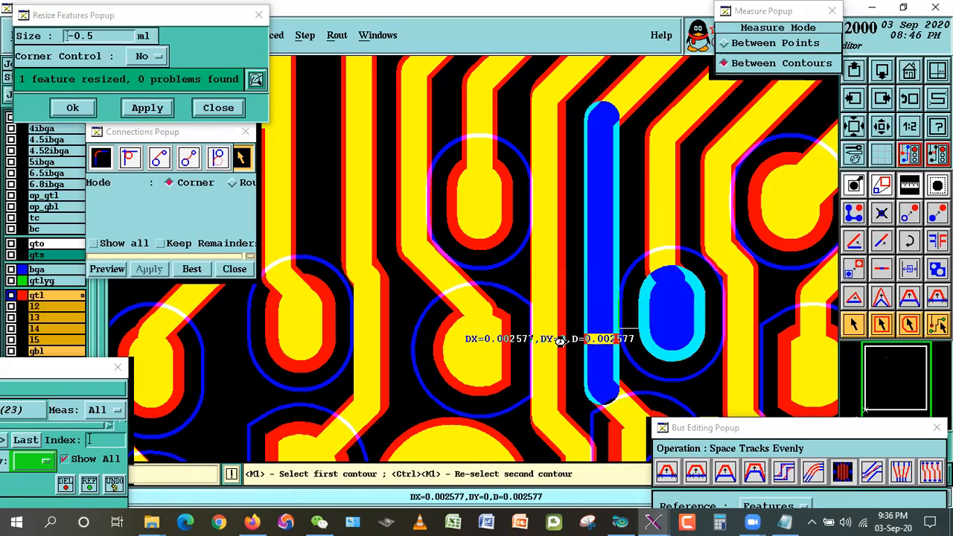
{"action": "left_click", "coordinate": [560, 396]}
{"action": "left_click", "coordinate": [500, 204]}
{"action": "left_click", "coordinate": [538, 197]}
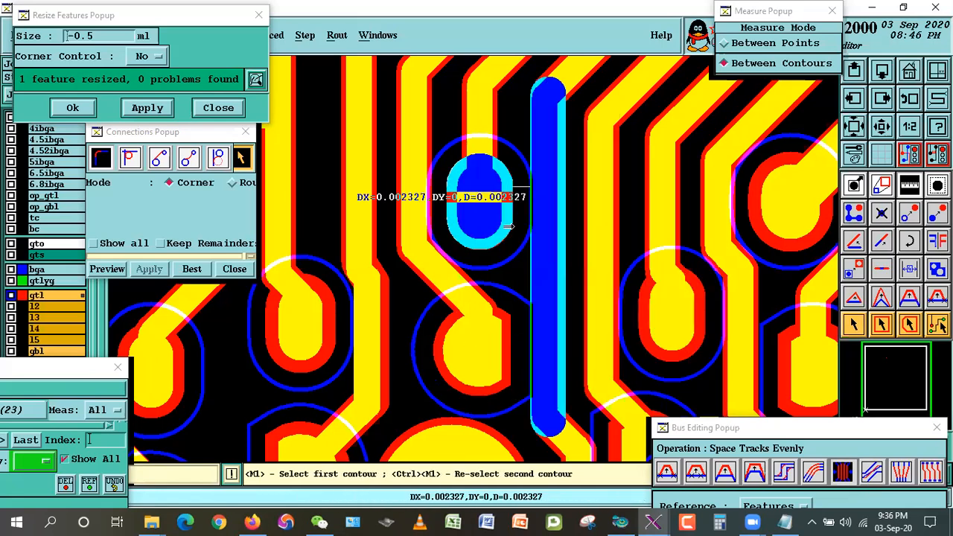
Break both vertical traces at the height between the upper oval pad and the lower pads.
{"action": "left_click", "coordinate": [850, 325]}
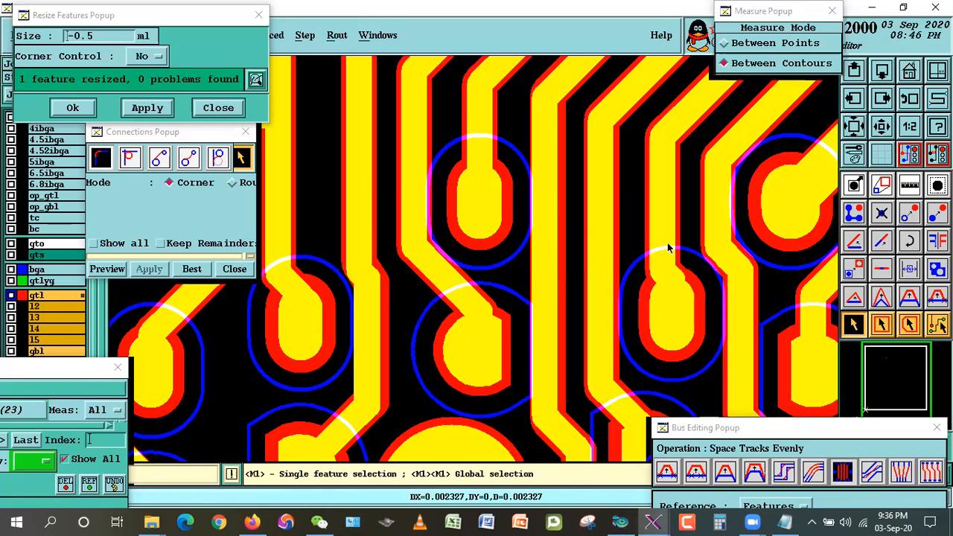
{"action": "left_click", "coordinate": [879, 274]}
{"action": "left_click", "coordinate": [547, 259]}
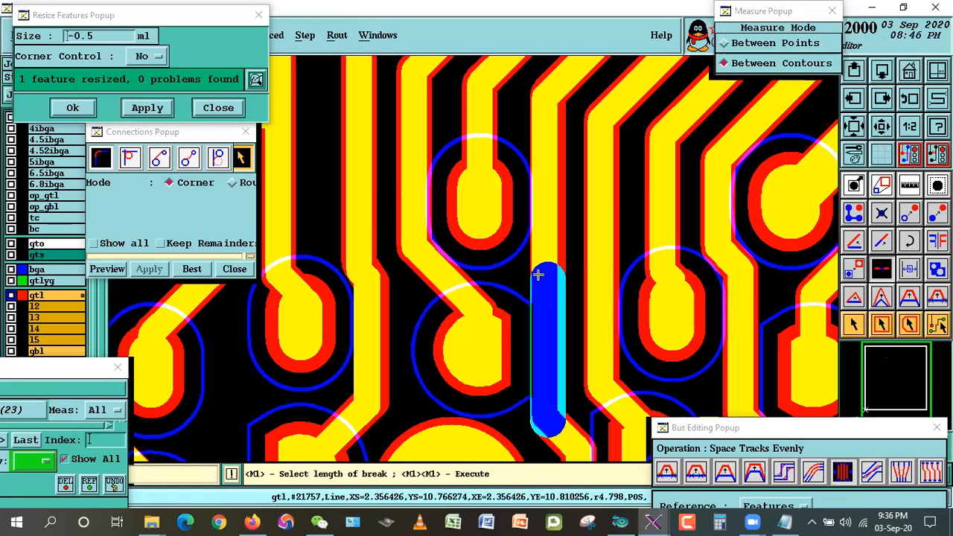
{"action": "double_click", "coordinate": [539, 276]}
{"action": "left_click", "coordinate": [602, 267]}
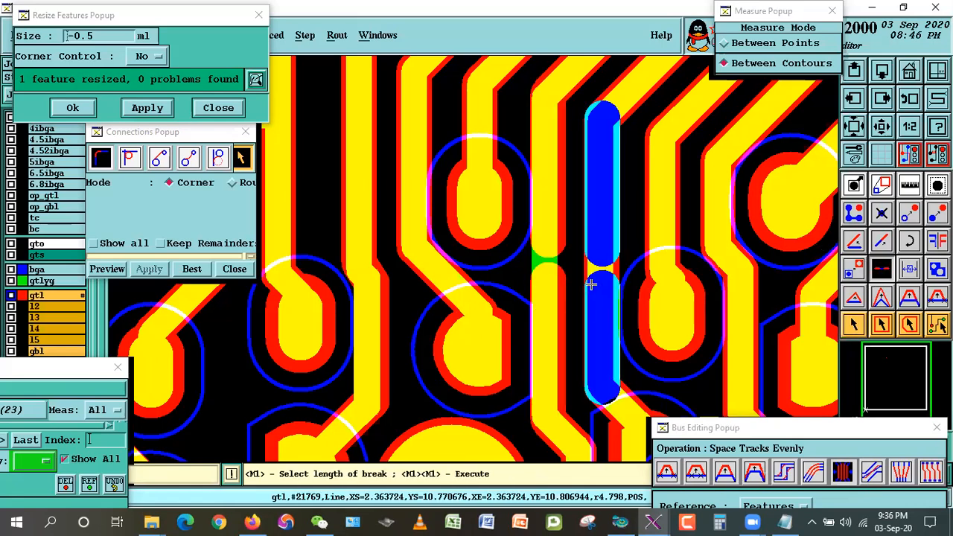
{"action": "double_click", "coordinate": [604, 286]}
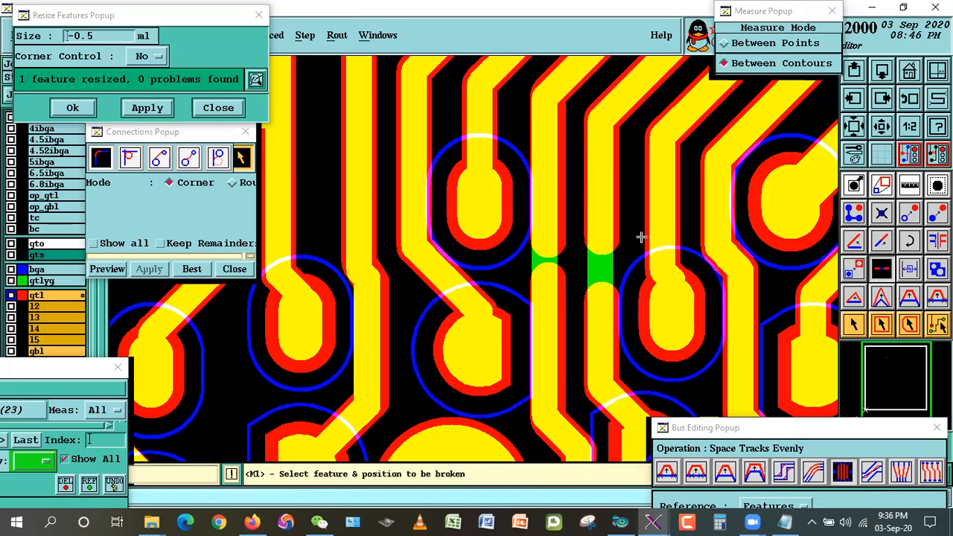
{"action": "left_click", "coordinate": [853, 325]}
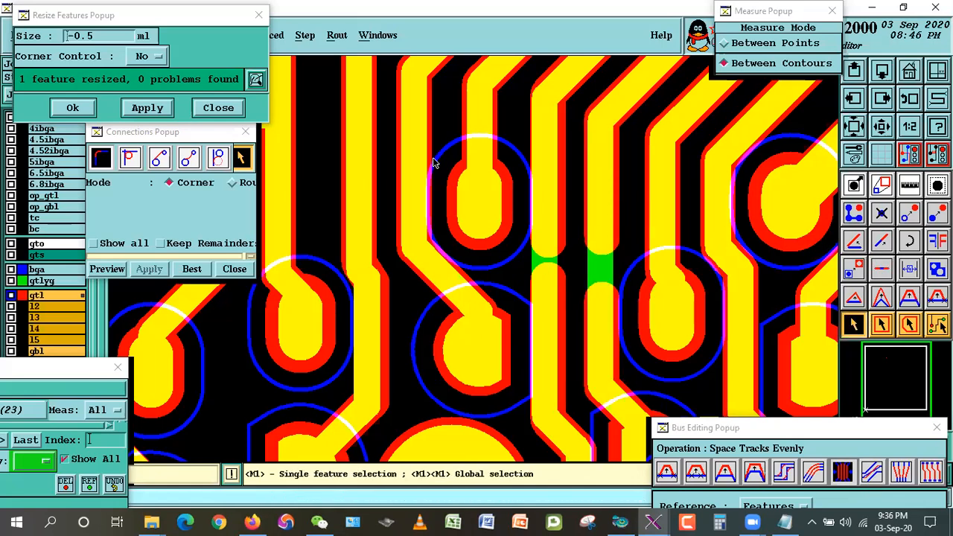
Measure the gap between the second trace's upper segment and the neighbouring trace to its right.
{"action": "left_click", "coordinate": [908, 186]}
{"action": "left_click", "coordinate": [613, 203]}
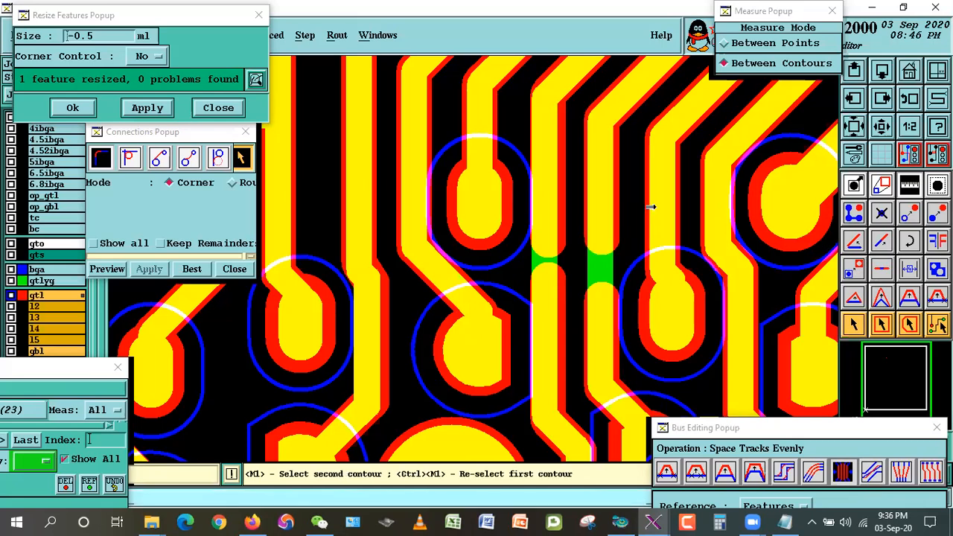
{"action": "left_click", "coordinate": [627, 250]}
Move the upper segments of both broken vertical traces together about 0.19 mil to the right, away from the upper oval pad.
{"action": "left_click", "coordinate": [853, 324]}
{"action": "left_click", "coordinate": [557, 214]}
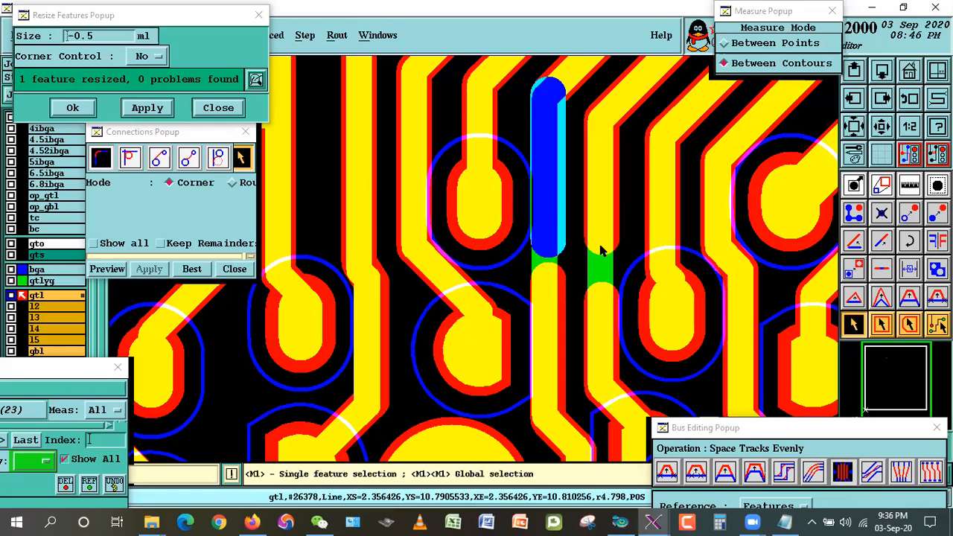
{"action": "left_click", "coordinate": [601, 203]}
{"action": "key", "text": "ctrl+x"}
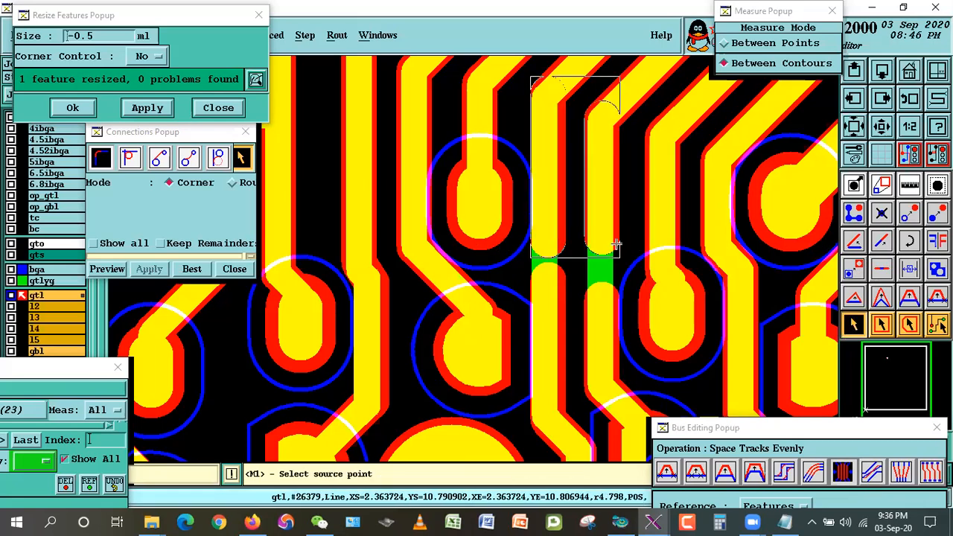
{"action": "left_click", "coordinate": [623, 176]}
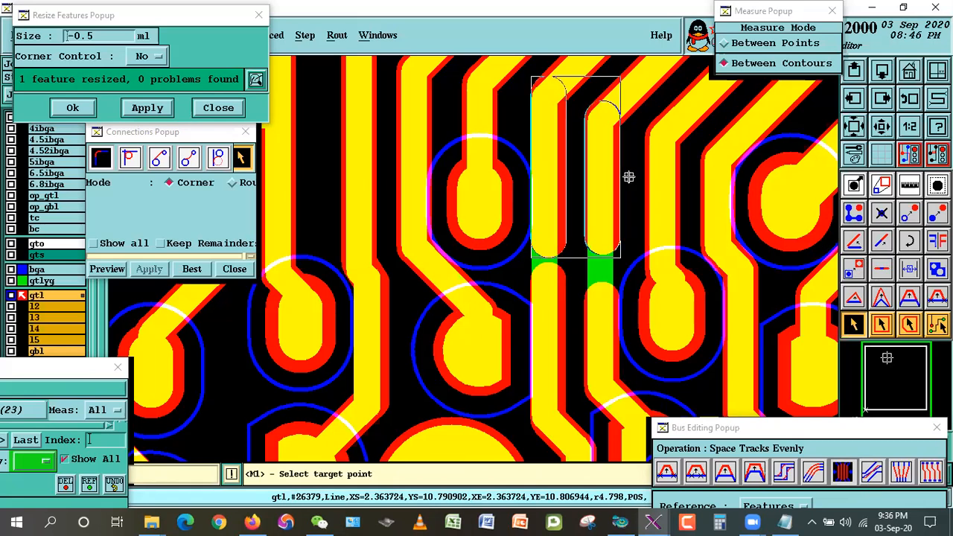
{"action": "left_click", "coordinate": [629, 177]}
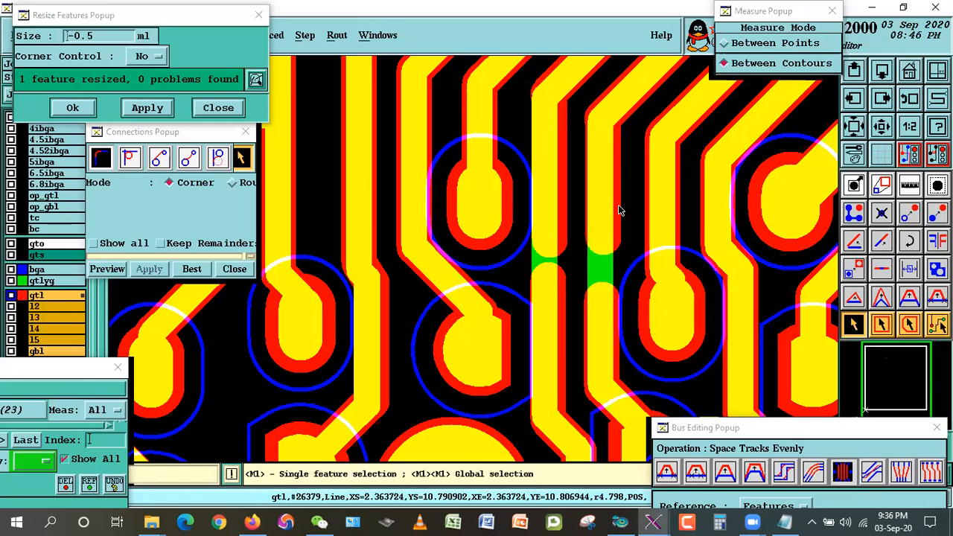
Measure the clearance from the upper oval pad to the moved upper segment of the first vertical trace.
{"action": "left_click", "coordinate": [904, 187]}
{"action": "left_click", "coordinate": [494, 207]}
{"action": "left_click", "coordinate": [557, 187]}
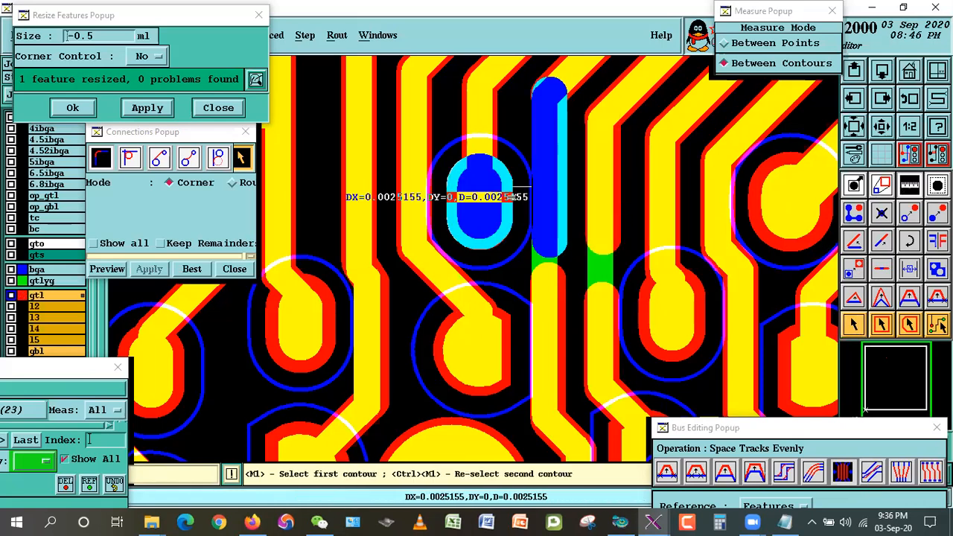
Reconnect each moved upper segment to its diagonal trace using the best corner connection.
{"action": "left_click", "coordinate": [852, 326]}
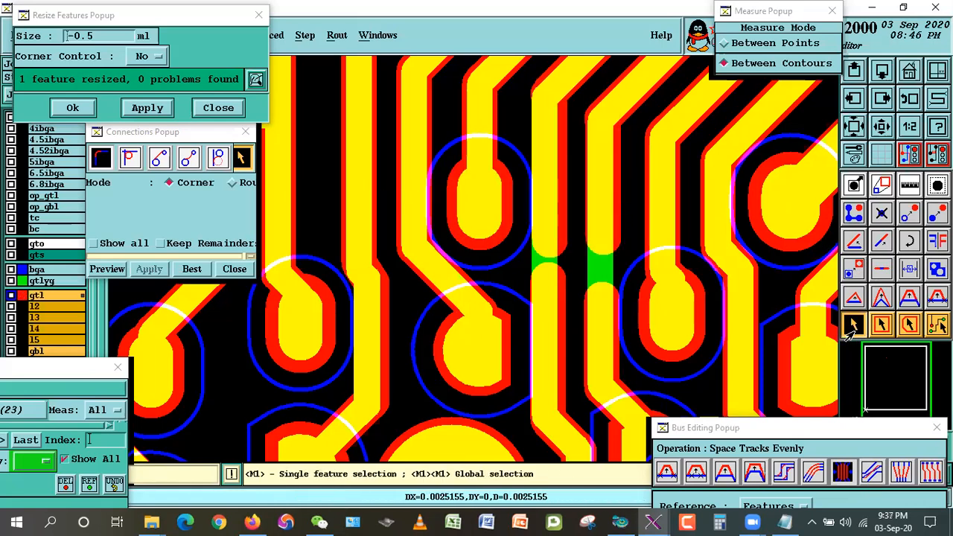
{"action": "left_click", "coordinate": [558, 148]}
{"action": "left_click", "coordinate": [570, 87]}
{"action": "left_click", "coordinate": [201, 271]}
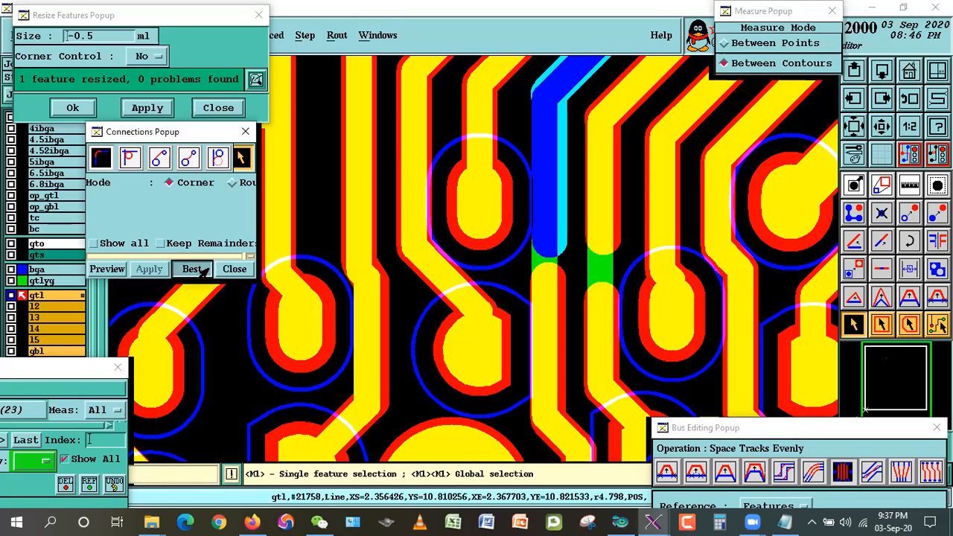
{"action": "left_click", "coordinate": [593, 199]}
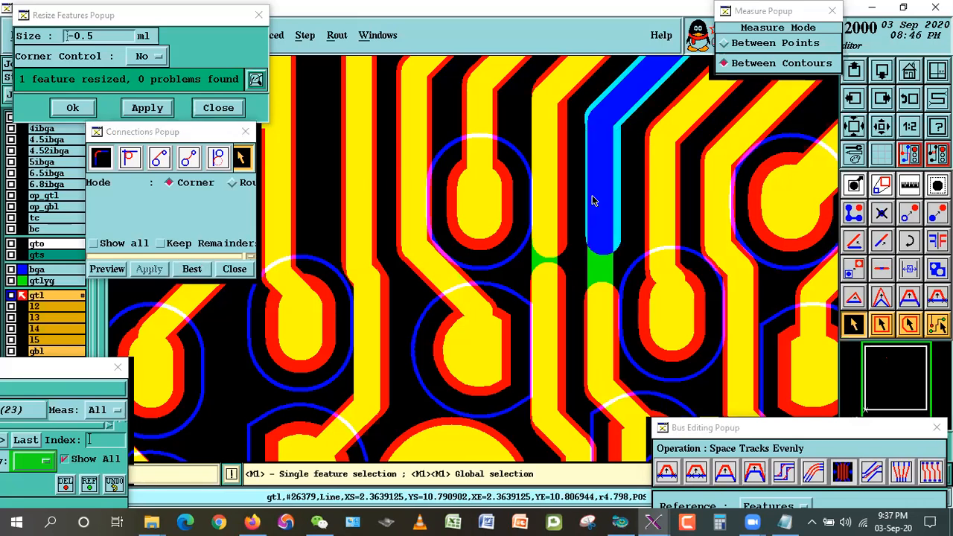
{"action": "left_click", "coordinate": [204, 271]}
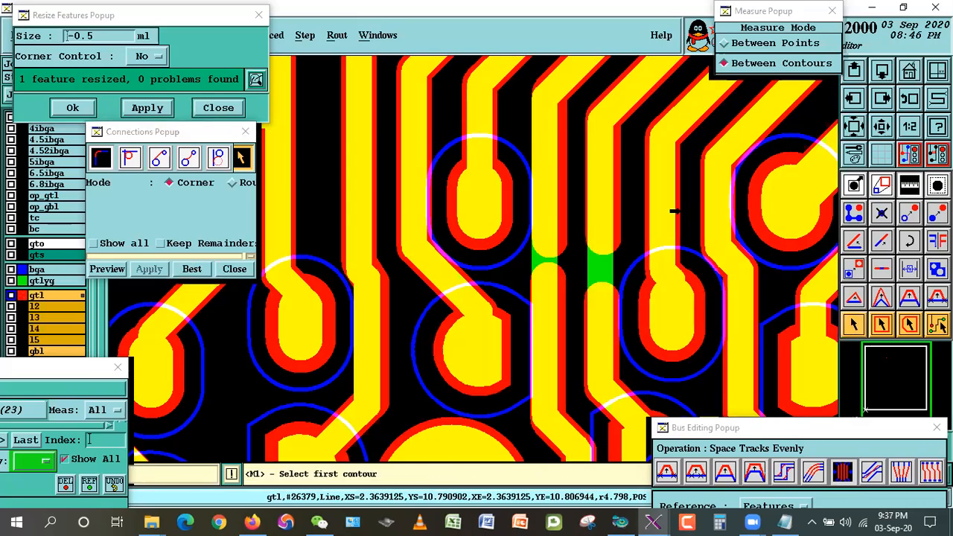
Recheck the gap from the reconnected second trace to the neighbouring trace on its right.
{"action": "left_click", "coordinate": [606, 197]}
{"action": "left_click", "coordinate": [651, 212]}
{"action": "left_click", "coordinate": [853, 323]}
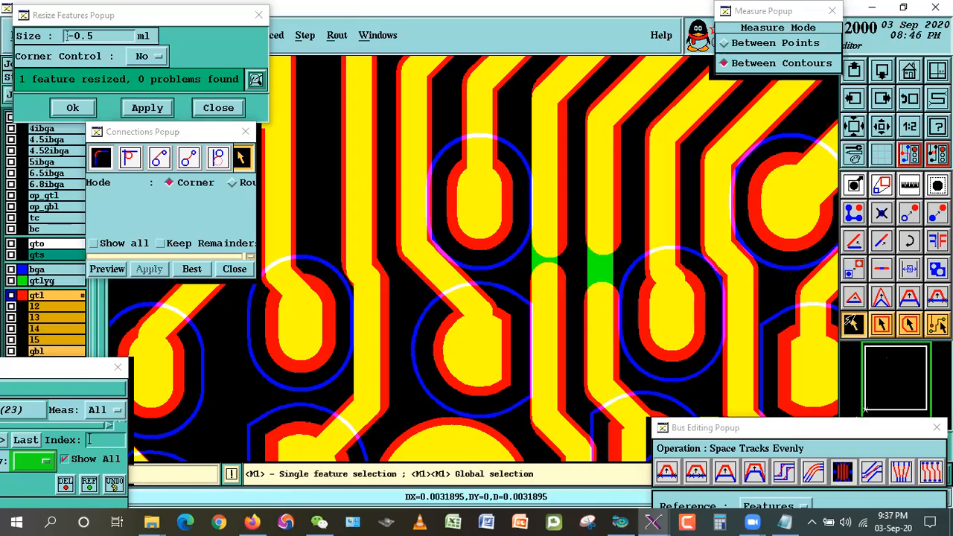
Shorten the upper end of the first trace's lower segment to widen its break to match the second trace's gap.
{"action": "right_click", "coordinate": [619, 188]}
{"action": "left_click", "coordinate": [663, 222]}
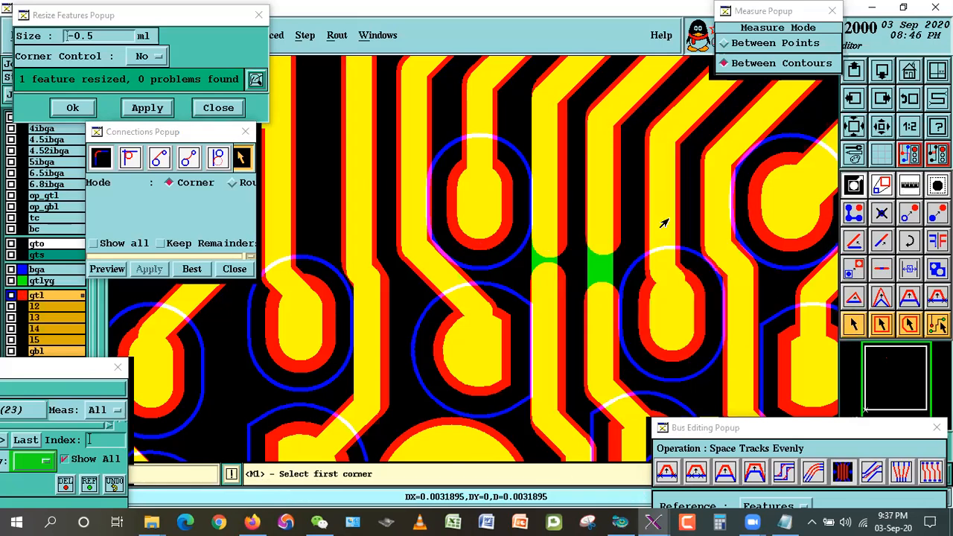
{"action": "left_click", "coordinate": [426, 155]}
{"action": "left_click", "coordinate": [655, 393]}
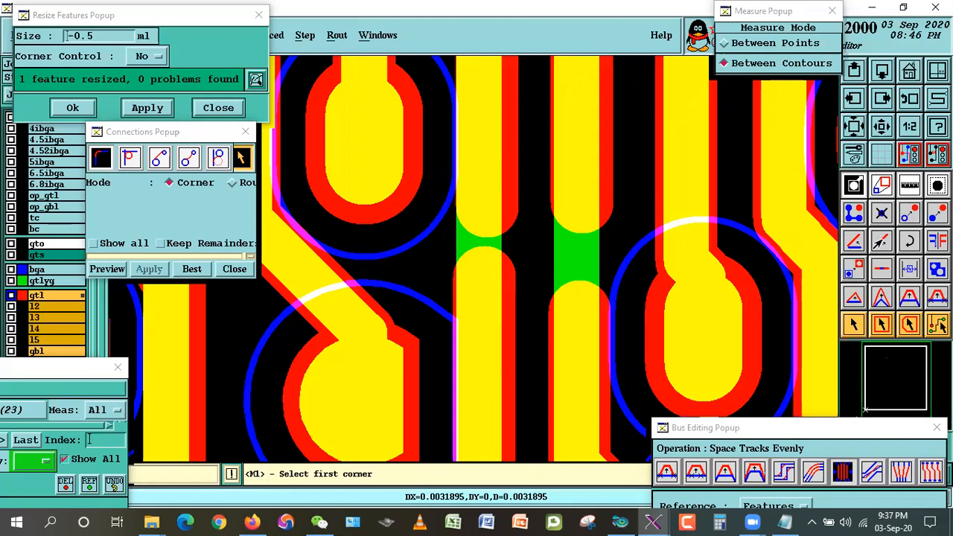
{"action": "left_click", "coordinate": [881, 241]}
{"action": "left_click", "coordinate": [487, 268]}
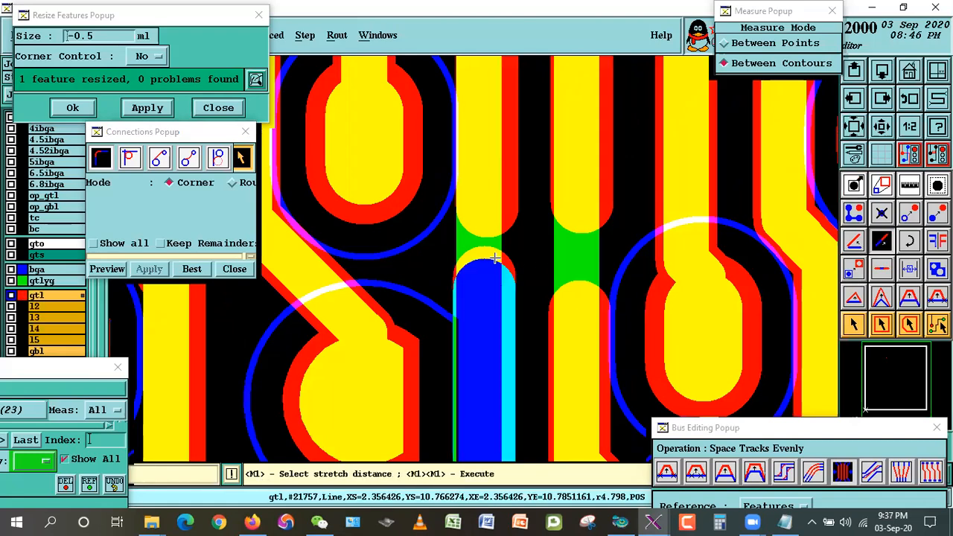
{"action": "left_click", "coordinate": [490, 304]}
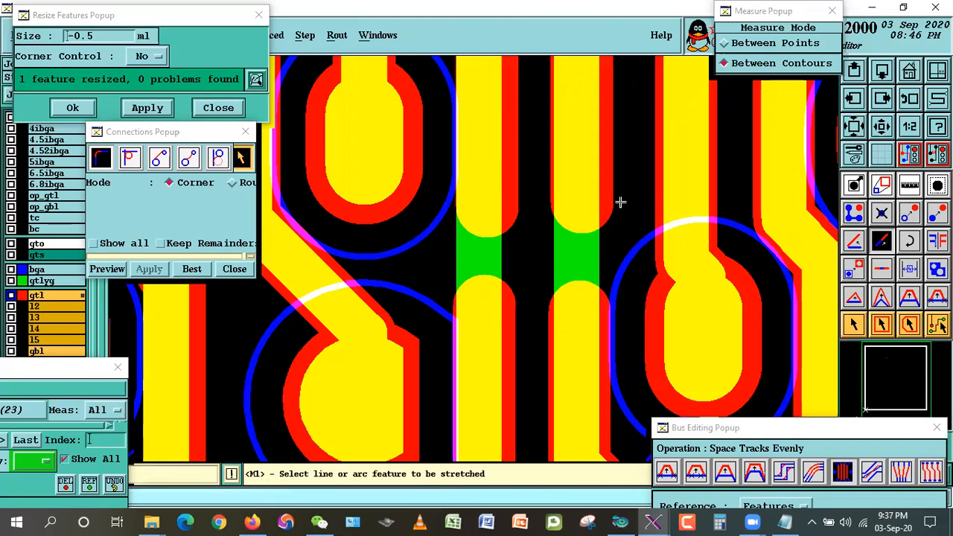
Bridge the breaks in both vertical traces with single r4.798 lines joining their upper and lower segments.
{"action": "right_click", "coordinate": [620, 202]}
{"action": "left_click", "coordinate": [654, 230]}
{"action": "left_click", "coordinate": [854, 213]}
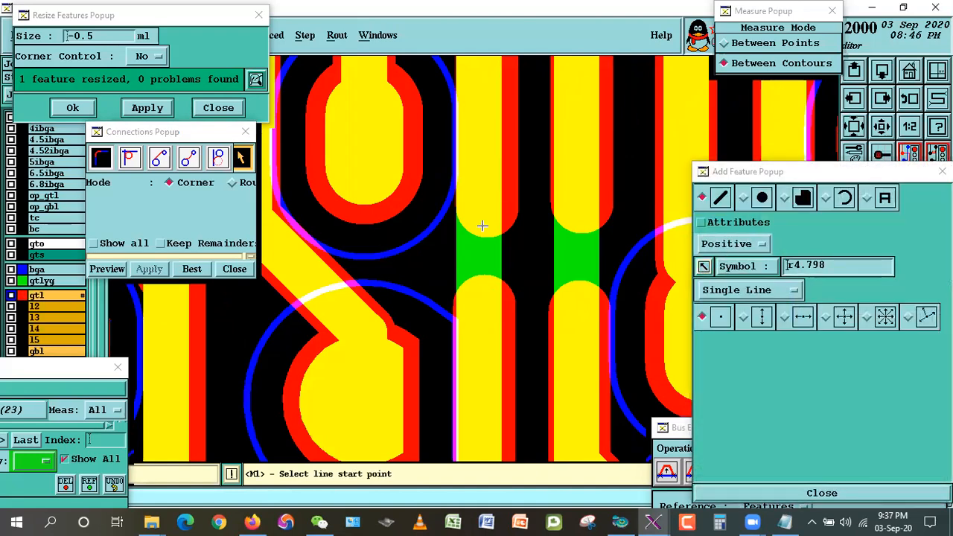
{"action": "left_click", "coordinate": [483, 222]}
{"action": "left_click", "coordinate": [587, 202]}
{"action": "double_click", "coordinate": [561, 299]}
{"action": "left_click", "coordinate": [789, 492]}
Measure the clearances between the two new bridging lines and from the round pad to the first one.
{"action": "right_click_drag", "start_coordinate": [576, 234], "coordinate": [610, 262]}
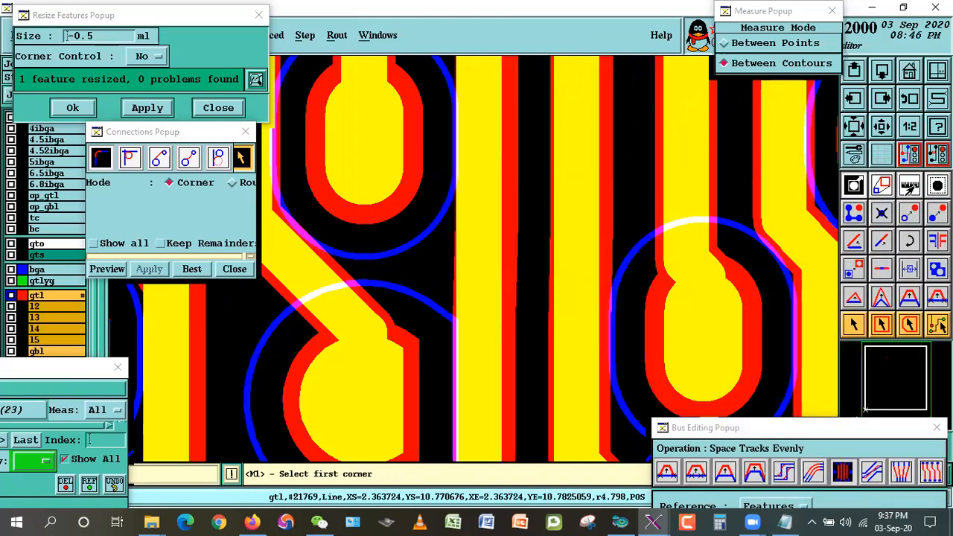
{"action": "left_click", "coordinate": [511, 261]}
{"action": "left_click", "coordinate": [555, 291]}
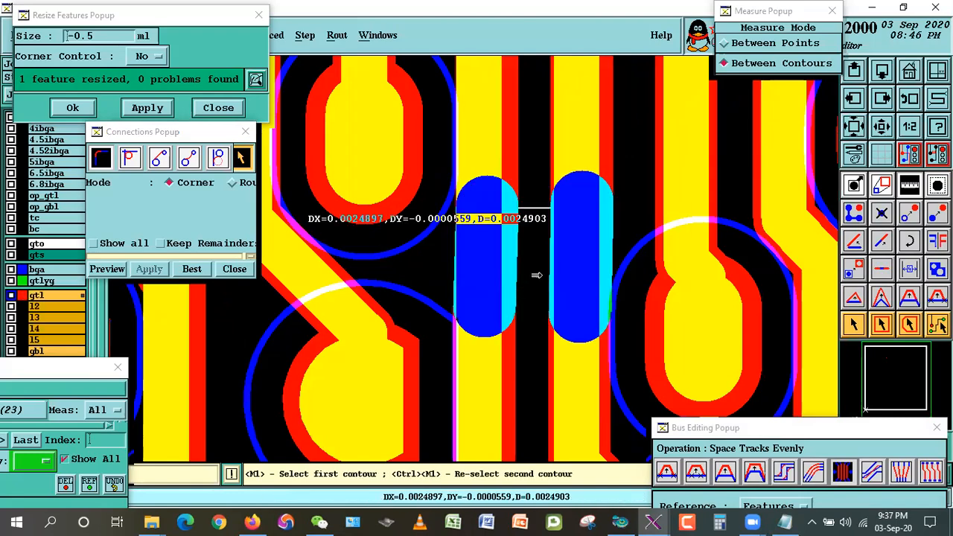
{"action": "left_click", "coordinate": [410, 341]}
{"action": "left_click", "coordinate": [448, 278]}
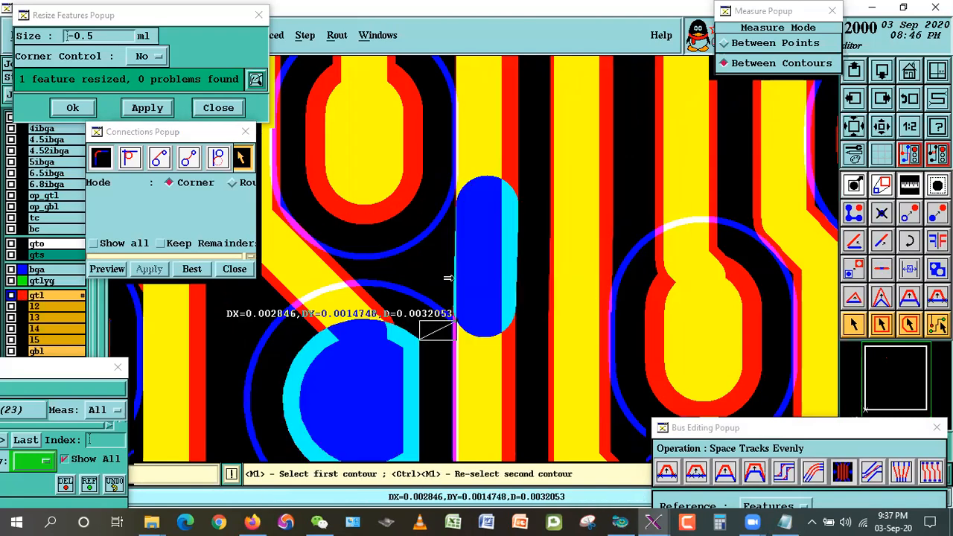
Try to shift the first trace's bridging line, first as a fixed-angle line triplet and then as a single feature.
{"action": "left_click", "coordinate": [425, 334]}
{"action": "left_click", "coordinate": [909, 297]}
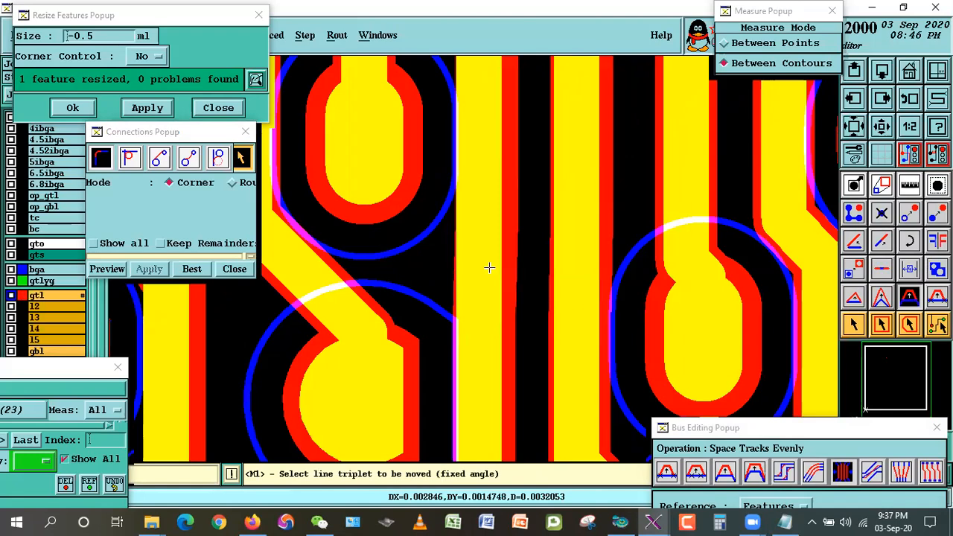
{"action": "left_click", "coordinate": [466, 263]}
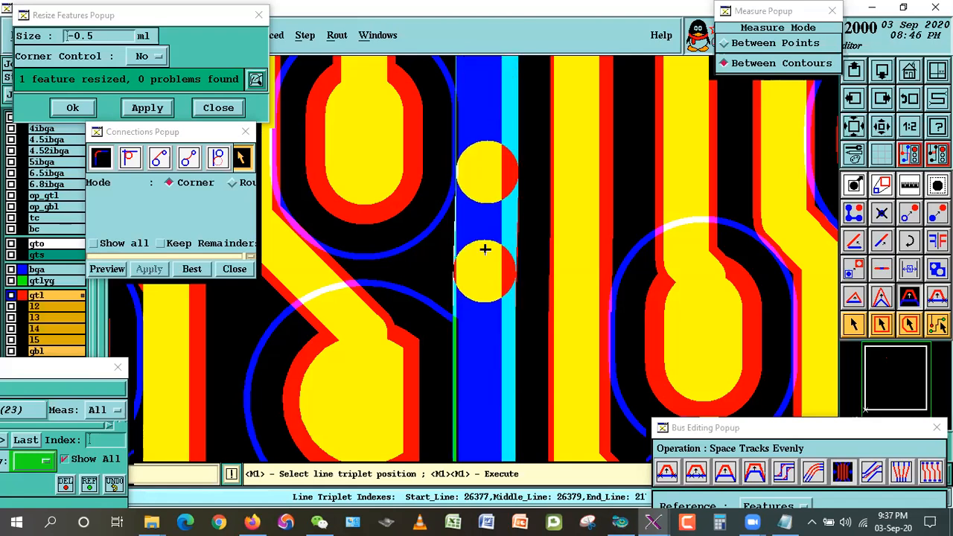
{"action": "double_click", "coordinate": [486, 248]}
{"action": "left_click", "coordinate": [903, 220]}
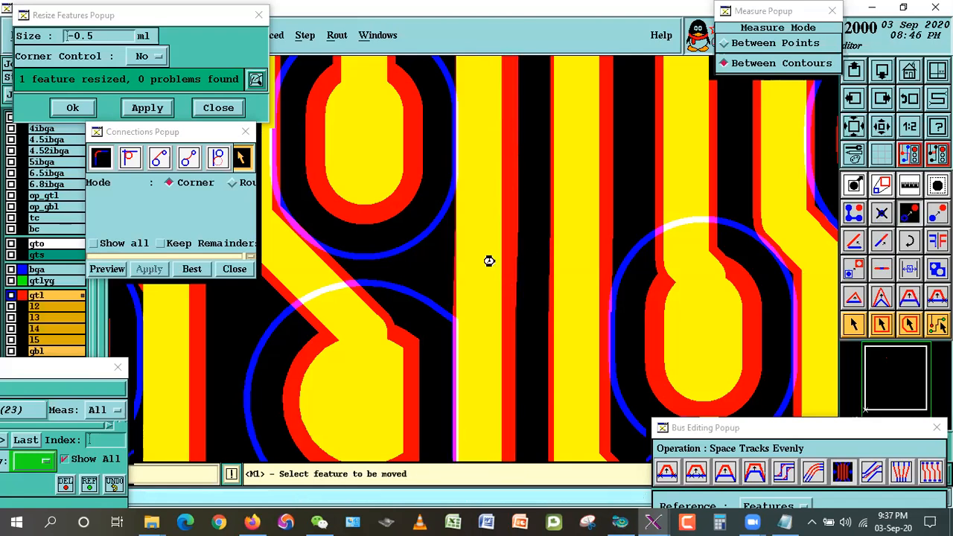
{"action": "left_click", "coordinate": [495, 261]}
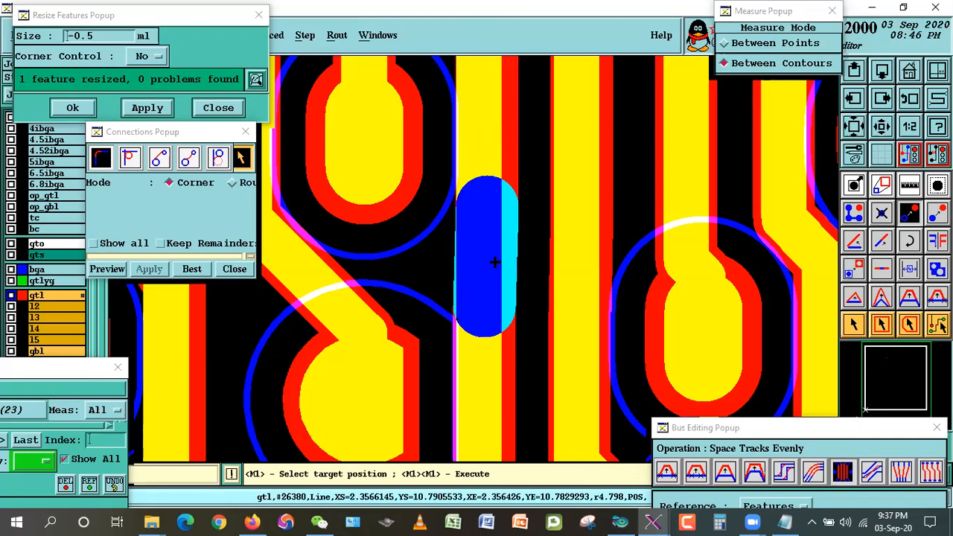
{"action": "double_click", "coordinate": [516, 266]}
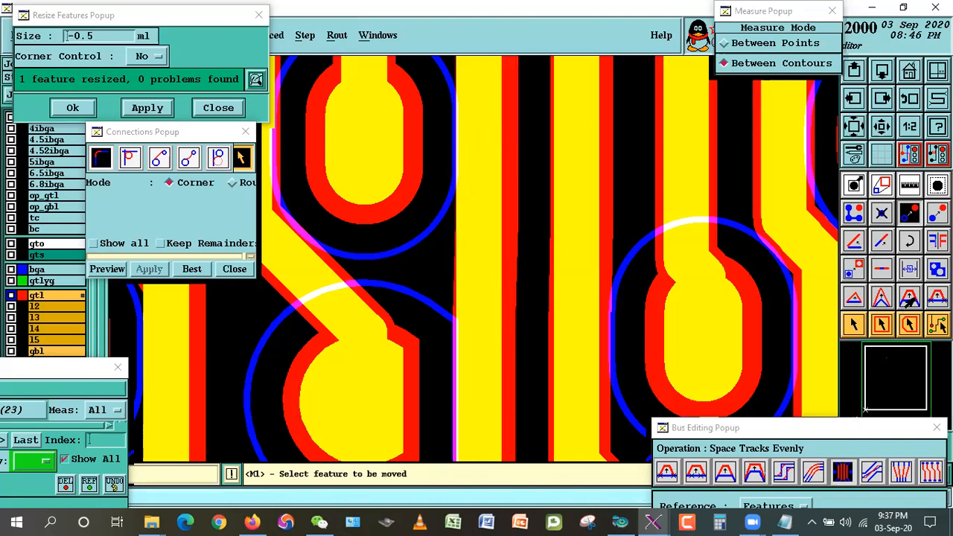
Try to shift the second trace's bridging line as a fixed-angle line triplet.
{"action": "left_click", "coordinate": [910, 298]}
{"action": "left_click", "coordinate": [613, 264]}
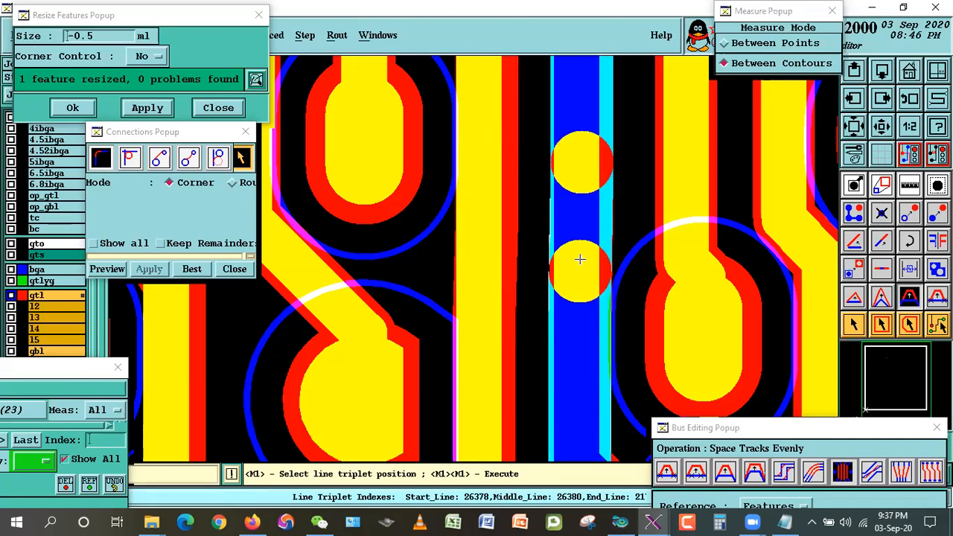
{"action": "double_click", "coordinate": [575, 255]}
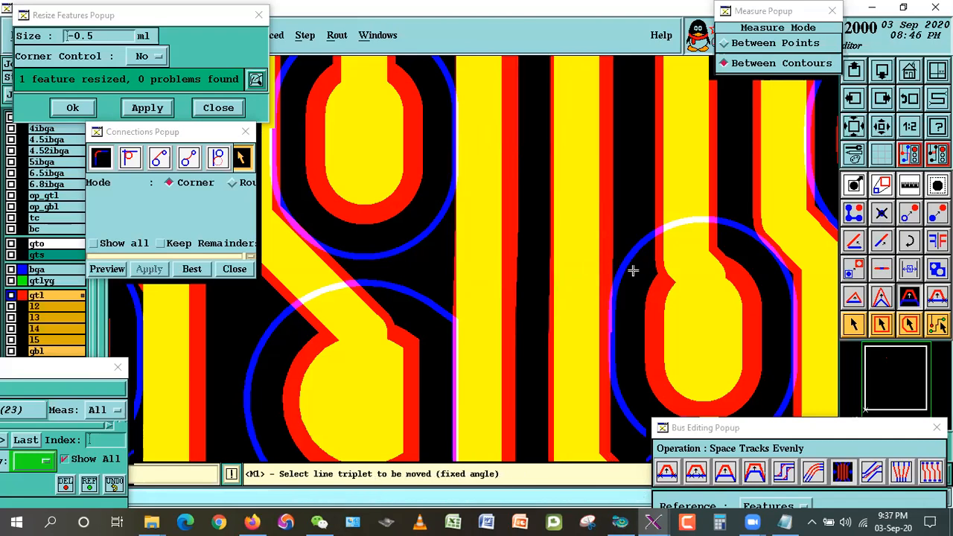
Measure the contour clearances between the two bridging lines and from the second trace to the oblong pad beside it.
{"action": "left_click", "coordinate": [909, 186]}
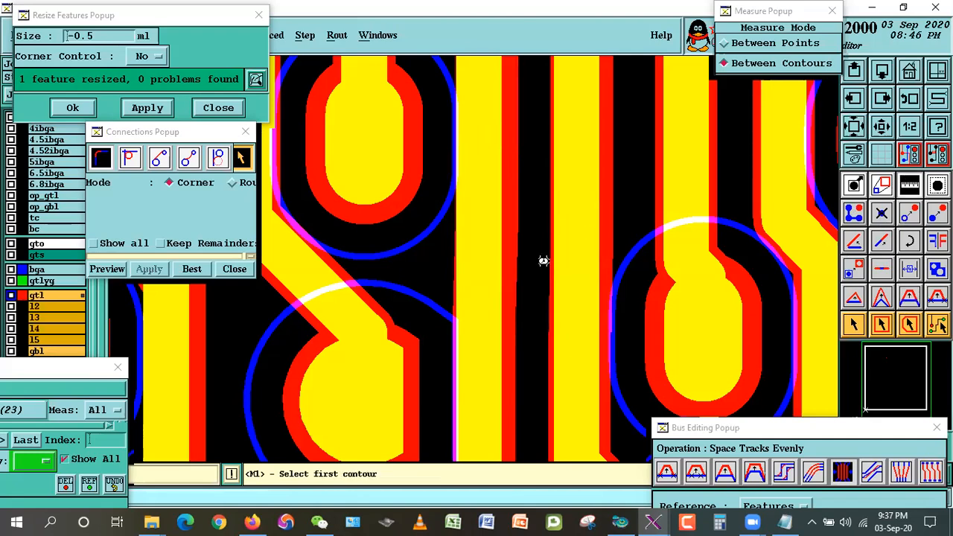
{"action": "left_click", "coordinate": [544, 260]}
{"action": "left_click", "coordinate": [510, 257]}
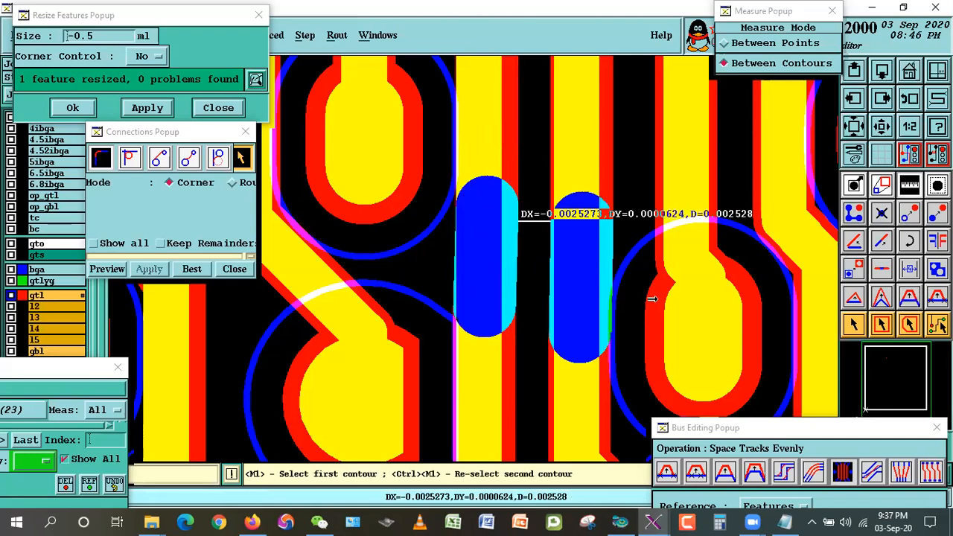
{"action": "left_click", "coordinate": [589, 346]}
{"action": "left_click", "coordinate": [651, 353]}
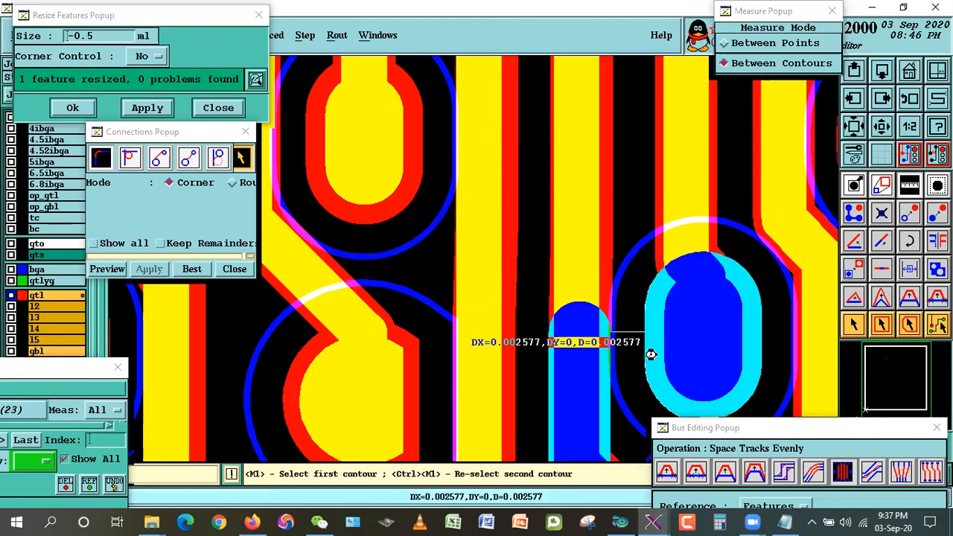
{"action": "left_click", "coordinate": [596, 280]}
{"action": "left_click", "coordinate": [670, 408]}
{"action": "left_click", "coordinate": [576, 276]}
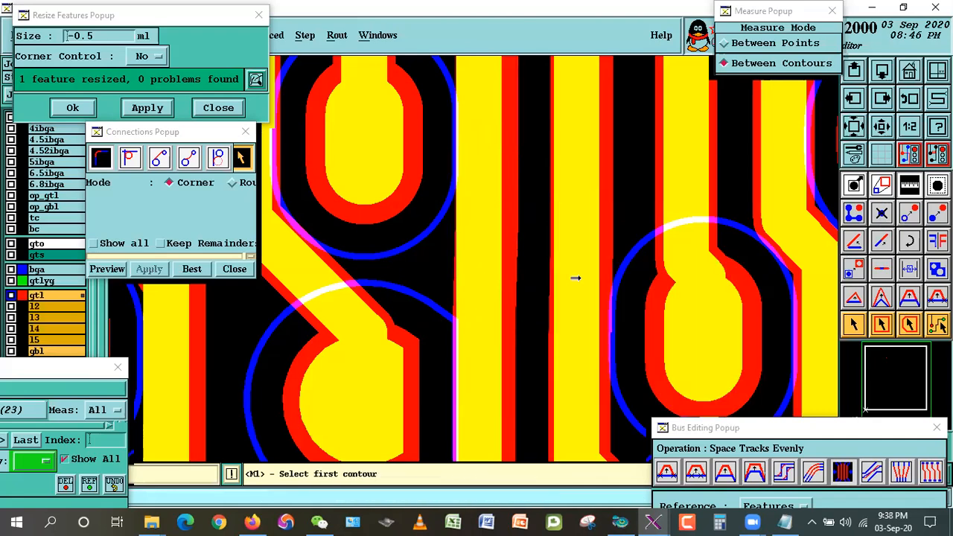
{"action": "left_click", "coordinate": [487, 254]}
{"action": "left_click", "coordinate": [553, 271]}
{"action": "left_click", "coordinate": [514, 284]}
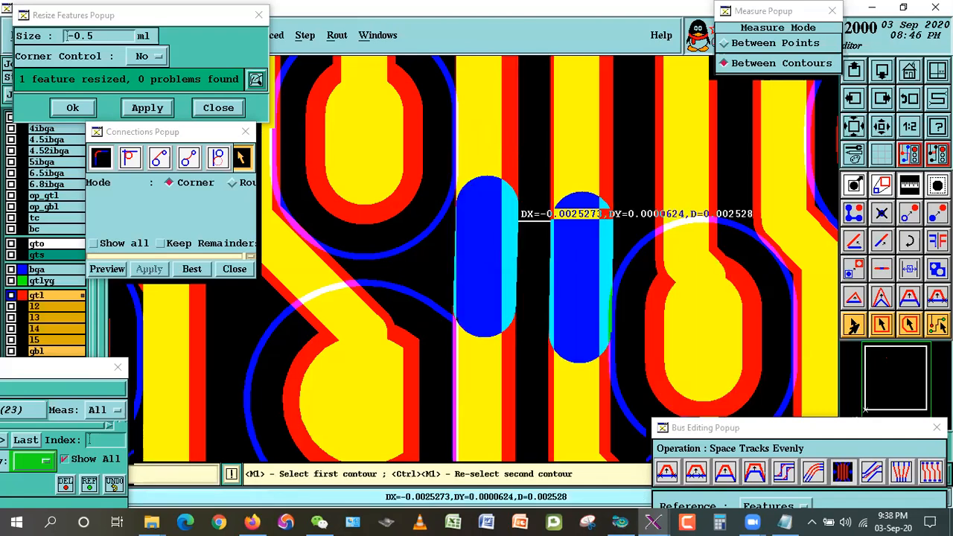
Move the short vertical trace segment beside the flat-sided round pad slightly away from that pad, towards the large round pad.
{"action": "left_click", "coordinate": [854, 324]}
{"action": "left_click", "coordinate": [881, 128]}
{"action": "left_click", "coordinate": [112, 457]}
{"action": "left_click", "coordinate": [881, 128]}
{"action": "right_click", "coordinate": [548, 275]}
{"action": "left_click", "coordinate": [579, 302]}
{"action": "left_click", "coordinate": [425, 283]}
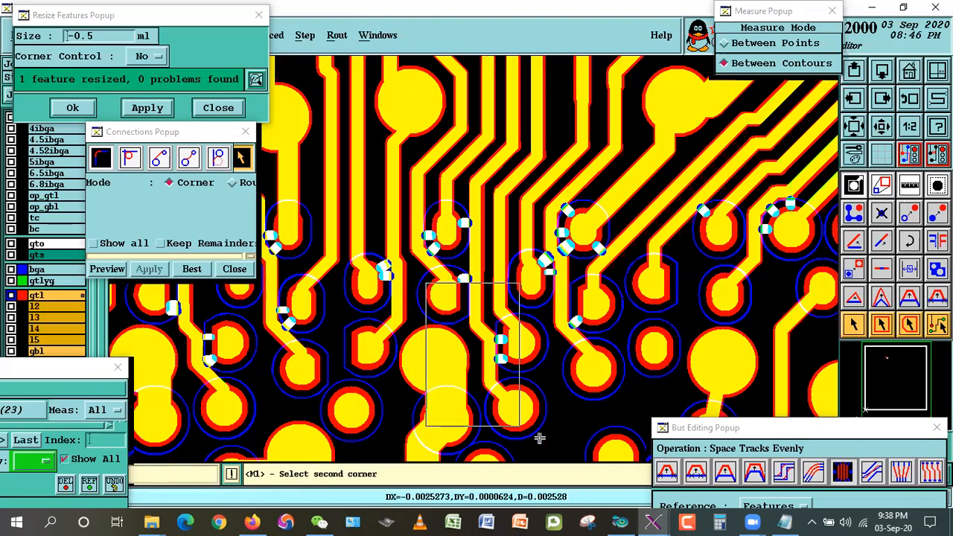
{"action": "left_click", "coordinate": [539, 439]}
{"action": "left_click", "coordinate": [909, 297]}
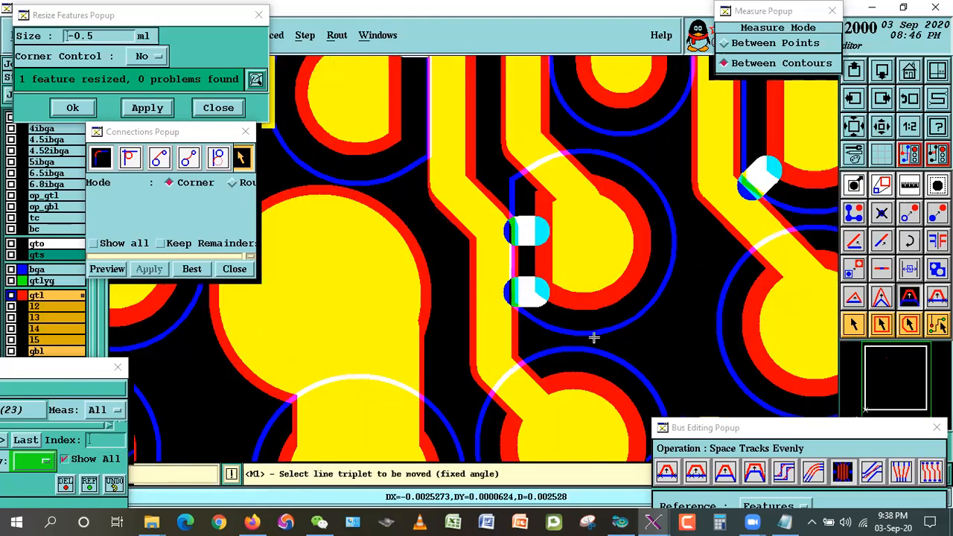
{"action": "left_click", "coordinate": [906, 215]}
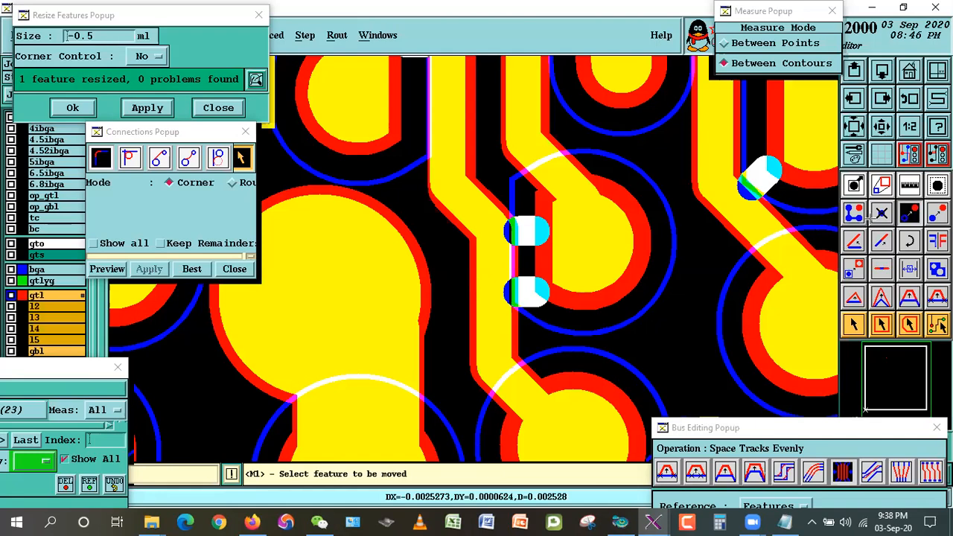
{"action": "left_click", "coordinate": [487, 280]}
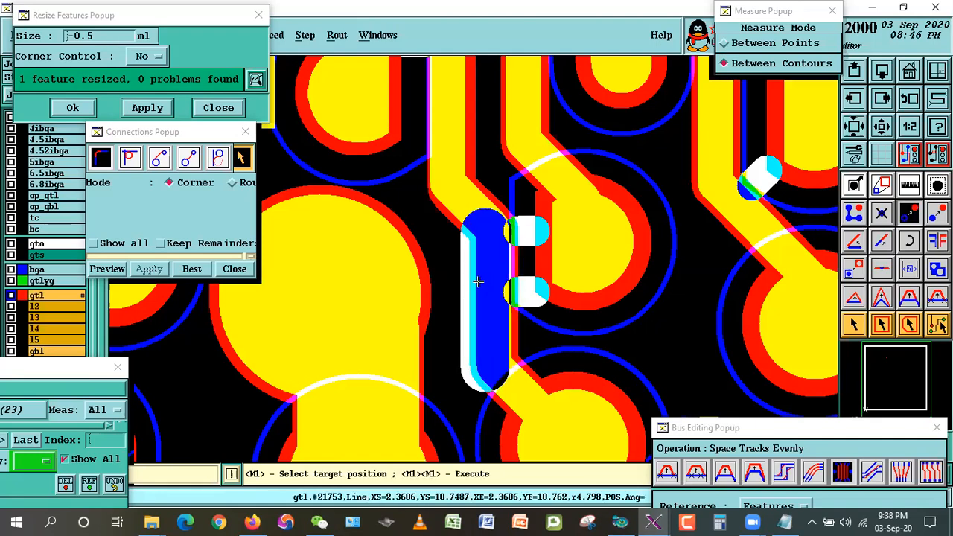
{"action": "double_click", "coordinate": [468, 285]}
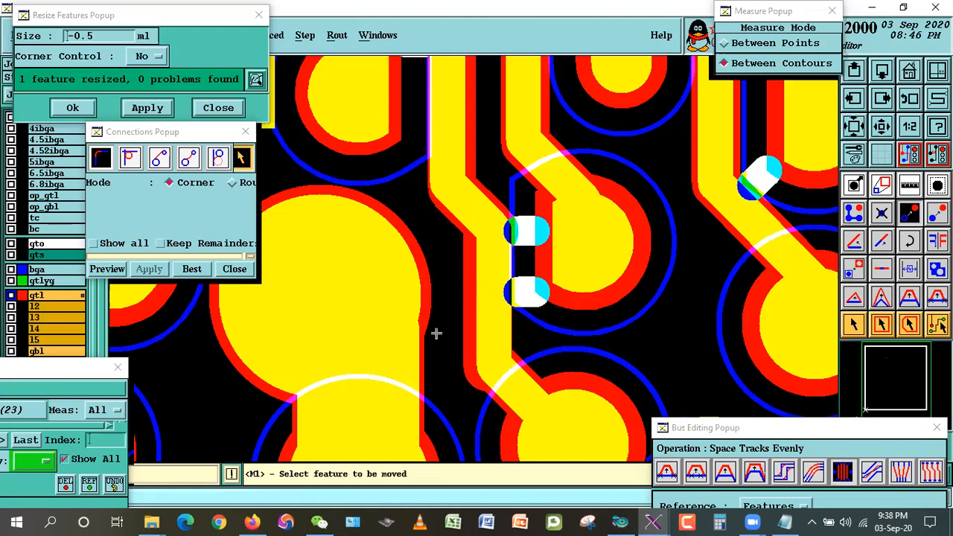
Reconnect the moved vertical segment to the diagonal segment below it with the best corner connection.
{"action": "left_click", "coordinate": [853, 324]}
{"action": "left_click", "coordinate": [491, 363]}
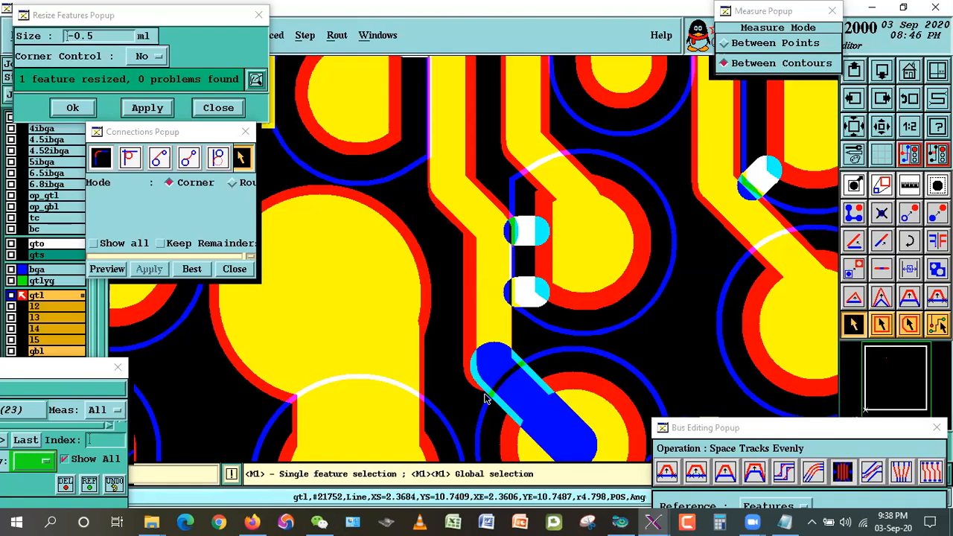
{"action": "left_click", "coordinate": [483, 373]}
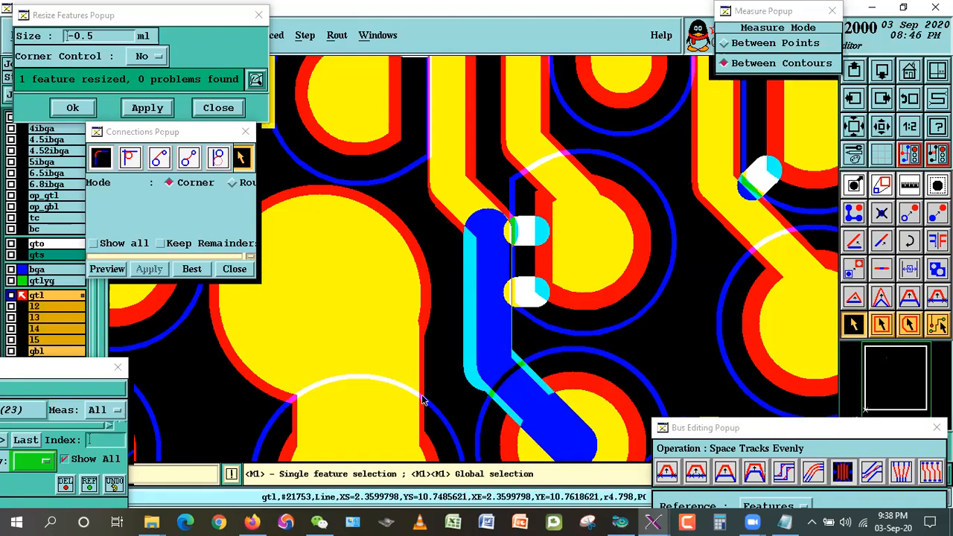
{"action": "left_click", "coordinate": [179, 266]}
Delete the tiny jog at the vertical segment's upper end and connect the segment to the upper diagonal with the best corner connection.
{"action": "left_click", "coordinate": [500, 224]}
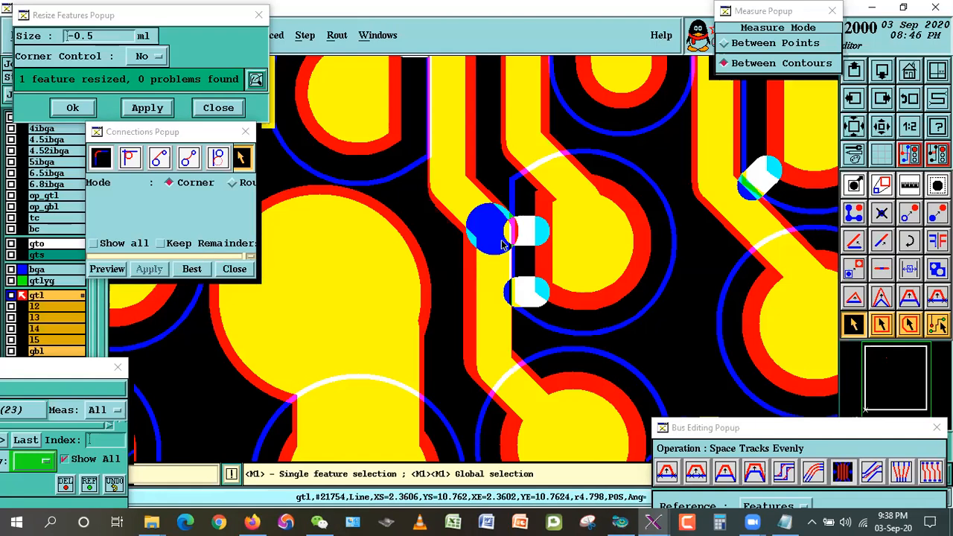
{"action": "left_click", "coordinate": [573, 328]}
{"action": "left_click", "coordinate": [497, 215]}
{"action": "left_click", "coordinate": [496, 214]}
{"action": "left_click", "coordinate": [495, 219]}
{"action": "left_click", "coordinate": [488, 212]}
{"action": "left_click", "coordinate": [489, 212]}
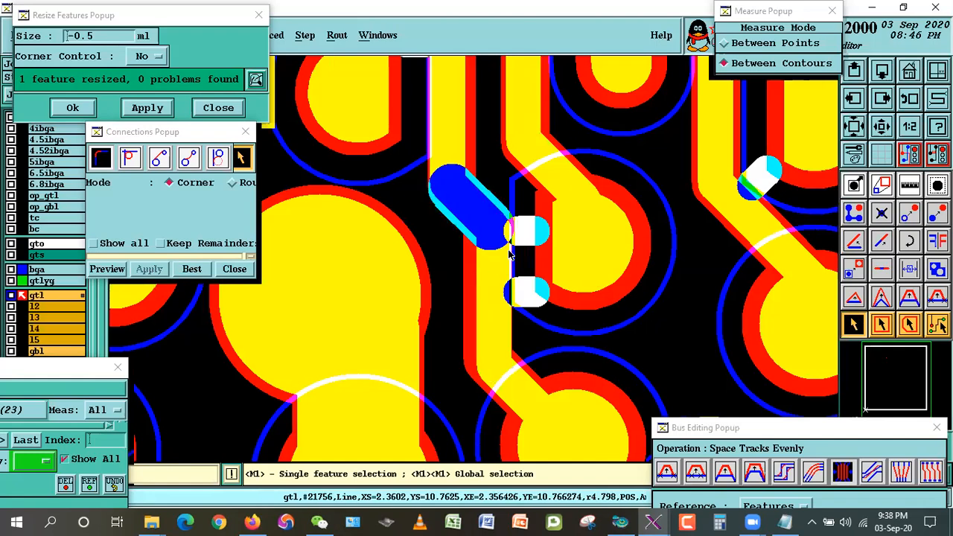
{"action": "left_click", "coordinate": [510, 254]}
{"action": "left_click", "coordinate": [471, 272]}
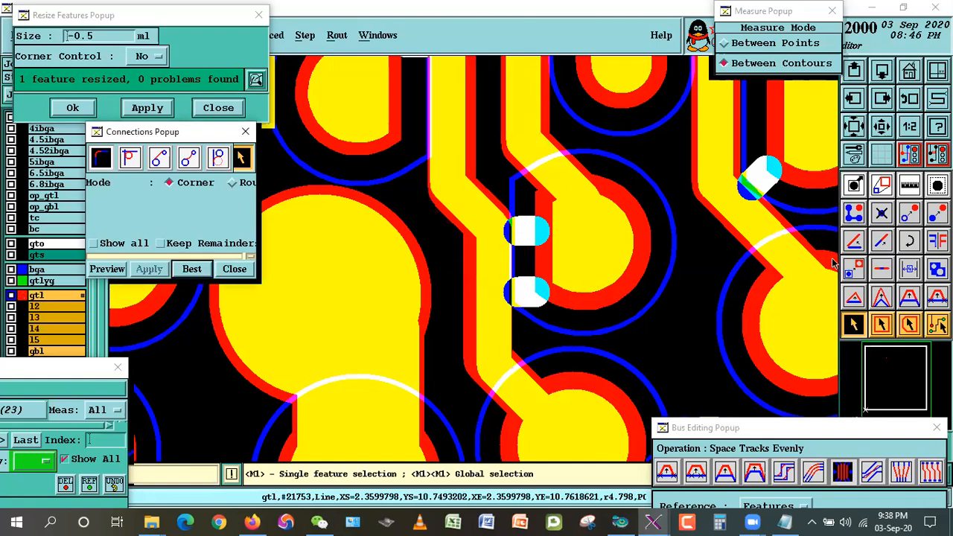
Measure the gap between the flat-sided pad and the moved trace segment, and resize that pad by -0.5 mil.
{"action": "left_click", "coordinate": [909, 185]}
{"action": "left_click", "coordinate": [526, 269]}
{"action": "left_click", "coordinate": [464, 328]}
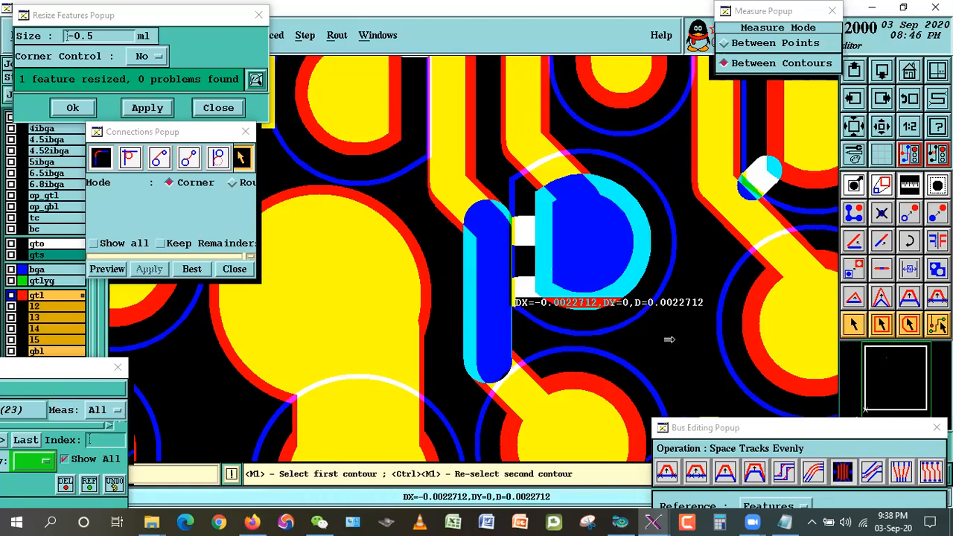
{"action": "left_click", "coordinate": [851, 325]}
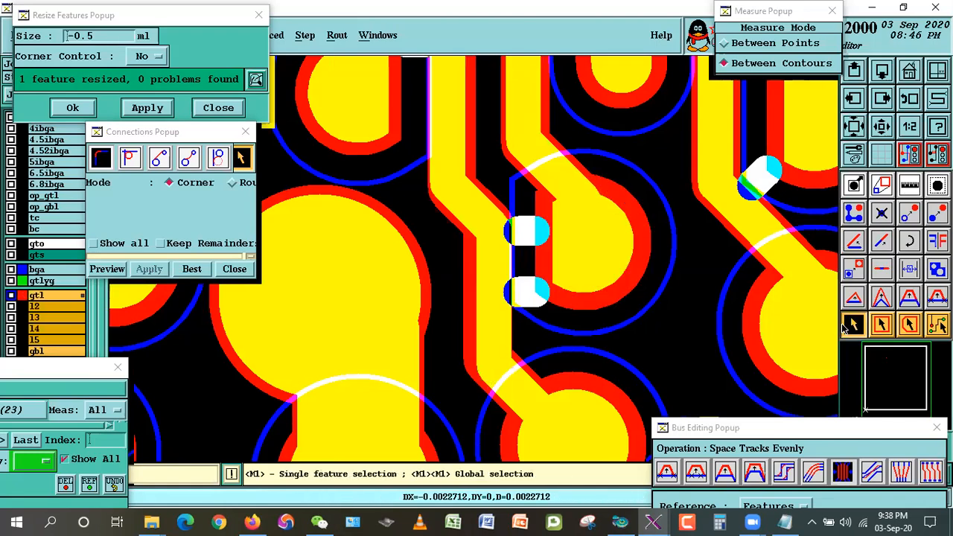
{"action": "left_click", "coordinate": [640, 262]}
{"action": "left_click", "coordinate": [134, 108]}
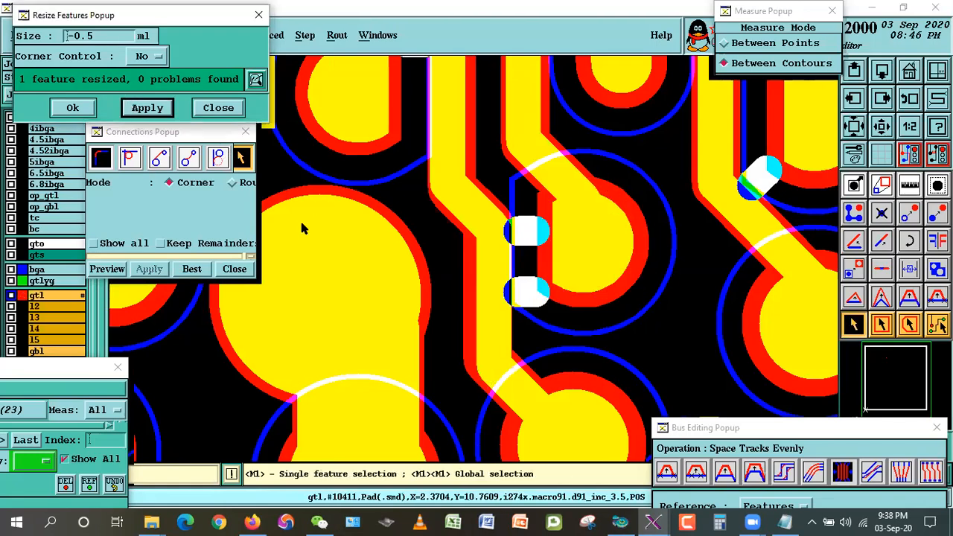
Recheck the contour clearance between the shrunken flat-sided pad and the moved vertical trace segment.
{"action": "left_click", "coordinate": [902, 193]}
{"action": "left_click", "coordinate": [566, 268]}
{"action": "left_click", "coordinate": [473, 265]}
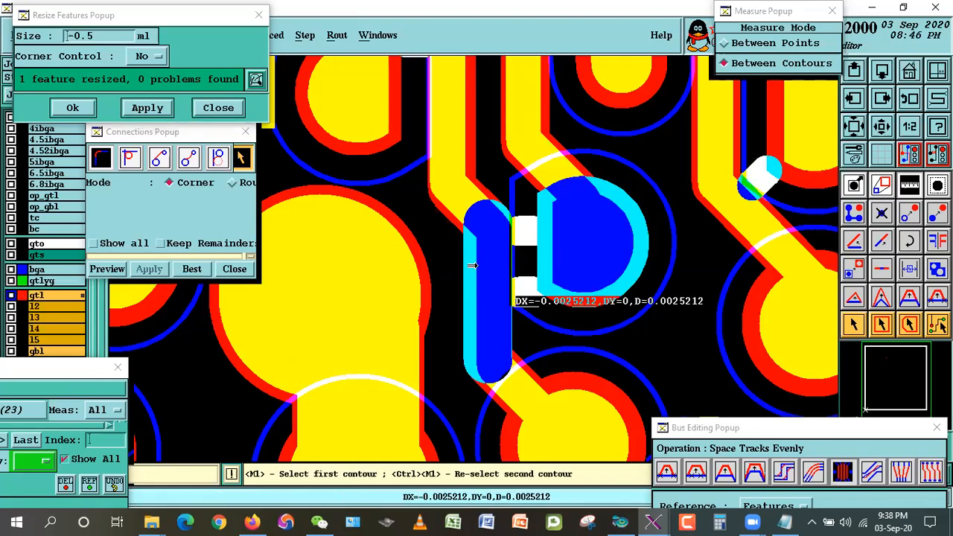
{"action": "left_click", "coordinate": [481, 189]}
{"action": "left_click", "coordinate": [564, 242]}
{"action": "left_click", "coordinate": [620, 297]}
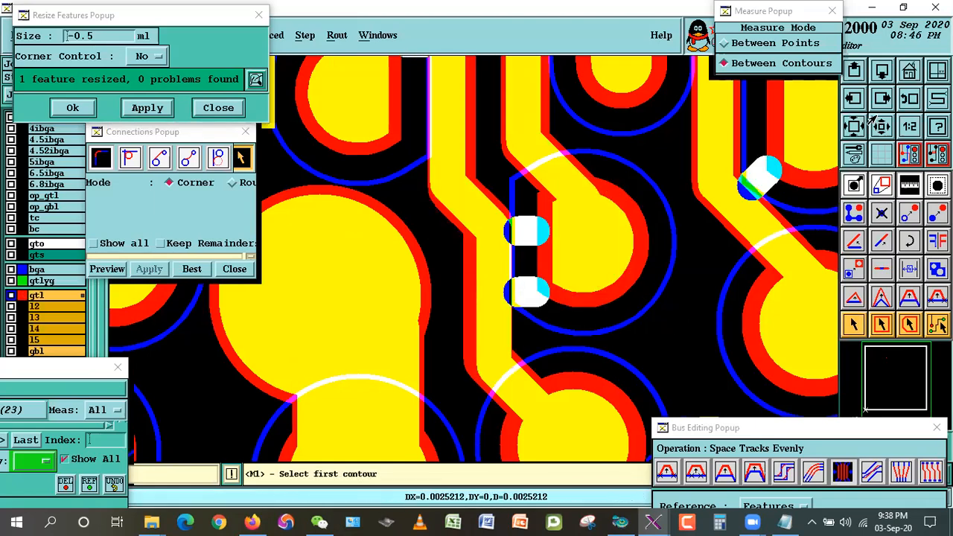
Examine the marked pad-to-trace spacing spots along the right edge of the BGA, where the traces fan out.
{"action": "left_click", "coordinate": [877, 124]}
{"action": "left_click", "coordinate": [877, 124]}
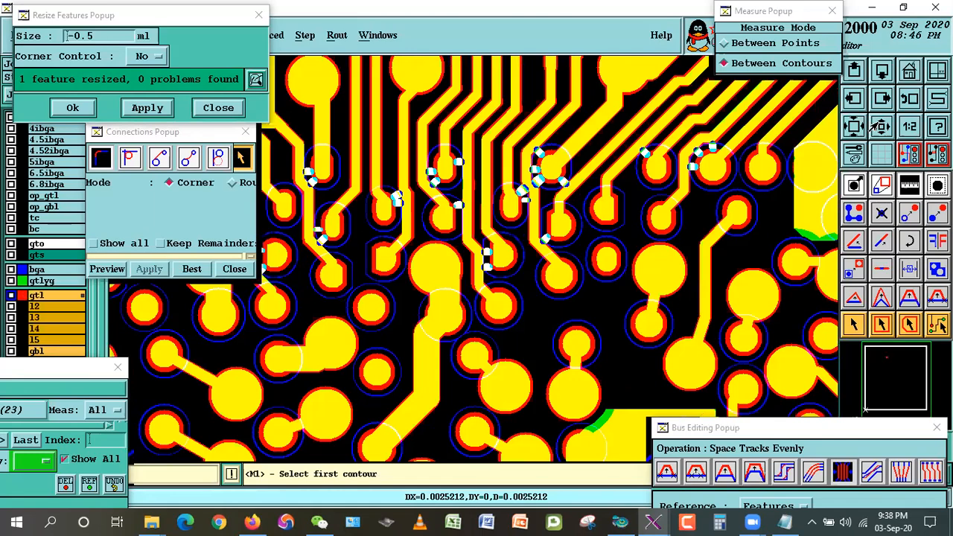
{"action": "left_click", "coordinate": [876, 124]}
{"action": "left_click", "coordinate": [879, 125]}
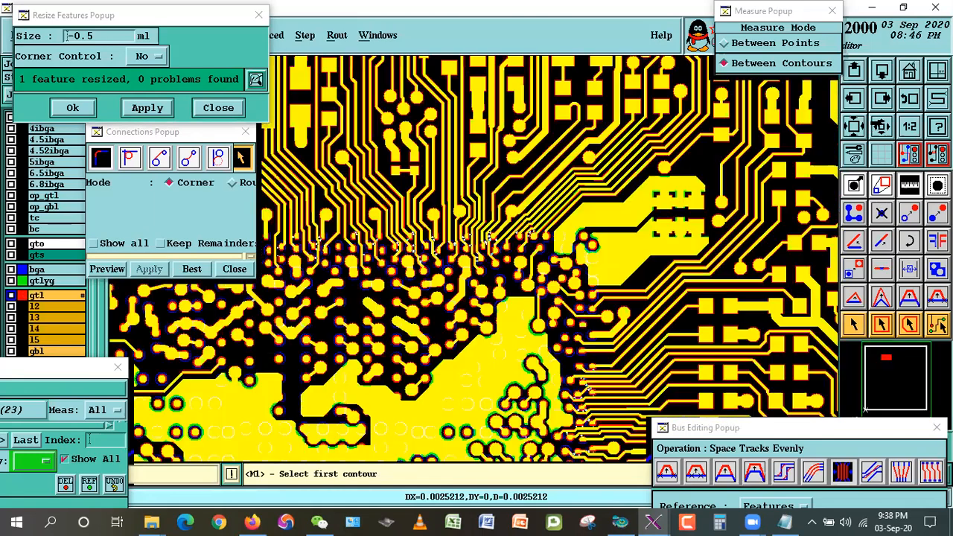
{"action": "left_click", "coordinate": [878, 132]}
{"action": "right_click", "coordinate": [590, 256]}
{"action": "left_click", "coordinate": [616, 281]}
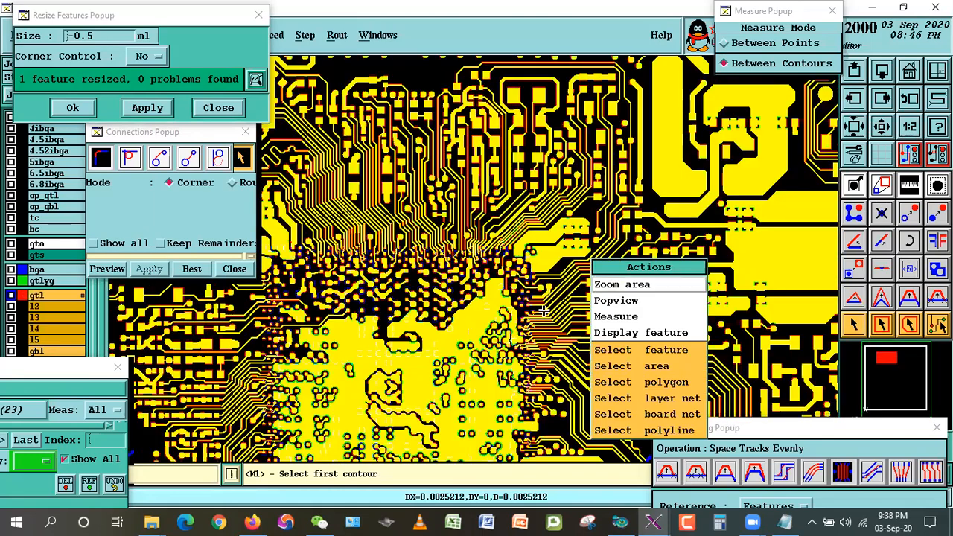
{"action": "left_click", "coordinate": [488, 291]}
{"action": "left_click", "coordinate": [559, 369]}
{"action": "left_click", "coordinate": [367, 143]}
{"action": "left_click", "coordinate": [584, 339]}
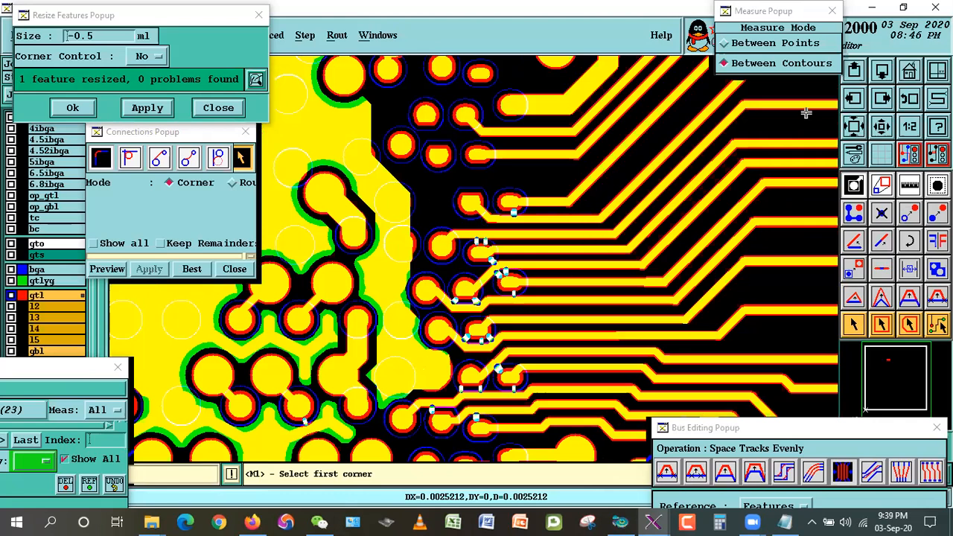
{"action": "left_click", "coordinate": [879, 130]}
{"action": "left_click", "coordinate": [885, 134]}
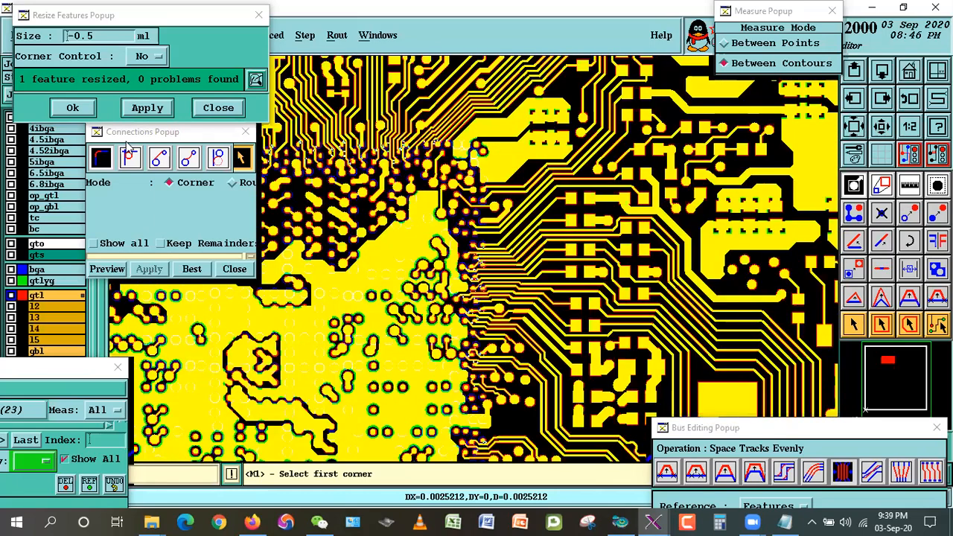
Turn off the gtlyg and bga layers and inspect the dense BGA area in the lower-right part of the gtl layer.
{"action": "left_click", "coordinate": [40, 279]}
{"action": "left_click", "coordinate": [38, 268]}
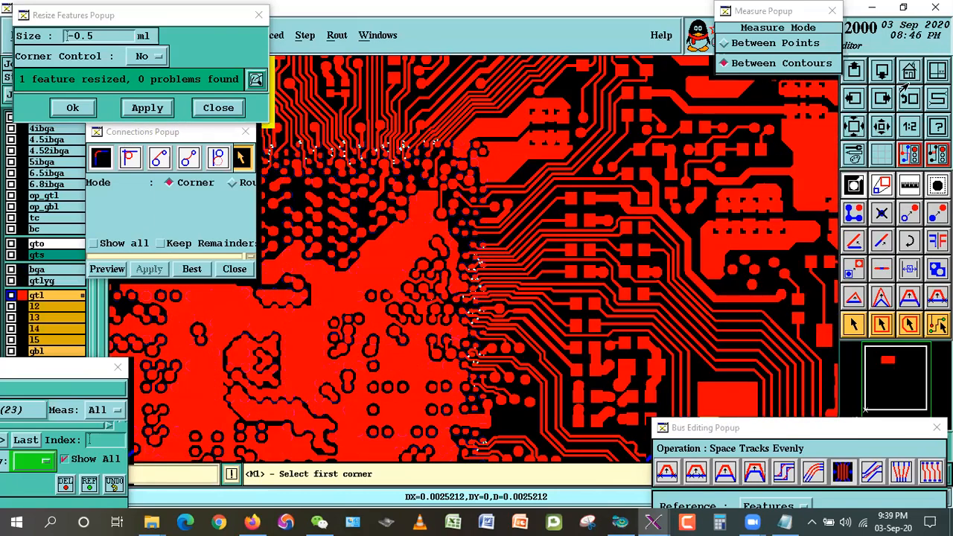
{"action": "left_click", "coordinate": [908, 72]}
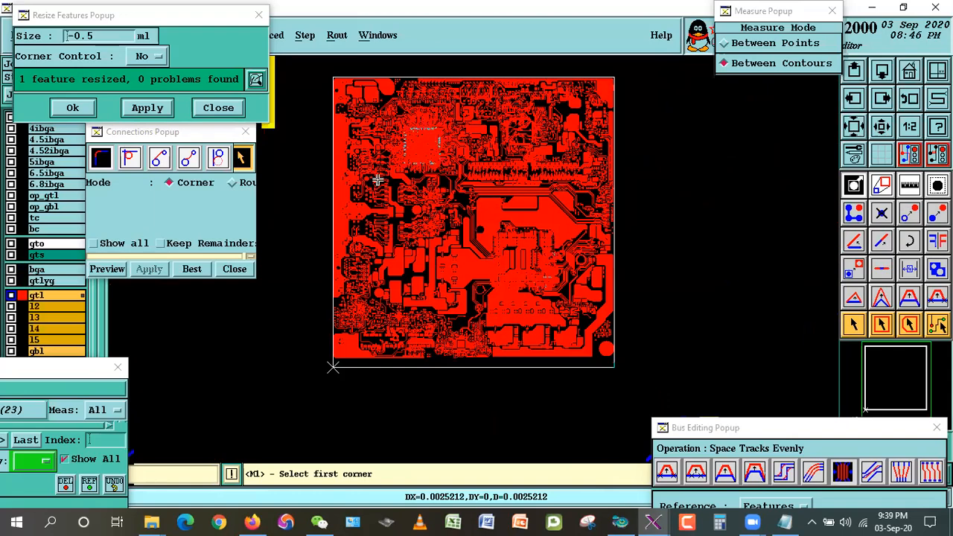
{"action": "left_click", "coordinate": [504, 249]}
{"action": "left_click", "coordinate": [615, 329]}
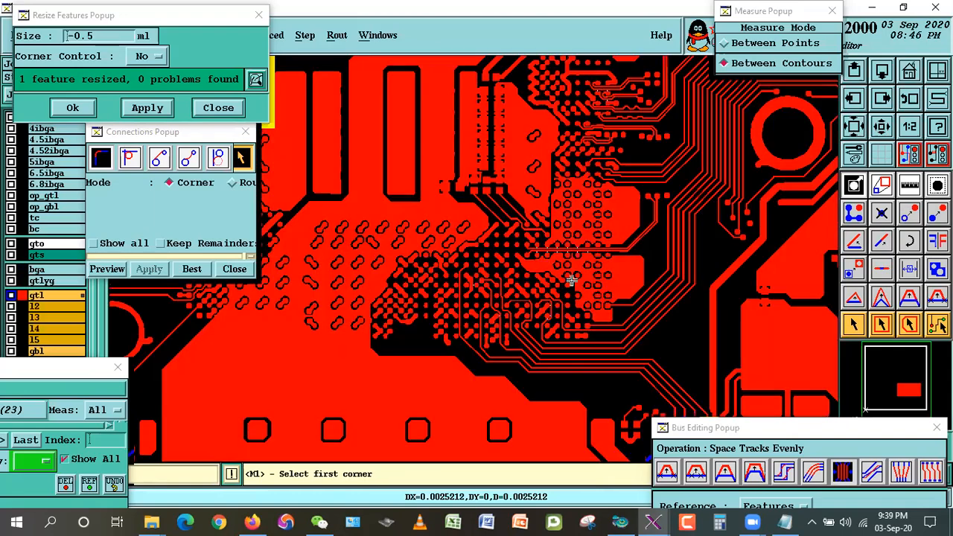
Open the results histogram of the gtl signal layer checks and examine its smallest spacing ranges, with the gbl layer hidden.
{"action": "left_click", "coordinate": [907, 75]}
{"action": "left_click", "coordinate": [385, 113]}
{"action": "left_click", "coordinate": [456, 185]}
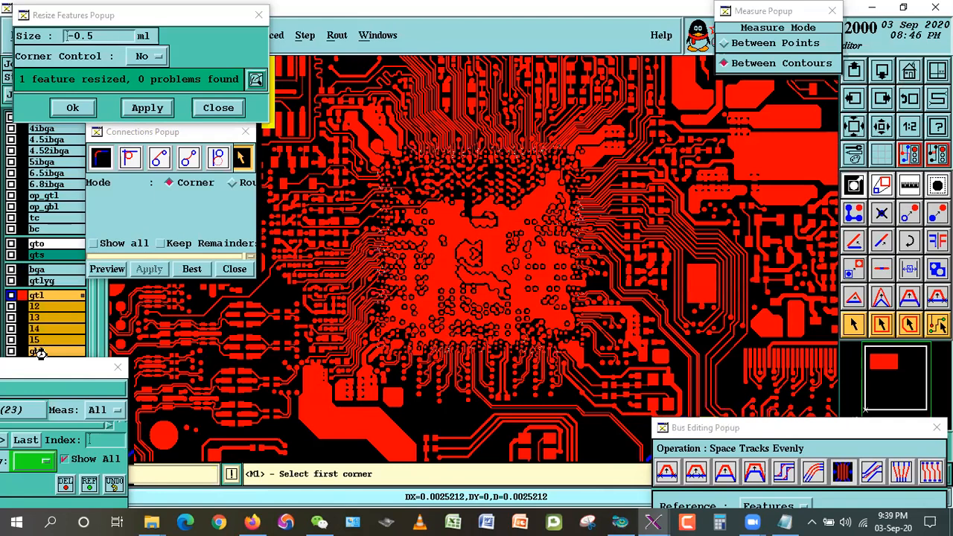
{"action": "left_click_drag", "start_coordinate": [45, 367], "coordinate": [233, 193]}
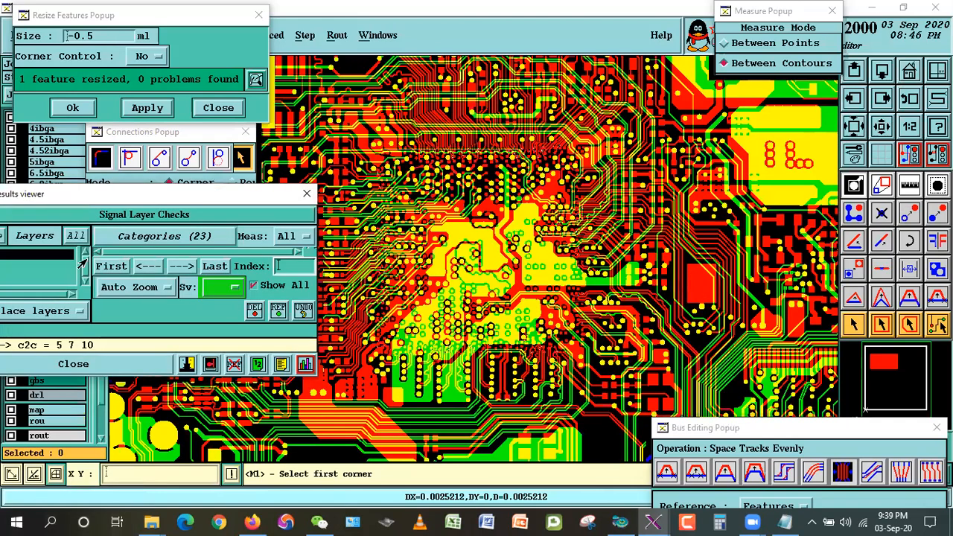
{"action": "left_click_drag", "start_coordinate": [122, 200], "coordinate": [406, 160]}
{"action": "left_click", "coordinate": [45, 351]}
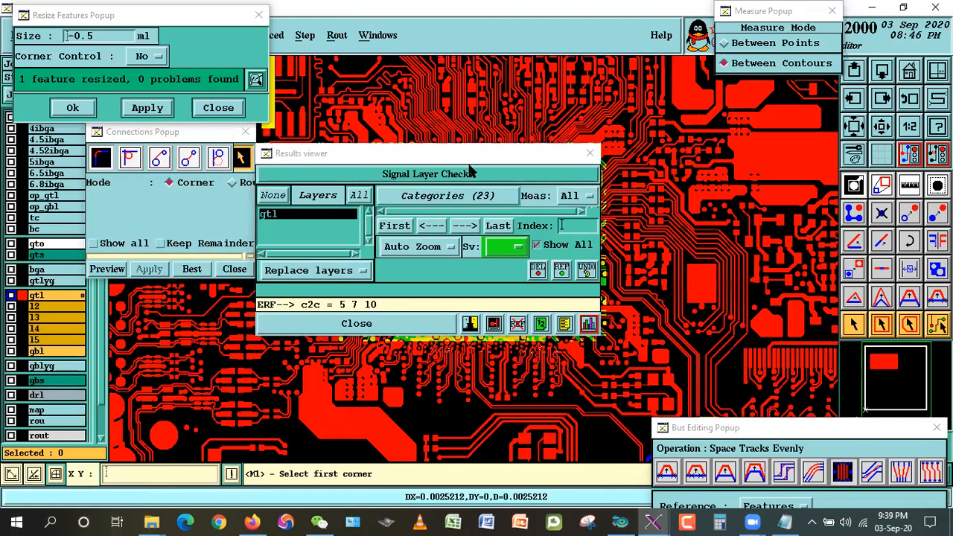
{"action": "left_click_drag", "start_coordinate": [471, 157], "coordinate": [424, 163]}
{"action": "left_click", "coordinate": [538, 329]}
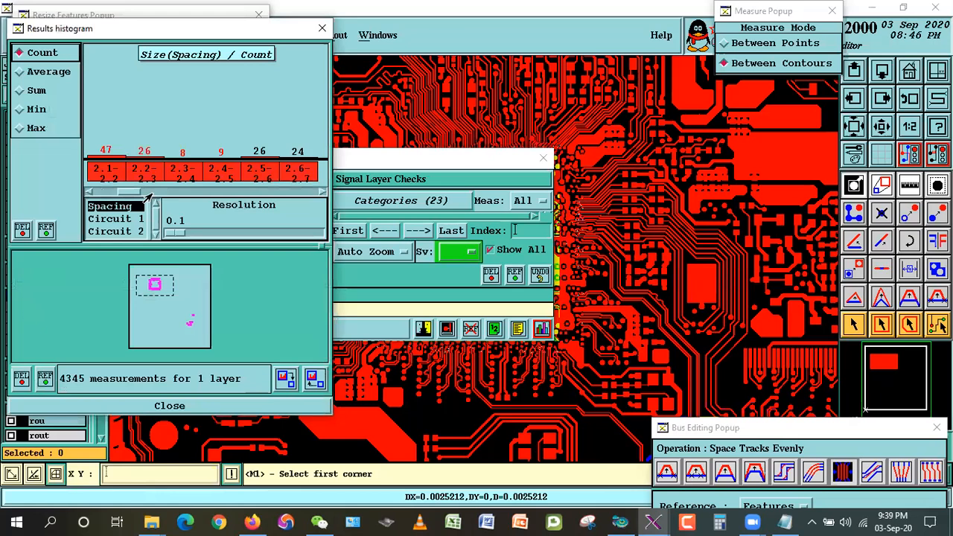
{"action": "left_click_drag", "start_coordinate": [125, 193], "coordinate": [93, 199]}
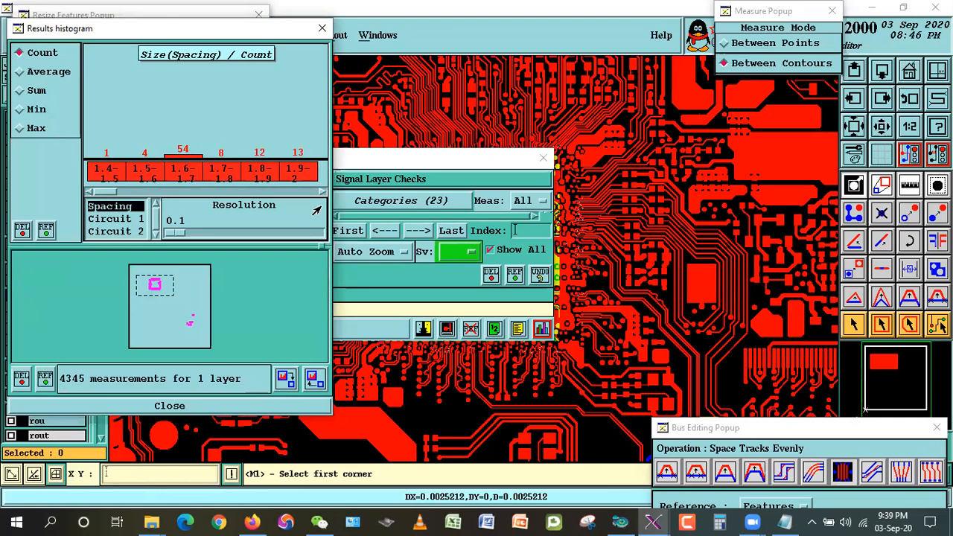
Inspect the marked spacing spots up close at the upper edge of the BGA in the upper-left part of the board.
{"action": "left_click", "coordinate": [491, 254]}
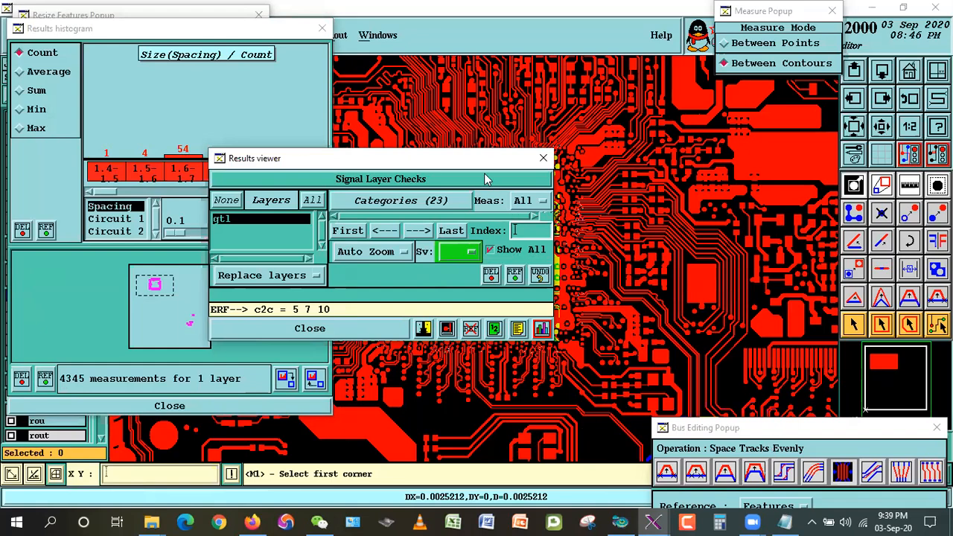
{"action": "right_click", "coordinate": [674, 168]}
{"action": "left_click", "coordinate": [715, 195]}
{"action": "left_click", "coordinate": [505, 134]}
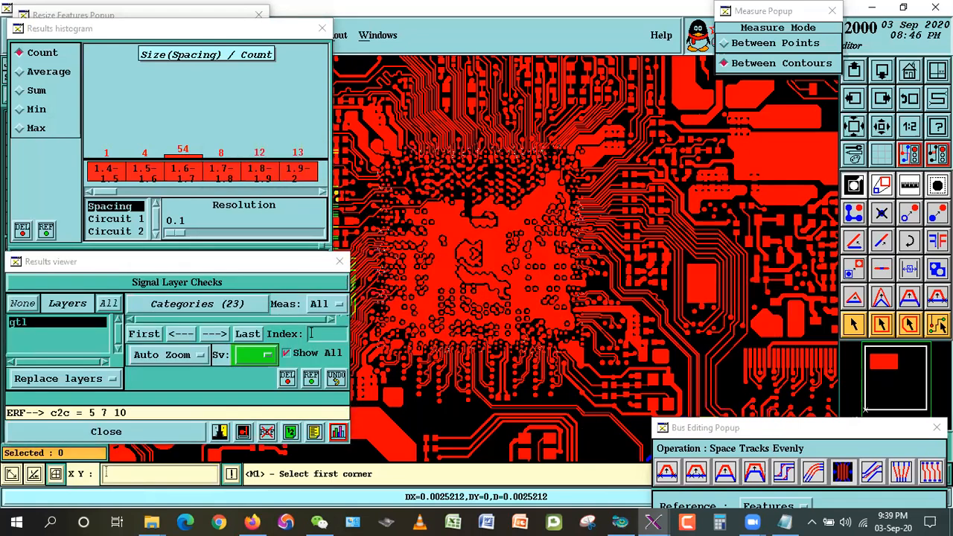
{"action": "left_click", "coordinate": [572, 165]}
Review the trace-to-trace space setting of the Space Tracks Evenly operation beside the marked BGA fan-out traces.
{"action": "left_click_drag", "start_coordinate": [807, 431], "coordinate": [764, 297]}
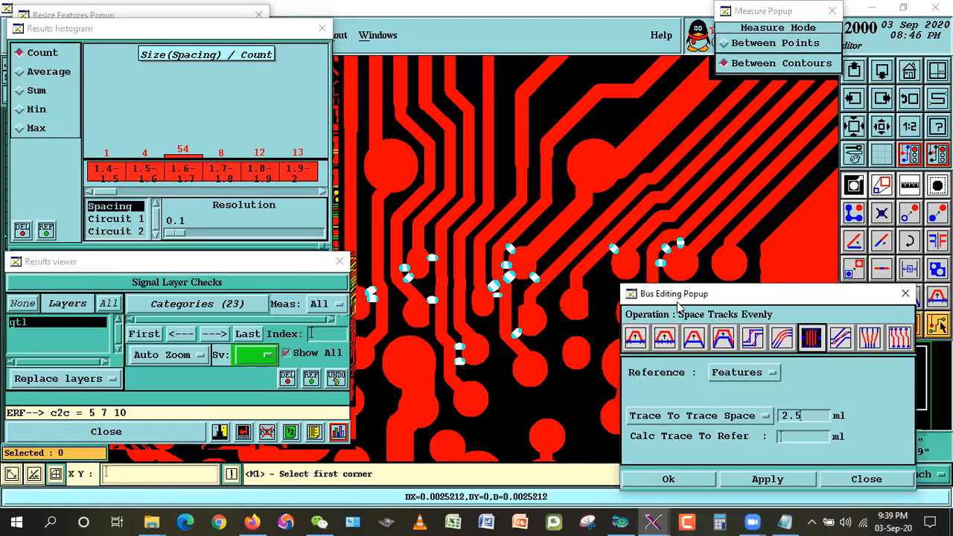
{"action": "left_click_drag", "start_coordinate": [691, 294], "coordinate": [741, 337]}
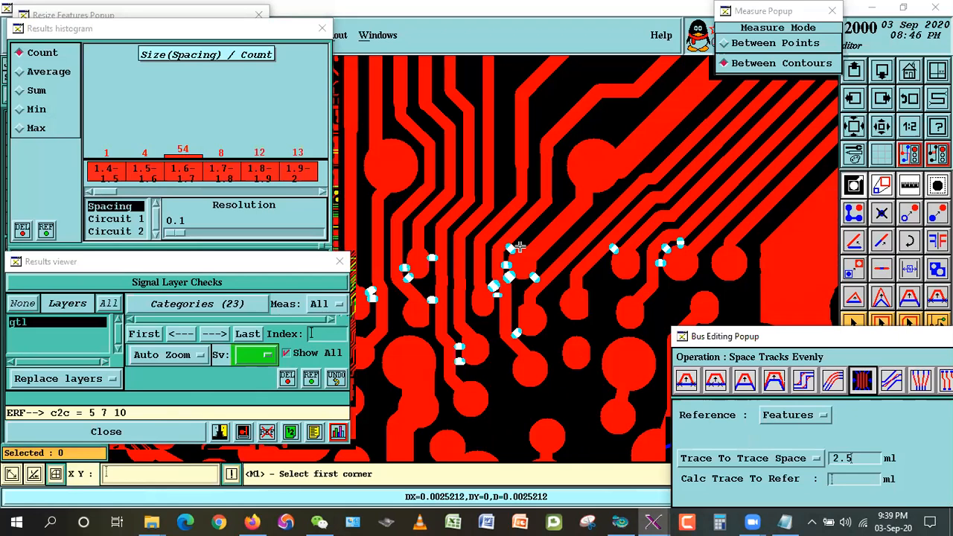
{"action": "left_click", "coordinate": [869, 458]}
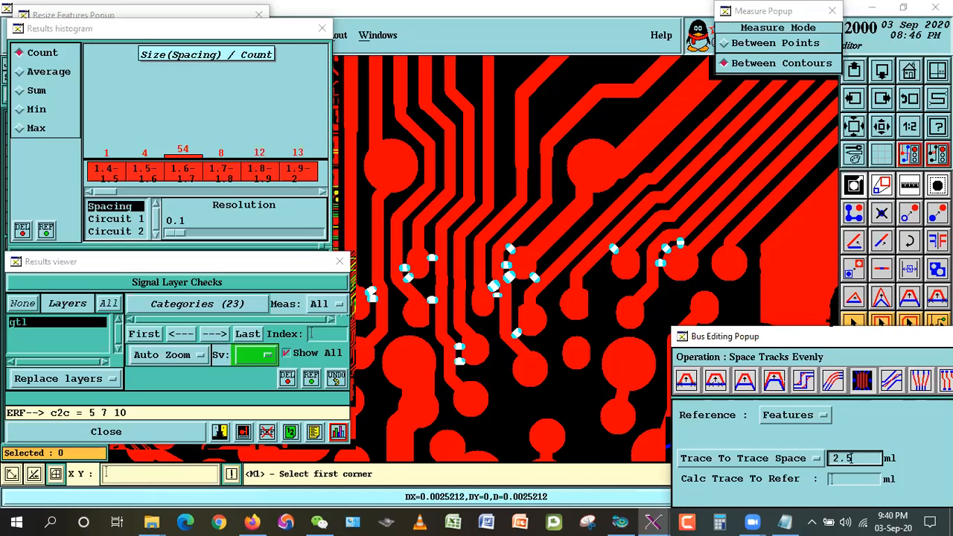
{"action": "left_click_drag", "start_coordinate": [821, 342], "coordinate": [817, 384]}
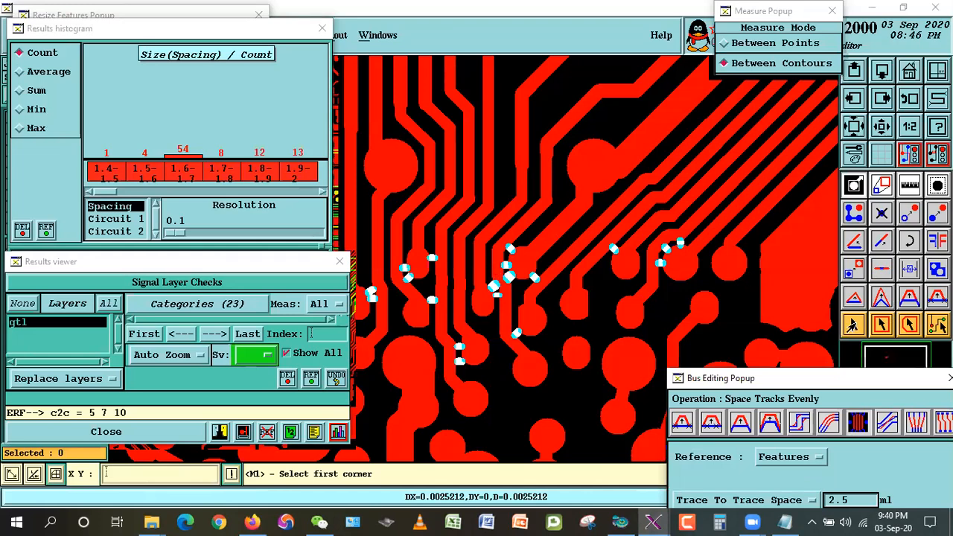
Select the marked oval pad among the diagonal traces to read its properties, and clear the selection.
{"action": "left_click", "coordinate": [853, 325]}
{"action": "left_click", "coordinate": [625, 267]}
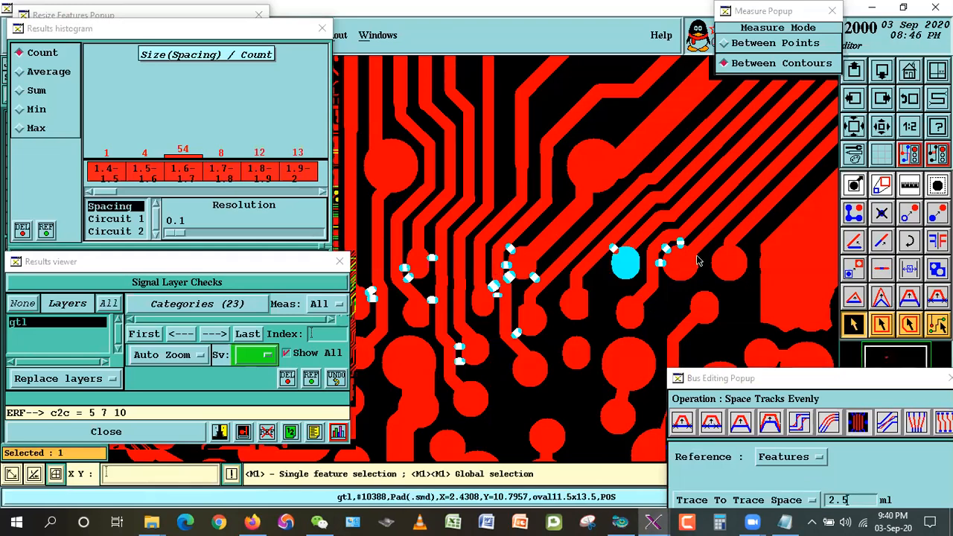
{"action": "left_click", "coordinate": [596, 300]}
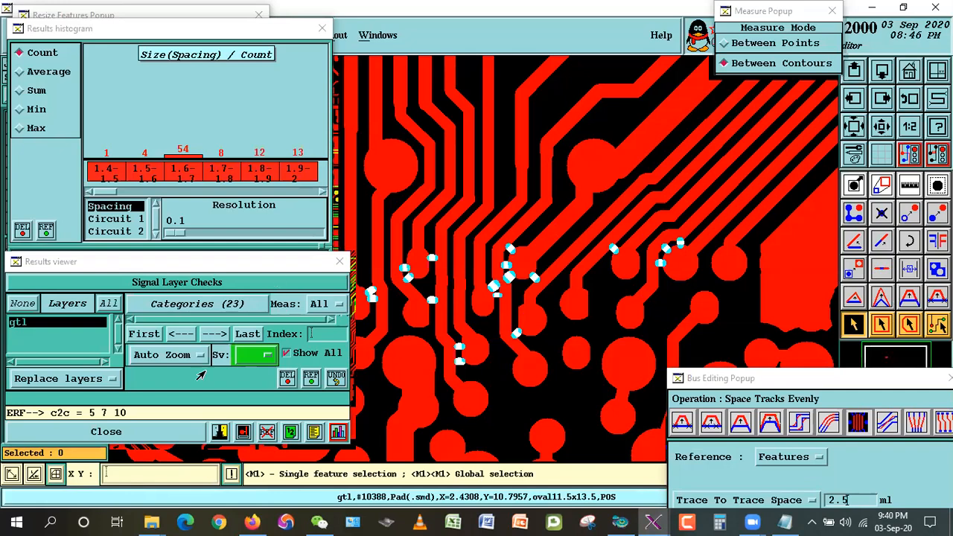
Hide the check markers and close all check-result, bus editing, connections, resize and measure popups, leaving the whole board in view.
{"action": "left_click", "coordinate": [315, 356]}
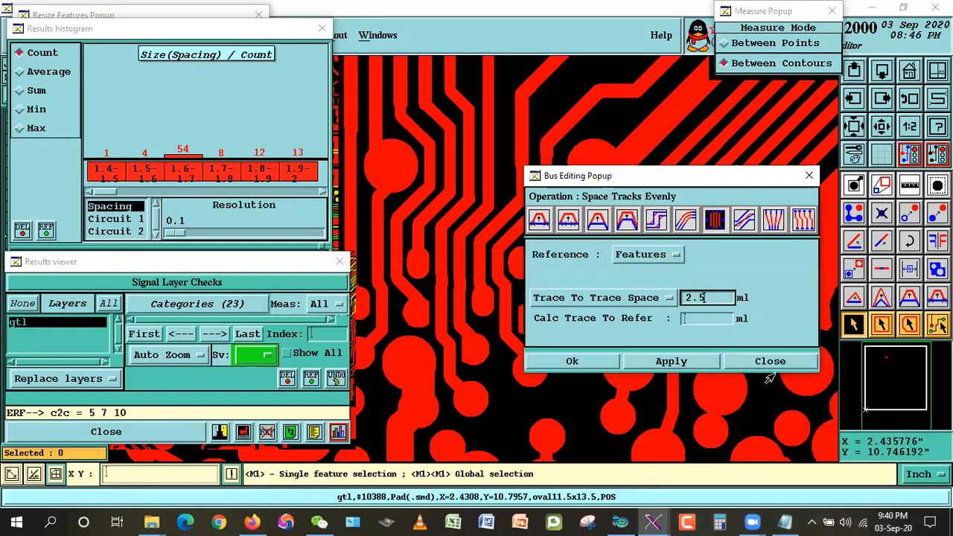
{"action": "left_click_drag", "start_coordinate": [248, 260], "coordinate": [730, 187]}
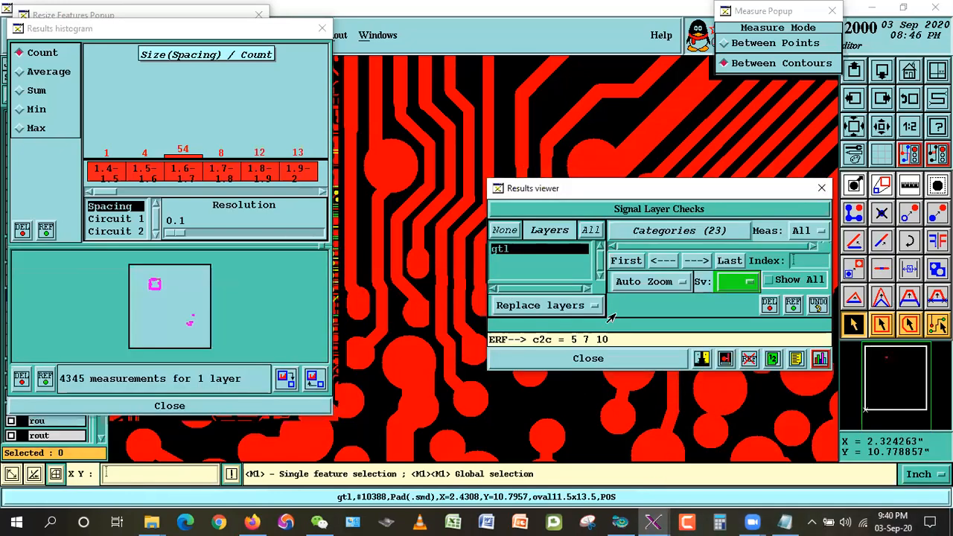
{"action": "left_click", "coordinate": [586, 359]}
{"action": "left_click_drag", "start_coordinate": [214, 37], "coordinate": [552, 99]}
{"action": "left_click", "coordinate": [502, 449]}
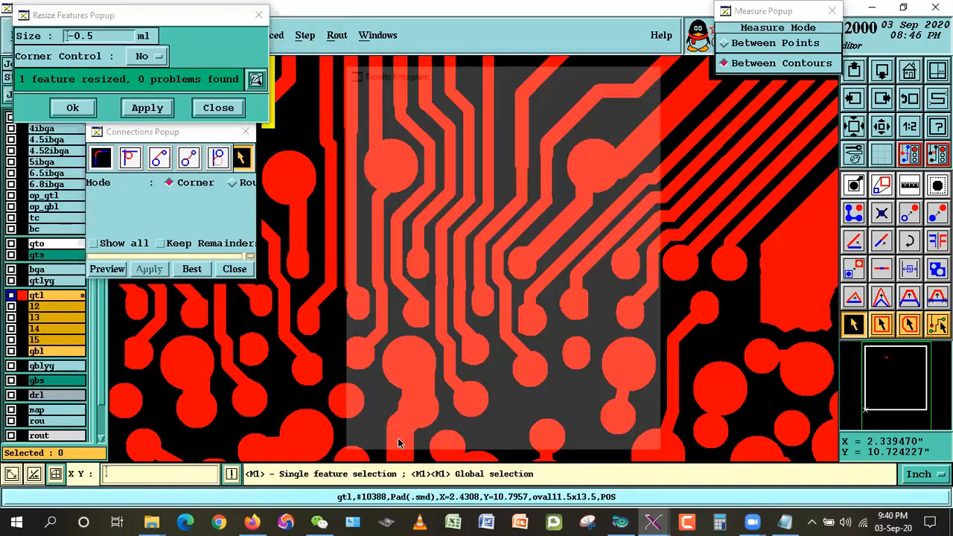
{"action": "left_click", "coordinate": [235, 269]}
{"action": "left_click_drag", "start_coordinate": [188, 14], "coordinate": [273, 37]}
{"action": "left_click", "coordinate": [298, 130]}
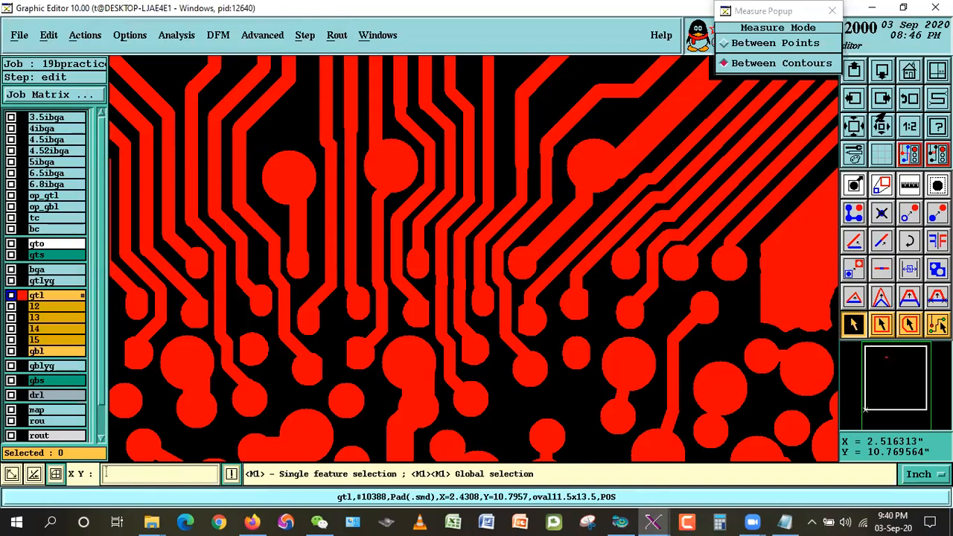
{"action": "left_click", "coordinate": [909, 70]}
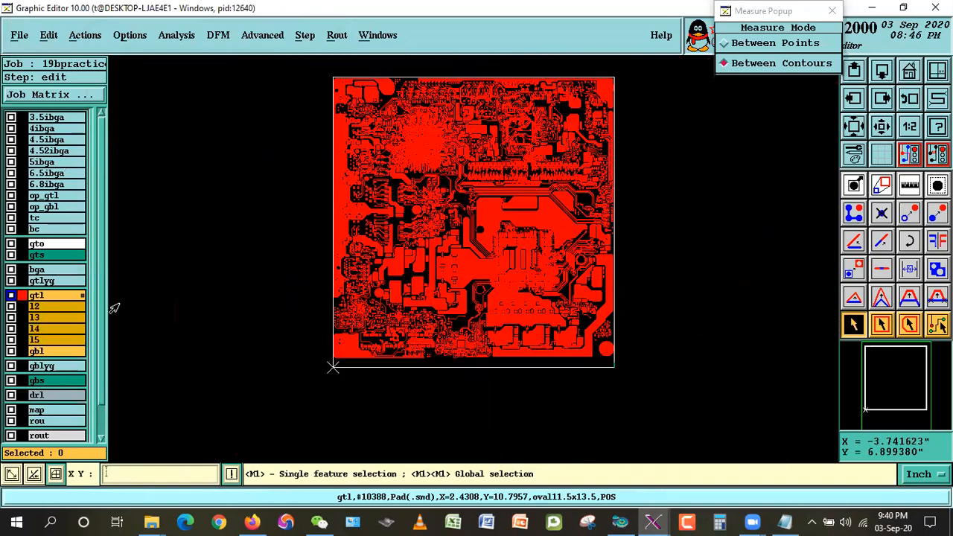
{"action": "left_click", "coordinate": [777, 163]}
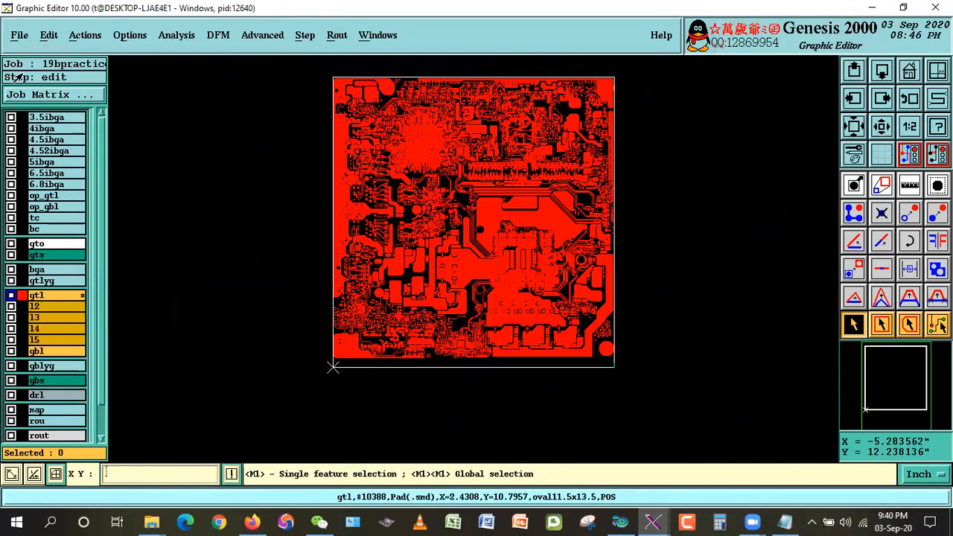
Save the job 19bpractice to the database.
{"action": "left_click", "coordinate": [19, 35]}
{"action": "left_click", "coordinate": [25, 60]}
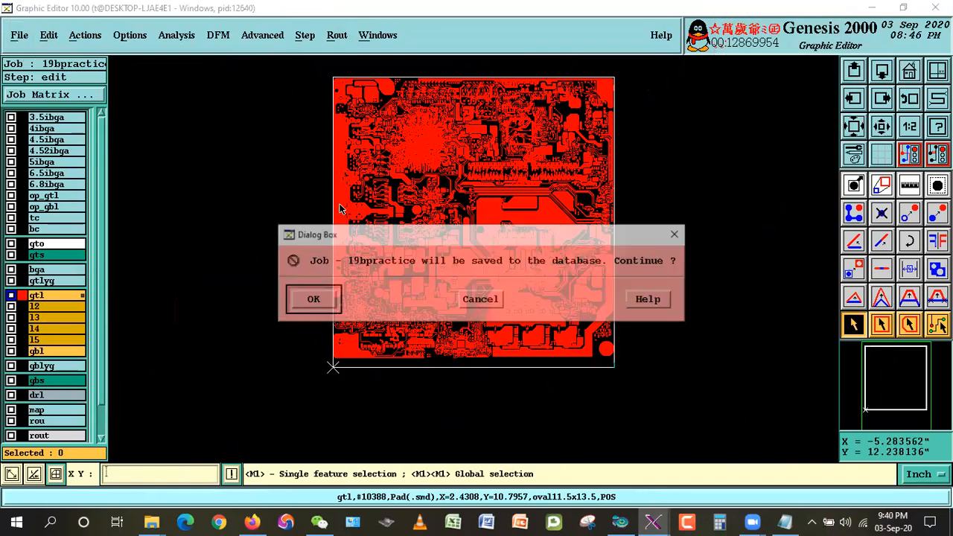
{"action": "left_click", "coordinate": [320, 299]}
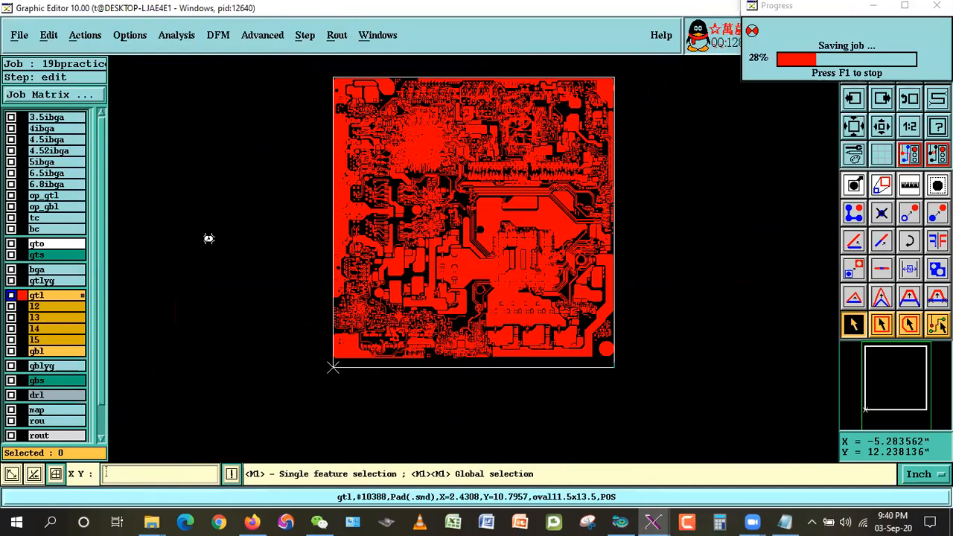
Repeat the job save several times to verify that no changes are left unsaved.
{"action": "left_click", "coordinate": [19, 35]}
{"action": "left_click", "coordinate": [23, 60]}
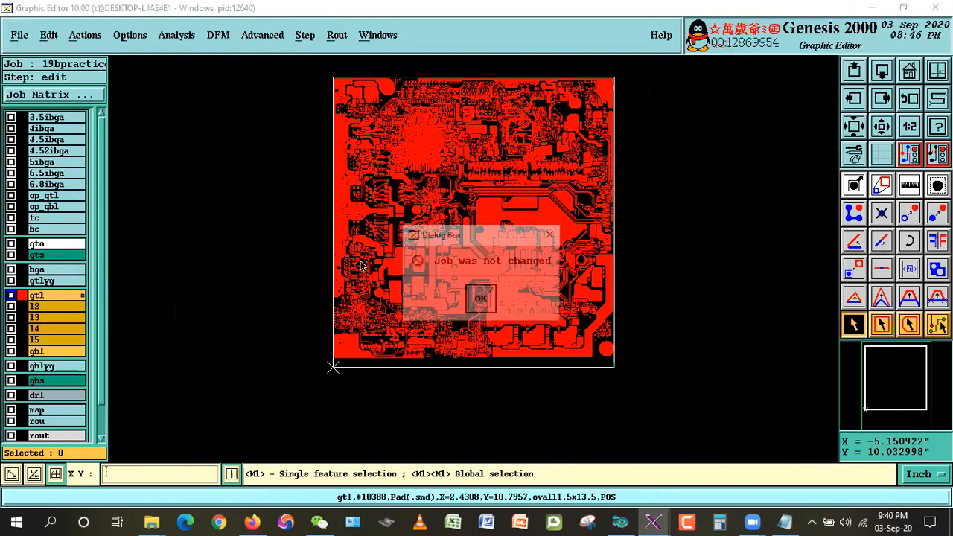
{"action": "left_click", "coordinate": [482, 300]}
{"action": "left_click", "coordinate": [19, 35]}
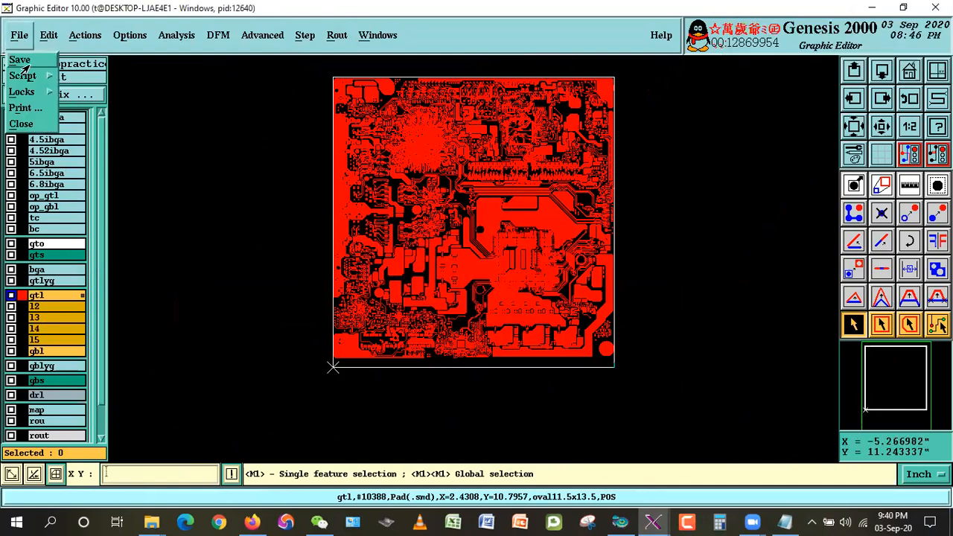
{"action": "left_click", "coordinate": [22, 60]}
{"action": "left_click", "coordinate": [469, 306]}
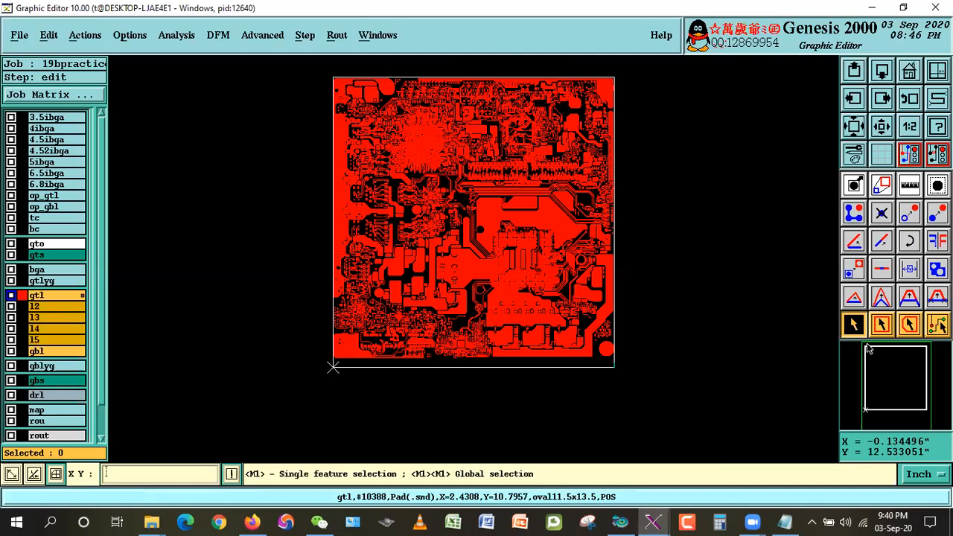
{"action": "scroll", "coordinate": [96, 301], "scroll_direction": "down", "scroll_amount": 1}
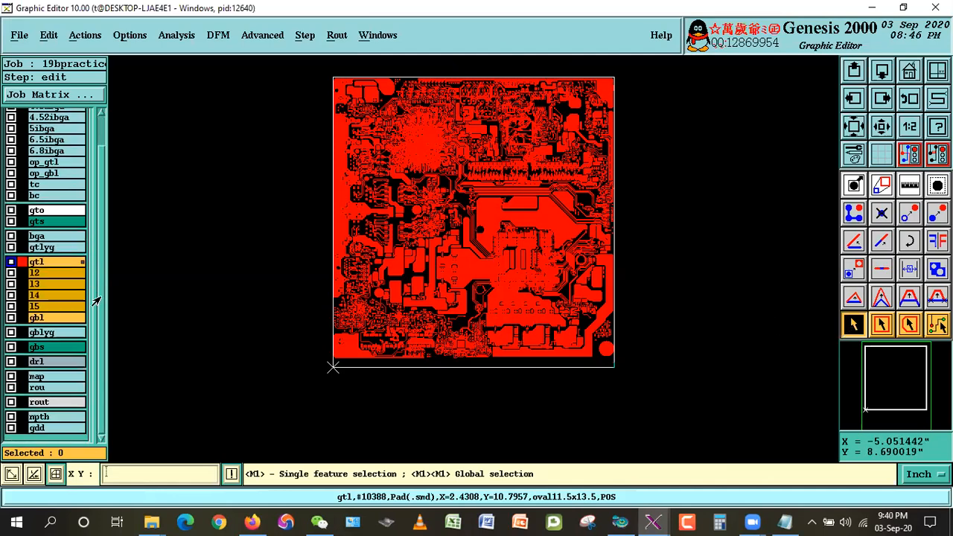
{"action": "scroll", "coordinate": [91, 357], "scroll_direction": "up", "scroll_amount": 1}
{"action": "left_click", "coordinate": [14, 34]}
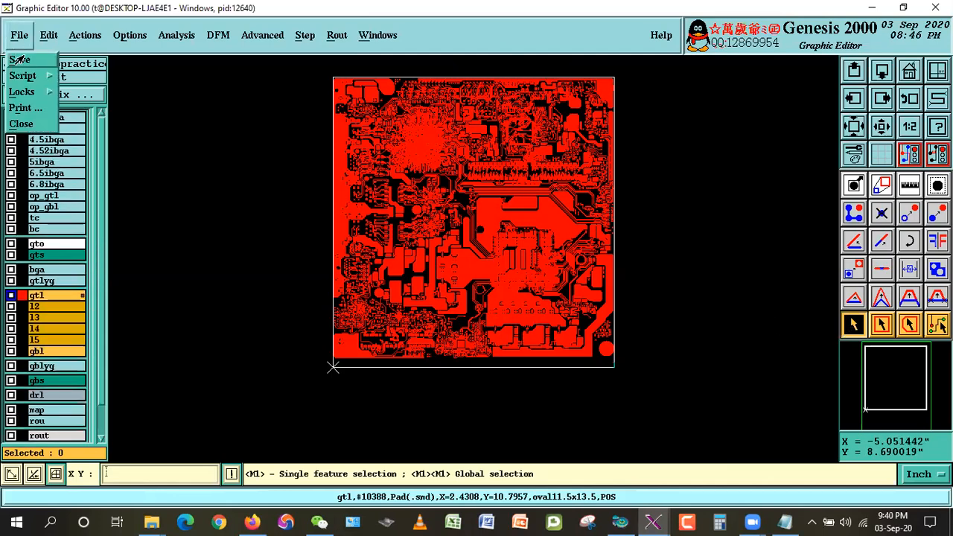
{"action": "left_click", "coordinate": [19, 59]}
{"action": "left_click", "coordinate": [483, 300]}
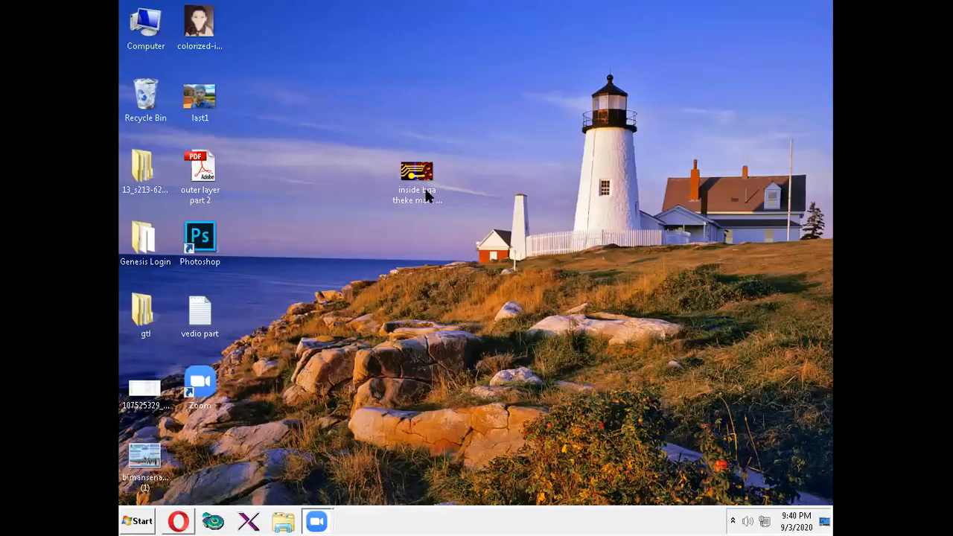
On the Windows desktop, open the "inside bga theke mark" screenshot, study its marked line spacing, and close it.
{"action": "left_click", "coordinate": [427, 194]}
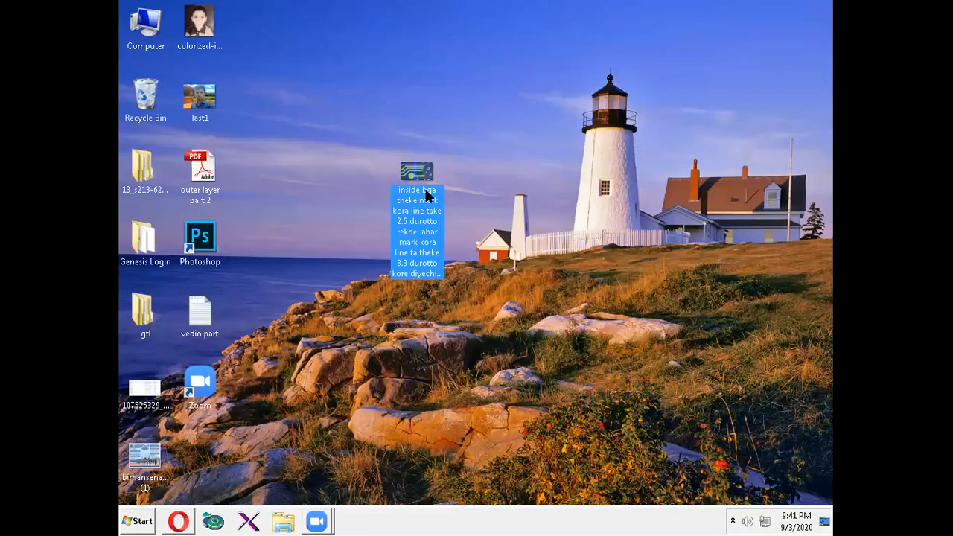
{"action": "double_click", "coordinate": [428, 196]}
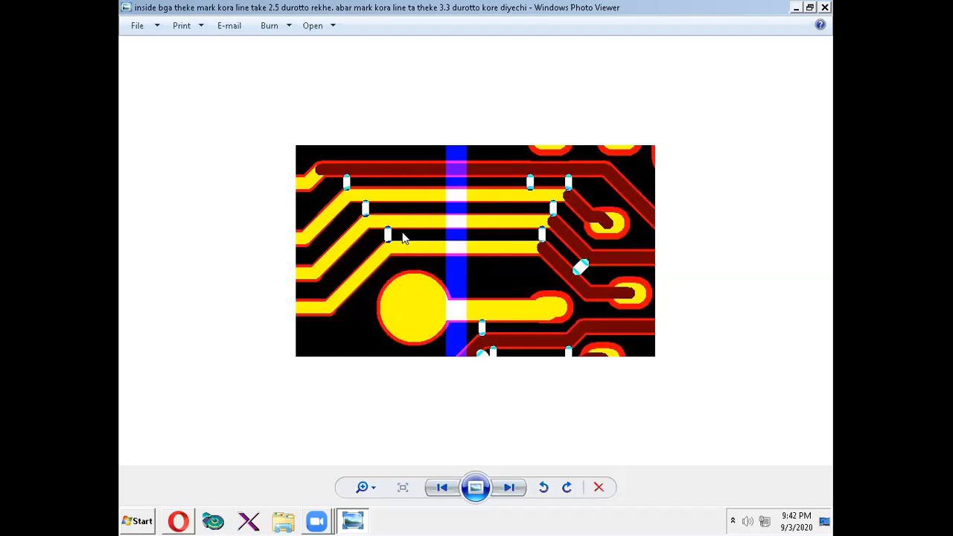
{"action": "left_click", "coordinate": [810, 7]}
{"action": "left_click", "coordinate": [811, 82]}
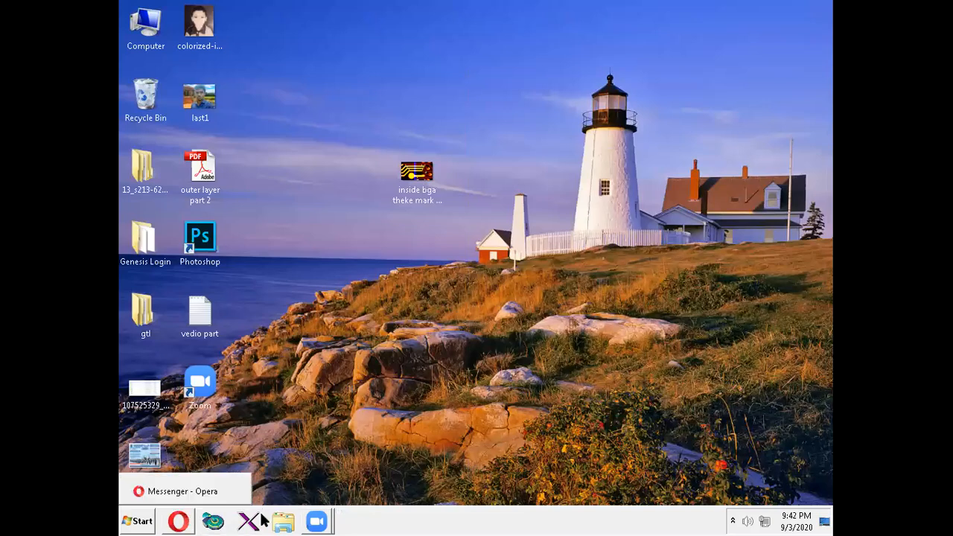
Browse the problem screenshot folder to New folder (2) and its New folder, and open the "eta ki pipe" image.
{"action": "right_click", "coordinate": [273, 521]}
{"action": "left_click", "coordinate": [268, 212]}
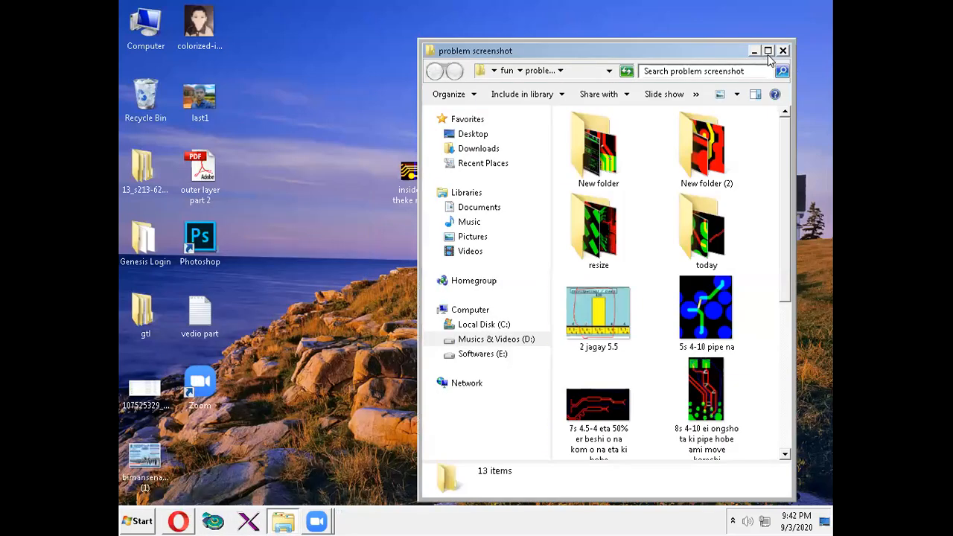
{"action": "left_click", "coordinate": [768, 52]}
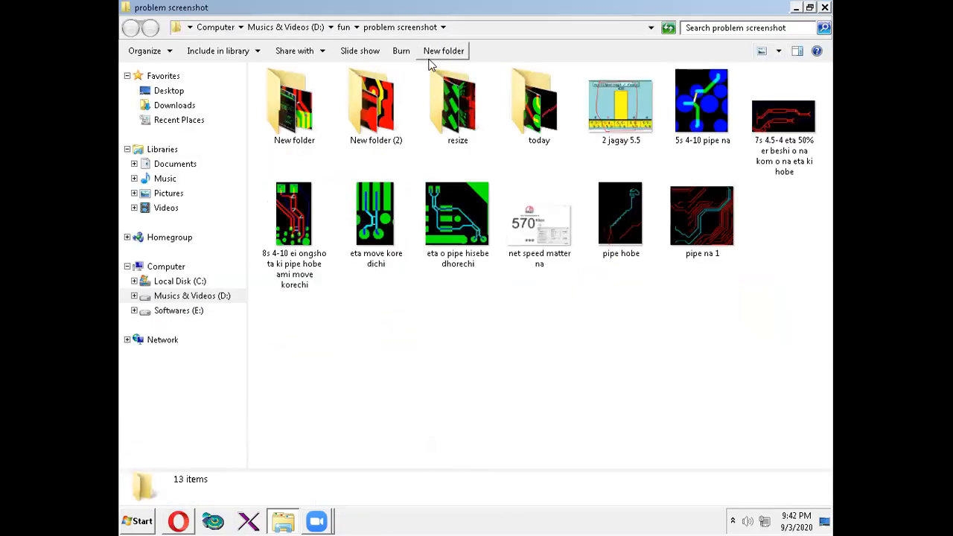
{"action": "double_click", "coordinate": [375, 113]}
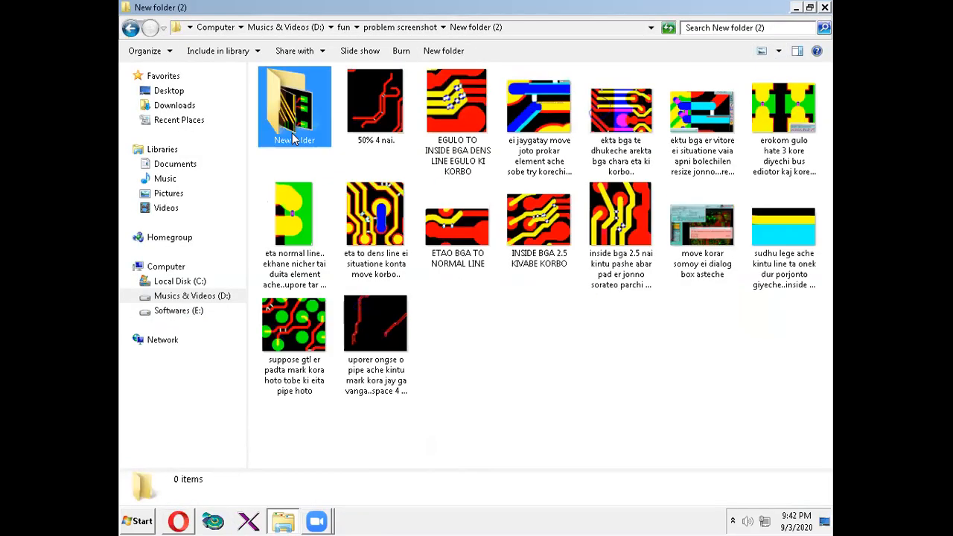
{"action": "double_click", "coordinate": [294, 139]}
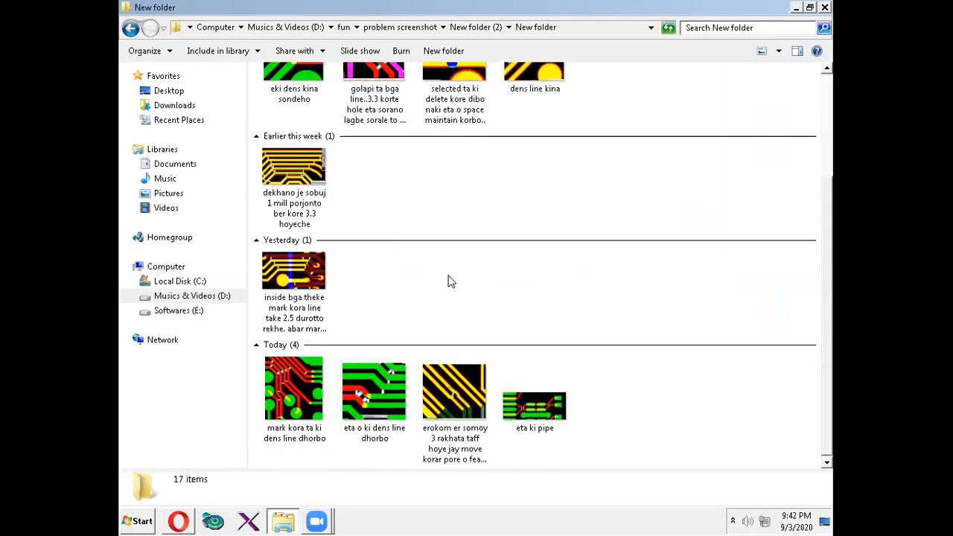
{"action": "double_click", "coordinate": [558, 415]}
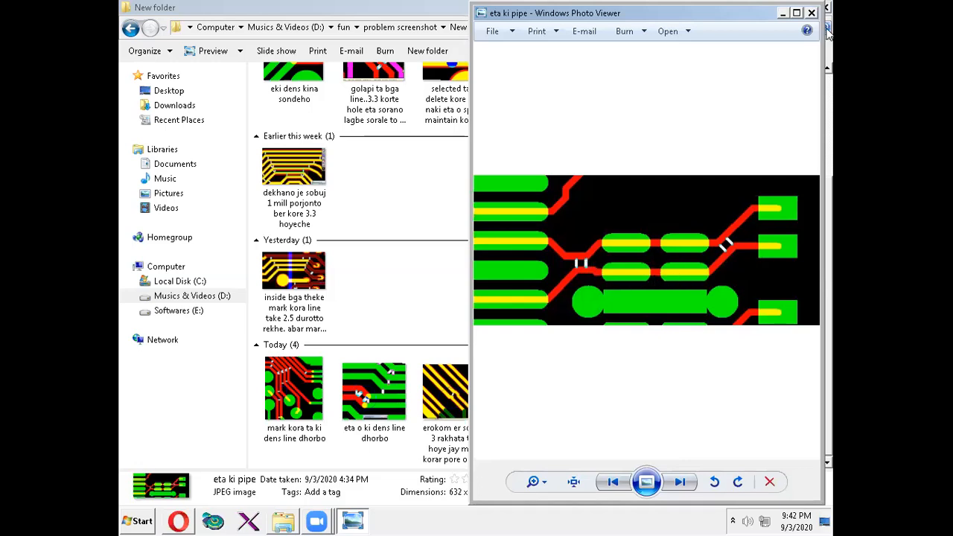
Close the "eta ki pipe" image, then view the circled spacing in "eta o ki dens line dhorbo" and "mark kora ta ki dens line dhorbo".
{"action": "left_click", "coordinate": [811, 13]}
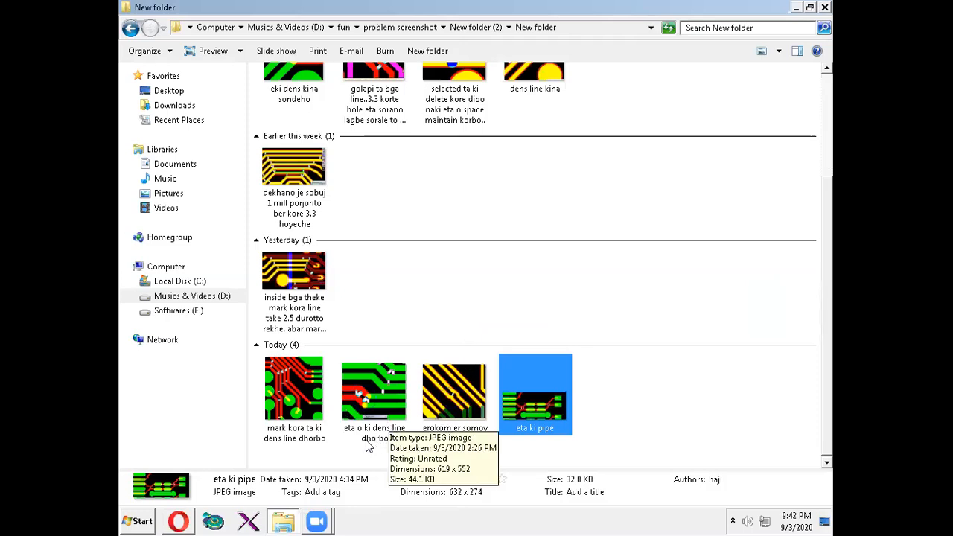
{"action": "double_click", "coordinate": [383, 404]}
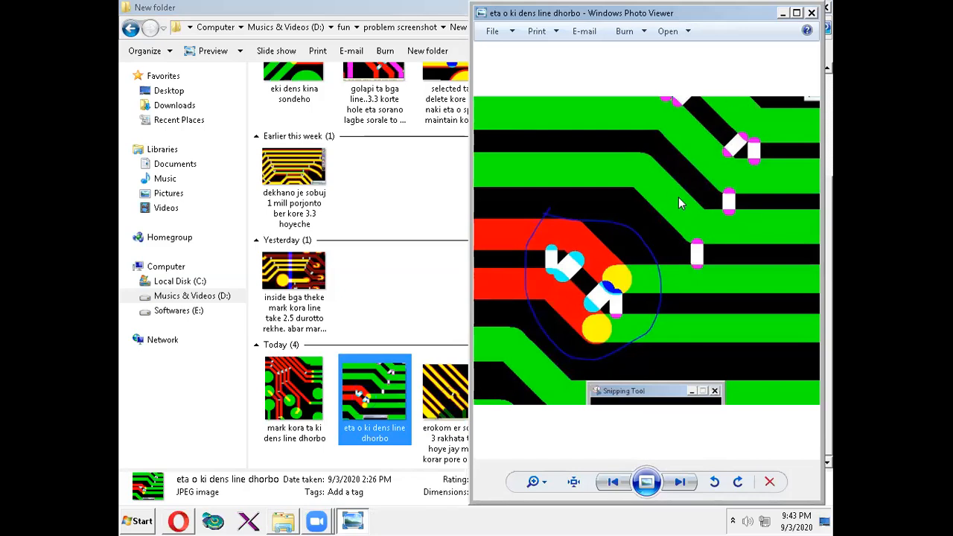
{"action": "left_click", "coordinate": [810, 15]}
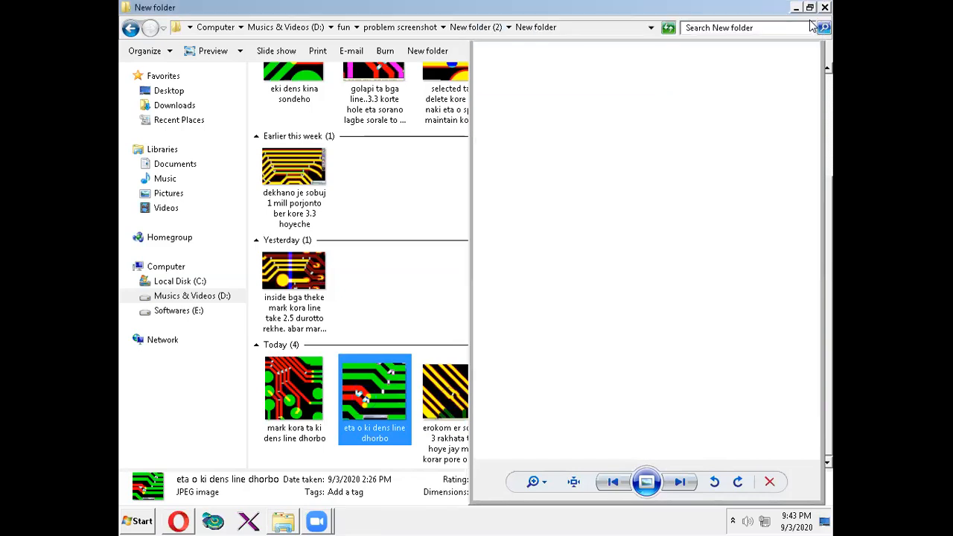
{"action": "double_click", "coordinate": [314, 431]}
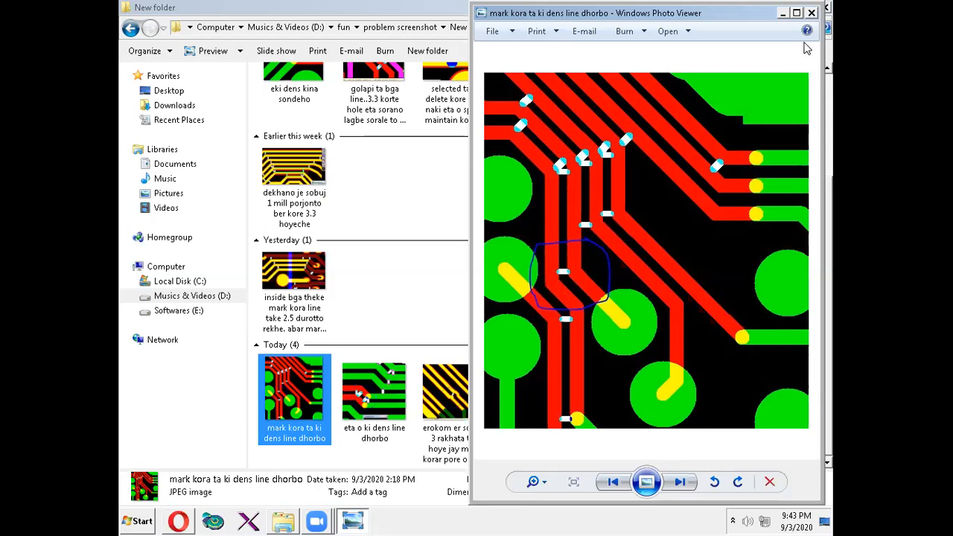
{"action": "left_click", "coordinate": [812, 13]}
Examine the circled trace bend in the "erokom er somoy 3 rakhata taff" screenshot, then close the image and the folder.
{"action": "double_click", "coordinate": [450, 424]}
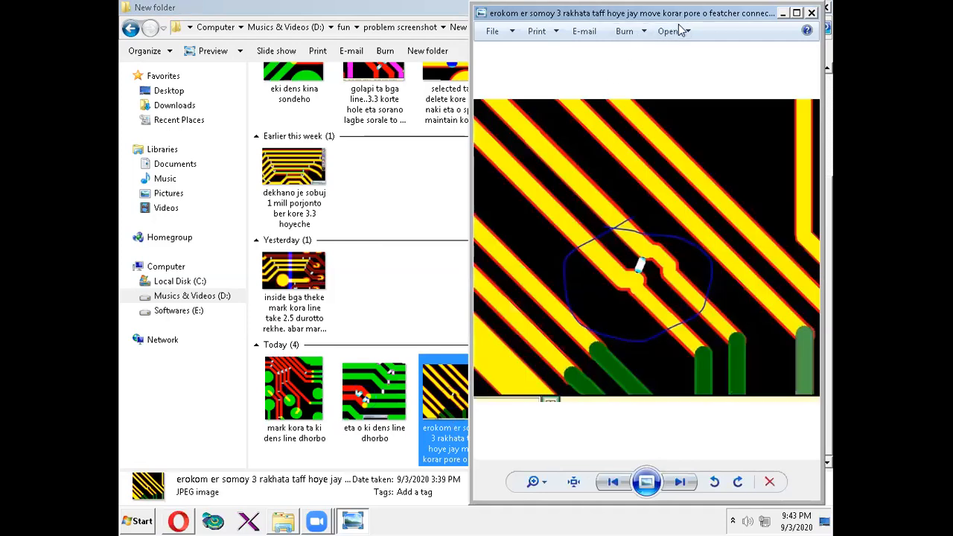
{"action": "left_click_drag", "start_coordinate": [696, 14], "coordinate": [728, 20]}
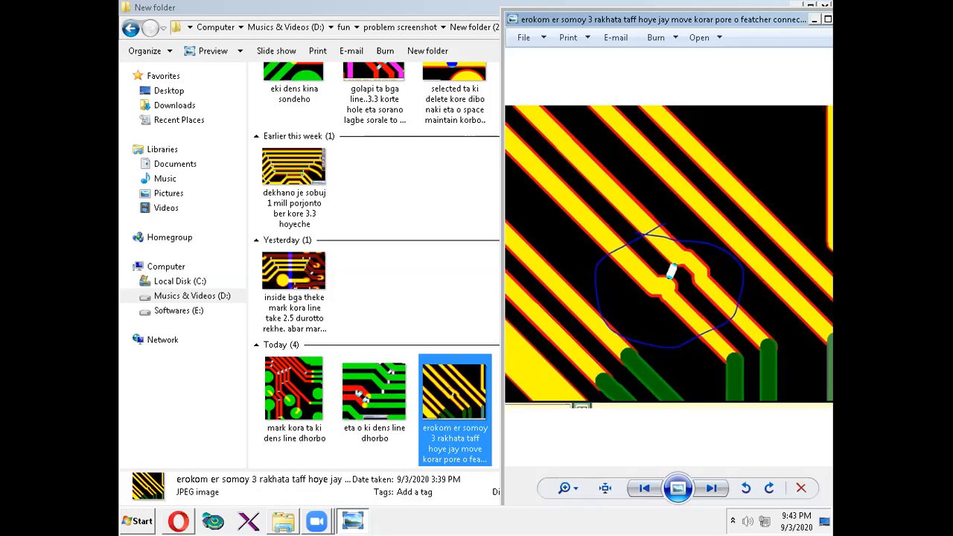
{"action": "left_click_drag", "start_coordinate": [768, 20], "coordinate": [601, 90]}
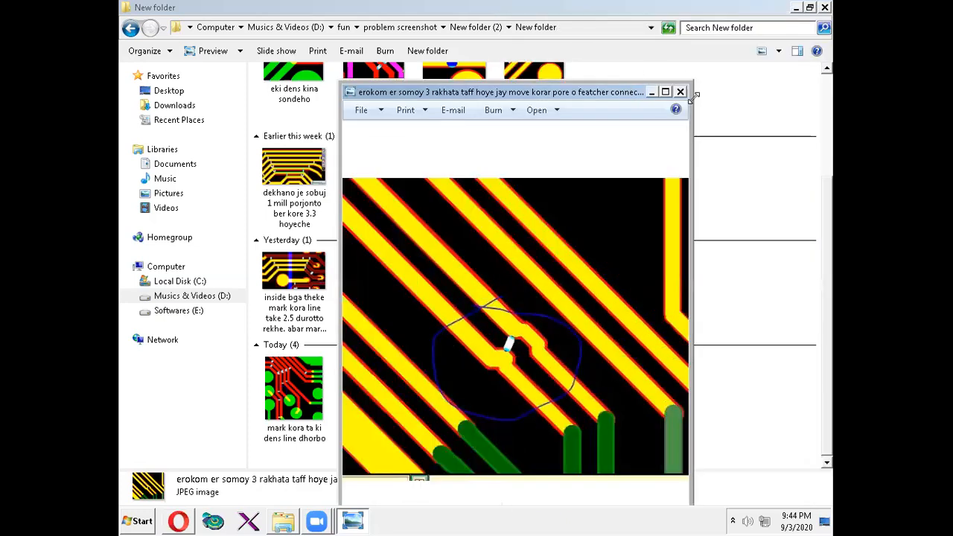
{"action": "left_click", "coordinate": [680, 92]}
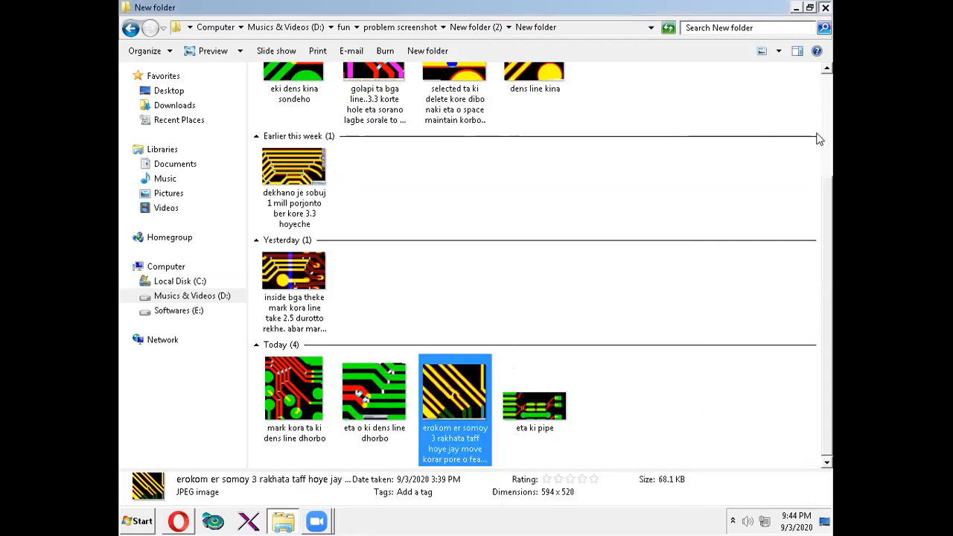
{"action": "left_click", "coordinate": [824, 7]}
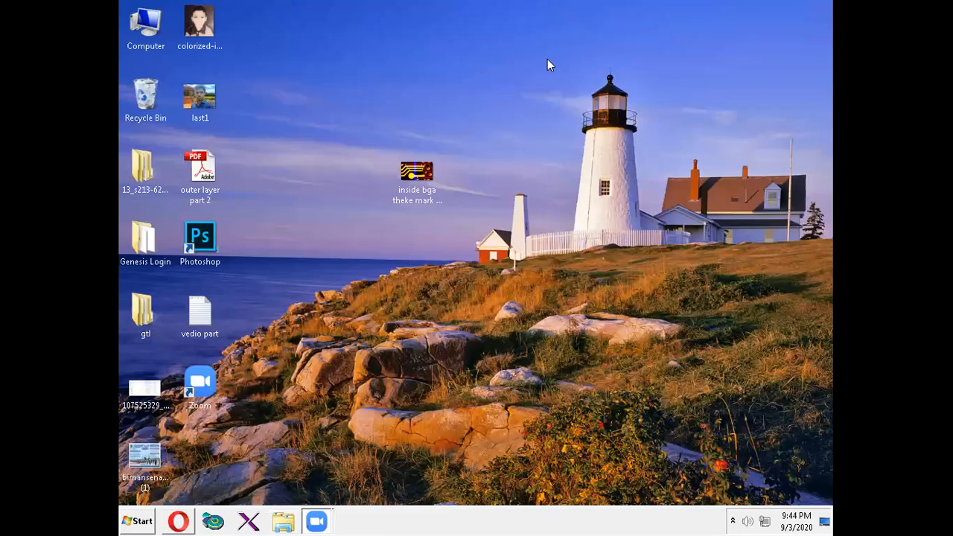